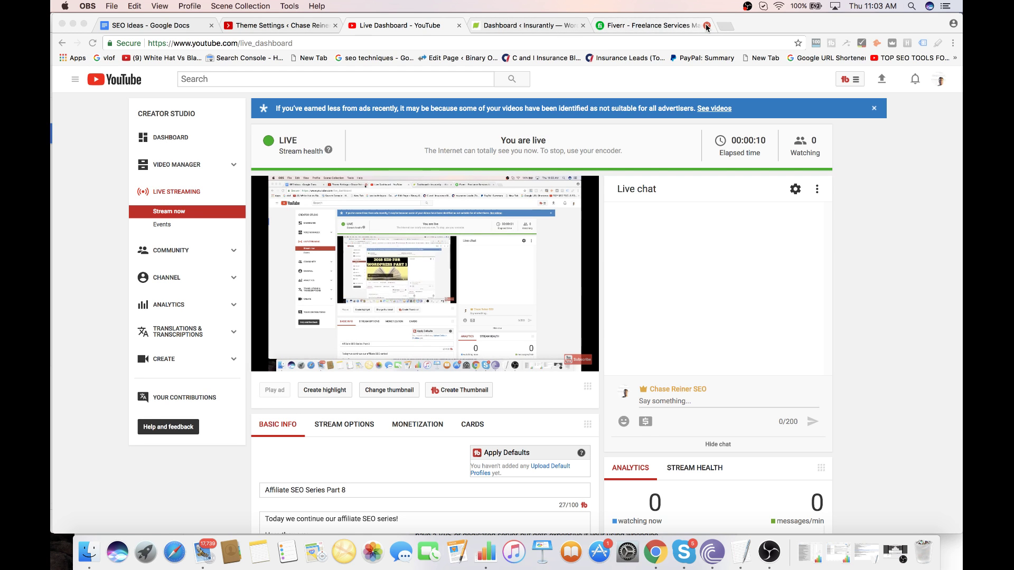
- Look over the live stream dashboard, from the preview and basic info down to the encoder setup
scroll(616, 252, "down", 3)
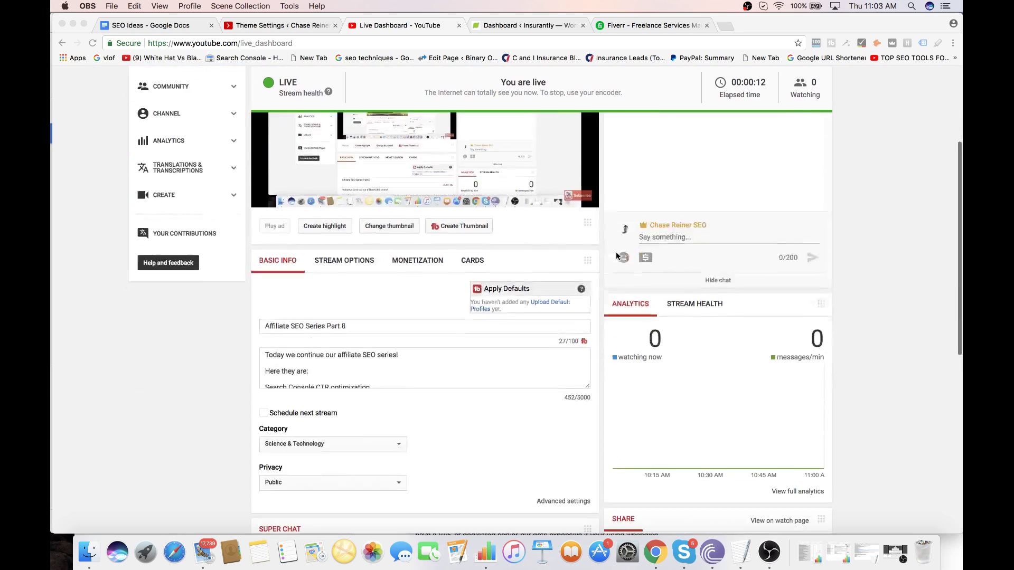
scroll(617, 256, "down", 5)
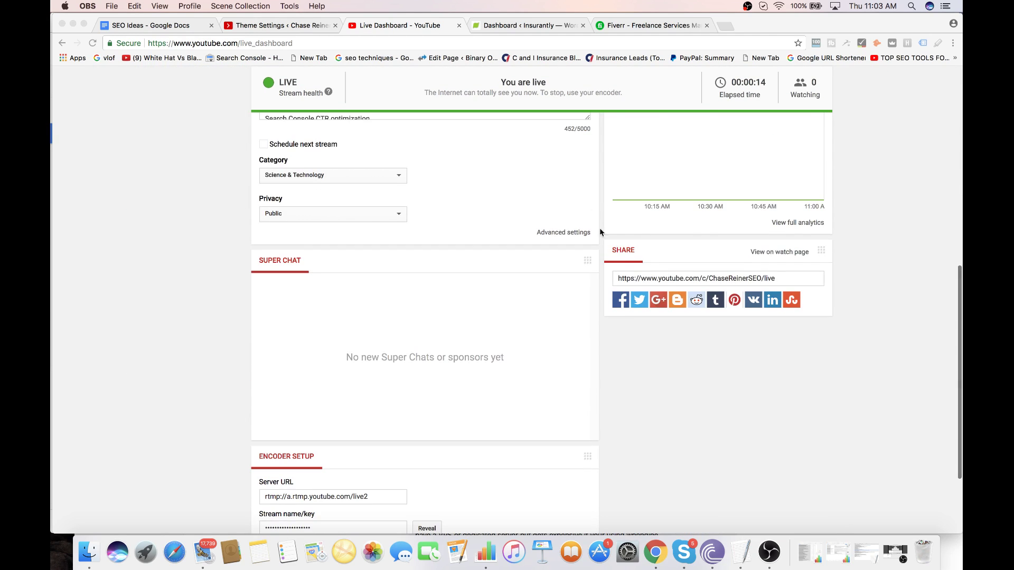
scroll(601, 232, "up", 7)
scroll(387, 317, "down", 1)
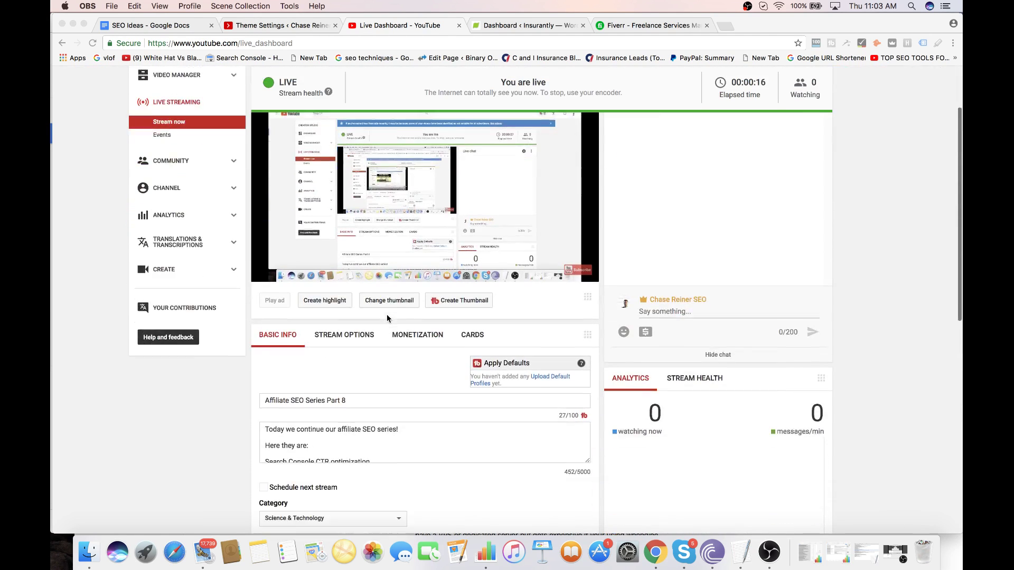
scroll(387, 315, "up", 3)
- Switch to the Fiverr tab and open the account's own profile page
left_click(650, 25)
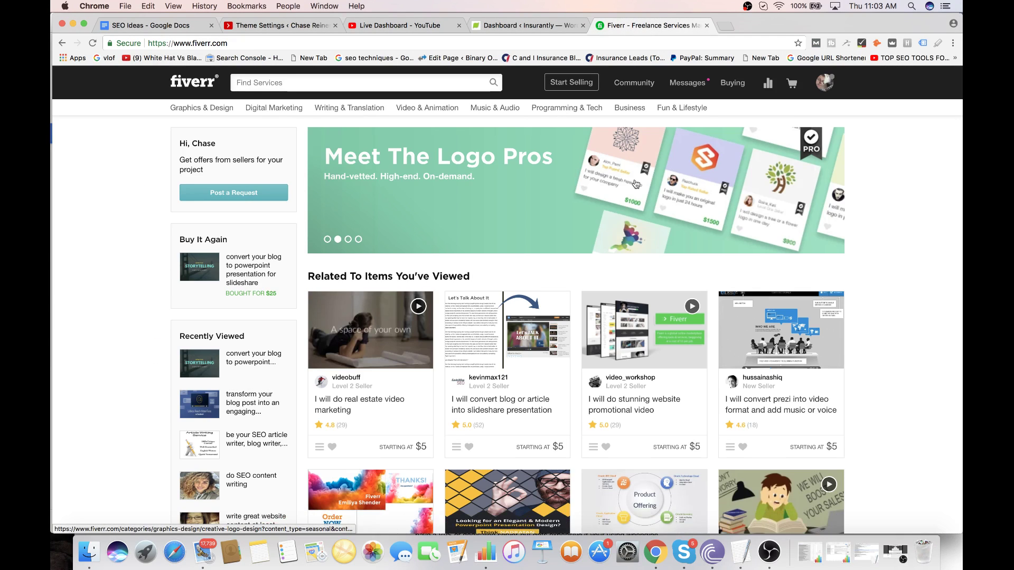
left_click(828, 83)
left_click(791, 112)
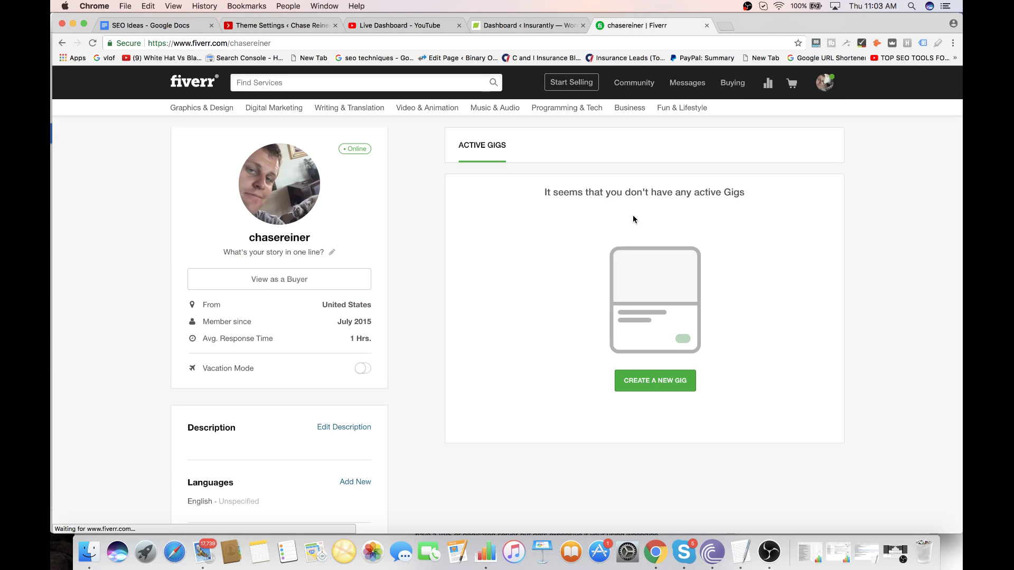
left_click(822, 84)
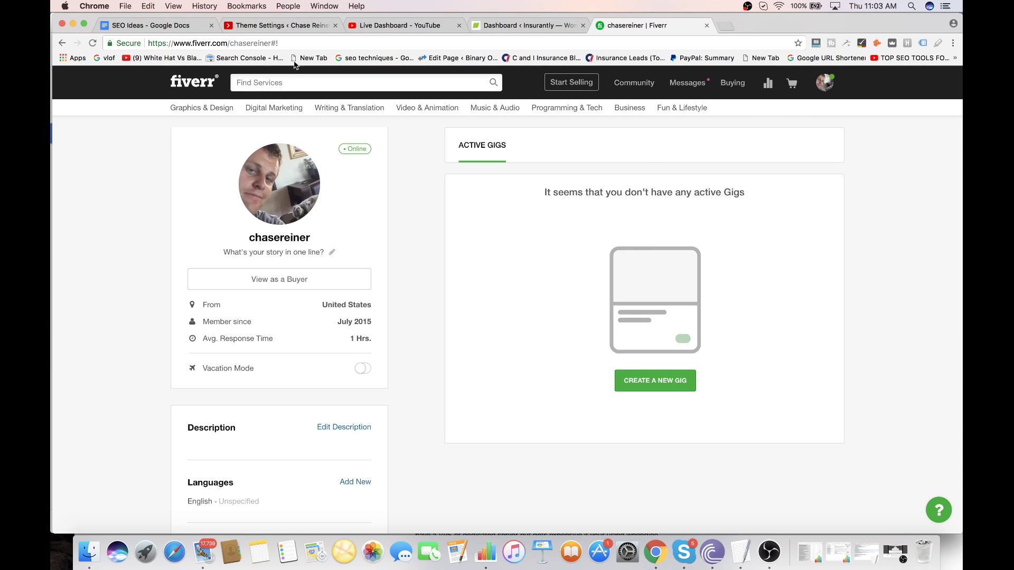
mouse_move(820, 91)
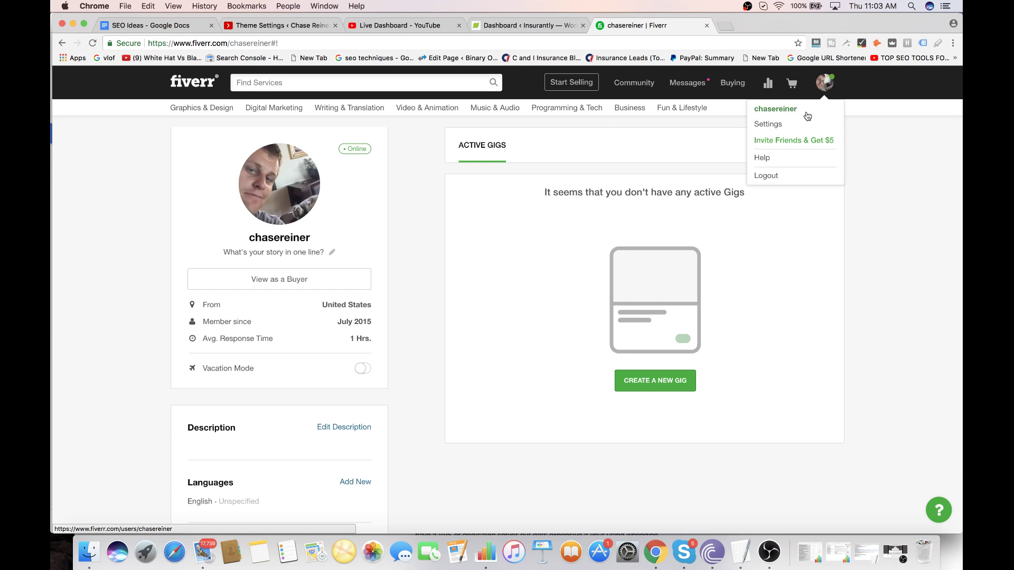
left_click(807, 116)
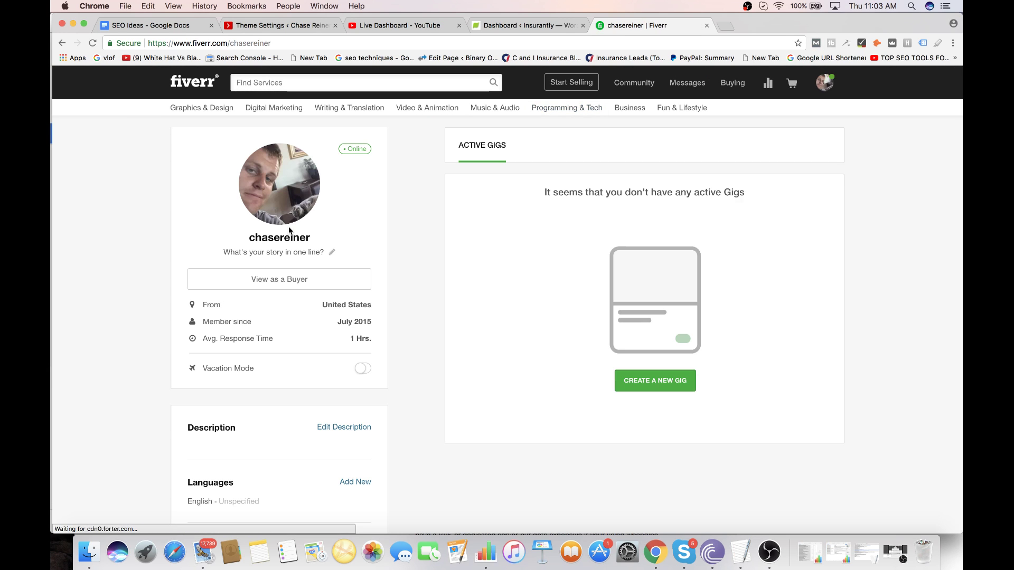
- Open the newest order notification in the Fiverr messages and close the Fiverr tab
left_click(690, 85)
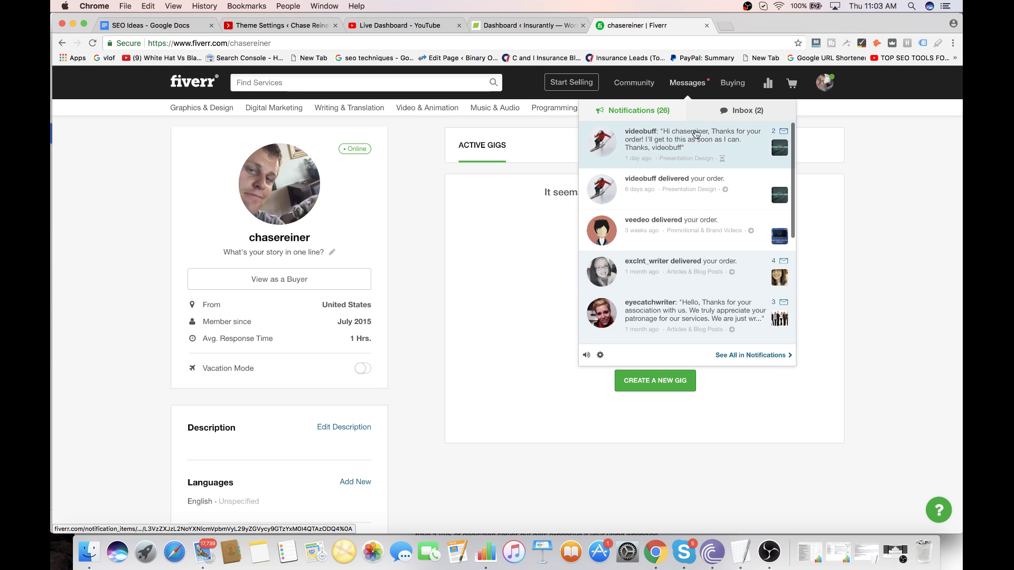
left_click(697, 154)
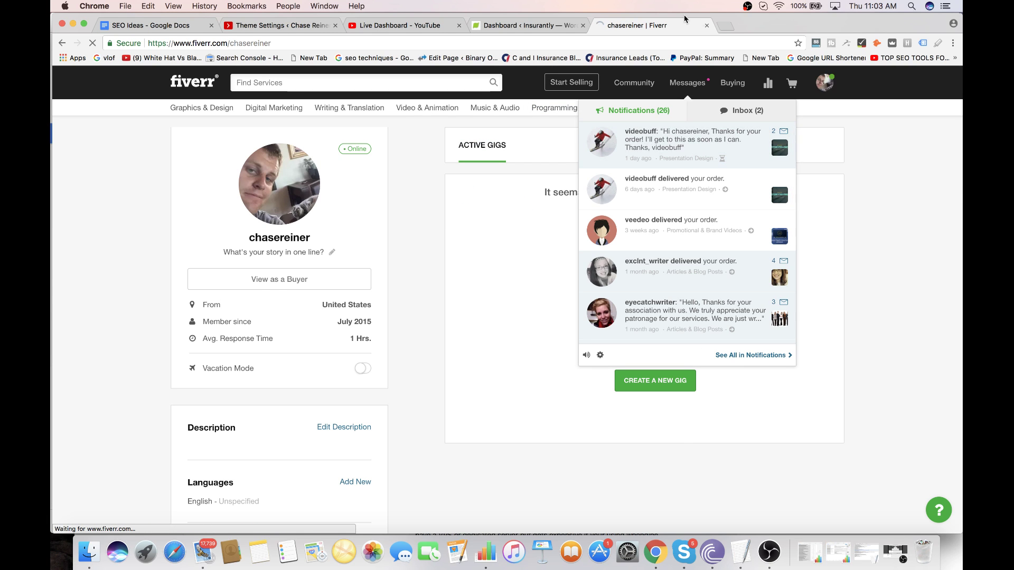
key("super+w")
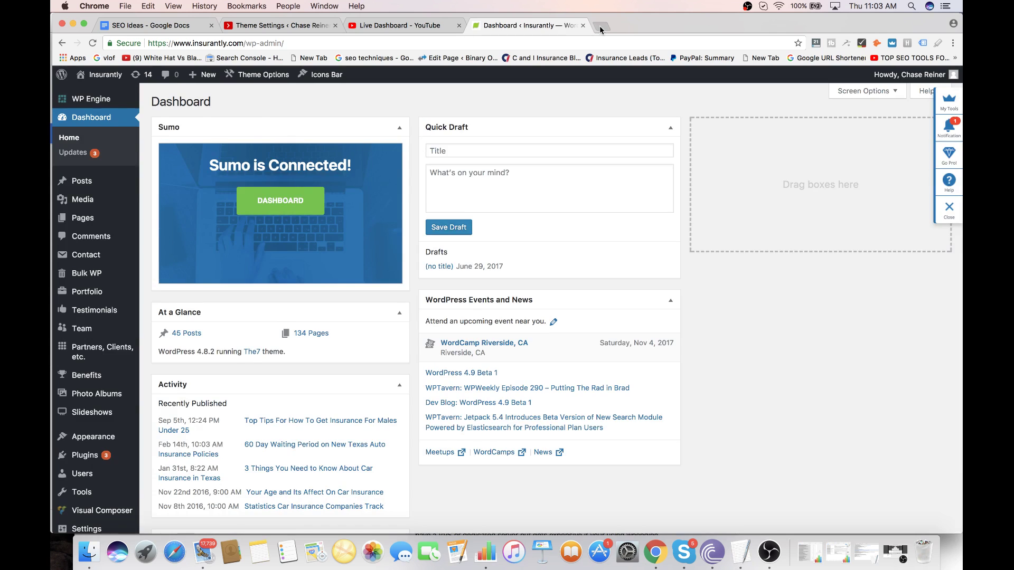
- Load chasereiner.com in a new tab and copy its address
left_click(601, 26)
type("chasereiner.com")
key("Return")
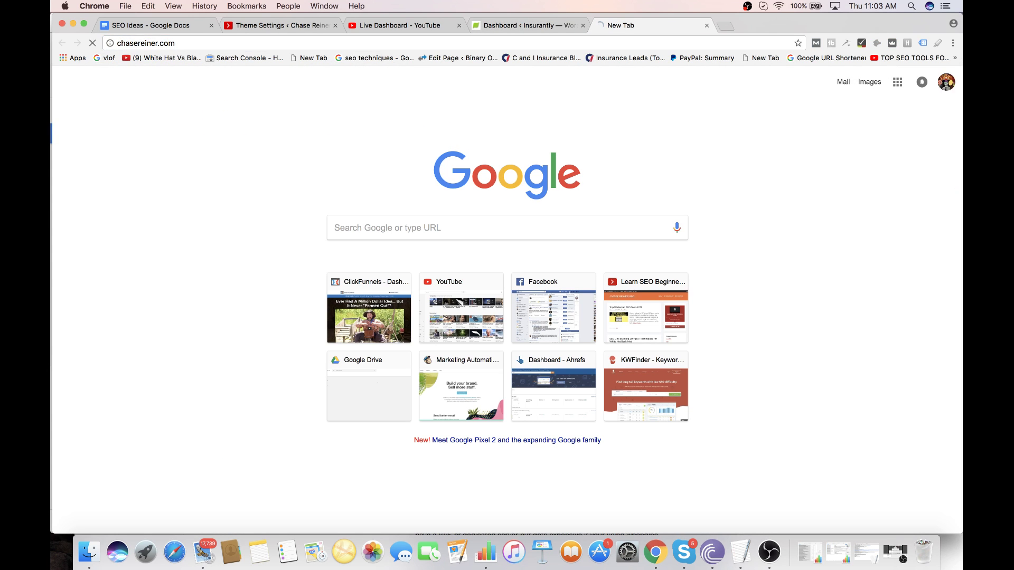
key("super+l")
key("super+c")
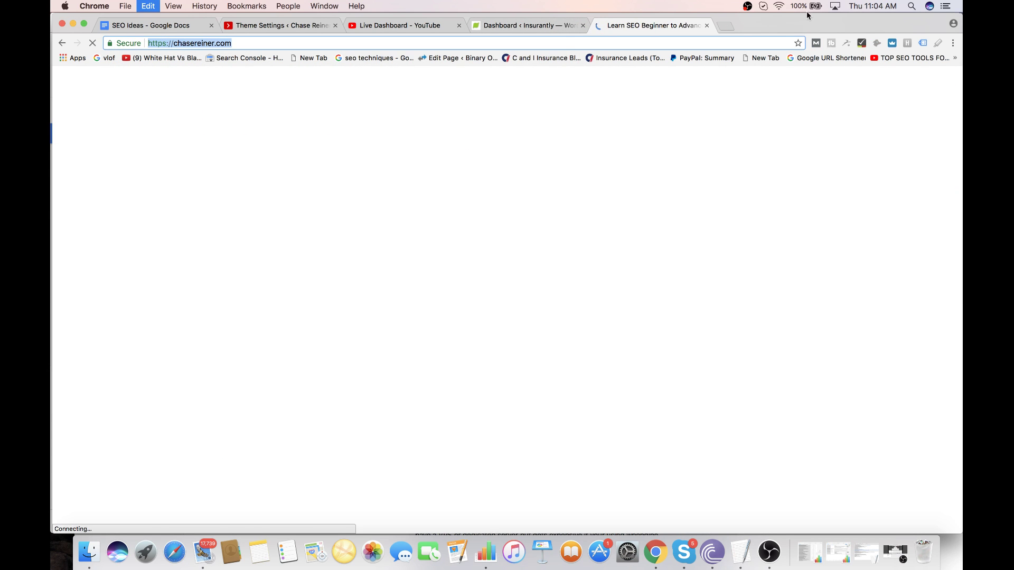
- Launch the Screaming Frog SEO Spider application
key("super+space")
type("sc")
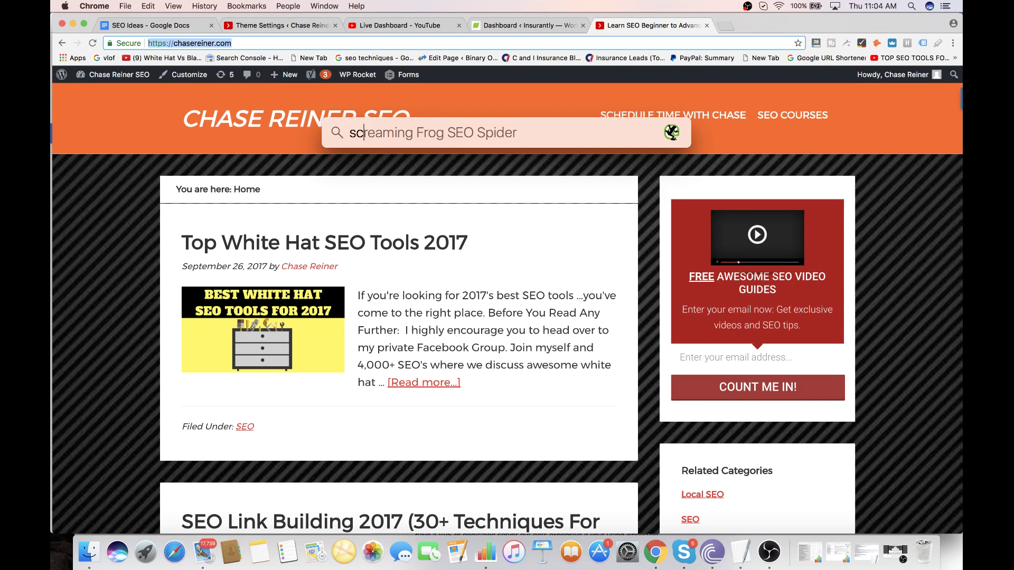
type("ream")
key("Return")
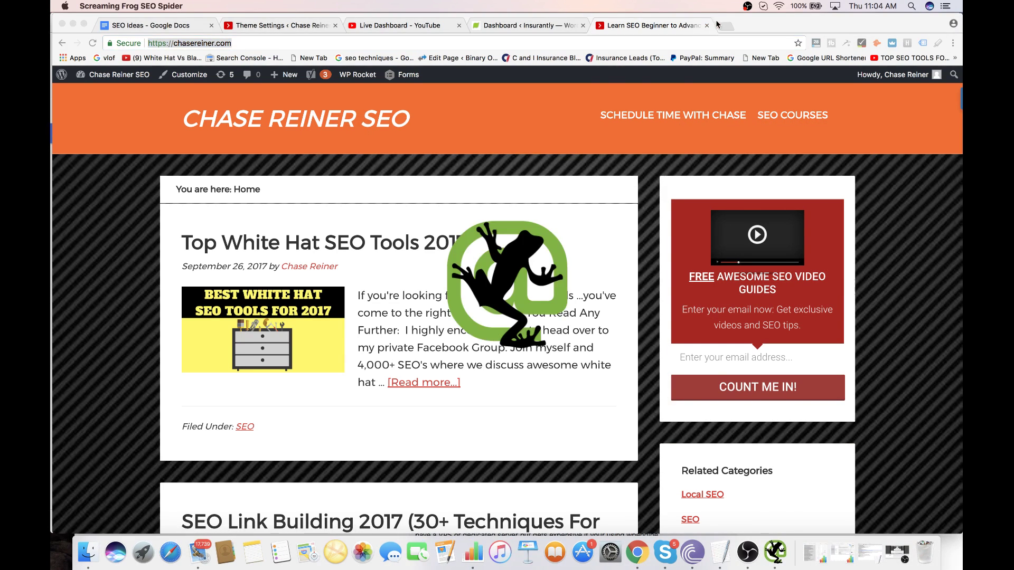
- Search Google for the structured data testing tool in a new Chrome tab and open Google's Structured Data Testing Tool
key("super+t")
type("struct")
key("Return")
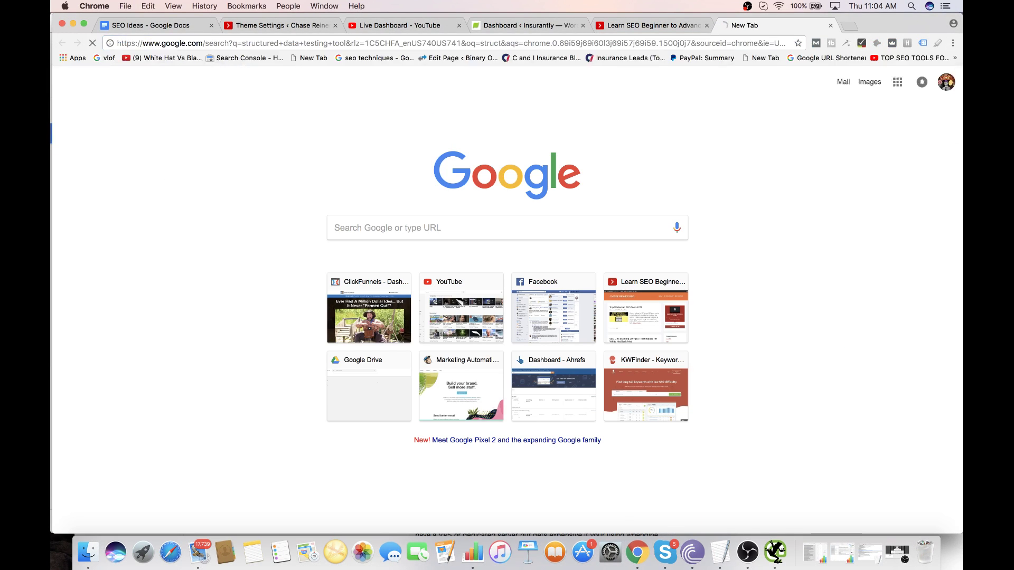
left_click(275, 166)
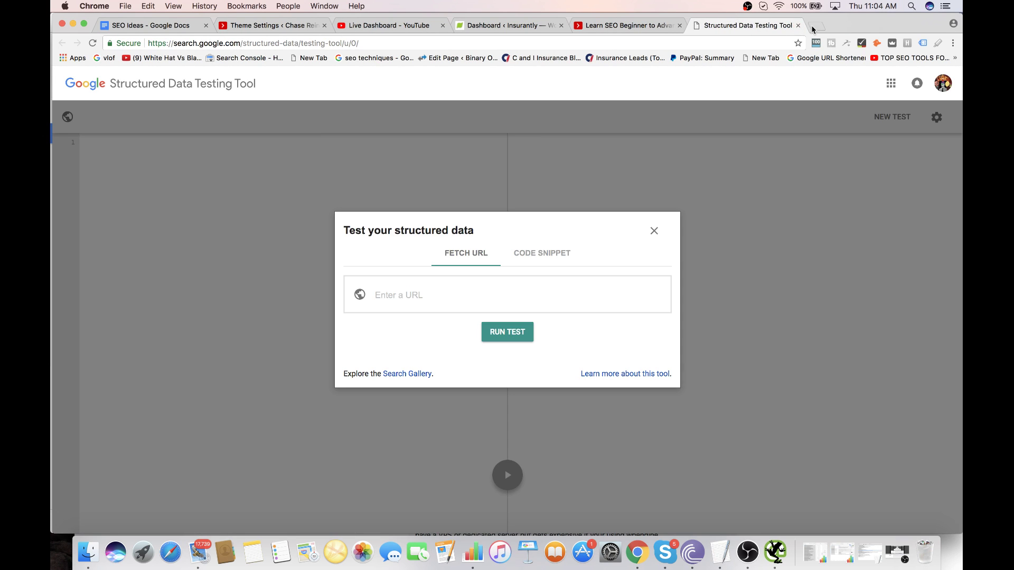
- Open Google Analytics in a new tab and return to the YouTube live dashboard
left_click(815, 28)
type("an")
key("Return")
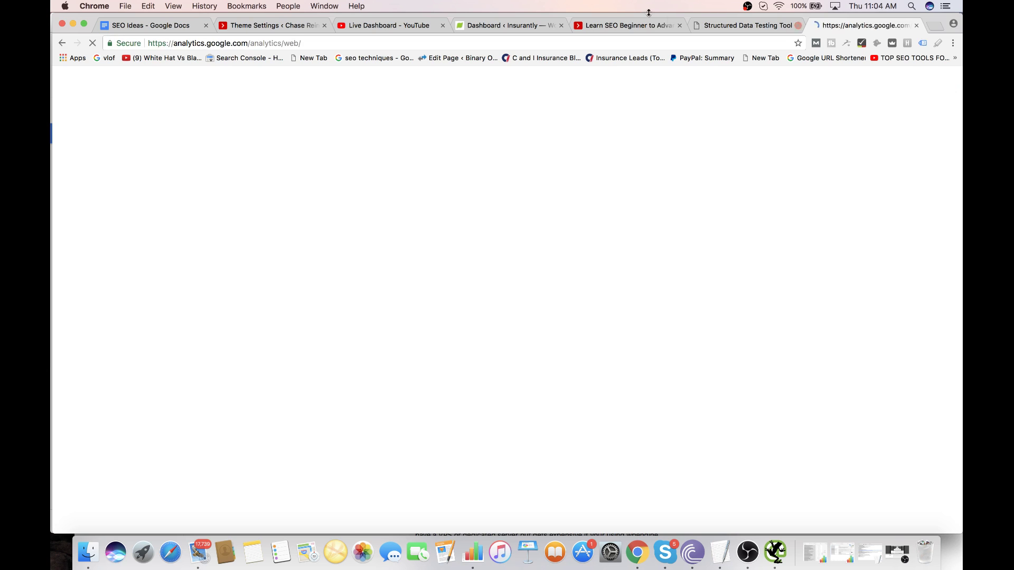
left_click(613, 25)
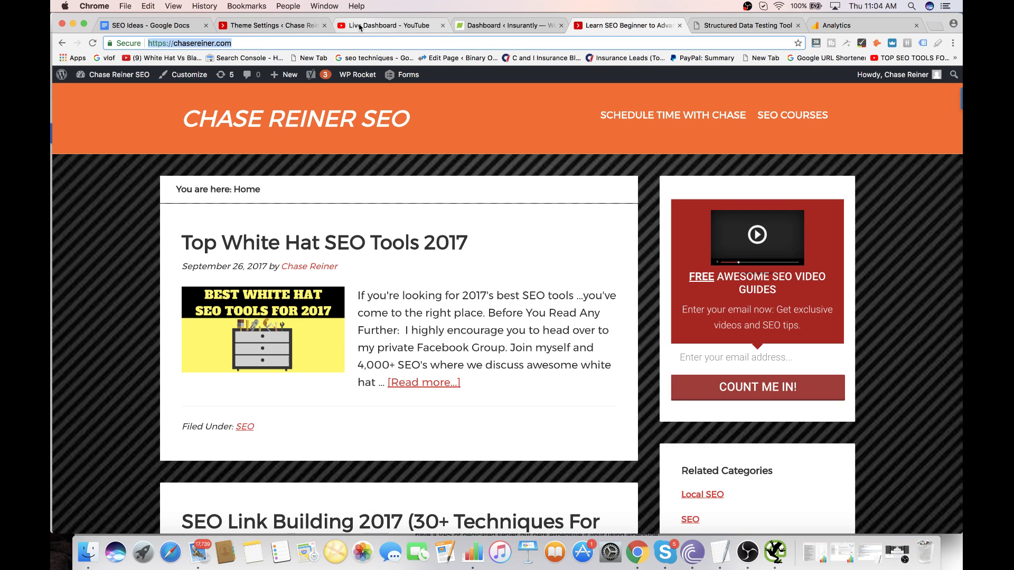
left_click(361, 27)
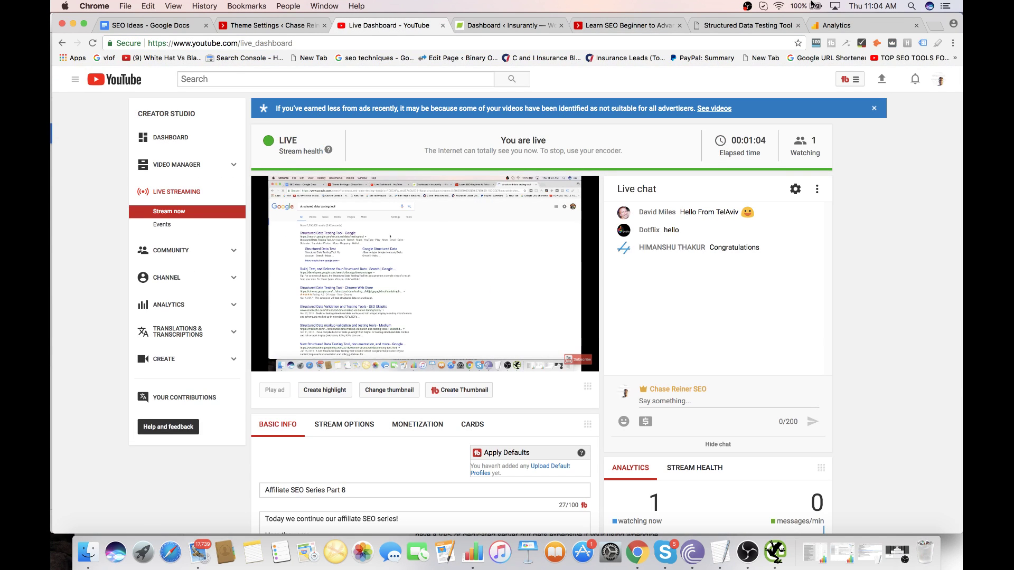
- Open the YouTube home page in a new tab
key("super+t")
key("super+t")
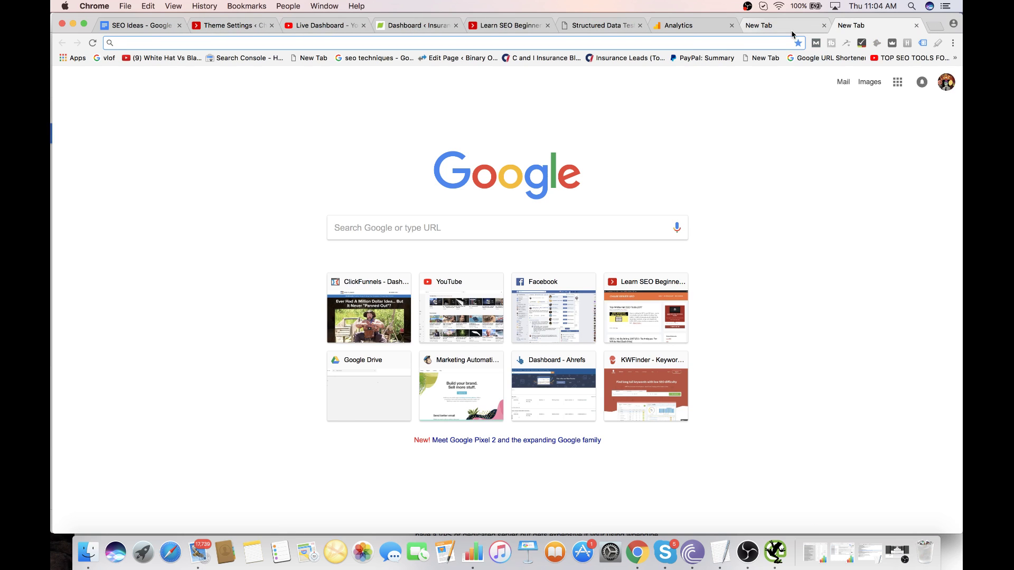
type("s")
key("BackSpace")
key("BackSpace")
type("y")
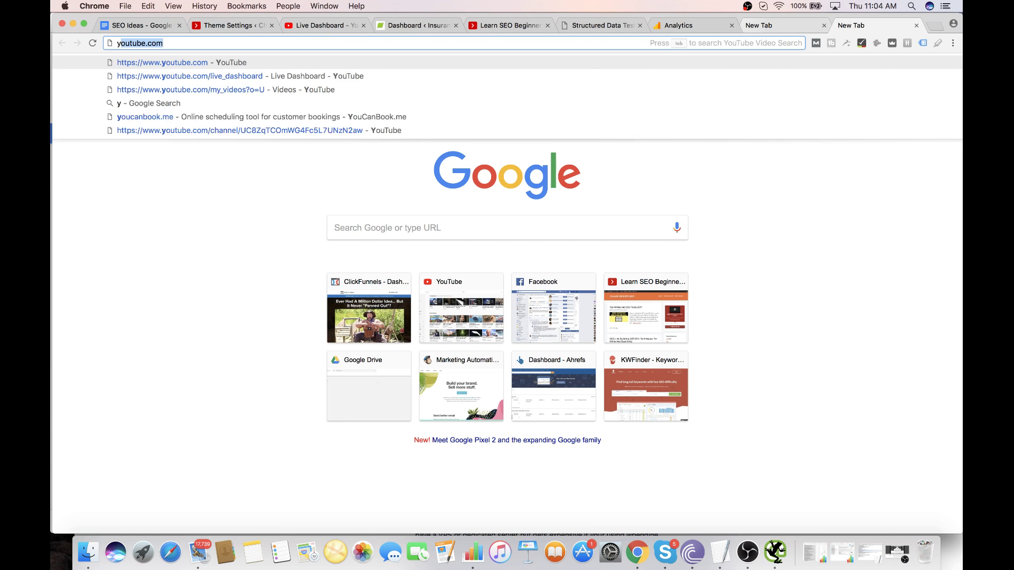
key("BackSpace")
key("BackSpace")
type("chas")
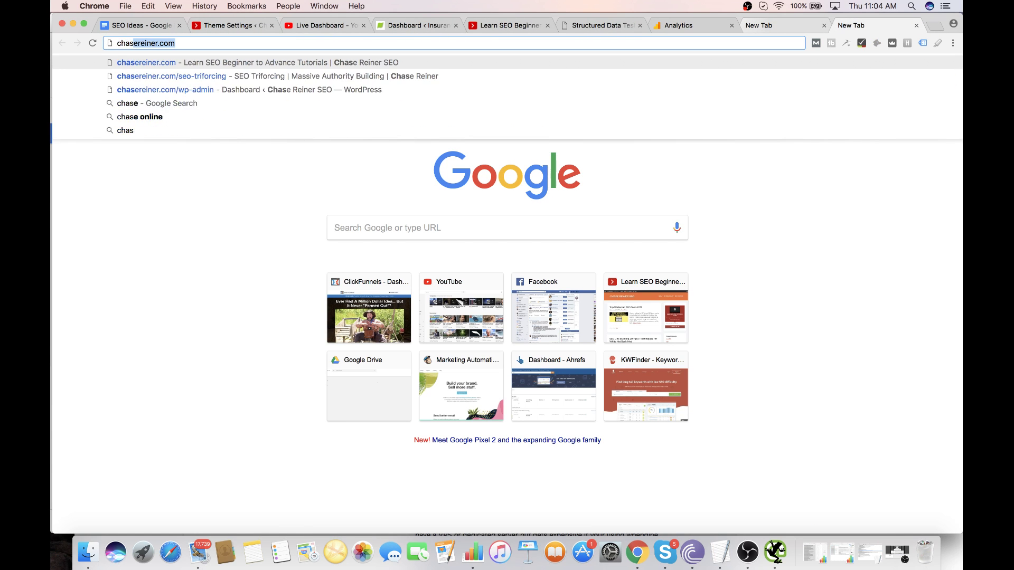
key("BackSpace")
key("BackSpace")
key("BackSpace")
key("BackSpace")
type("y")
key("Return")
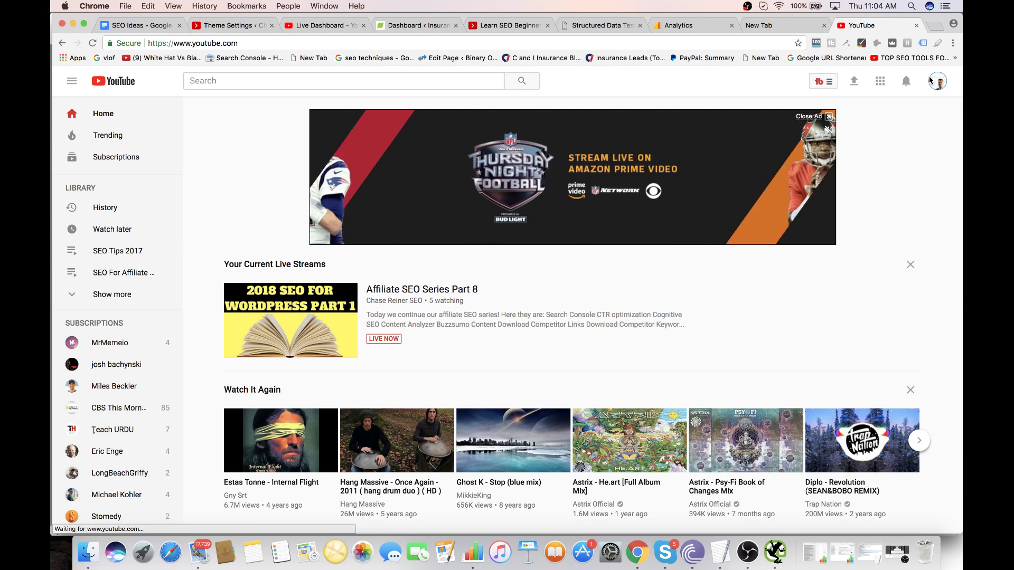
left_click(495, 82)
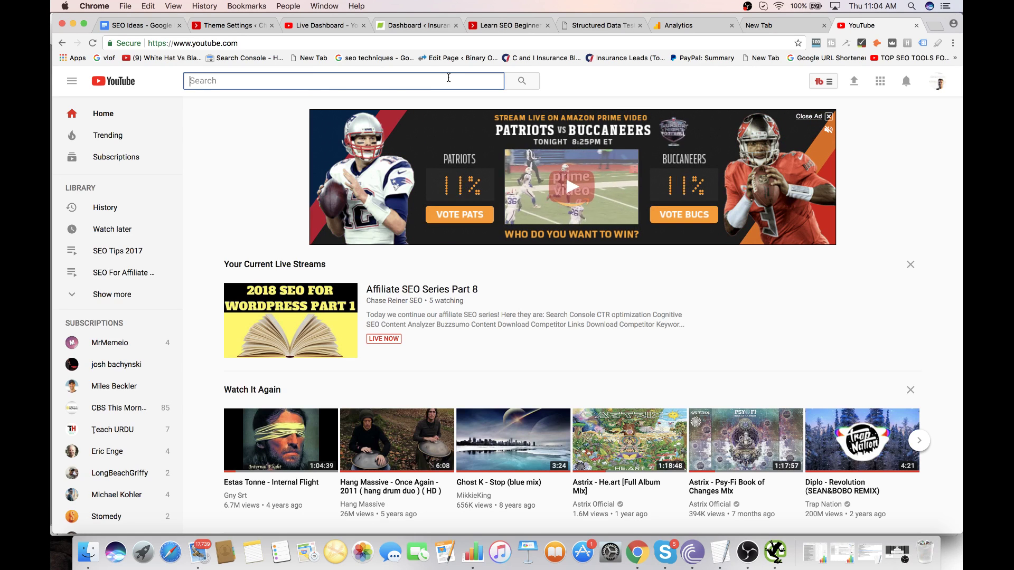
left_click(72, 82)
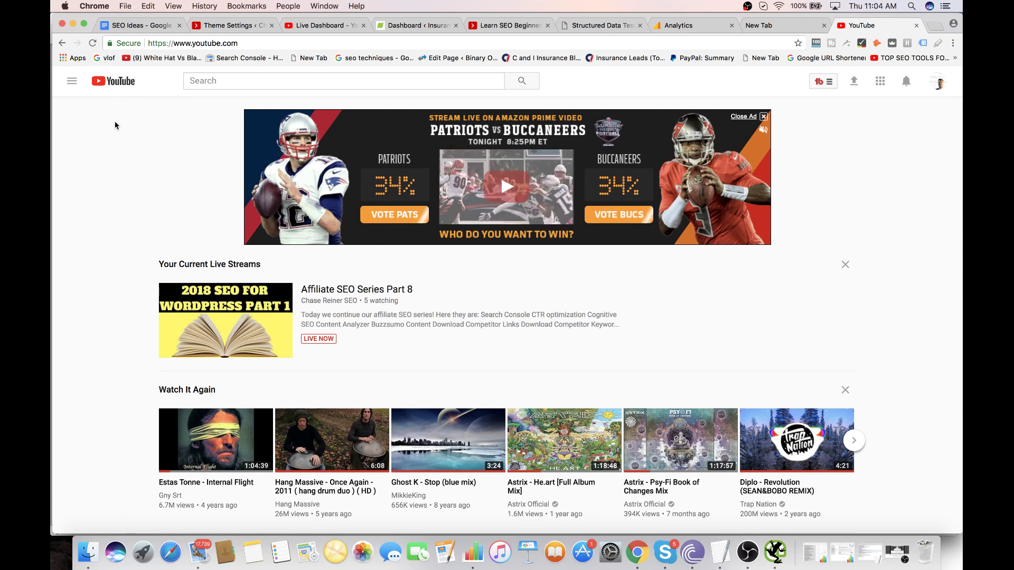
left_click(72, 84)
left_click(256, 81)
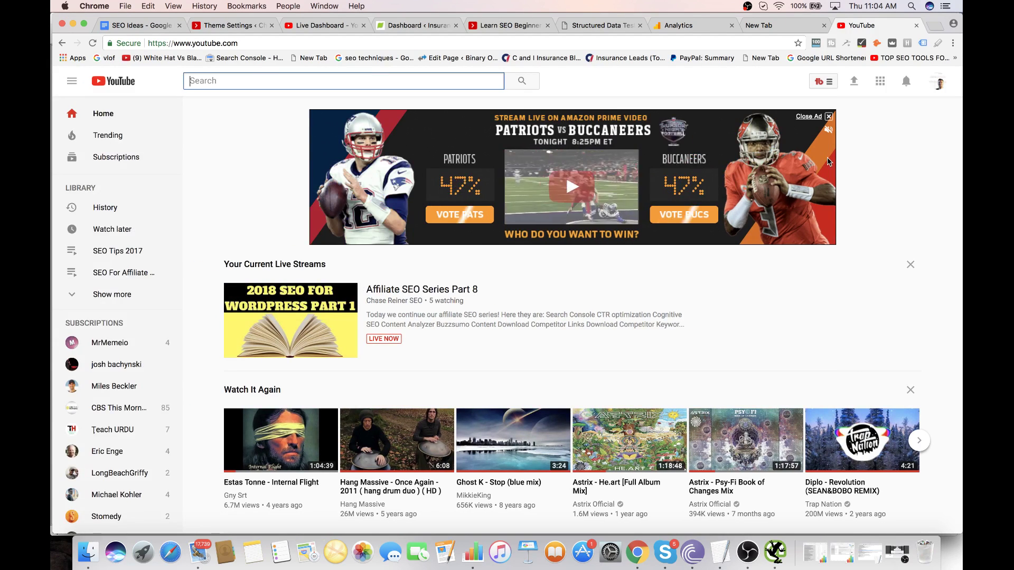
- Load chasereiner.com in another new tab and open the SEO Triforcing course page
key("super+t")
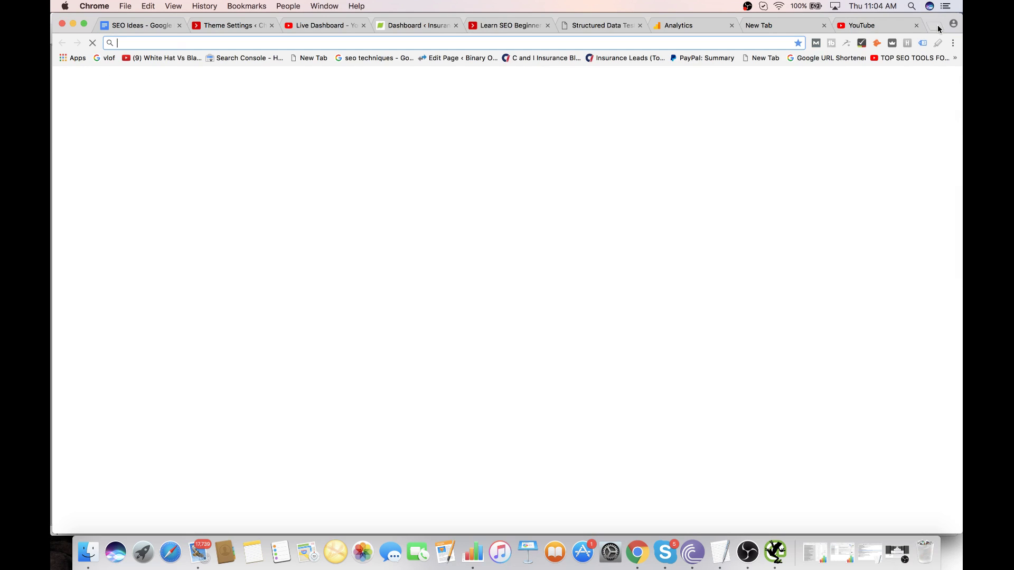
type("cha")
key("Return")
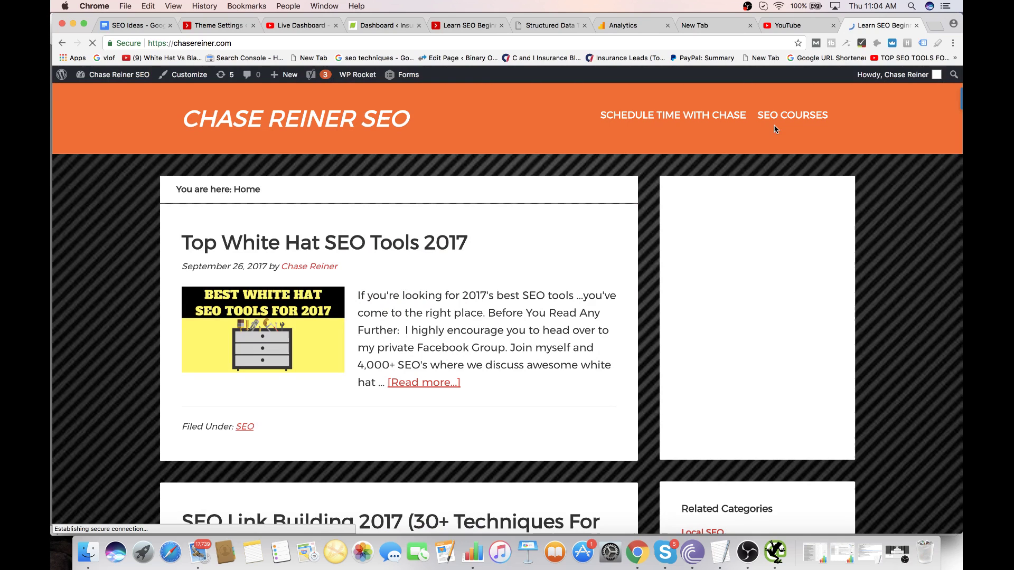
mouse_move(776, 125)
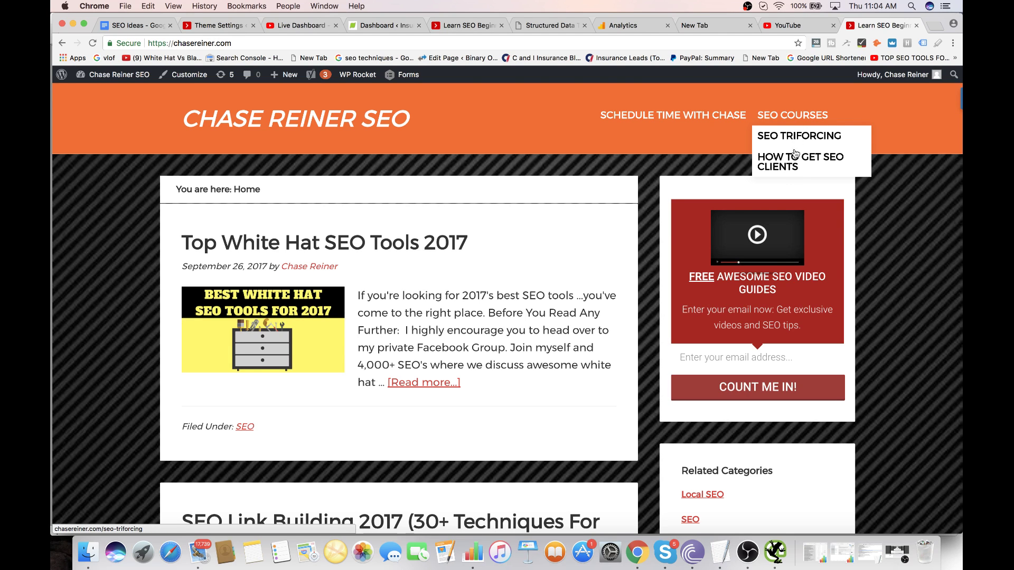
left_click(807, 139)
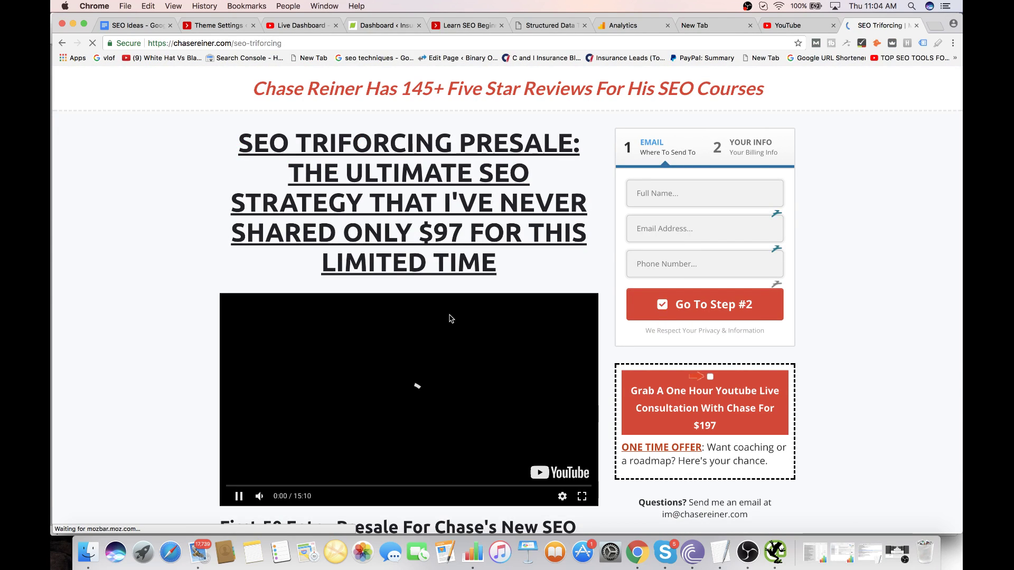
- Look through the SEO Triforcing sales page, including the analytics results and the course outline
scroll(437, 400, "down", 15)
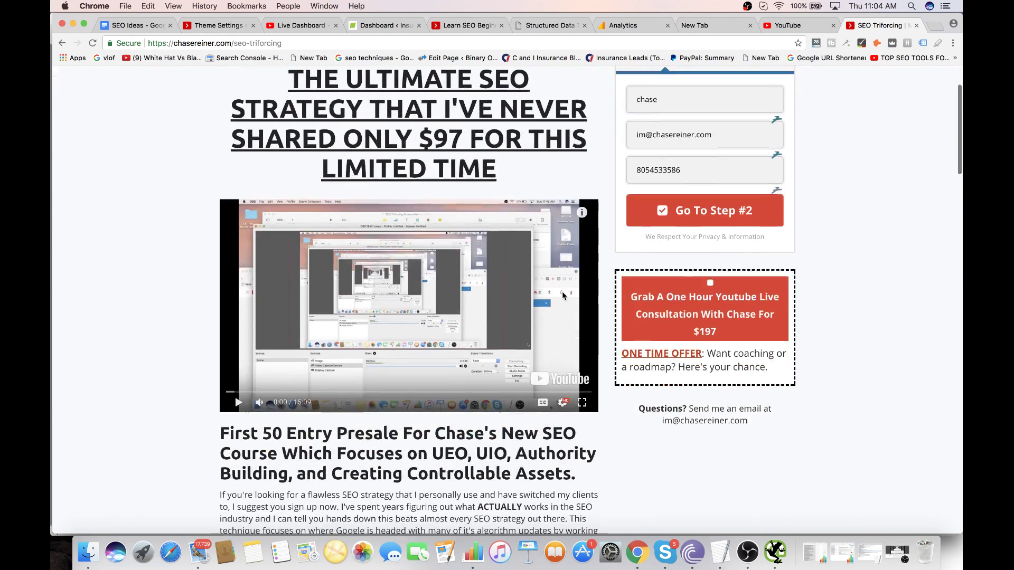
scroll(563, 295, "down", 15)
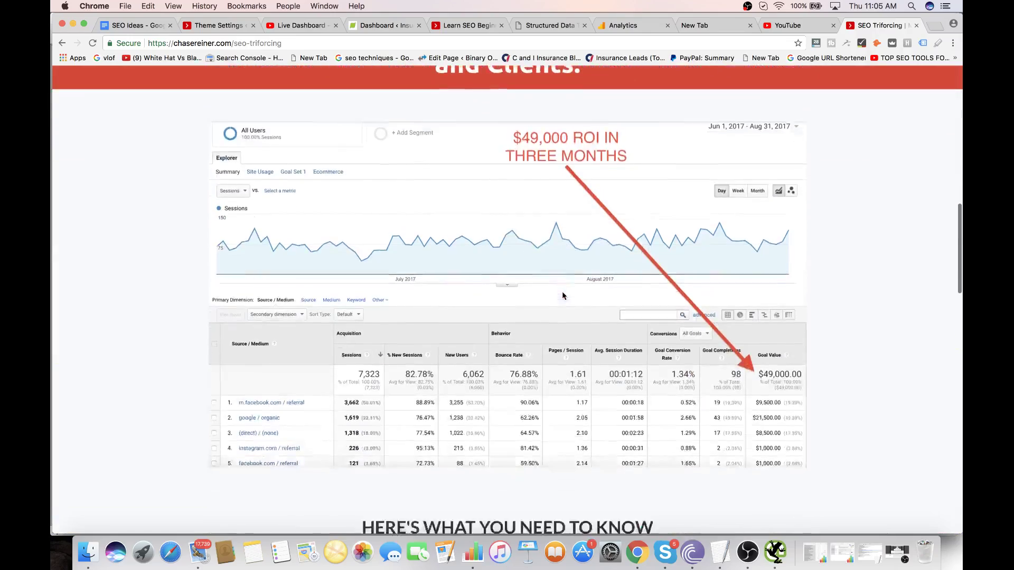
scroll(563, 295, "down", 5)
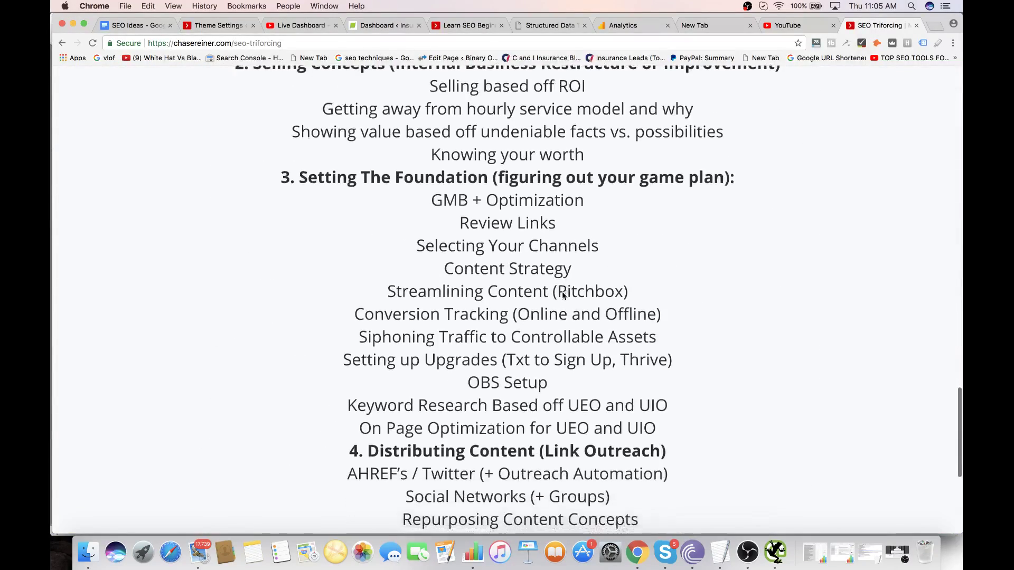
scroll(562, 291, "up", 20)
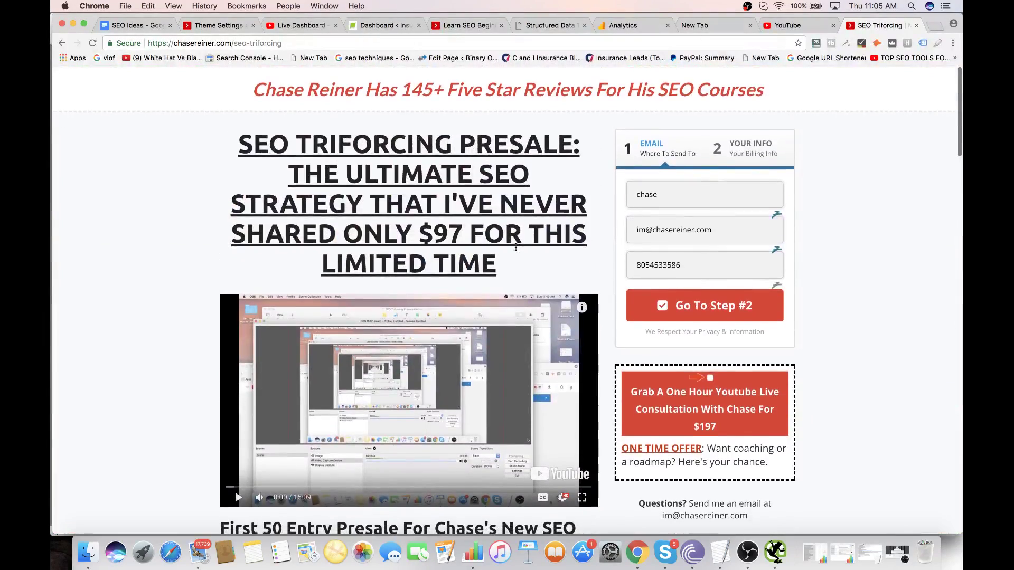
- Close the SEO Triforcing page and search YouTube for "local seo"
left_click(916, 26)
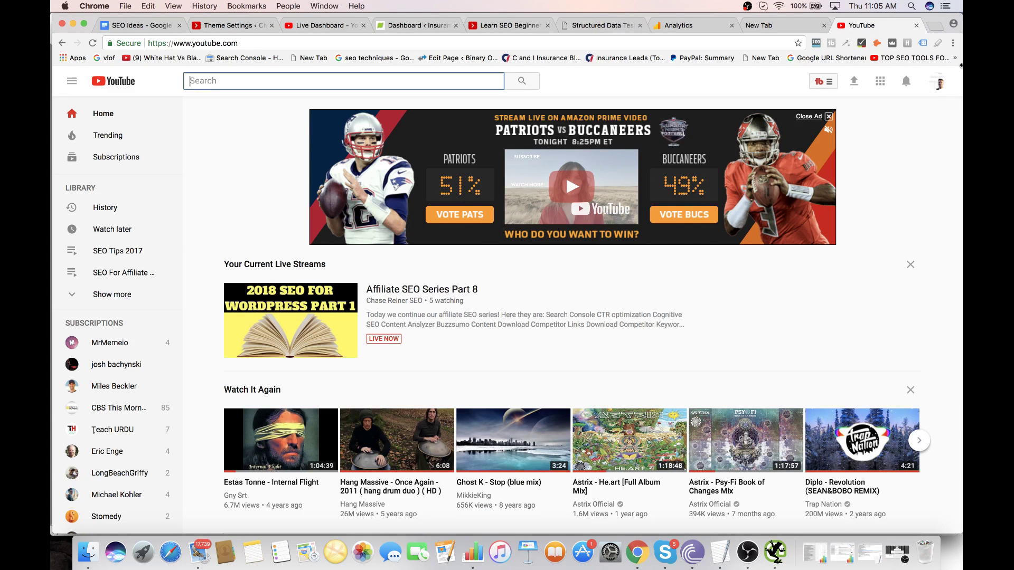
type("play")
key("BackSpace")
key("BackSpace")
key("BackSpace")
key("BackSpace")
type("local n")
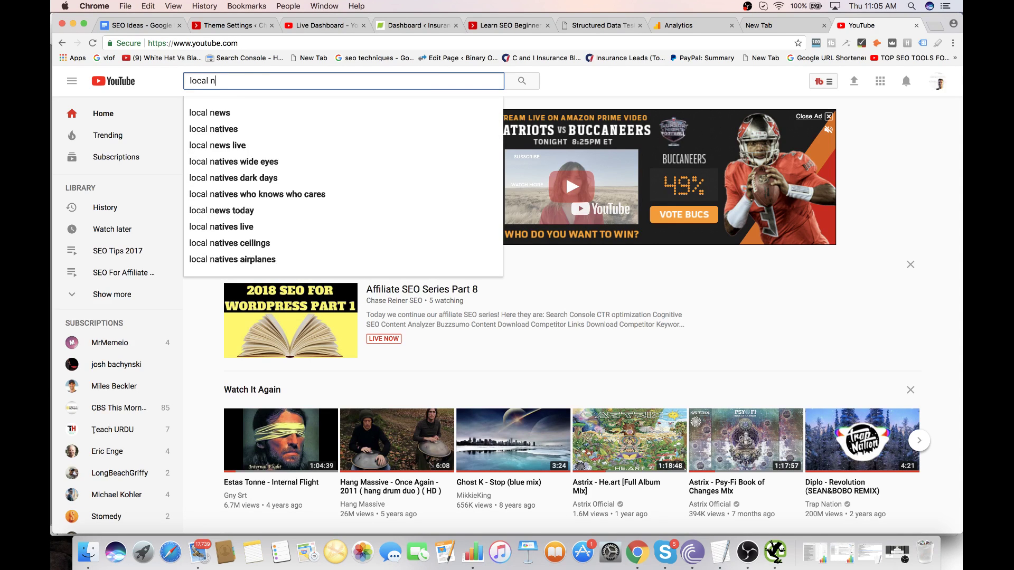
key("BackSpace")
type("l")
key("BackSpace")
type("seo")
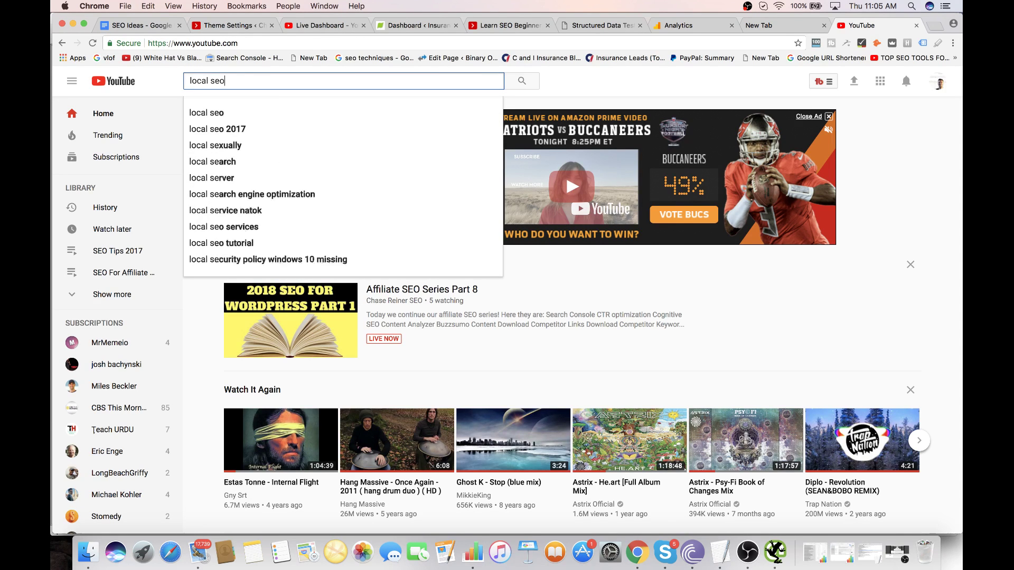
key("Return")
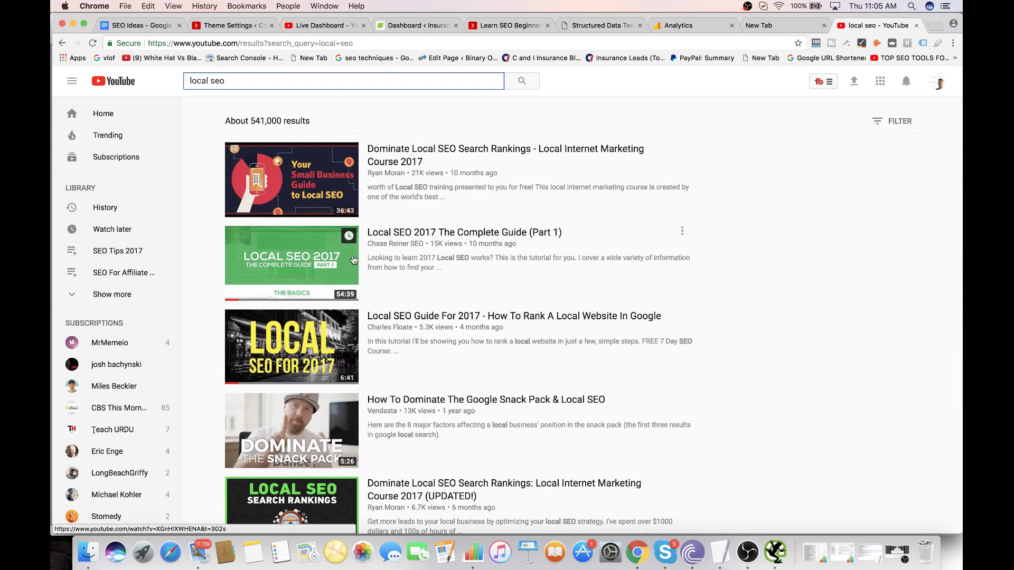
- Search YouTube for "national seo" and look through the listed videos
double_click(309, 82)
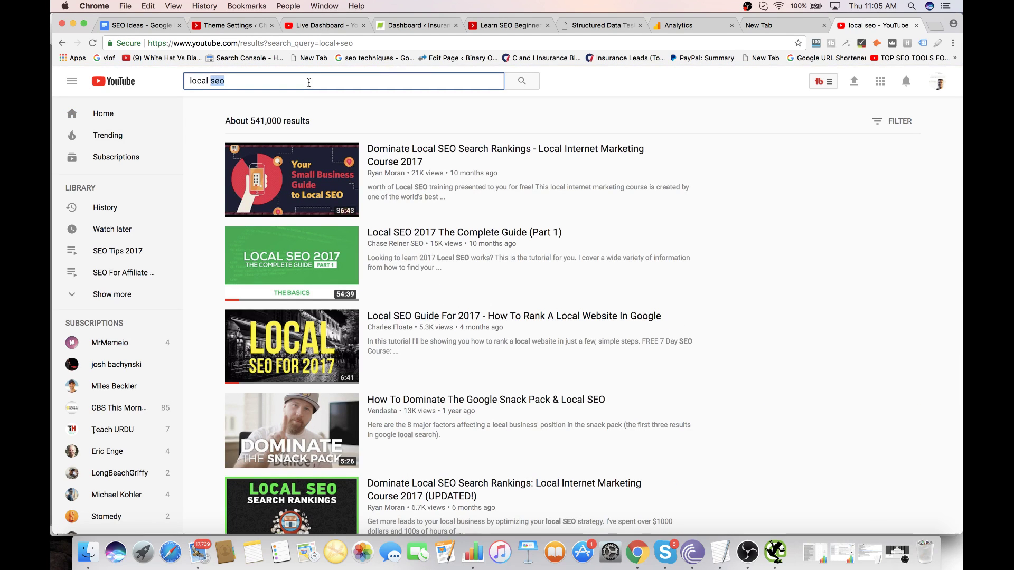
type("na")
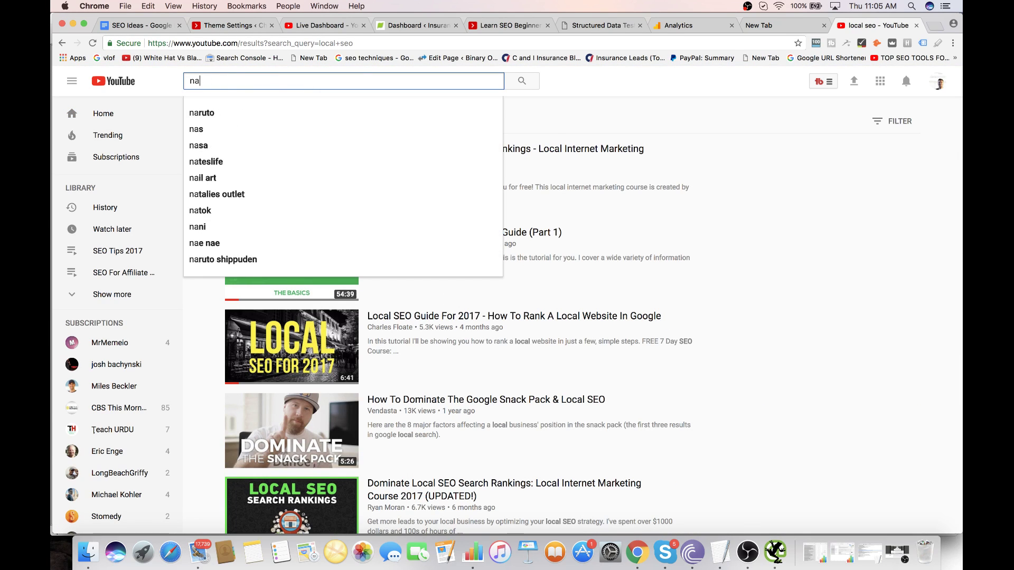
type("tional seo")
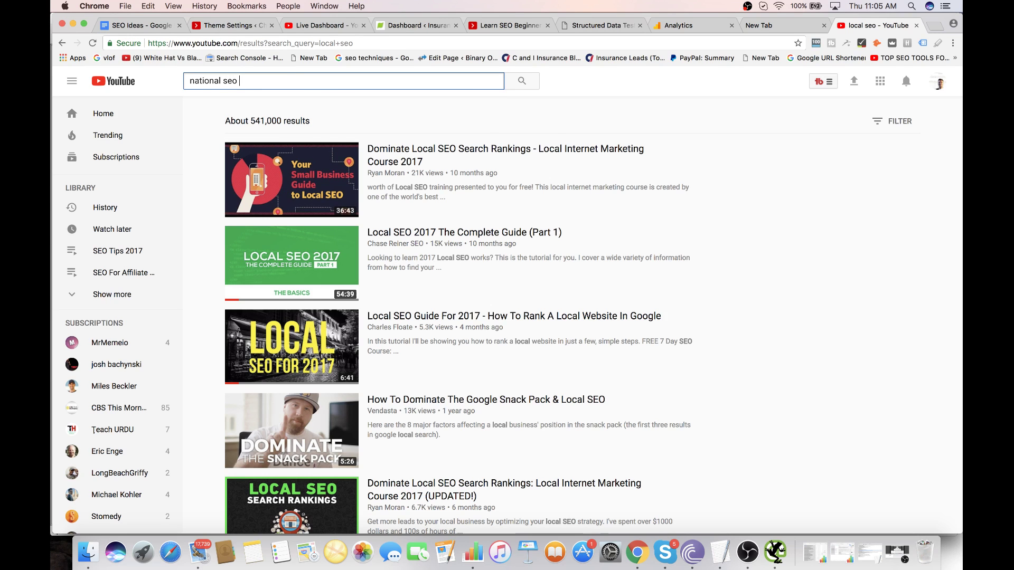
key("Return")
scroll(329, 262, "down", 8)
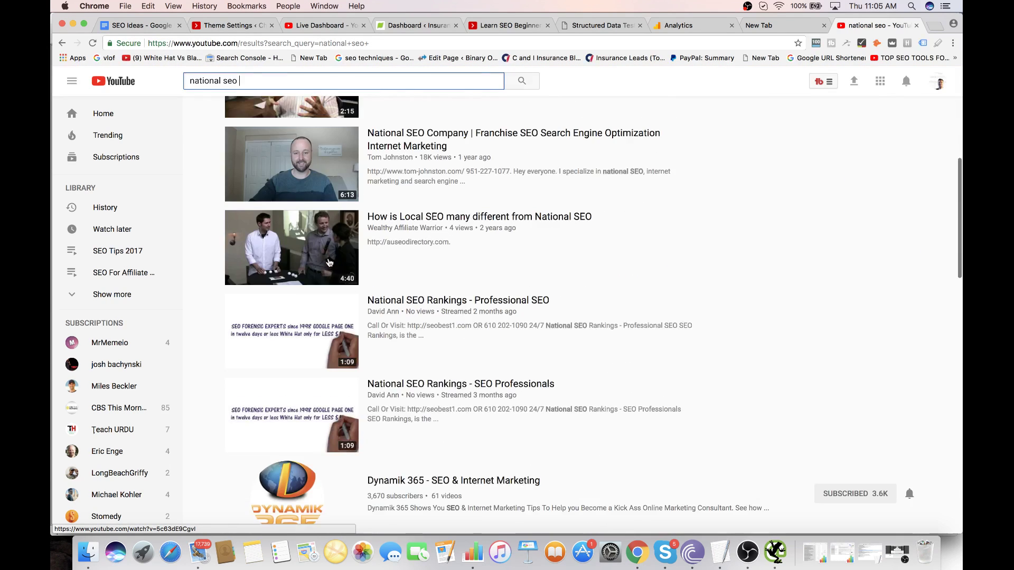
scroll(329, 263, "up", 7)
- Search YouTube for "seo 2017" and look through the ranking videos
triple_click(264, 81)
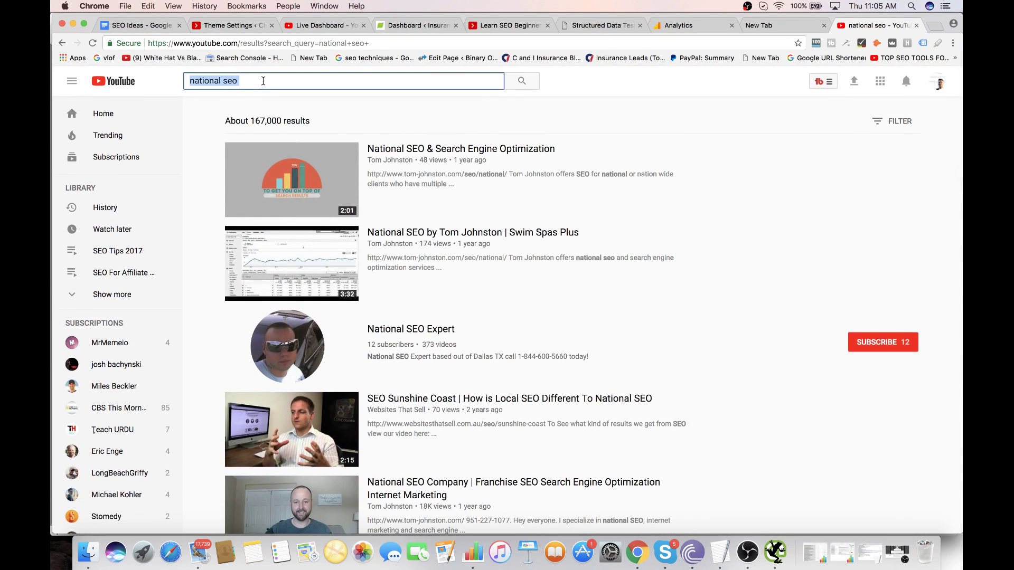
type("seo 2017")
key("Return")
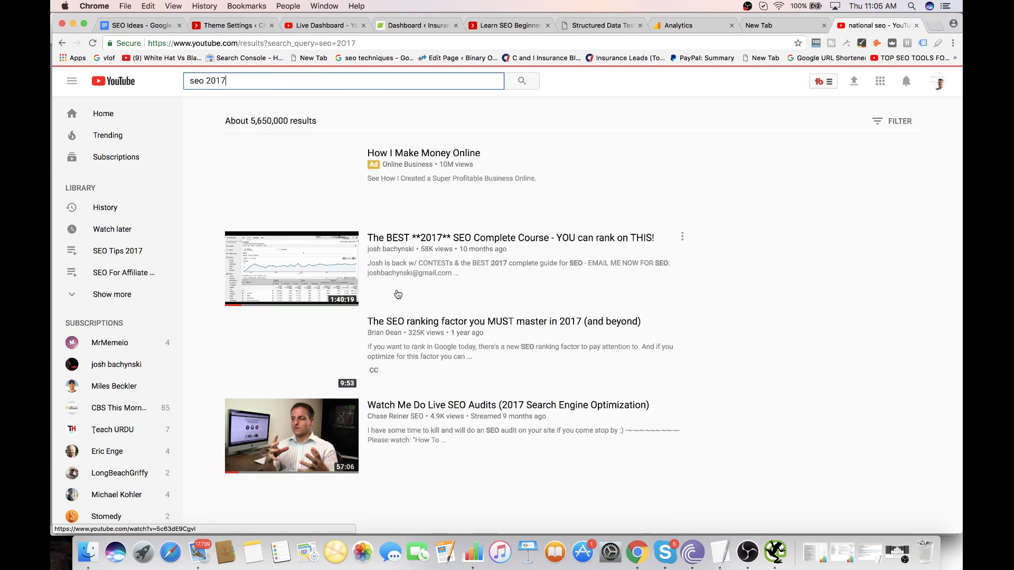
scroll(362, 289, "down", 2)
scroll(348, 312, "up", 2)
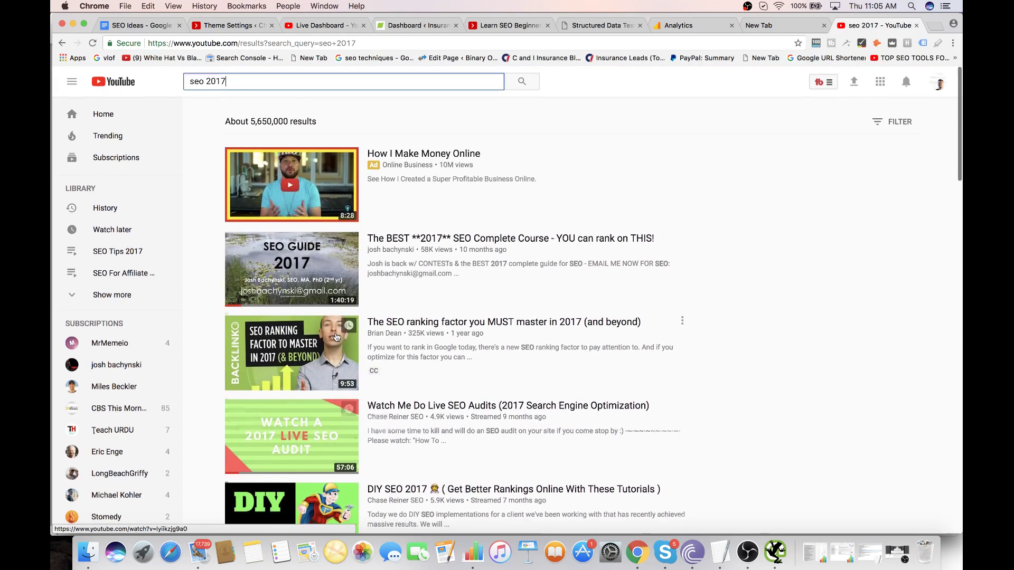
scroll(337, 337, "down", 5)
scroll(335, 337, "down", 1)
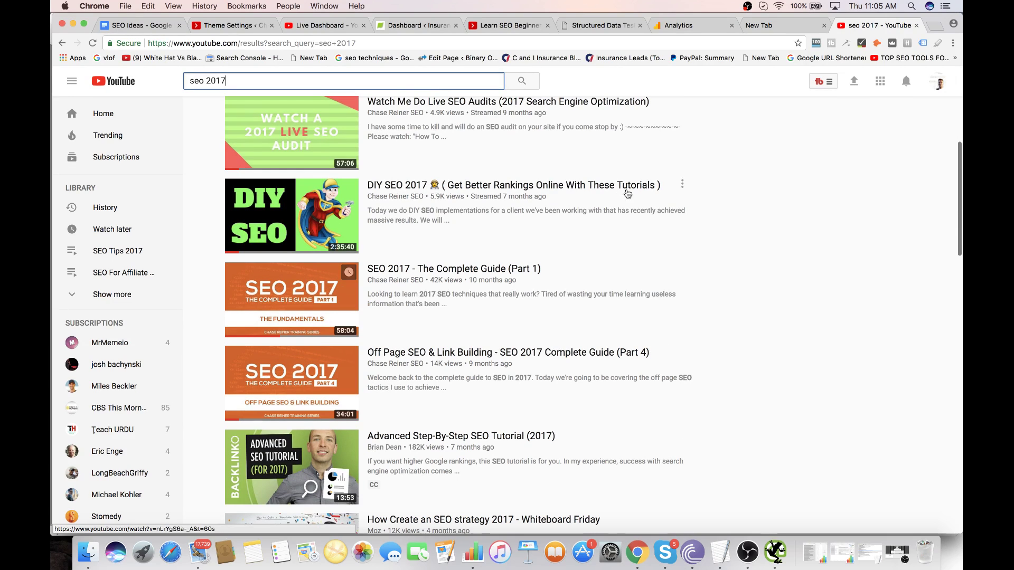
- Close the YouTube results and the blank tab, and bring up the Structured Data Testing Tool
left_click(917, 26)
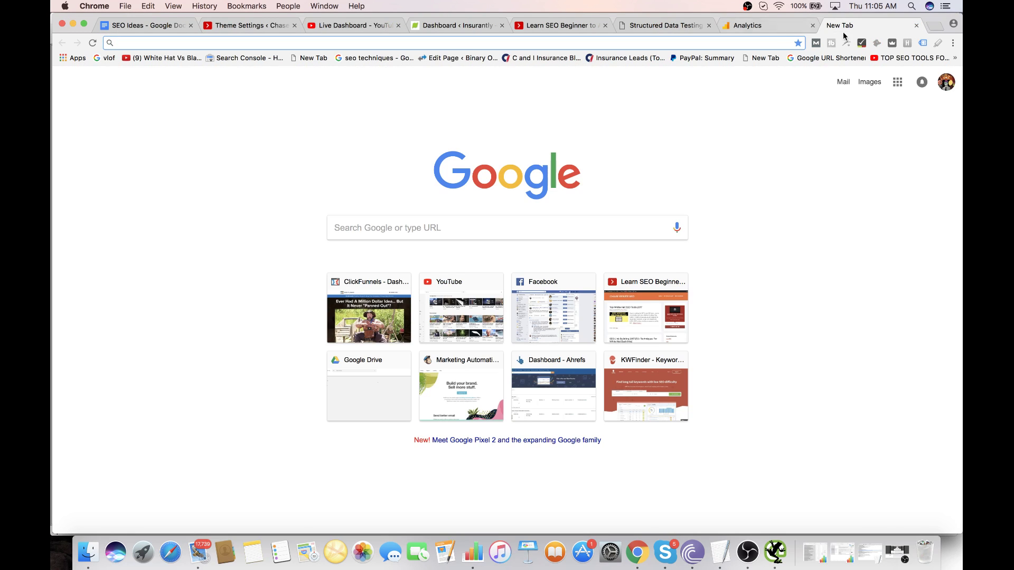
left_click(916, 26)
left_click(728, 26)
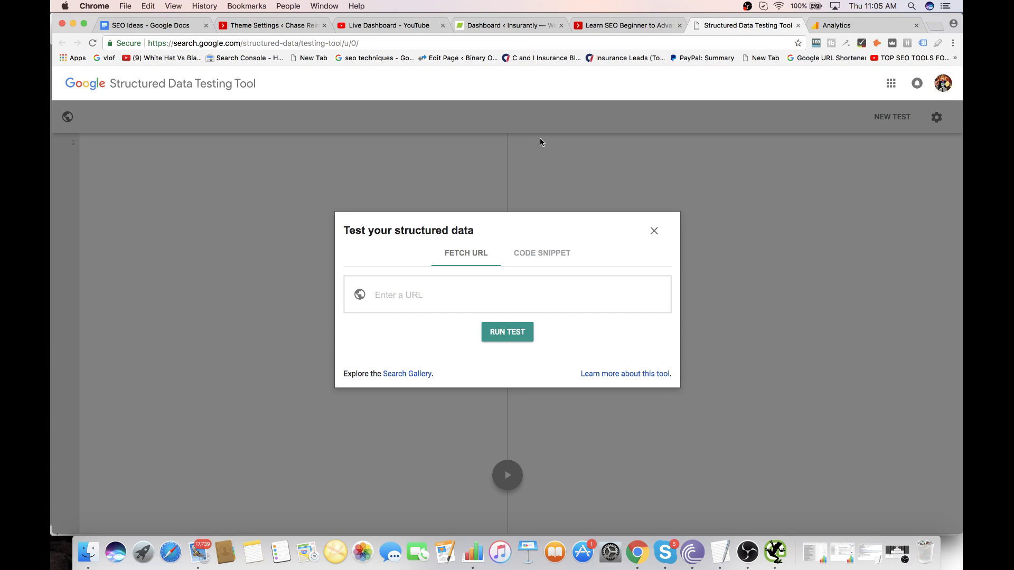
left_click(467, 292)
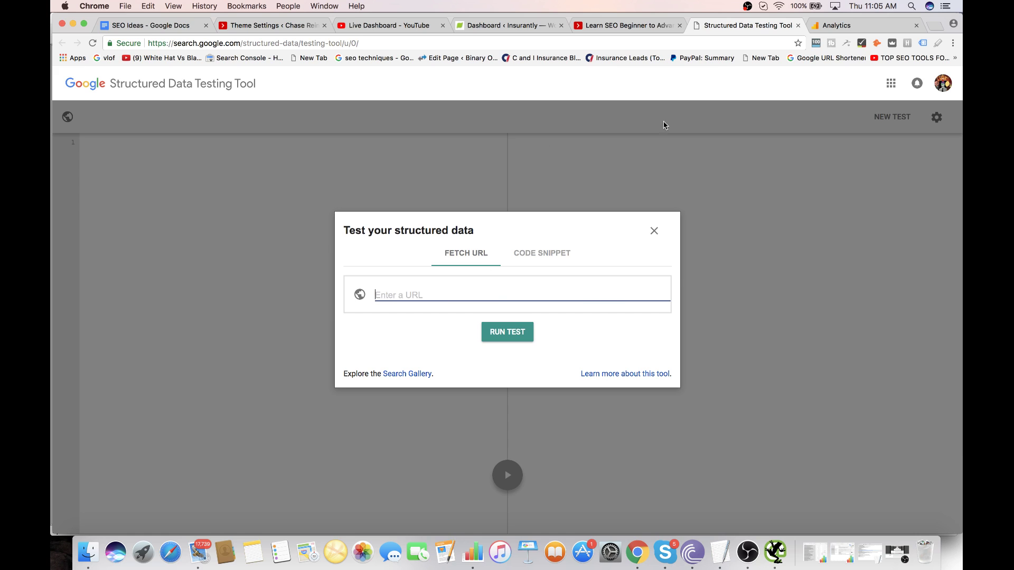
left_click(753, 41)
type("s")
key("BackSpace")
key("BackSpace")
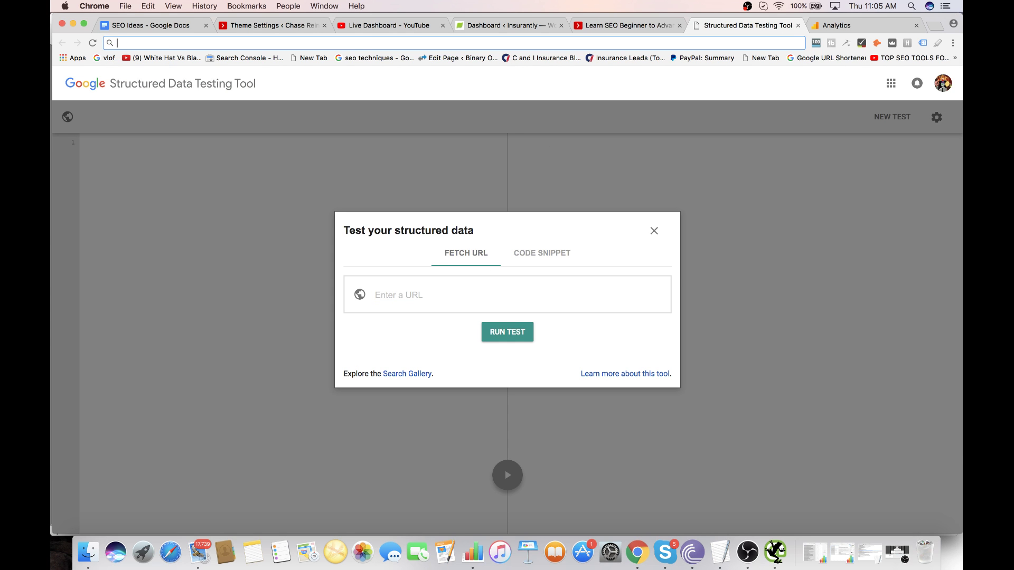
type("s")
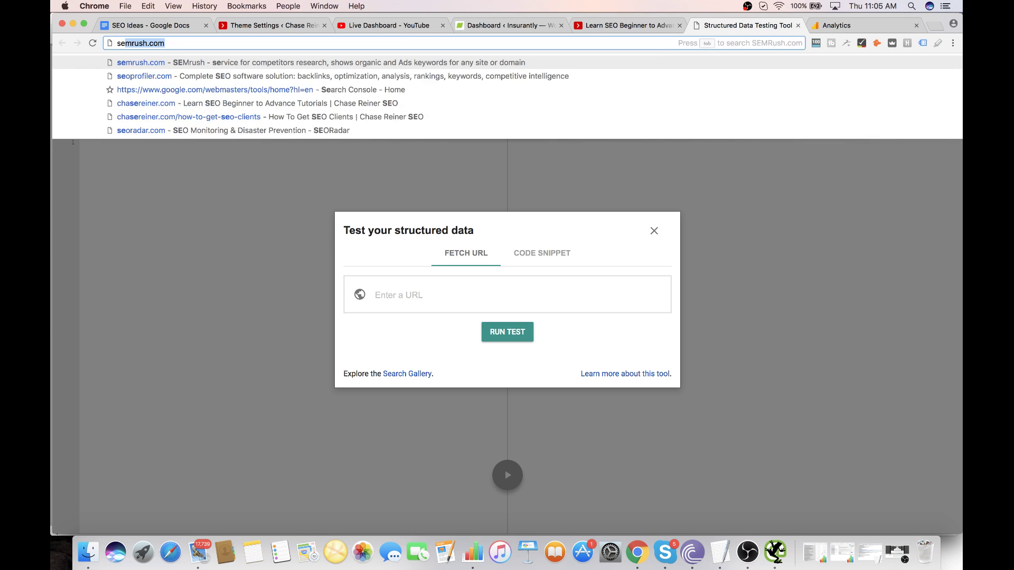
key("BackSpace")
key("BackSpace")
- Move the Structured Data Testing Tool tab behind the Analytics tab and keep one blank new tab open after it
left_click_drag(764, 30, 867, 26)
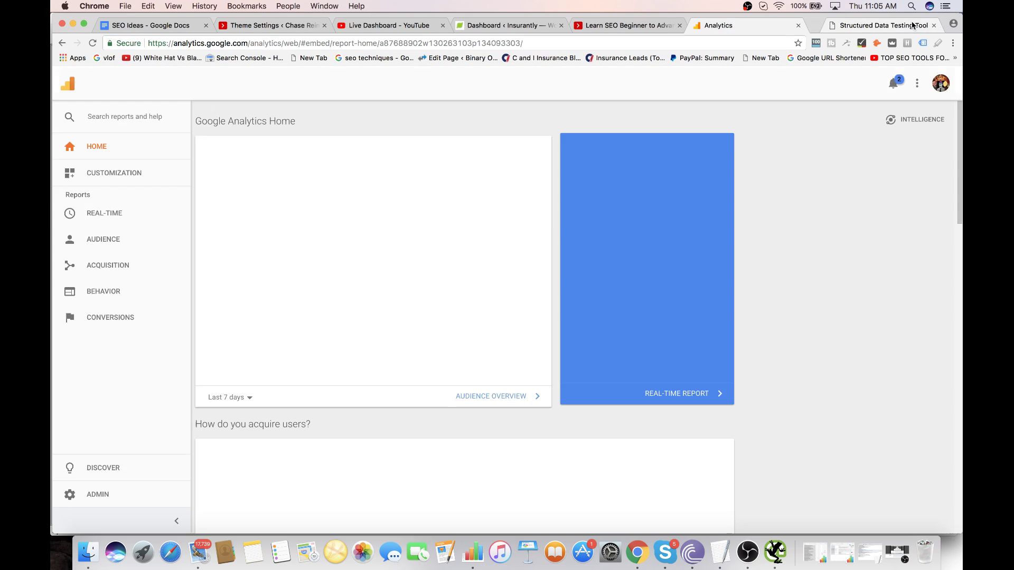
key("super+t")
type("se")
key("BackSpace")
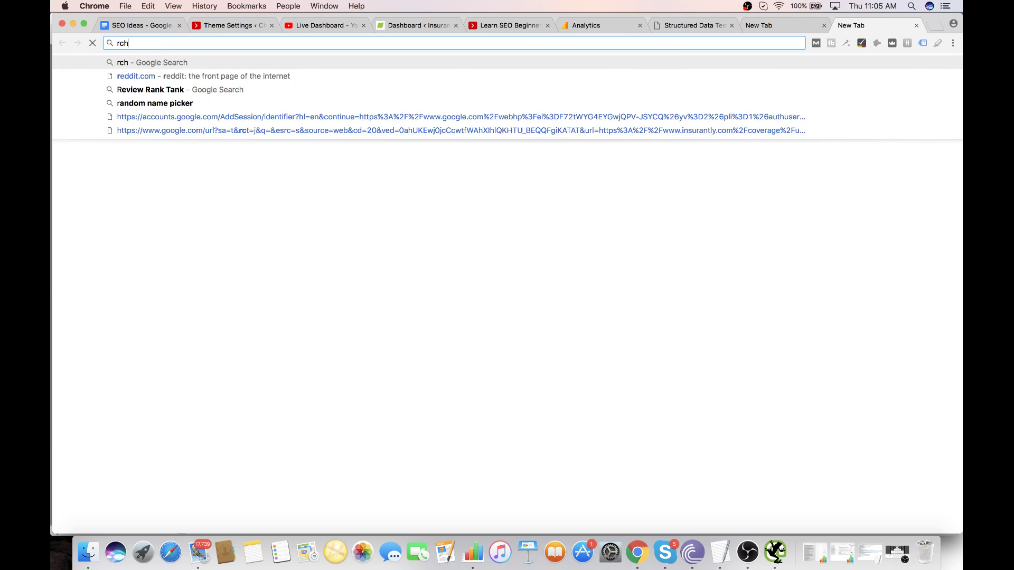
key("super+t")
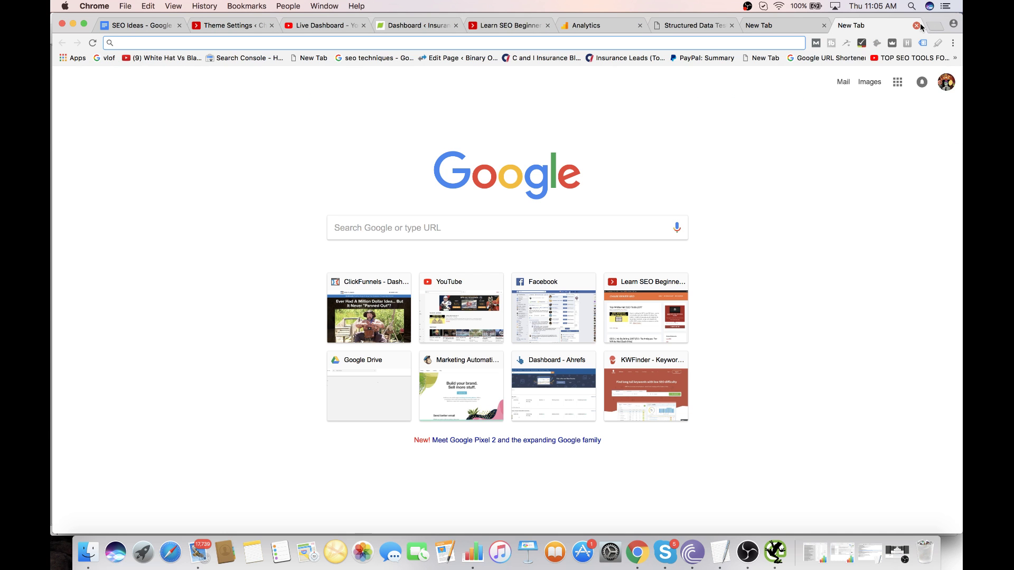
left_click(920, 26)
- Search Google for "search console", placing the results before the Analytics tab, and open Google Search Console from them in a separate tab
type("search consol")
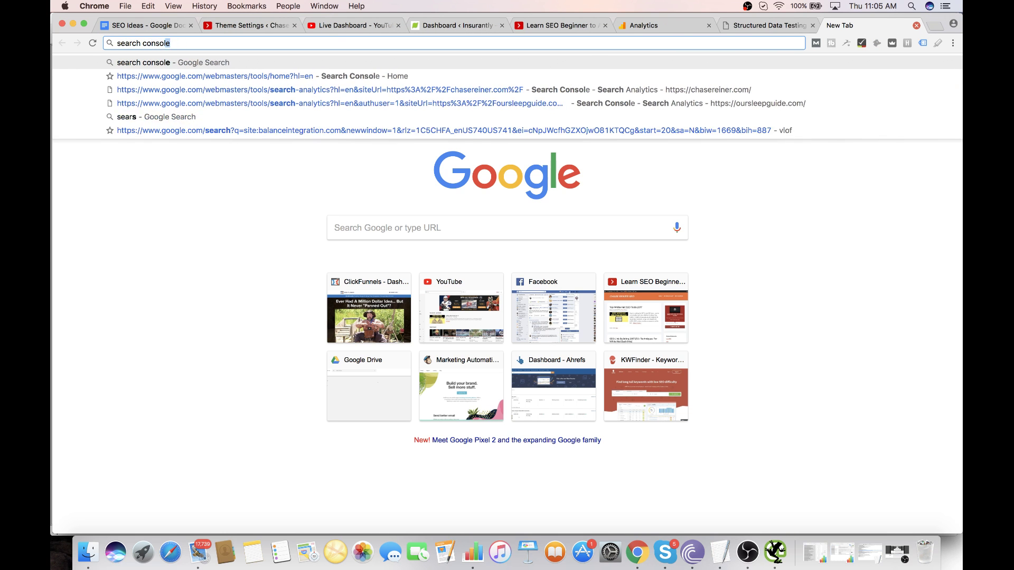
key("Return")
left_click_drag(919, 25, 725, 25)
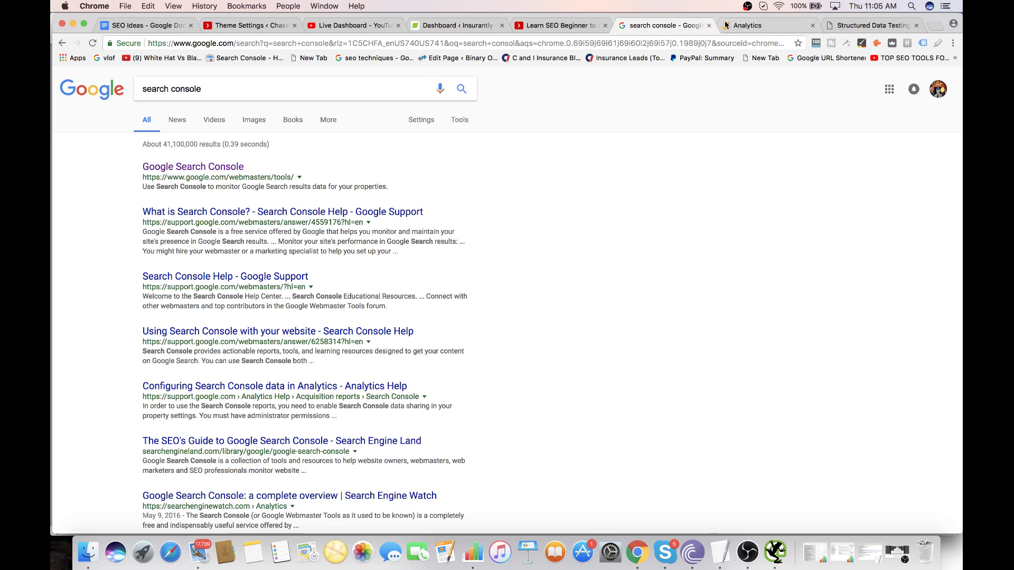
left_click(210, 168)
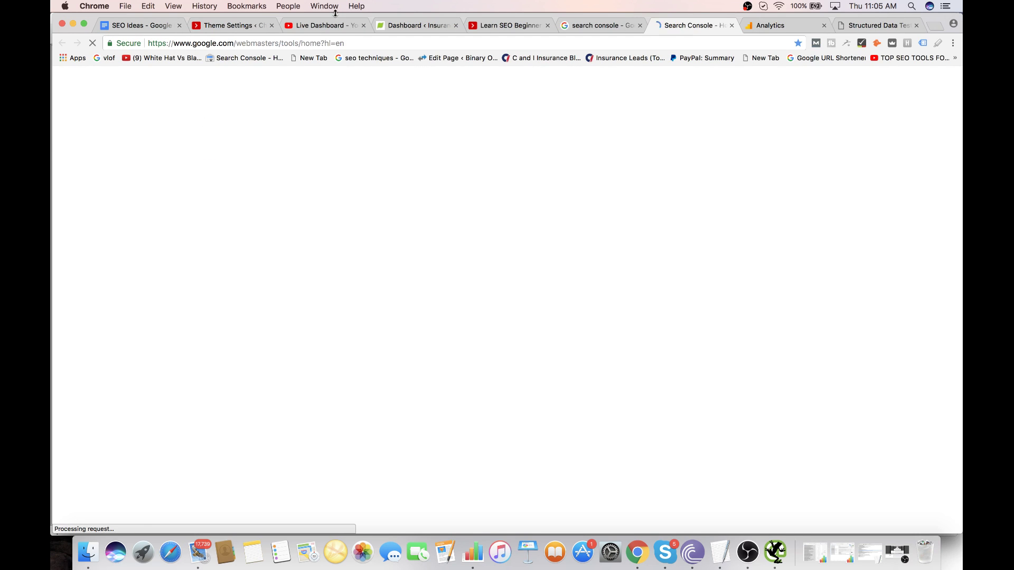
- Return to the YouTube live dashboard and read the viewers' messages and questions in the live chat
left_click(325, 26)
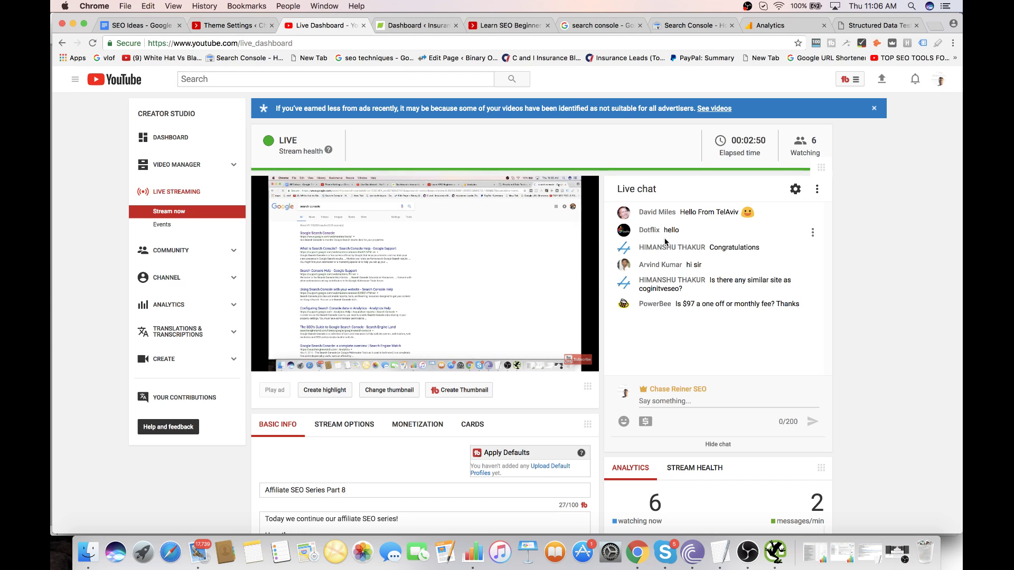
left_click(708, 250)
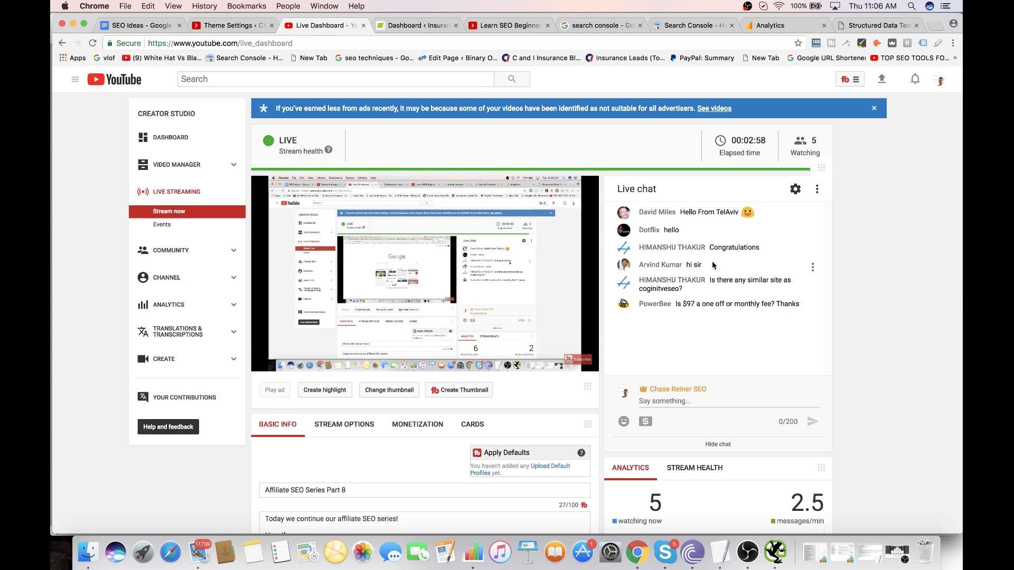
scroll(710, 267, "down", 2)
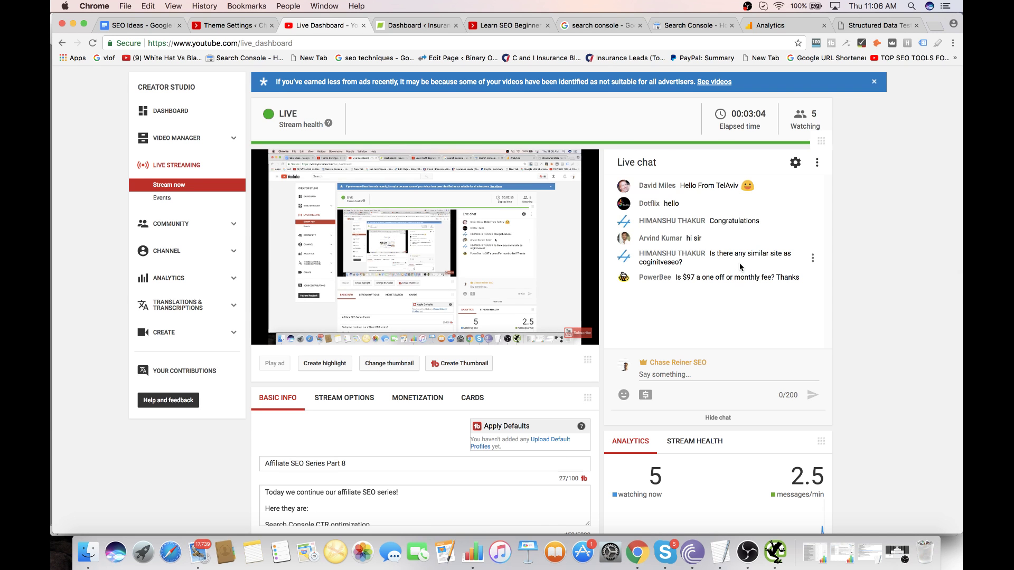
scroll(741, 267, "down", 1)
scroll(740, 266, "up", 2)
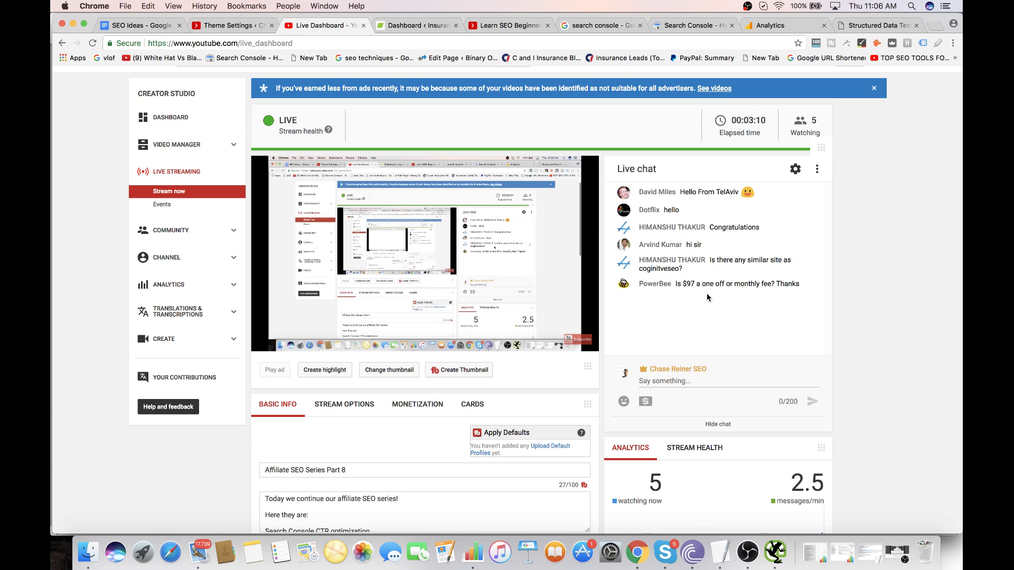
left_click(876, 27)
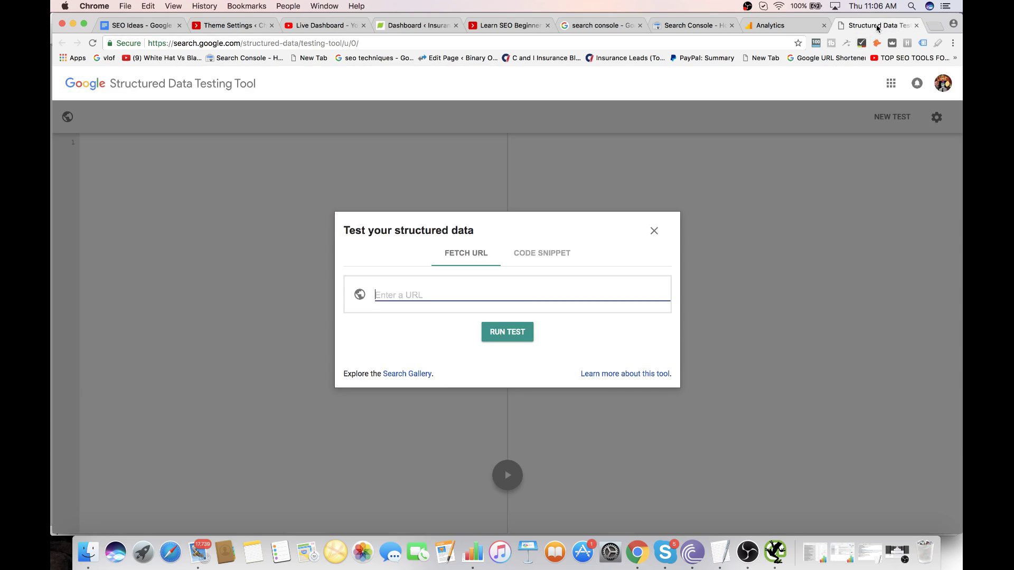
left_click(692, 28)
scroll(460, 357, "down", 7)
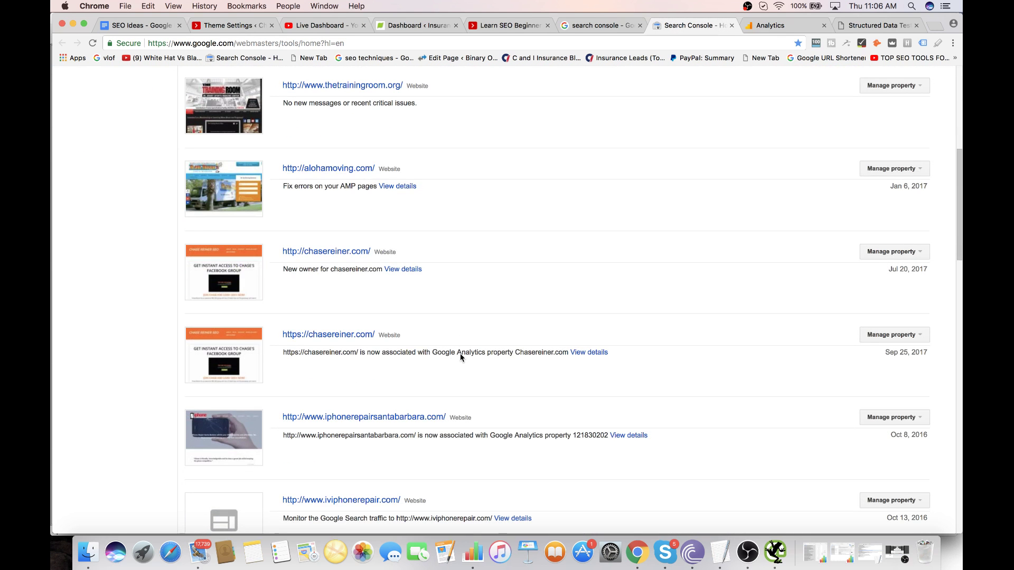
left_click(346, 337)
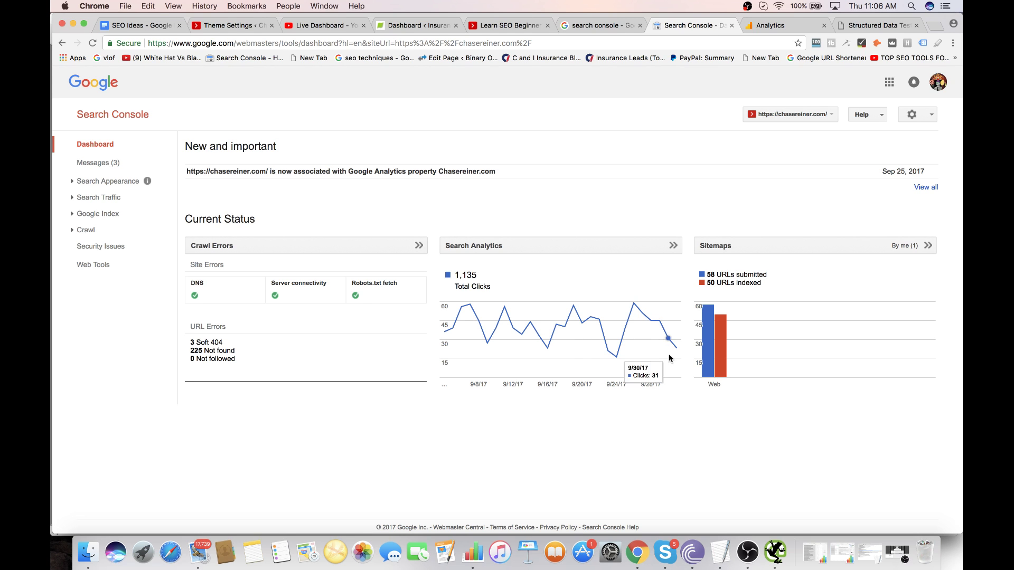
- Open the Search Analytics report and add impressions, CTR and position to the displayed metrics
left_click(618, 253)
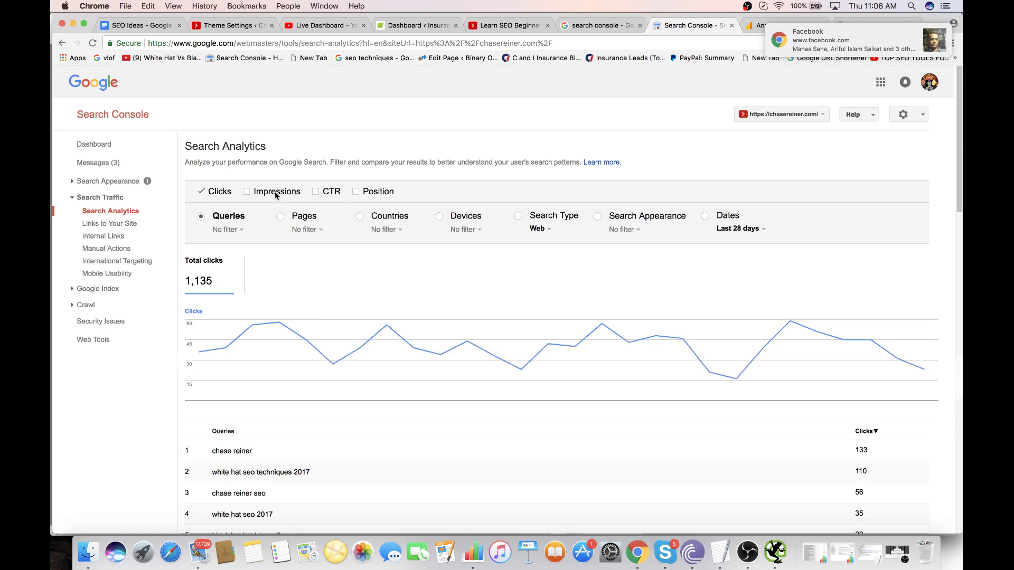
left_click(272, 192)
left_click(331, 192)
left_click(386, 196)
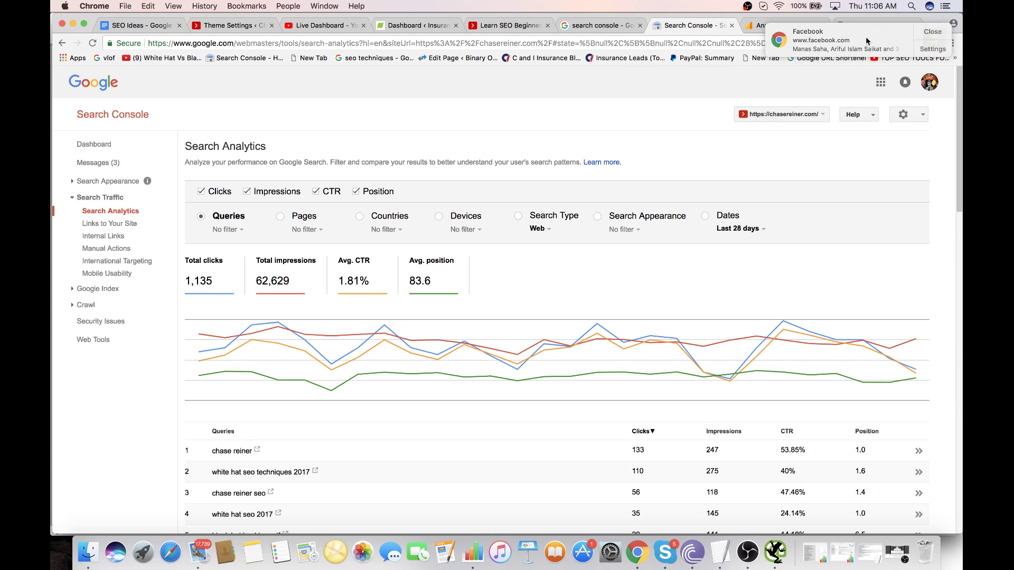
- Examine the query table's clicks, impressions, CTR and position values
scroll(672, 219, "down", 3)
scroll(672, 220, "down", 4)
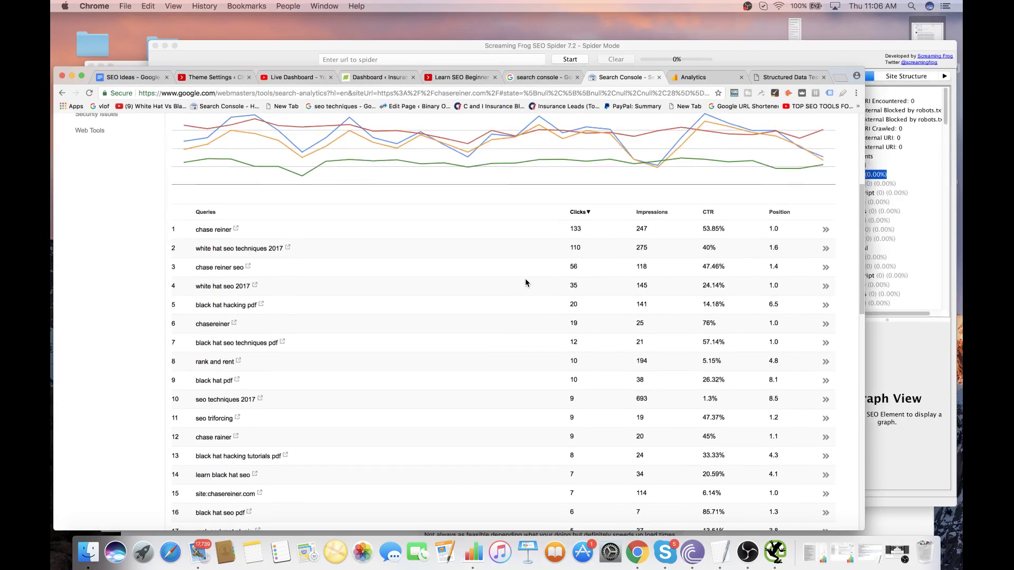
scroll(553, 263, "down", 2)
scroll(552, 263, "down", 1)
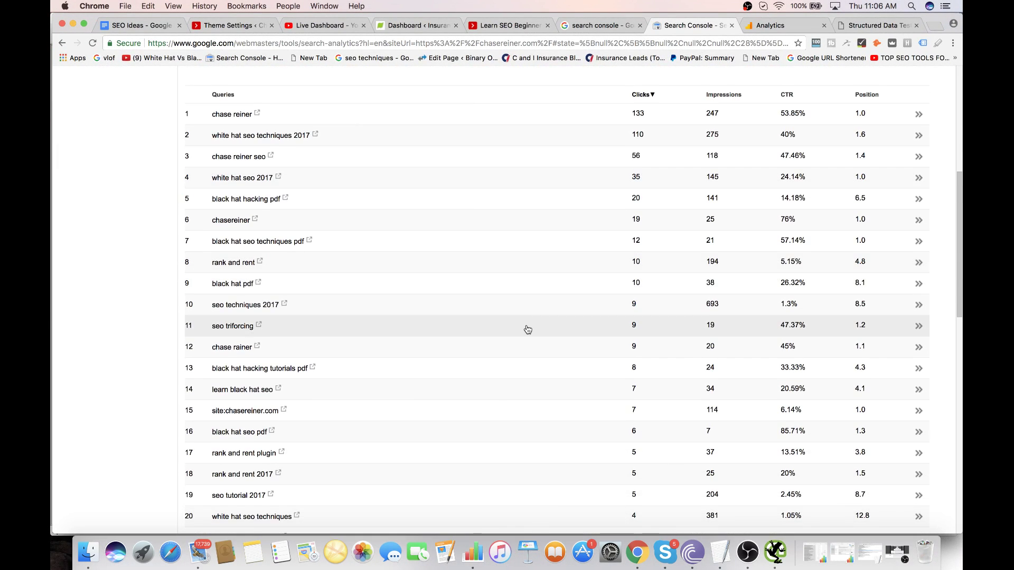
scroll(504, 394, "down", 2)
scroll(496, 404, "down", 2)
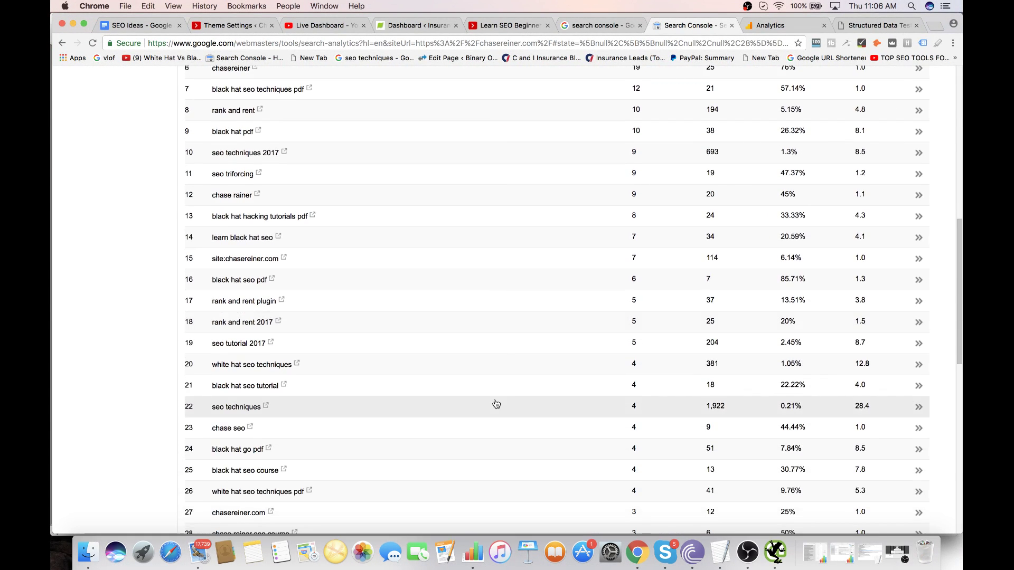
- Review the lower-ranked rows of the query table and return to the Search Analytics totals and trend chart
scroll(496, 404, "down", 1)
scroll(496, 404, "down", 2)
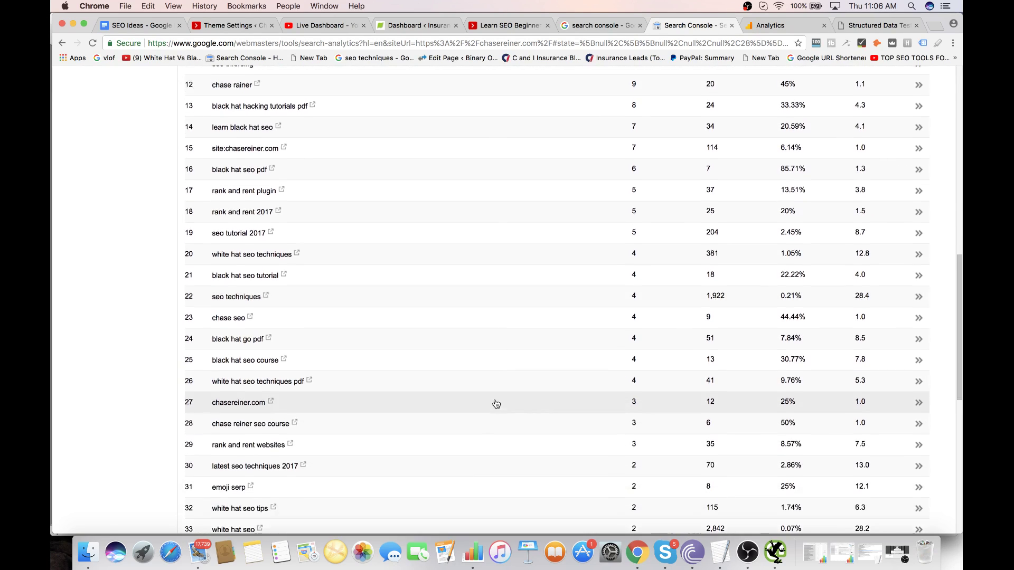
scroll(496, 404, "up", 5)
scroll(496, 405, "up", 6)
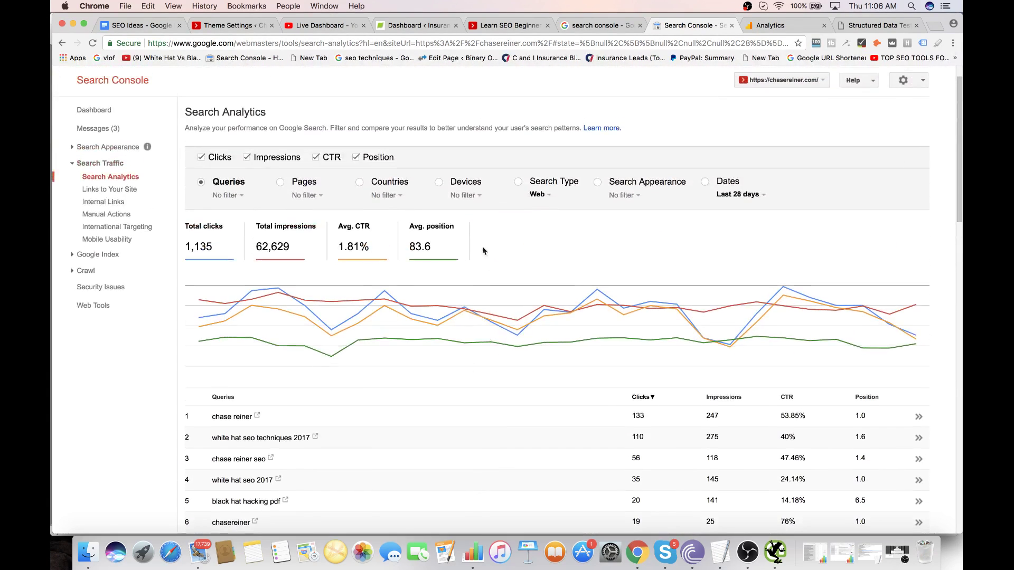
- Close the Google search results page for Search Console, return to the chasereiner.com home page and select its web address
left_click(626, 32)
left_click(640, 26)
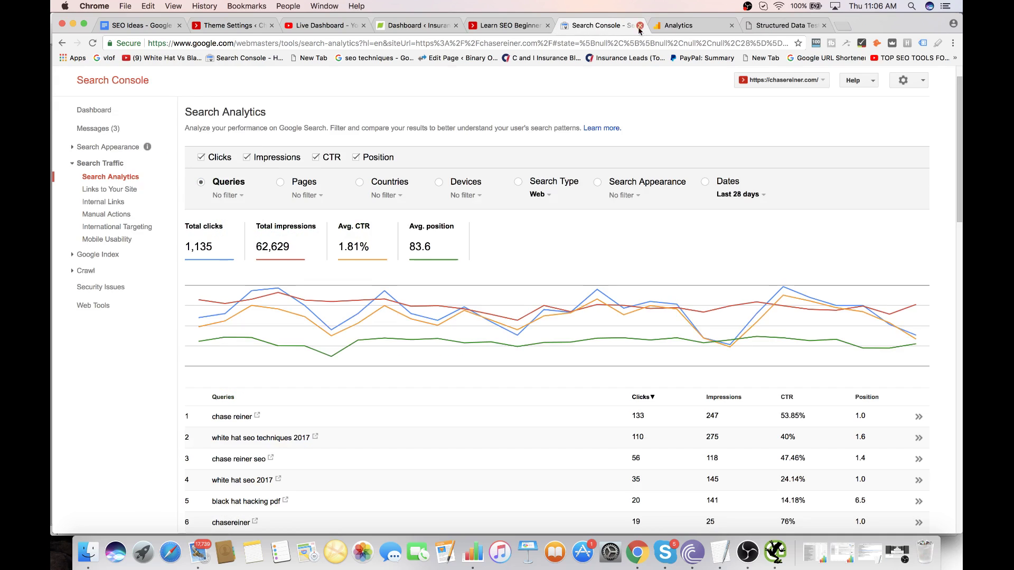
left_click(510, 25)
left_click(293, 38)
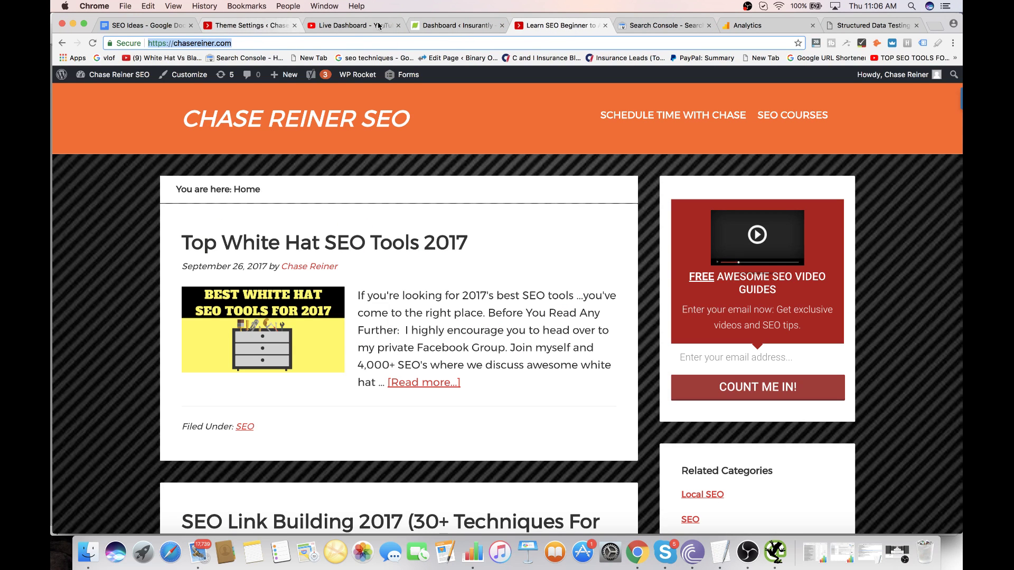
left_click(775, 552)
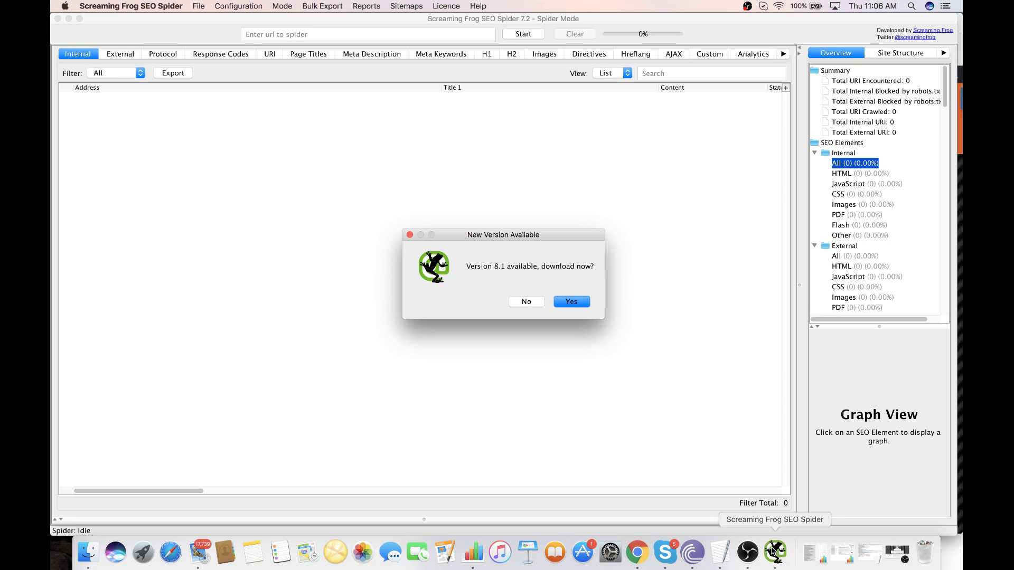
left_click(527, 302)
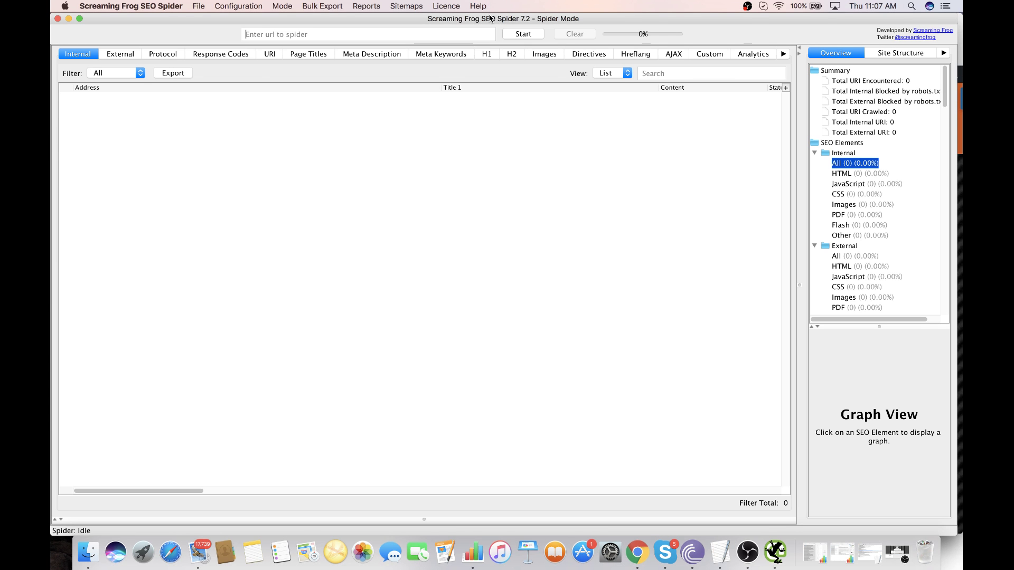
left_click_drag(490, 20, 490, 100)
left_click(410, 41)
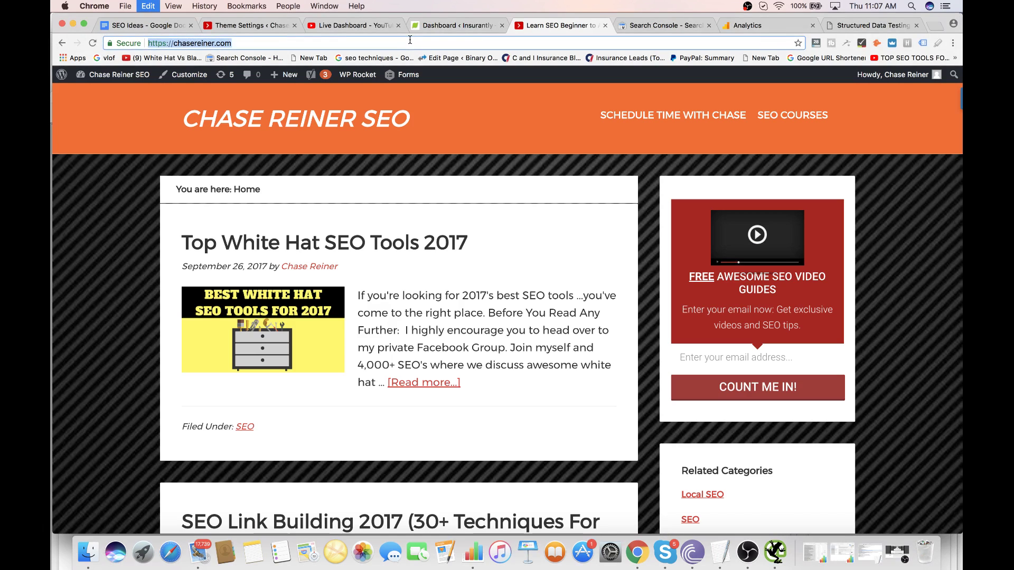
key("super+c")
key("super+Tab")
key("super+v")
left_click(531, 117)
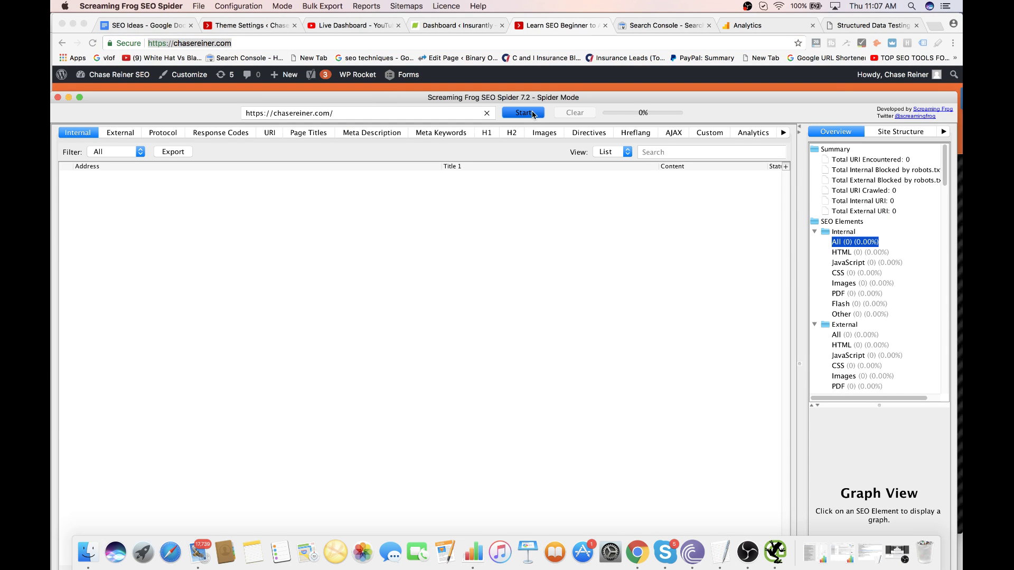
left_click_drag(570, 91, 570, 192)
- Return to Chrome and look over the chasereiner.com home page's header, post list and sidebar
key("super+Tab")
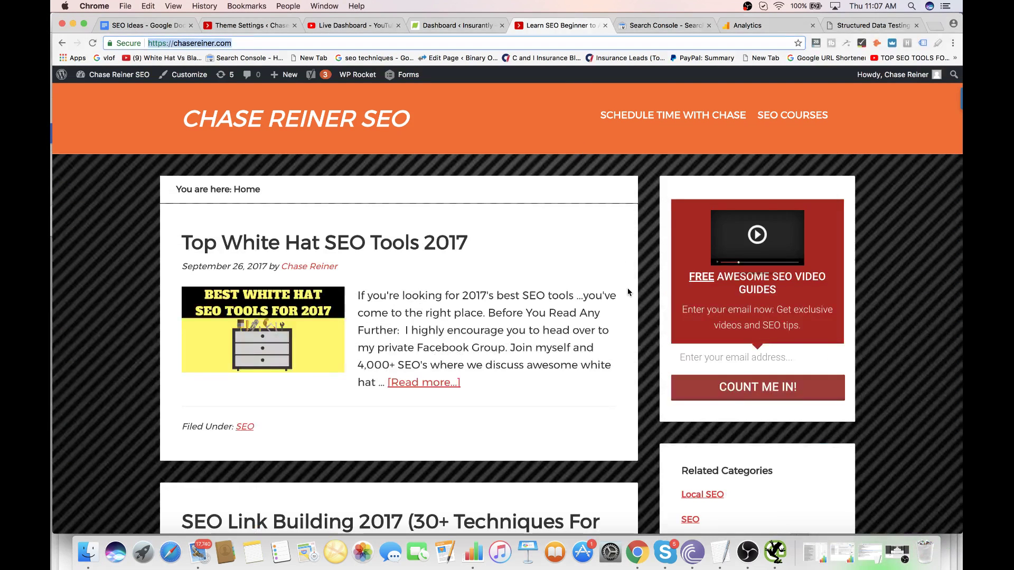
scroll(628, 290, "down", 2)
scroll(628, 291, "up", 3)
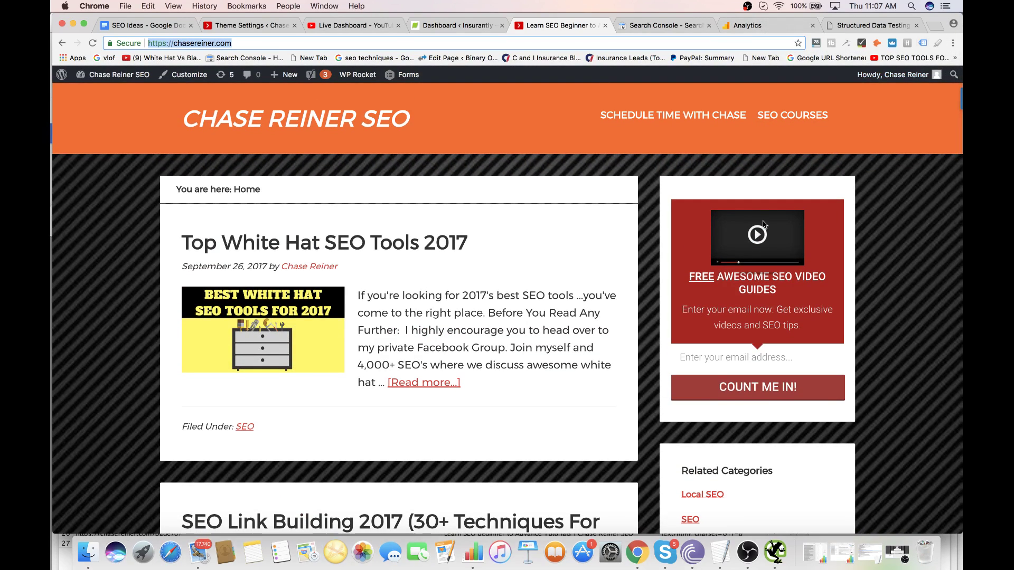
scroll(748, 294, "down", 2)
scroll(331, 206, "up", 3)
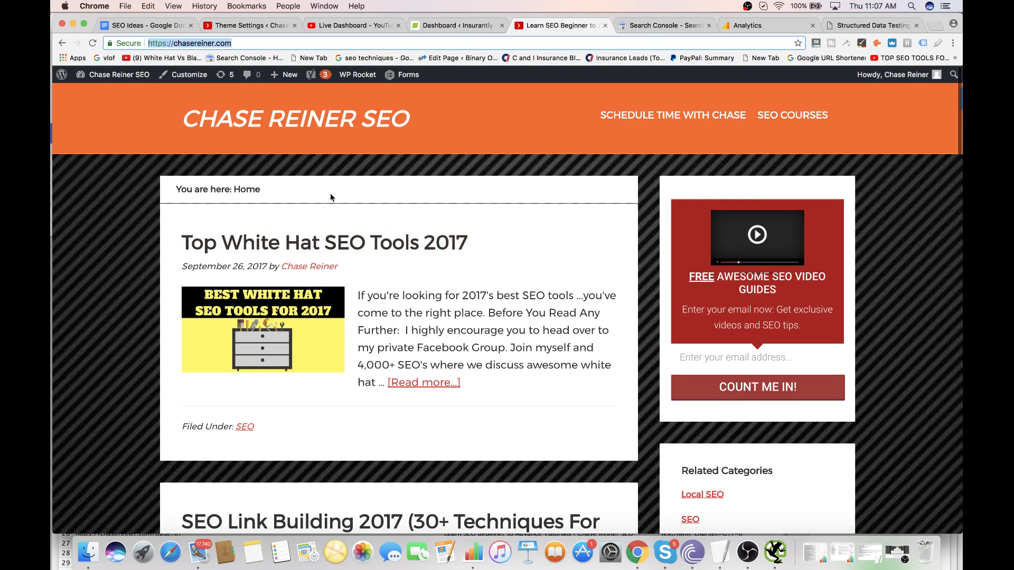
scroll(444, 331, "down", 10)
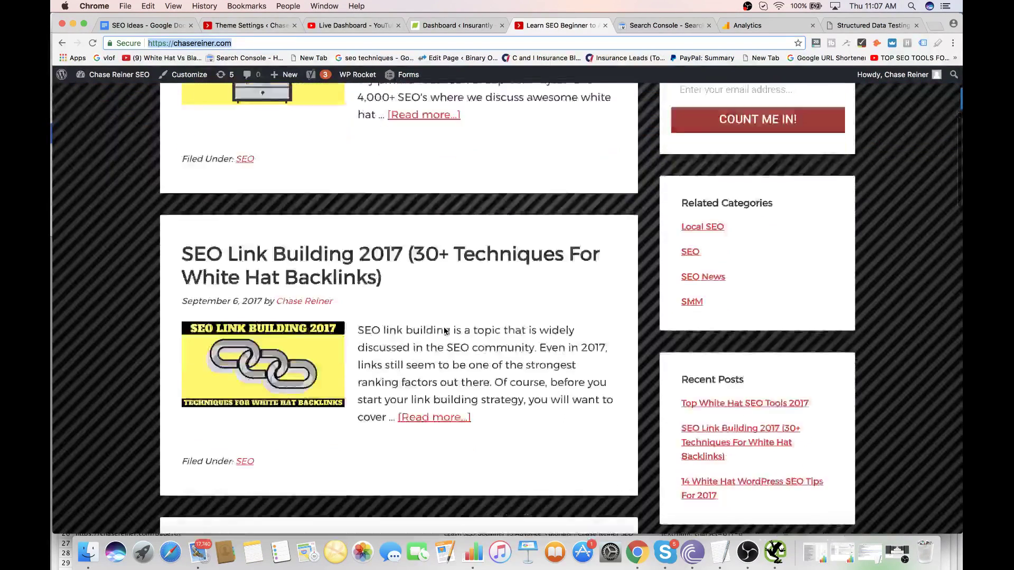
scroll(444, 331, "up", 10)
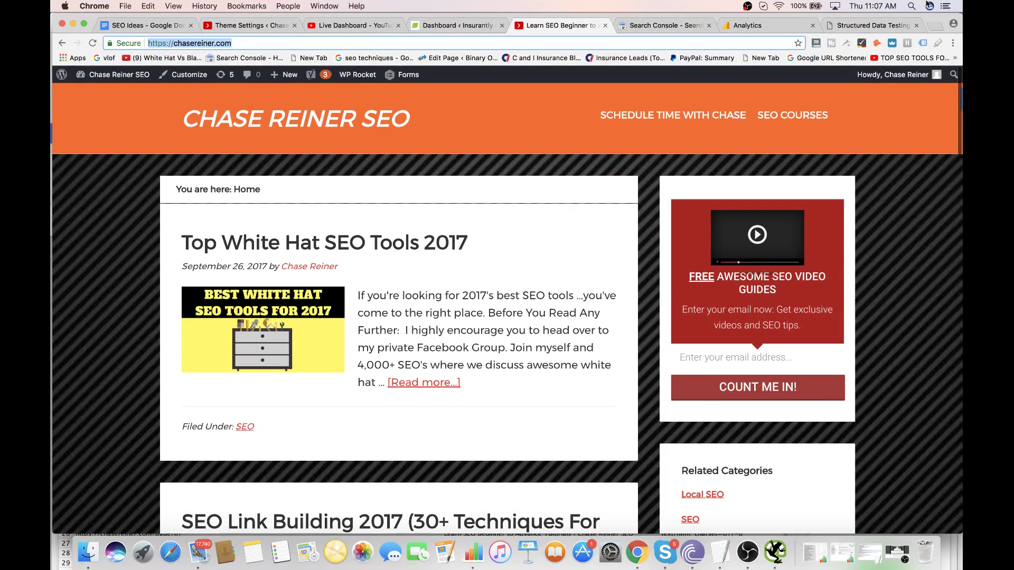
- Switch to TextEdit, look at the existing Audit document, and create a new blank document
left_click(912, 5)
type("text")
key("Return")
scroll(567, 293, "up", 5)
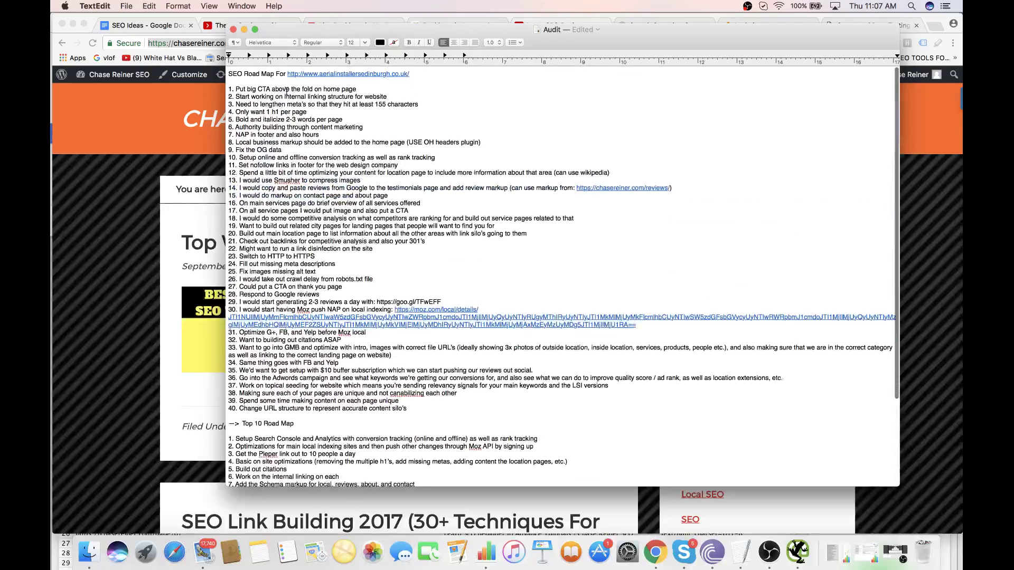
key("super+a")
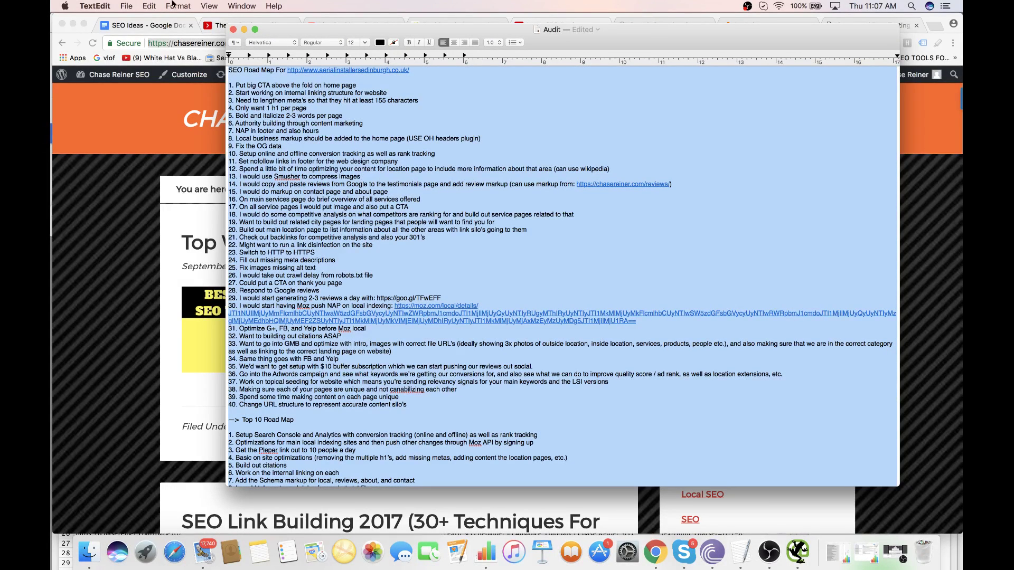
left_click(101, 6)
left_click(134, 19)
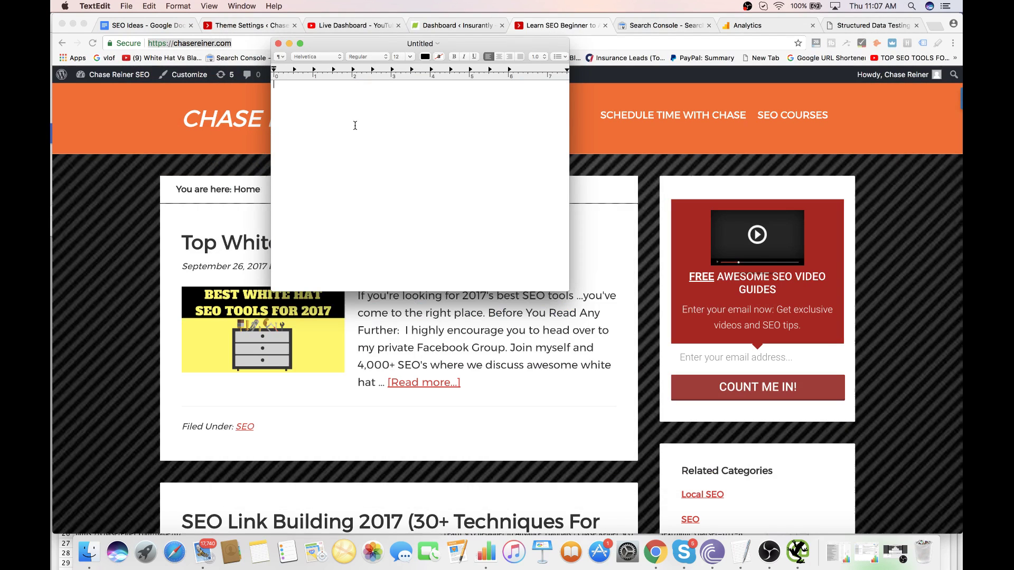
- Reposition the blank document and head it "Notes / Roadmap For" followed by the site owner's name
left_click_drag(380, 43, 420, 110)
type("Note")
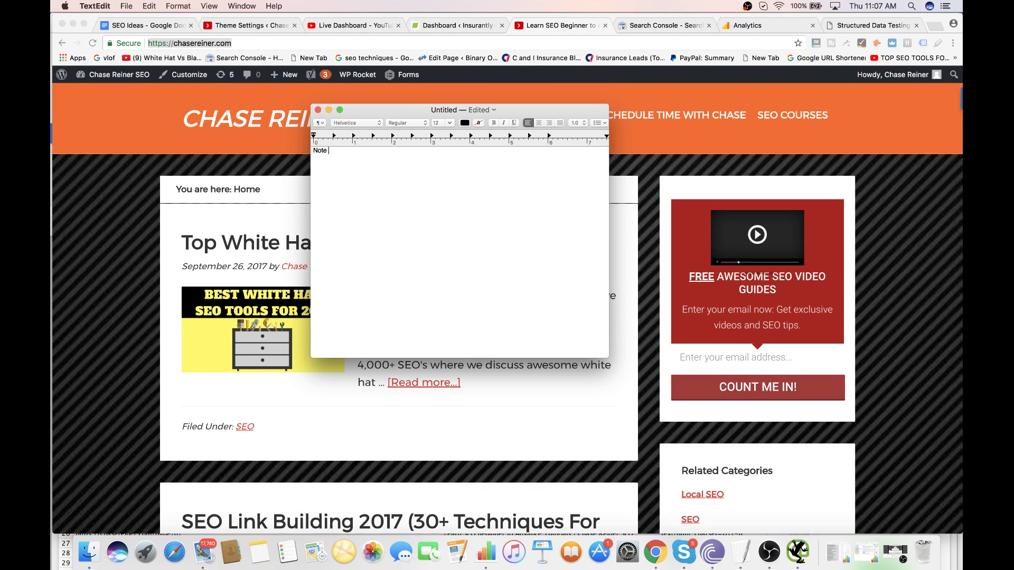
type("s / Roadmap For Chase Reiner")
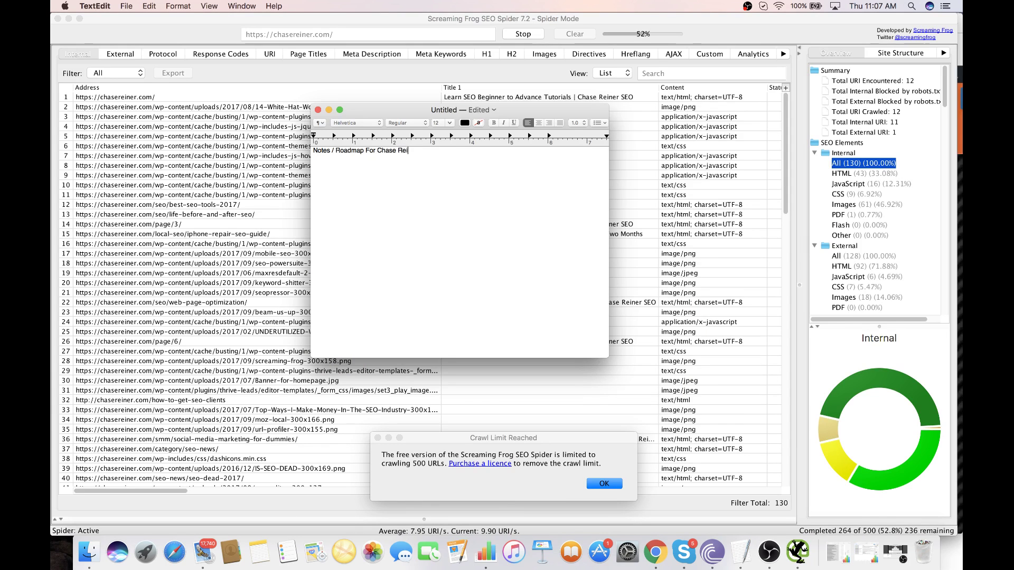
- Dismiss Screaming Frog's crawl limit notice and minimize its window
left_click(604, 484)
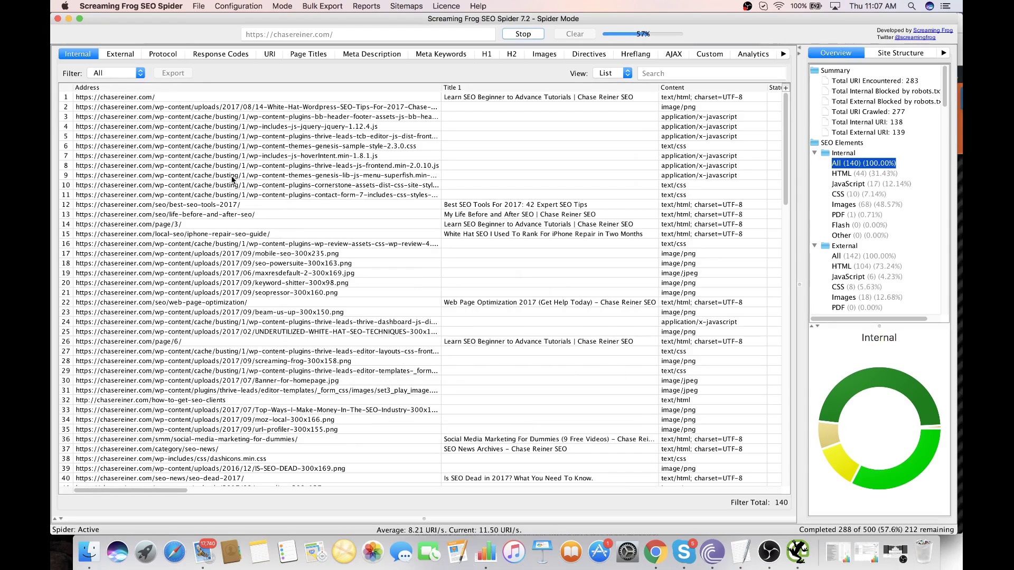
left_click(69, 19)
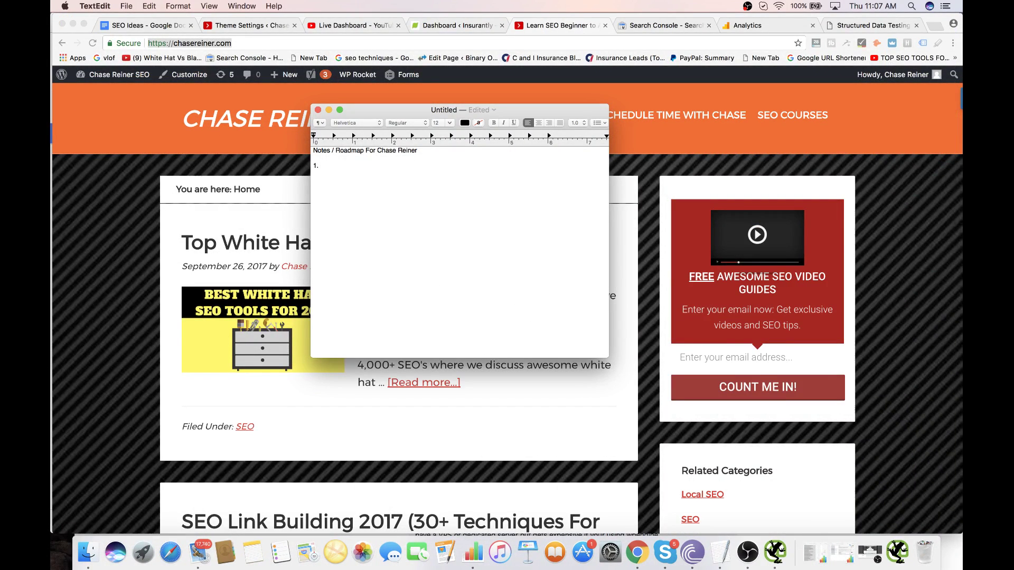
- Add numbered roadmap items 1 to 3 on home page intro text, keeping a blog page, and "Change or A / B test on site bar"
key("BackSpace")
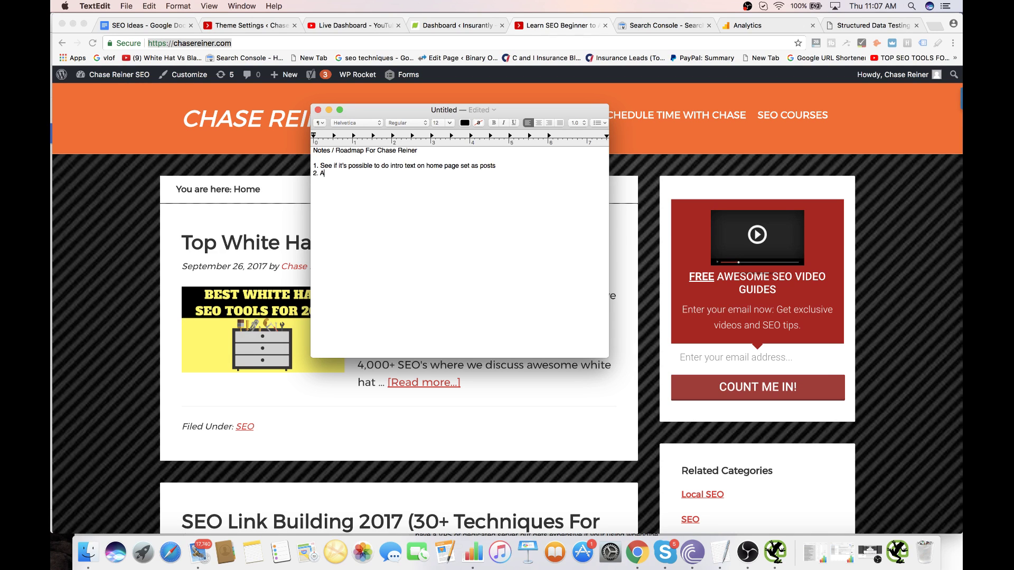
key("BackSpace")
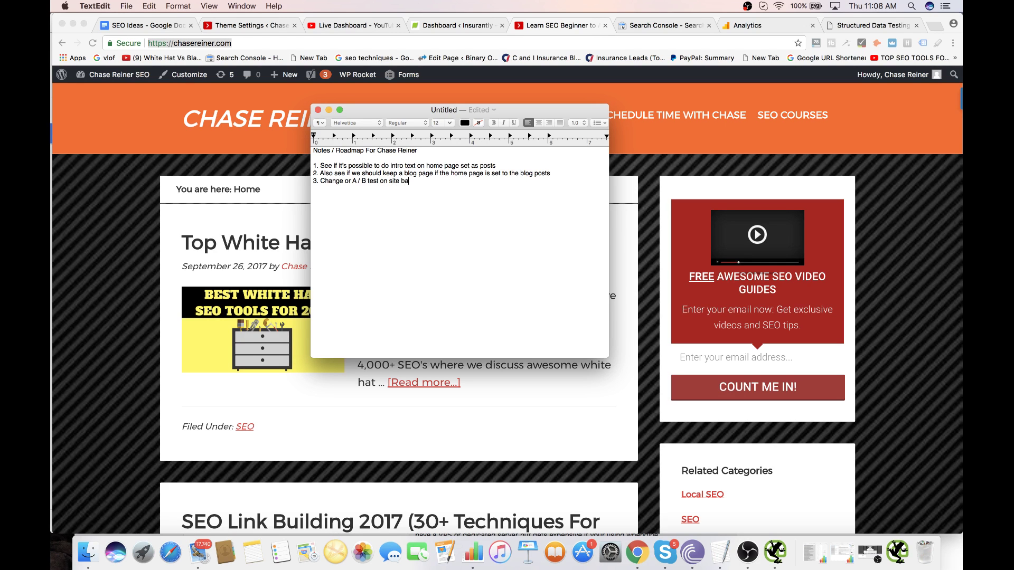
left_click(626, 416)
scroll(625, 415, "down", 2)
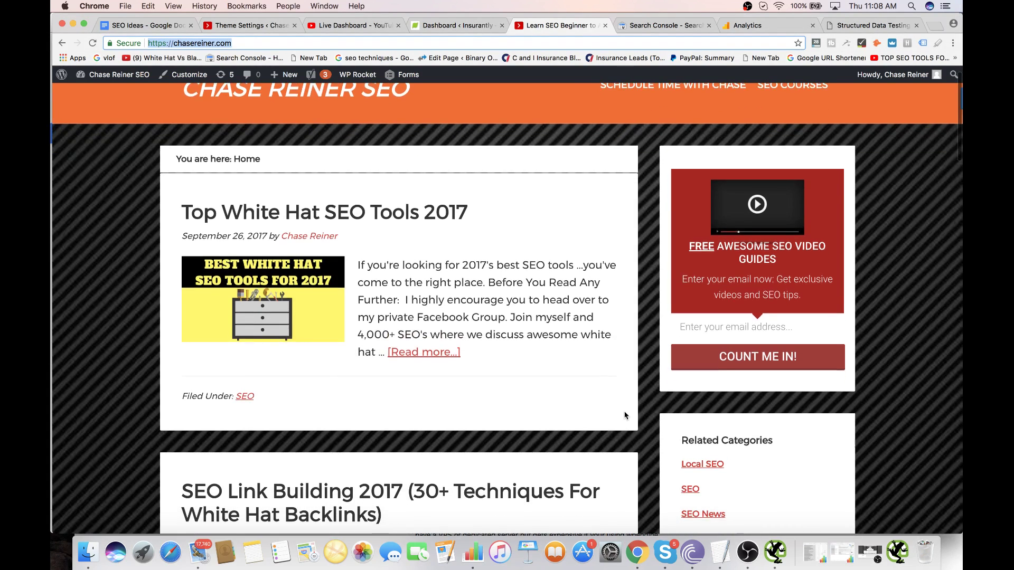
scroll(625, 416, "up", 3)
key("super+Tab")
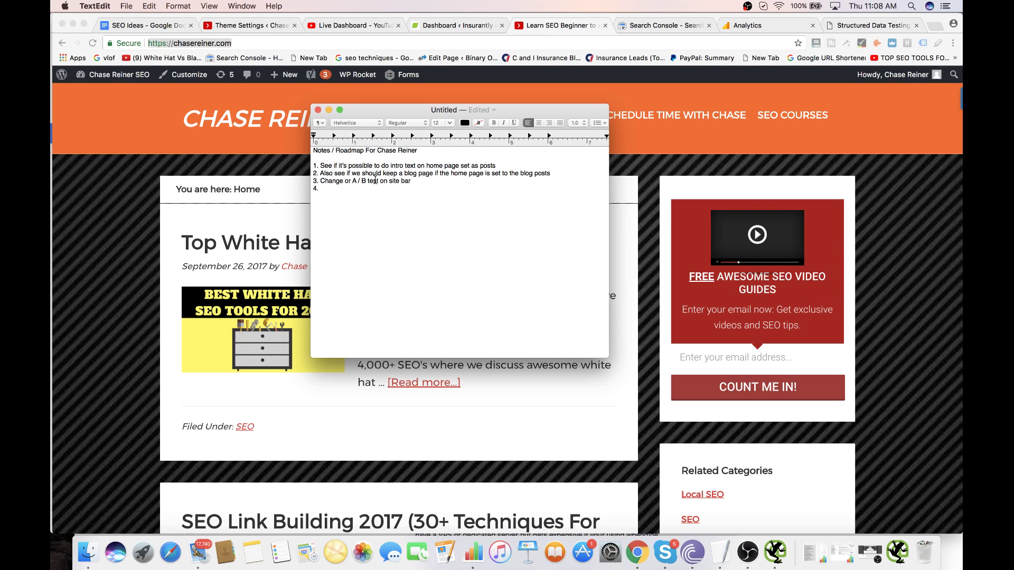
- Add item 4, "Change writing on top to actual logo", and item 5, "Change text of menu items.", to the roadmap
type("Change writing on top to actual logo")
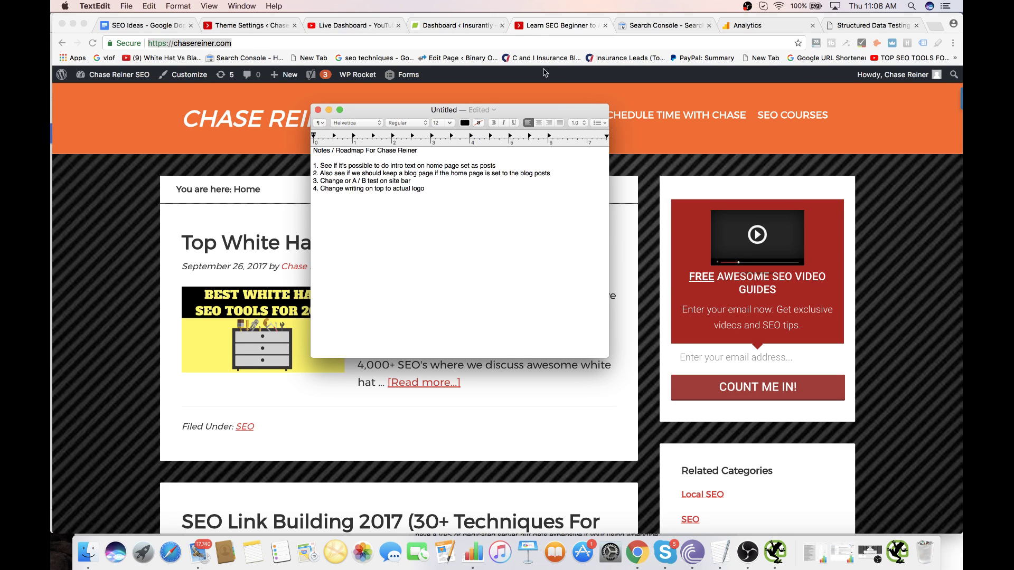
left_click_drag(538, 109, 530, 134)
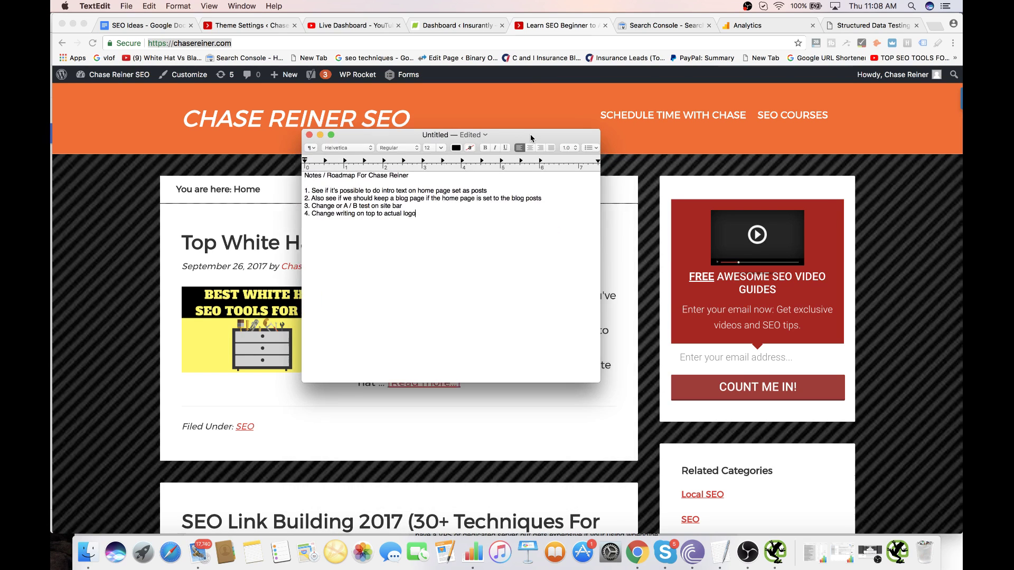
key("Return")
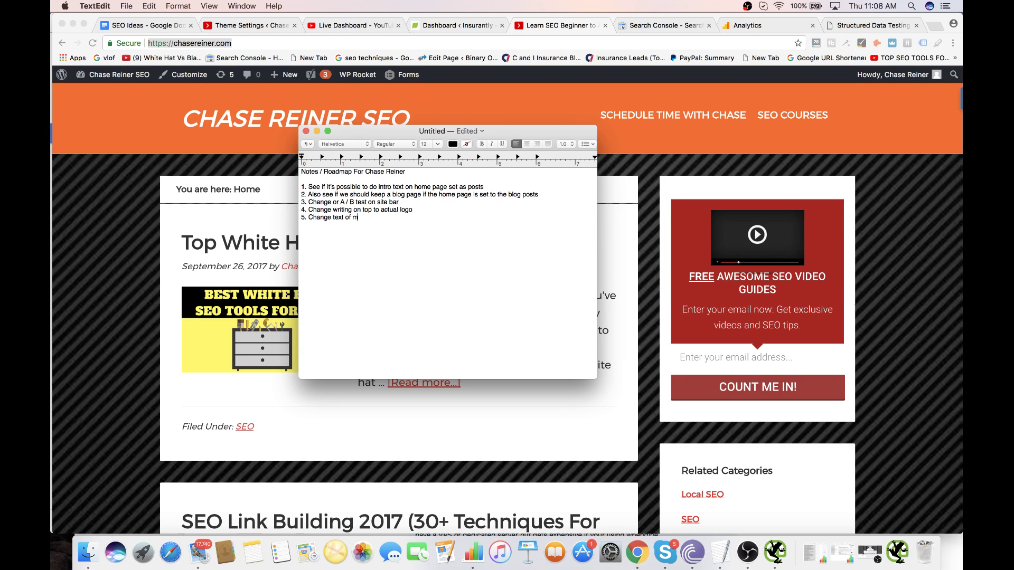
type("5. Change text of menu itm")
key("BackSpace")
type("ems.")
left_click(609, 449)
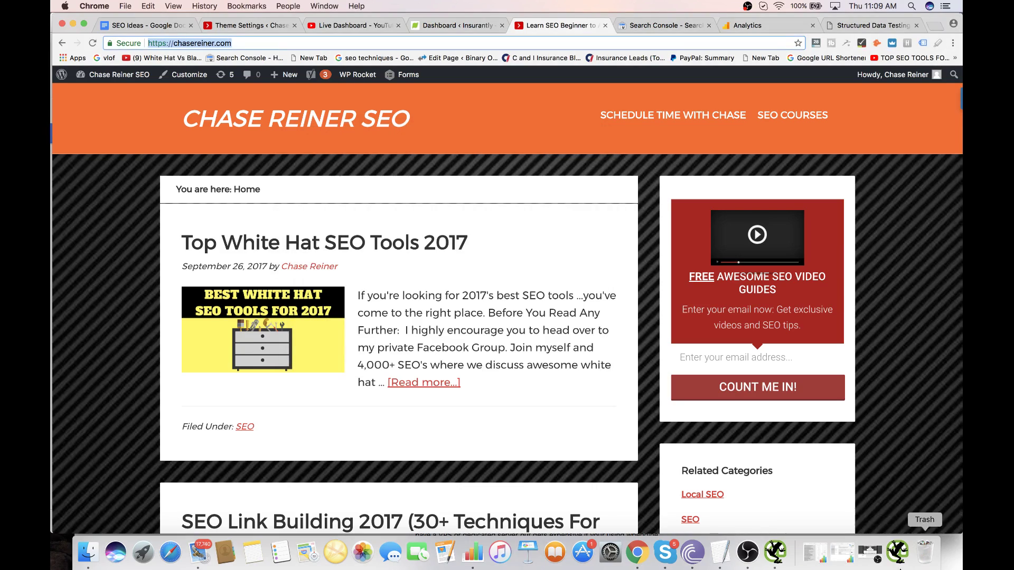
- Switch to Screaming Frog and filter the internal crawl results to HTML
left_click(775, 552)
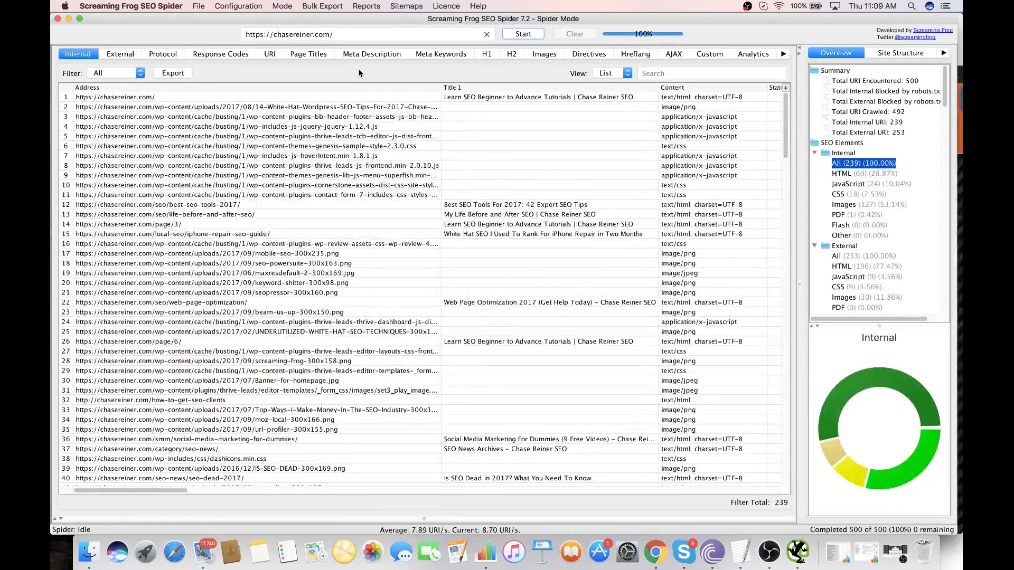
left_click(117, 74)
left_click(121, 84)
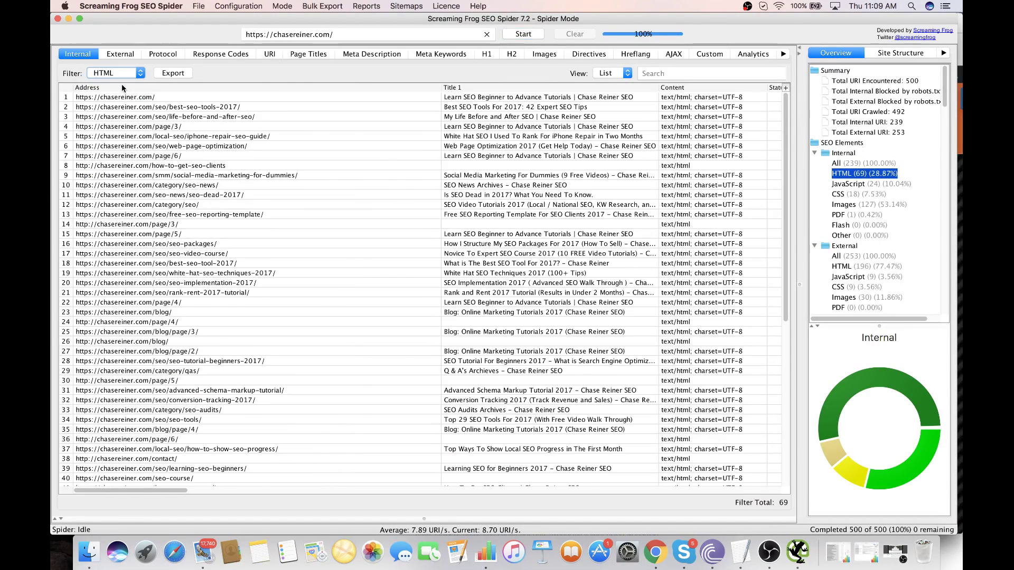
scroll(444, 158, "down", 2)
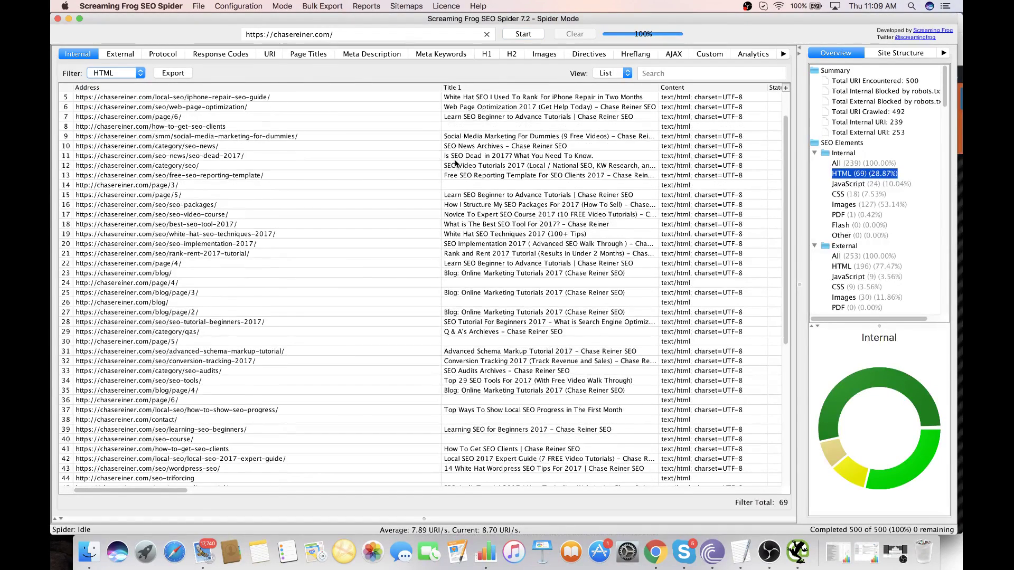
scroll(438, 155, "up", 2)
left_click(429, 150)
left_click(471, 156)
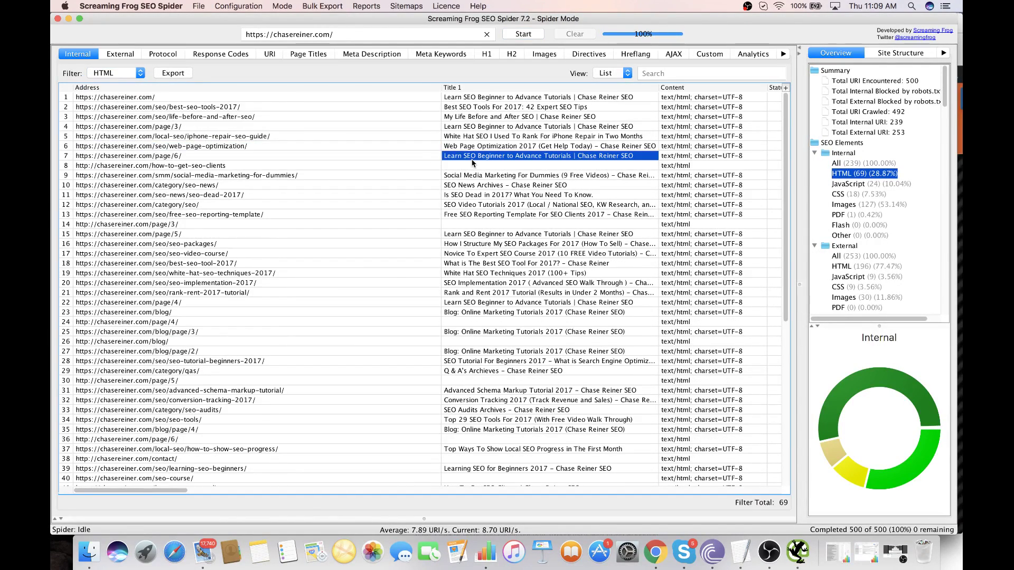
left_click(471, 165)
left_click(371, 159)
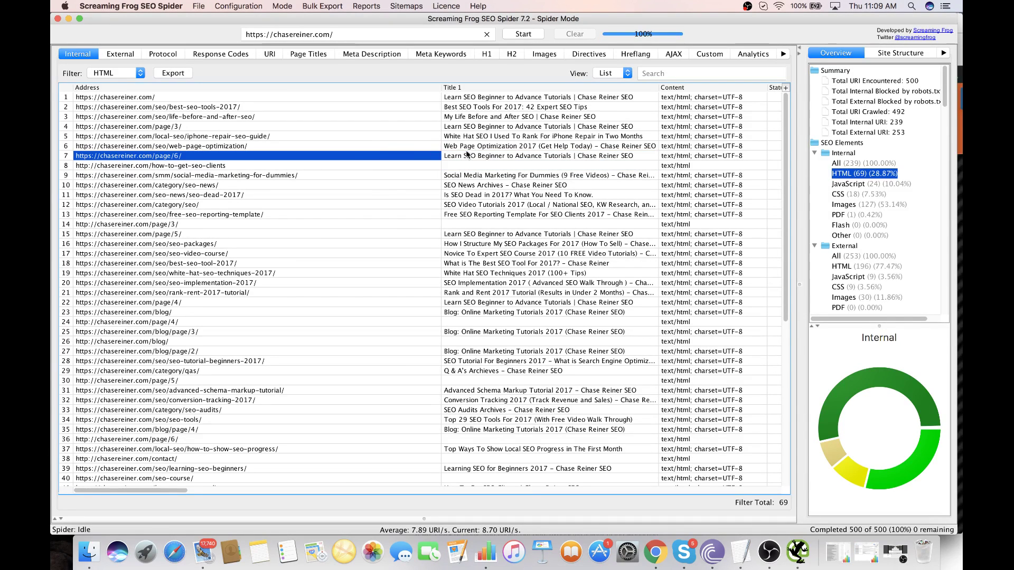
left_click(582, 155)
left_click(603, 165)
left_click(634, 157)
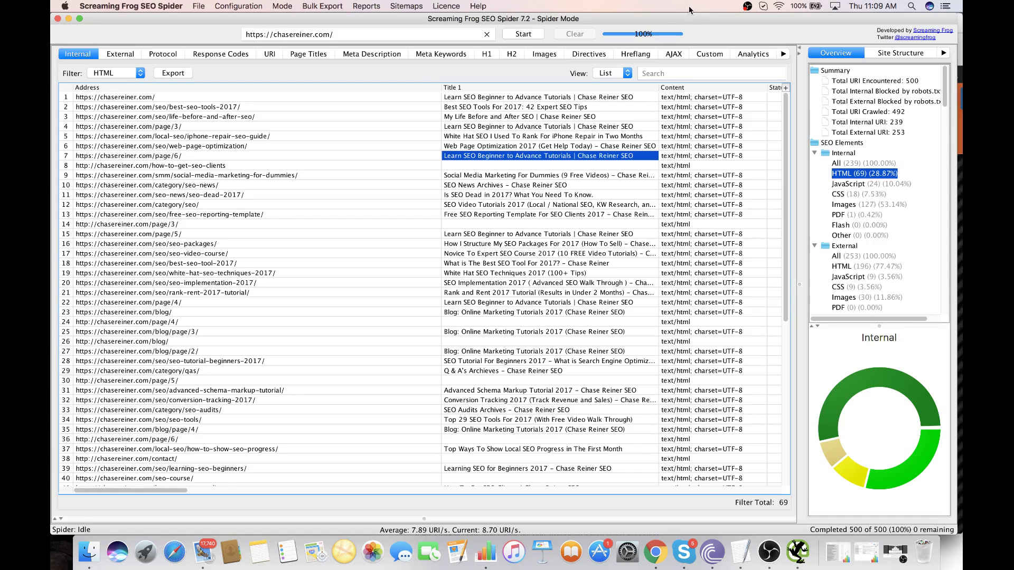
left_click(300, 157)
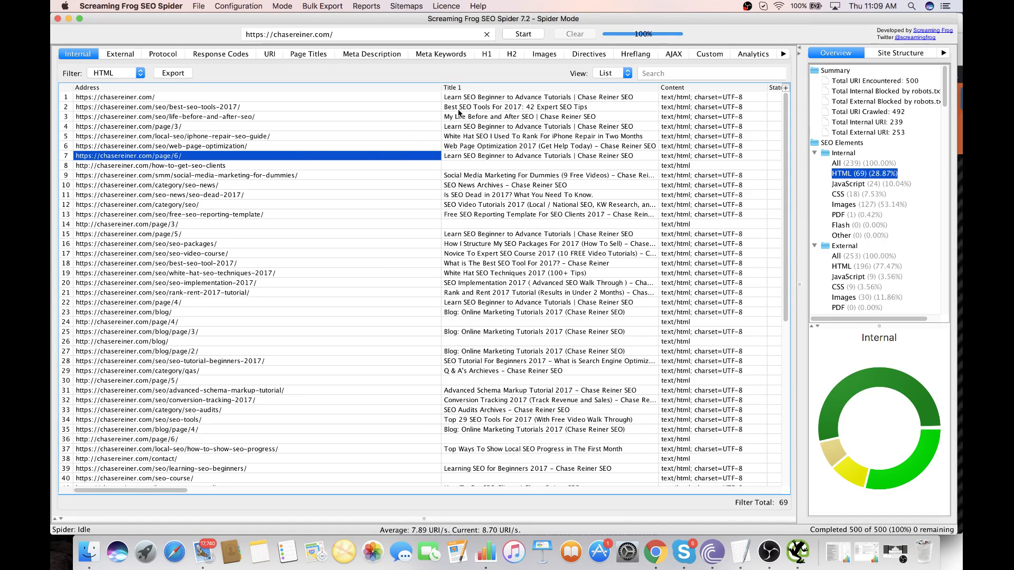
left_click_drag(576, 19, 575, 240)
left_click(570, 160)
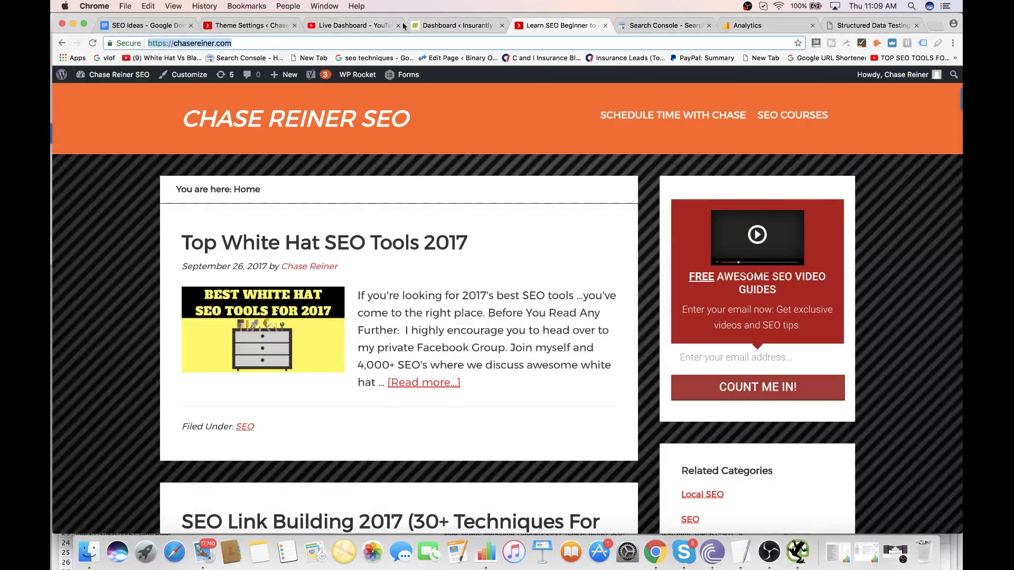
left_click(936, 25)
type("site:")
type("https://chasereiner.com/page/6/")
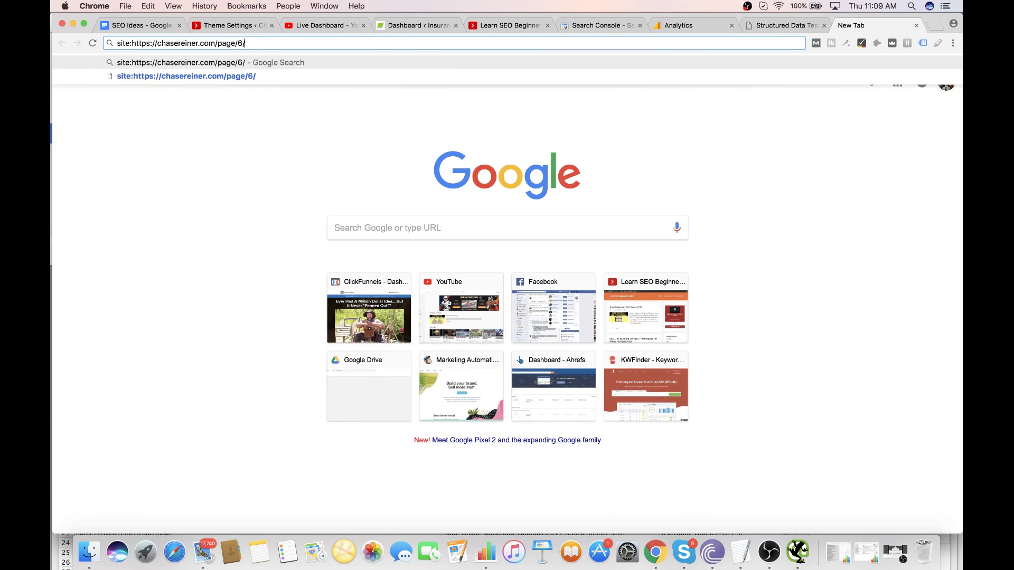
key("Return")
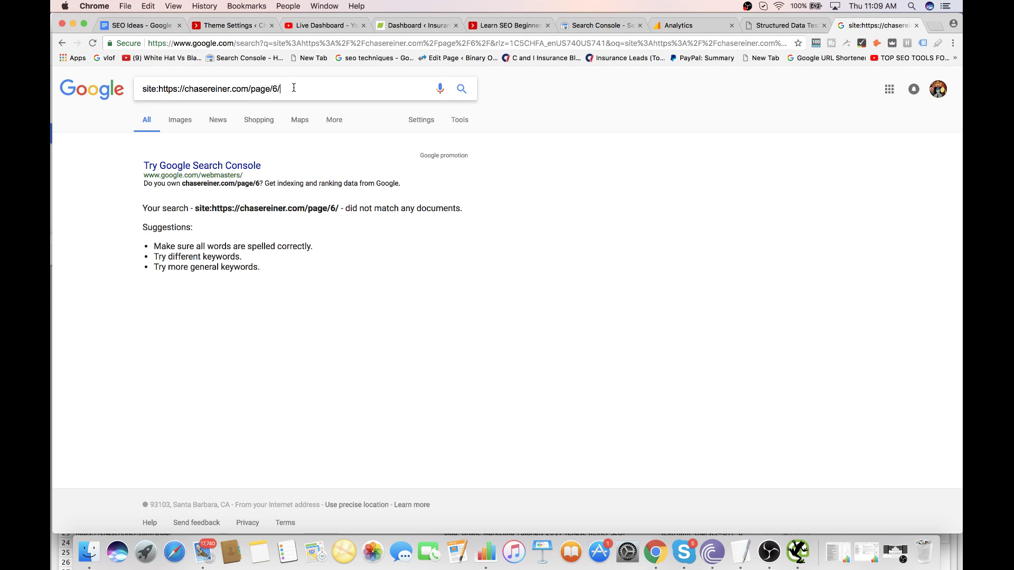
key("Return")
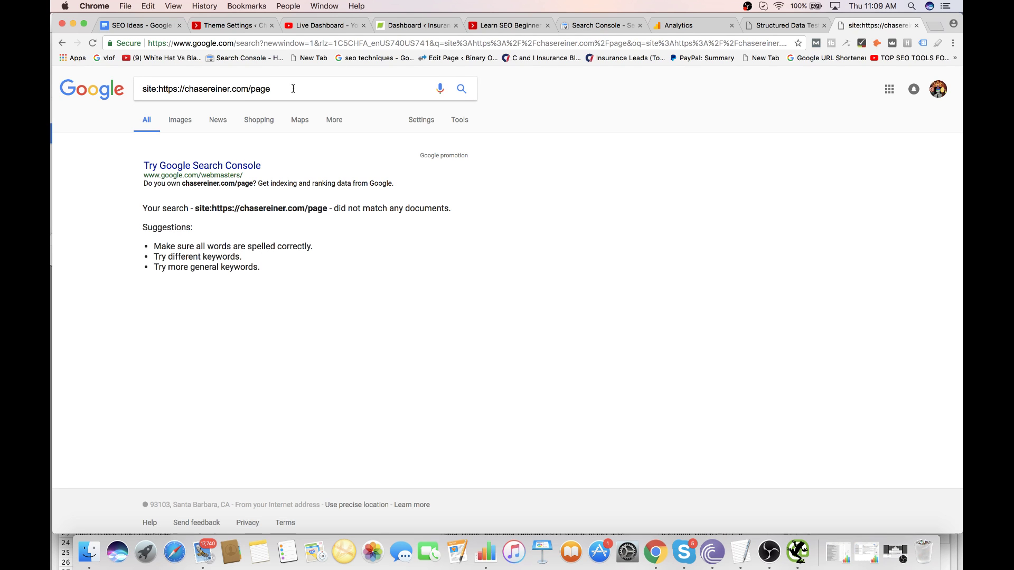
left_click(251, 89)
type("blog/")
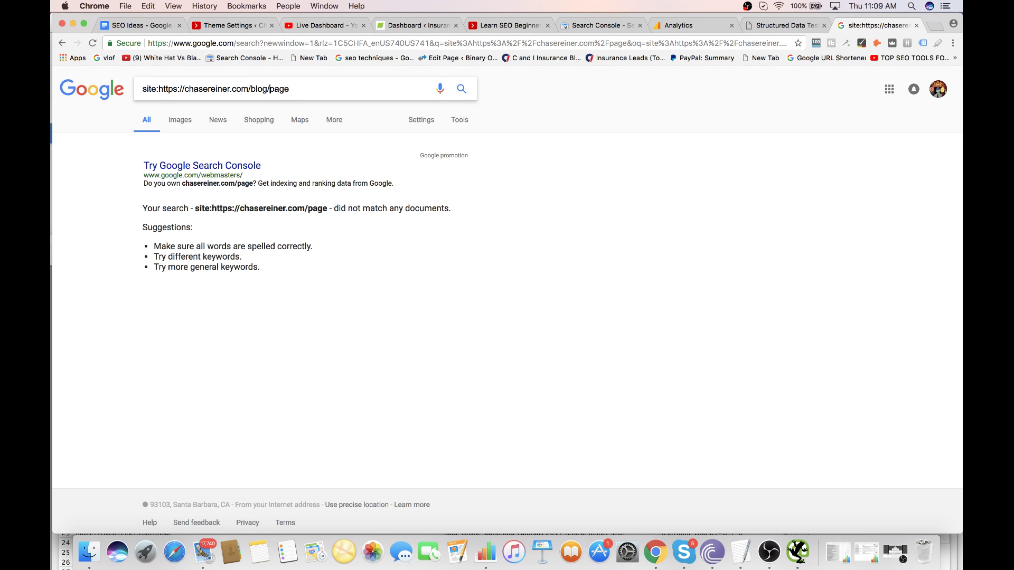
key("Return")
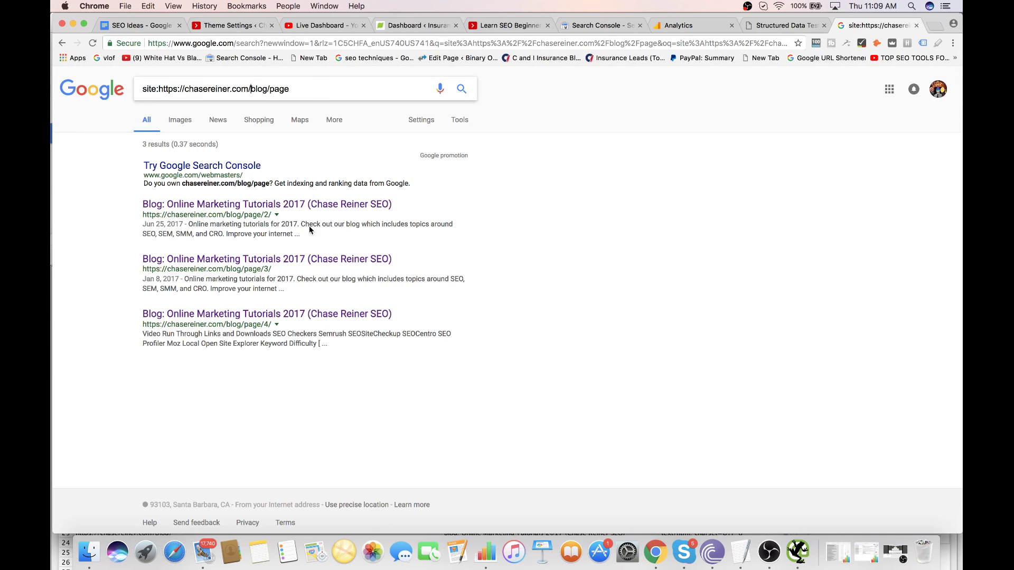
- Open the chasereiner.com/blog/page/2/ search result in a new tab and view its page source
right_click(324, 205)
key("Escape")
left_click(357, 204)
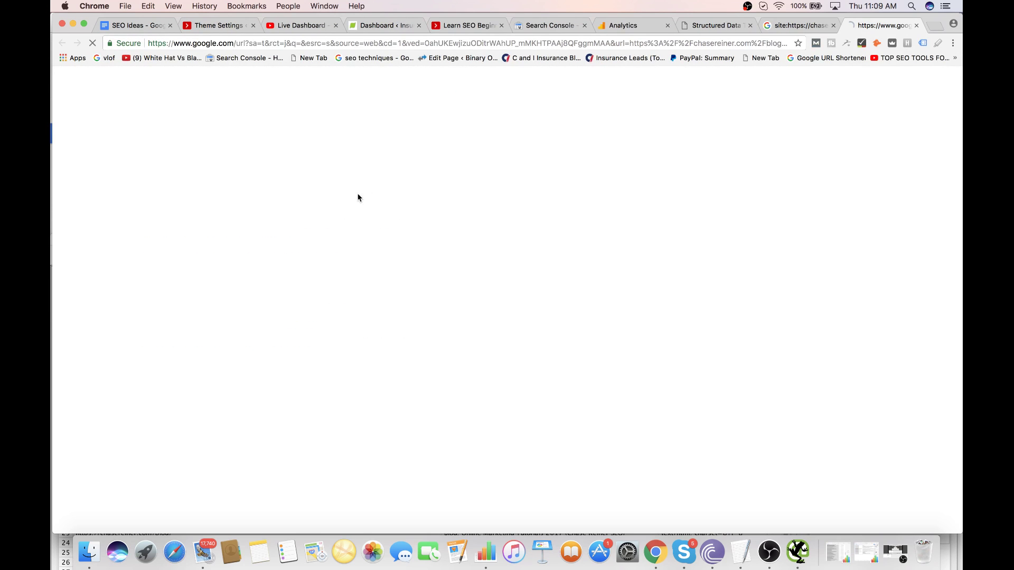
right_click(391, 190)
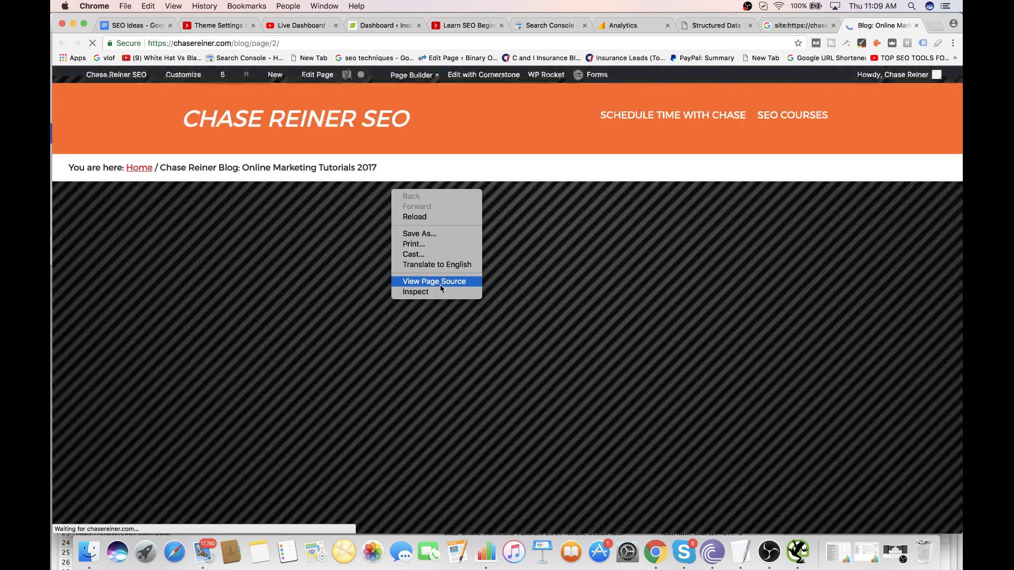
left_click(441, 285)
- Search the source of the blog/page/2/ page for "index", go through the matches, and close the source view
key("super+f")
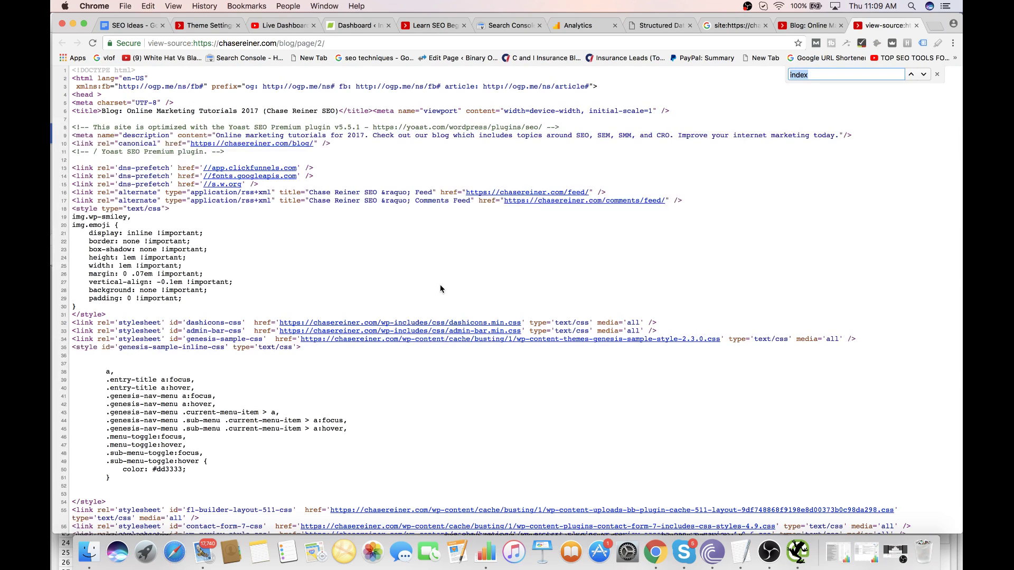
type("index")
key("Return")
key("Return")
key("Return")
key("Return")
key("Return")
key("Return")
key("Return")
key("Return")
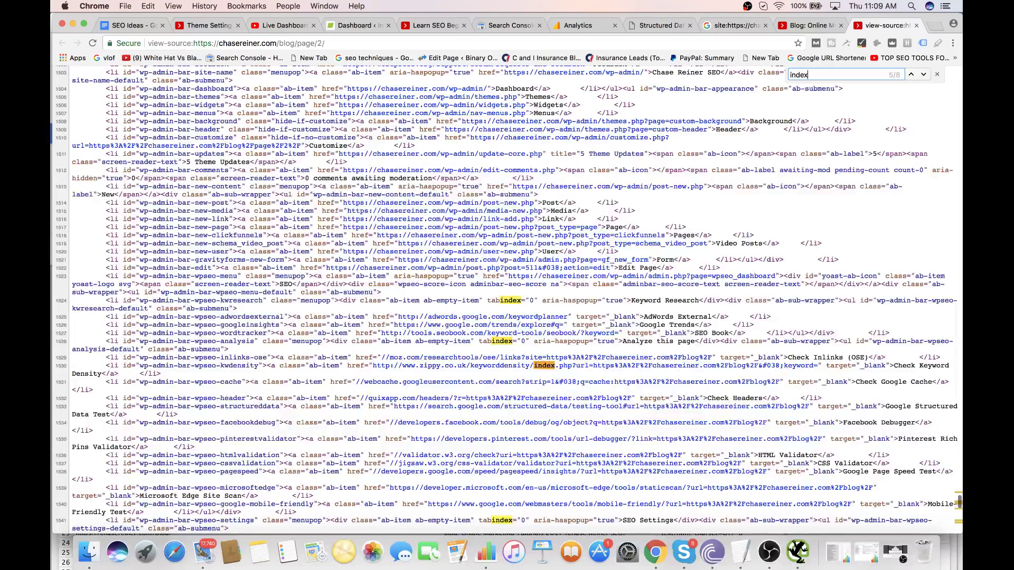
key("Return")
key("Return")
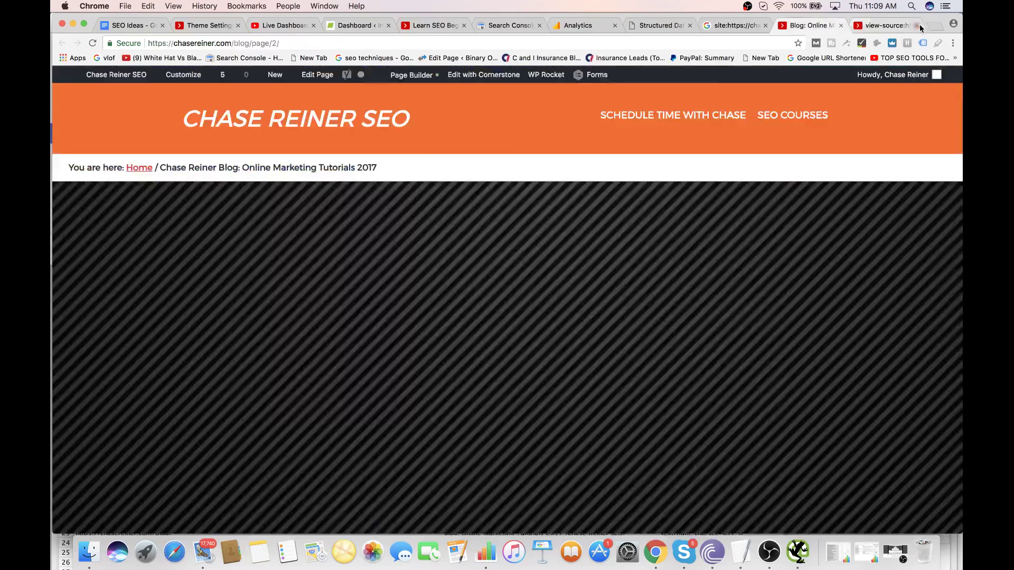
left_click(917, 26)
- Return to the chasereiner.com home page and open the site's WordPress admin dashboard
scroll(285, 113, "up", 2)
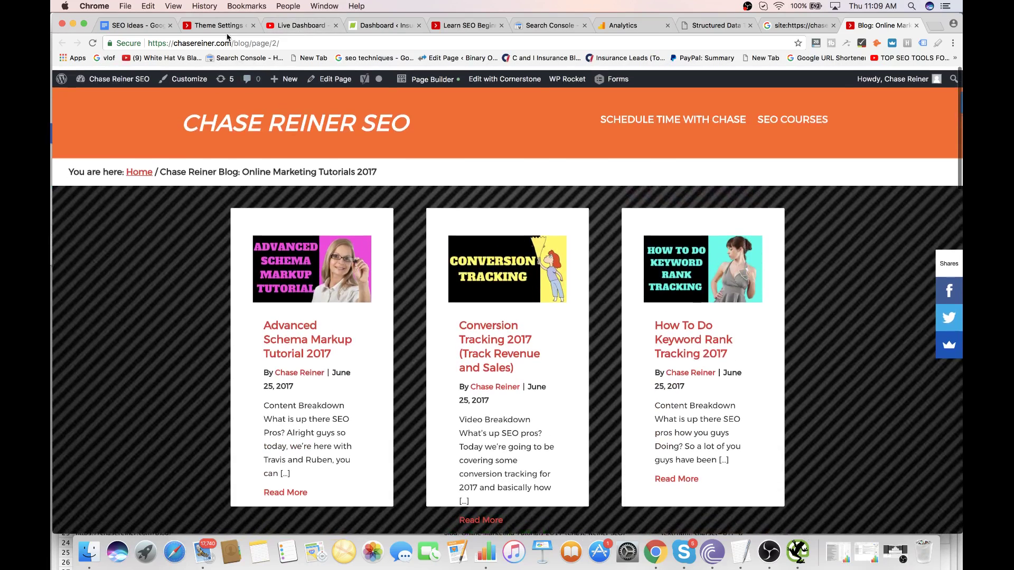
left_click(296, 26)
left_click(450, 26)
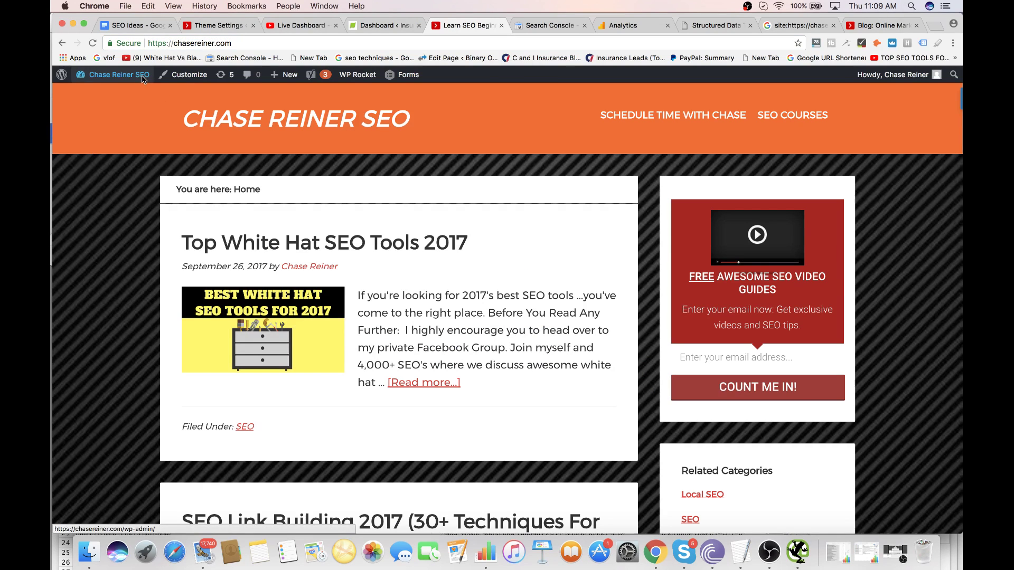
left_click(135, 93)
mouse_move(362, 79)
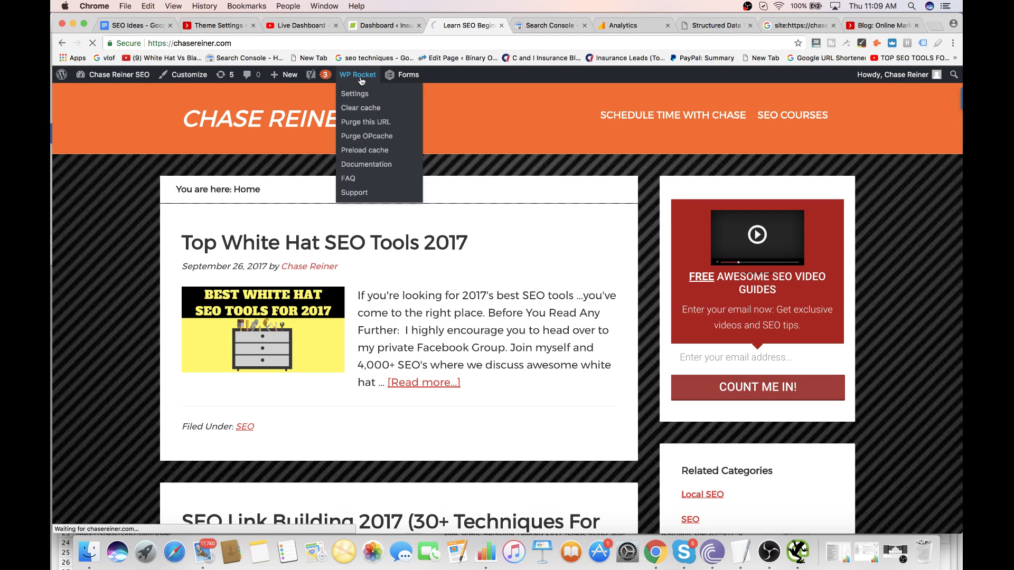
- Open the list of installed plugins in the WordPress admin
scroll(112, 370, "down", 5)
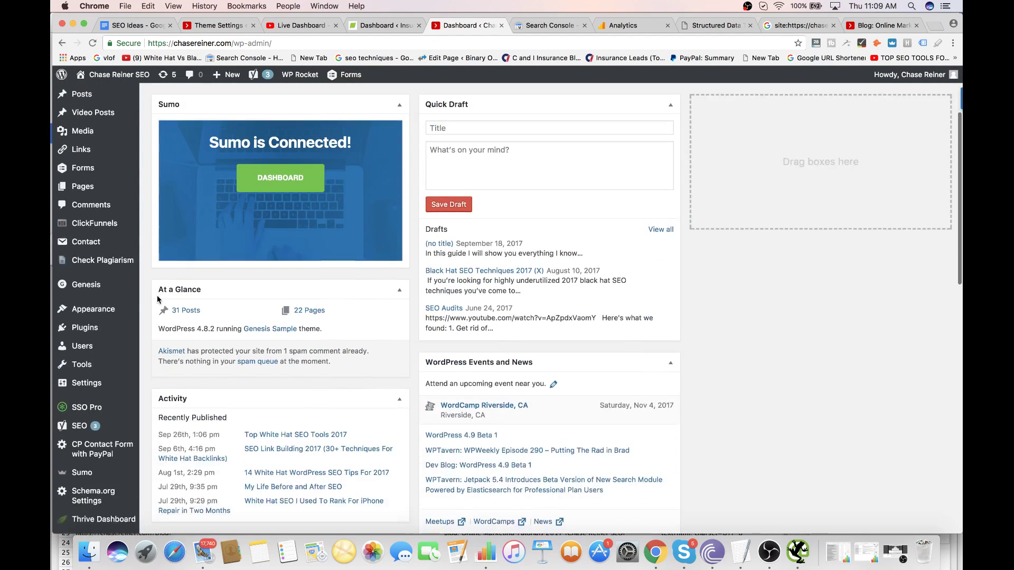
mouse_move(112, 440)
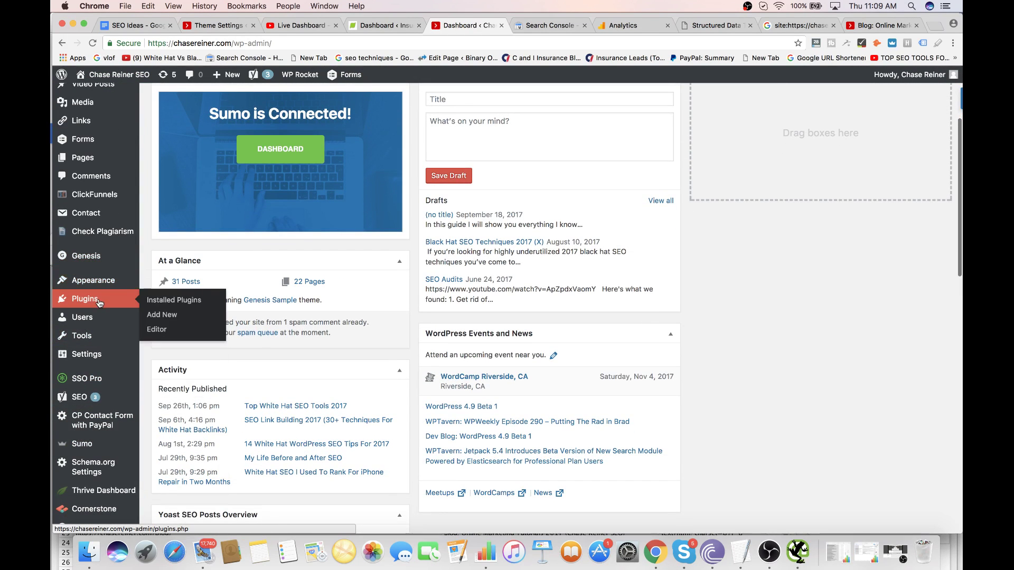
mouse_move(107, 312)
scroll(111, 322, "down", 5)
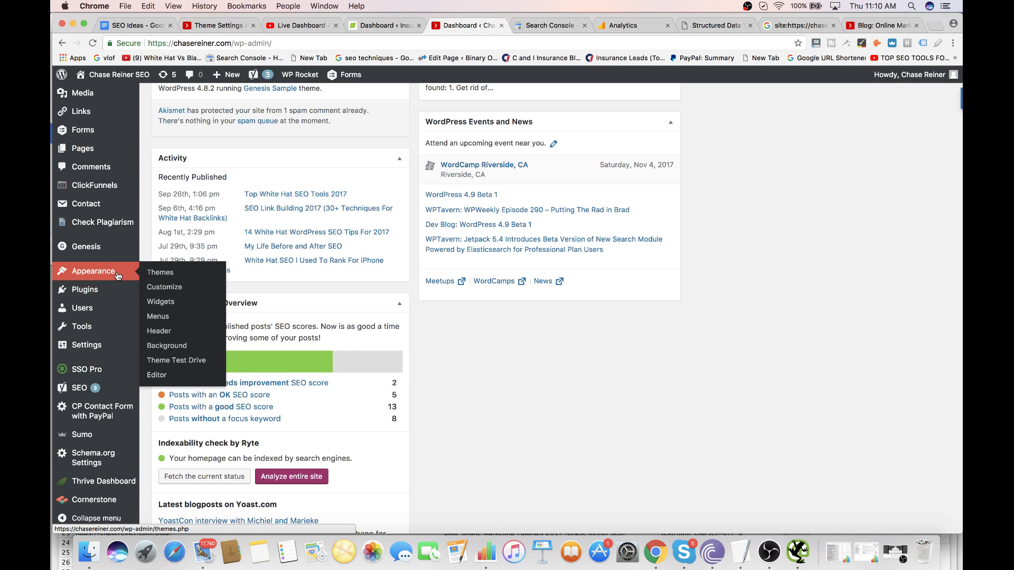
mouse_move(93, 273)
scroll(93, 273, "down", 1)
scroll(93, 273, "down", 3)
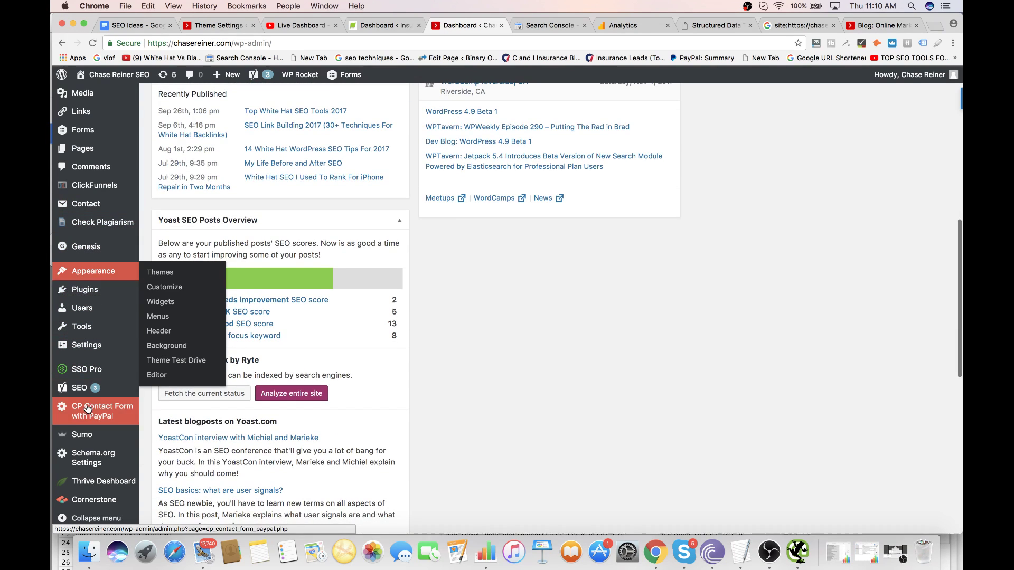
left_click(100, 290)
mouse_move(104, 347)
scroll(105, 347, "down", 1)
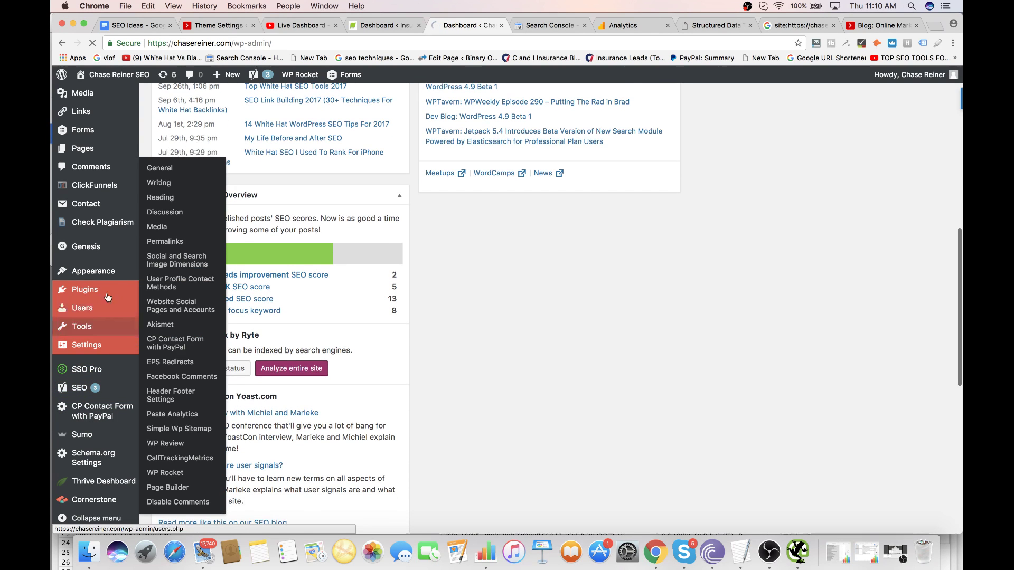
mouse_move(106, 294)
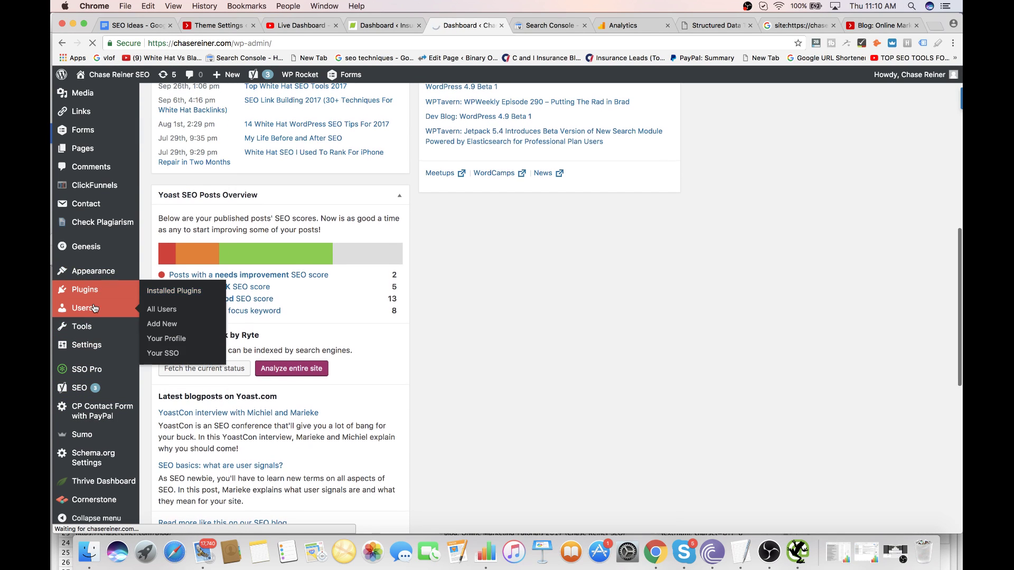
scroll(100, 349, "down", 3)
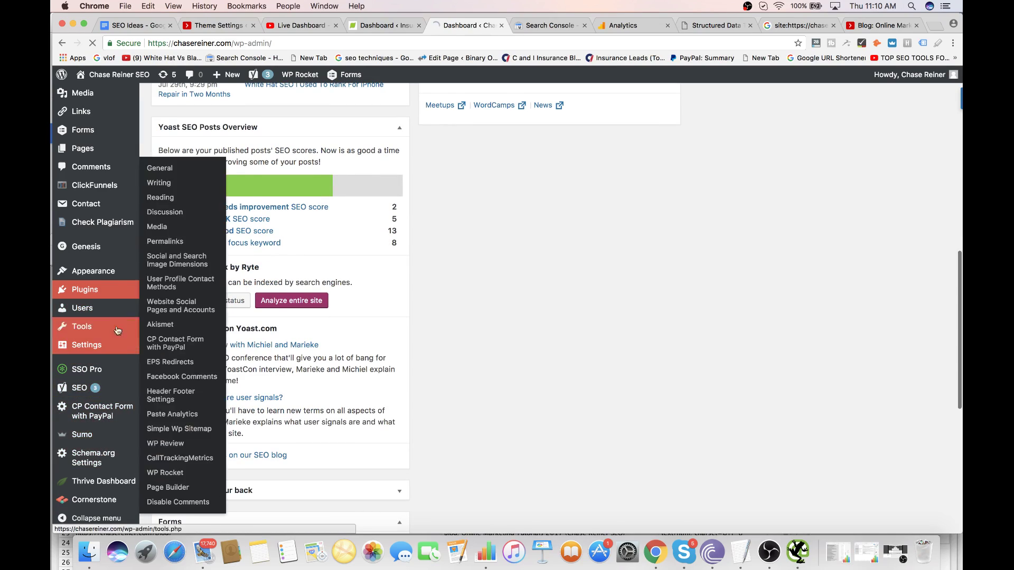
- Find WP Rocket among the installed plugins and deactivate it
scroll(233, 311, "down", 20)
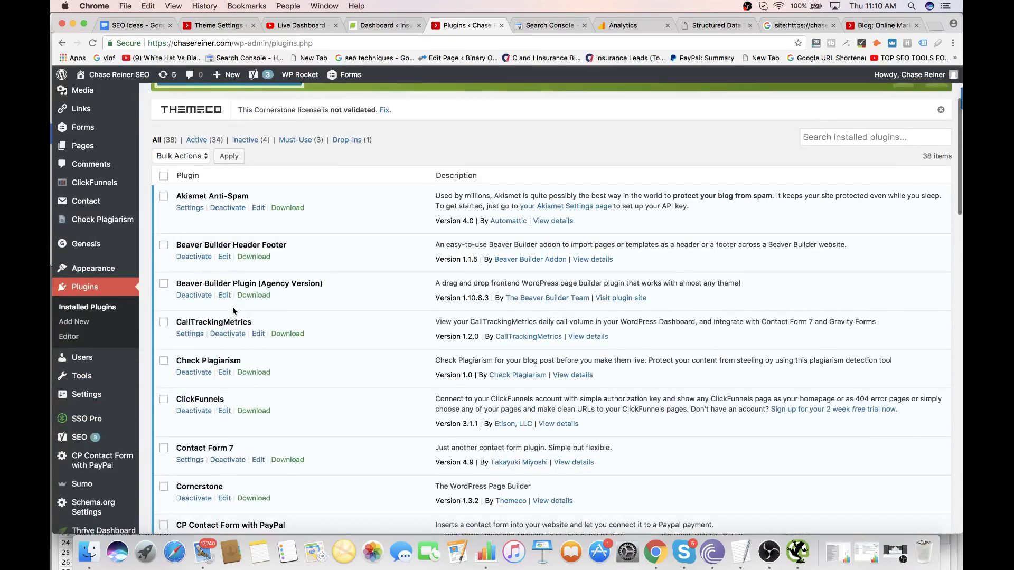
scroll(233, 311, "down", 5)
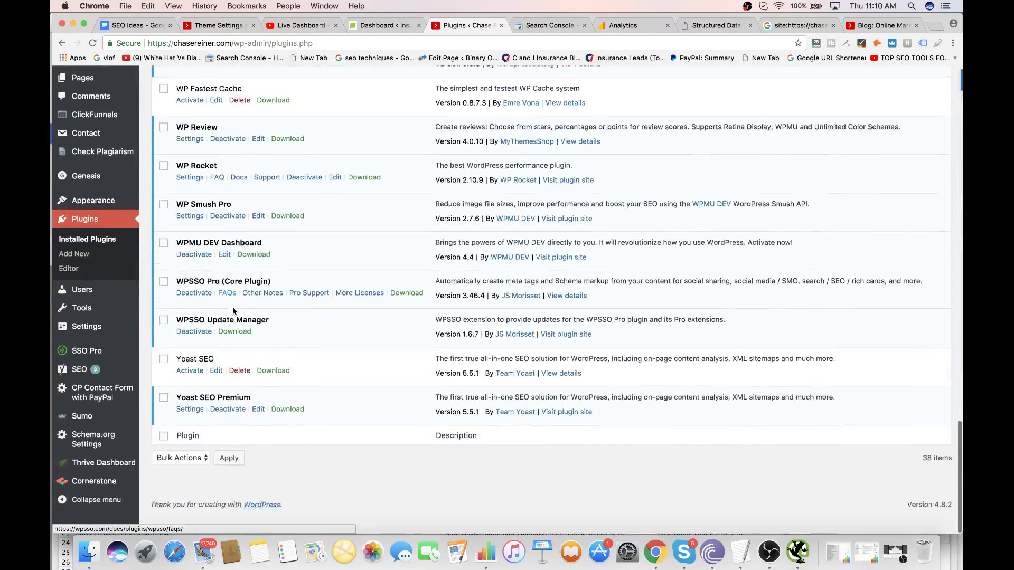
scroll(217, 376, "up", 3)
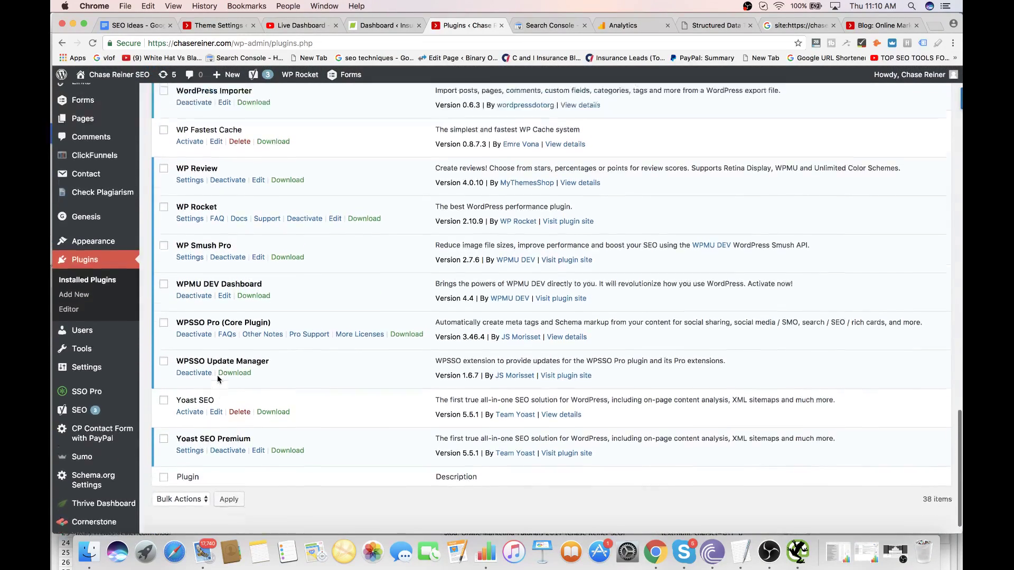
left_click(311, 322)
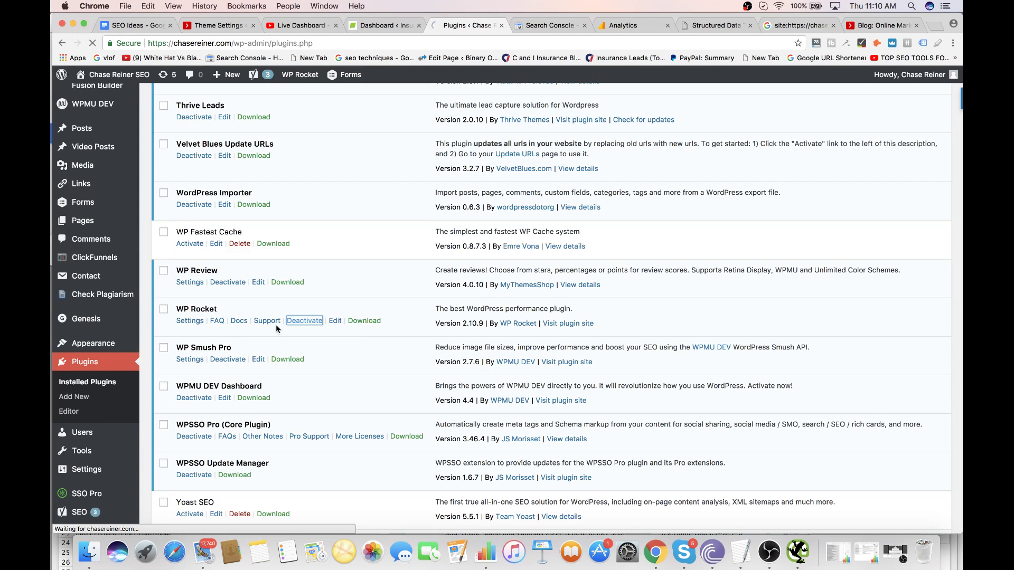
scroll(108, 346, "down", 1)
scroll(109, 345, "down", 2)
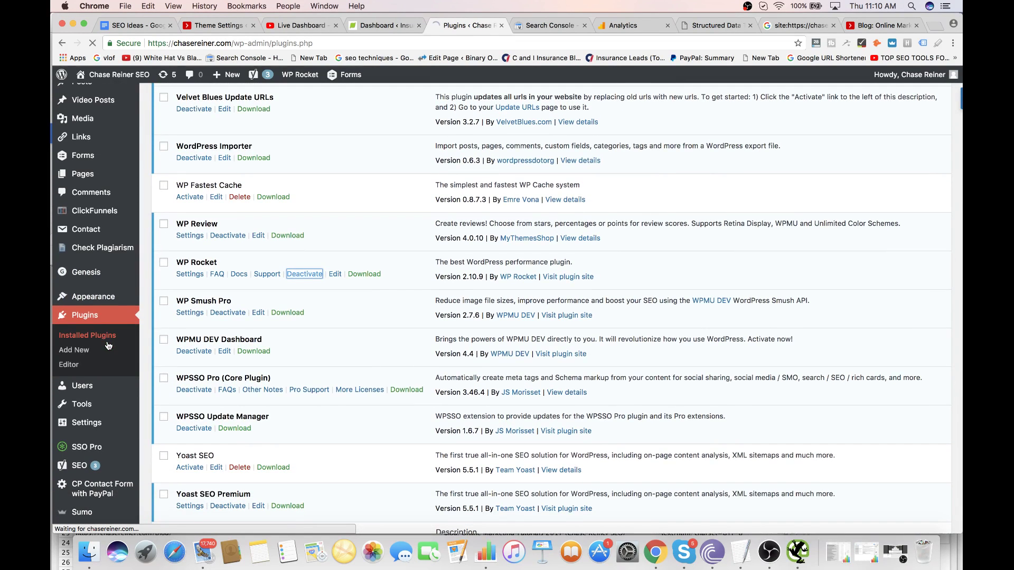
scroll(115, 330, "down", 6)
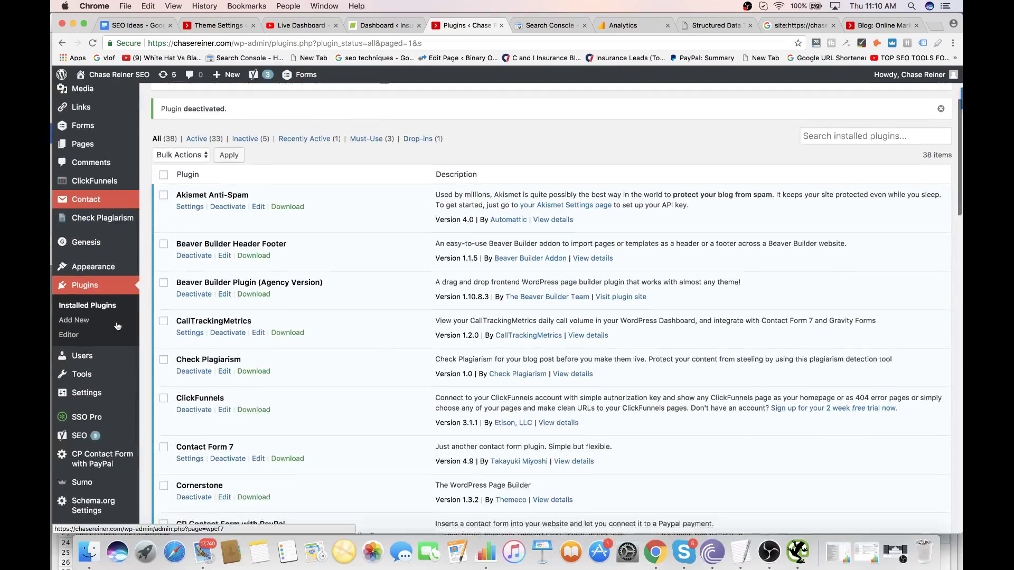
- Open the Yoast SEO dashboard and check its Webmaster tools, Your info and Features settings
mouse_move(92, 386)
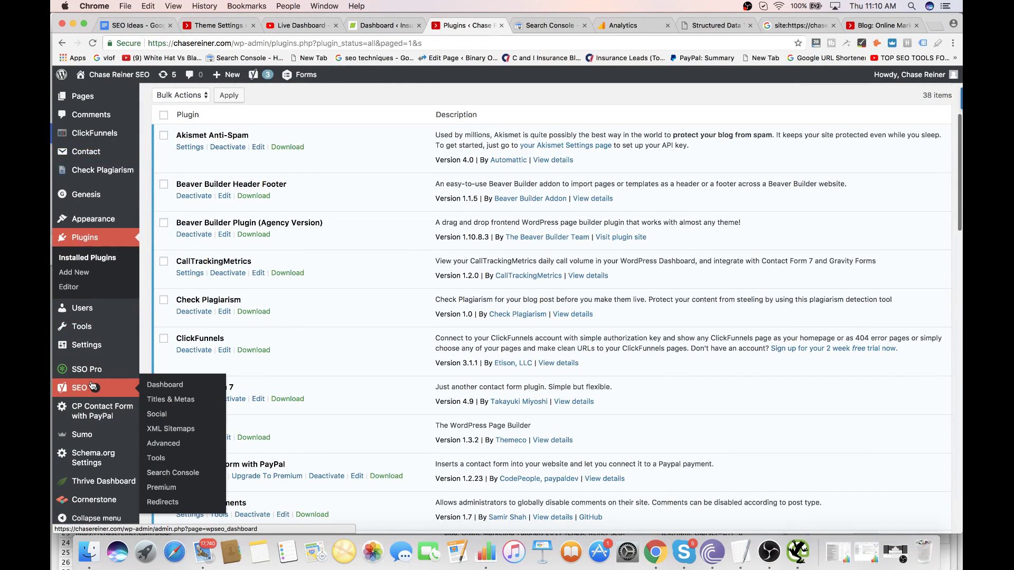
left_click(186, 386)
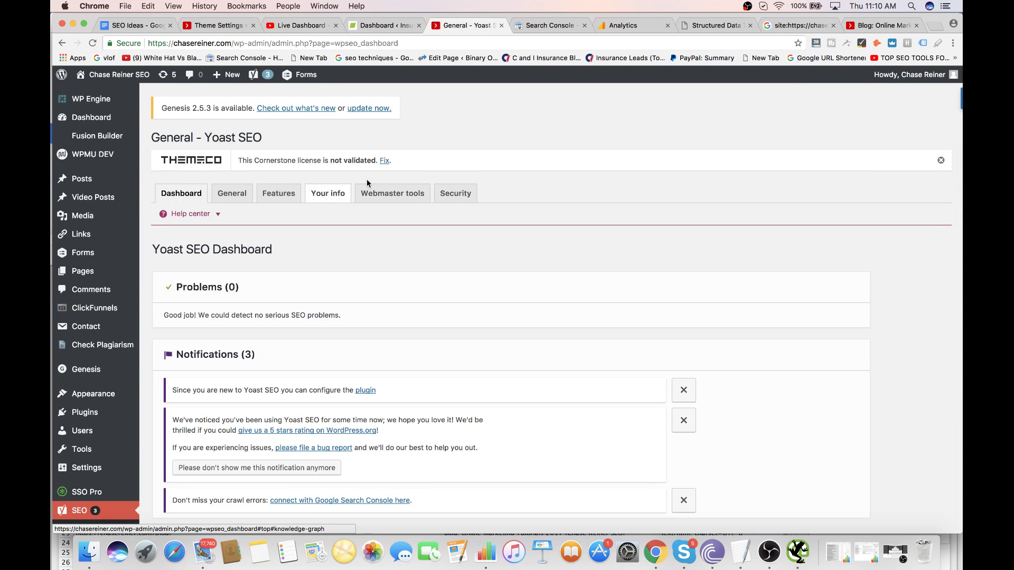
left_click(385, 191)
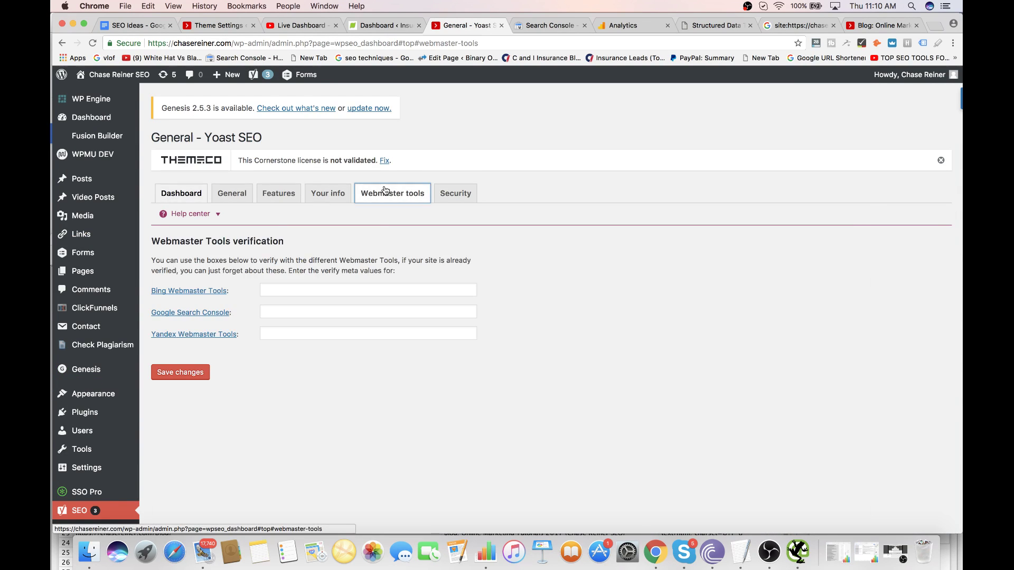
left_click(327, 193)
left_click(279, 194)
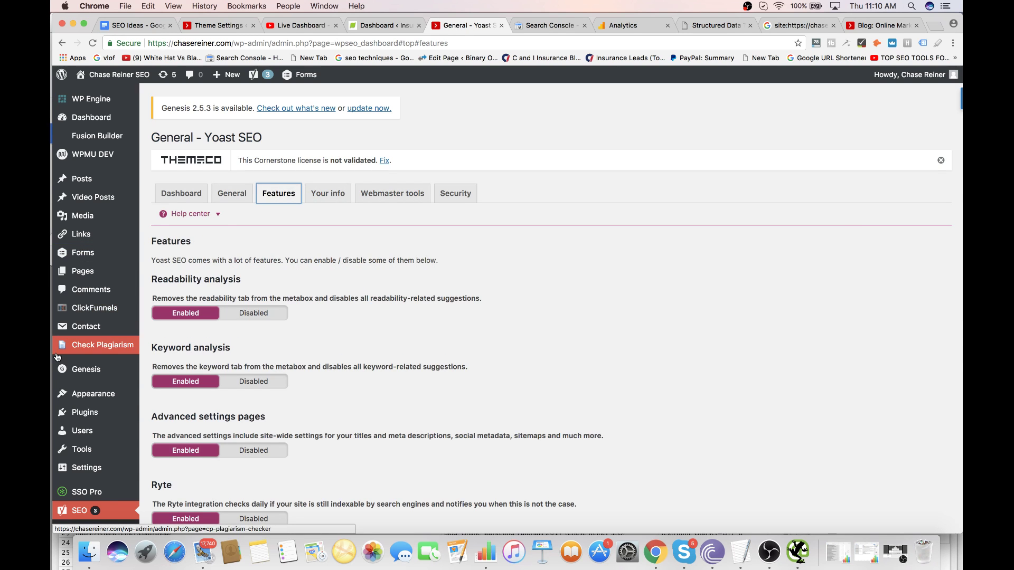
- Open Yoast SEO's Titles & Metas settings and check the Post Types, Archives and Other settings for archive subpage indexing
scroll(100, 460, "down", 3)
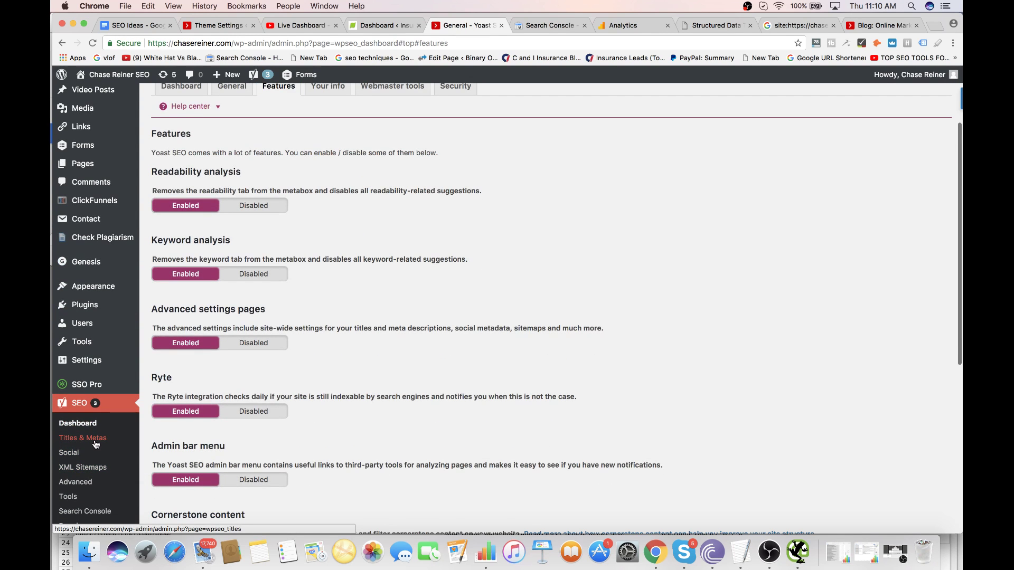
left_click(96, 445)
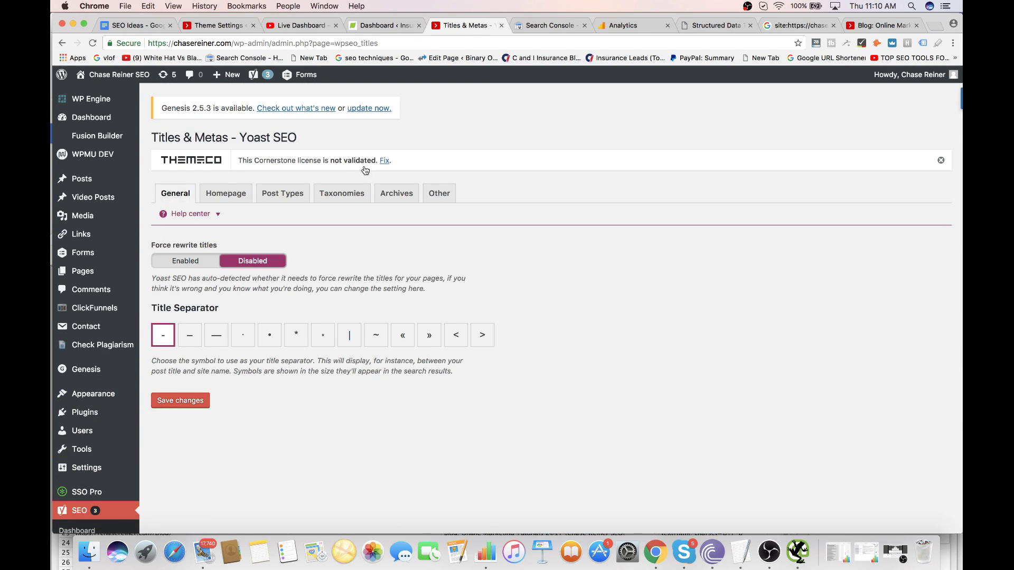
left_click(283, 193)
left_click(396, 195)
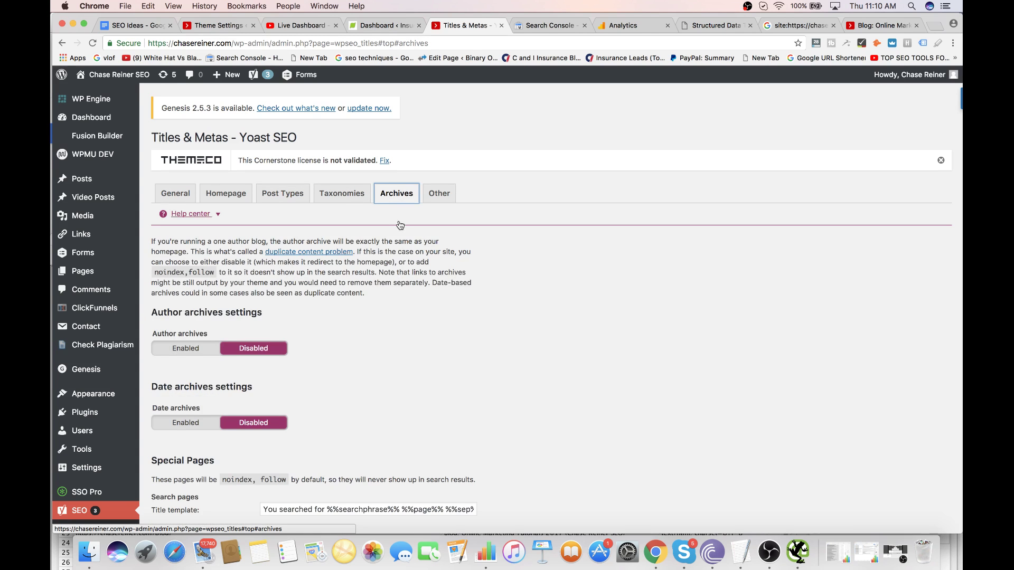
scroll(340, 300, "down", 2)
left_click(440, 132)
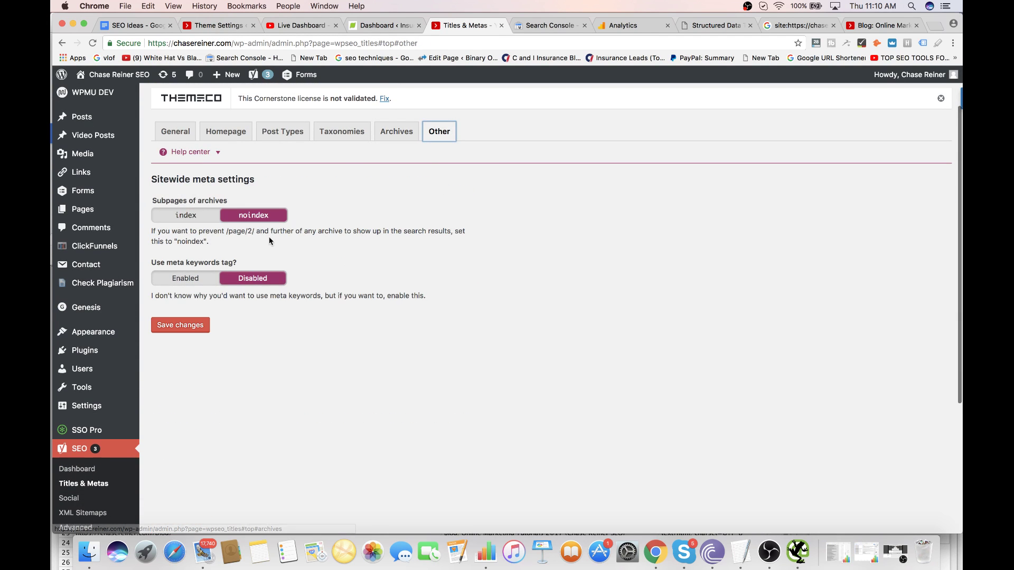
- Set Subpages of archives to index and save, and switch it back to noindex and save again
left_click(208, 213)
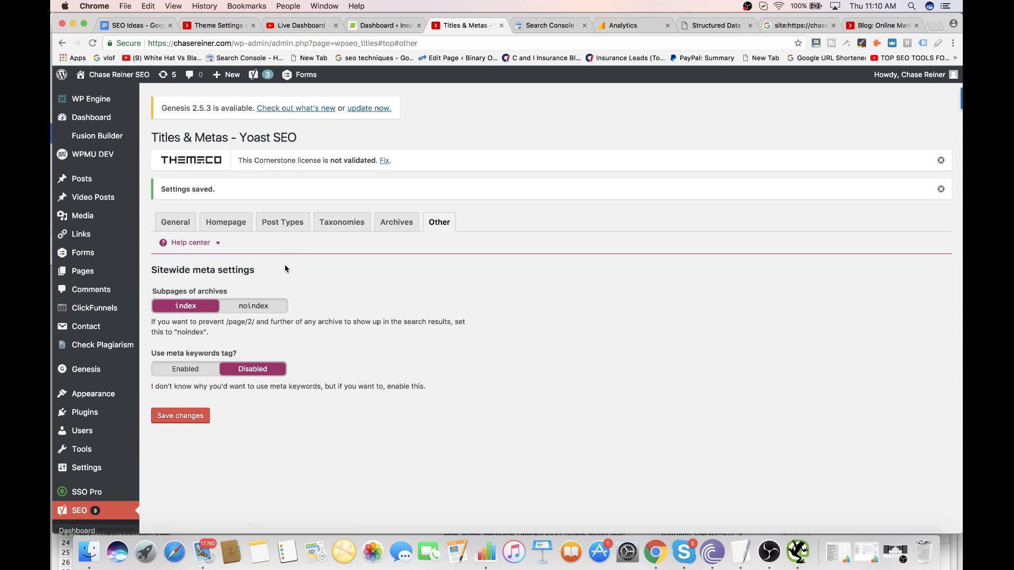
left_click(265, 307)
left_click(200, 417)
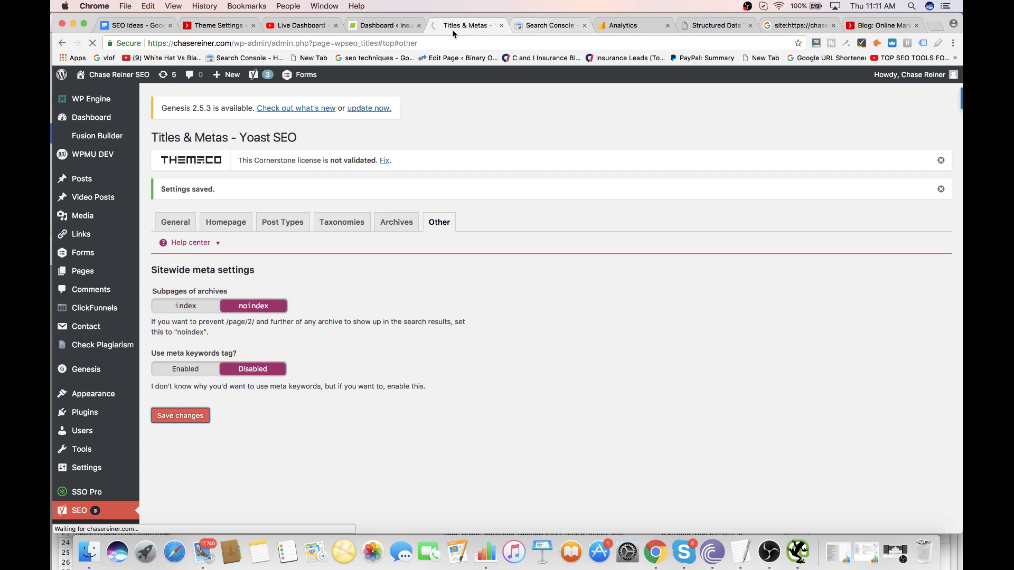
- Reload the site's second blog page and open its source code
left_click(881, 25)
key("super+r")
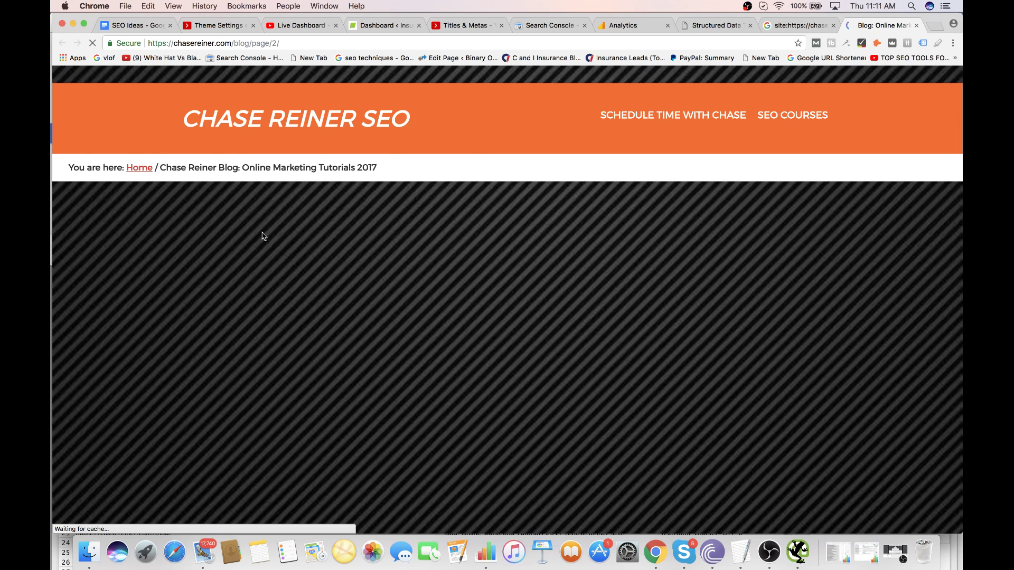
scroll(260, 239, "down", 1)
right_click(261, 239)
right_click(191, 276)
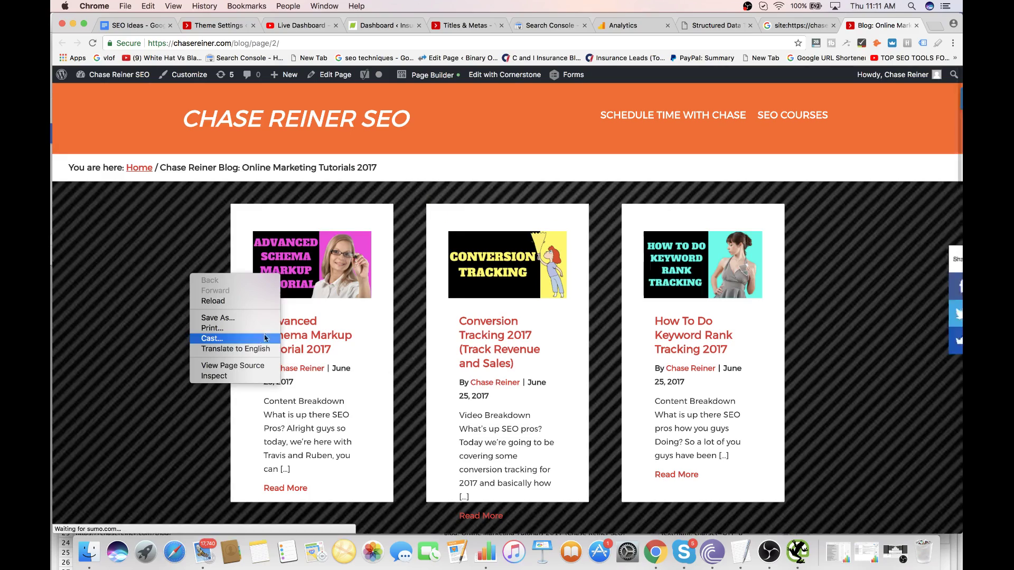
left_click(261, 364)
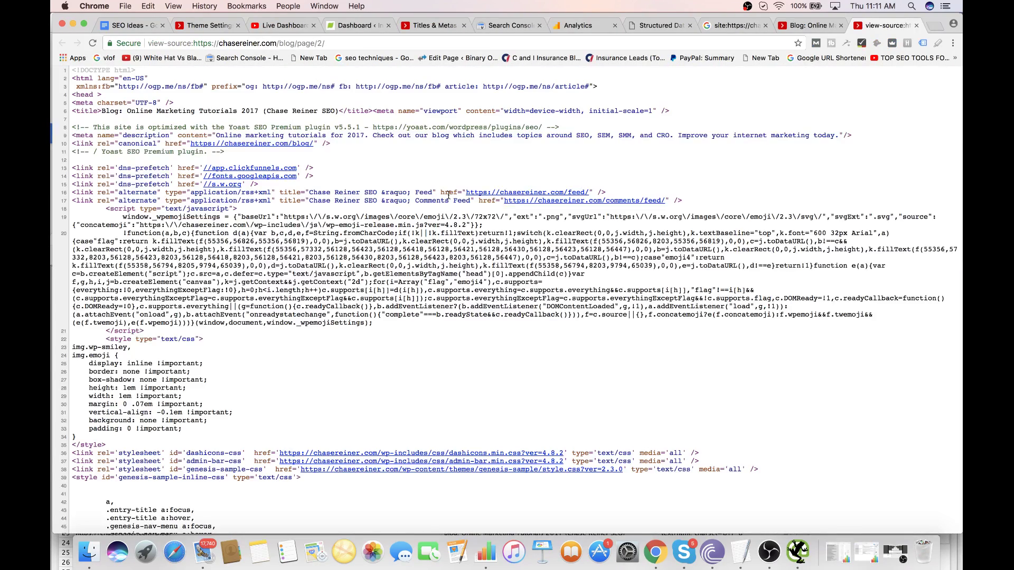
- Search the blog page's source code for a noindex tag and close the source view
scroll(452, 194, "down", 10)
key("super+f")
type("noind")
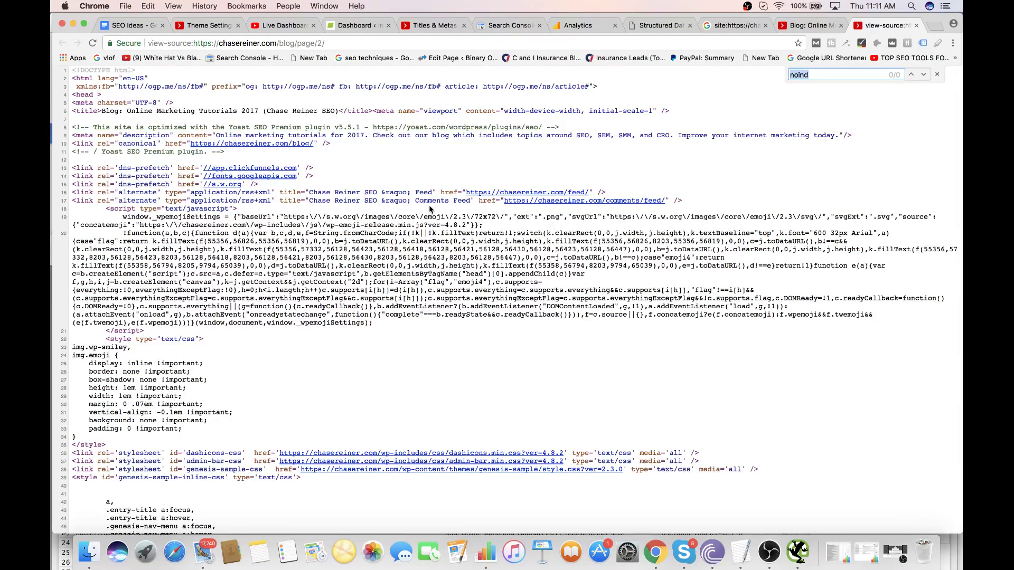
key("BackSpace")
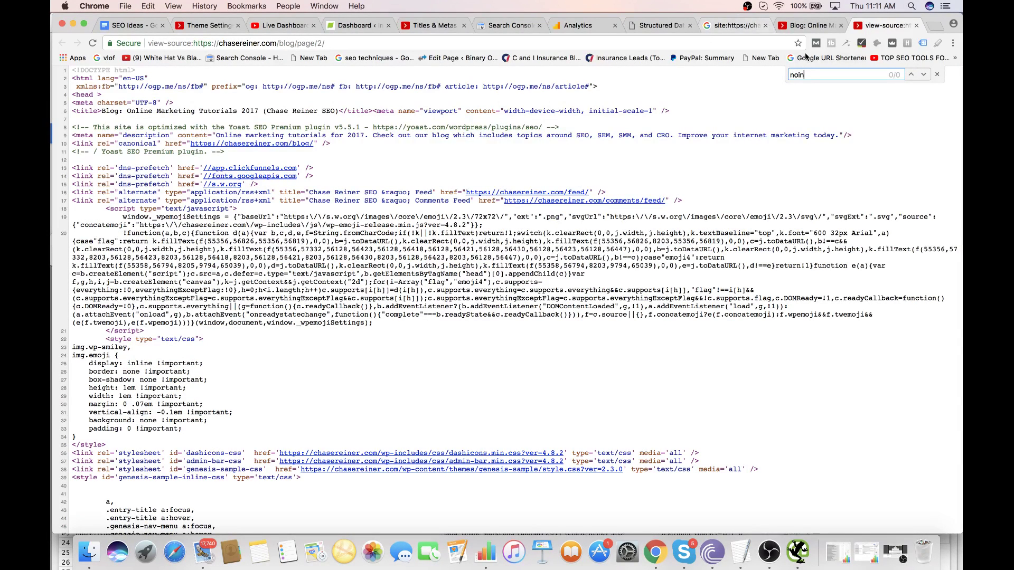
left_click(918, 24)
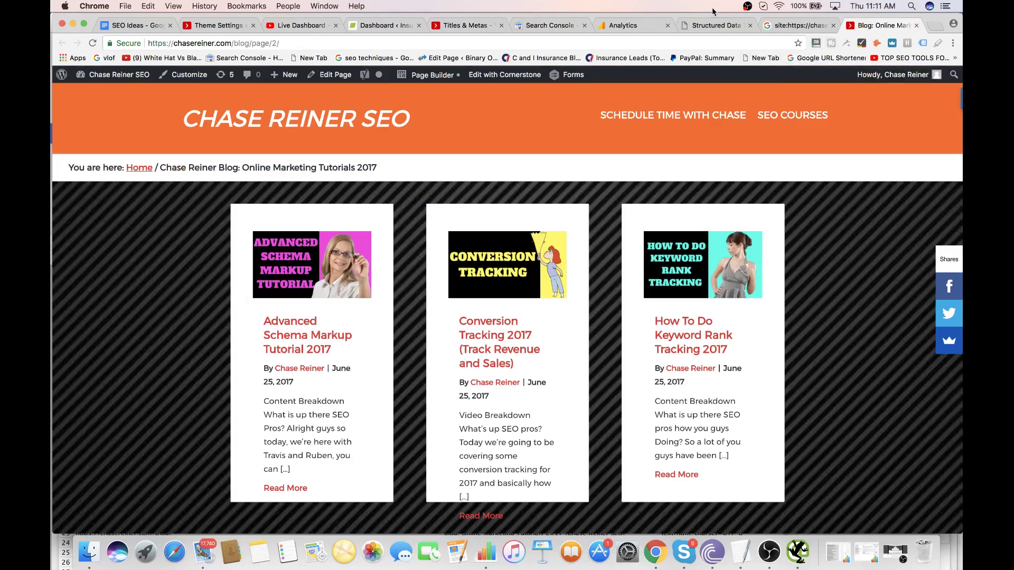
- Return to Yoast's Titles & Metas settings and review the author archives, date archives and special pages options under Archives
left_click(464, 26)
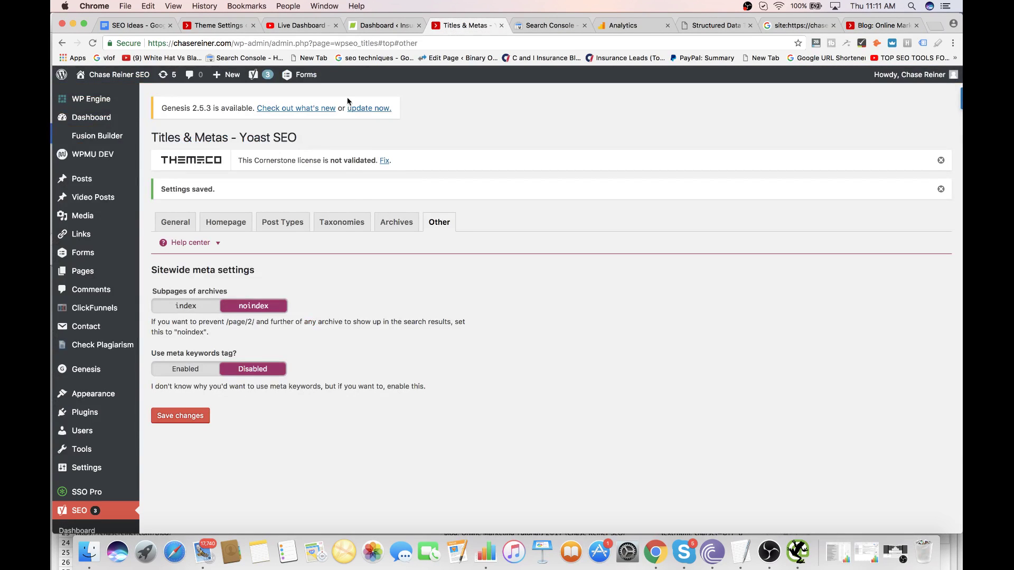
left_click(381, 226)
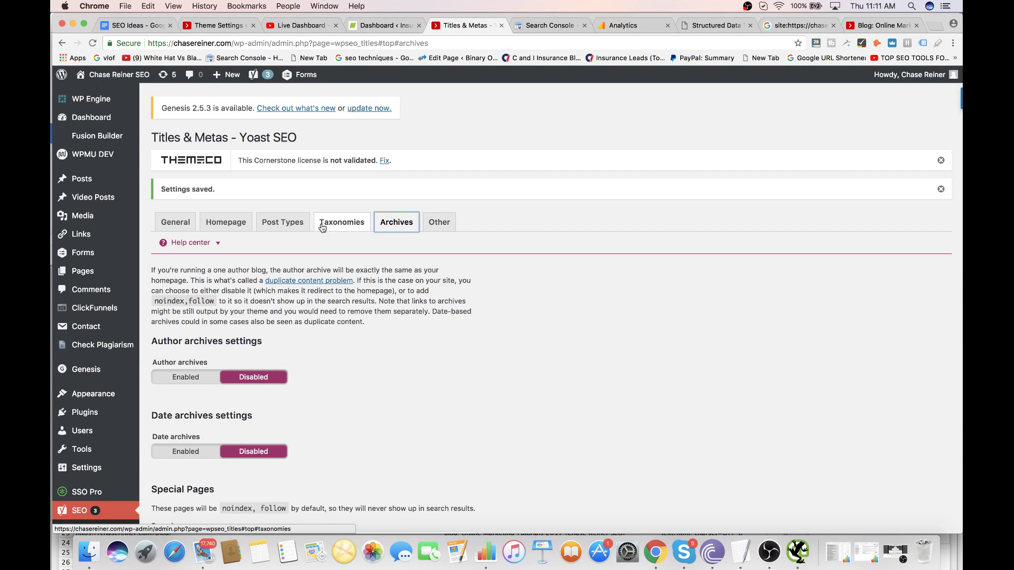
scroll(343, 224, "down", 5)
scroll(347, 227, "up", 5)
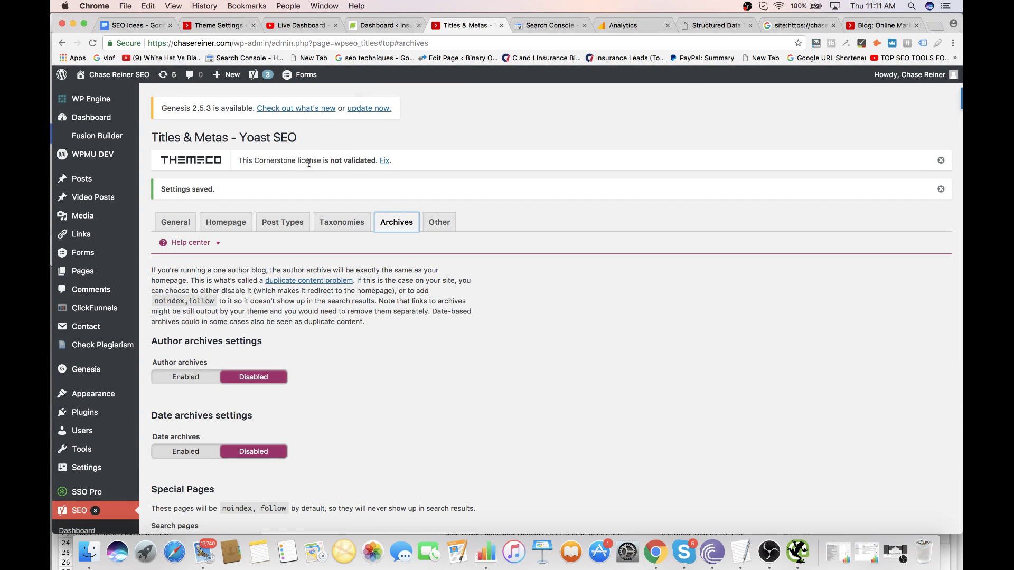
scroll(374, 137, "down", 5)
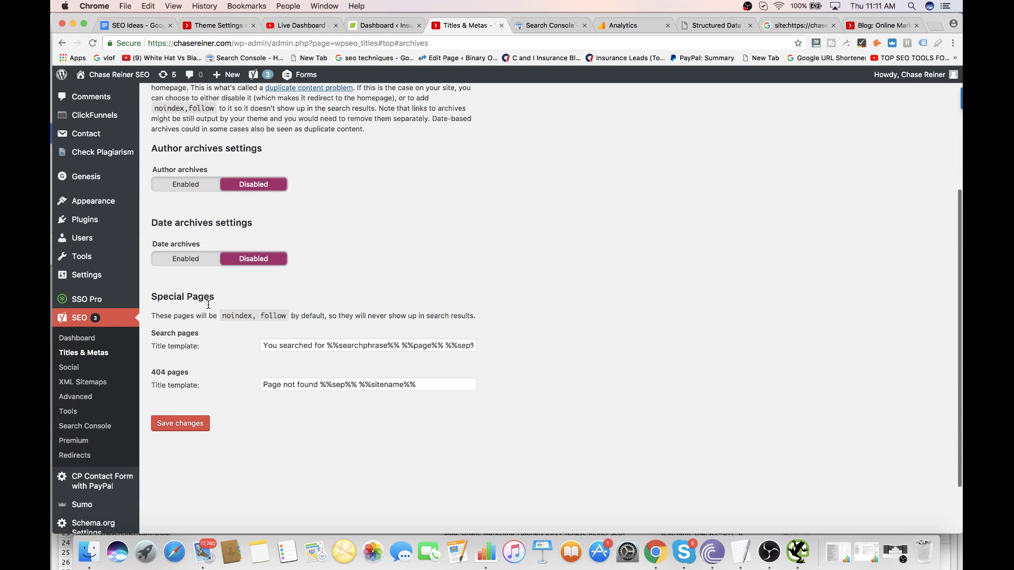
scroll(132, 385, "up", 1)
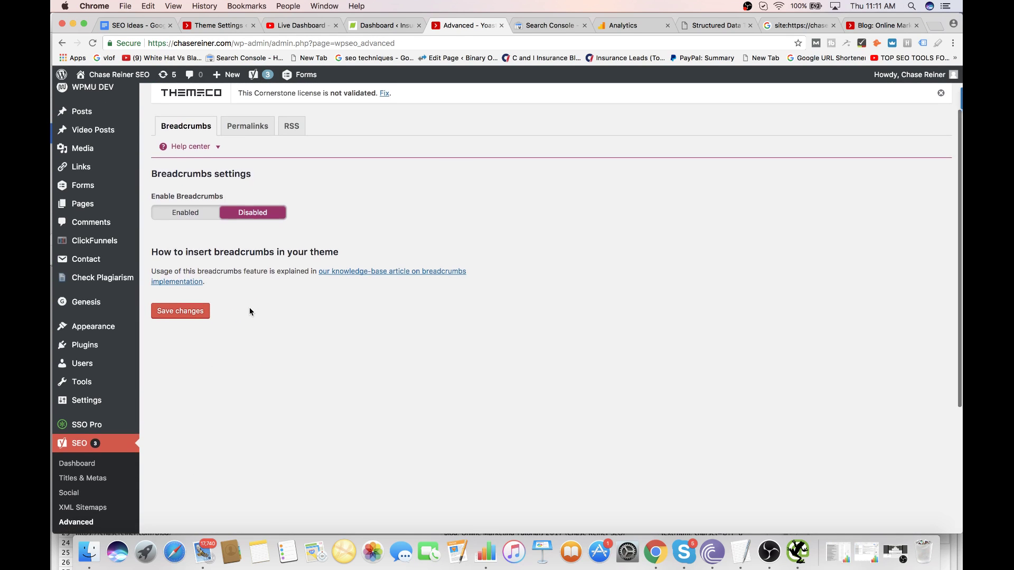
- Review the Breadcrumbs and Permalinks options in Yoast SEO's Advanced settings
scroll(250, 312, "down", 1)
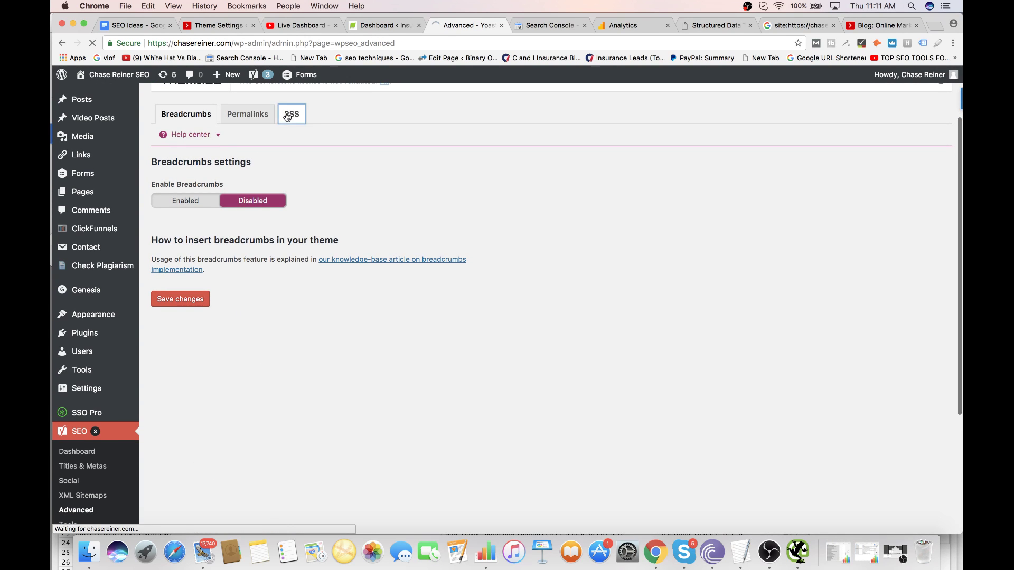
scroll(79, 363, "down", 1)
scroll(79, 364, "down", 3)
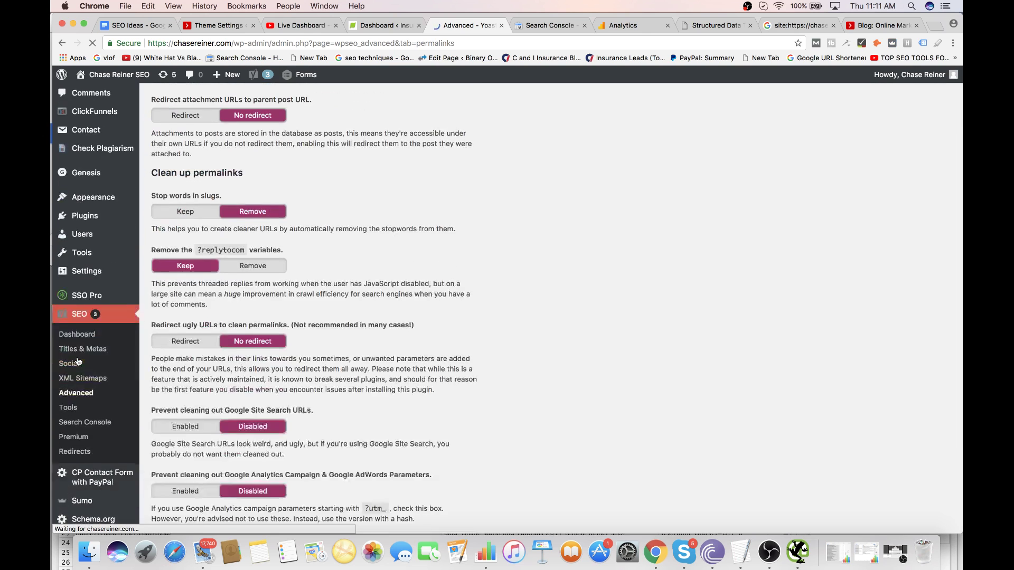
scroll(83, 367, "up", 3)
scroll(84, 368, "up", 3)
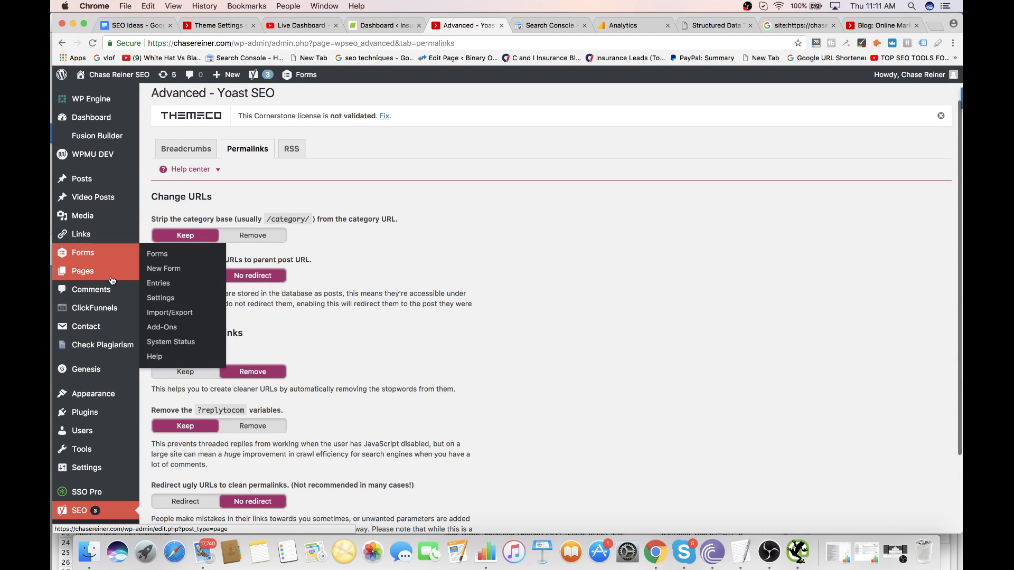
- Open the installed plugins list, checking the YouTube live dashboard while it loads
left_click(96, 417)
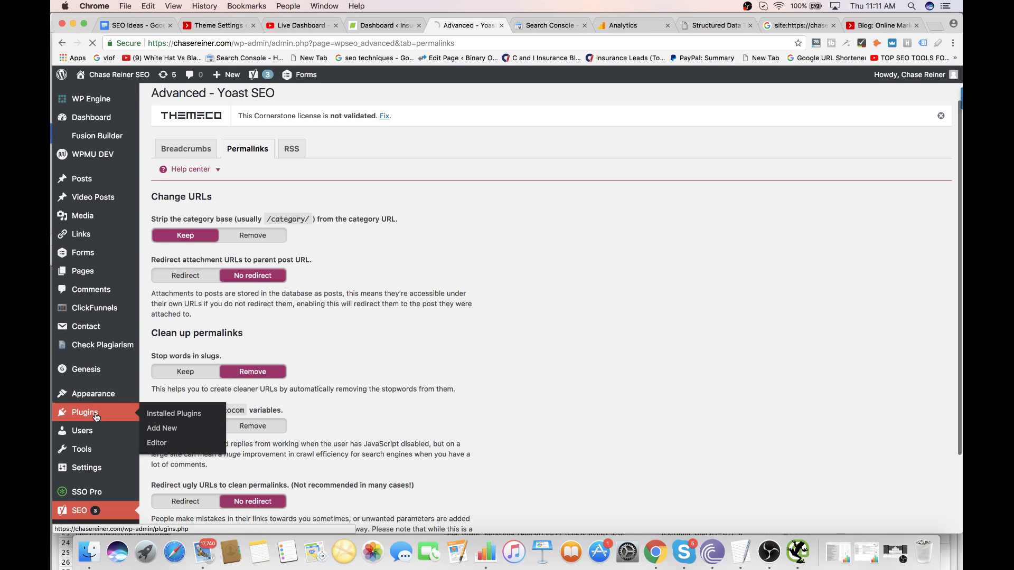
left_click(311, 24)
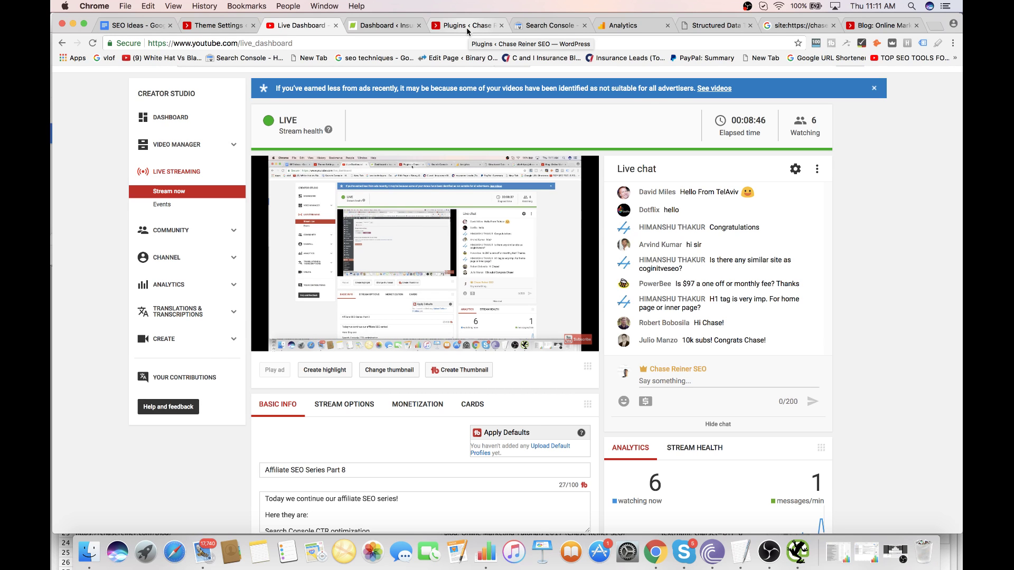
left_click(467, 27)
- Look through the installed plugins and deactivate the Paste Analytics plugin
scroll(285, 317, "down", 5)
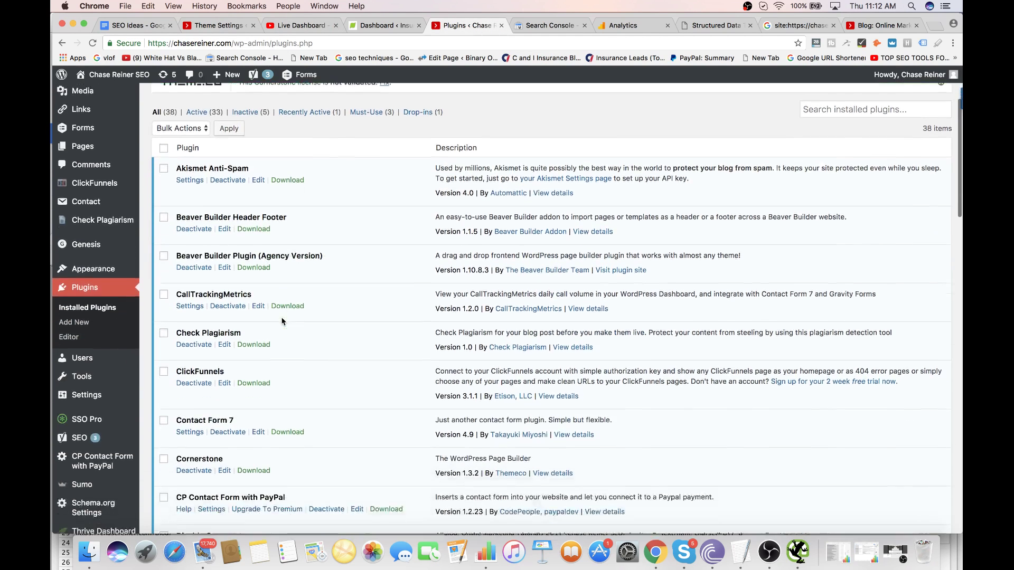
scroll(283, 322, "up", 5)
scroll(276, 266, "down", 3)
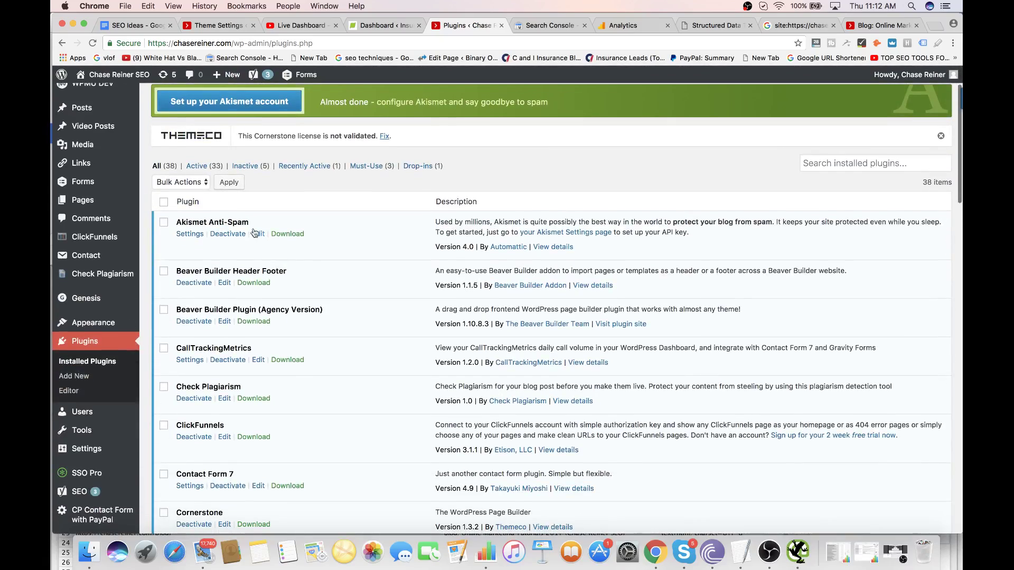
scroll(255, 233, "down", 5)
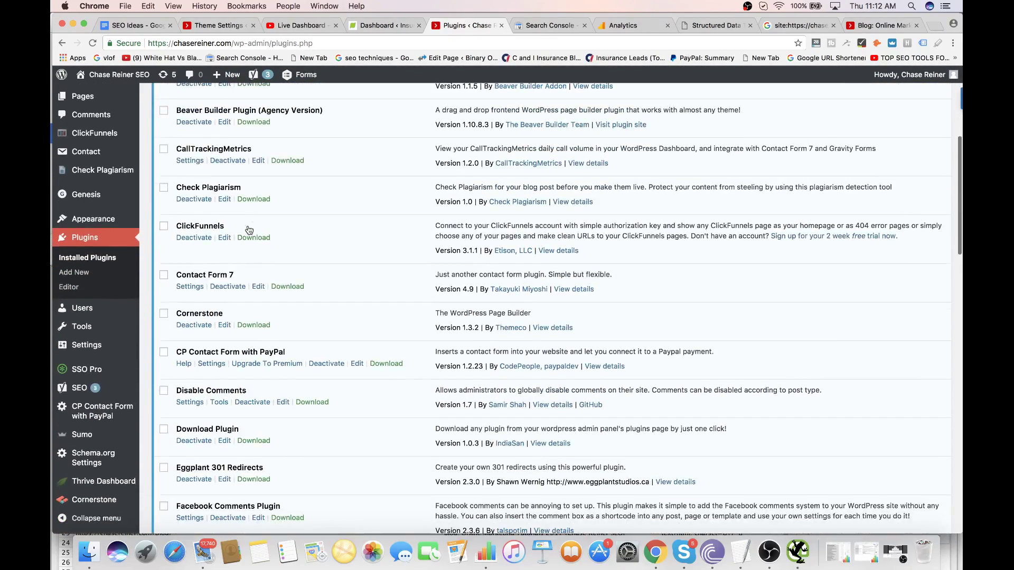
scroll(249, 230, "down", 3)
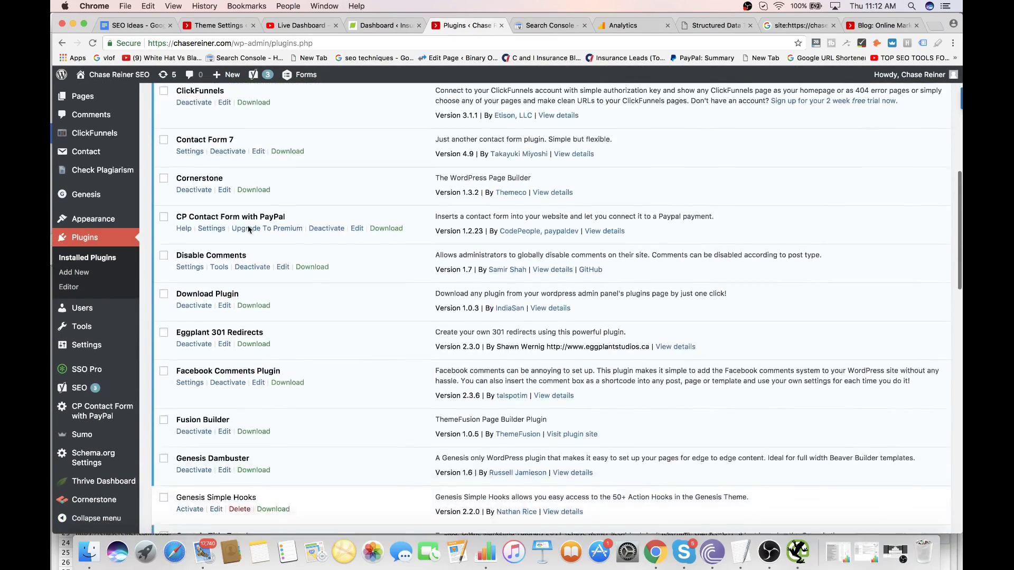
scroll(248, 228, "down", 2)
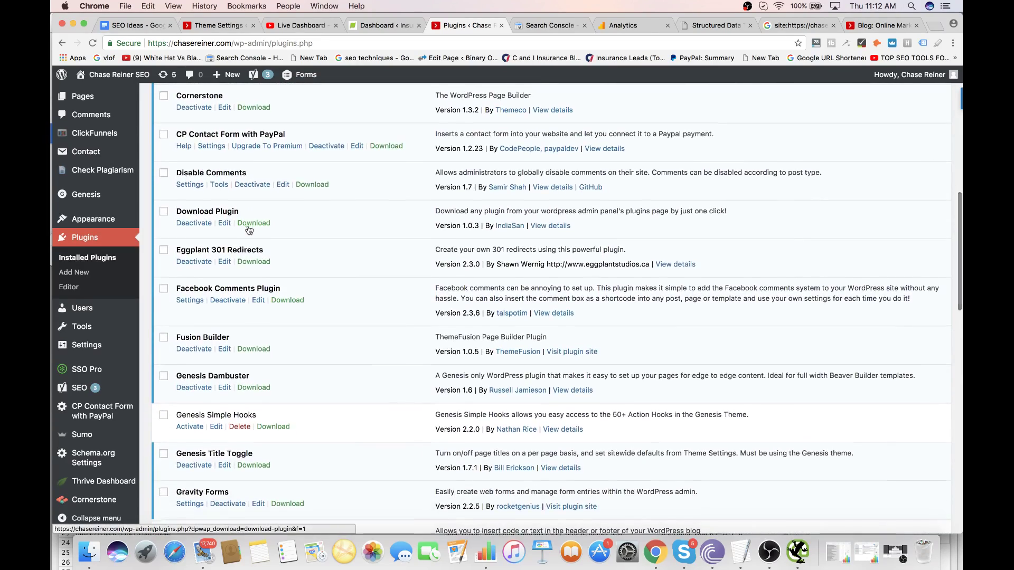
scroll(248, 229, "down", 3)
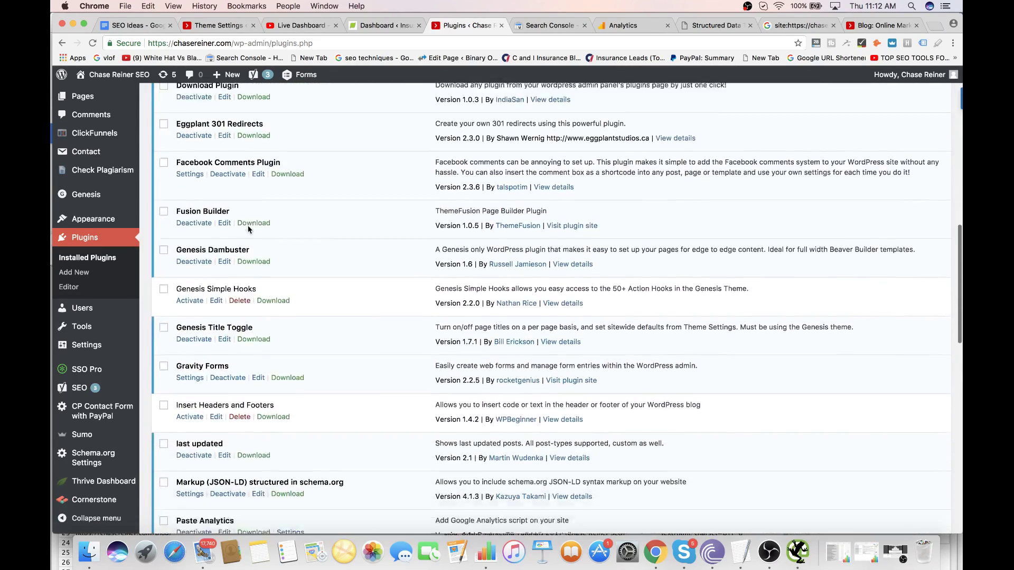
scroll(248, 229, "down", 1)
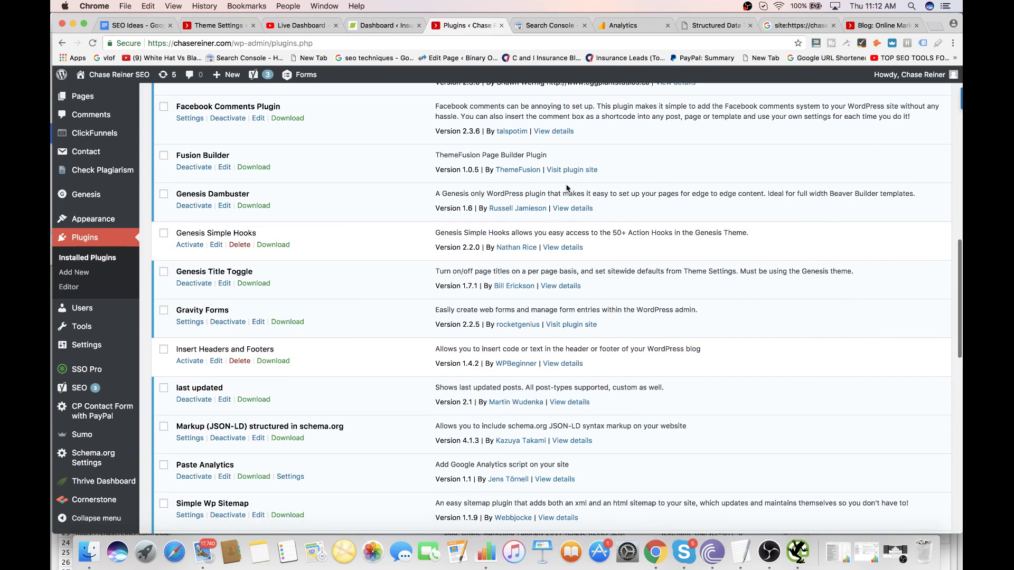
scroll(338, 274, "down", 3)
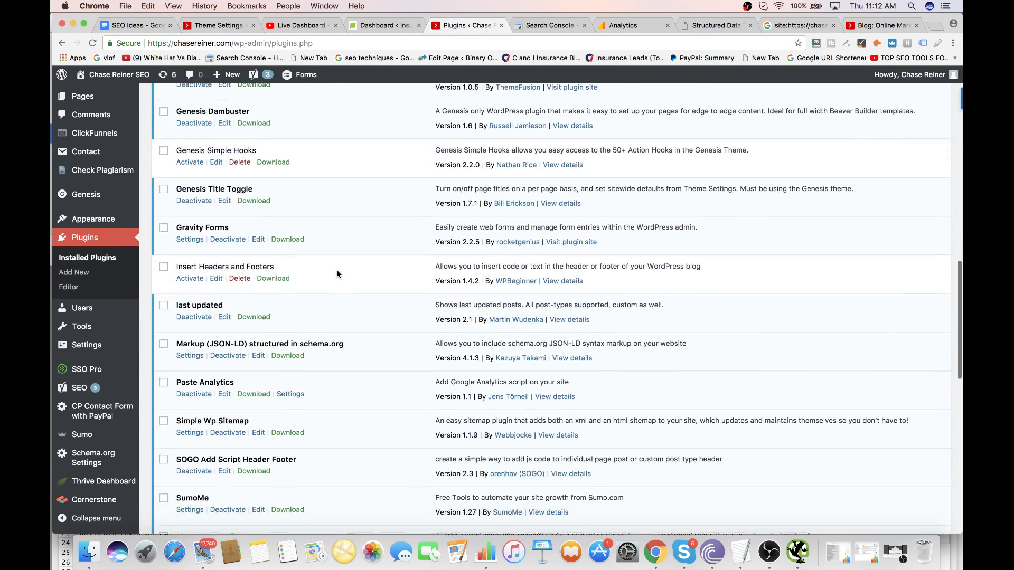
scroll(338, 275, "down", 3)
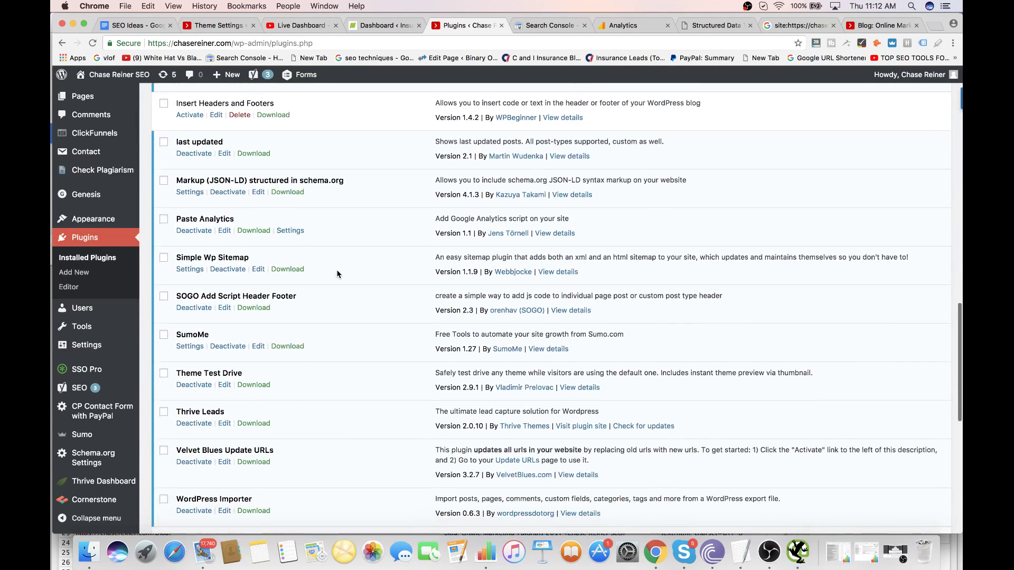
scroll(338, 274, "down", 1)
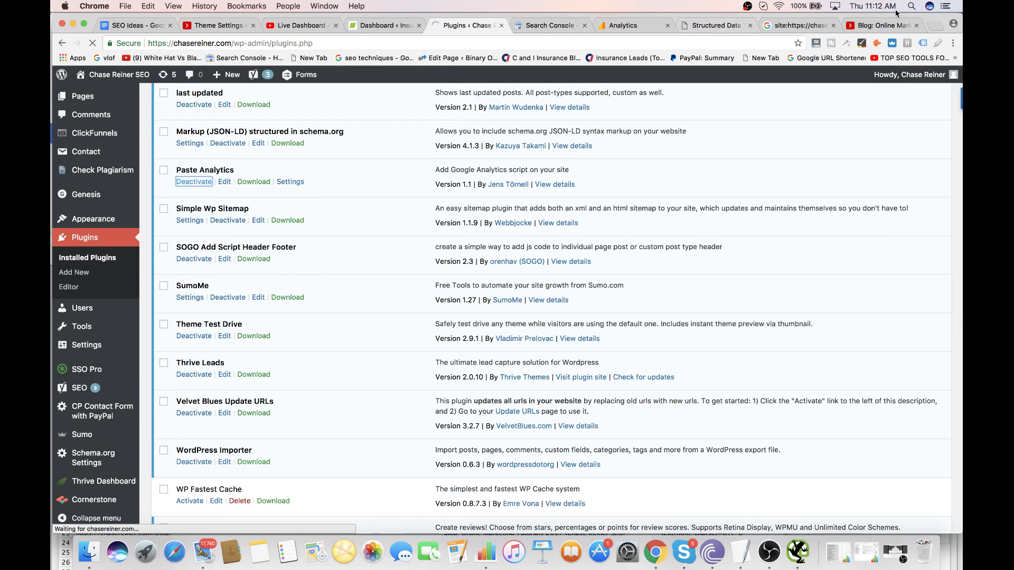
- Open the chasereiner.com homepage's source code and search it for "analytic"
left_click(874, 24)
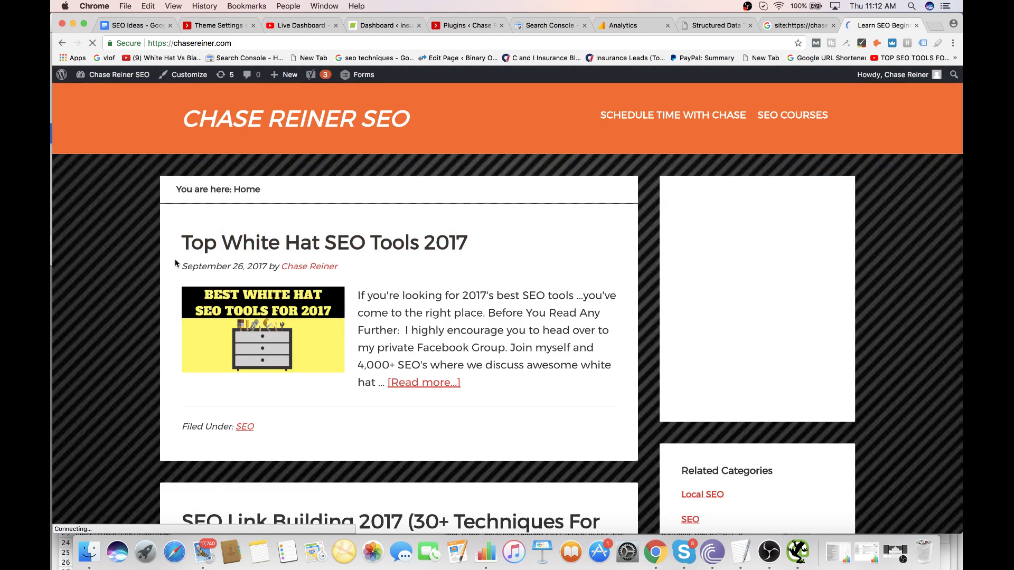
right_click(176, 258)
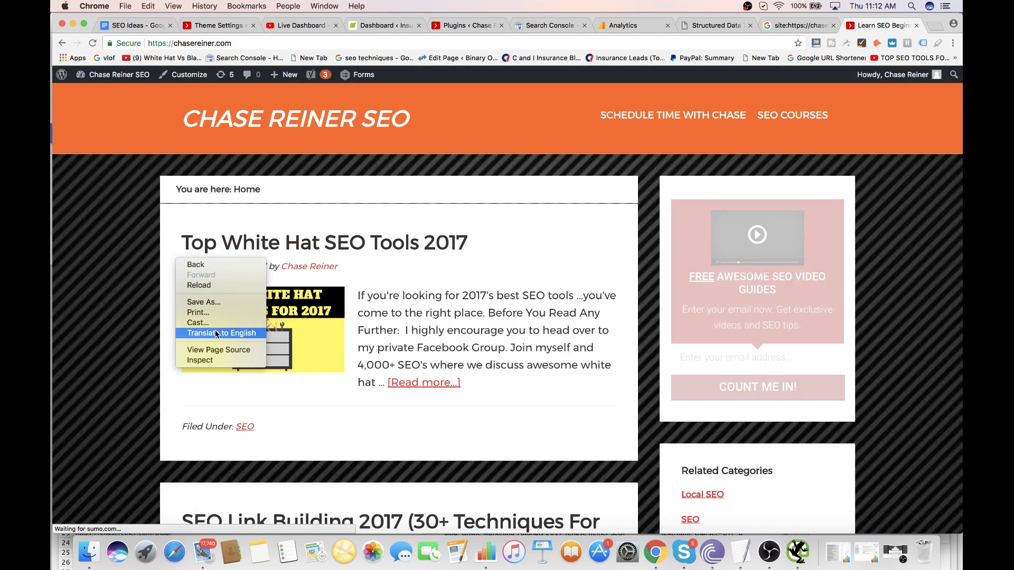
left_click(223, 350)
key("ctrl+f")
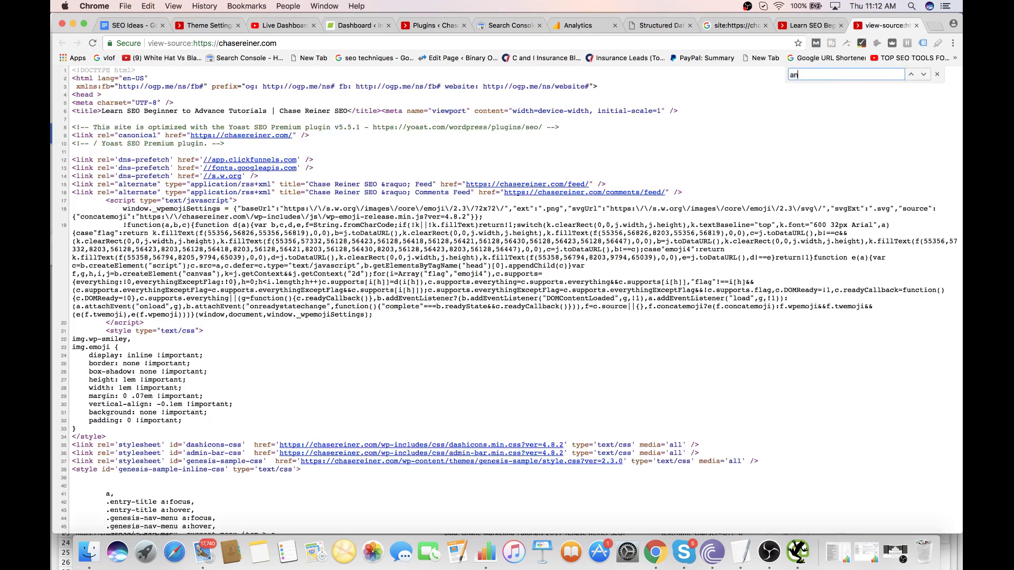
type("analytic")
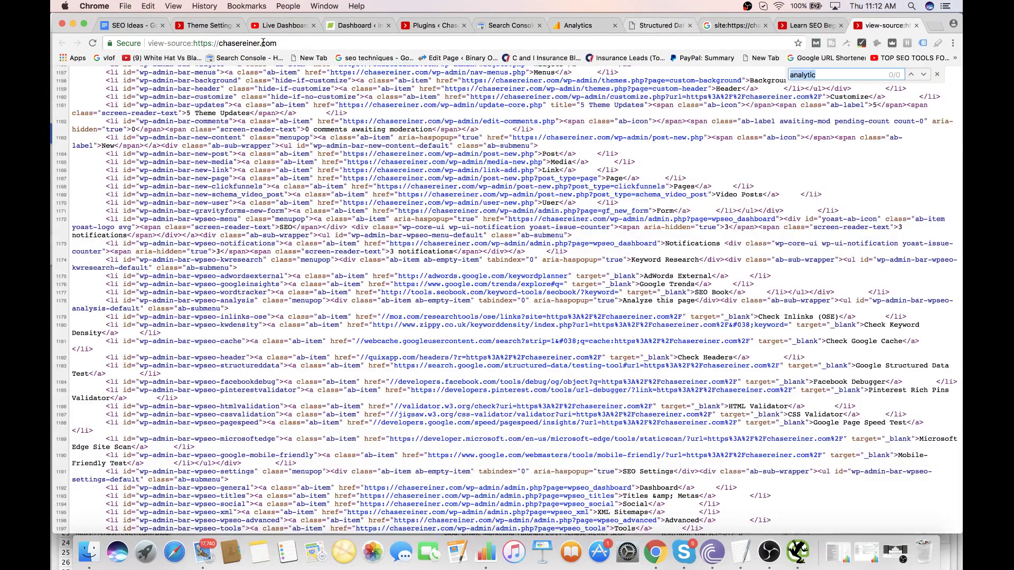
- Find Paste Analytics in the installed plugins list and activate it again
left_click(431, 26)
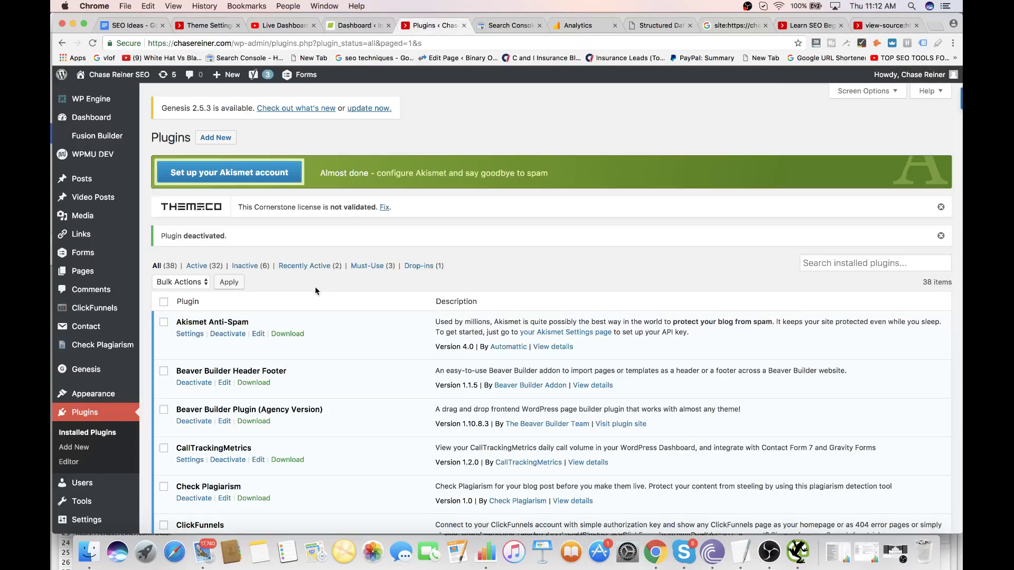
key("super+f")
type("analyt")
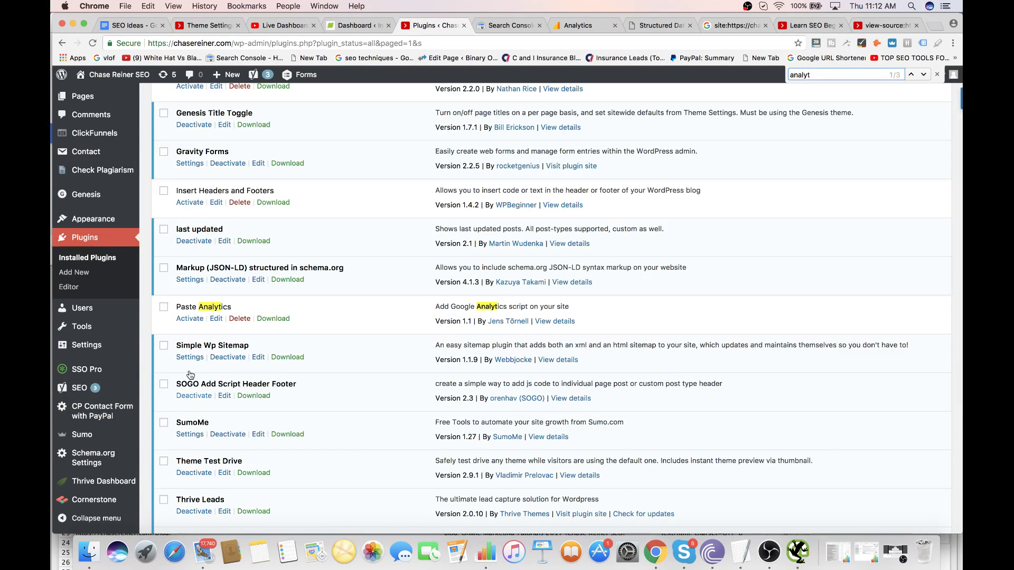
left_click(190, 319)
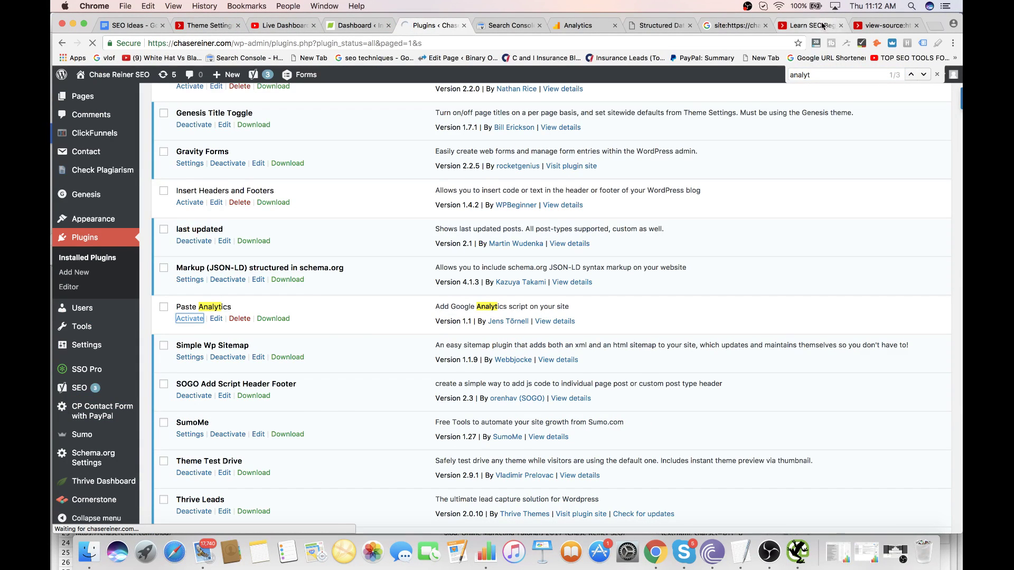
- Open the chasereiner.com homepage's source code, search it for "analyt", and close the source view
left_click(822, 25)
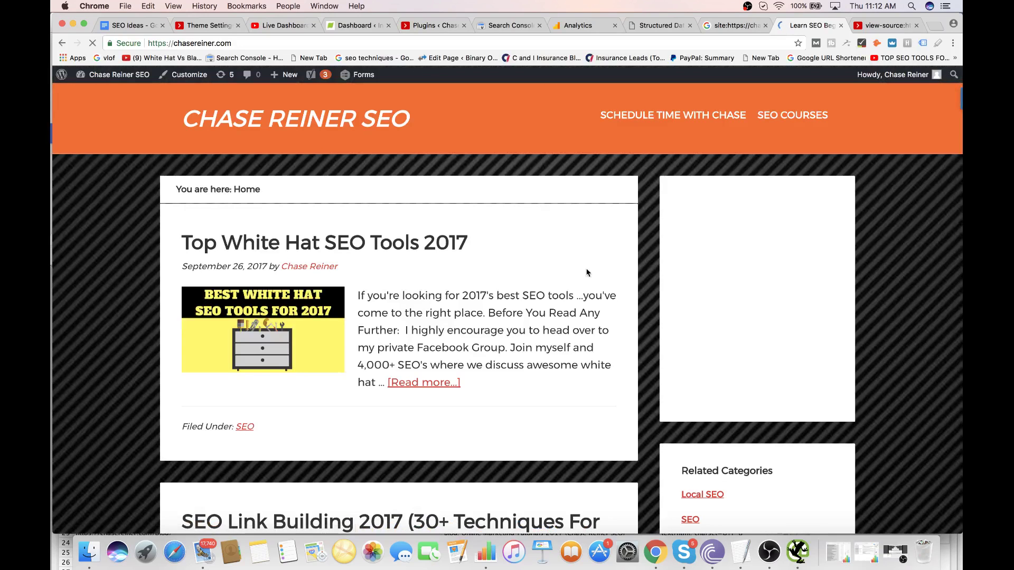
right_click(553, 204)
left_click(589, 295)
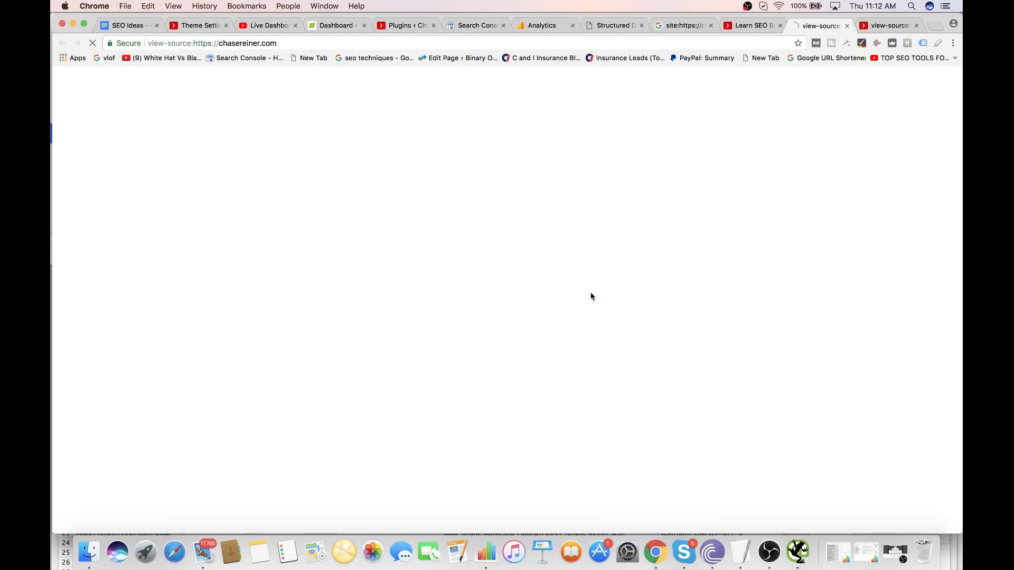
key("super+f")
type("analyt")
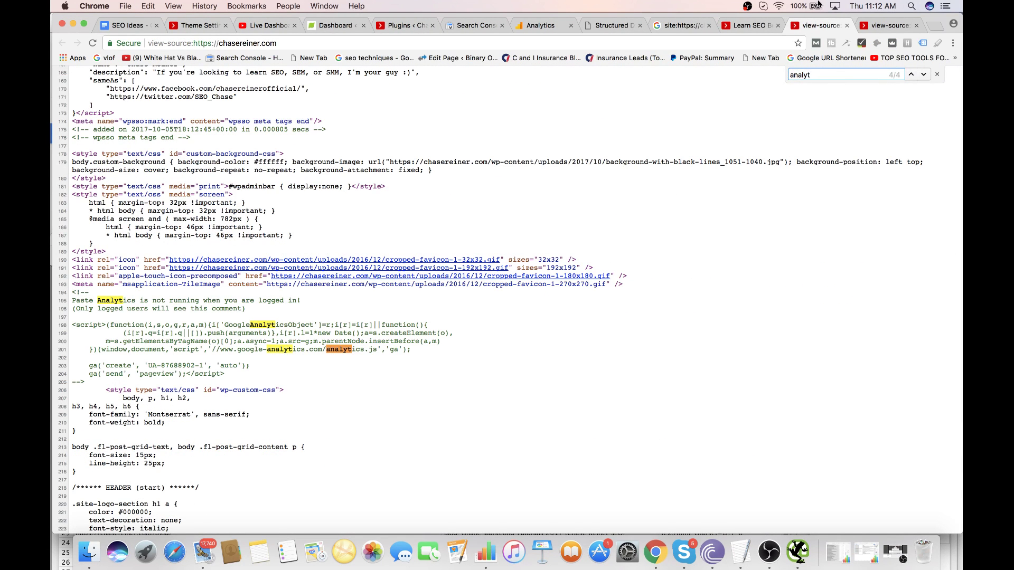
left_click(847, 26)
- Find Yoast SEO Premium in the installed plugins list, deactivate it, and activate it again
left_click(435, 23)
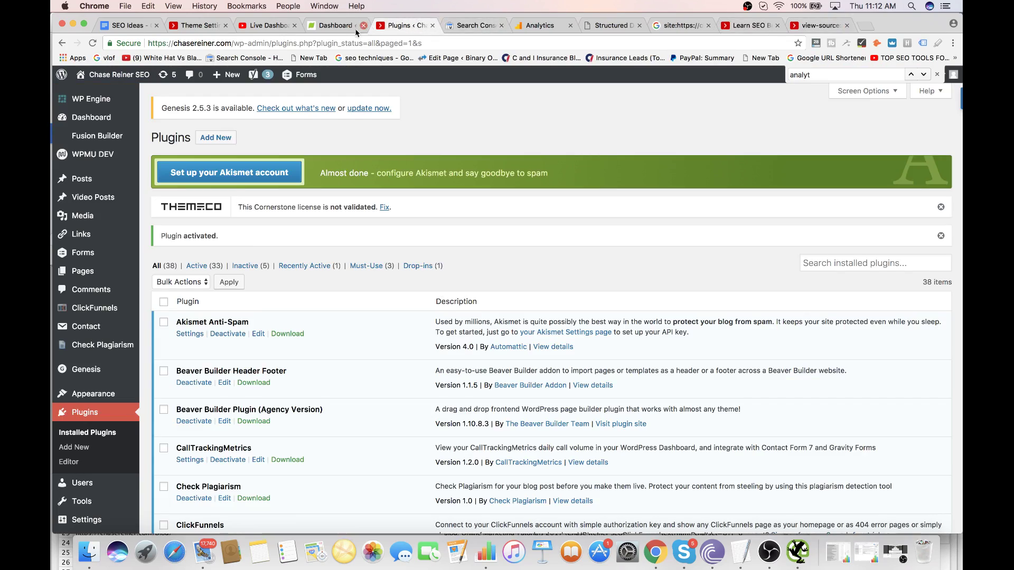
scroll(252, 262, "down", 15)
scroll(252, 262, "down", 2)
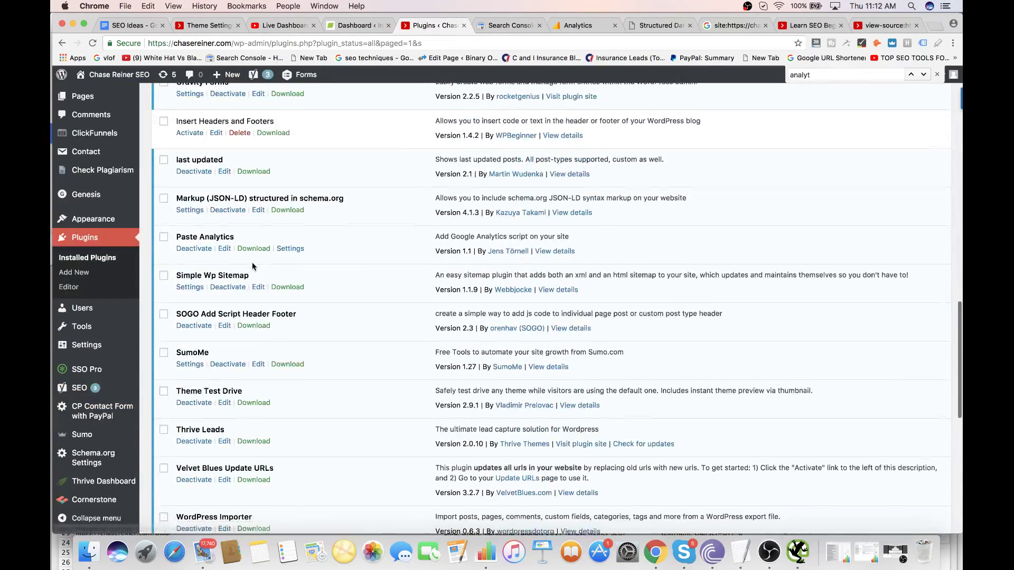
scroll(252, 262, "down", 5)
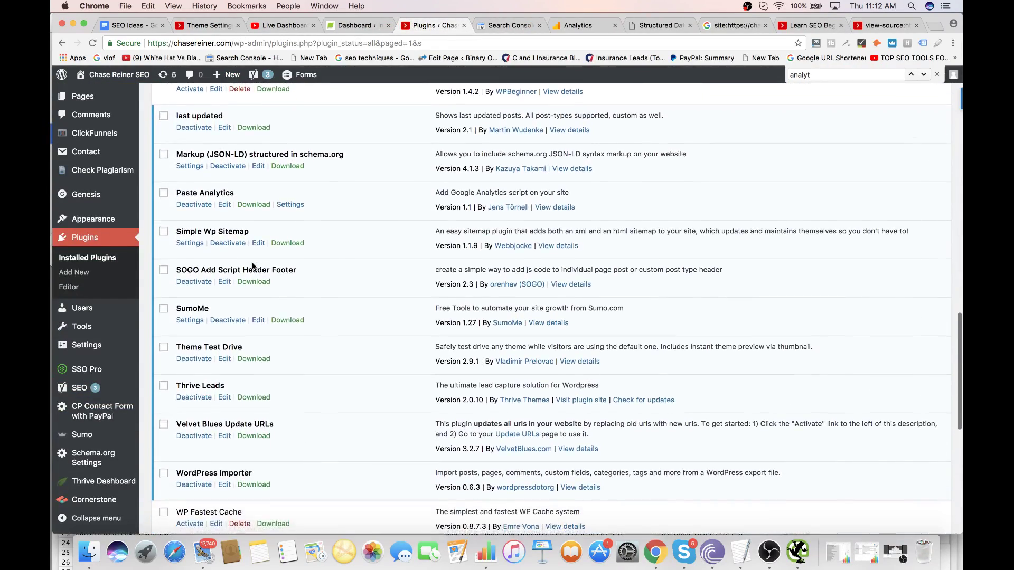
scroll(252, 262, "down", 10)
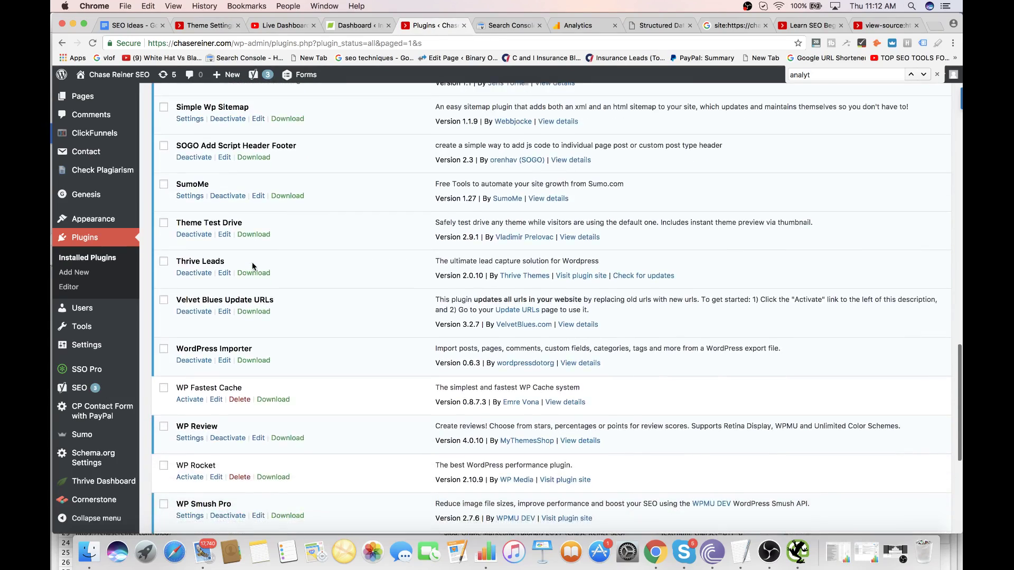
scroll(252, 263, "down", 1)
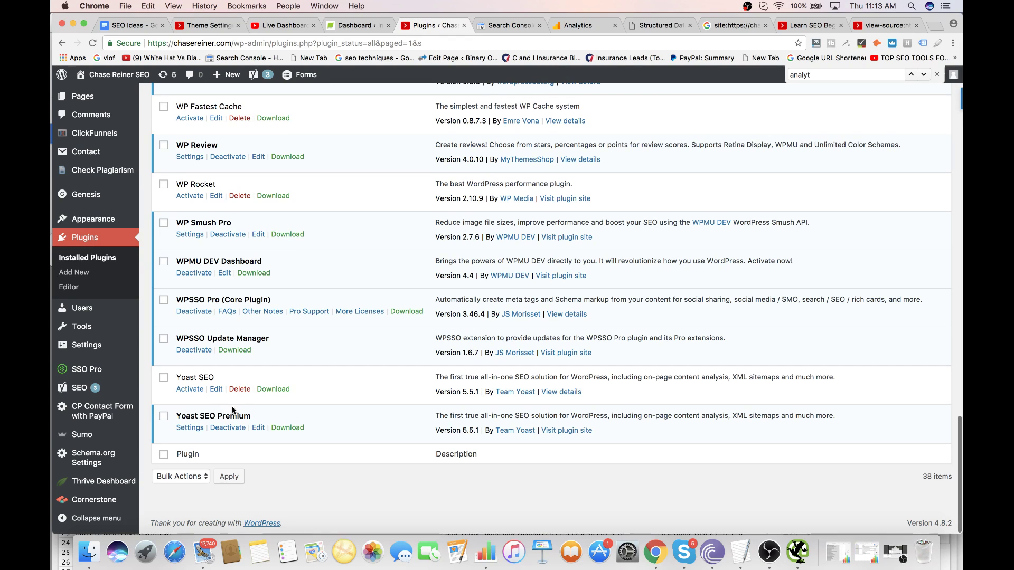
left_click(244, 428)
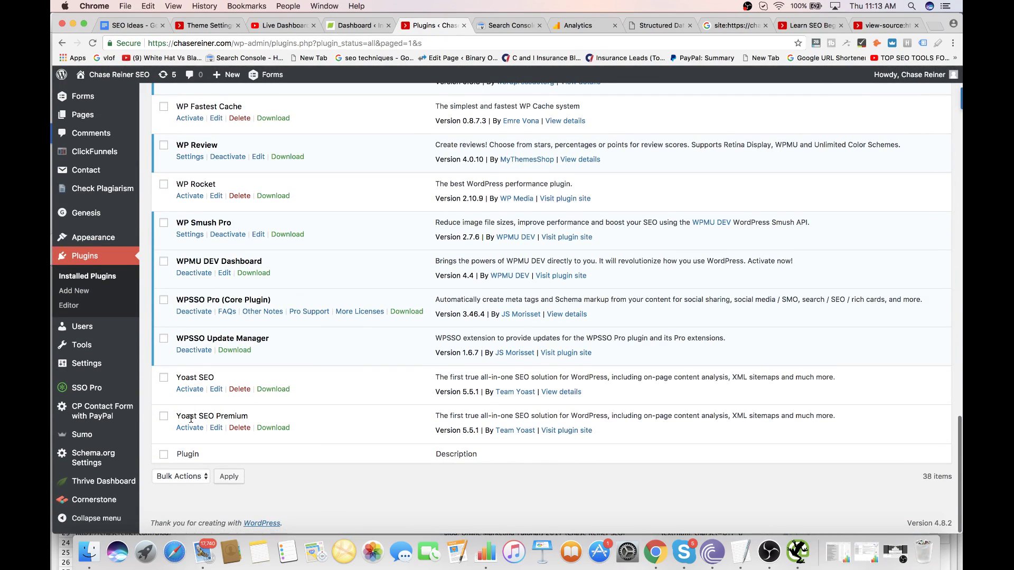
left_click(192, 429)
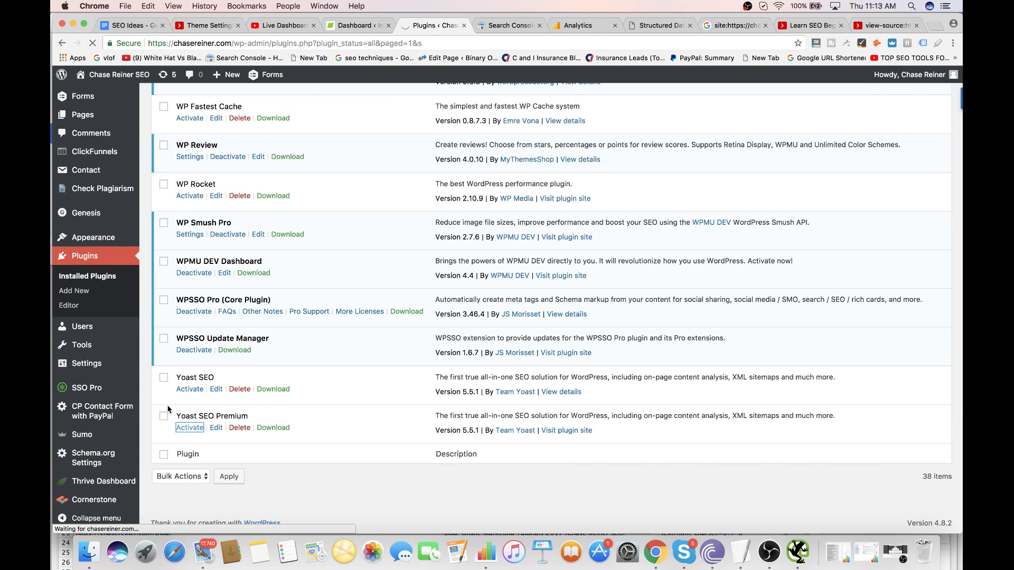
- Open Yoast's Titles & Metas settings and show the Other section to check the subpages of archives option
scroll(133, 440, "down", 10)
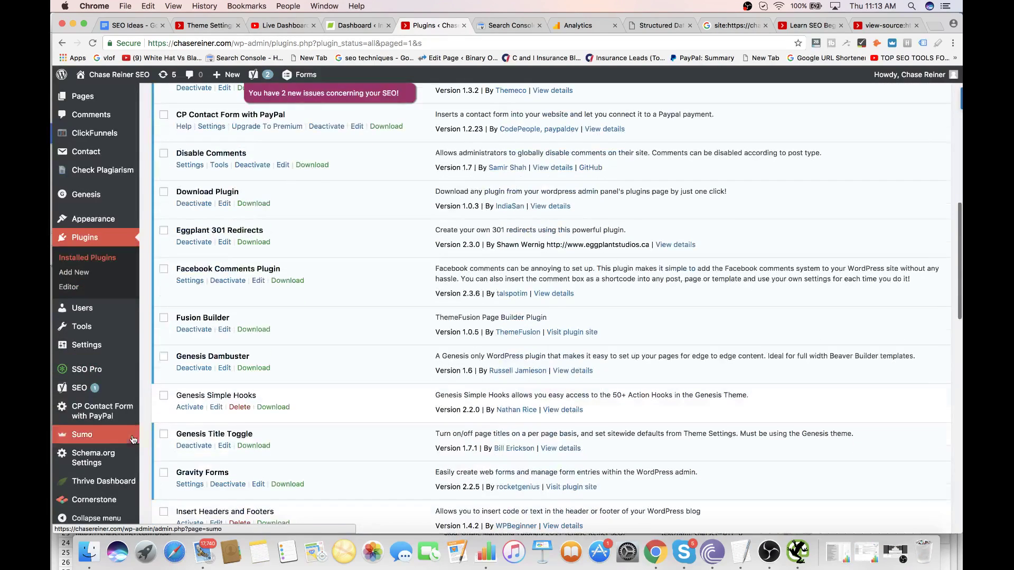
mouse_move(105, 389)
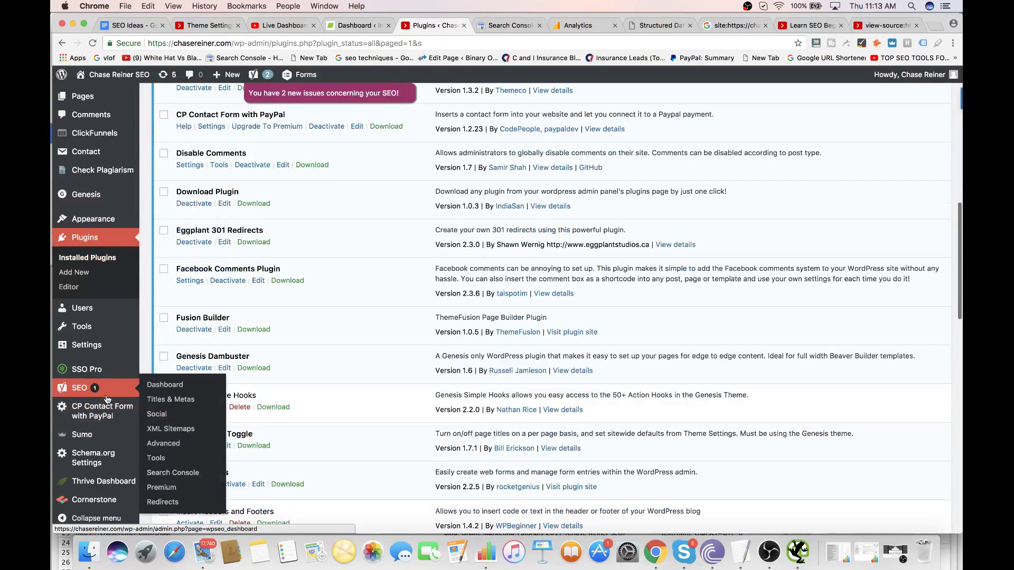
left_click(211, 404)
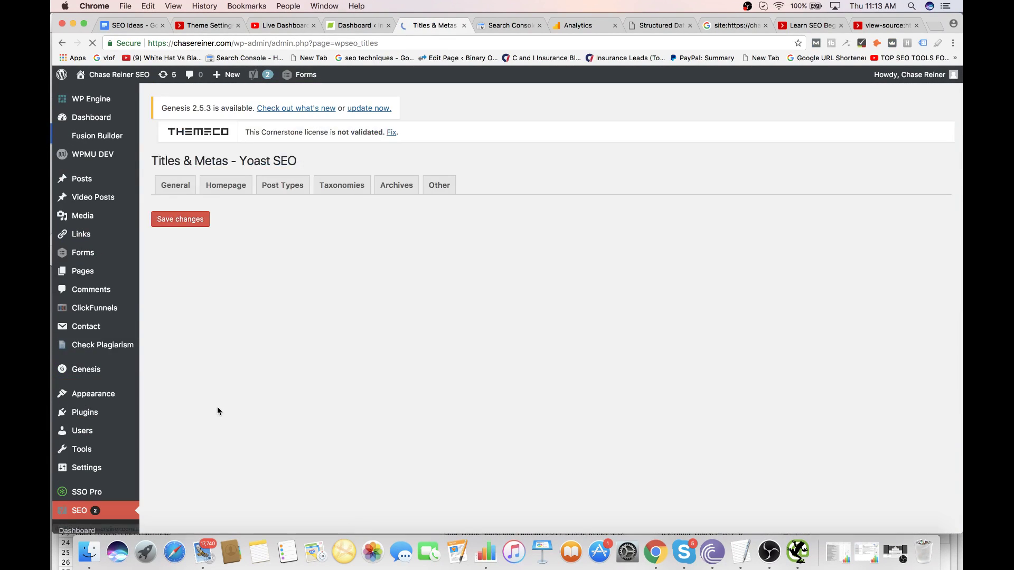
left_click(452, 194)
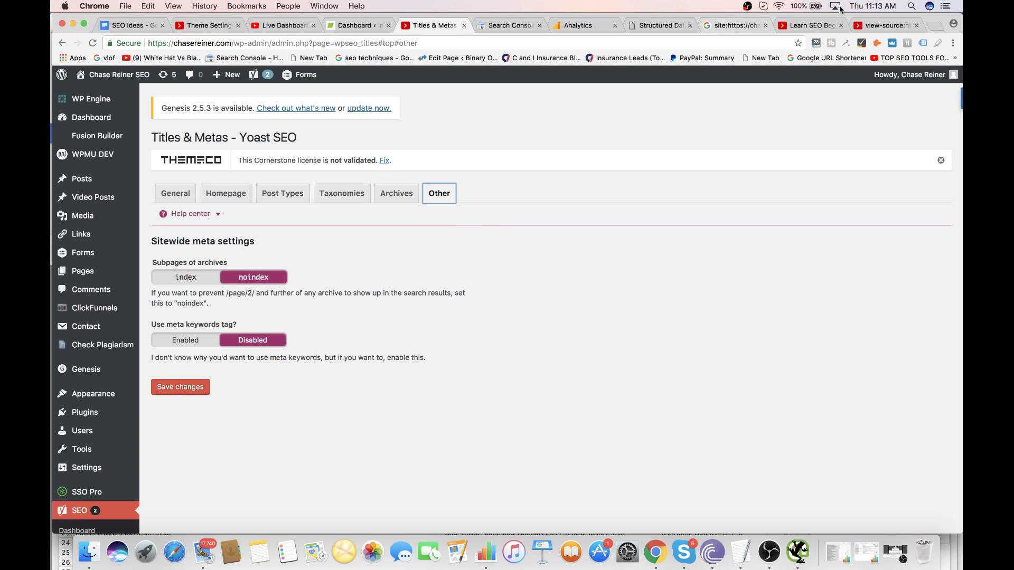
- Load chasereiner.com/page/6/, search its source code for "noind", and close the source view
left_click(827, 21)
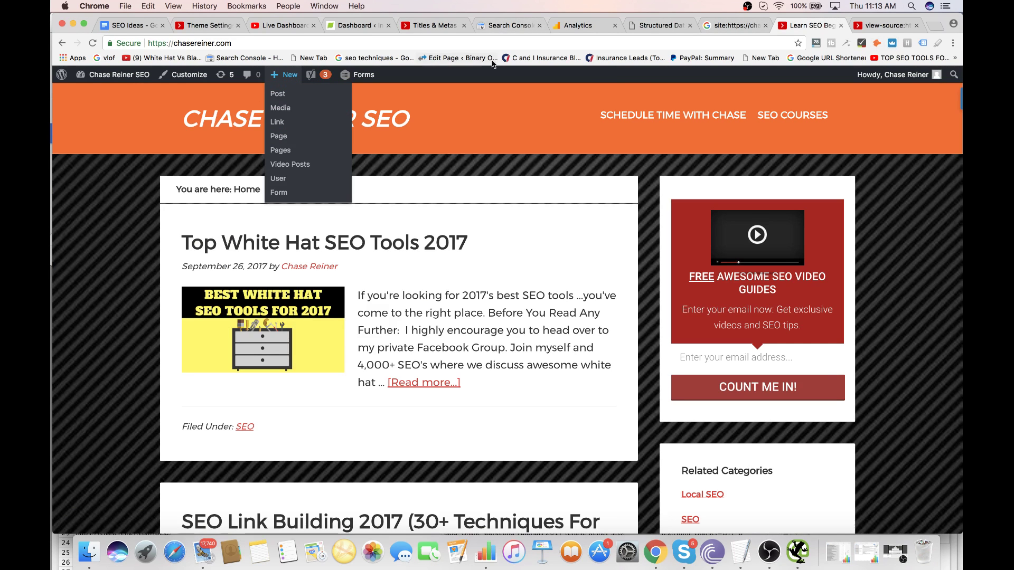
left_click(571, 47)
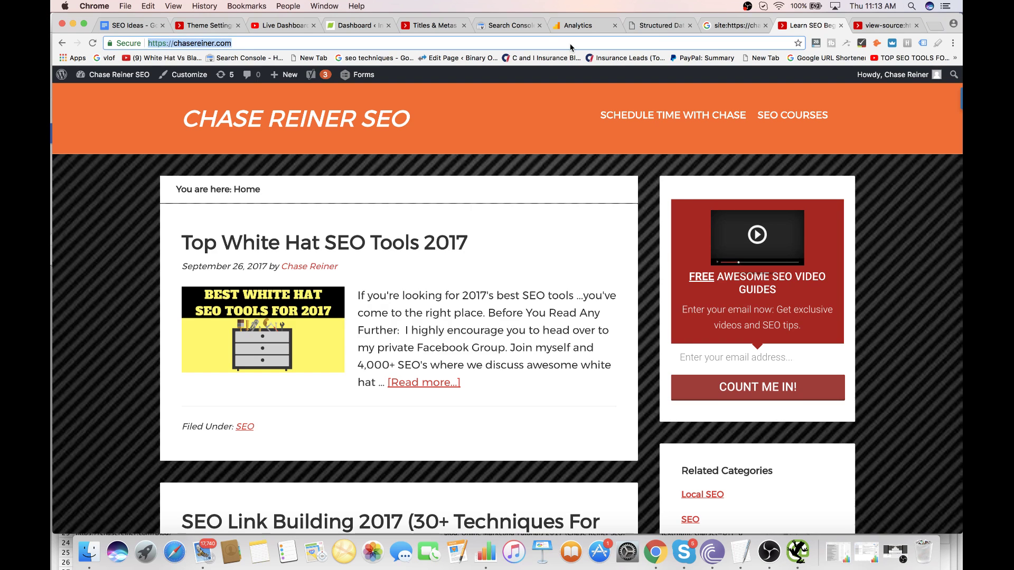
type("https://chasereiner.com/page/6/")
key("Return")
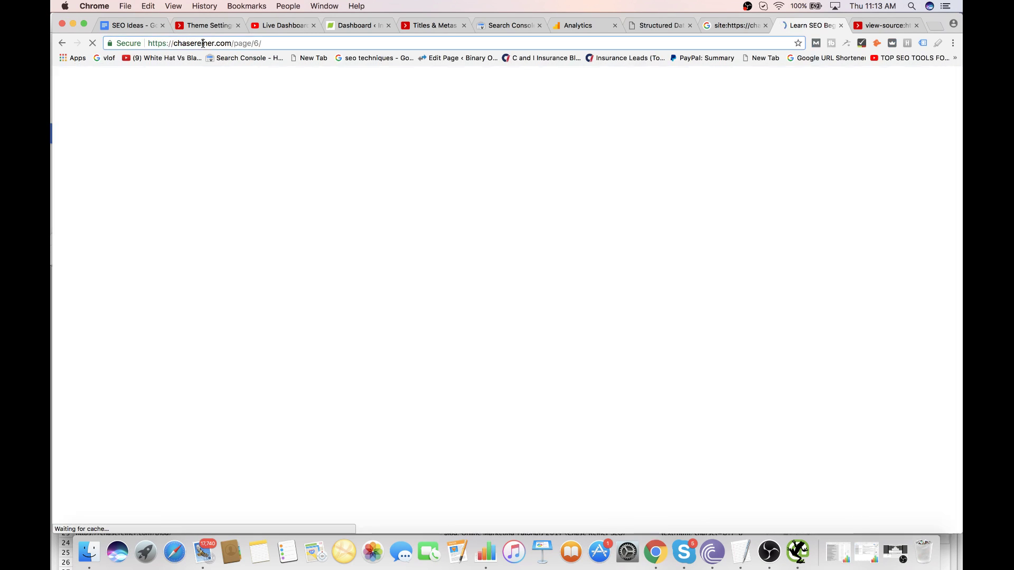
left_click(221, 40)
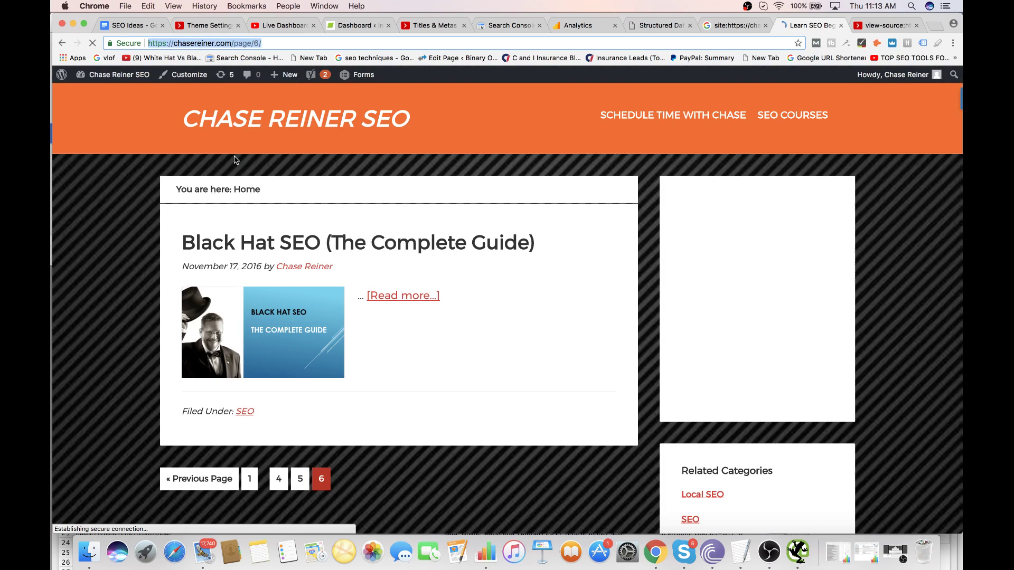
right_click(123, 193)
left_click(170, 286)
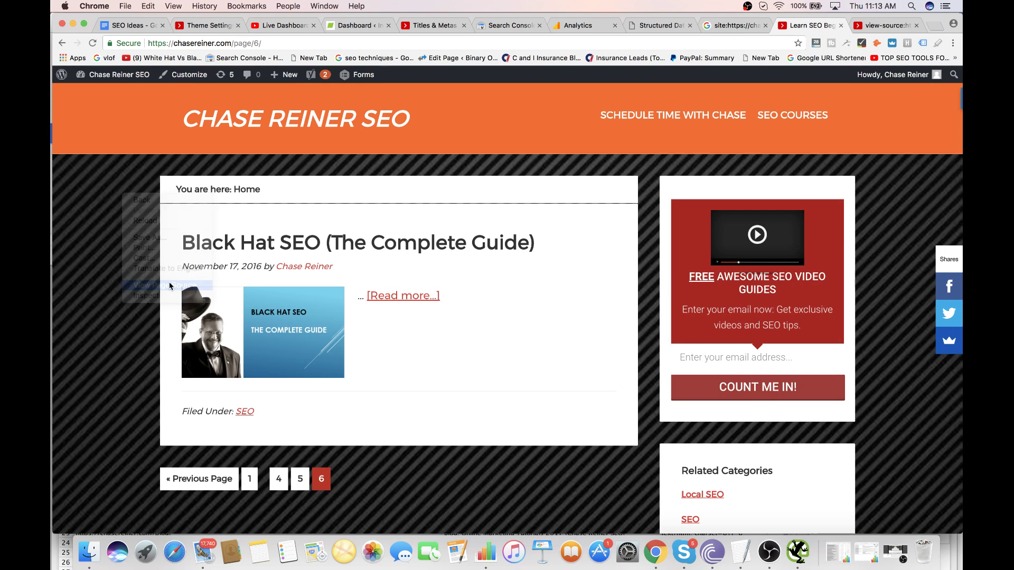
key("super+f")
type("noind")
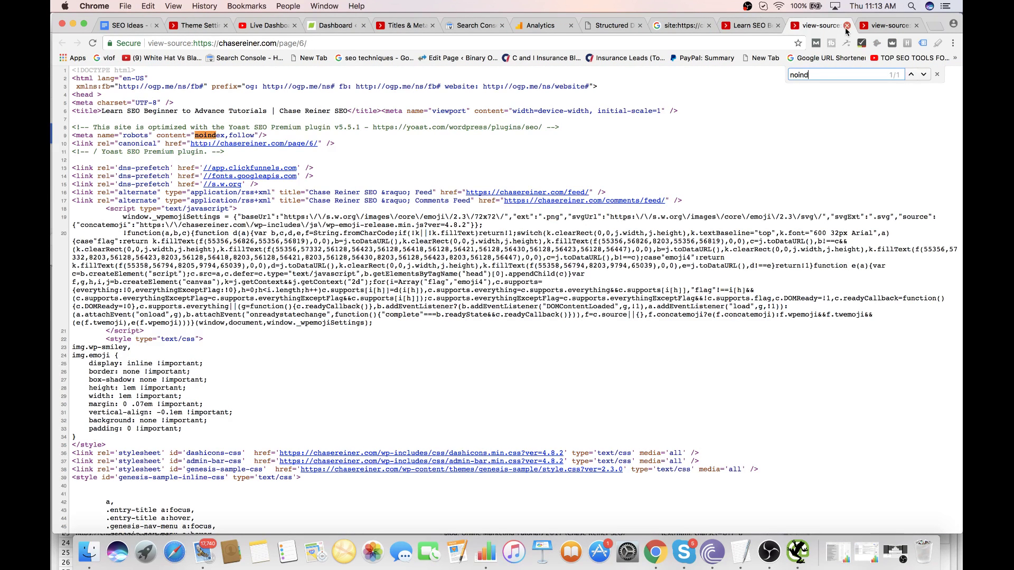
left_click(847, 26)
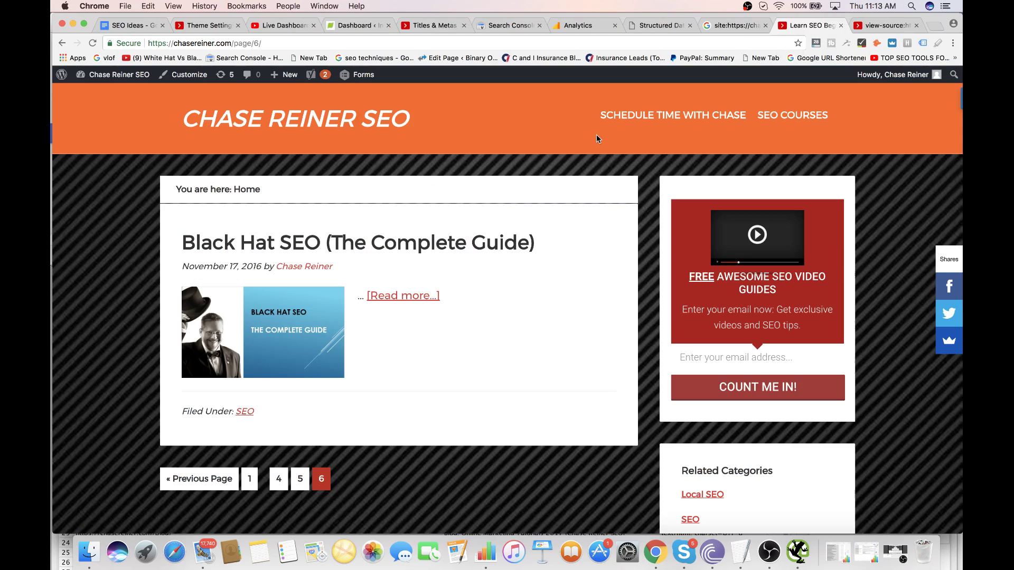
- Load the blog archive's sixth page at chasereiner.com/blog/page/6/
left_click(234, 44)
left_click(233, 43)
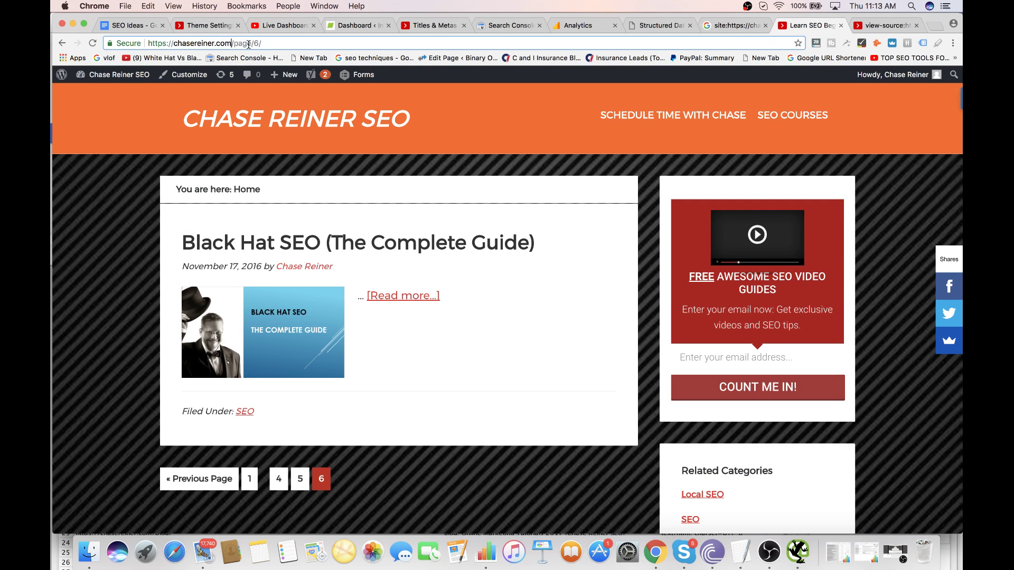
type("/blog")
key("Return")
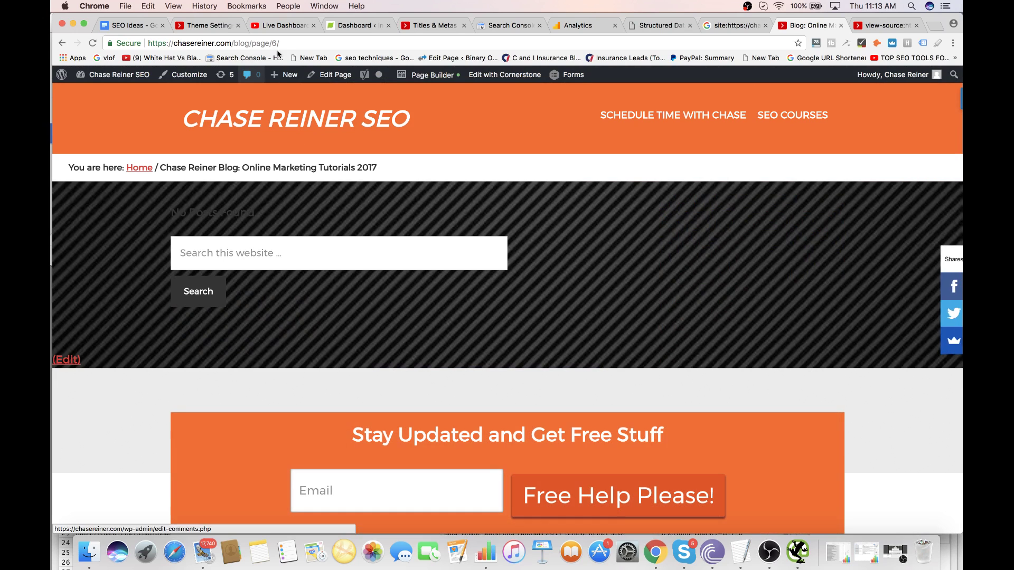
- Change the blog archive address to its second page, chasereiner.com/blog/page/2/, and load it
left_click(280, 43)
left_click(280, 43)
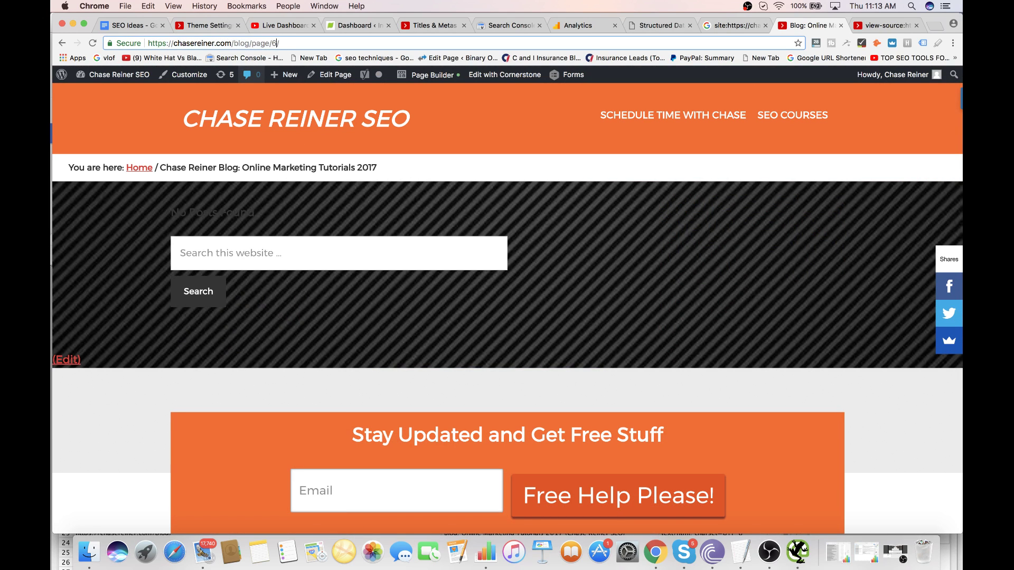
key("BackSpace")
key("BackSpace")
type("2")
key("Return")
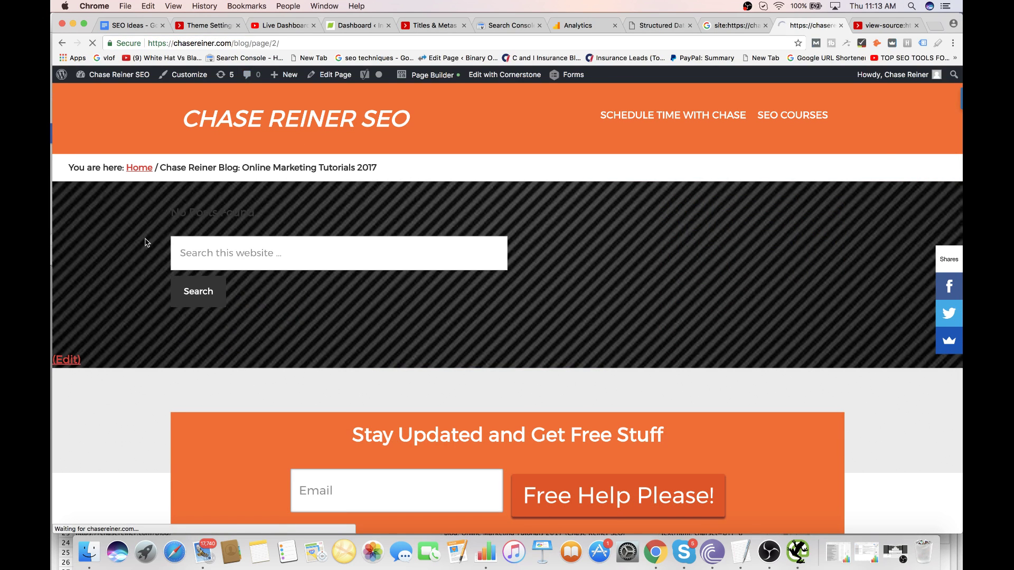
- Search the source code of /blog/page/2/ for "noind" and return to the page
right_click(153, 236)
left_click(204, 333)
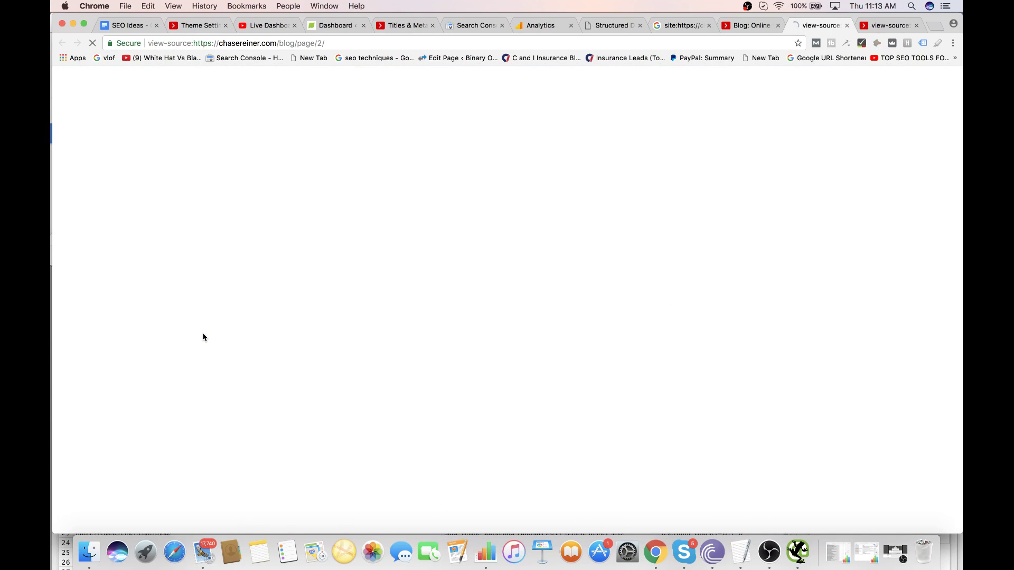
key("super+f")
type("noind")
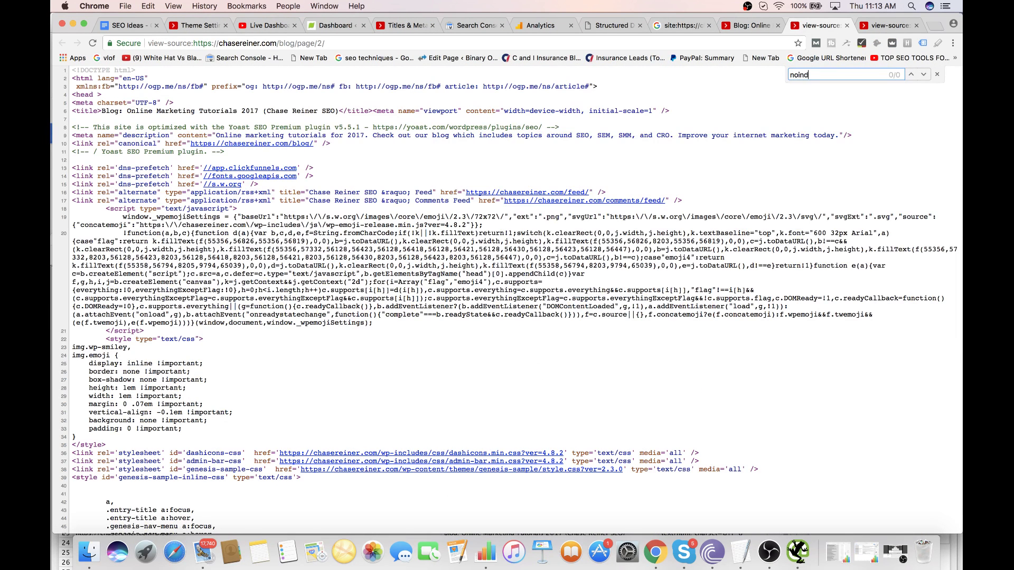
type("noio")
left_click(847, 25)
scroll(575, 188, "up", 5)
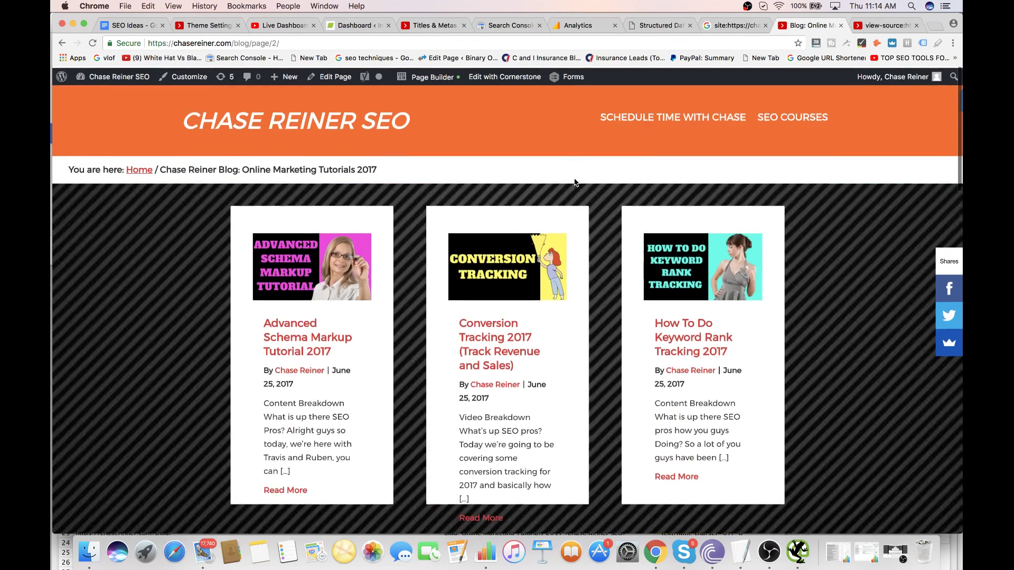
- Try to load the SEO category's second page at chasereiner.com/blog/seo/page/2/
left_click(253, 43)
left_click(252, 43)
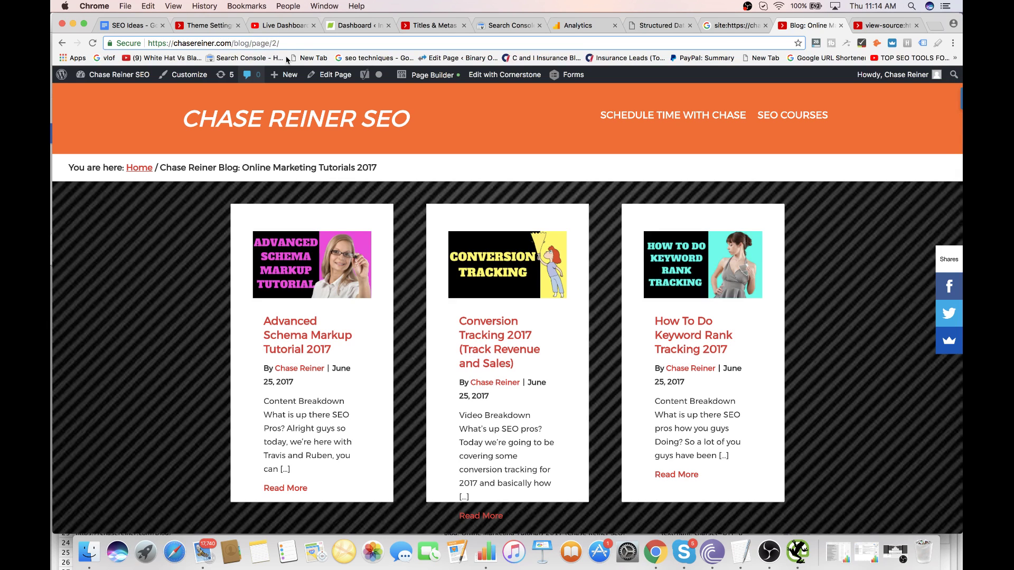
type("s")
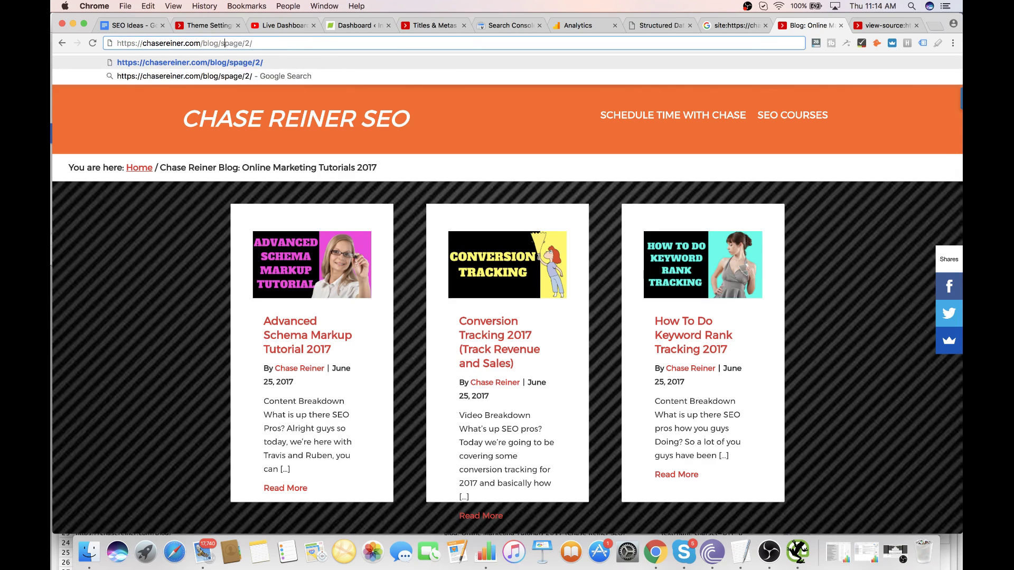
type("eo/")
key("Return")
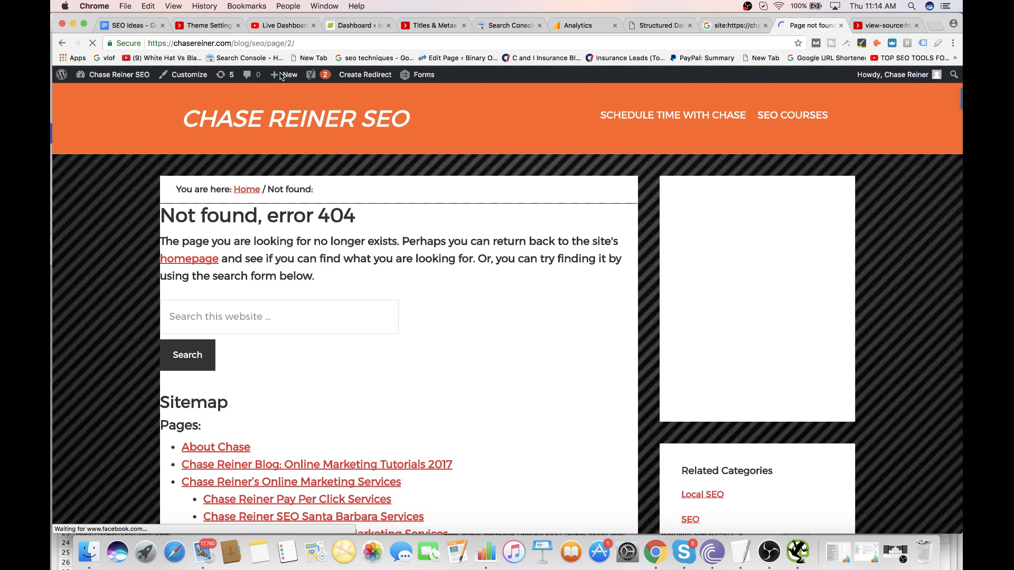
- Remove "blog" from the address to load chasereiner.com/seo/page/2/, and open that page's source code
left_click(221, 44)
key("BackSpace")
key("BackSpace")
key("BackSpace")
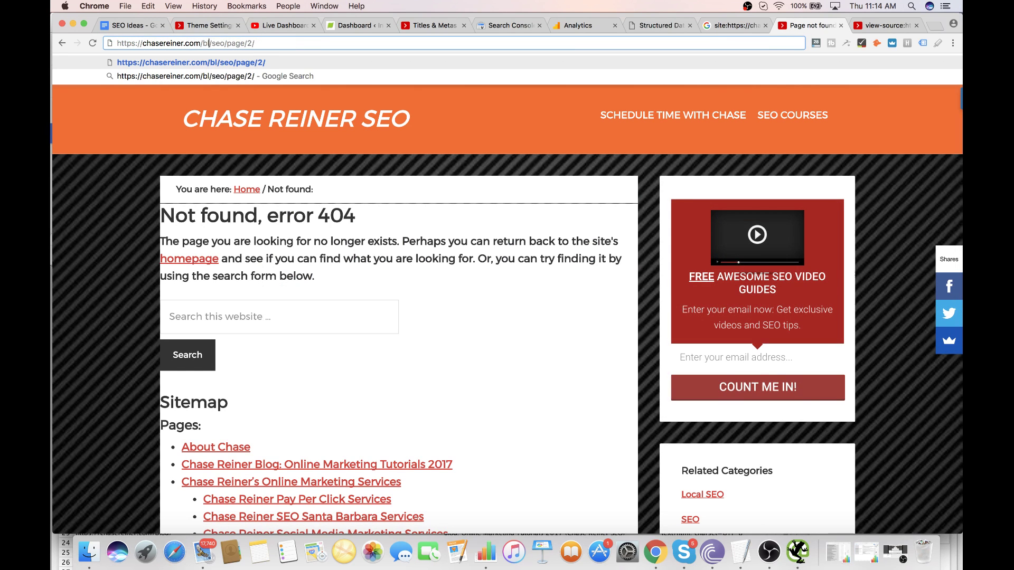
key("BackSpace")
key("BackSpace")
key("Return")
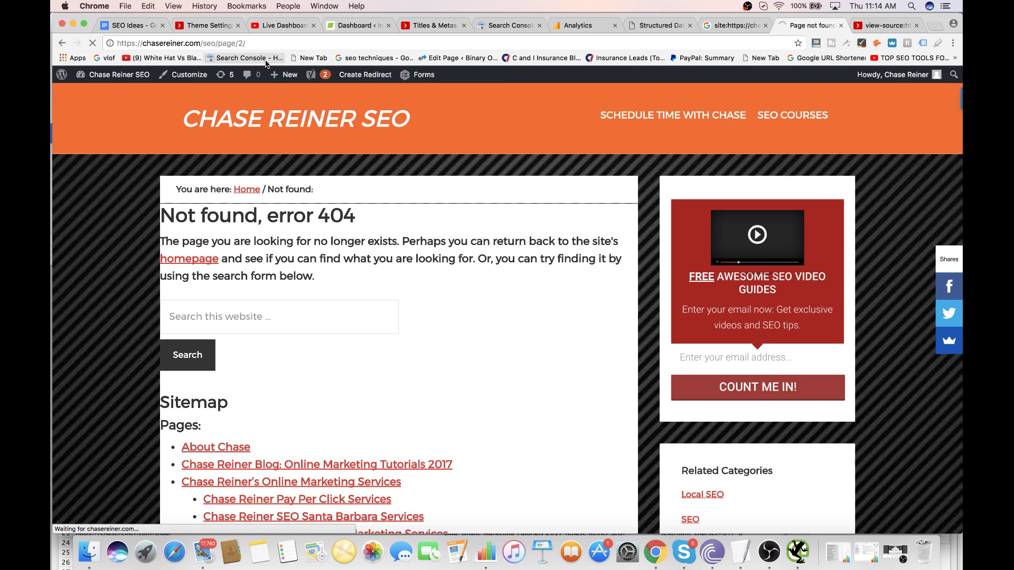
right_click(143, 232)
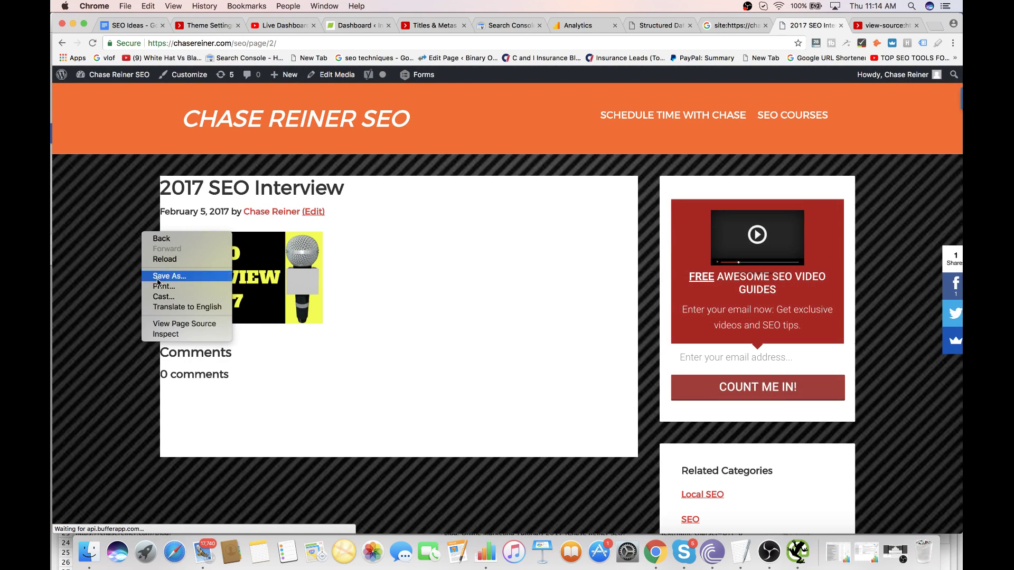
left_click(182, 324)
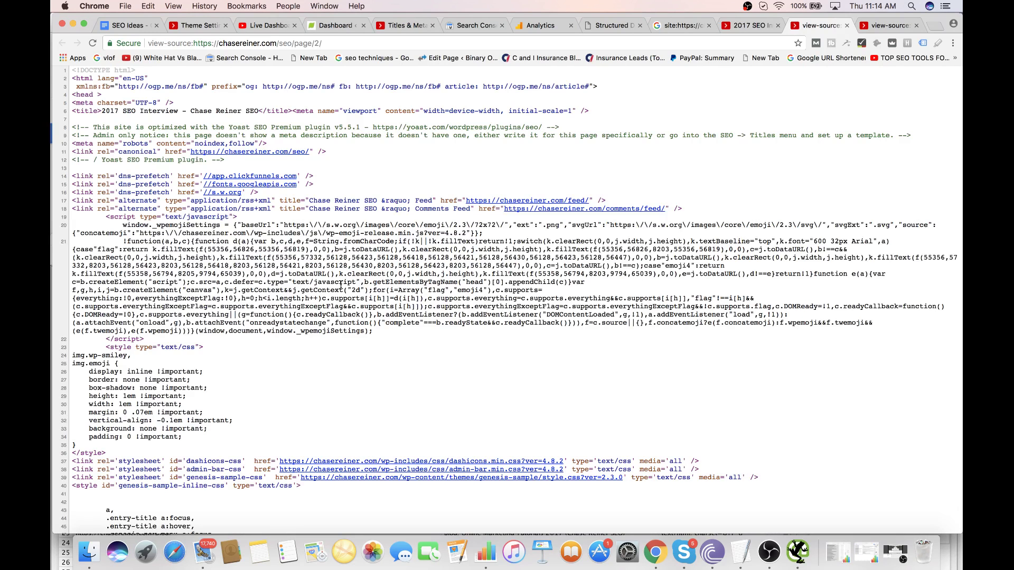
- Leave the source view, go to the chasereiner.com home page and open the second page of its post list
key("super+f")
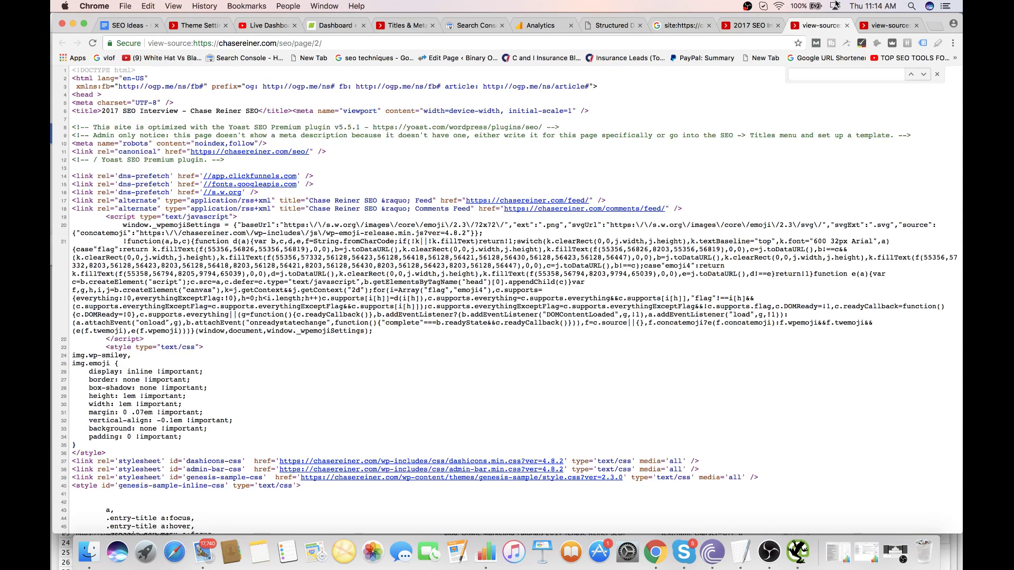
left_click(848, 25)
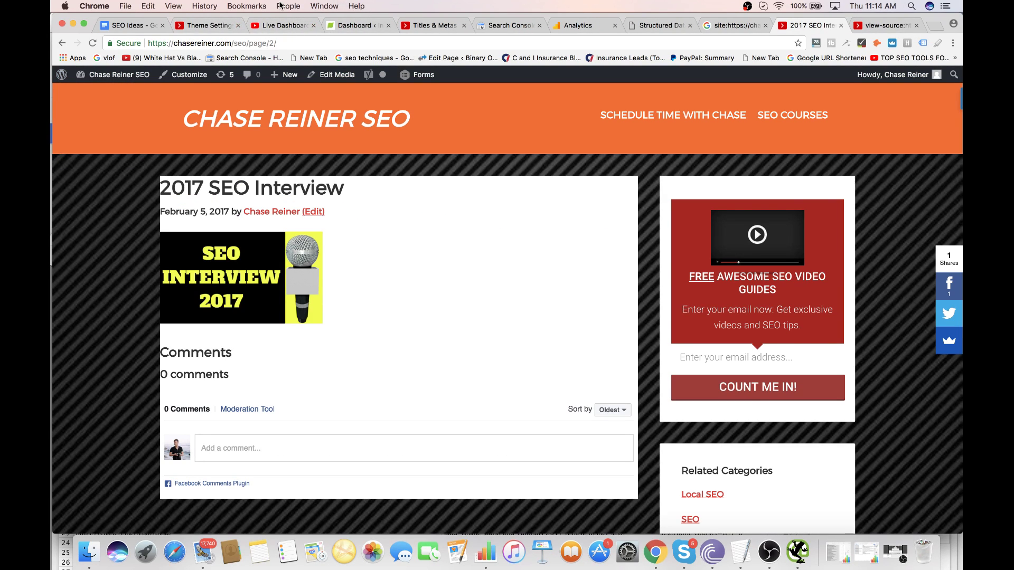
left_click(336, 126)
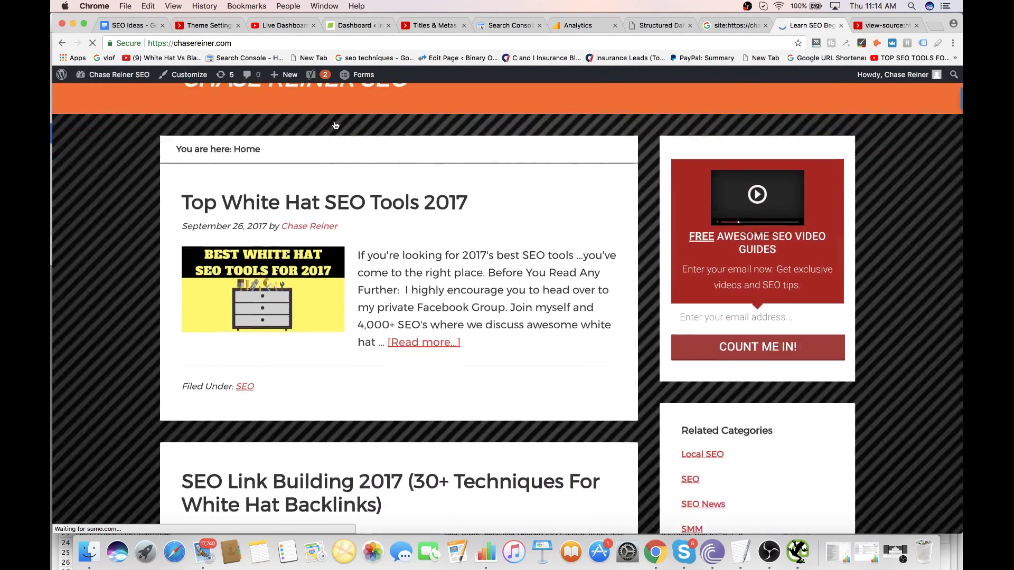
scroll(348, 192, "down", 20)
scroll(349, 196, "up", 6)
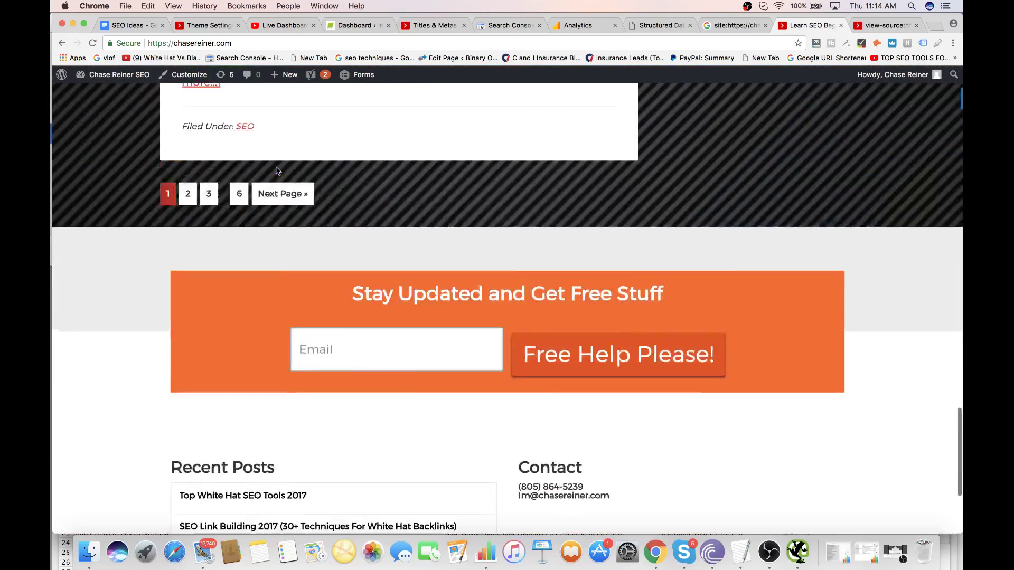
left_click(189, 269)
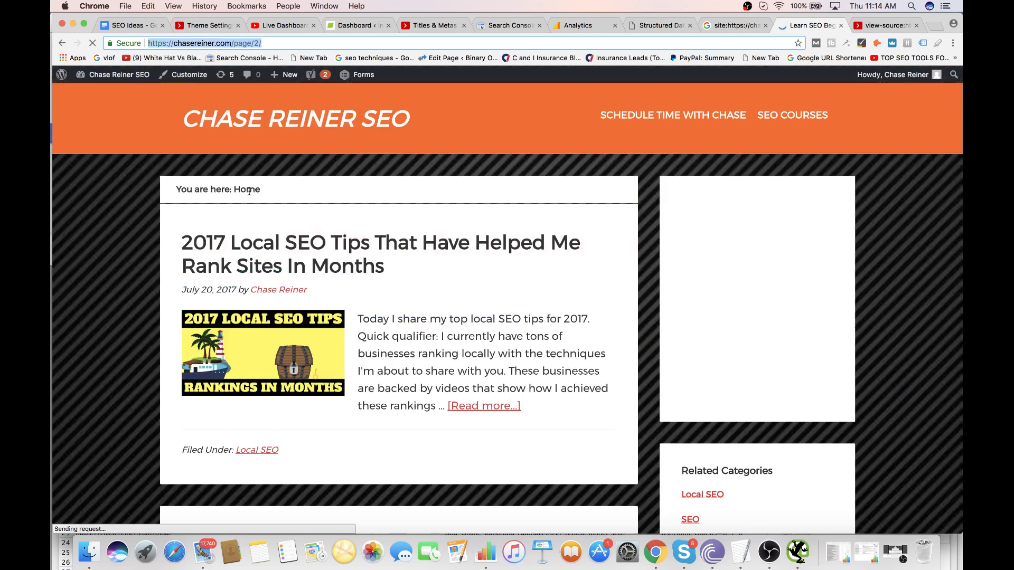
- Search the source code of chasereiner.com/page/2/ for "noind" and return to the page
right_click(158, 238)
left_click(185, 331)
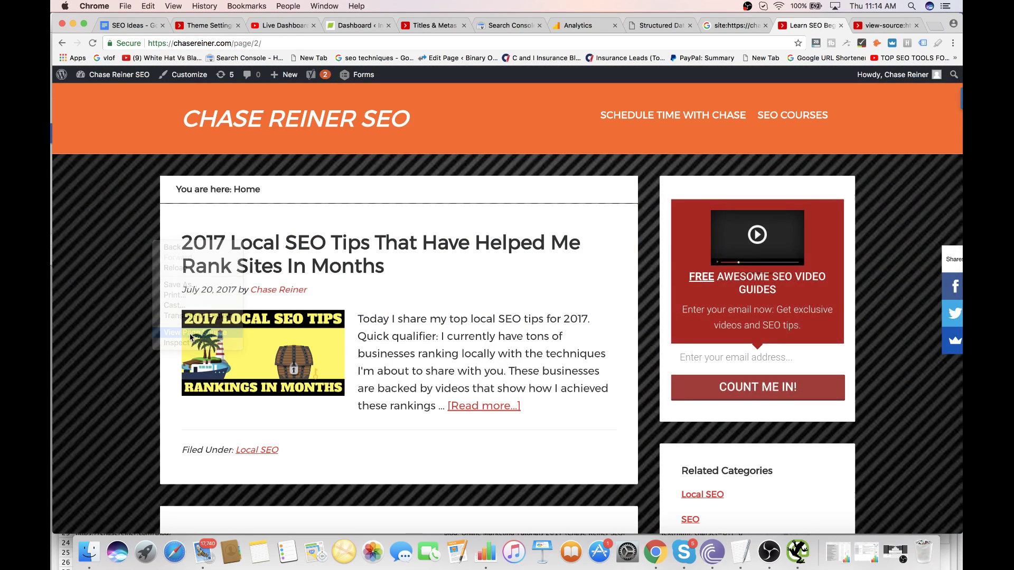
key("super+f")
type("noind")
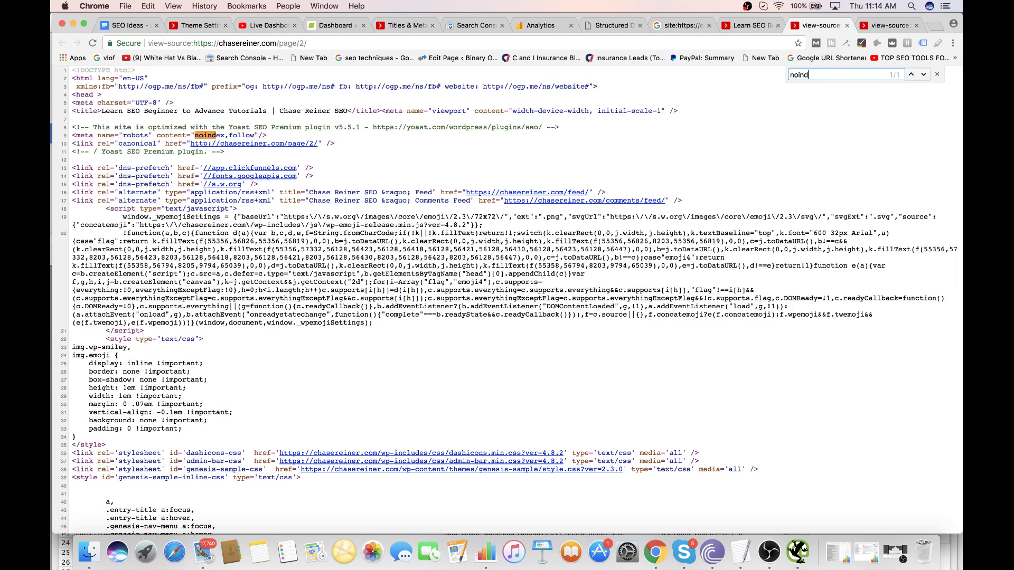
left_click(848, 25)
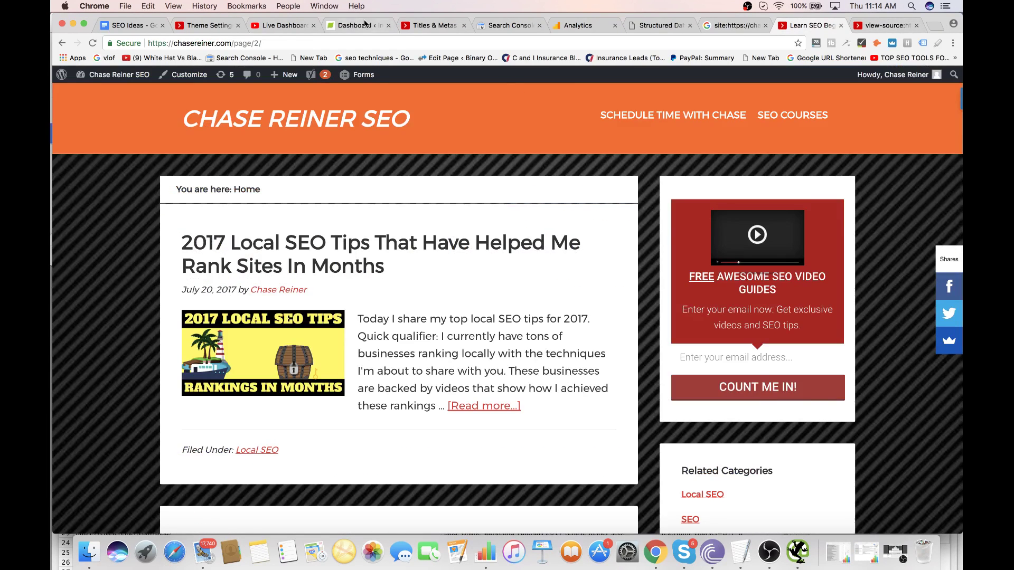
- Find the blog page titled "Online Marketing Tutorials 2017" in the WordPress Pages list and move it to the trash
left_click(219, 25)
scroll(128, 392, "up", 1)
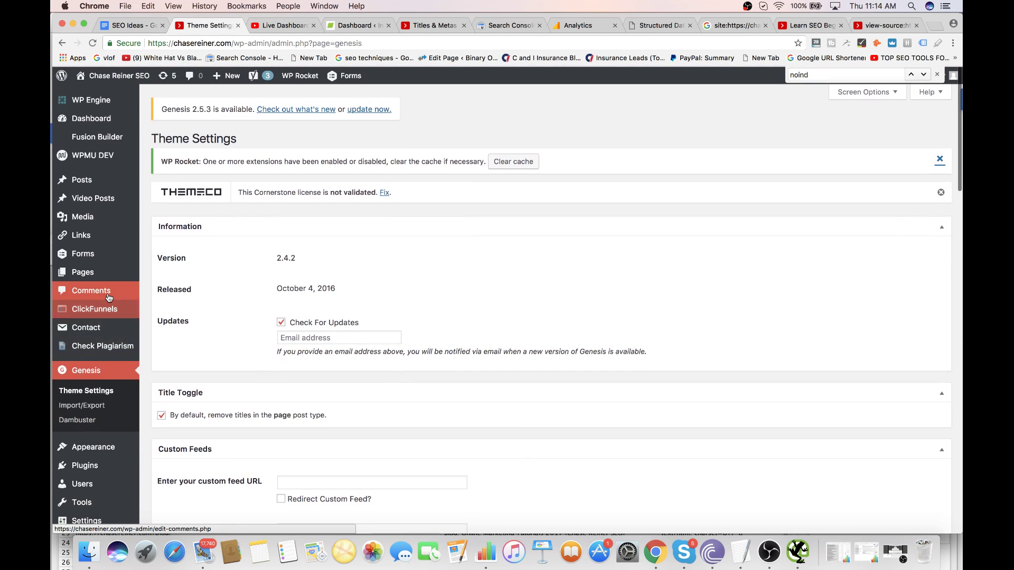
left_click(133, 278)
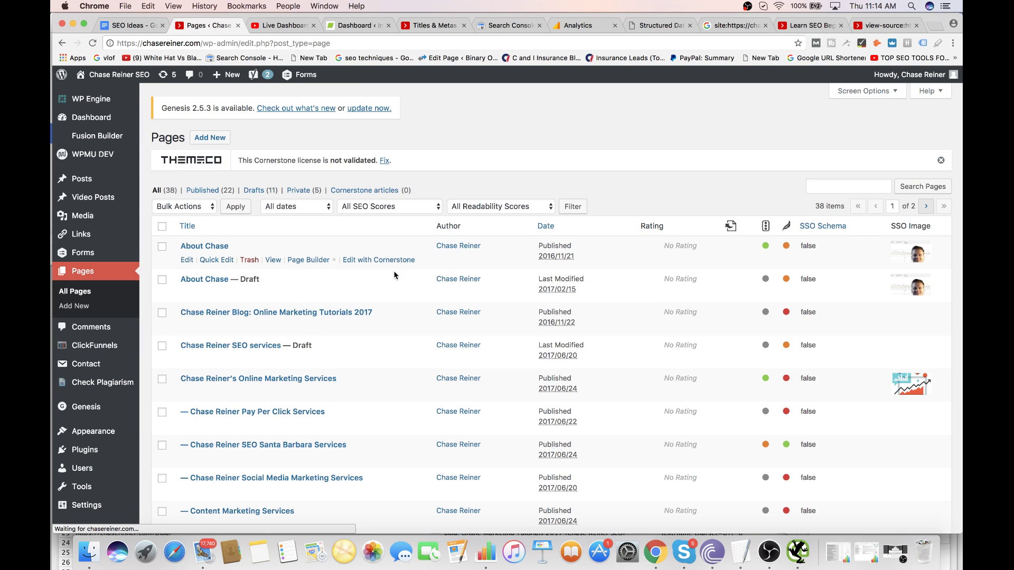
key("super+f")
type("blog")
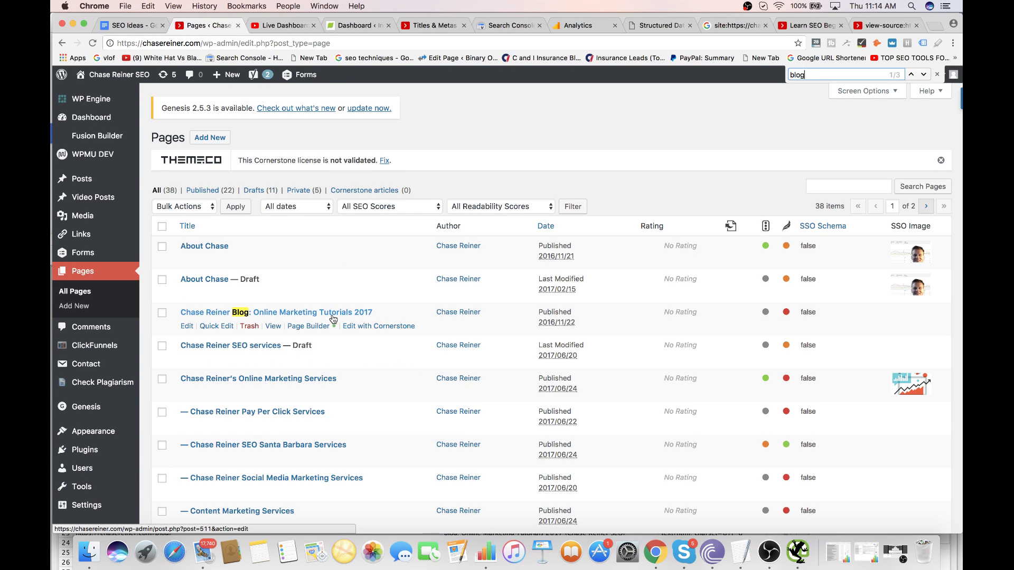
left_click(162, 313)
left_click(250, 326)
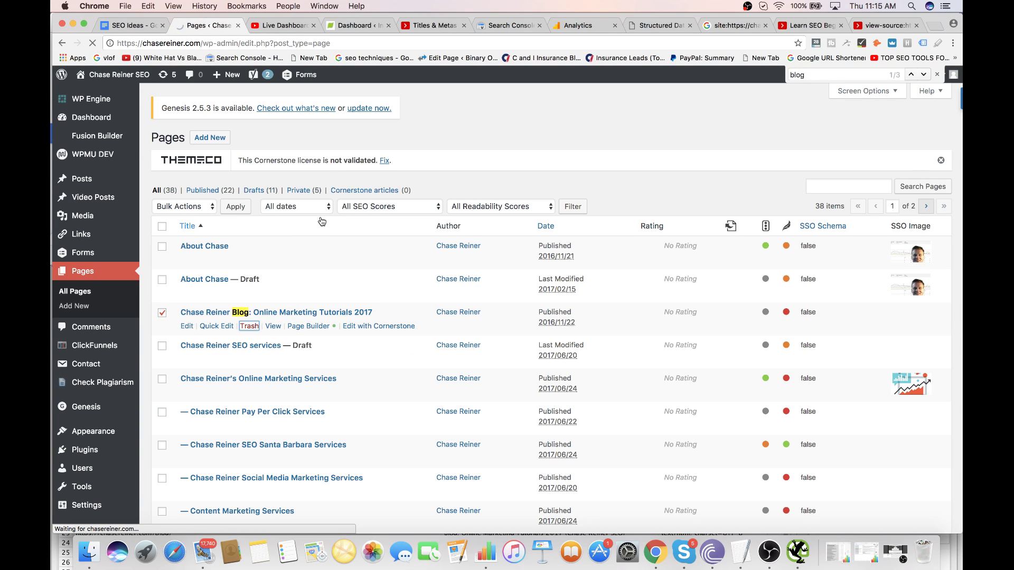
- Redirect the trashed /blog/ address to "/" through the Yoast SEO notice
scroll(259, 295, "down", 1)
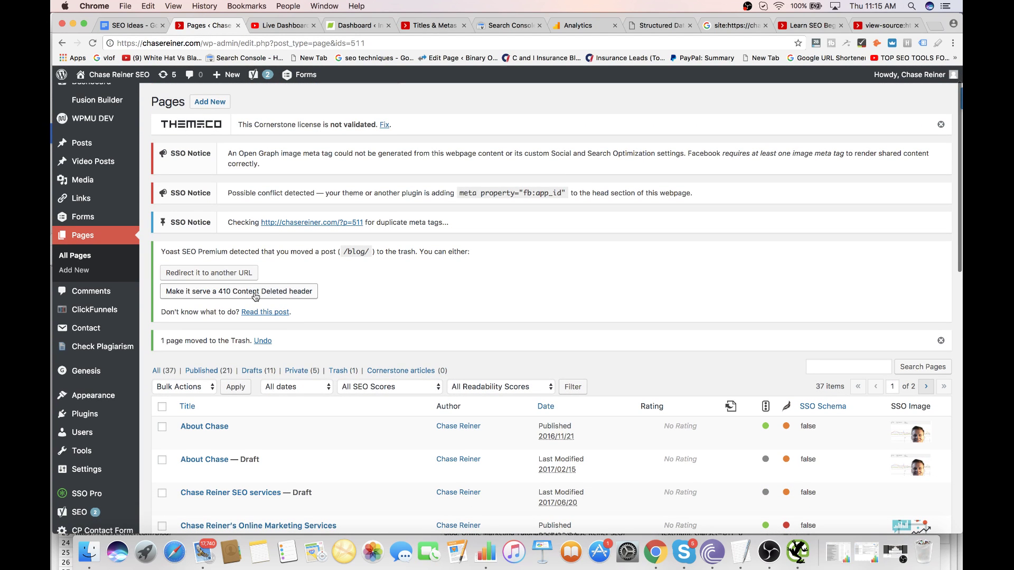
left_click(252, 275)
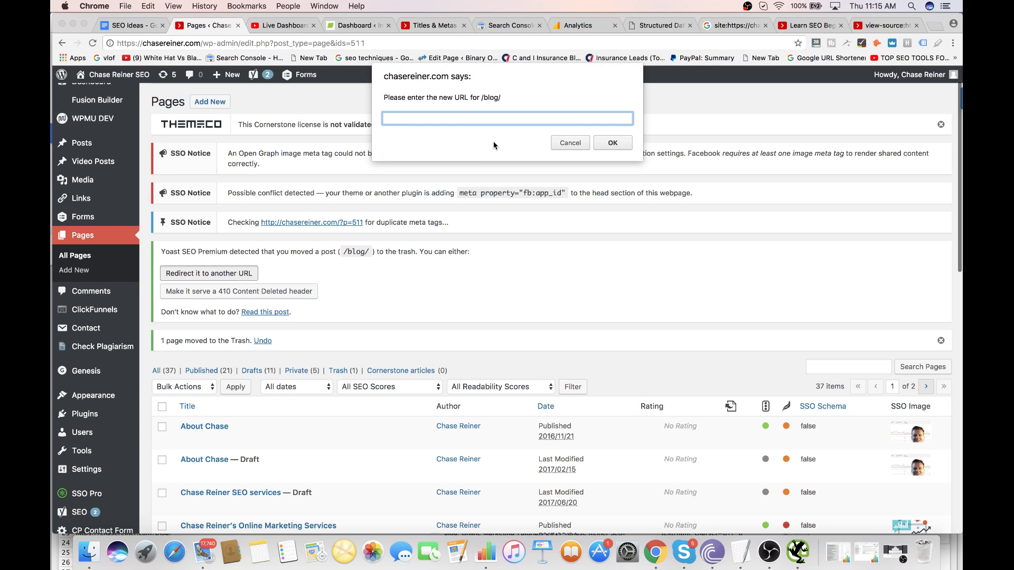
type("/")
key("Return")
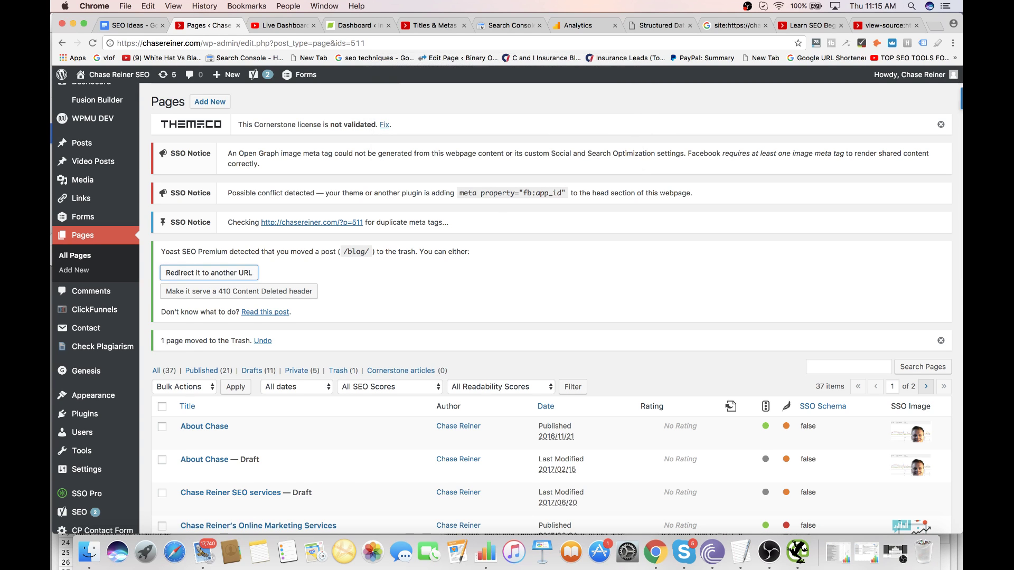
scroll(442, 225, "down", 2)
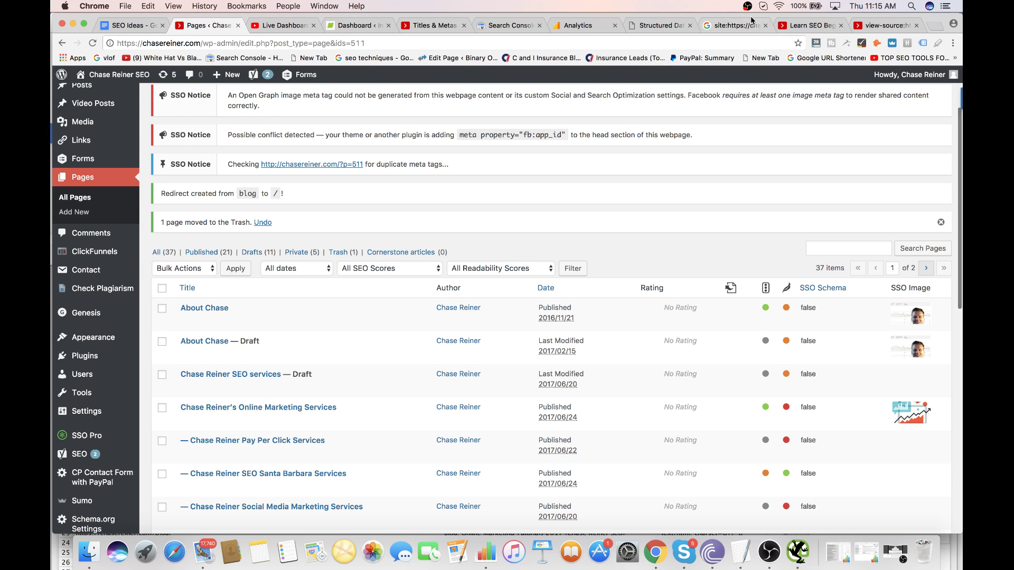
- Test the redirect by loading chasereiner.com/blog, and close that page
left_click(814, 29)
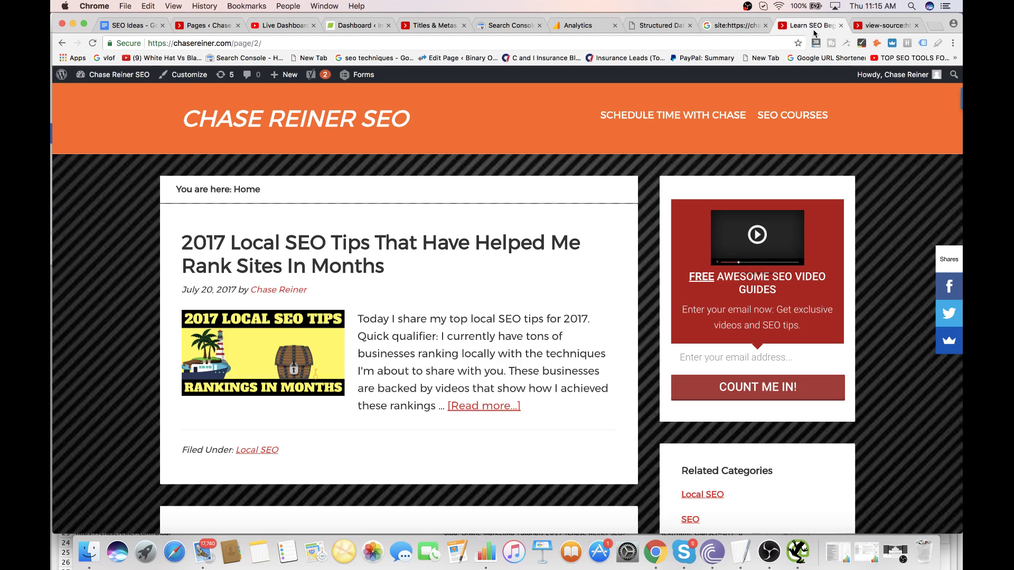
left_click(389, 44)
left_click(232, 44)
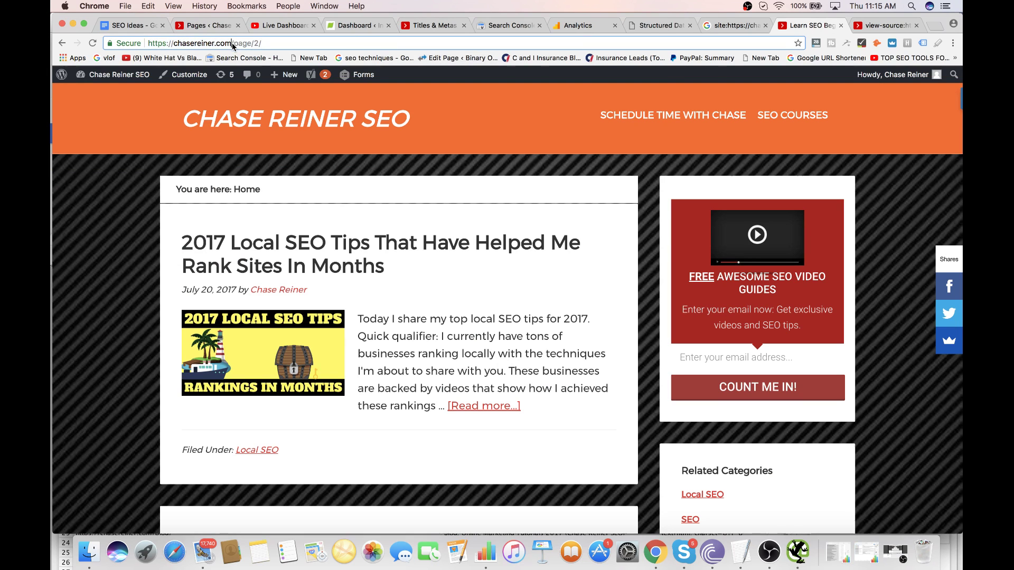
type("/blog")
key("Return")
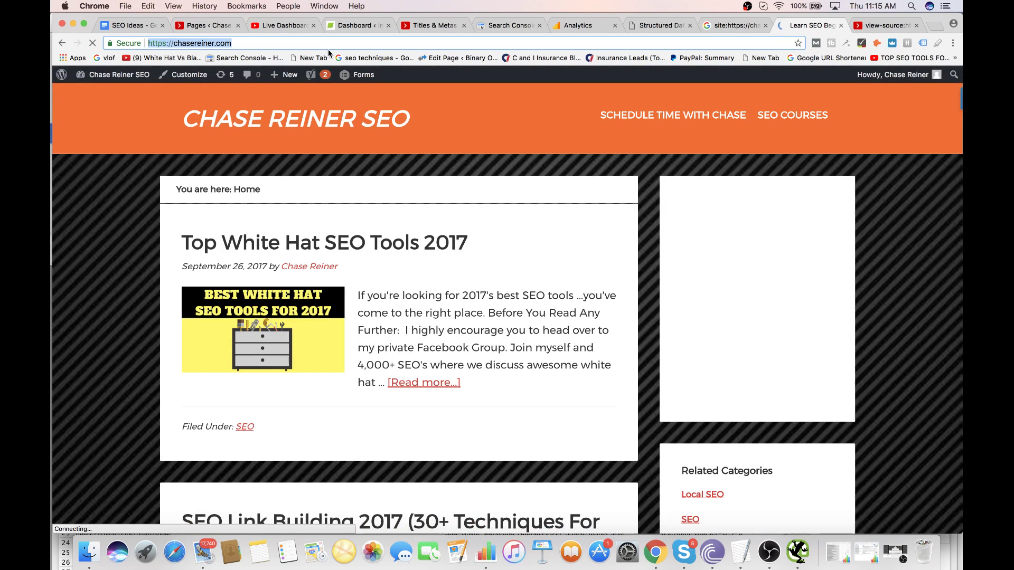
left_click(667, 41)
left_click(841, 25)
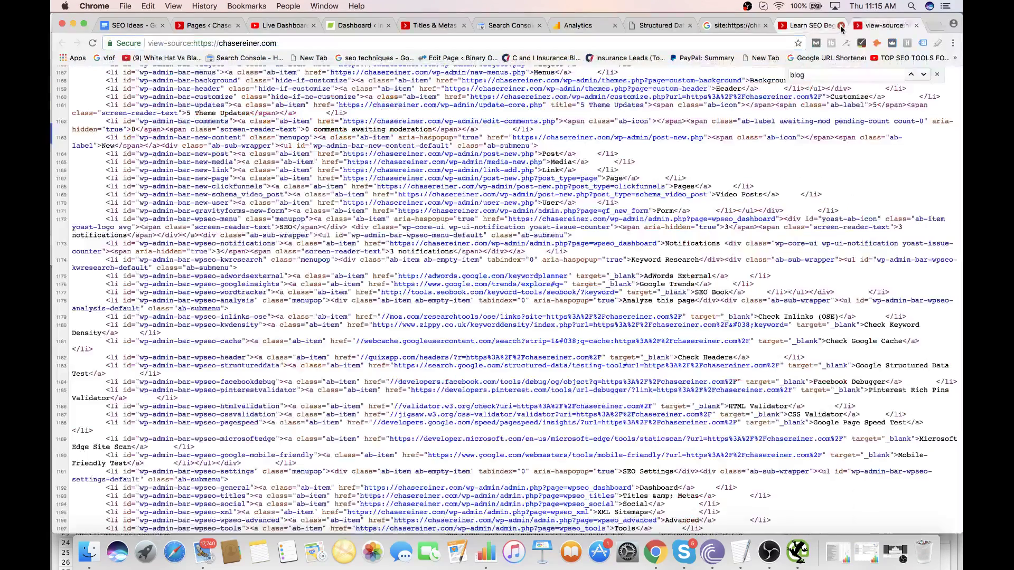
- Check the YouTube live chat and look through the remaining entries in the WordPress Pages list
left_click(307, 26)
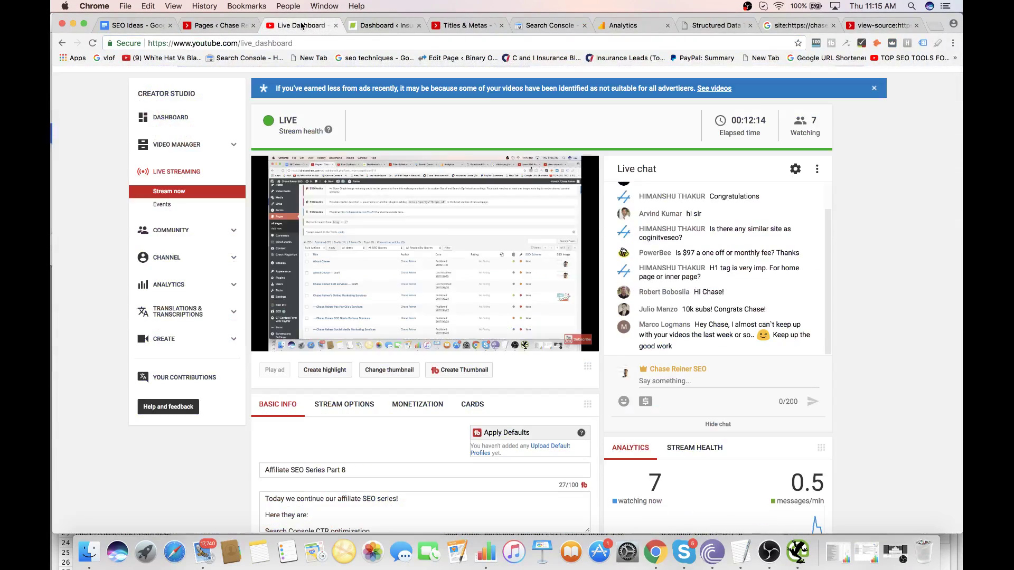
left_click(236, 24)
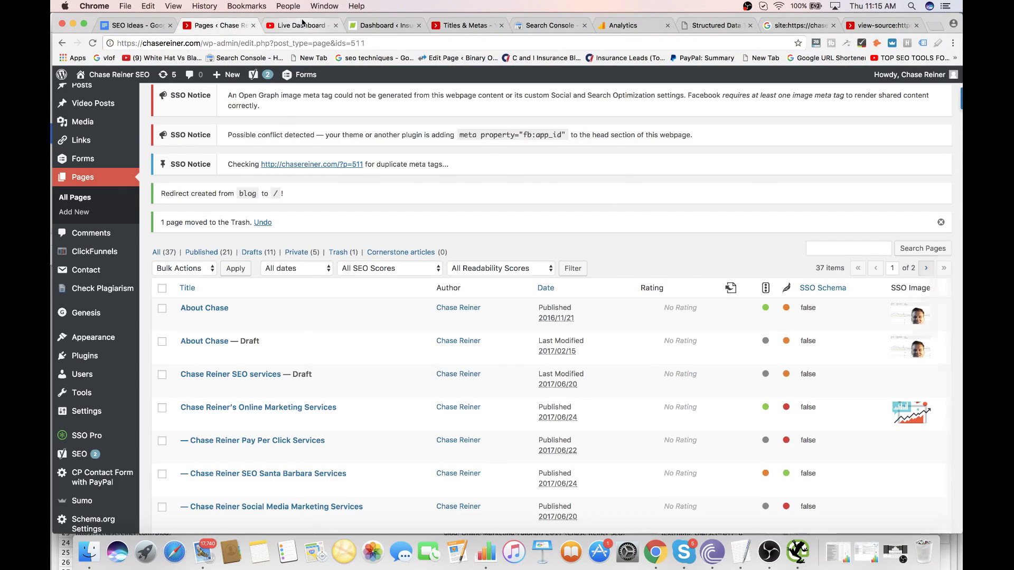
left_click(316, 26)
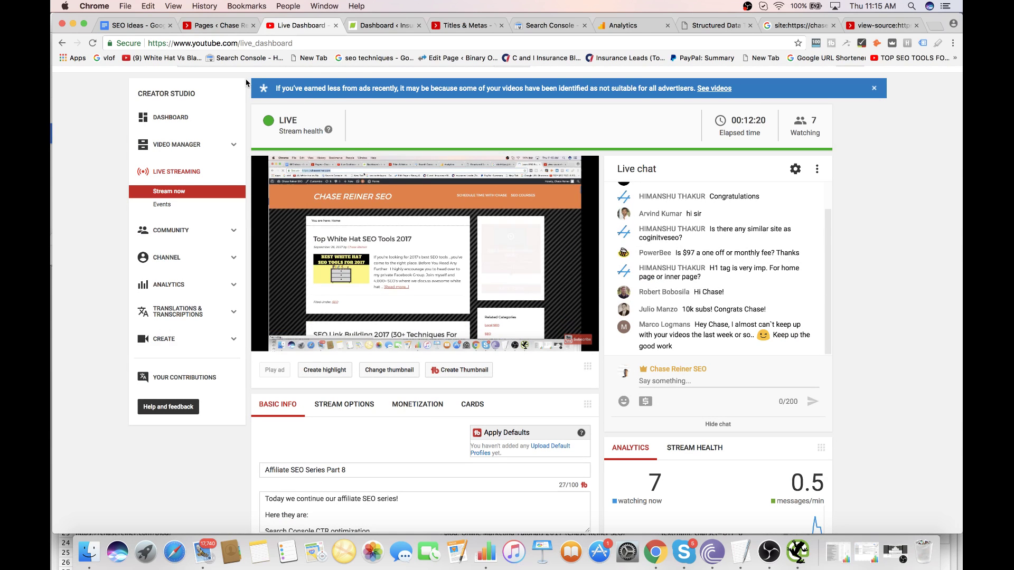
left_click(221, 25)
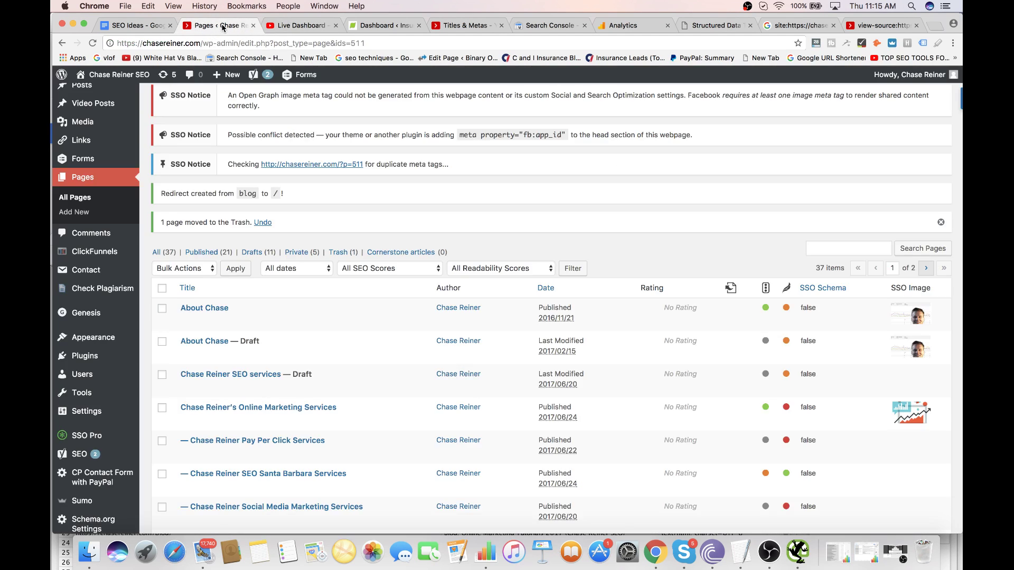
scroll(241, 300, "down", 10)
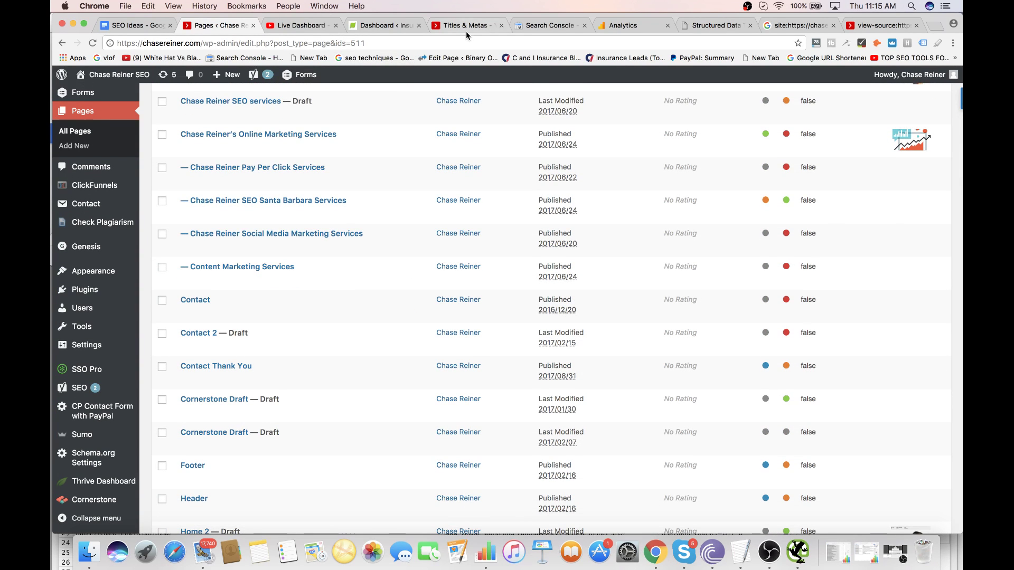
scroll(333, 263, "down", 5)
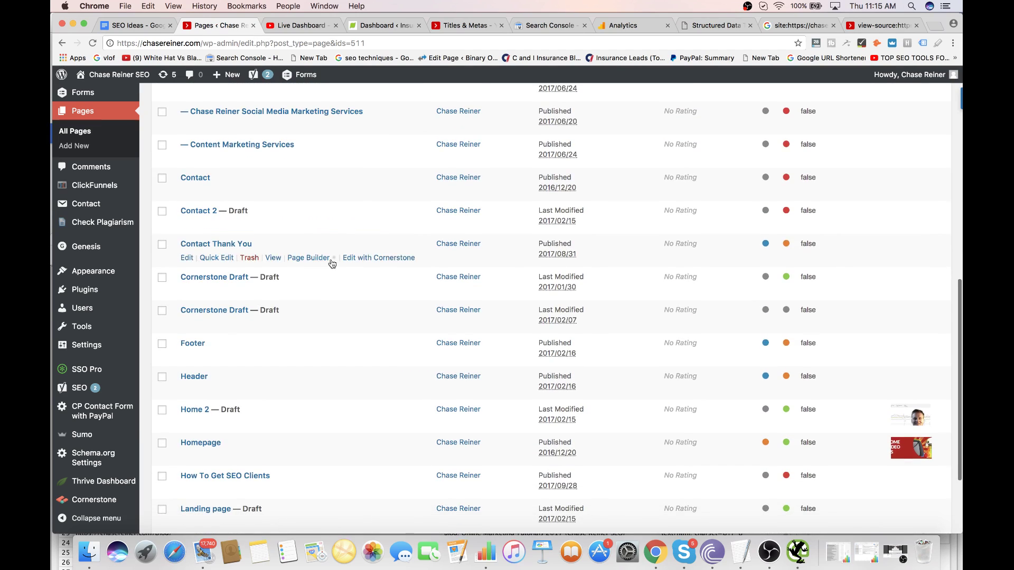
scroll(357, 200, "down", 5)
scroll(356, 200, "up", 20)
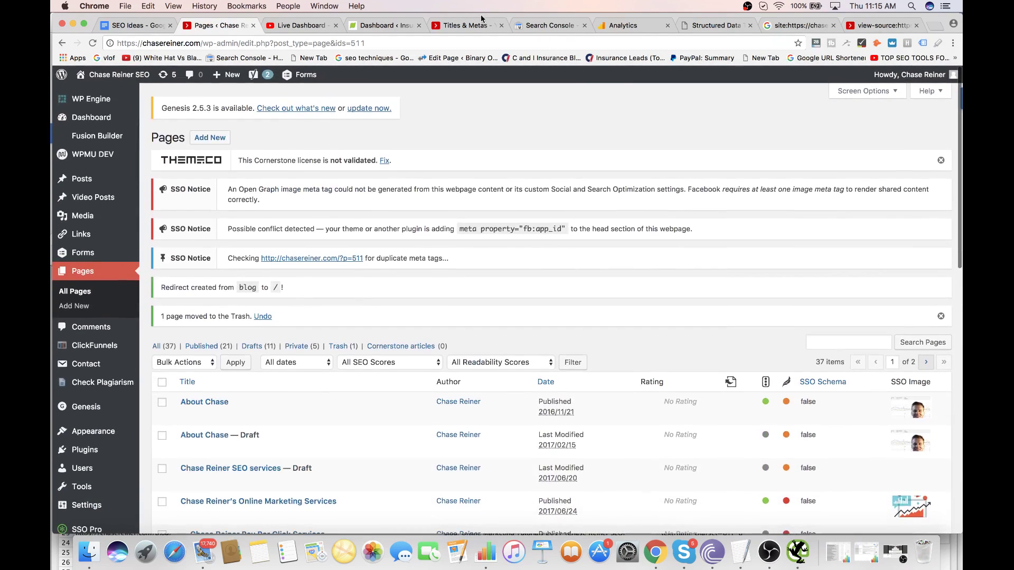
left_click(301, 25)
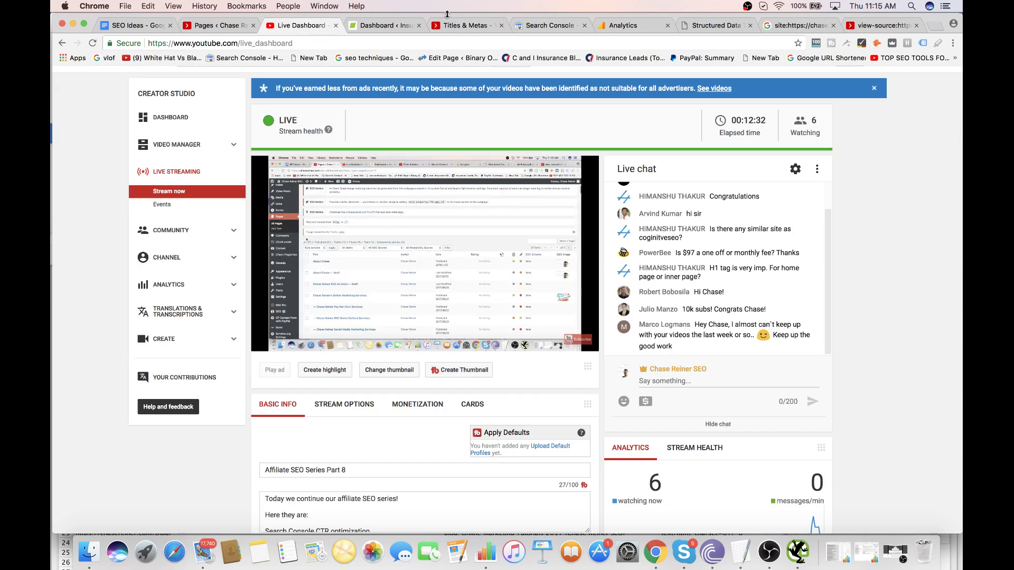
left_click(452, 26)
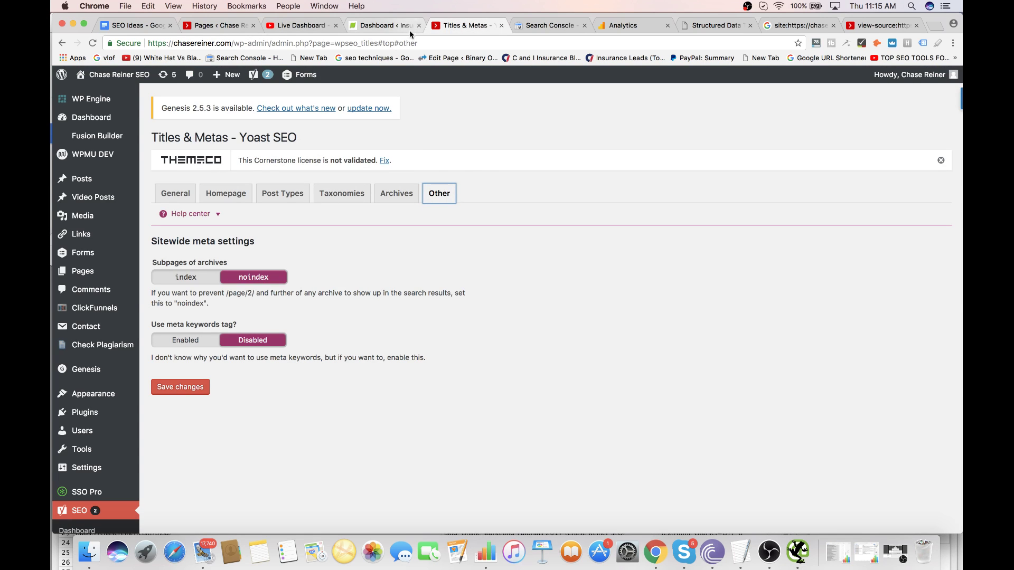
left_click(401, 24)
left_click(449, 27)
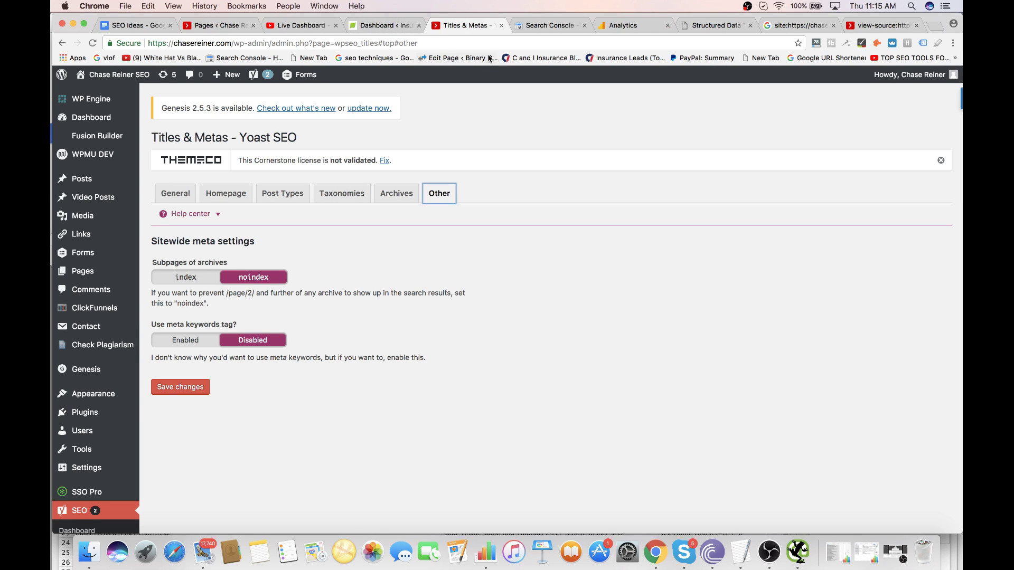
left_click(380, 25)
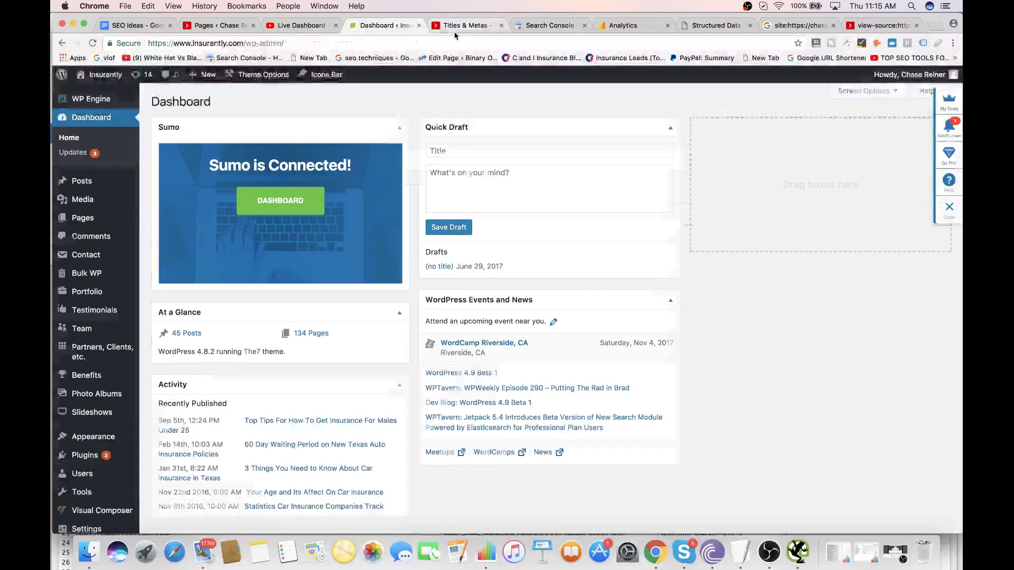
left_click(460, 25)
left_click(387, 25)
left_click(458, 26)
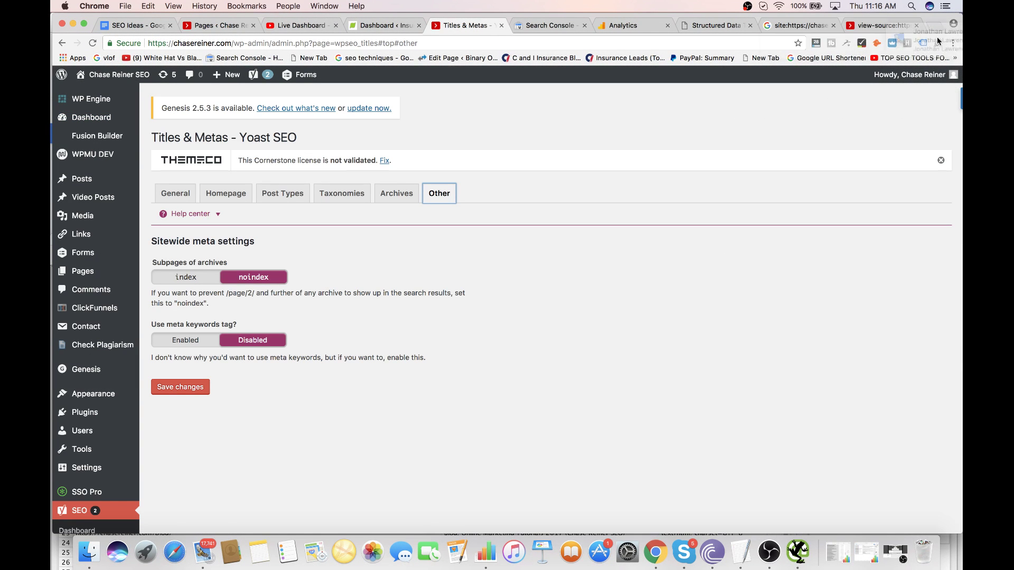
- Group the Search Console Search Analytics report by pages, set its dates to the last 90 days, and examine the page list
left_click(546, 25)
left_click(280, 183)
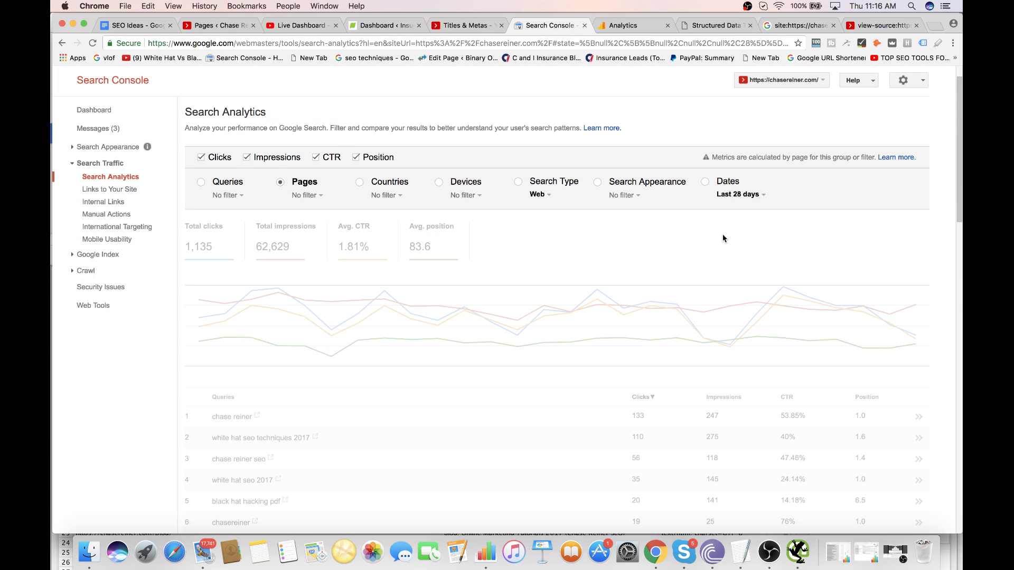
left_click(739, 195)
mouse_move(747, 210)
left_click(679, 243)
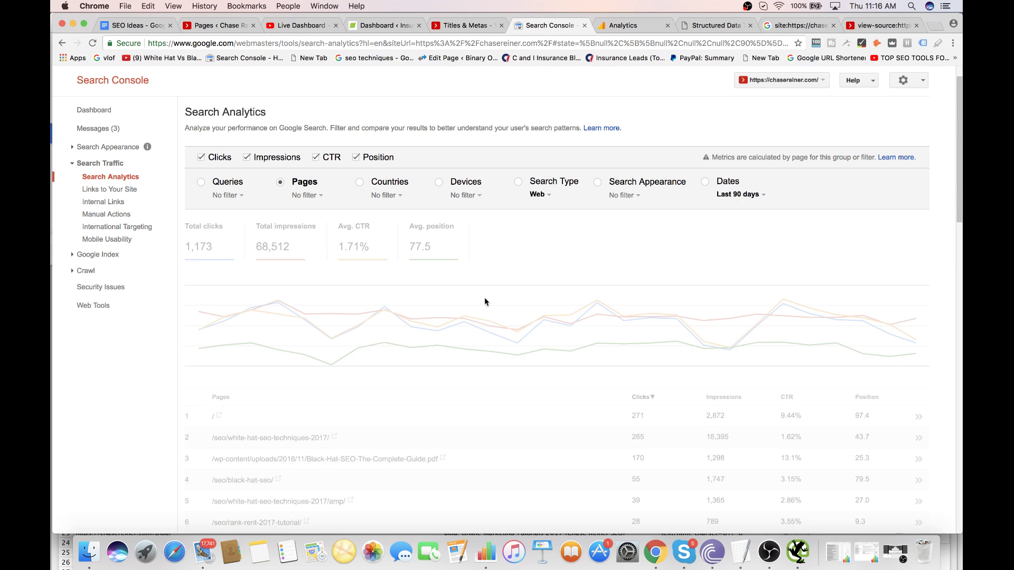
scroll(485, 302, "down", 5)
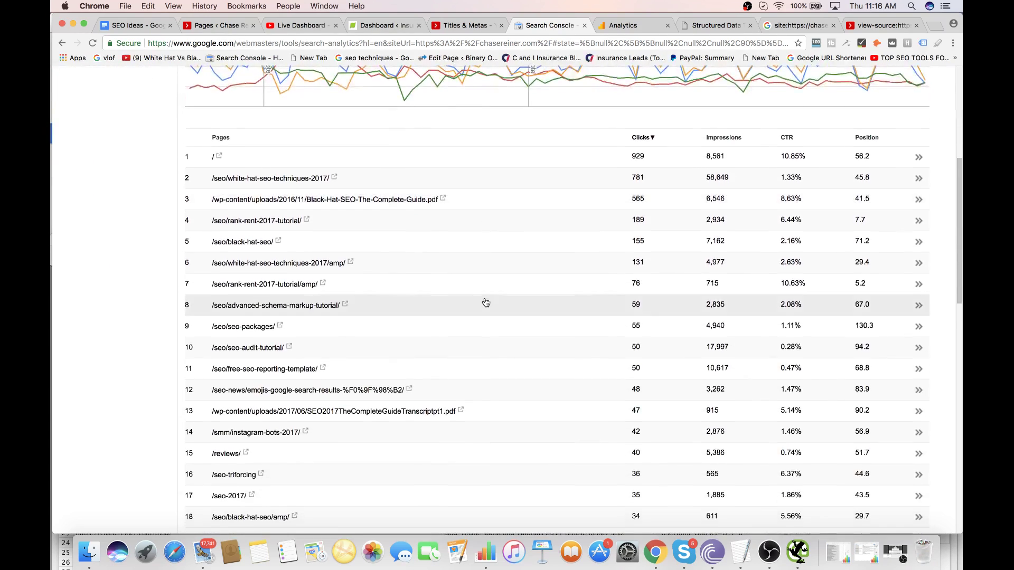
- Reset the Search Analytics dates to the last 28 days and look over the top pages
scroll(486, 302, "down", 2)
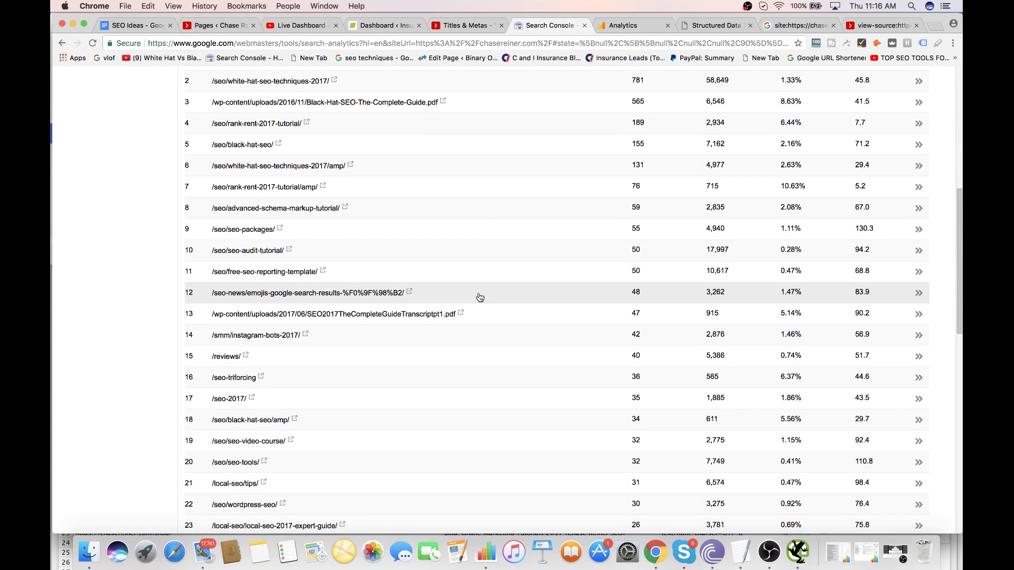
scroll(480, 297, "up", 8)
left_click(738, 229)
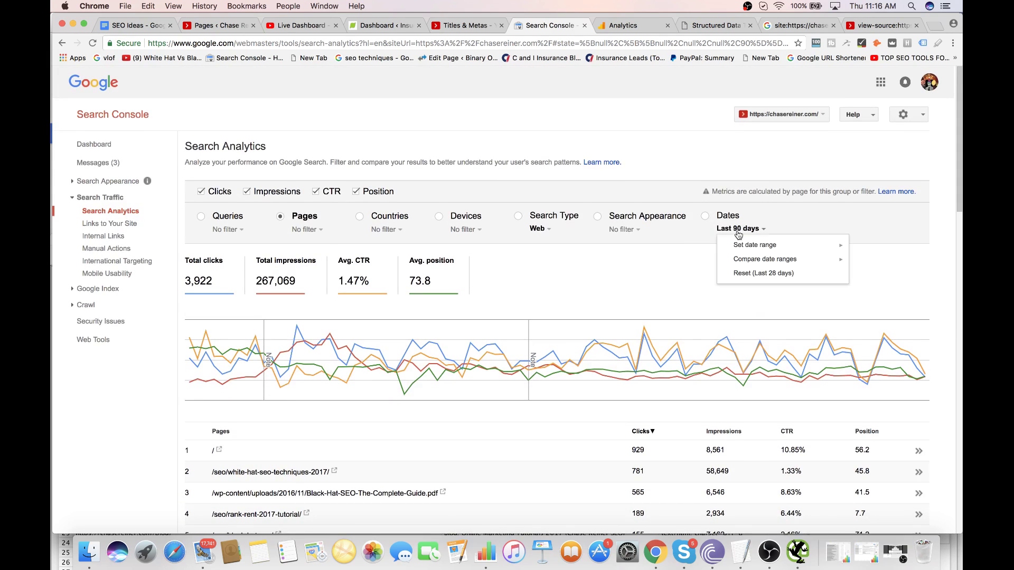
mouse_move(745, 245)
left_click(674, 263)
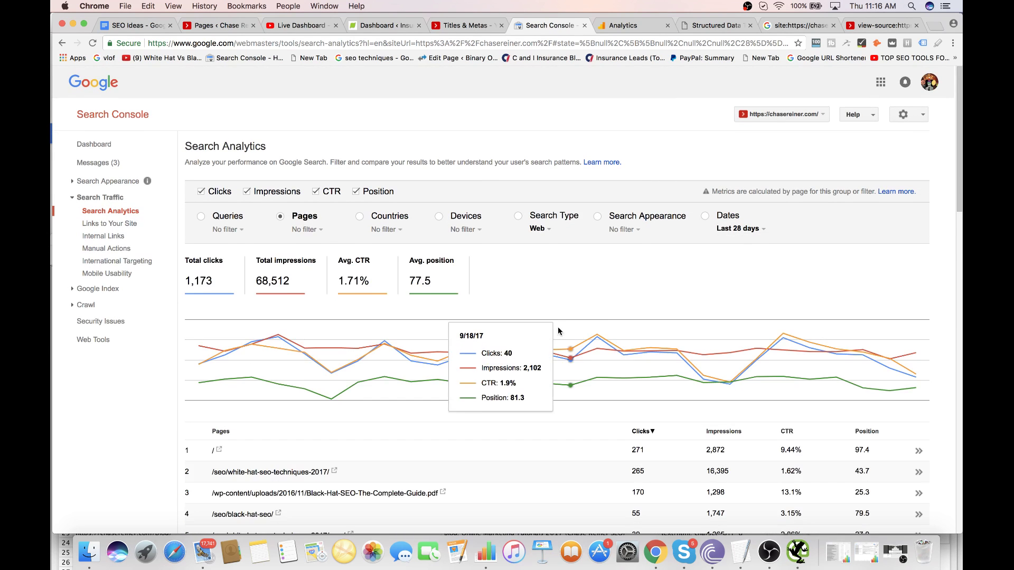
scroll(558, 327, "down", 4)
scroll(436, 327, "down", 1)
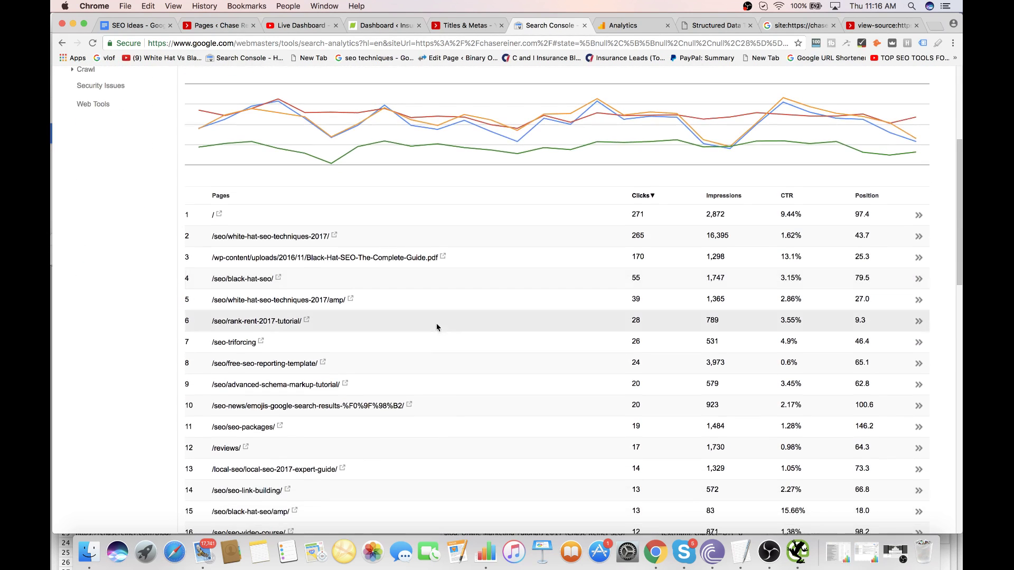
scroll(367, 323, "down", 1)
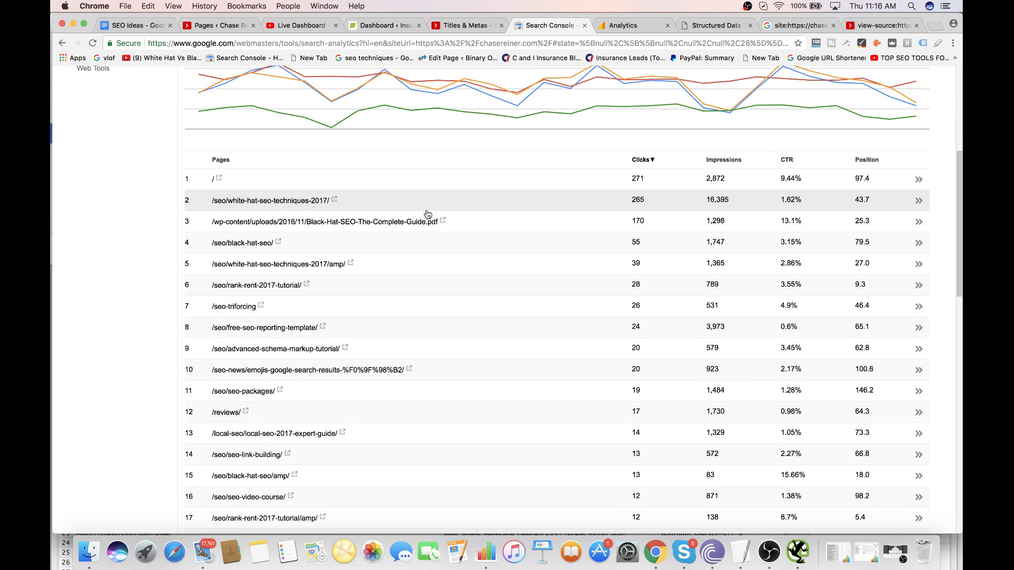
- Open the /seo-news/ post about emojis in Google search results from the page list and skim its content
scroll(325, 290, "down", 2)
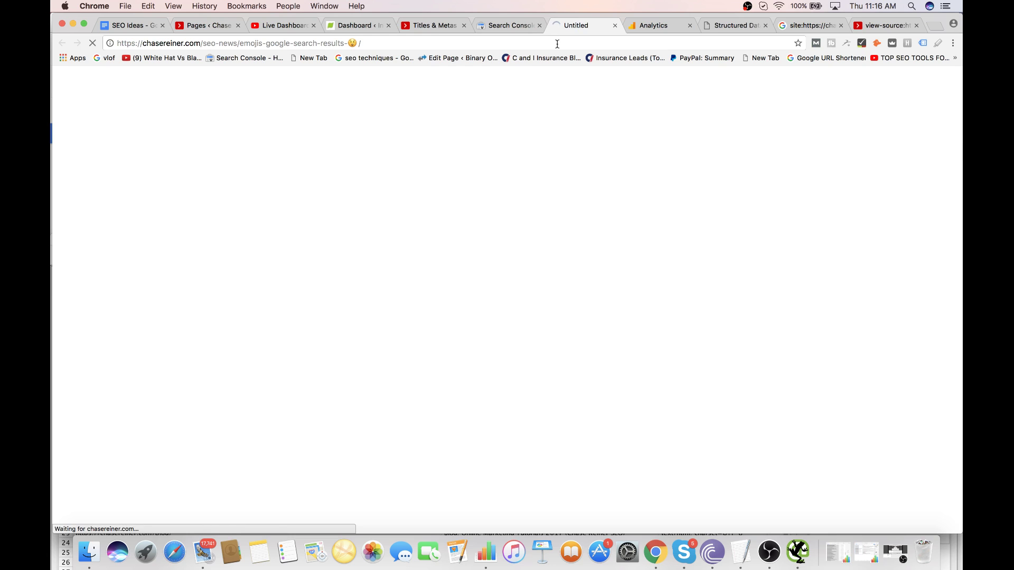
left_click(433, 42)
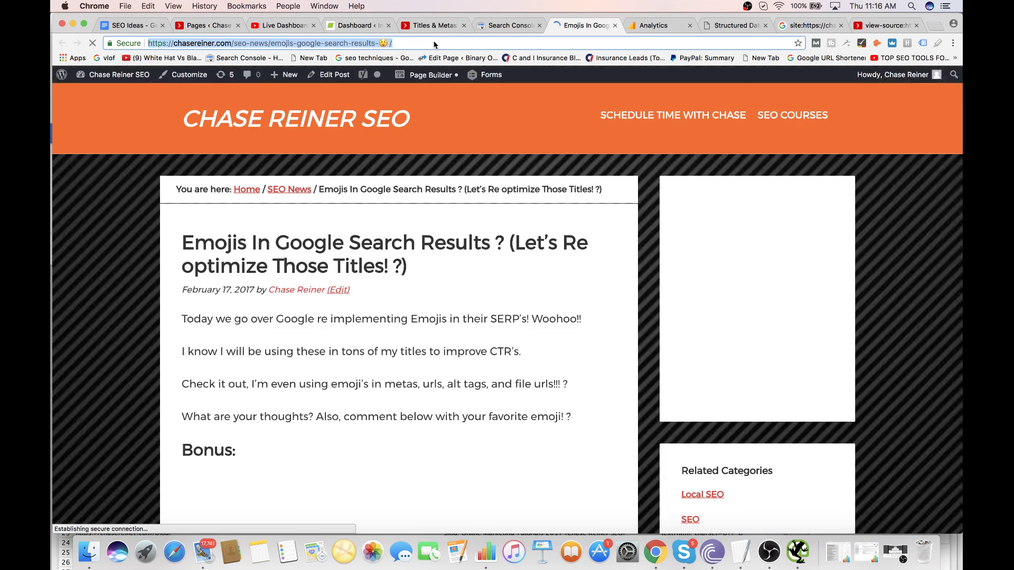
scroll(328, 264, "down", 10)
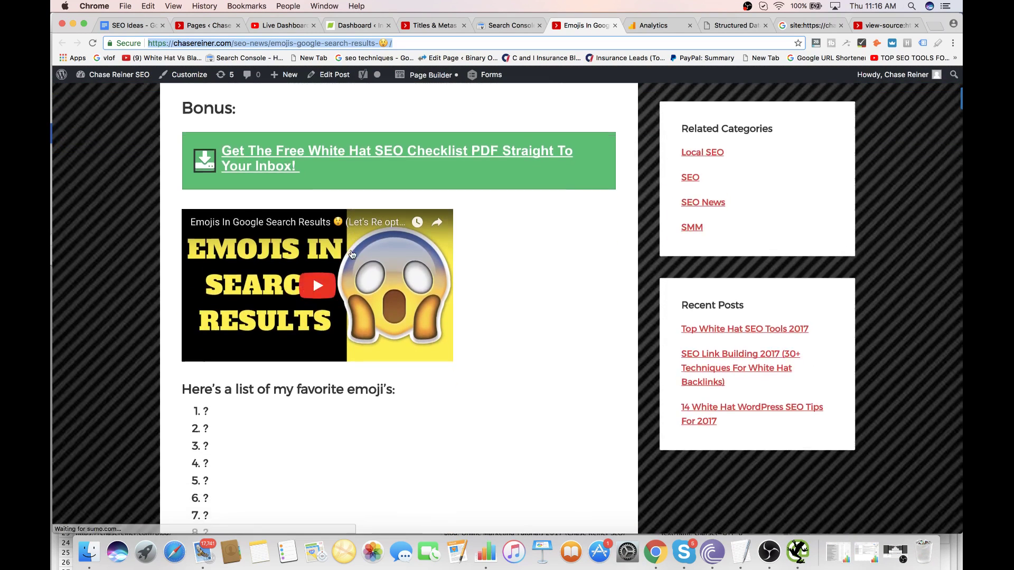
scroll(352, 254, "up", 10)
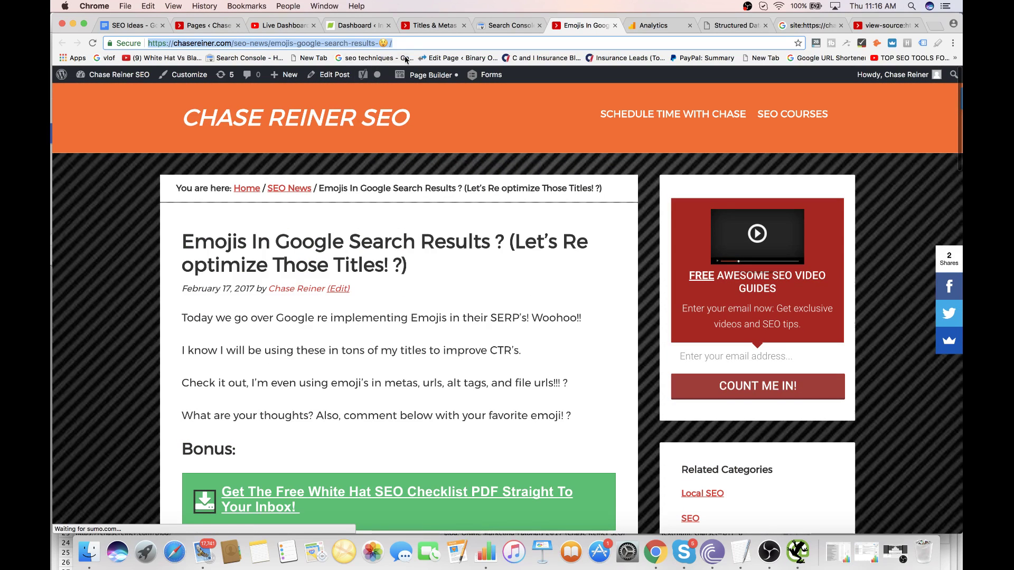
- Move the emojis post to the trash and make its address serve a 410 Content Deleted header
left_click(335, 75)
scroll(444, 228, "down", 3)
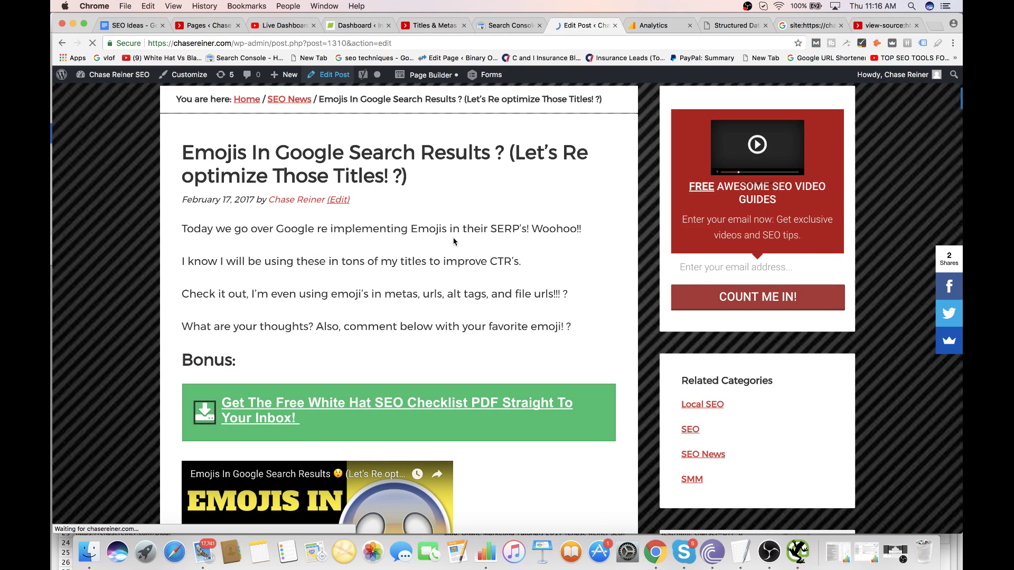
scroll(733, 337, "down", 2)
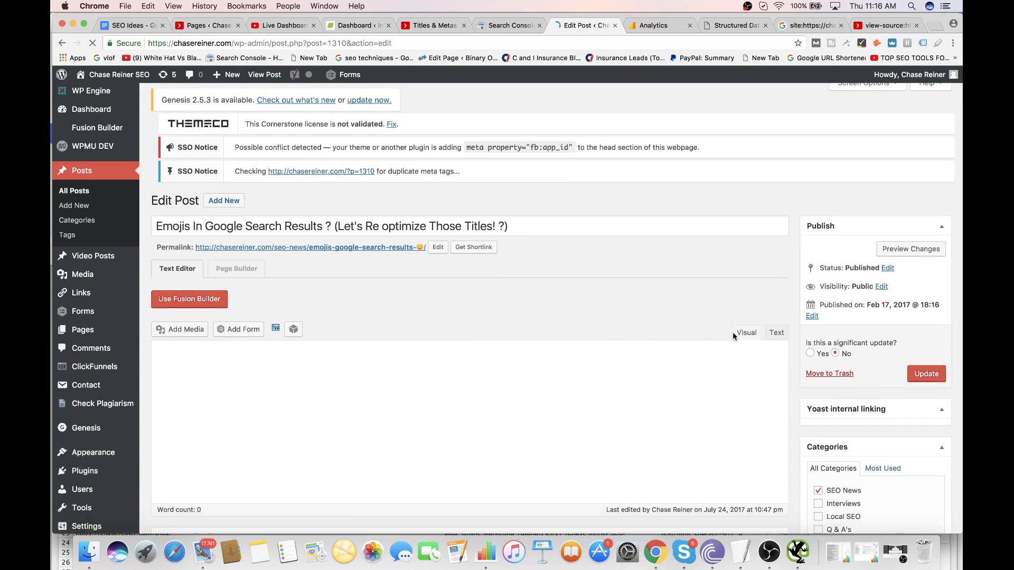
scroll(834, 341, "down", 3)
left_click(830, 317)
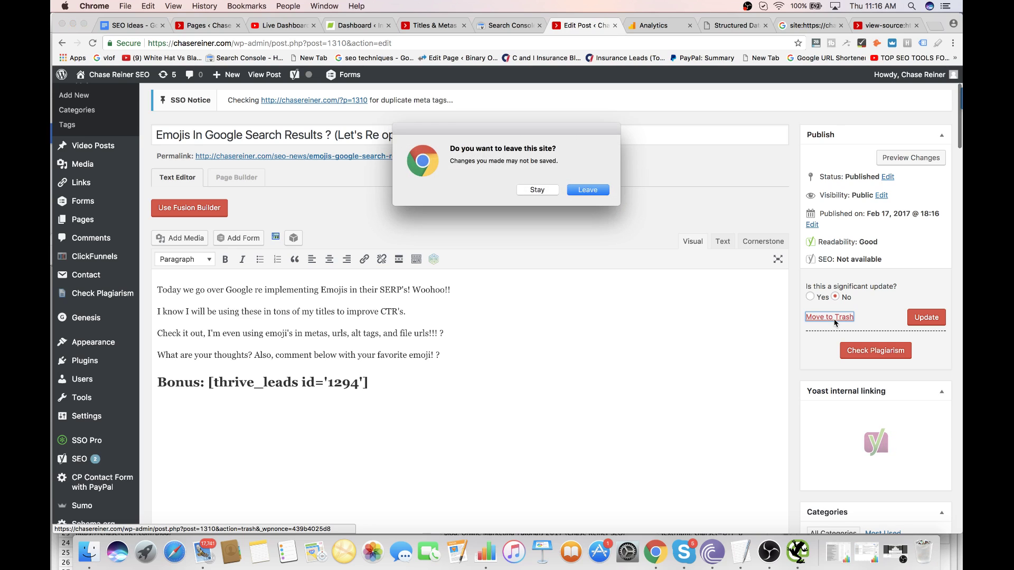
left_click(601, 188)
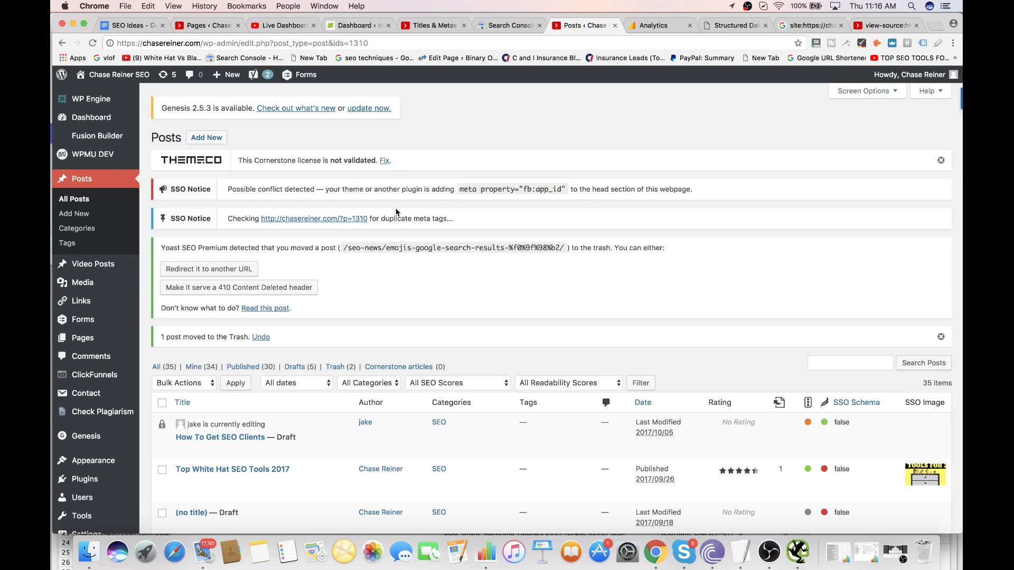
left_click(273, 287)
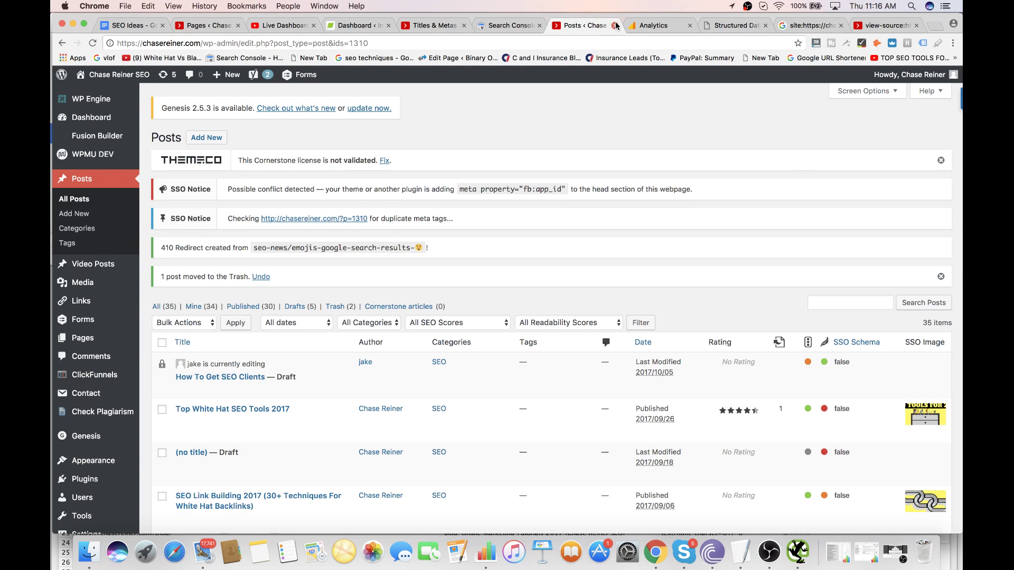
- Open the /seo/seo-packages/ page from the Search Analytics list and skim through its content
left_click(512, 27)
scroll(294, 295, "down", 3)
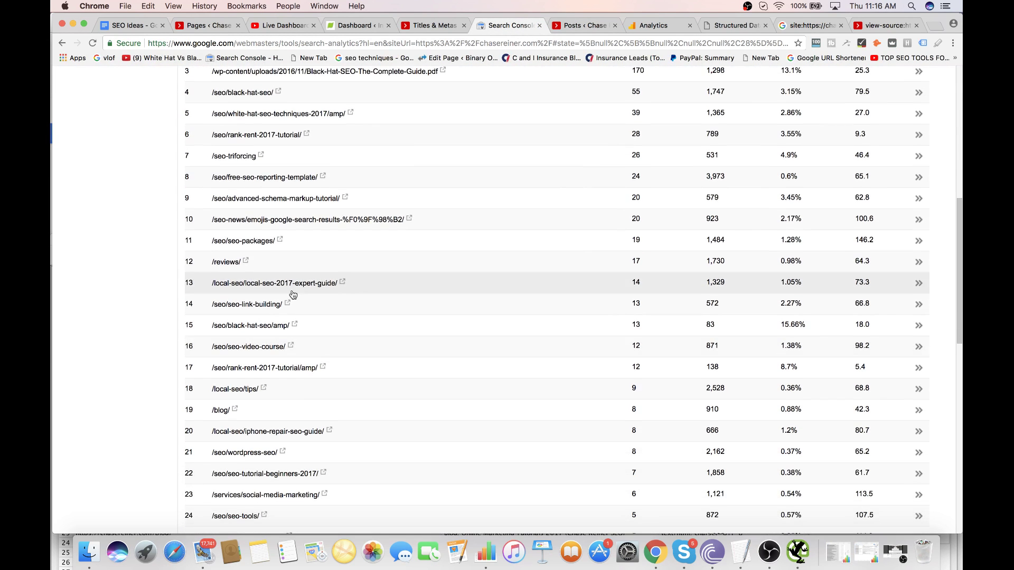
left_click(280, 241)
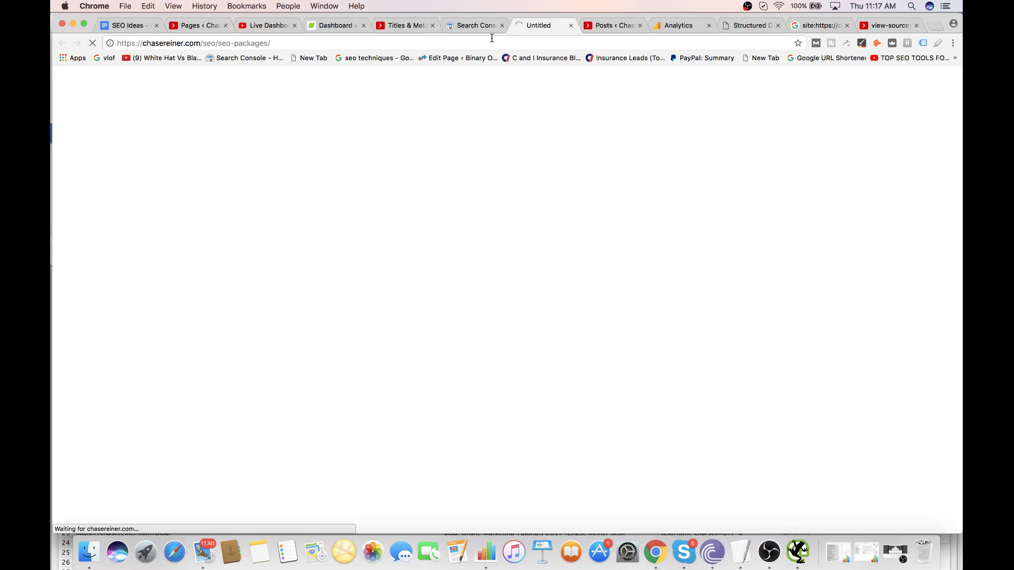
left_click(480, 27)
left_click(544, 26)
left_click(480, 26)
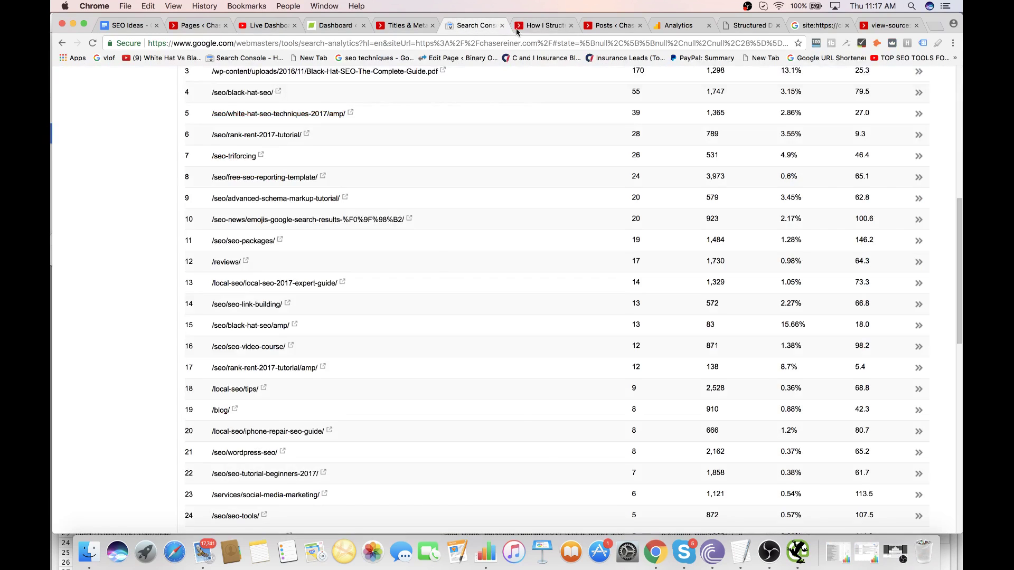
left_click(531, 29)
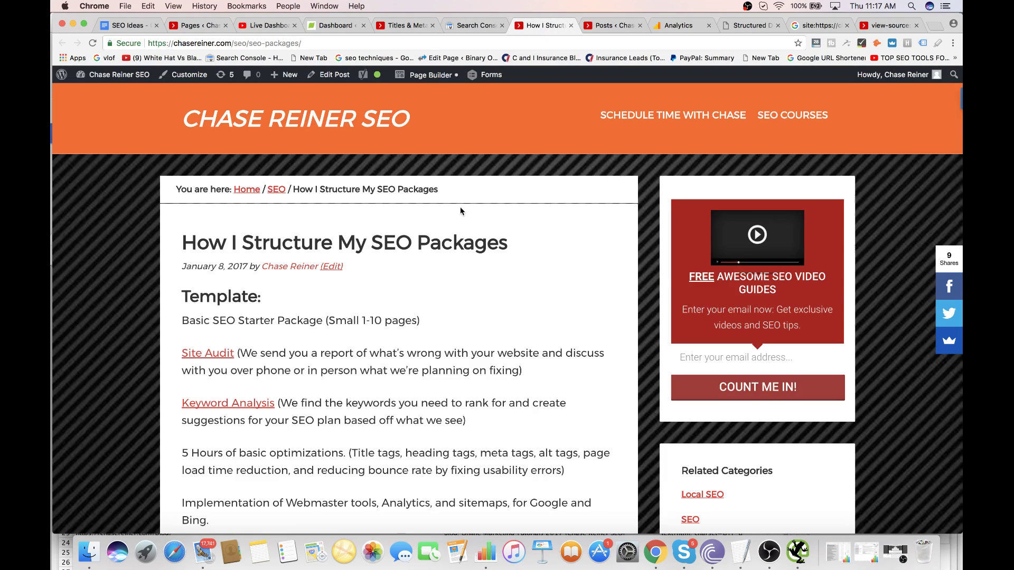
scroll(460, 211, "down", 15)
scroll(460, 211, "up", 15)
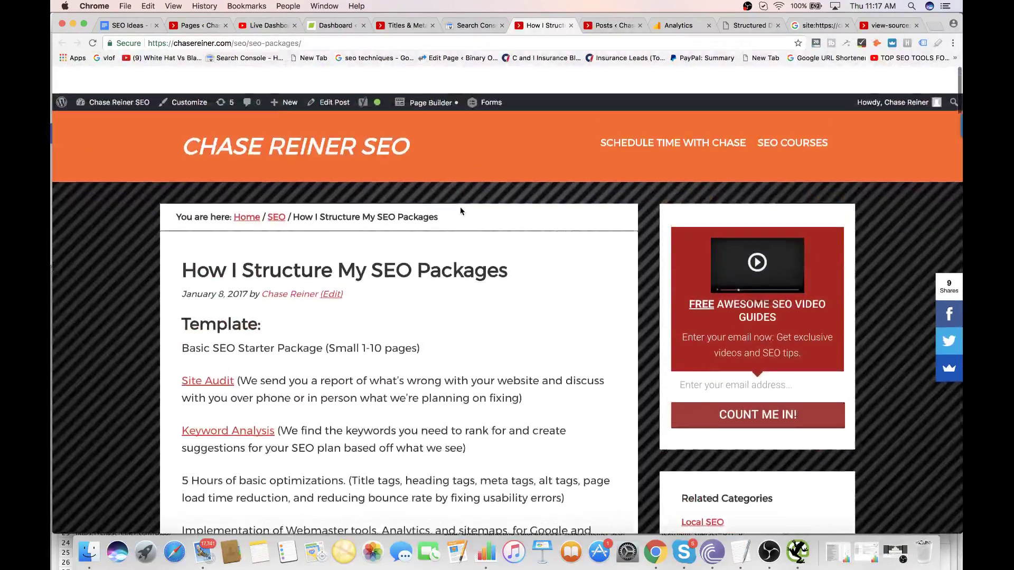
- Filter the Search Analytics report to /seo/seo-packages/ and examine the queries that page appears for
left_click(477, 25)
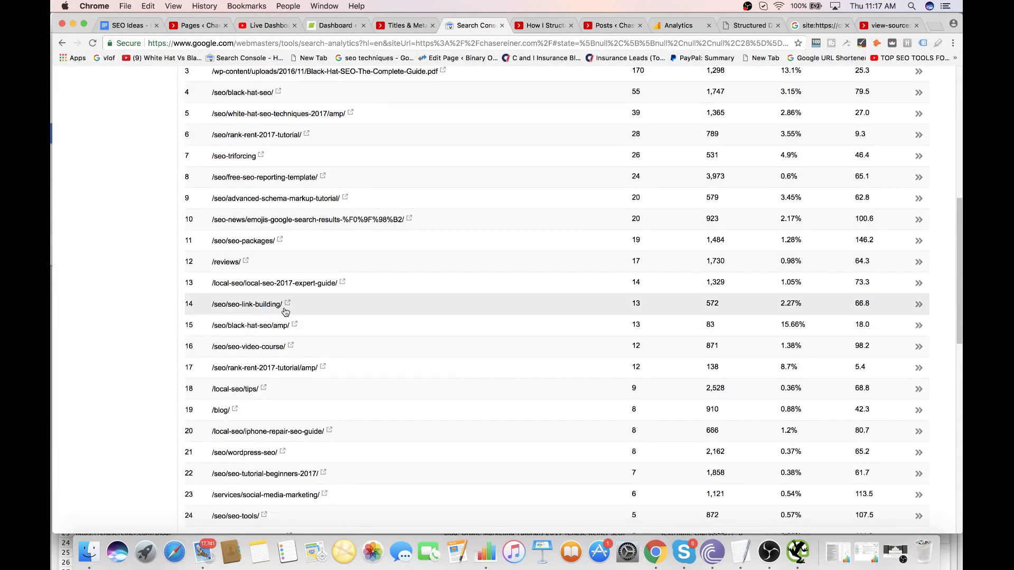
left_click(265, 242)
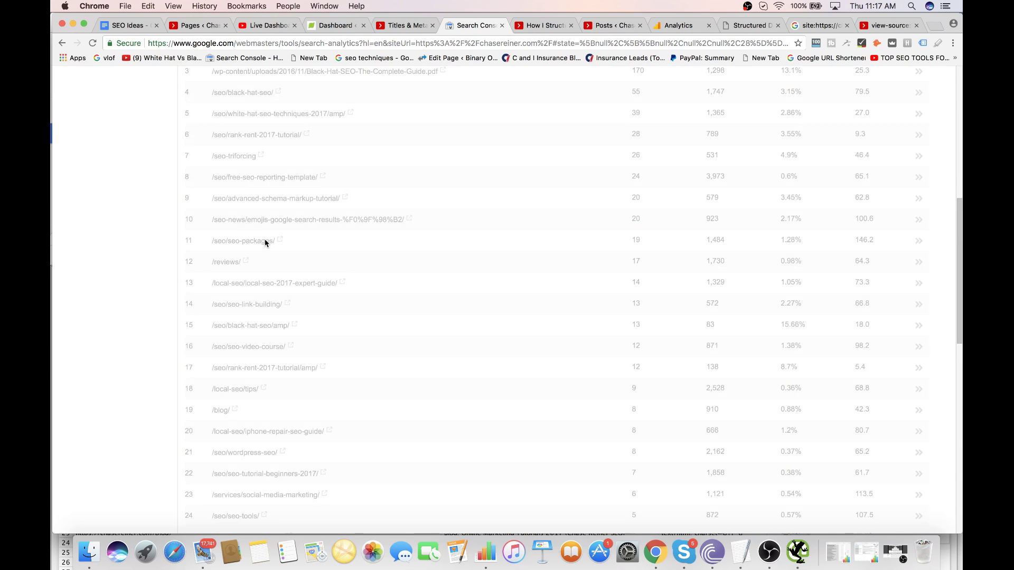
left_click(236, 222)
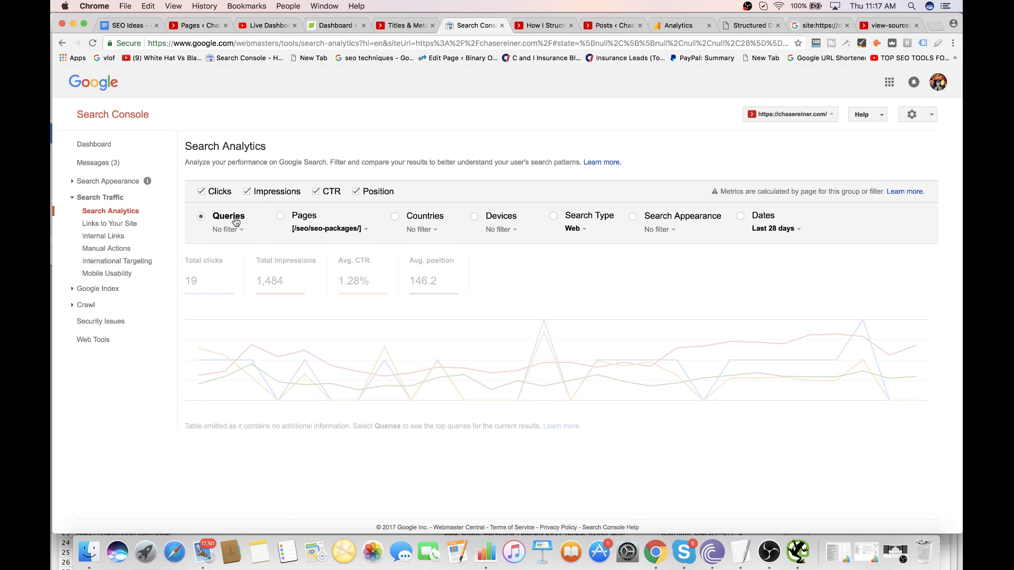
scroll(232, 360, "down", 3)
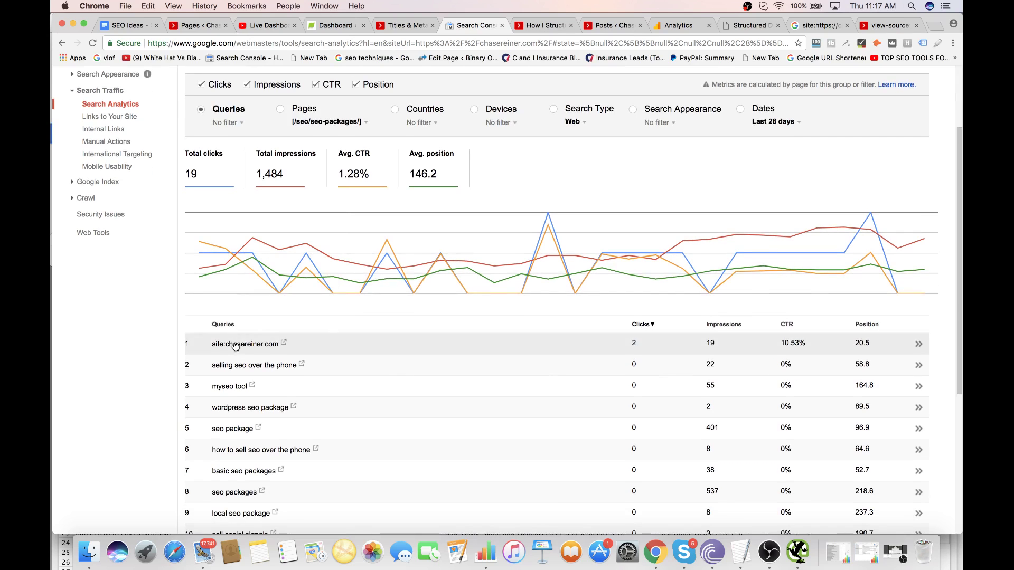
scroll(302, 201, "up", 2)
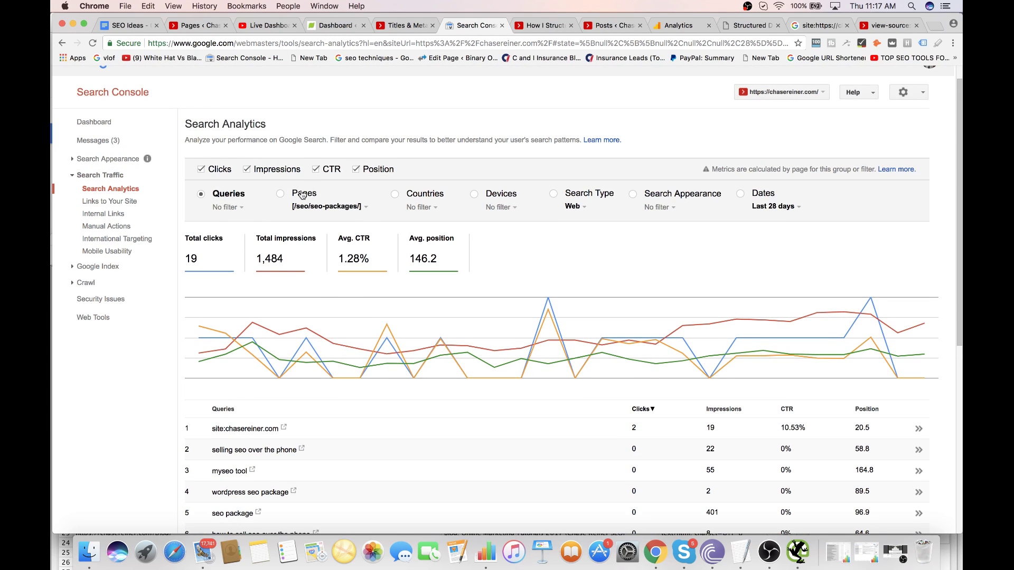
- Group the report by pages again and reset the page filter to show the top pages
left_click(302, 195)
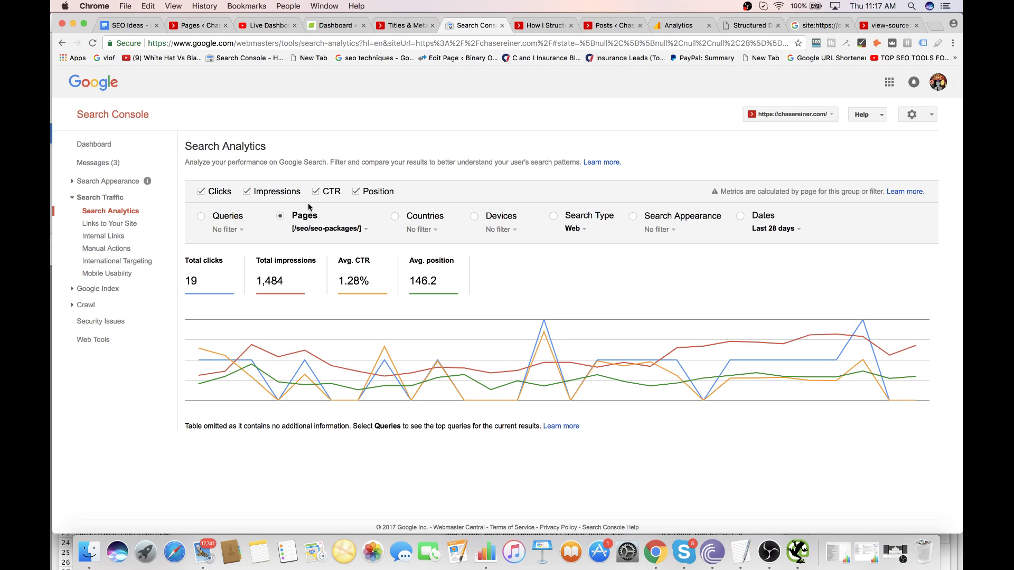
left_click(310, 231)
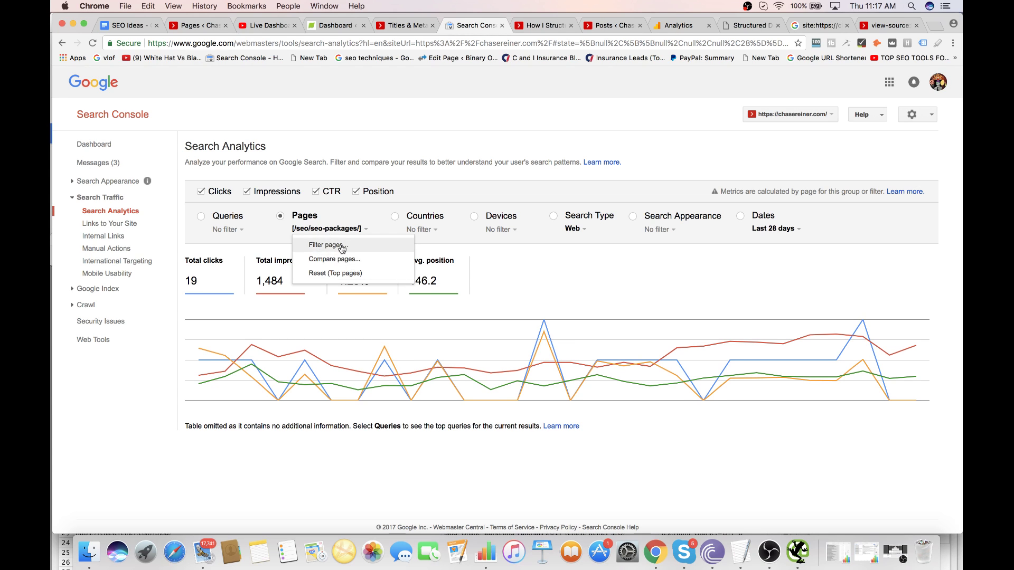
left_click(299, 227)
left_click(299, 227)
left_click(335, 273)
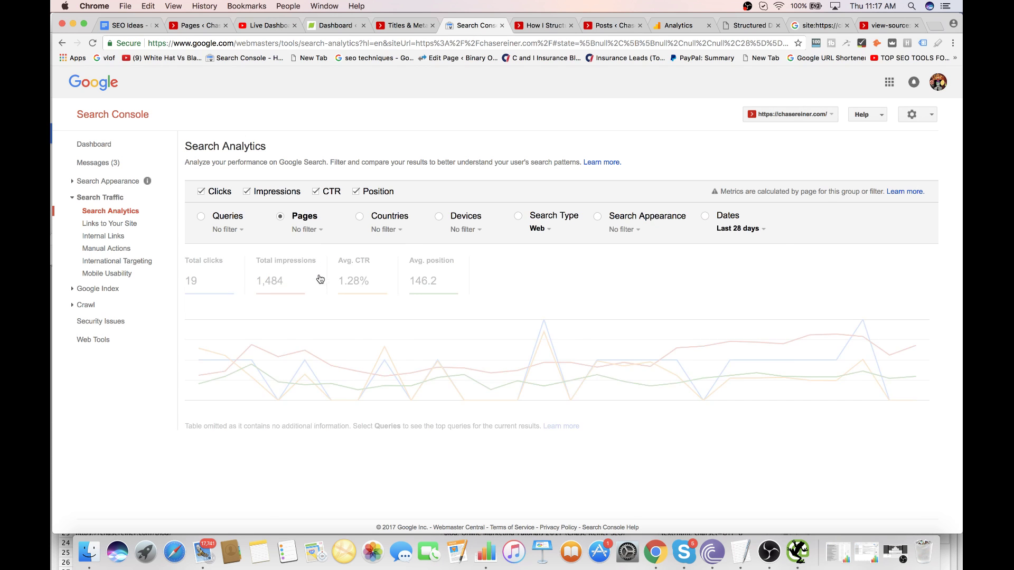
scroll(362, 391, "down", 2)
scroll(362, 392, "down", 6)
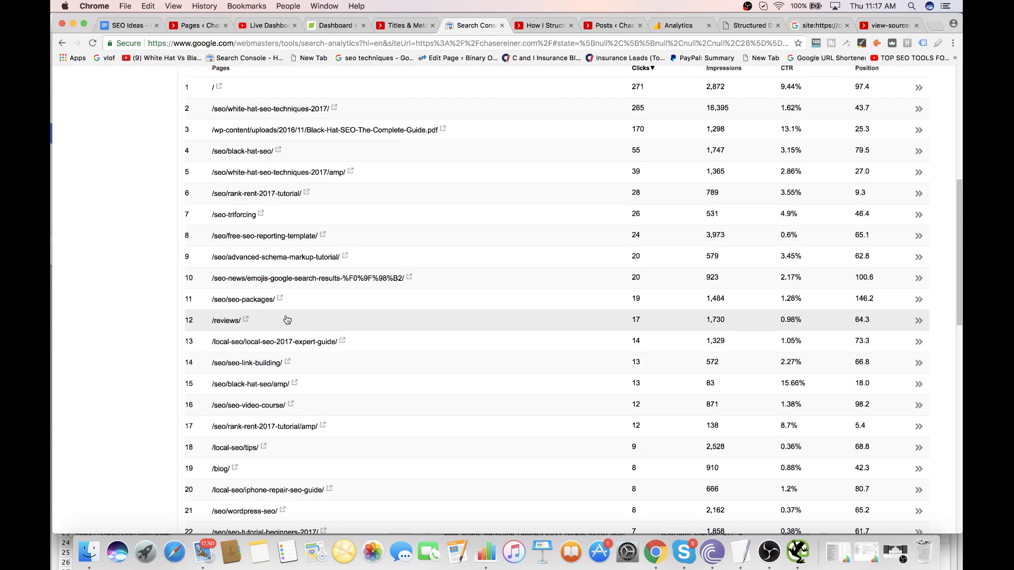
- Reopen the /seo/seo-packages/ post from the page list and review its package descriptions down to the footer
left_click(279, 299)
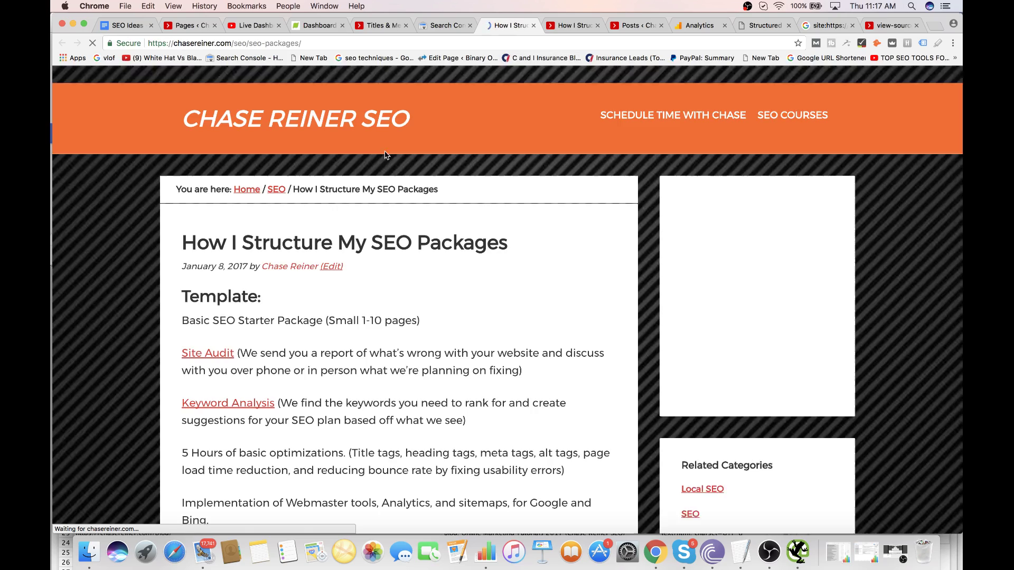
scroll(361, 252, "down", 10)
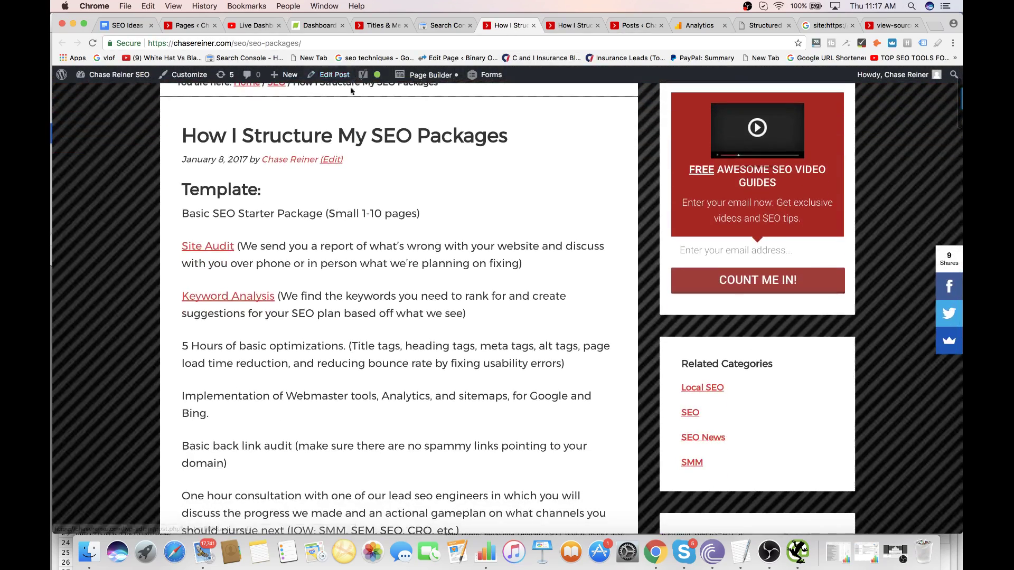
scroll(346, 165, "down", 20)
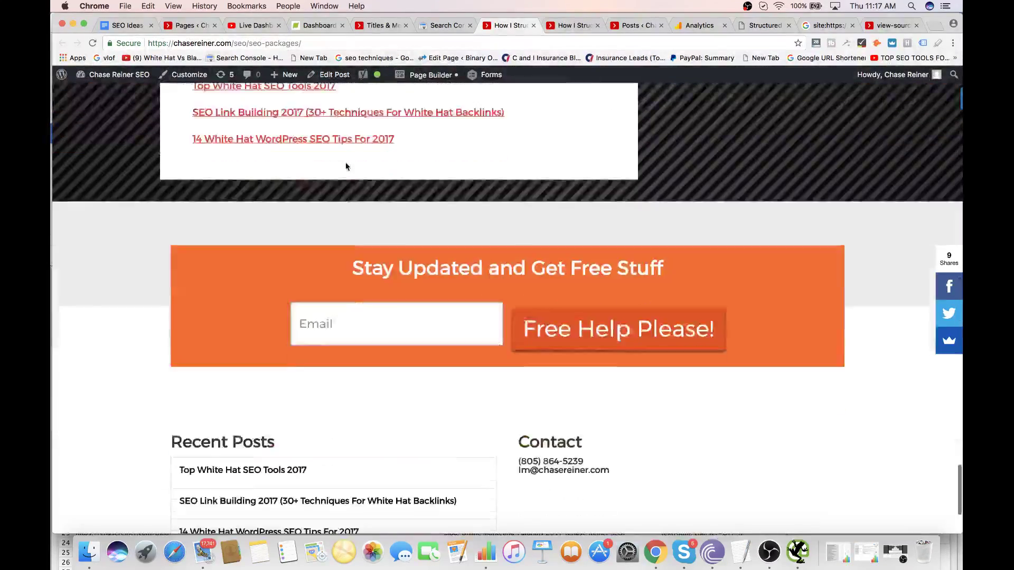
scroll(338, 137, "down", 3)
scroll(333, 126, "up", 10)
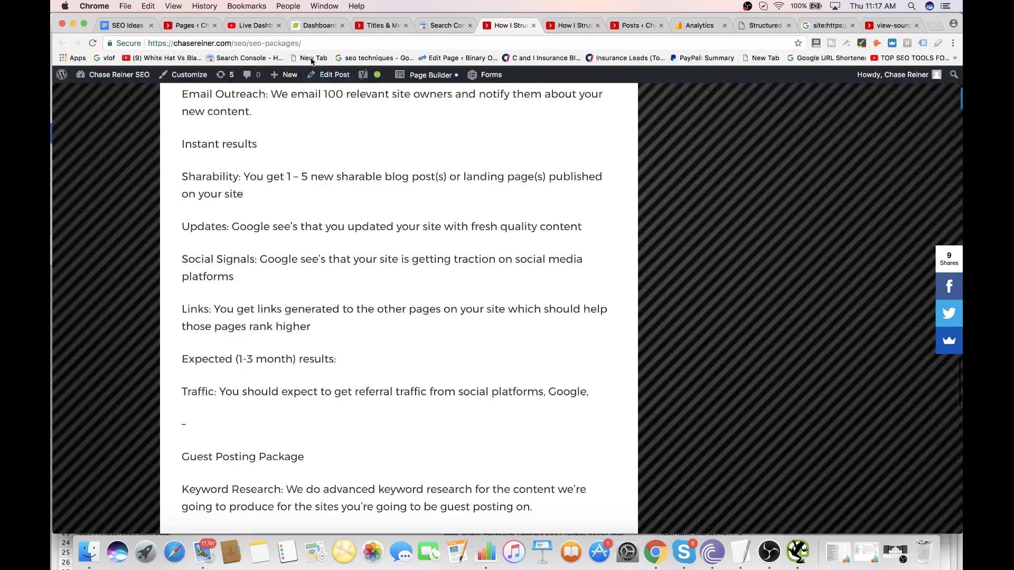
- Copy the /seo/seo-packages/ page address and close the page-source and Google site-search tabs
left_click(324, 46)
key("super+c")
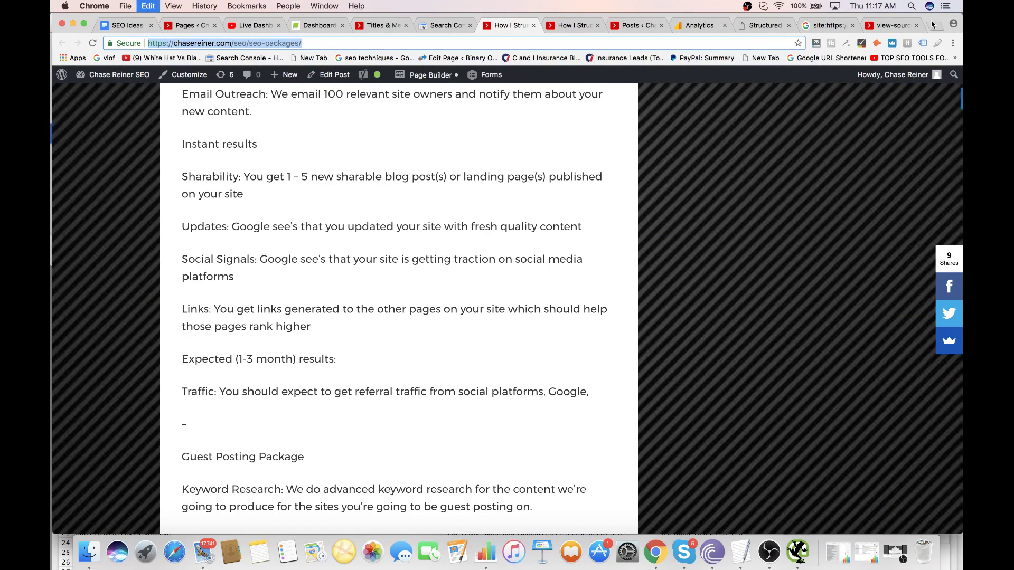
left_click(915, 26)
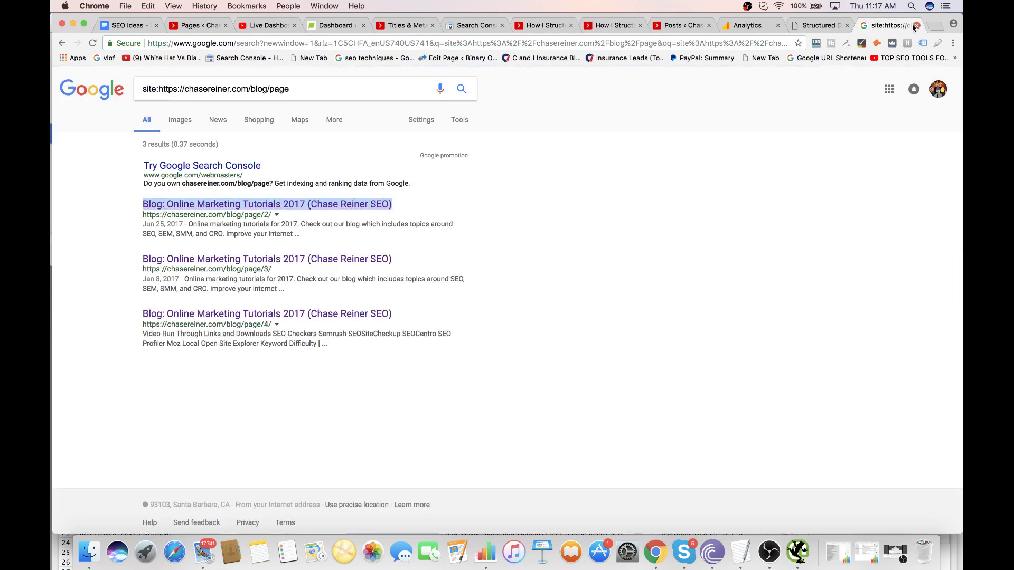
left_click(916, 25)
- Open ahrefs.com in a new tab and look up the copied page address in Site Explorer, checking its backlinks and referring domains
left_click(932, 27)
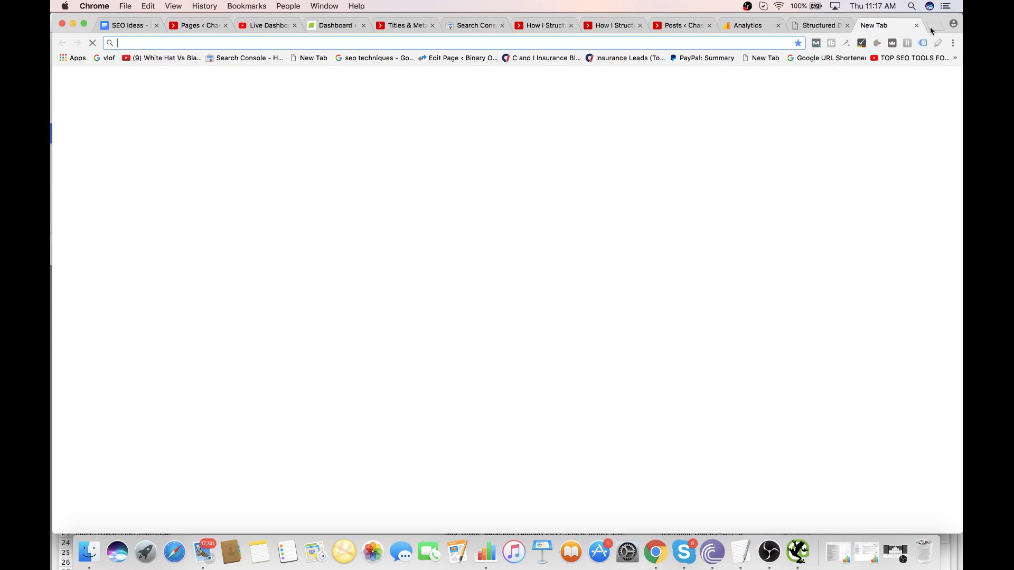
type("ahrefs.com")
key("Return")
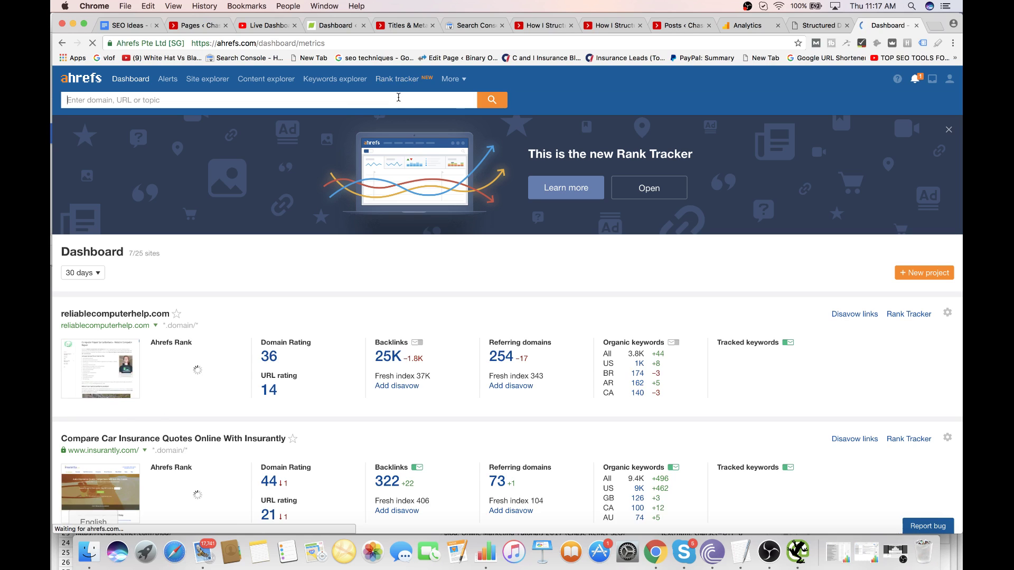
key("super+v")
left_click(500, 101)
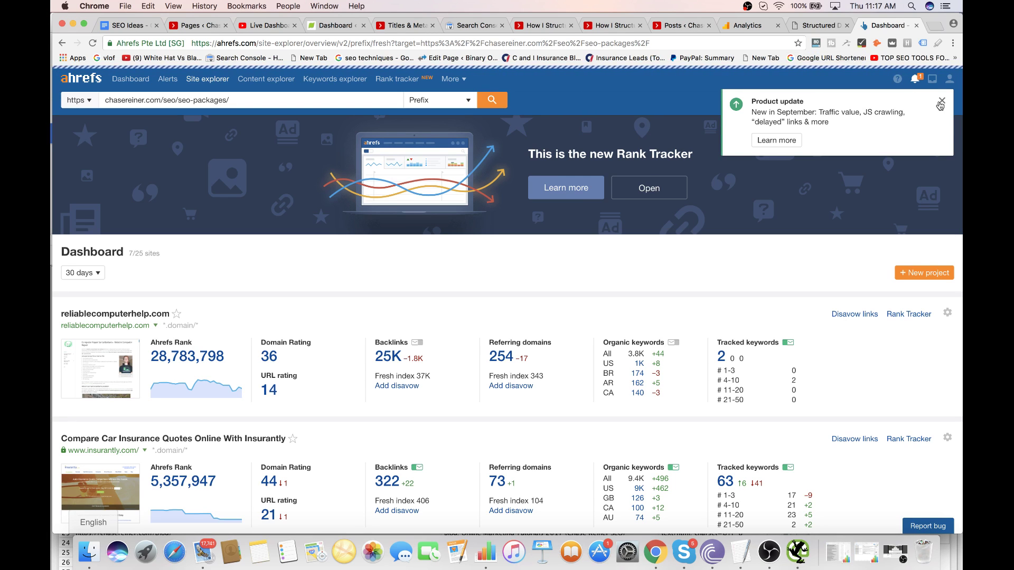
left_click(942, 100)
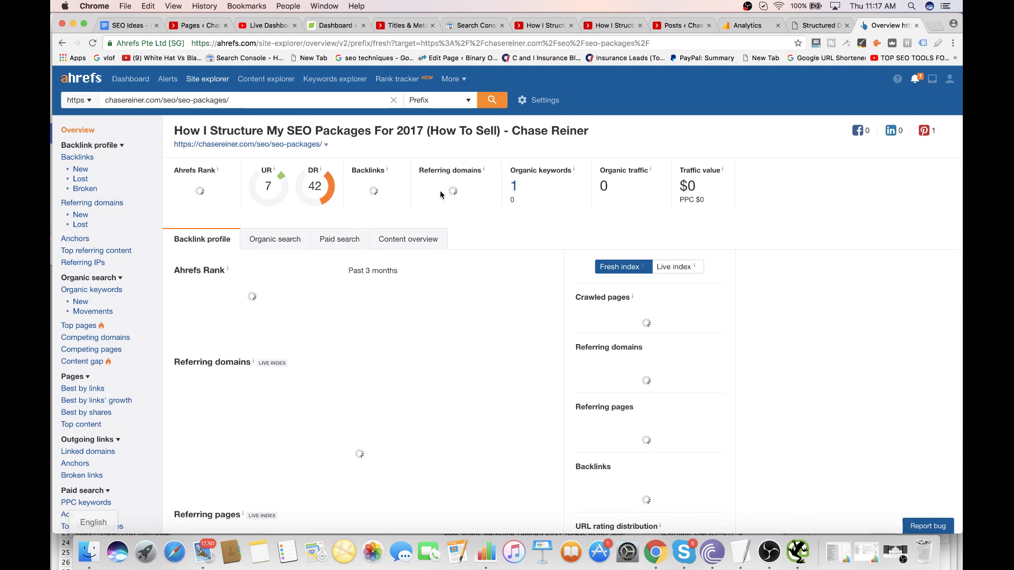
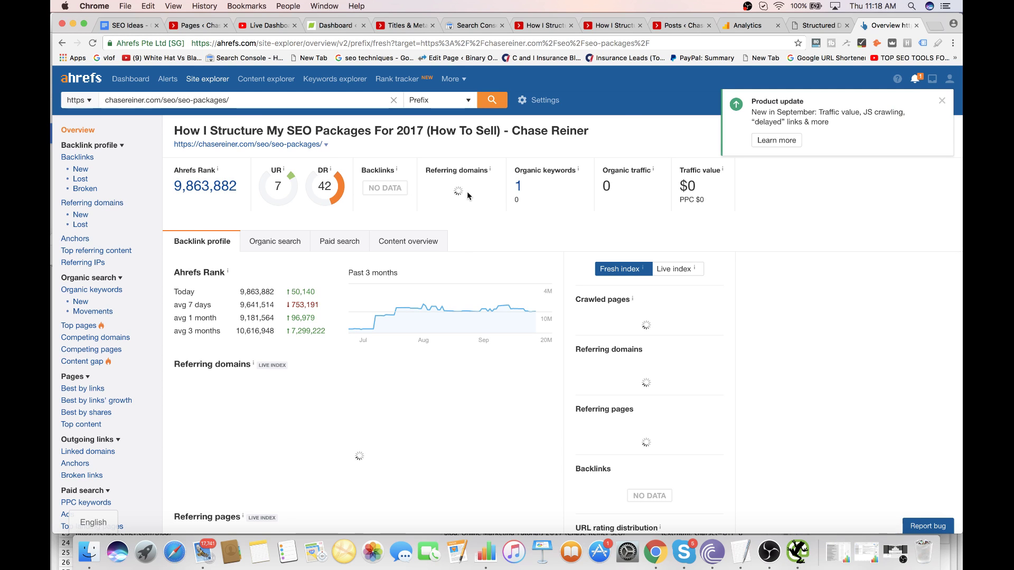
left_click(736, 30)
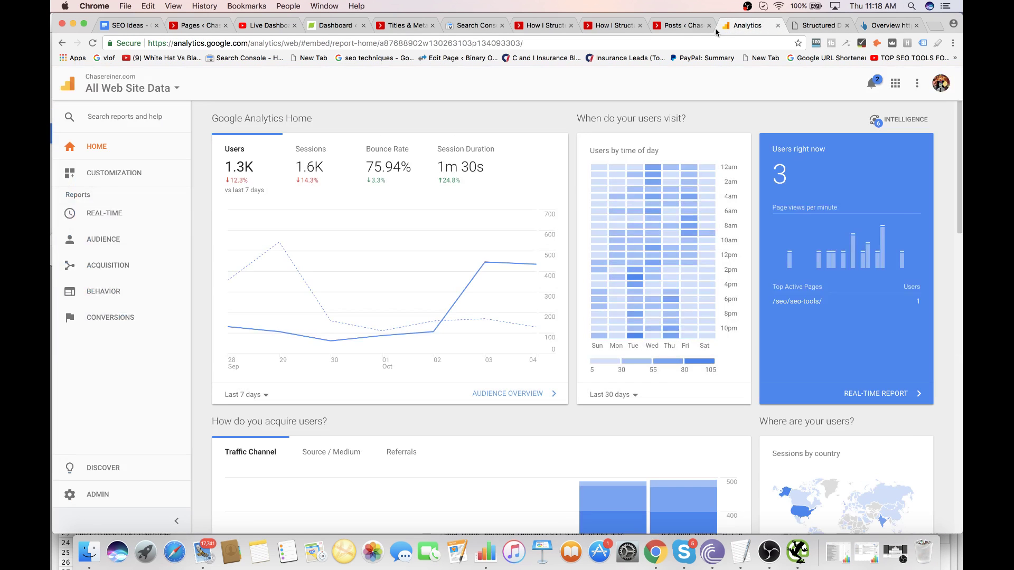
left_click(820, 27)
left_click(883, 29)
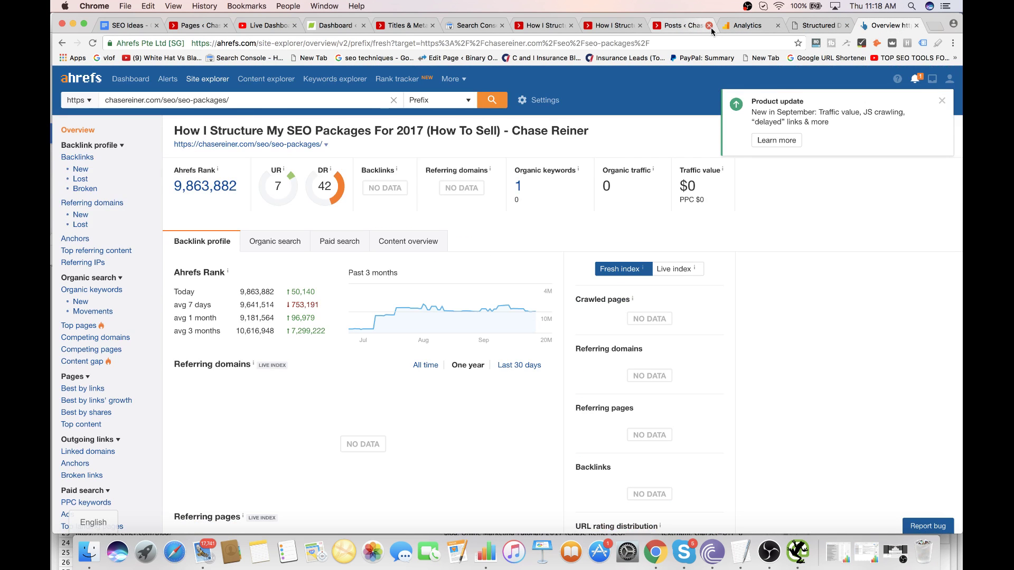
- Move the How I Structure My SEO Packages post to the trash and make its URL serve a 410 Content Deleted header
left_click(684, 26)
left_click(622, 27)
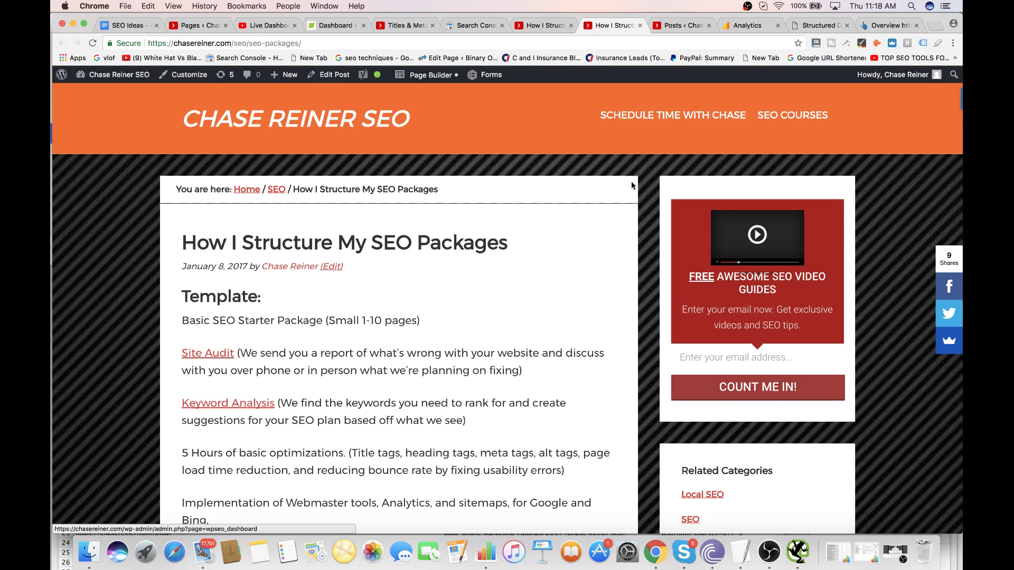
left_click(338, 76)
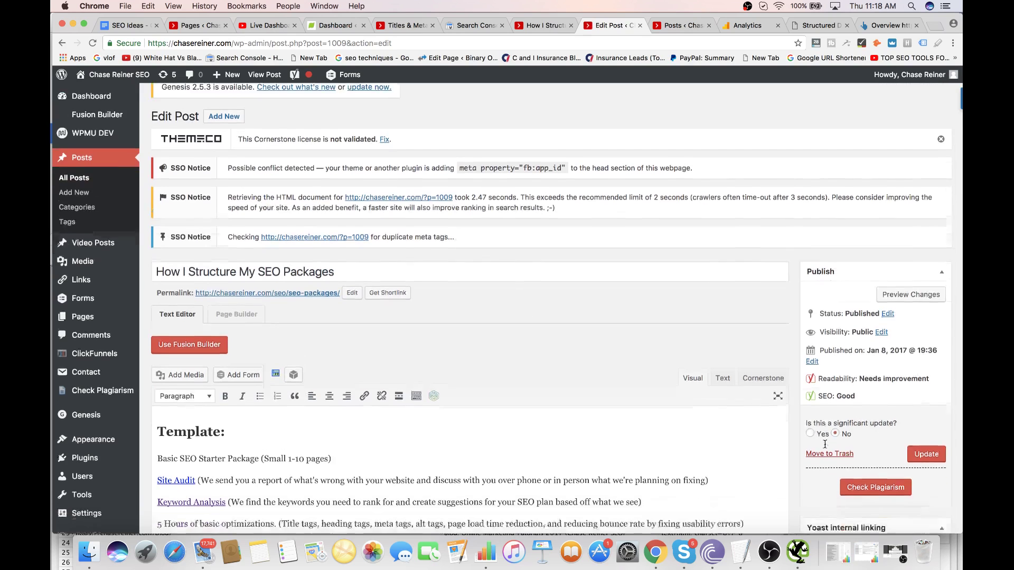
scroll(845, 412, "down", 2)
left_click(839, 414)
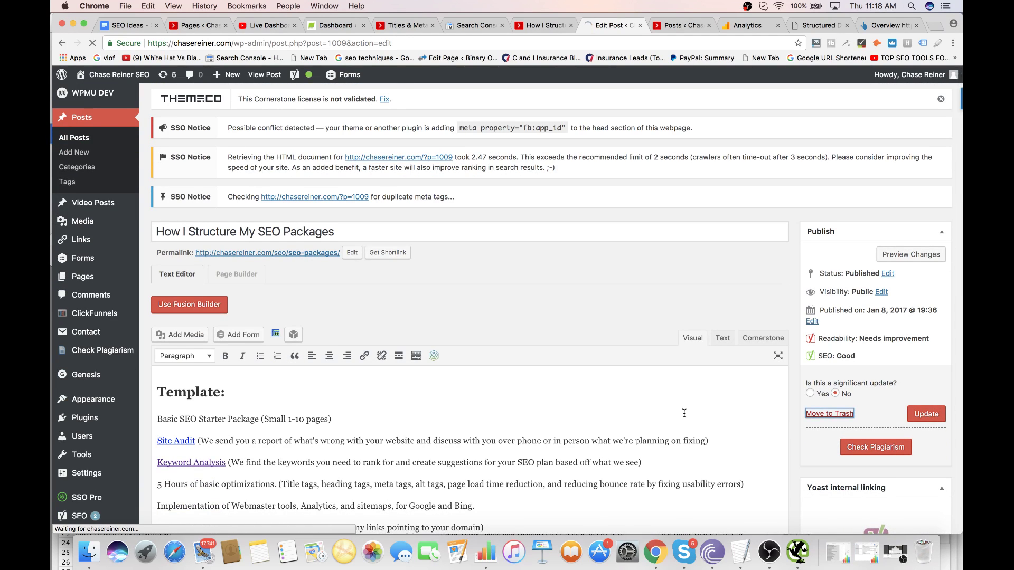
scroll(684, 414, "down", 3)
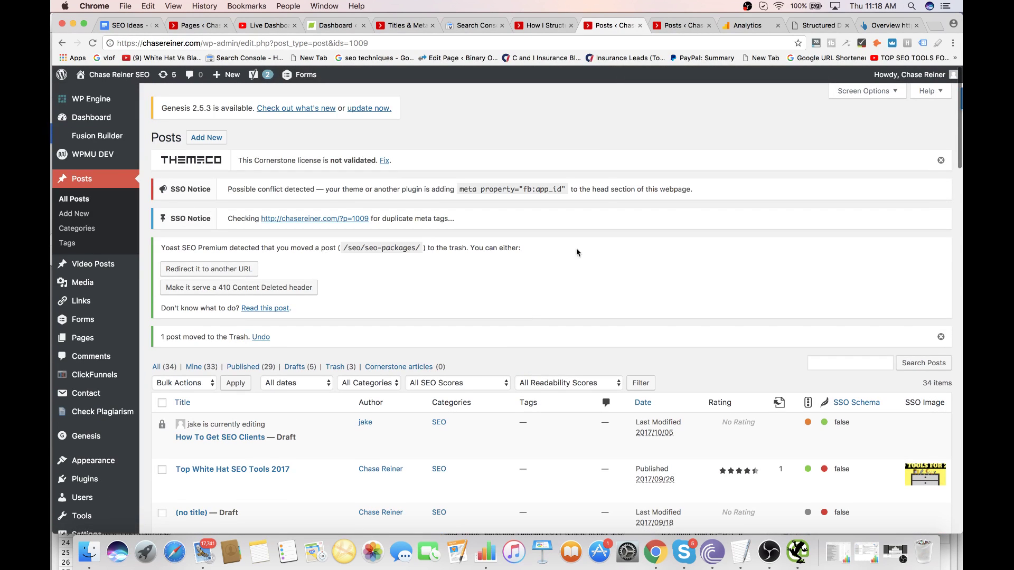
scroll(621, 244, "down", 1)
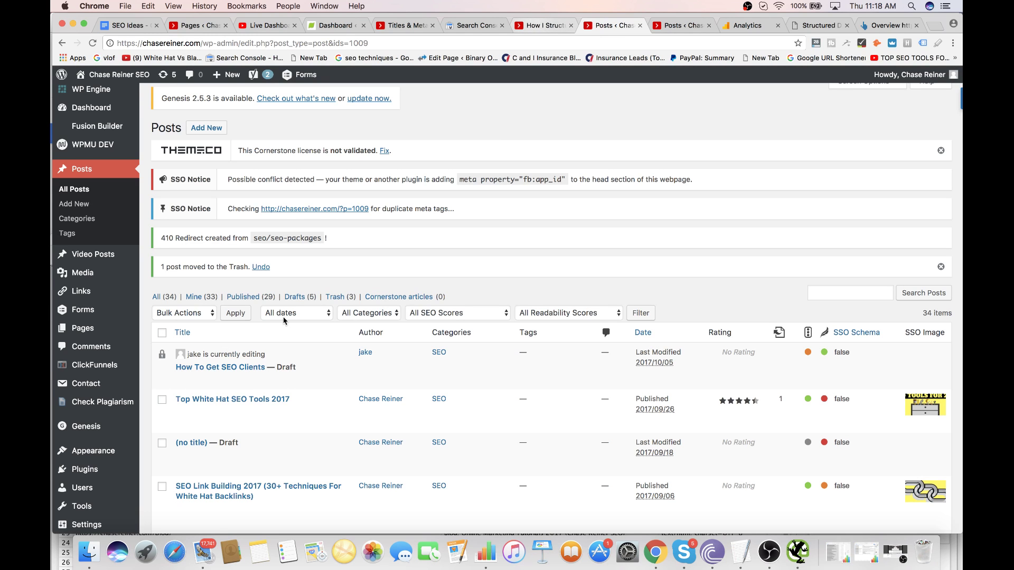
- Close the leftover seo-packages tab, open the /reviews/ page from the Search Analytics list and skim through its testimonials
left_click(547, 25)
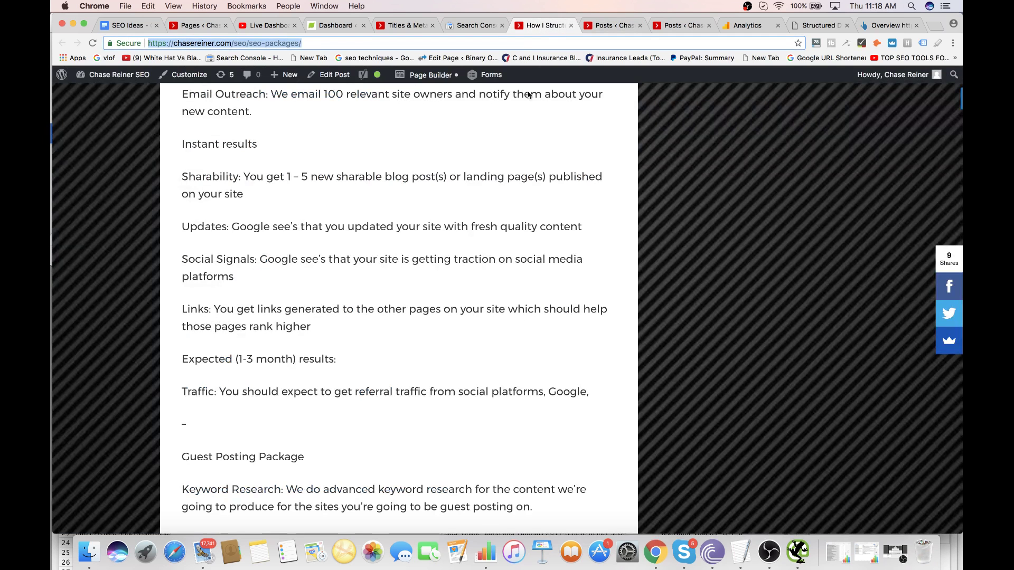
left_click(571, 26)
key("ctrl+shift+Tab")
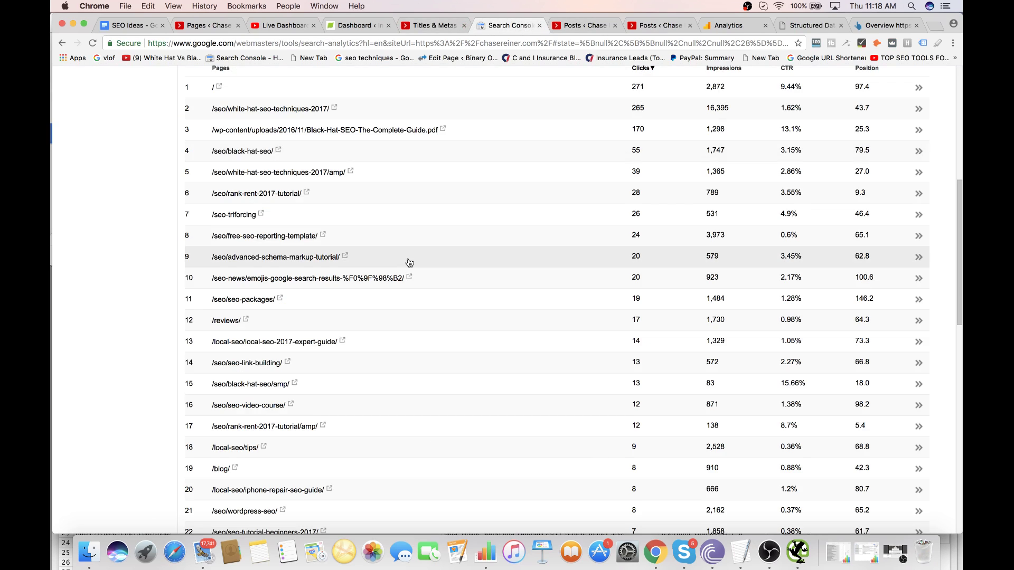
scroll(410, 263, "down", 3)
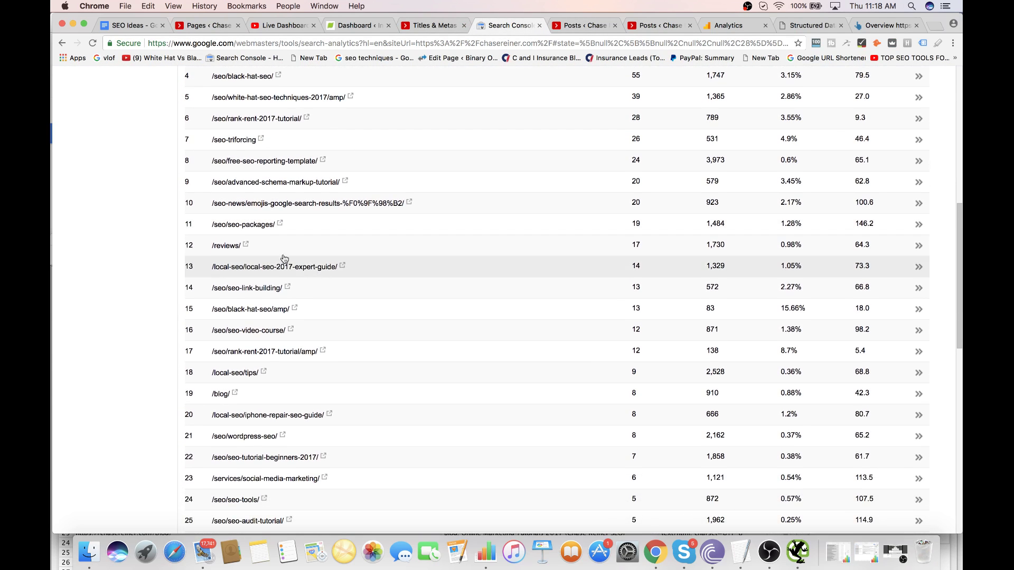
left_click(246, 245)
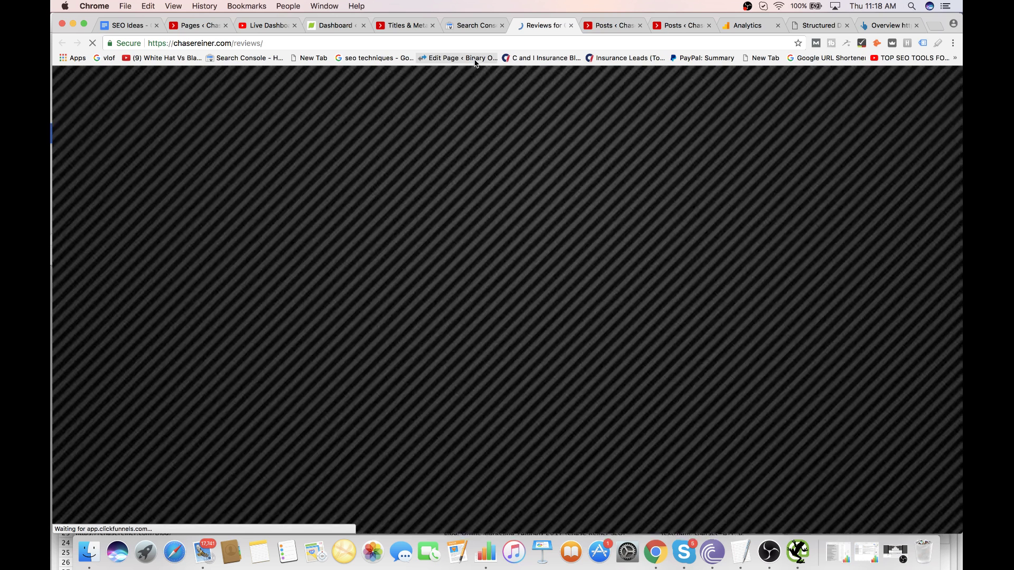
scroll(423, 197, "down", 15)
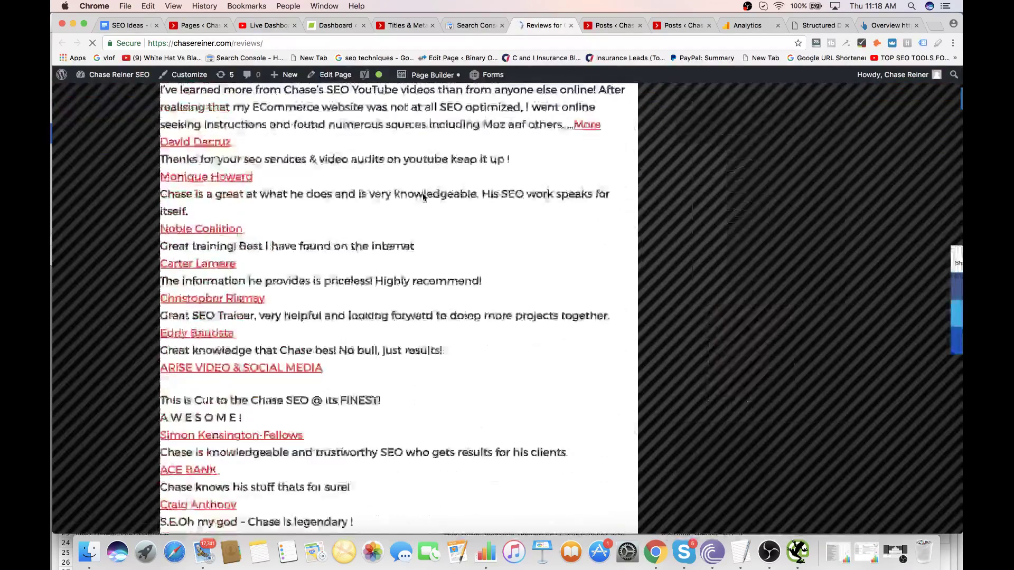
scroll(423, 197, "down", 5)
- Move the Reviews page to the trash and make its URL serve a 410 Content Deleted header
scroll(423, 197, "up", 20)
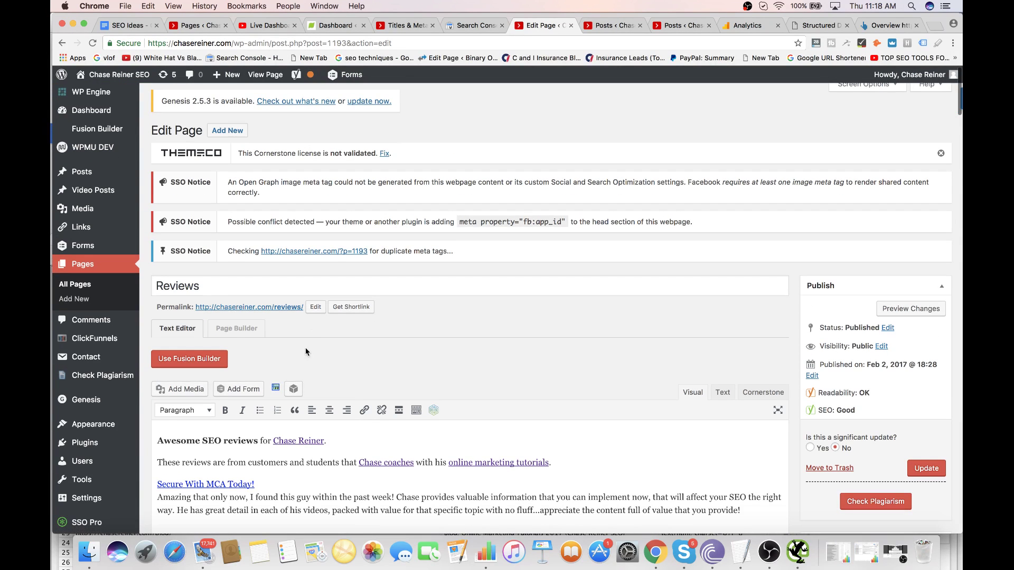
scroll(369, 323, "down", 2)
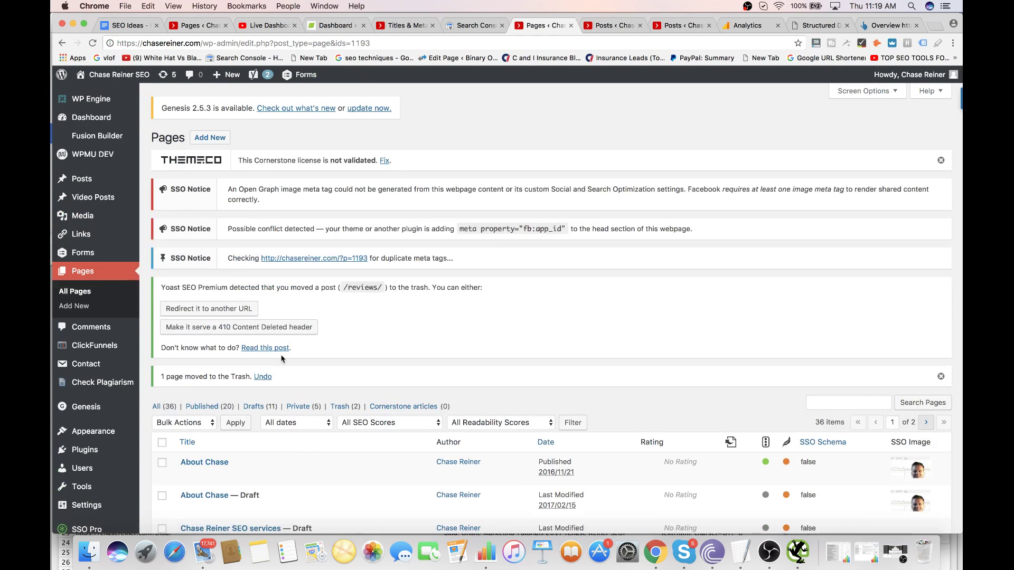
left_click(264, 327)
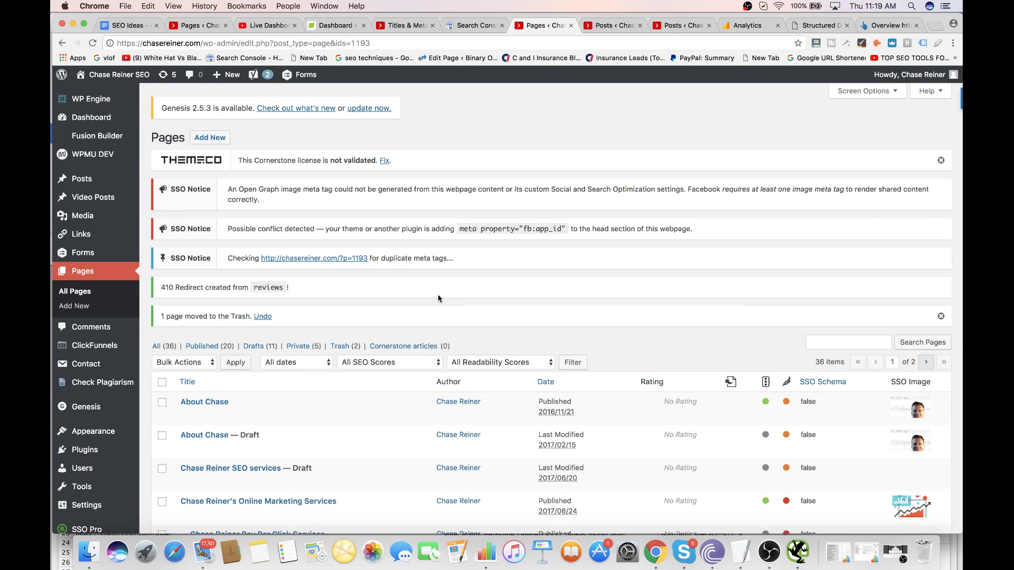
- Filter the Search Analytics report to /local-seo/local-seo-2017-expert-guide/ and examine that page's clicks, impressions, CTR and position
left_click(463, 25)
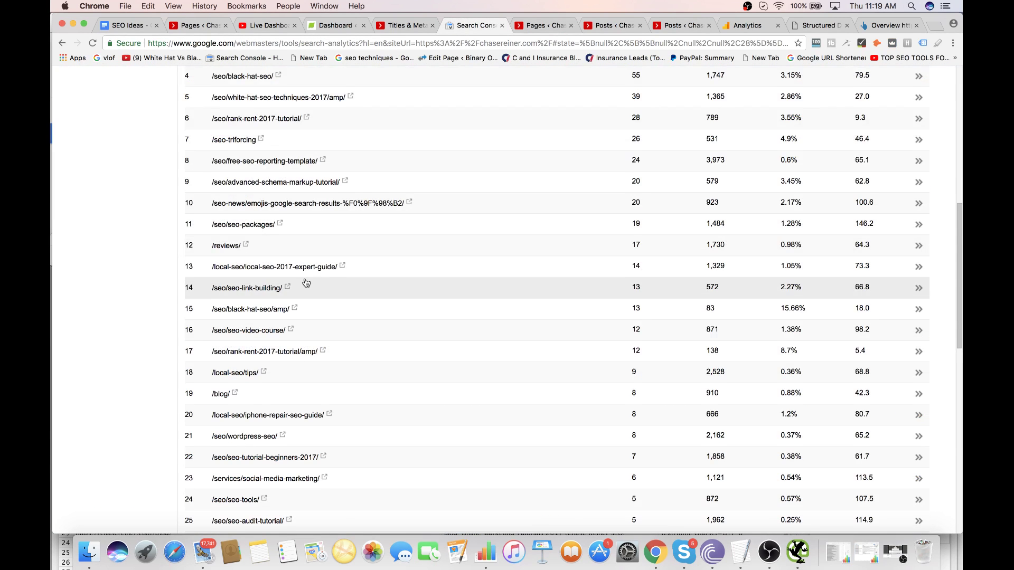
scroll(294, 278, "down", 1)
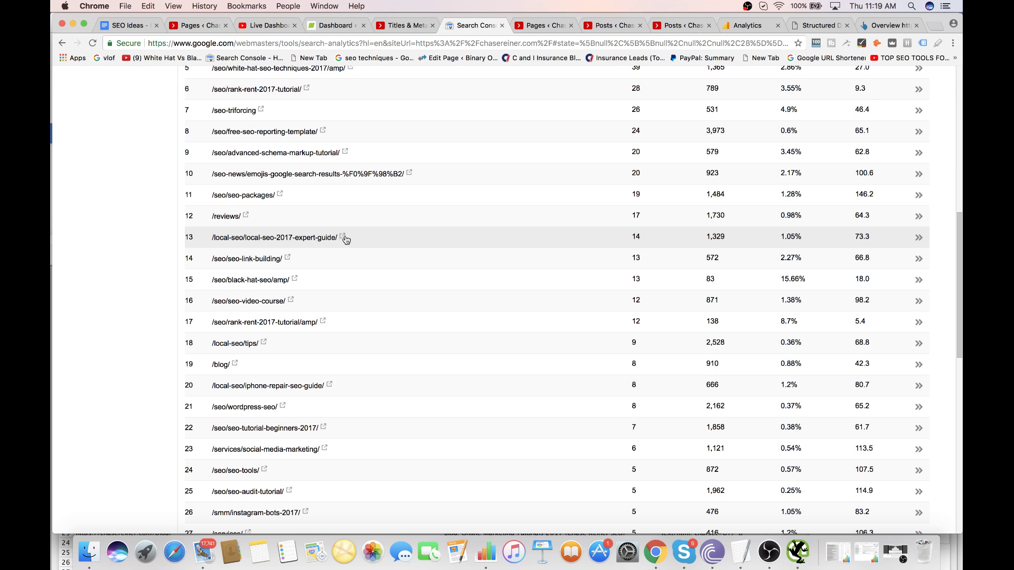
left_click(317, 240)
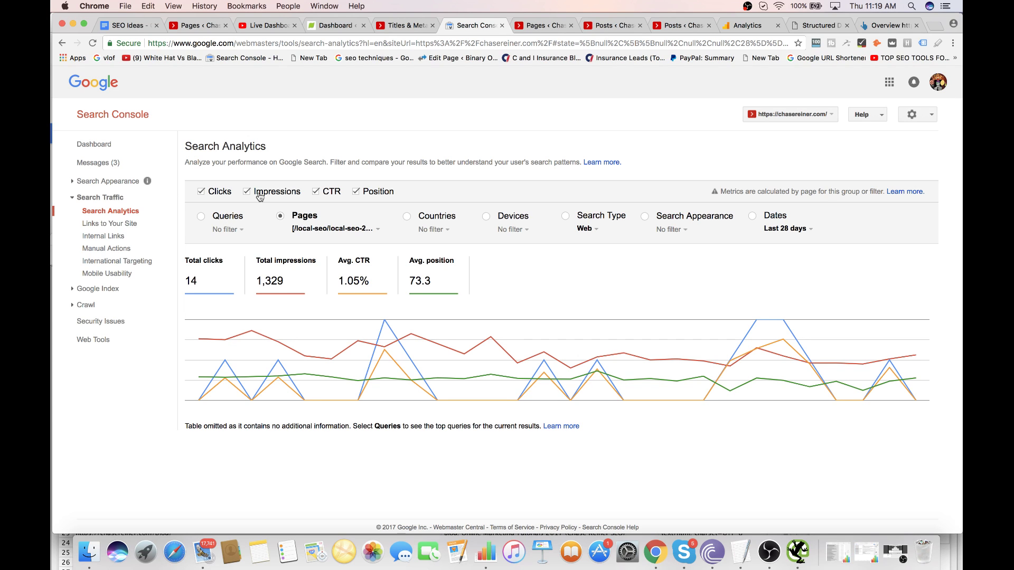
- Return to the unfiltered Search Analytics page list and scan the clicks and positions of the remaining pages
left_click(61, 43)
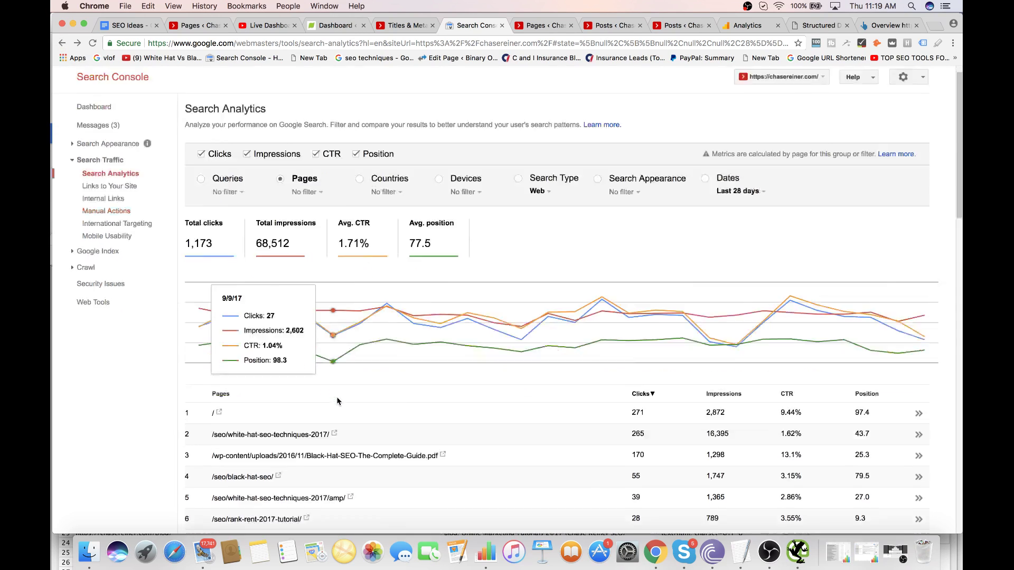
scroll(338, 401, "down", 10)
scroll(338, 402, "down", 5)
scroll(317, 285, "up", 5)
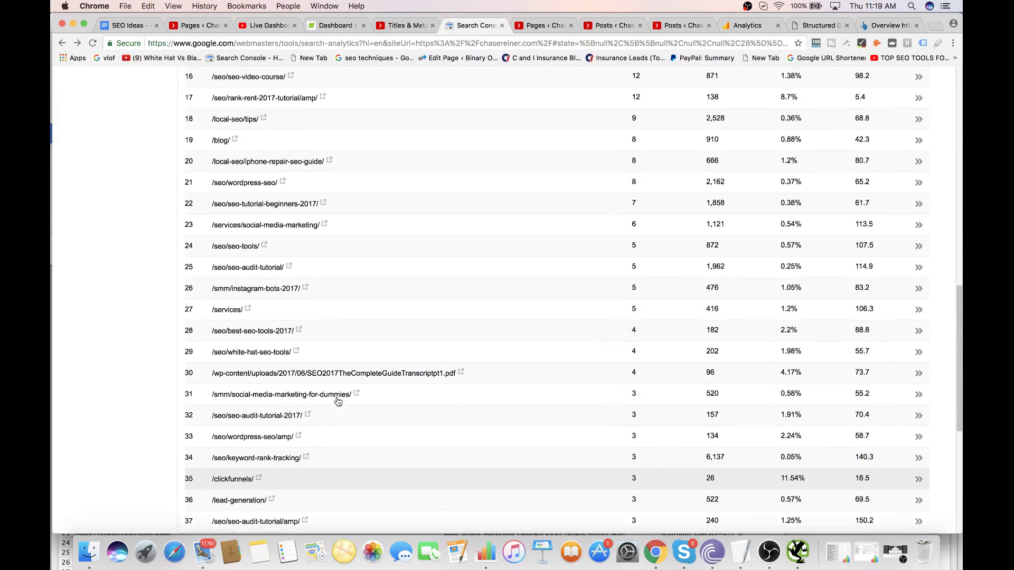
scroll(315, 277, "up", 5)
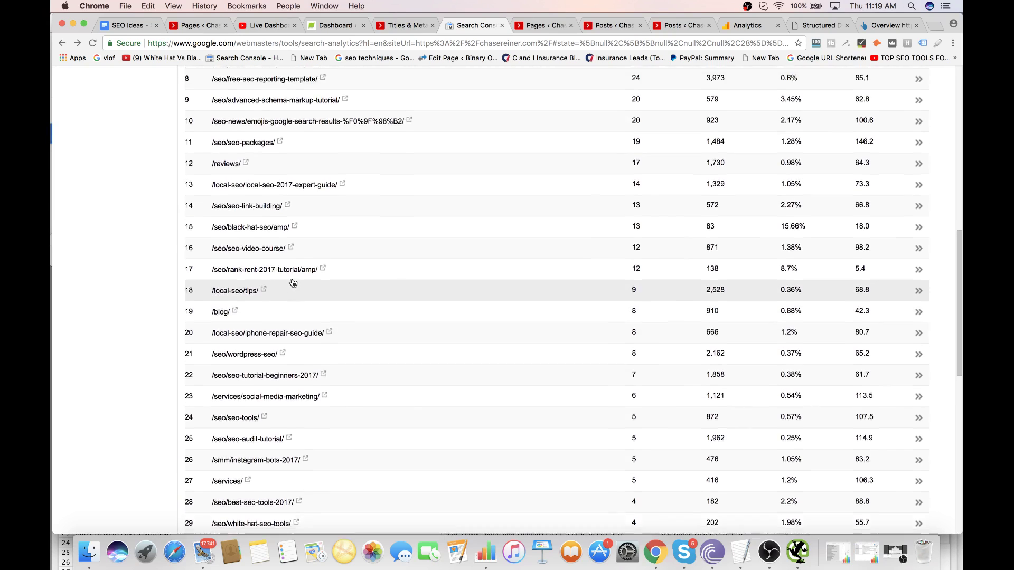
scroll(304, 235, "up", 2)
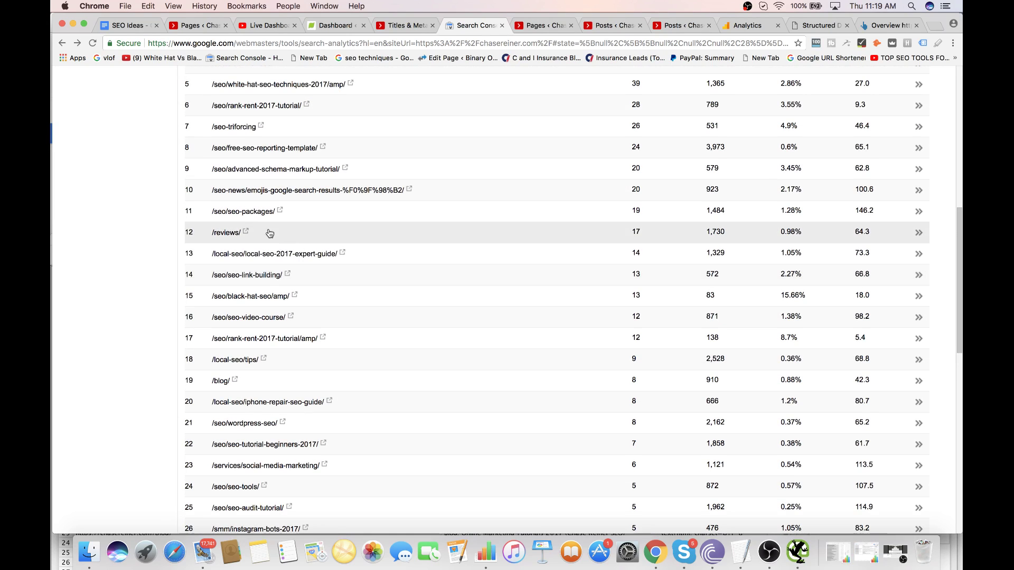
- Open the /local-seo/local-seo-2017-expert-guide/ page from the pages report and skim its content
left_click(342, 254)
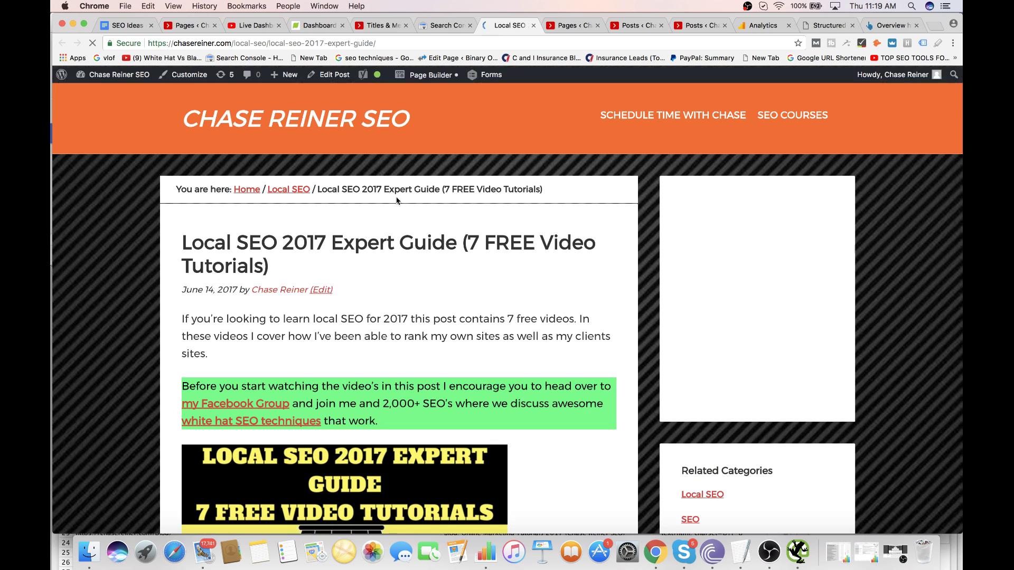
scroll(397, 200, "down", 20)
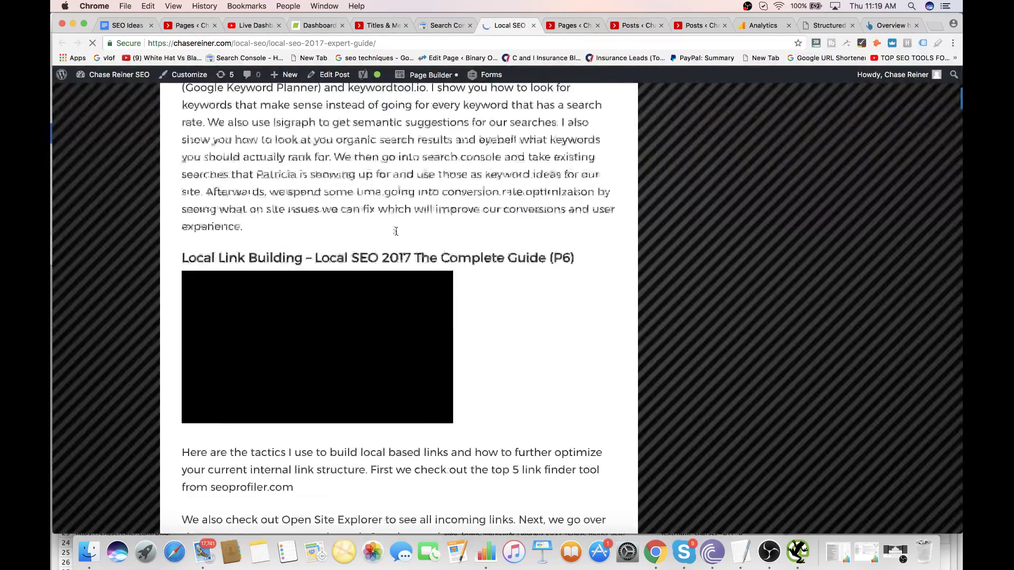
scroll(397, 231, "down", 8)
scroll(396, 230, "up", 15)
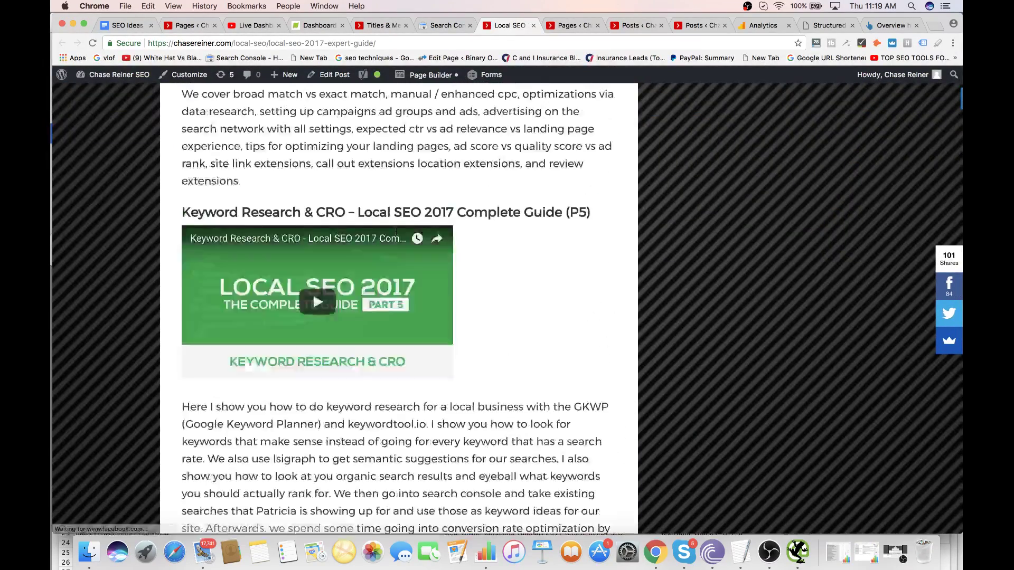
scroll(396, 231, "up", 20)
scroll(442, 202, "down", 6)
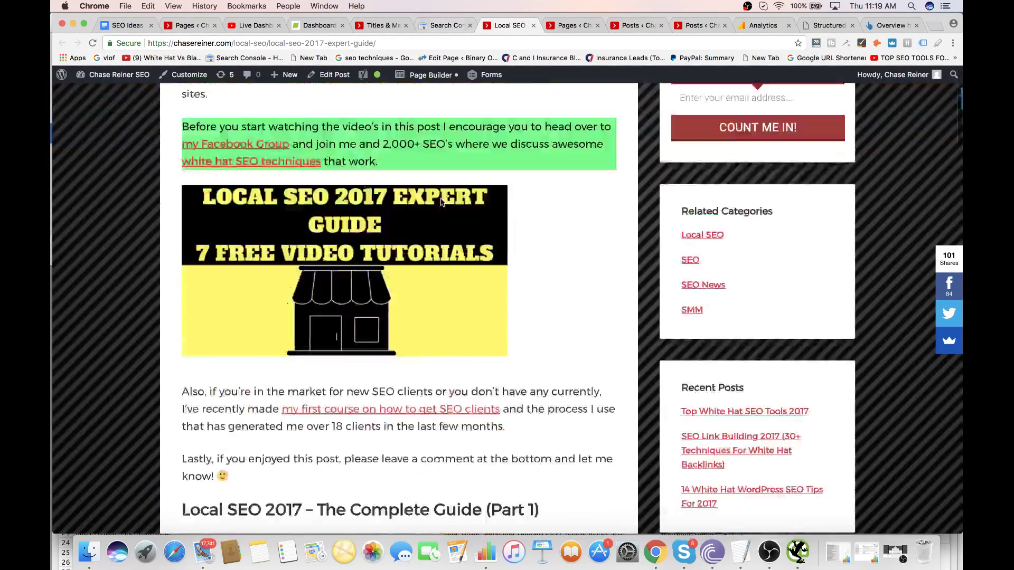
scroll(442, 202, "down", 3)
scroll(441, 202, "up", 2)
- Return to the Search Console report and examine the listed pages with their clicks, impressions, CTR and positions
left_click(445, 27)
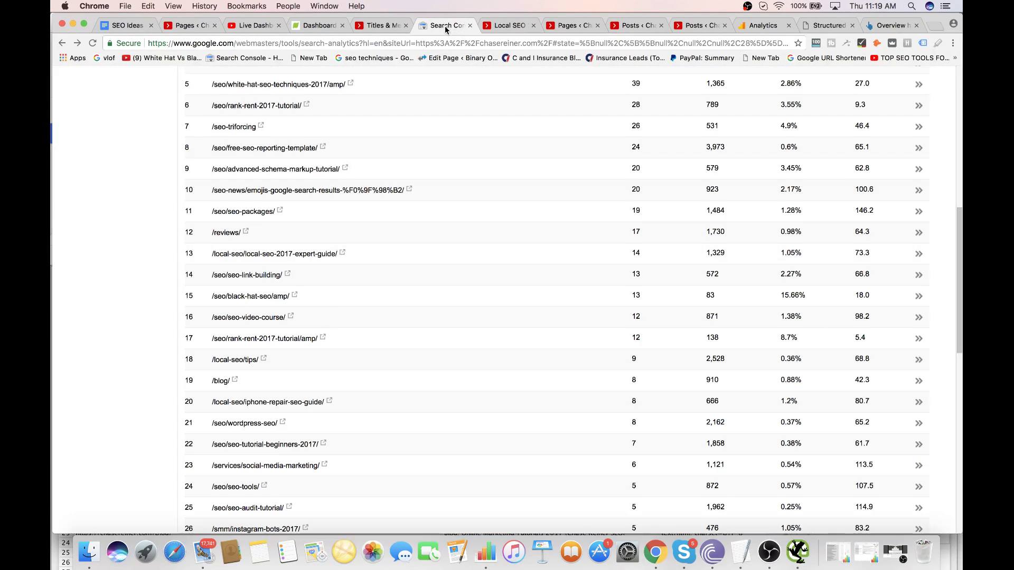
scroll(295, 412, "down", 5)
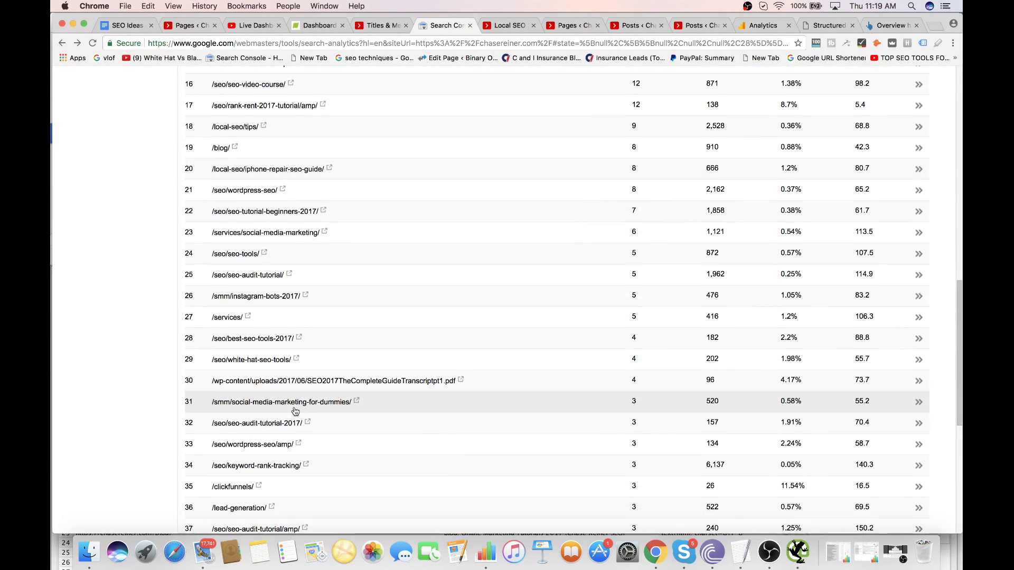
scroll(296, 411, "down", 3)
scroll(296, 411, "up", 12)
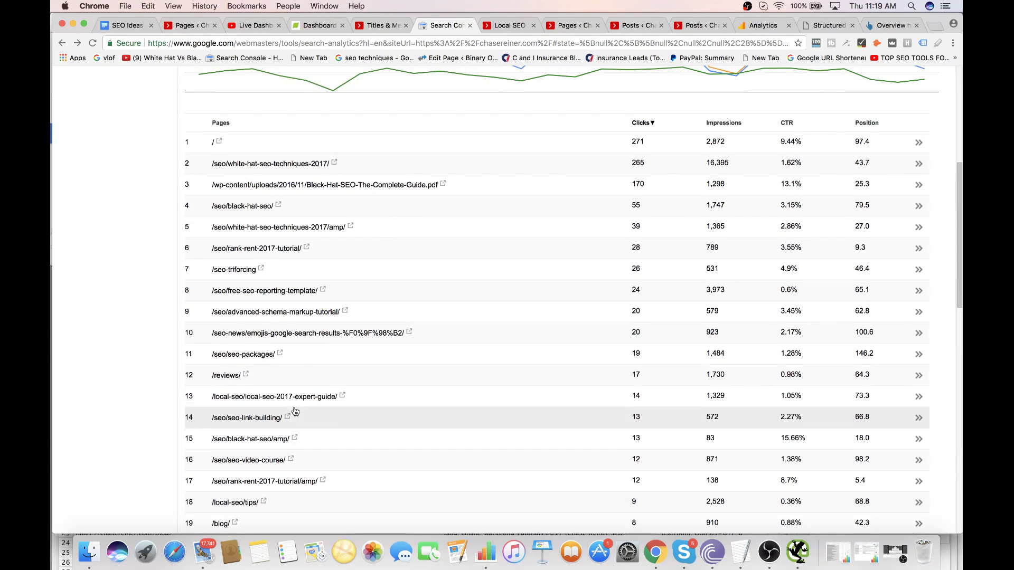
scroll(295, 412, "down", 3)
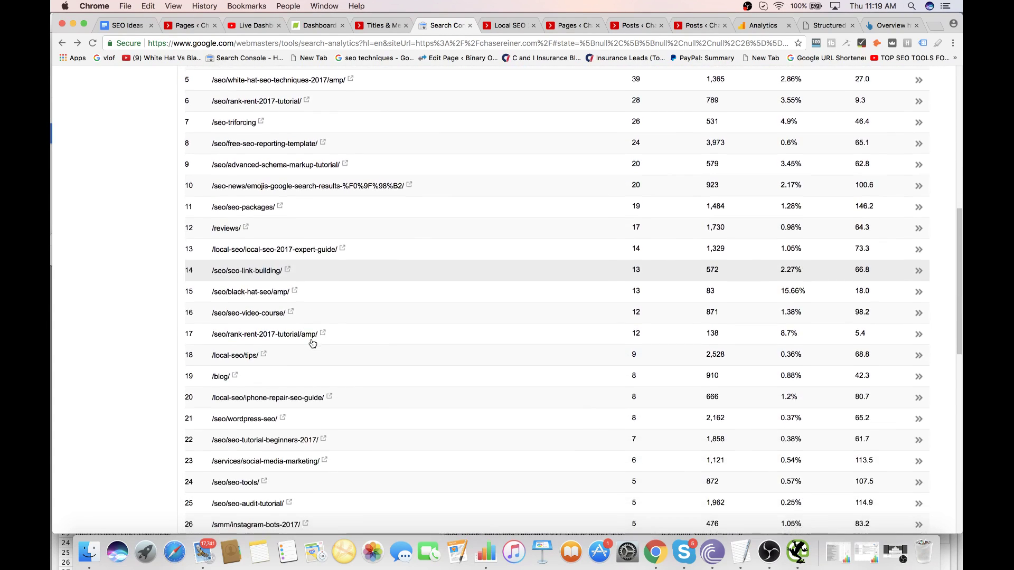
scroll(306, 338, "down", 3)
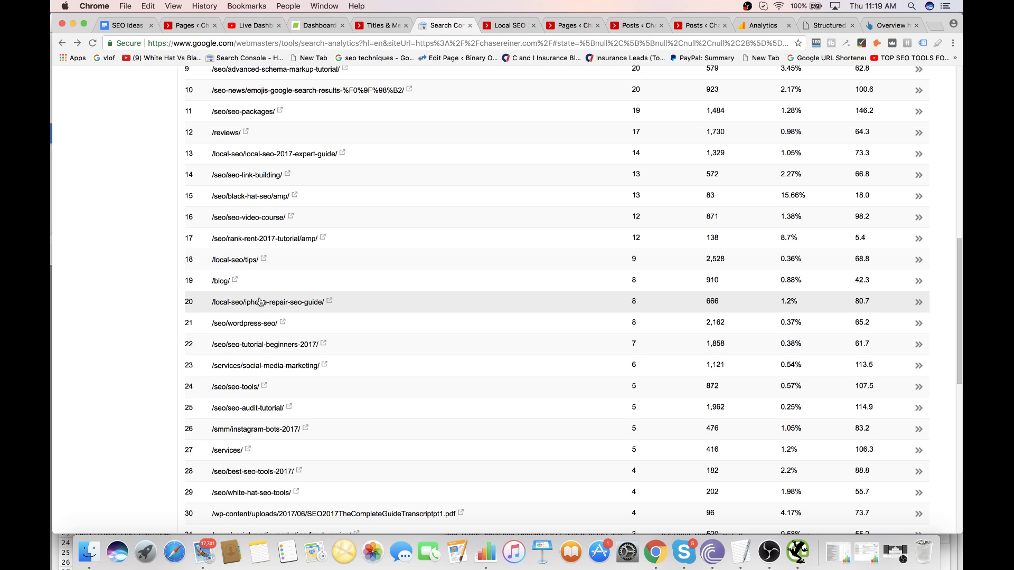
scroll(261, 288, "up", 1)
scroll(257, 238, "up", 3)
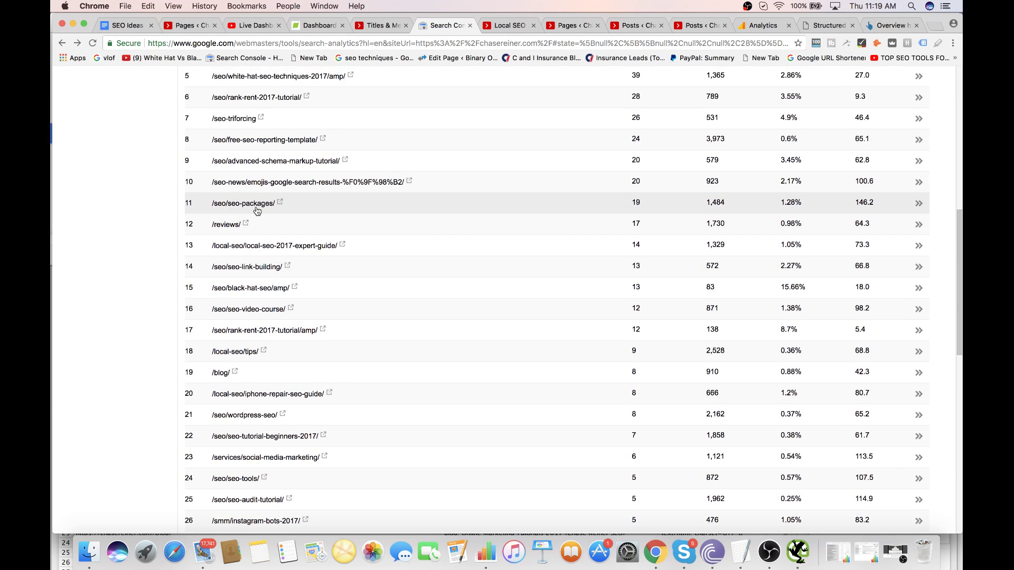
- Filter Search Analytics to the /local-seo/local-seo-2017-expert-guide/ page and review the search queries it appears for
left_click(264, 247)
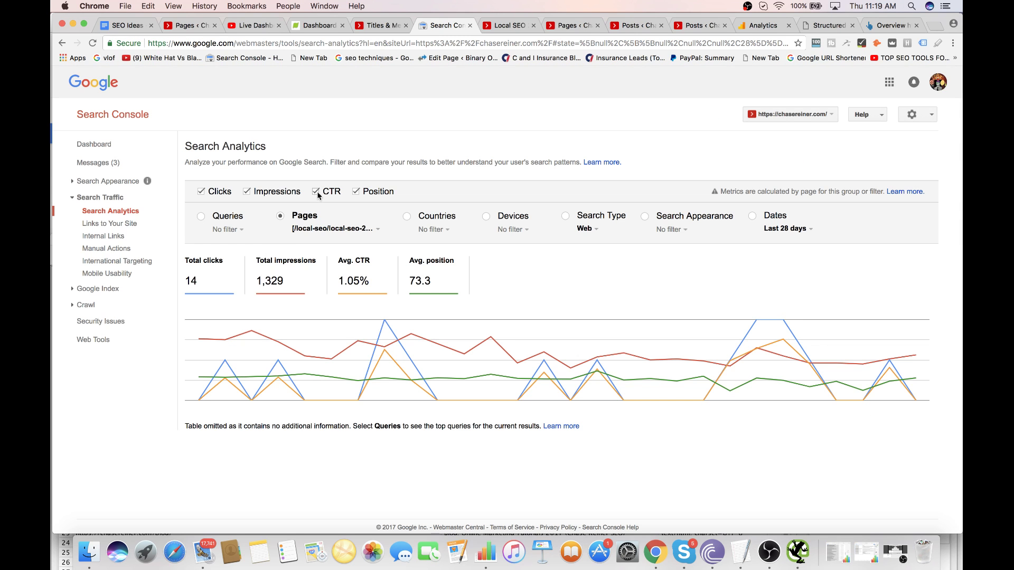
left_click(241, 217)
scroll(313, 320, "down", 3)
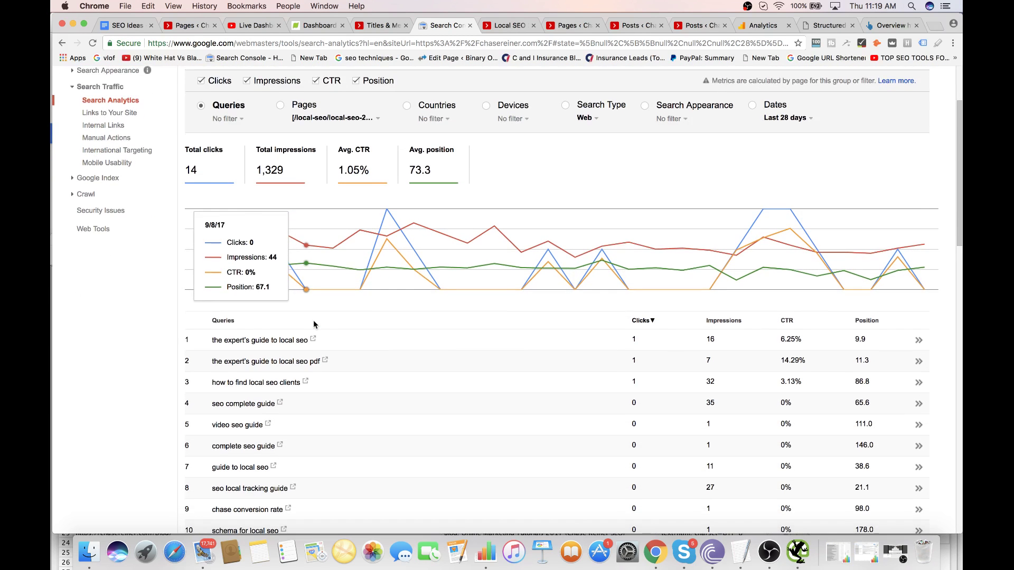
scroll(313, 325, "down", 2)
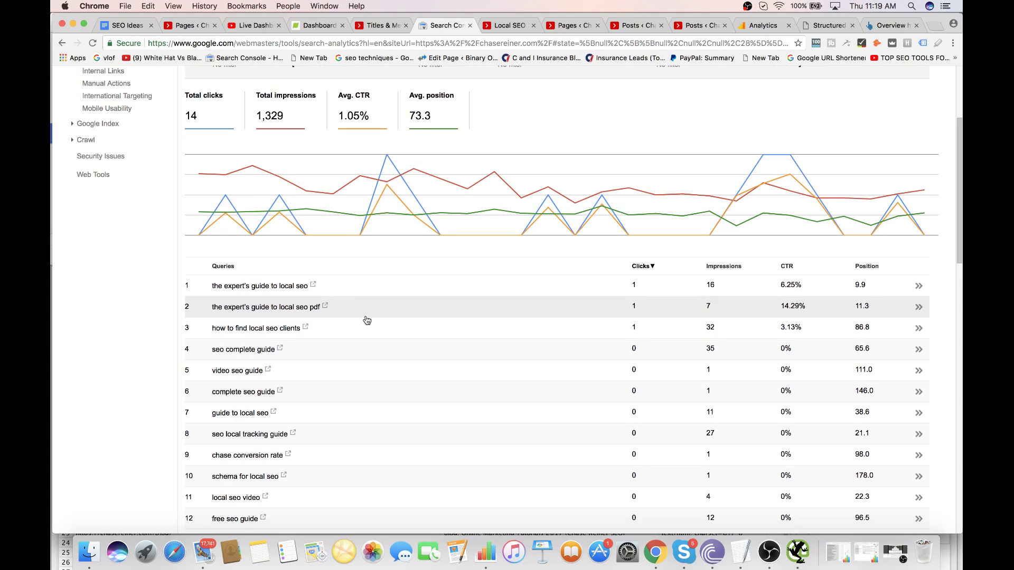
scroll(369, 331, "down", 6)
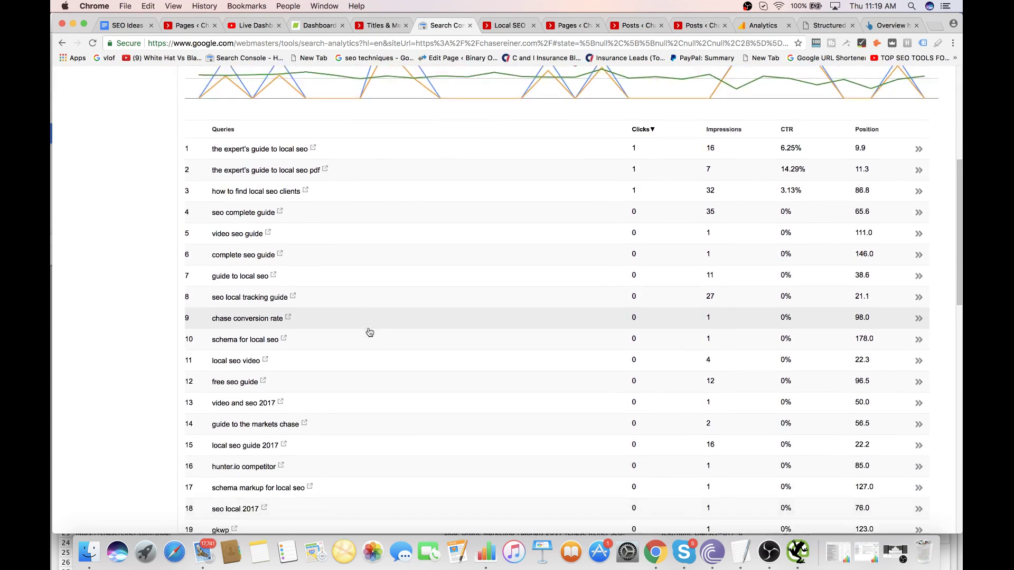
scroll(369, 331, "down", 13)
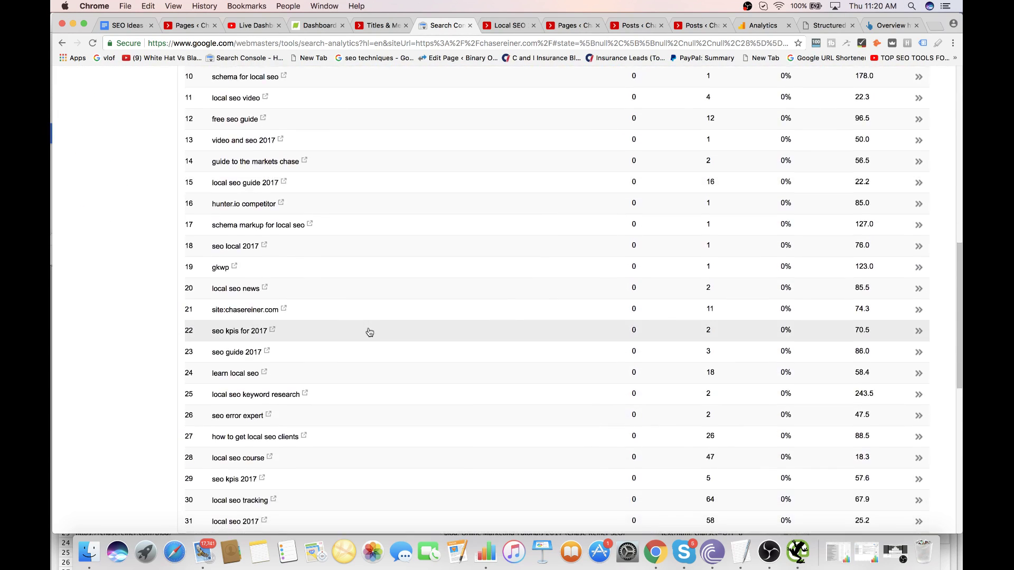
scroll(369, 332, "up", 20)
- Switch to the Local SEO 2017 Expert Guide post and examine its headings, videos and text down to the comments
left_click(497, 29)
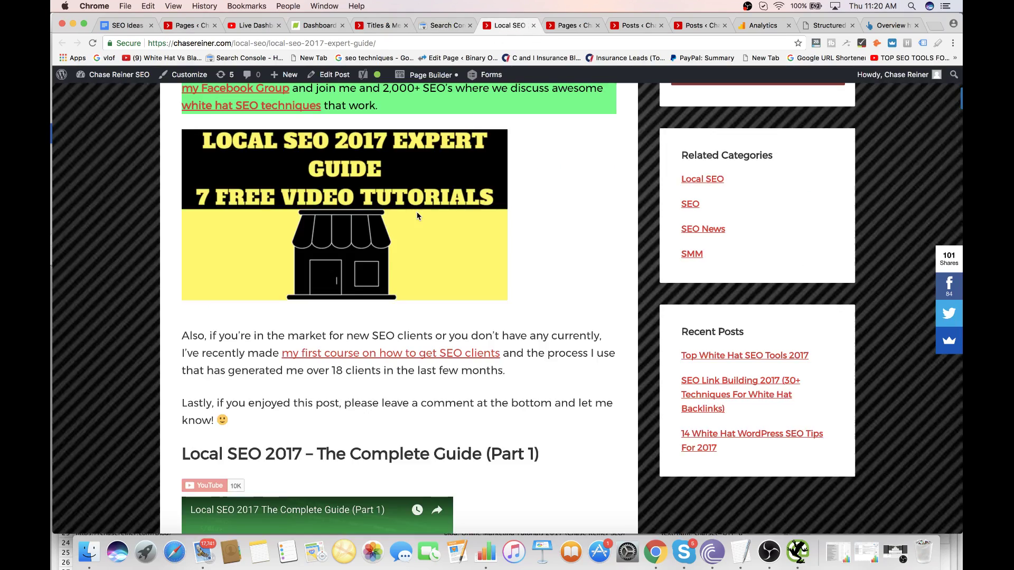
scroll(417, 216, "up", 10)
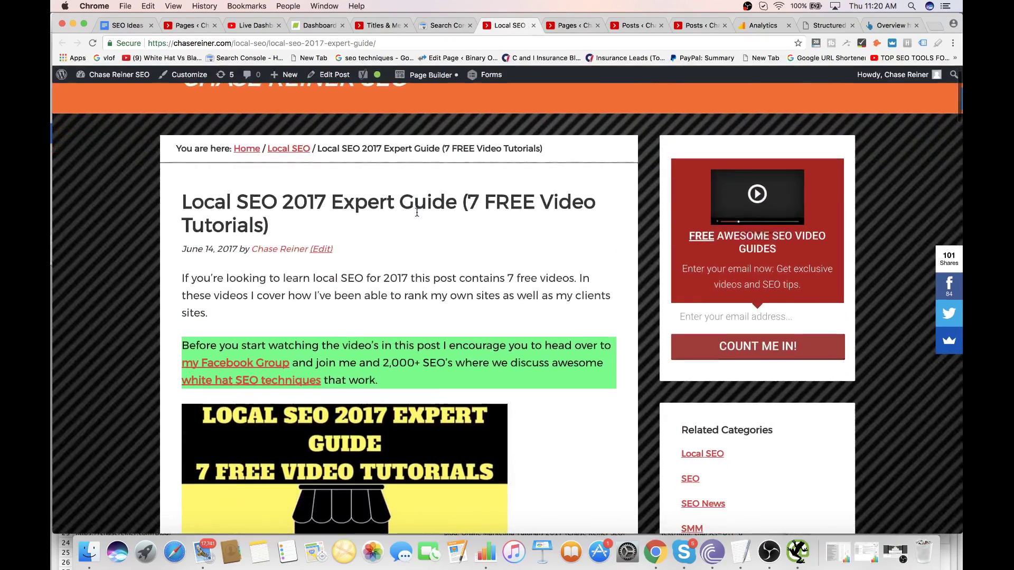
scroll(418, 214, "down", 15)
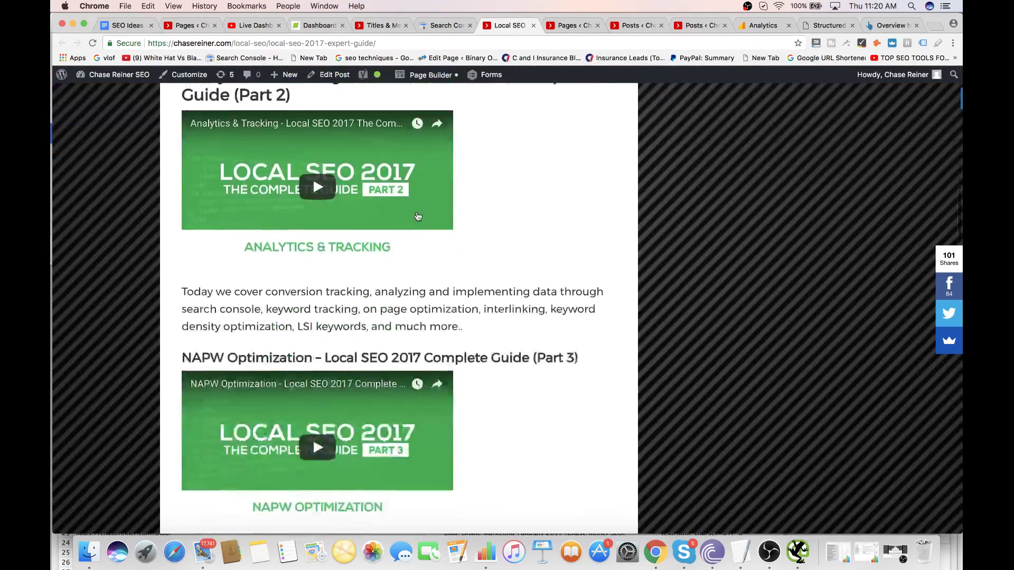
scroll(417, 216, "down", 15)
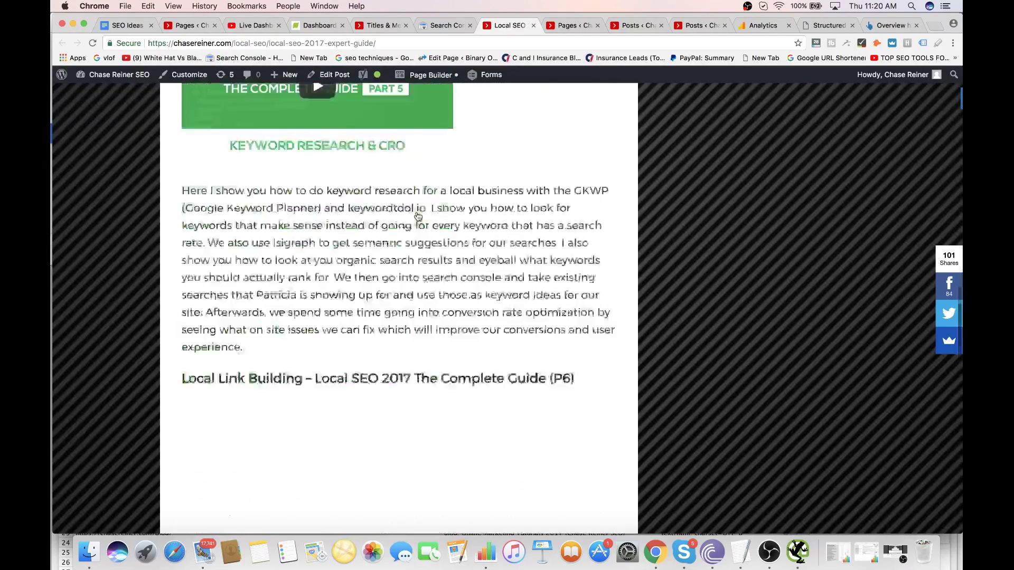
scroll(417, 216, "down", 15)
scroll(417, 215, "up", 4)
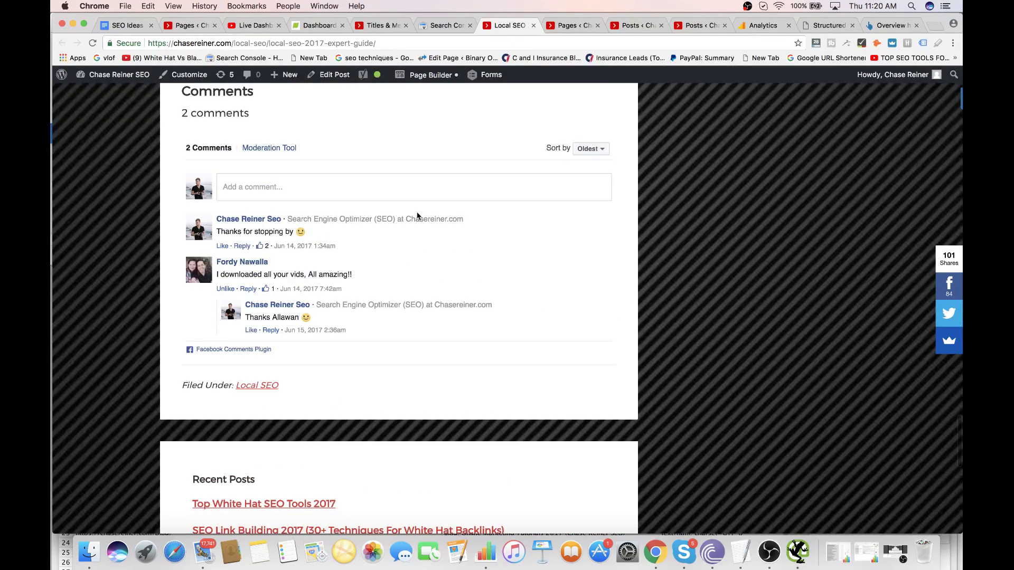
scroll(417, 215, "up", 20)
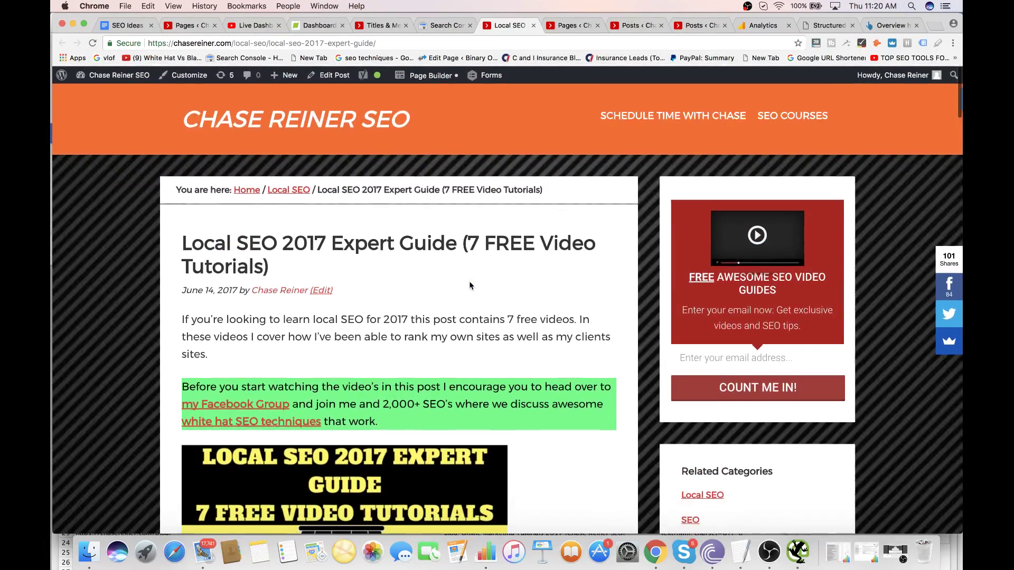
scroll(470, 285, "down", 3)
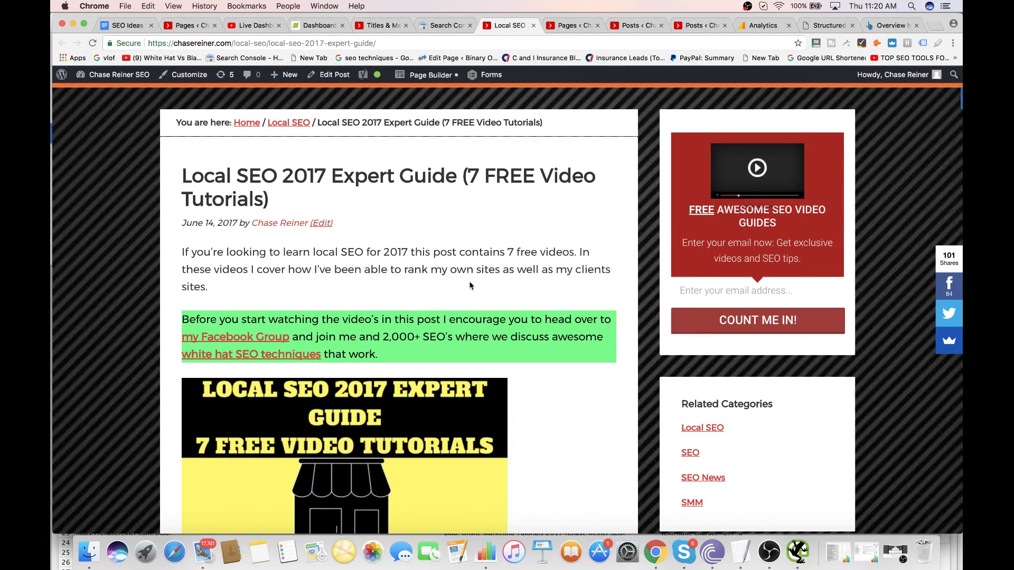
scroll(470, 285, "down", 12)
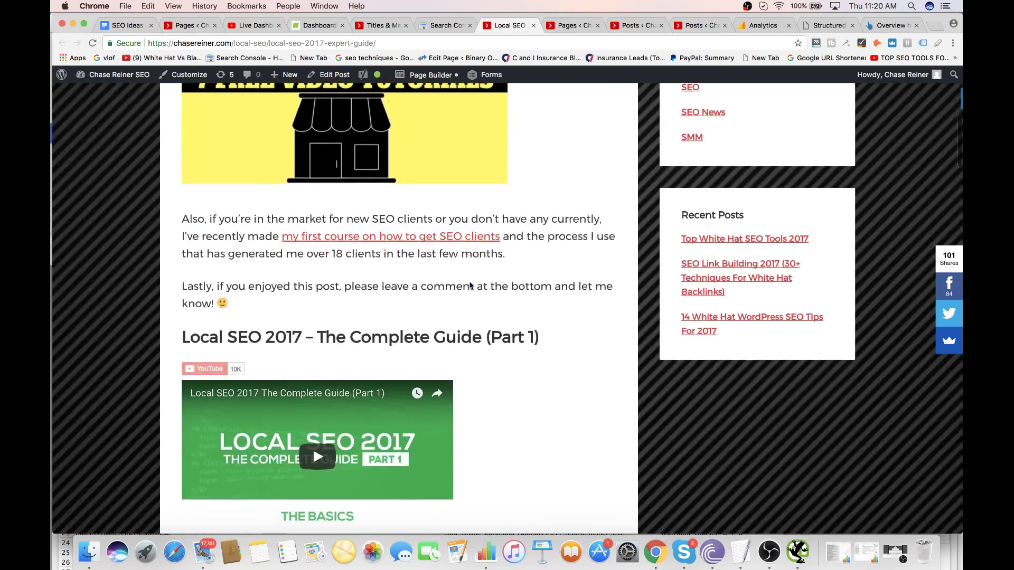
scroll(470, 286, "down", 20)
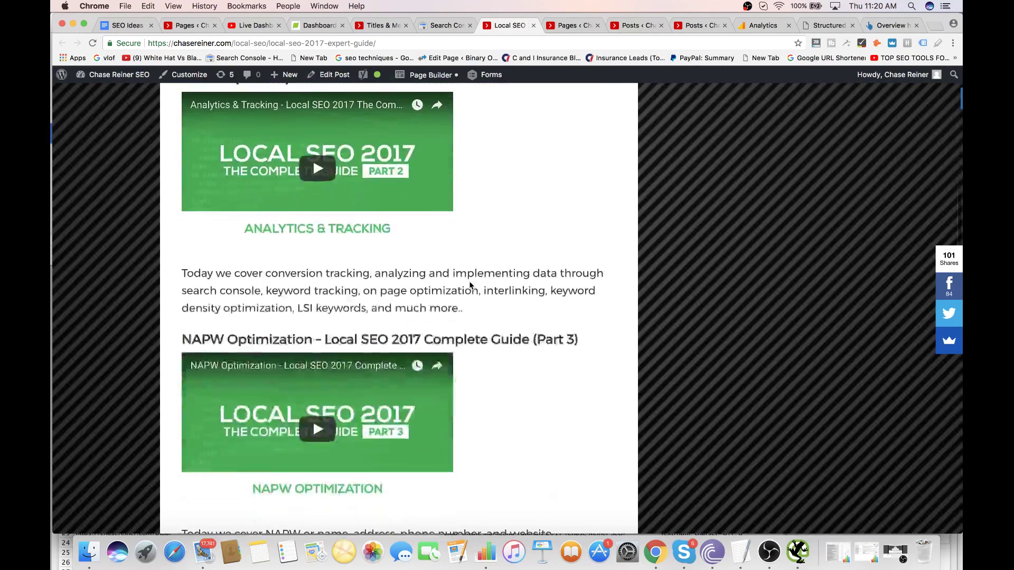
scroll(470, 286, "down", 20)
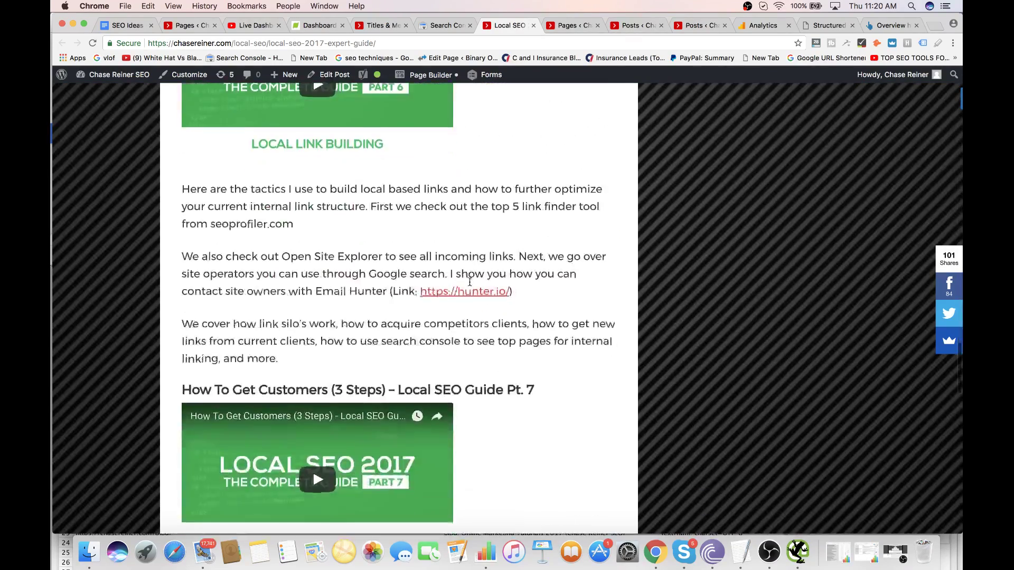
scroll(470, 282, "down", 20)
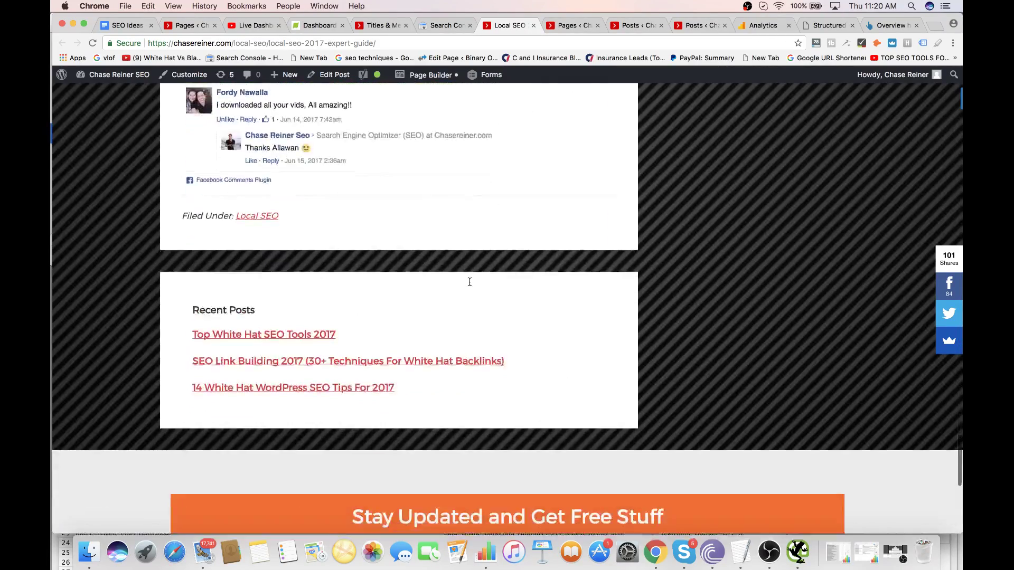
scroll(470, 282, "up", 20)
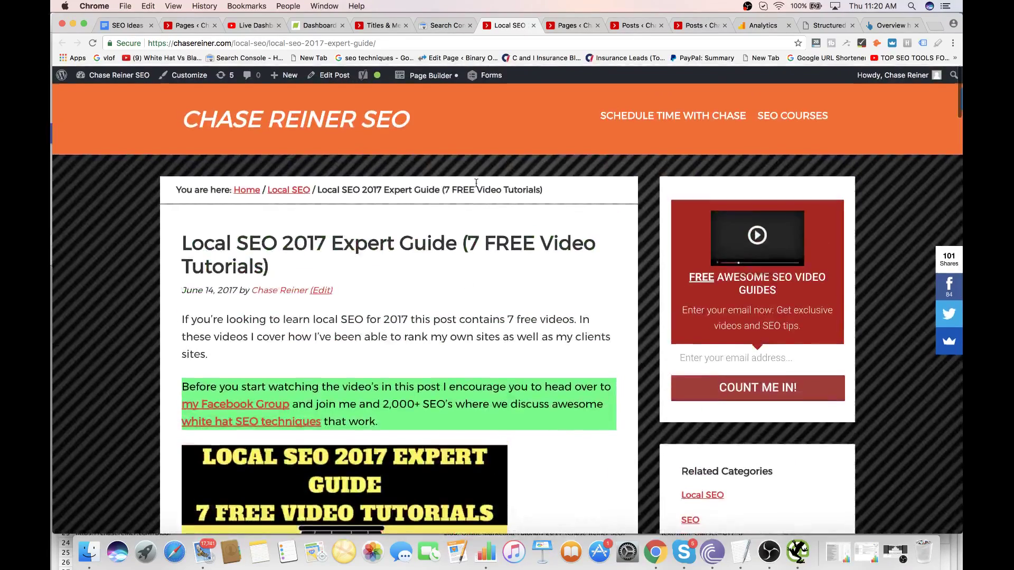
- Return to Search Console and go back from the guide's queries to the unfiltered Search Analytics pages list
left_click(446, 26)
scroll(330, 451, "down", 3)
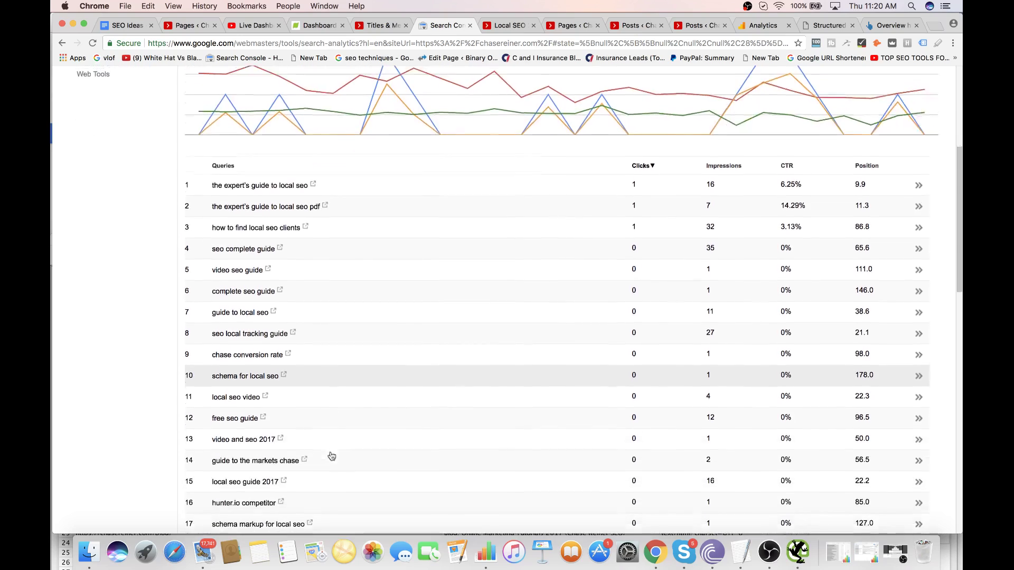
left_click(62, 43)
left_click(62, 42)
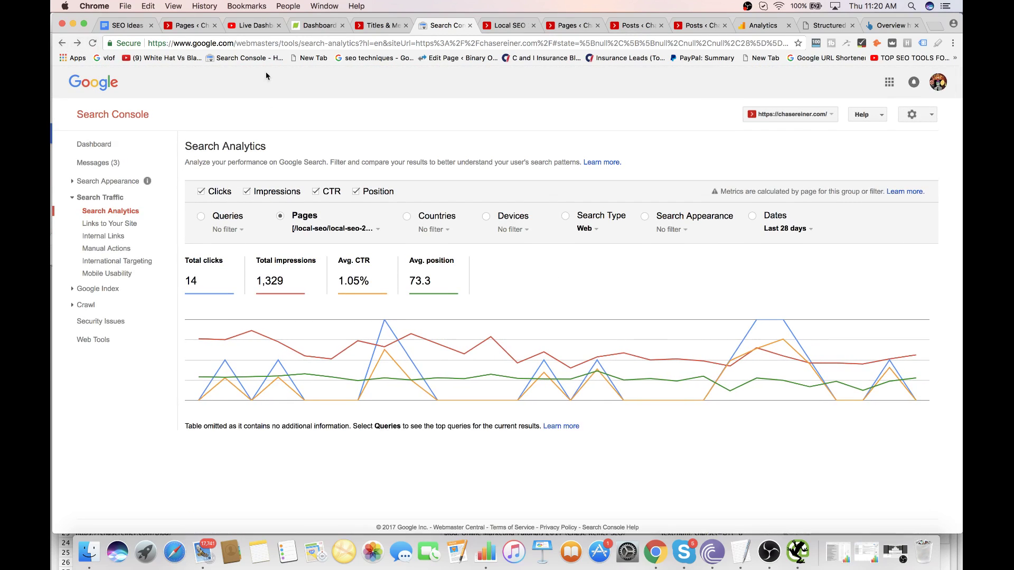
left_click(64, 45)
- Browse the full list of site pages in Search Analytics, including the result pages beyond the first 50 rows
scroll(292, 334, "down", 10)
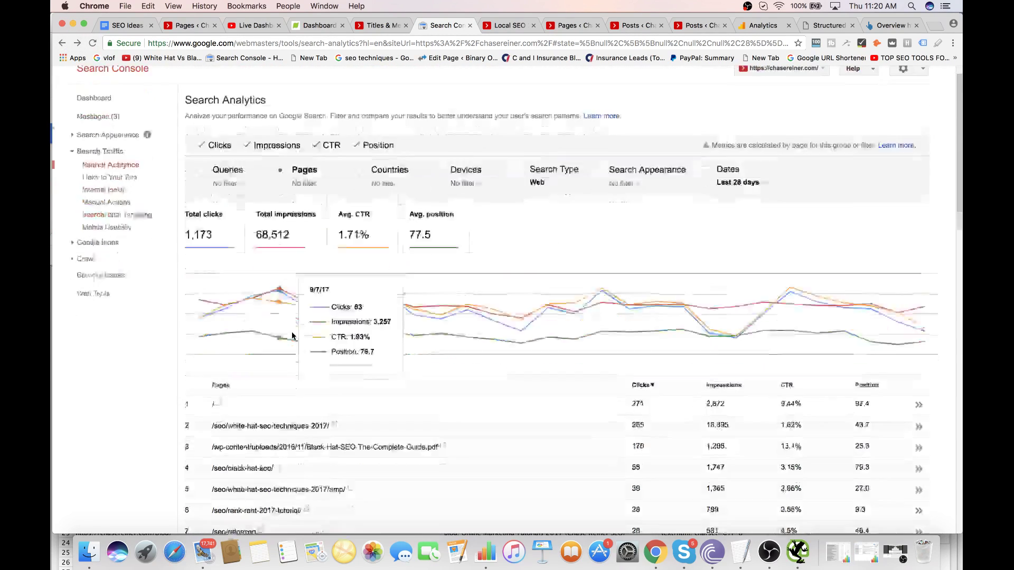
scroll(292, 336, "down", 5)
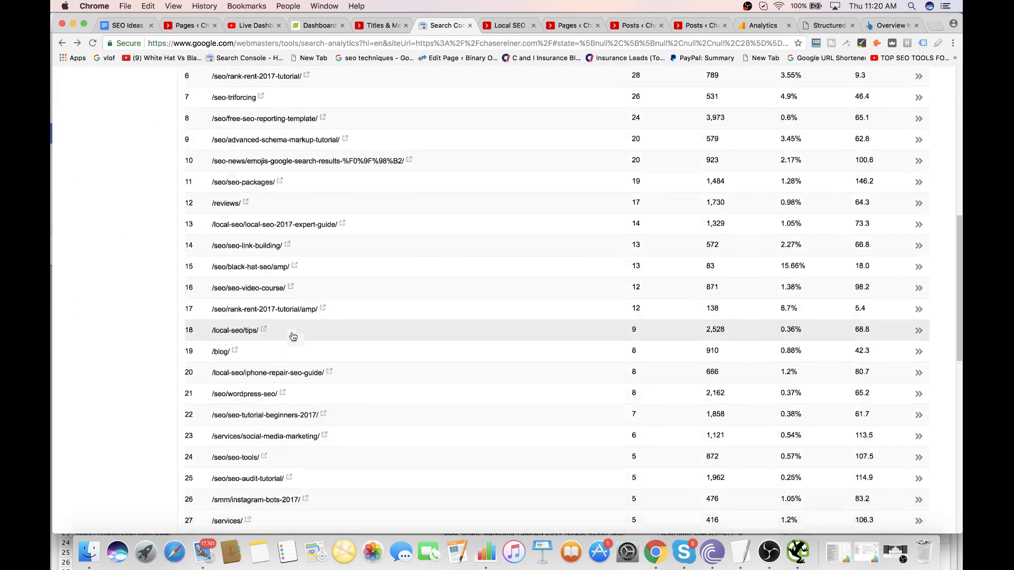
scroll(293, 337, "down", 3)
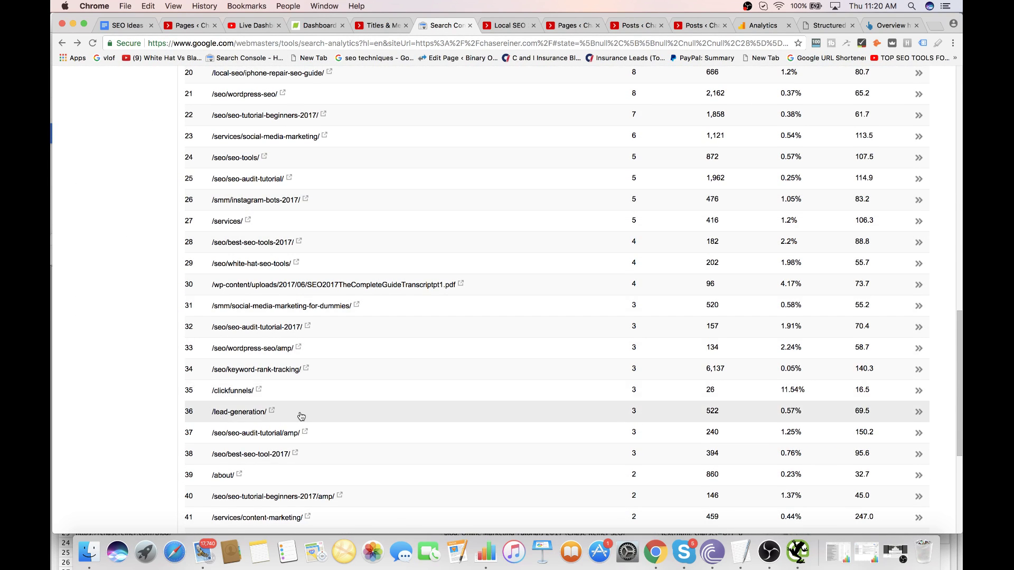
scroll(300, 417, "down", 5)
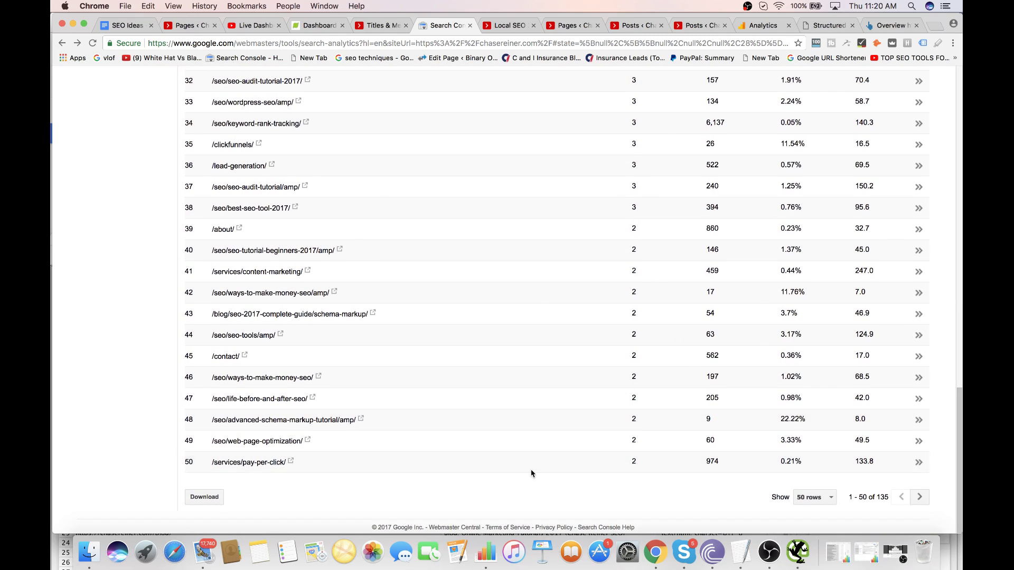
left_click(920, 497)
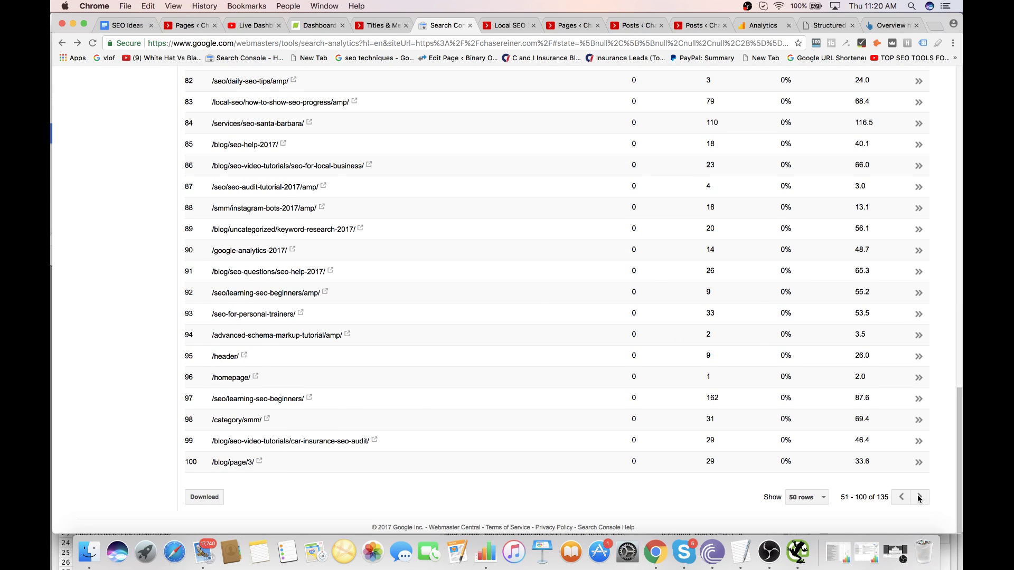
left_click(920, 497)
left_click(902, 498)
left_click(903, 501)
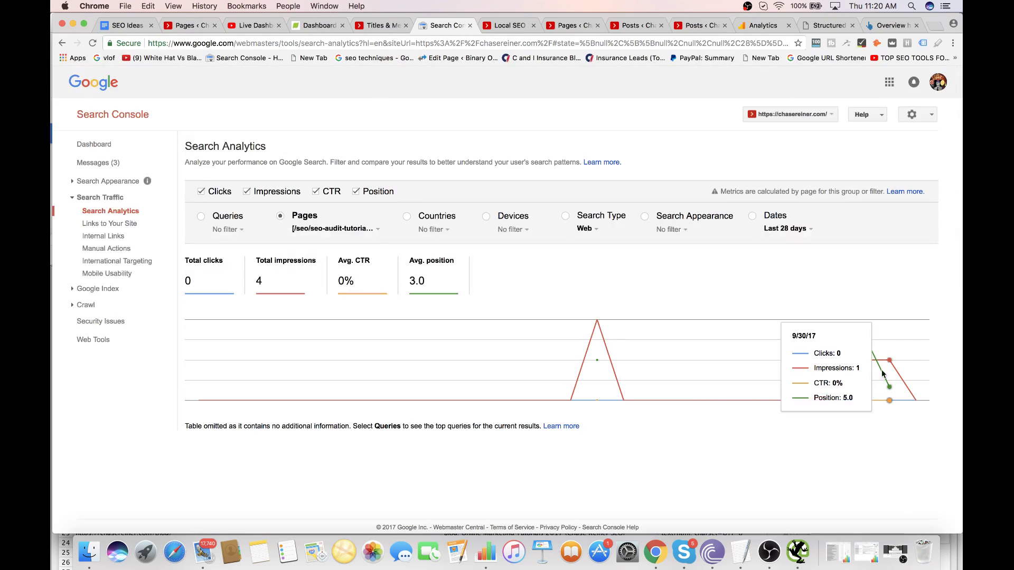
- Go back to the unfiltered Search Analytics pages list and download it in CSV format
left_click(61, 43)
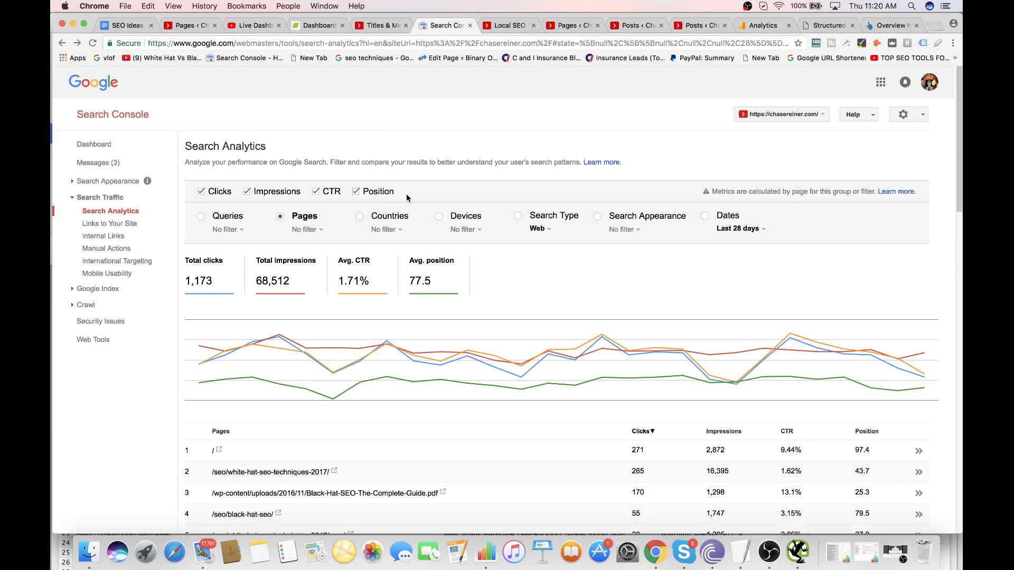
scroll(417, 216, "down", 3)
scroll(449, 224, "down", 20)
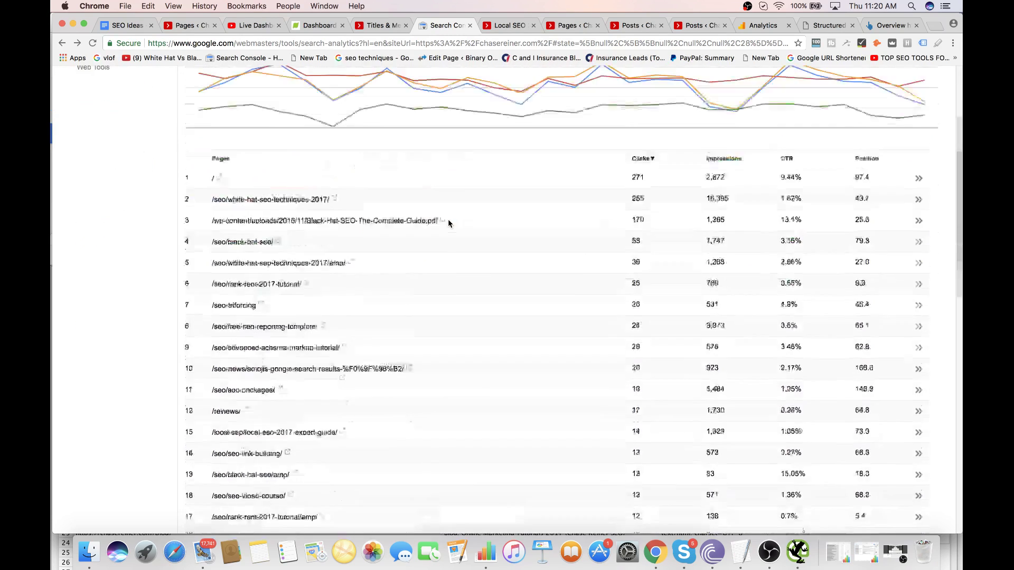
left_click(205, 497)
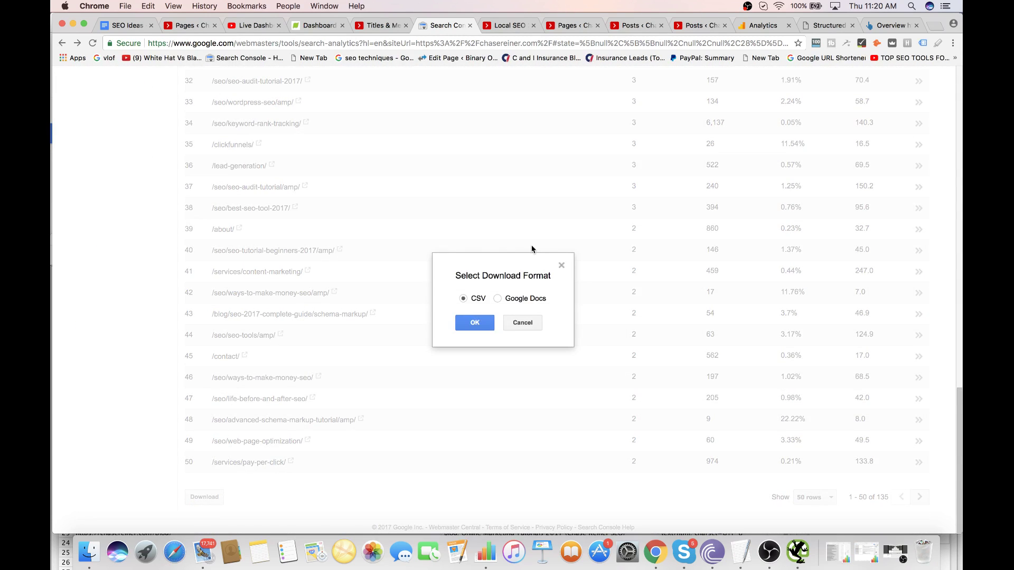
left_click(493, 321)
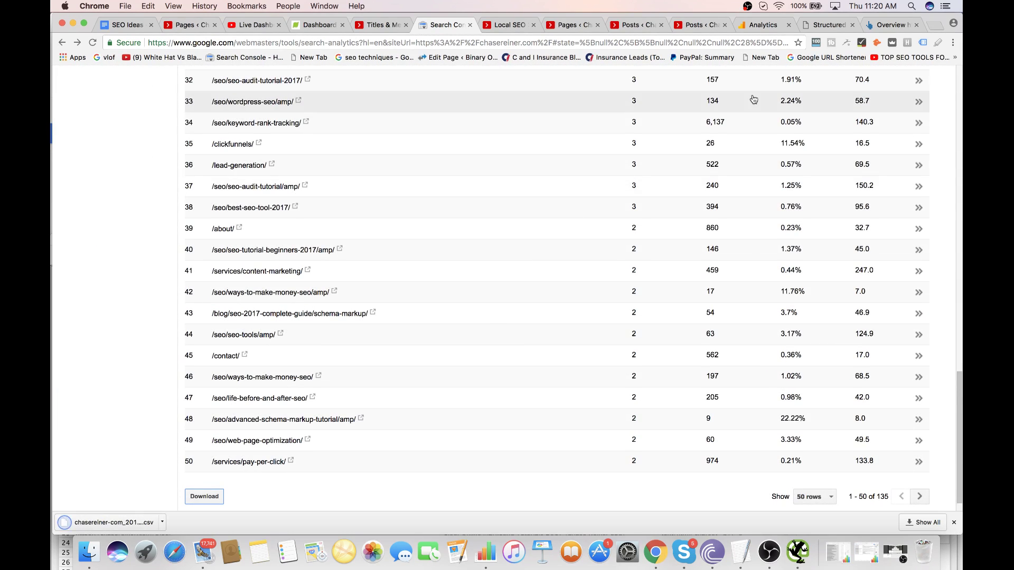
- Switch to the Insurantly WordPress dashboard, open its installed plugins and examine the 410 for WordPress entry and the available bulk actions
left_click(299, 25)
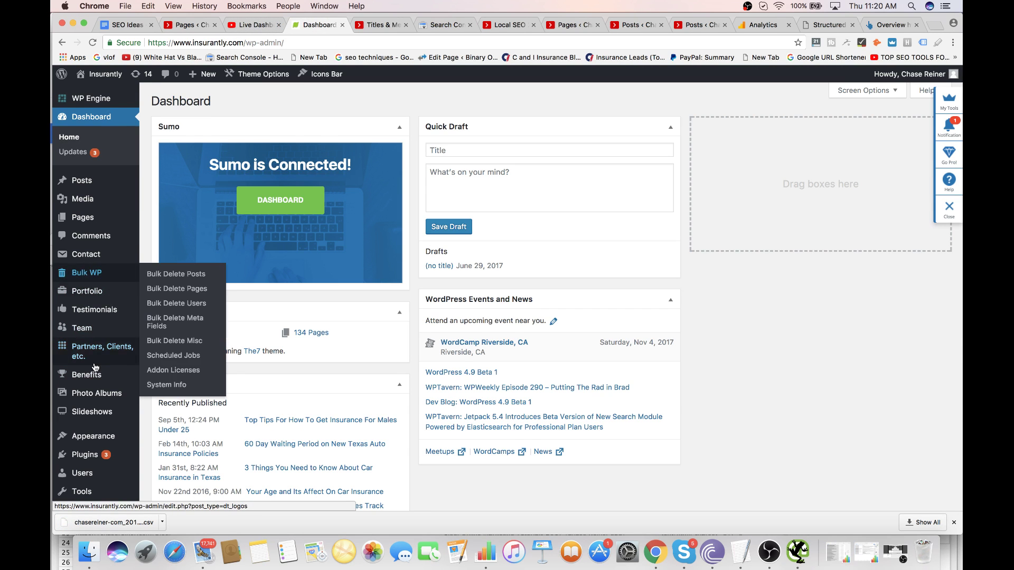
scroll(96, 367, "down", 3)
scroll(96, 367, "down", 1)
mouse_move(100, 359)
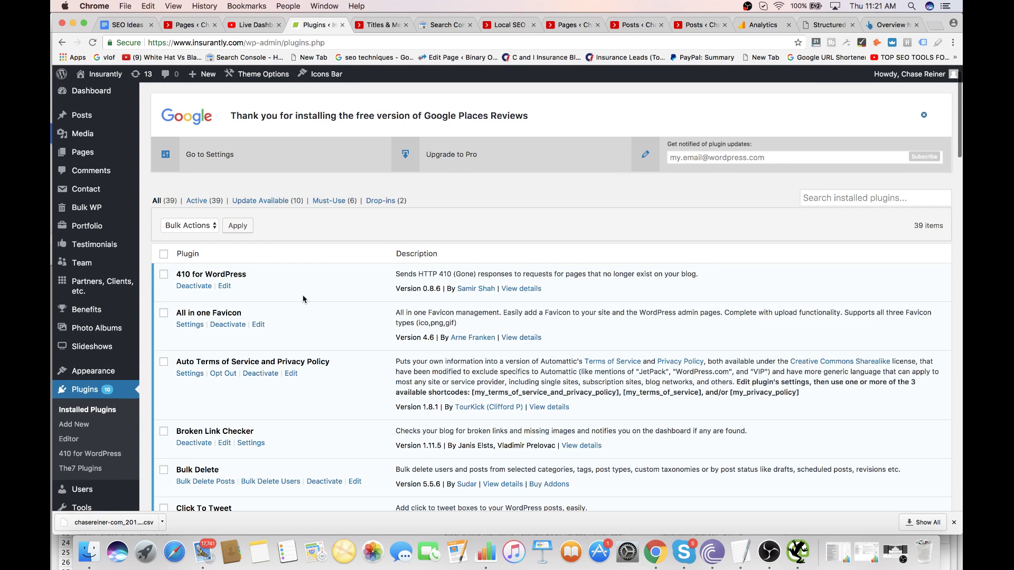
left_click(164, 276)
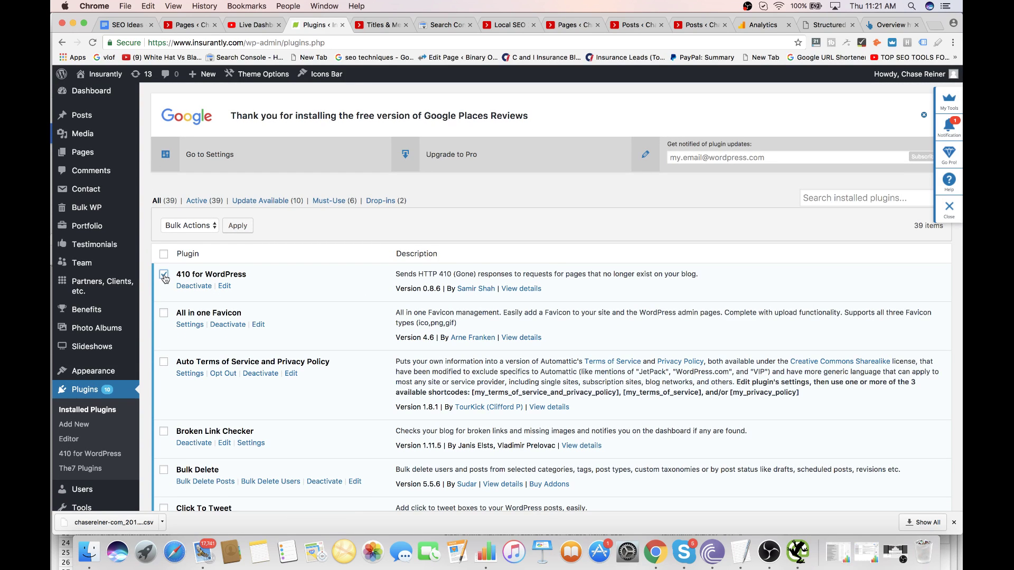
left_click(202, 228)
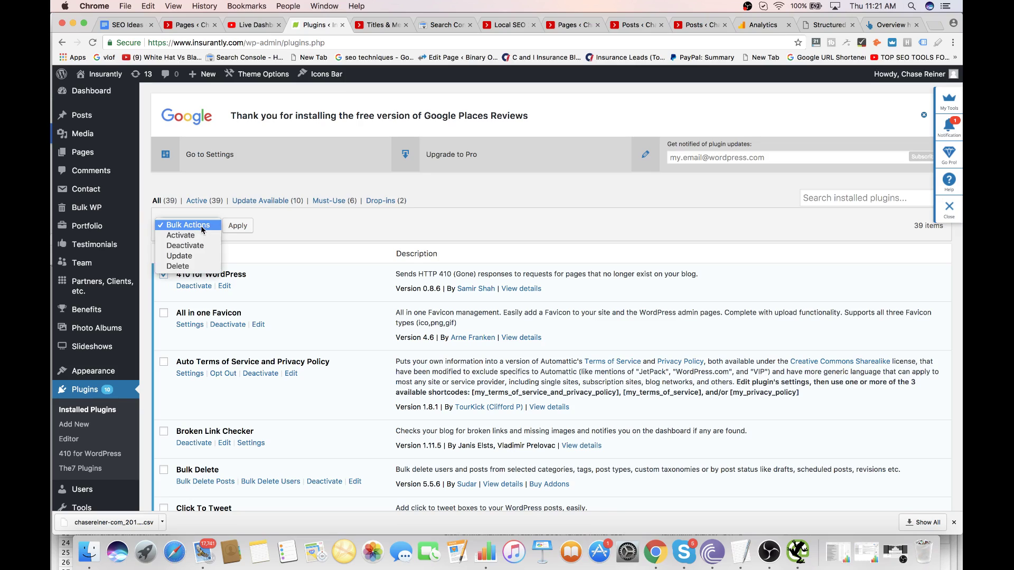
left_click(333, 222)
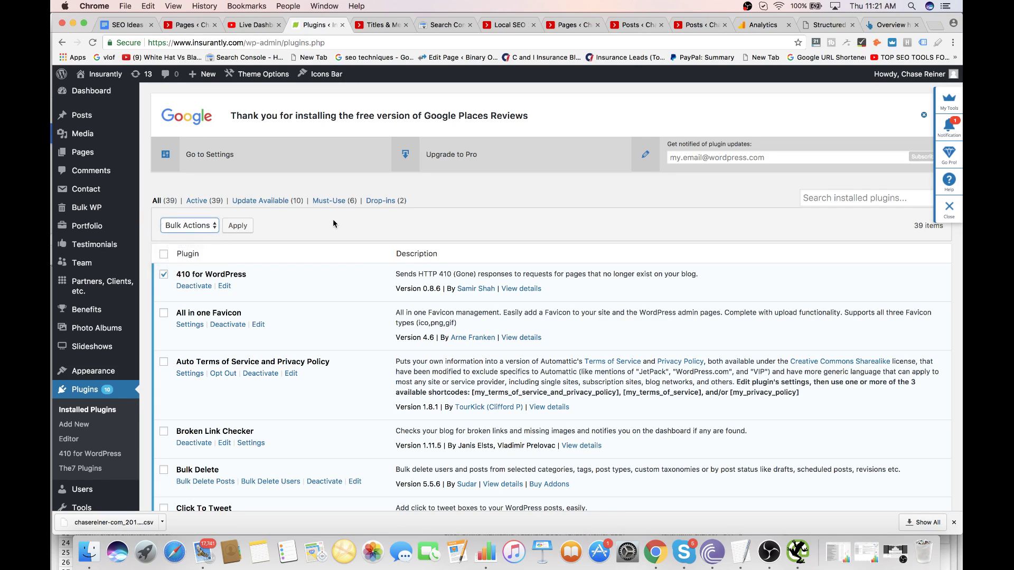
scroll(333, 220, "down", 5)
scroll(332, 219, "up", 4)
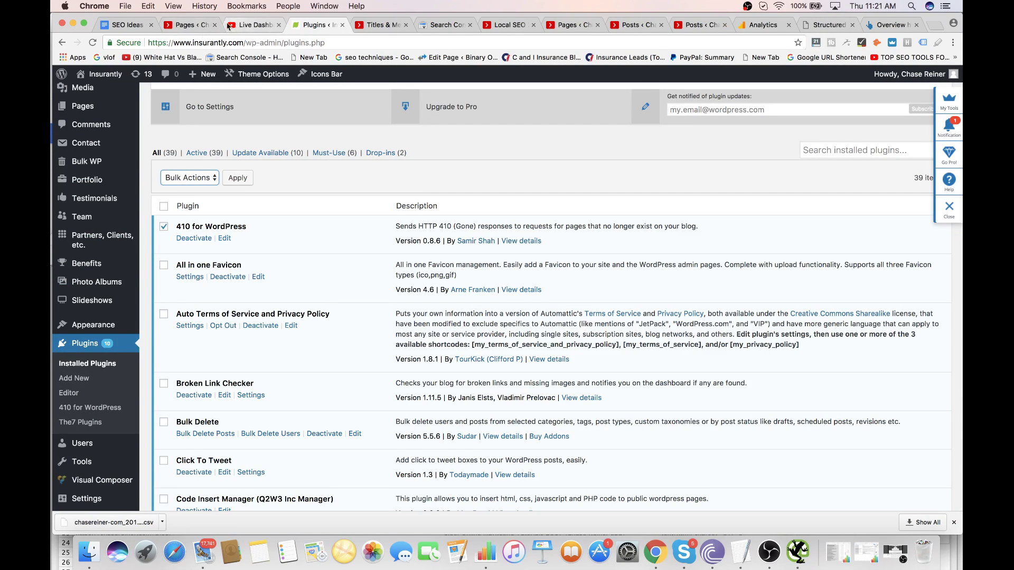
- In the SEO site's WordPress admin, search the new plugins for "410 for wordpress", then install and activate 410 for WordPress
left_click(633, 28)
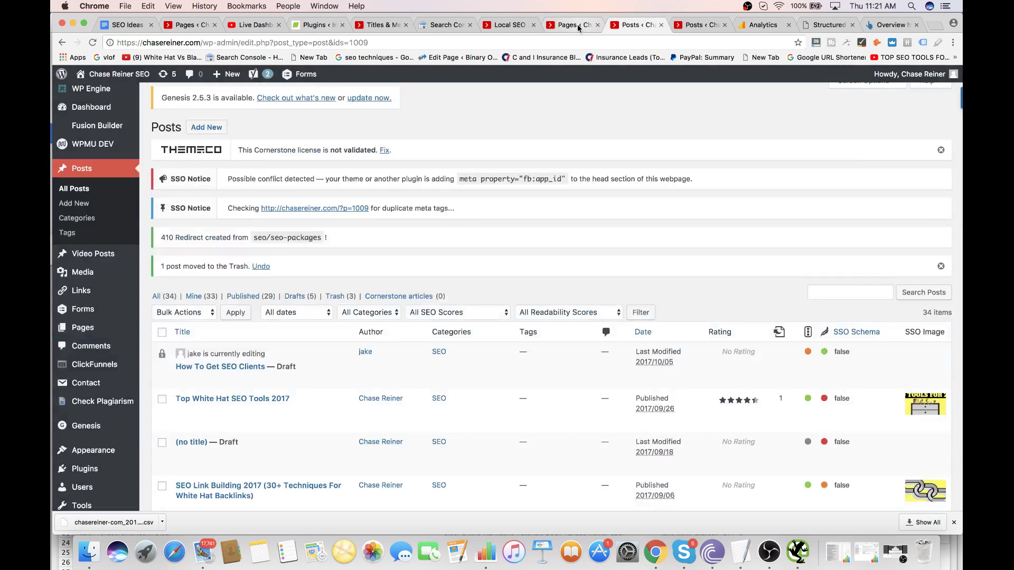
left_click(573, 25)
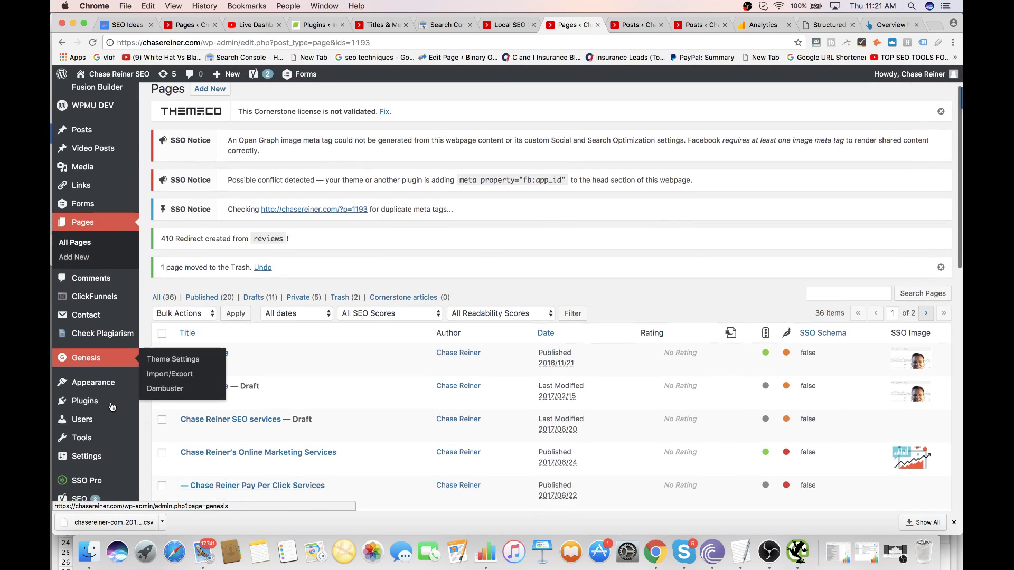
mouse_move(112, 400)
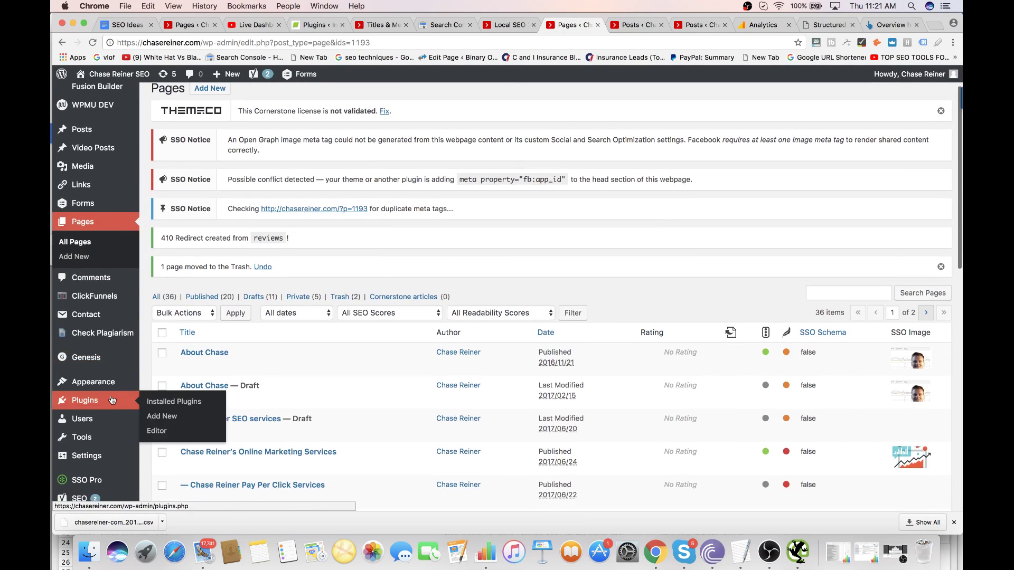
left_click(172, 423)
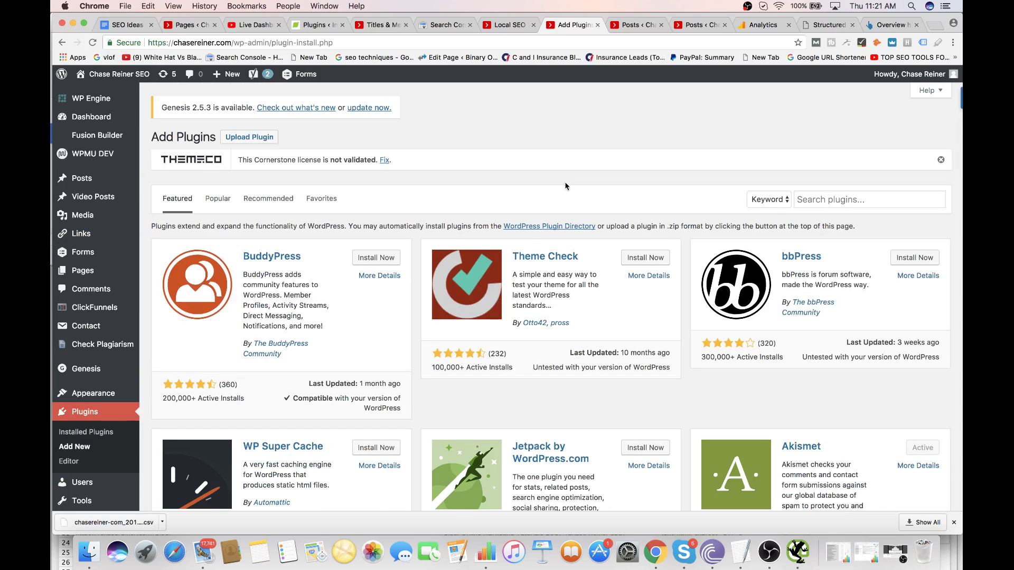
left_click(843, 195)
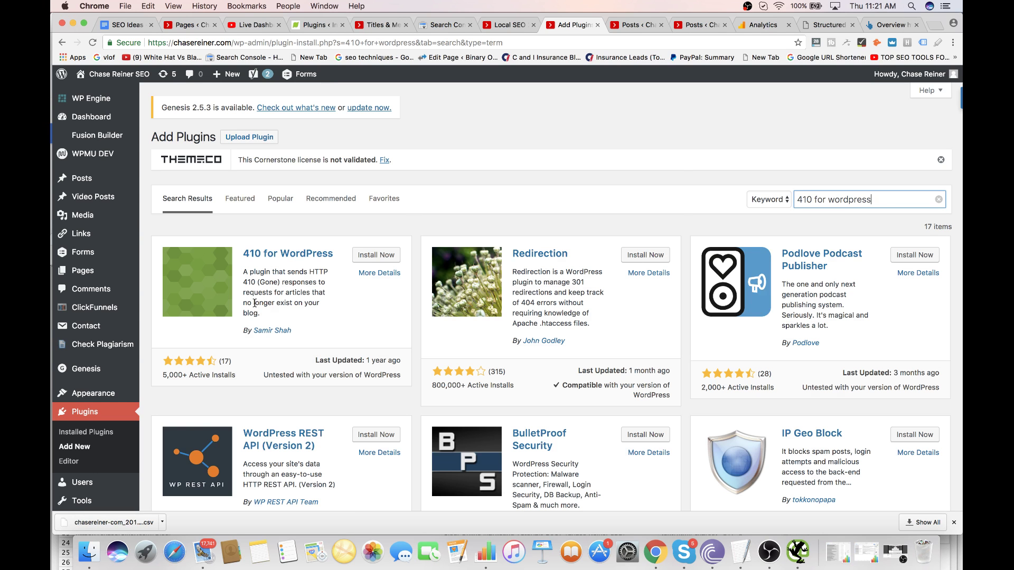
left_click(388, 255)
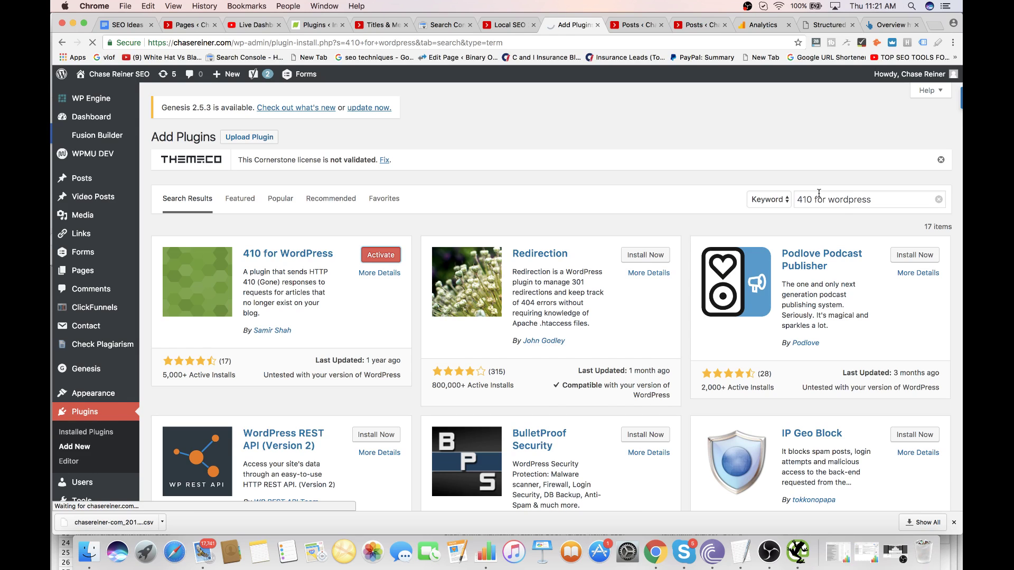
- Search the SEO site's installed plugins for "bulk deleter", then find "bulk" on the Insurantly plugins page to check the plugin's name
left_click(831, 263)
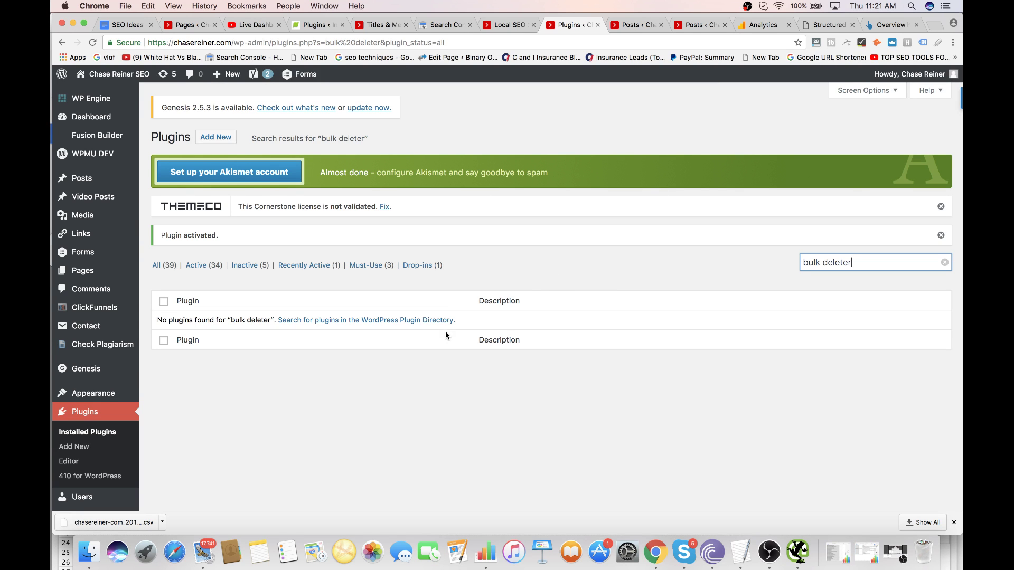
left_click(195, 25)
left_click(338, 20)
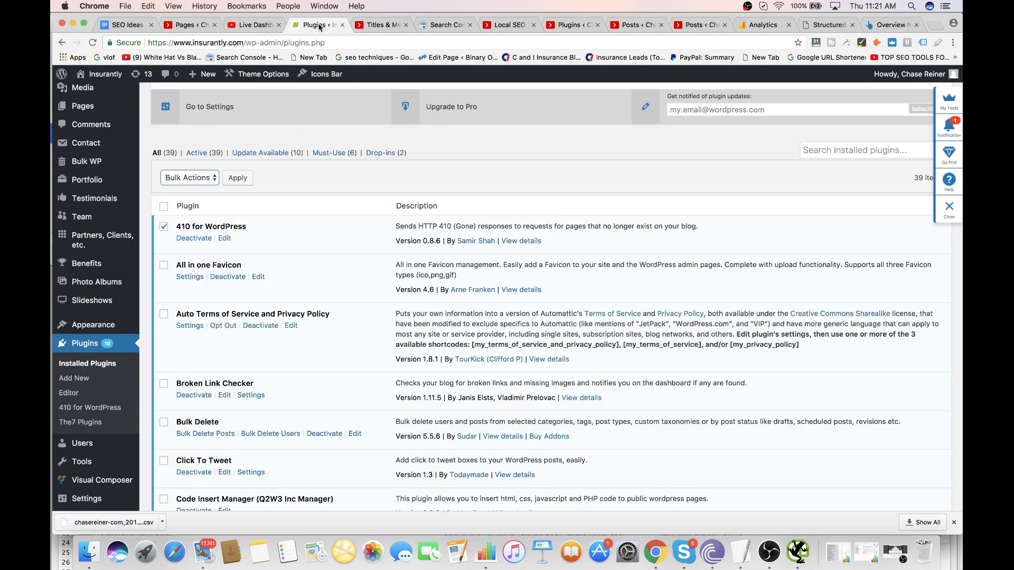
key("ctrl+f")
type("bulk")
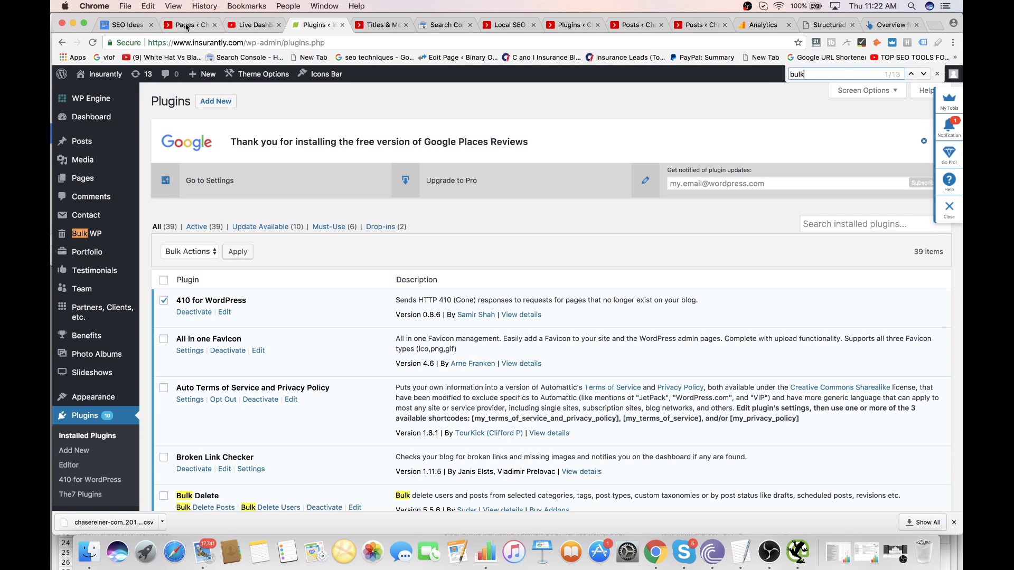
- Return to the SEO site's installed plugins, search them for "bulk delete" and clear the search
left_click(631, 25)
left_click(578, 26)
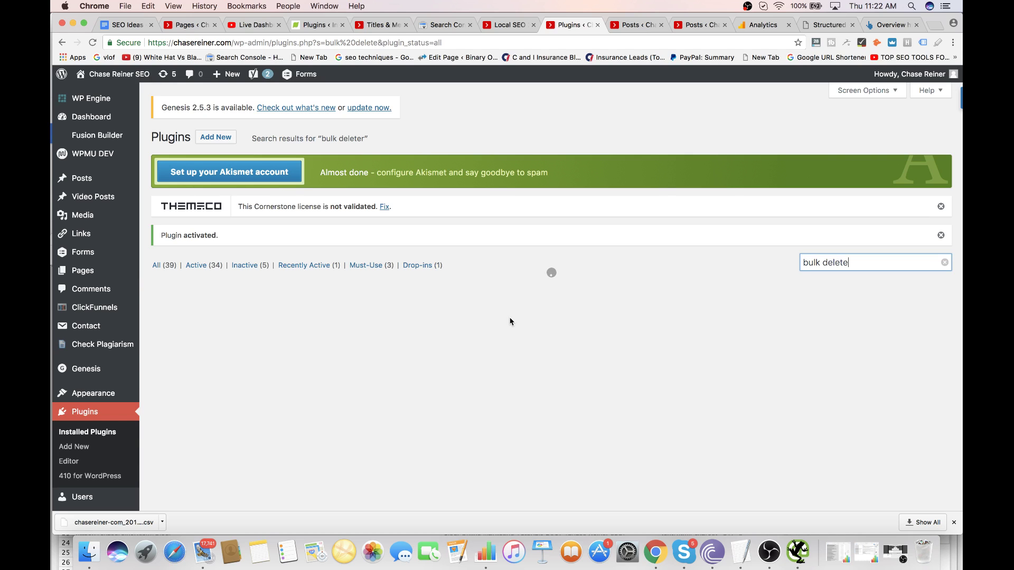
scroll(378, 317, "down", 1)
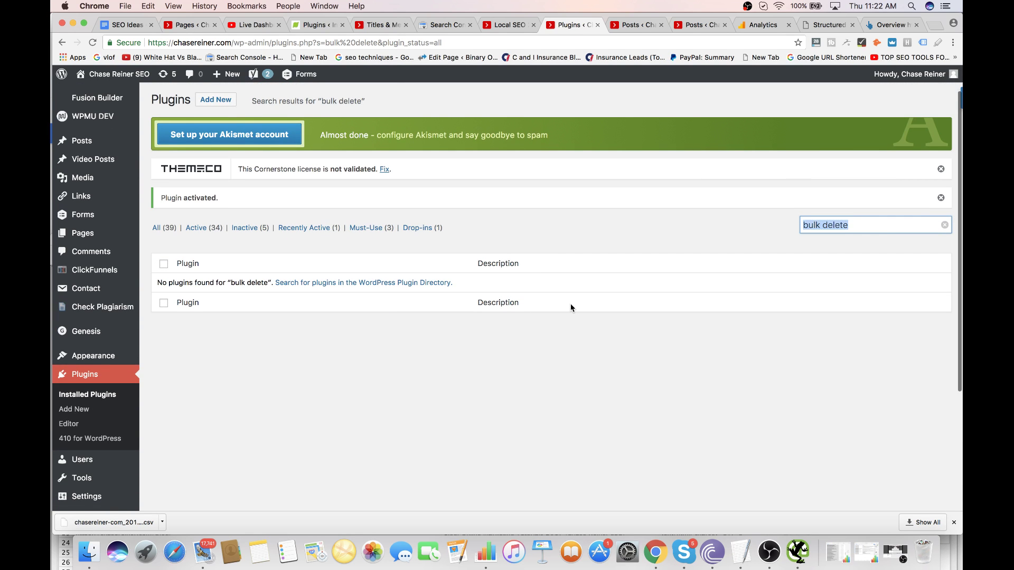
key("BackSpace")
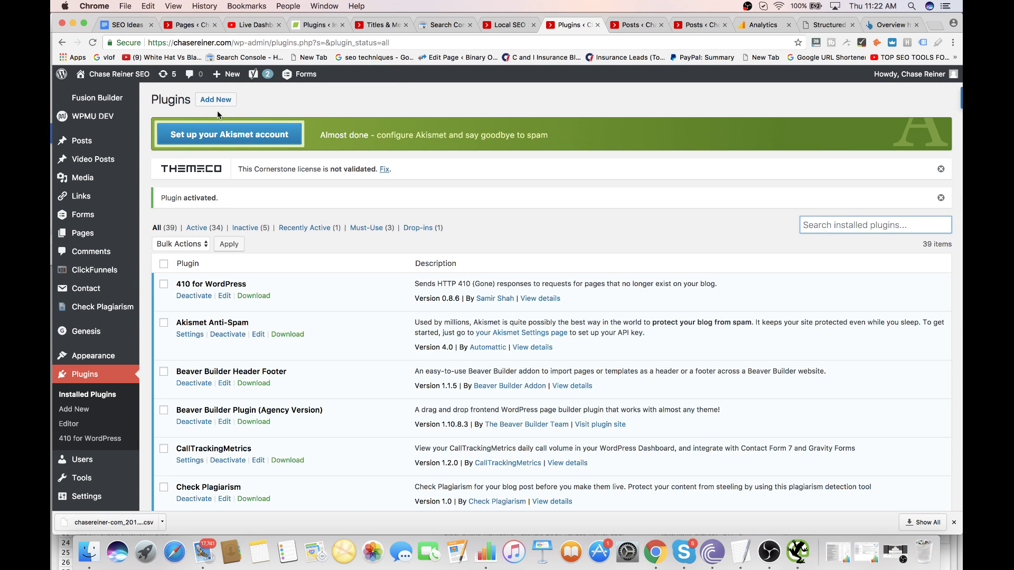
- Search the new plugins for "bulk delete", then install and activate the Bulk Delete plugin by Sudar
left_click(231, 101)
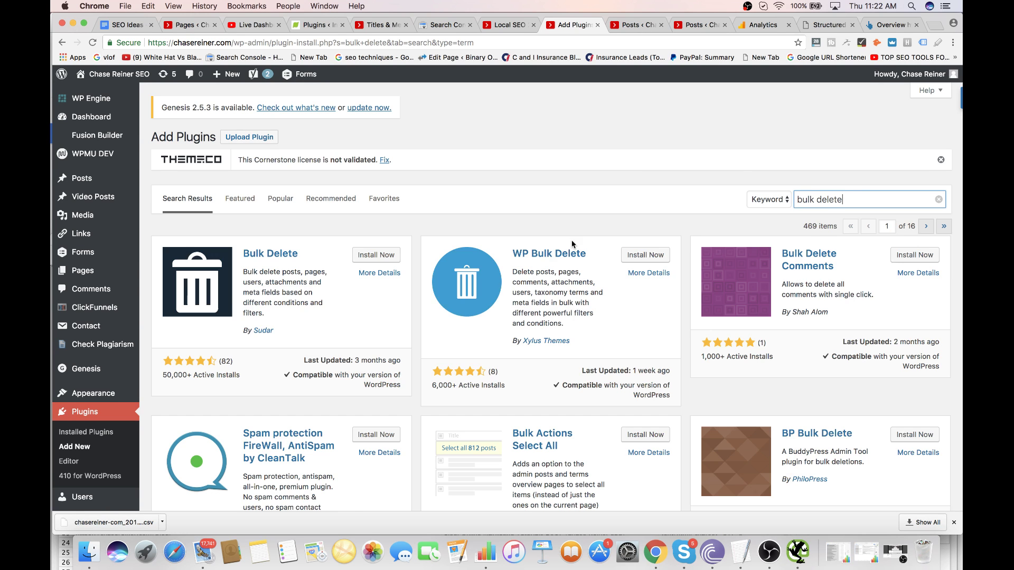
left_click(555, 256)
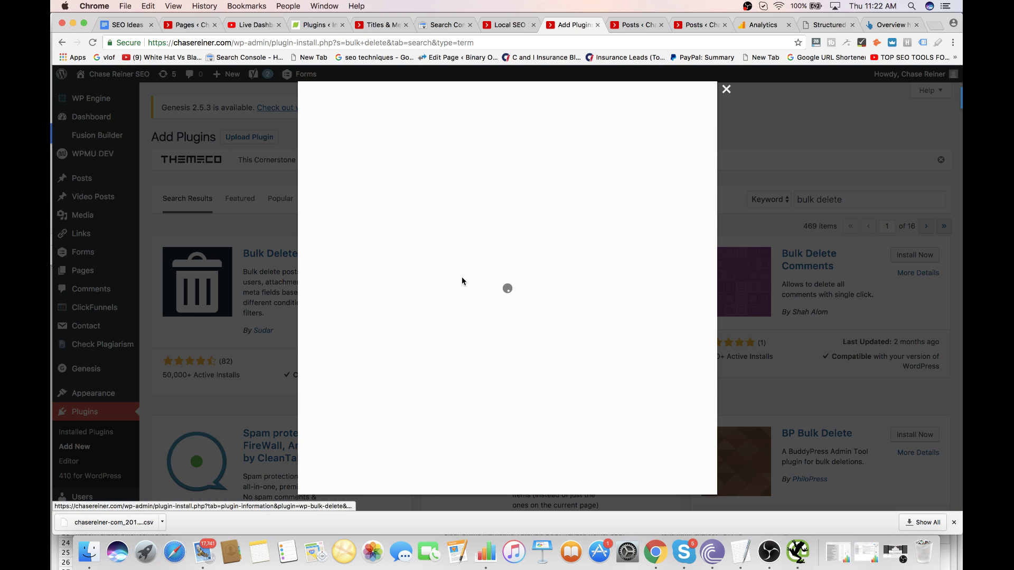
left_click(726, 89)
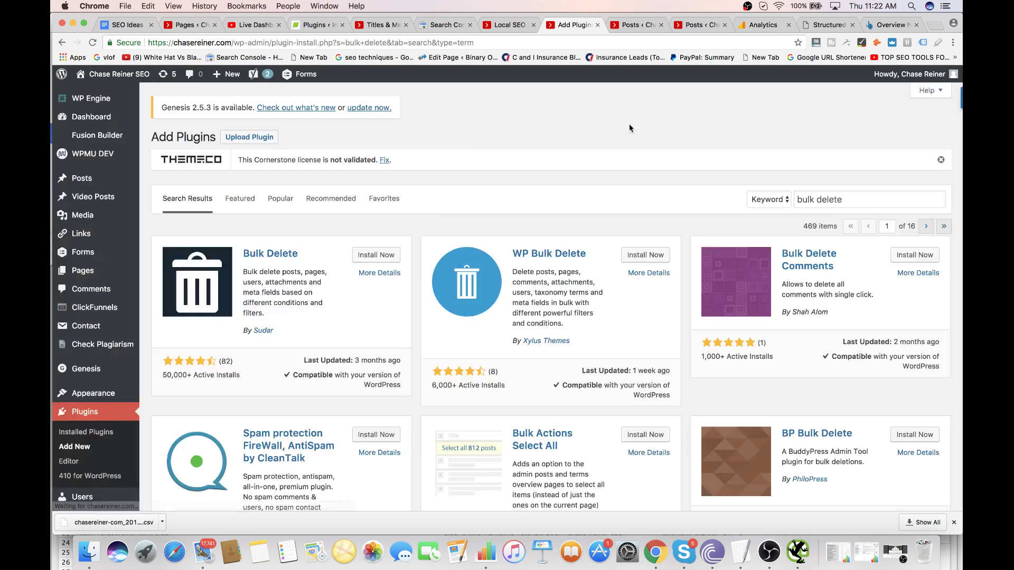
left_click(383, 258)
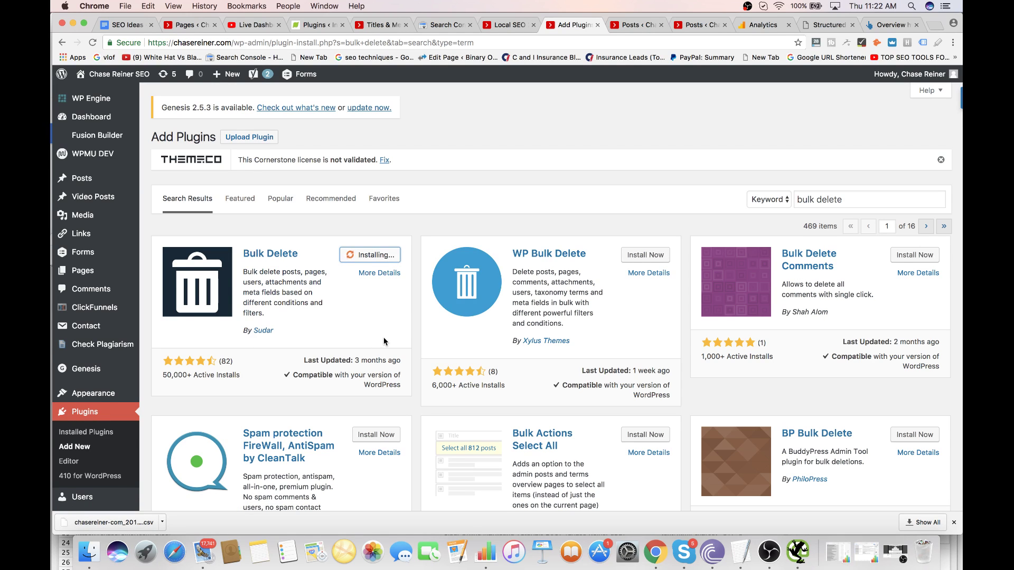
left_click(385, 257)
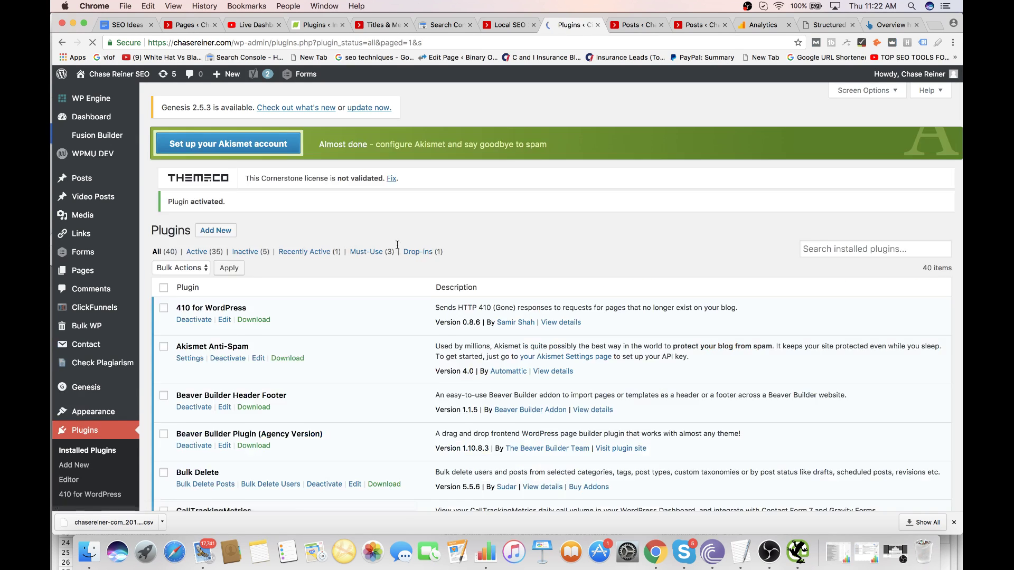
- Look through the installed plugins and the admin options under Settings, SEO and Bulk WP for the newly added plugins' tools
scroll(373, 335, "down", 3)
scroll(372, 335, "down", 6)
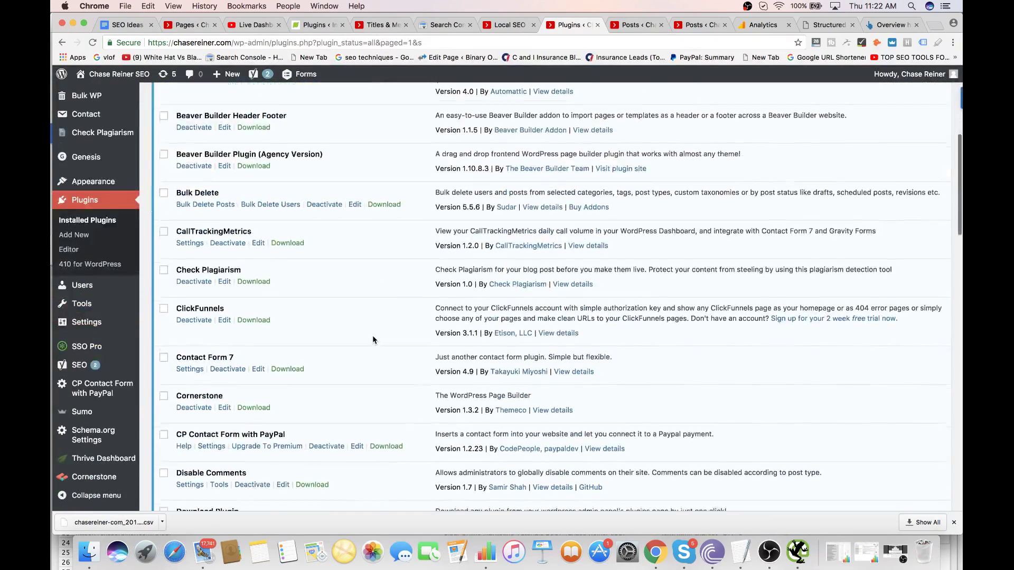
scroll(114, 382, "down", 1)
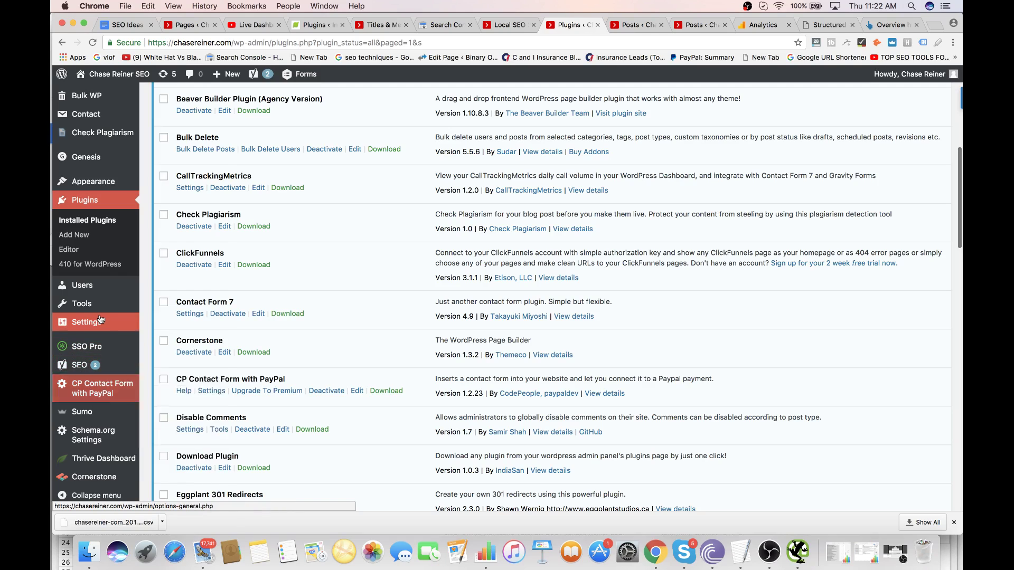
mouse_move(100, 319)
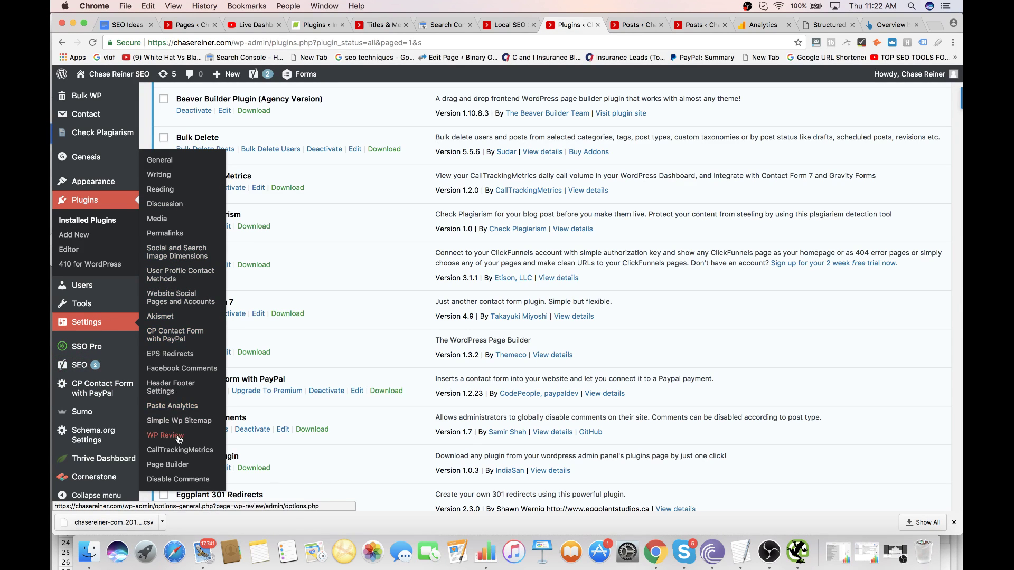
scroll(95, 475, "down", 2)
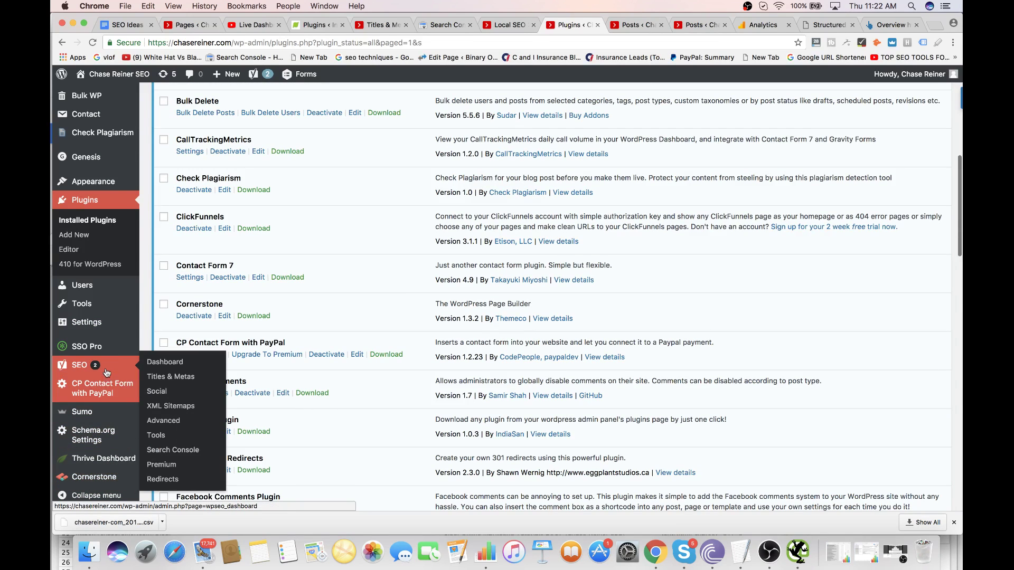
mouse_move(107, 354)
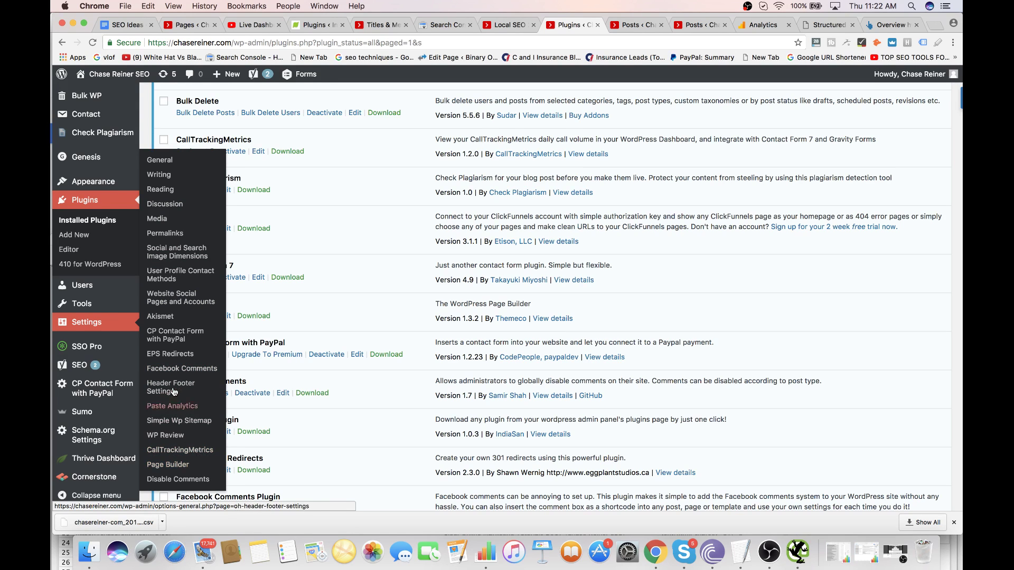
mouse_move(102, 301)
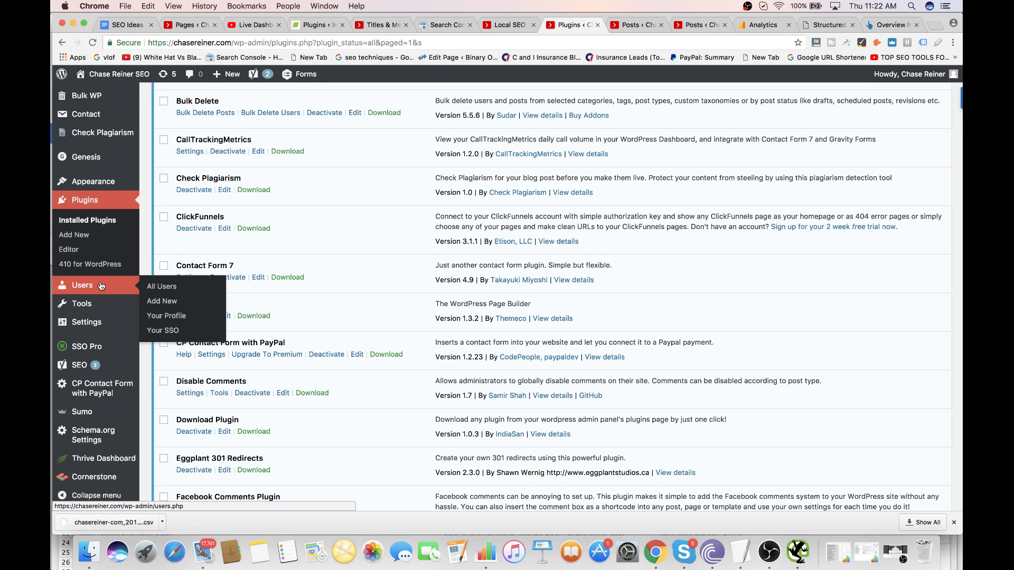
scroll(102, 264, "up", 4)
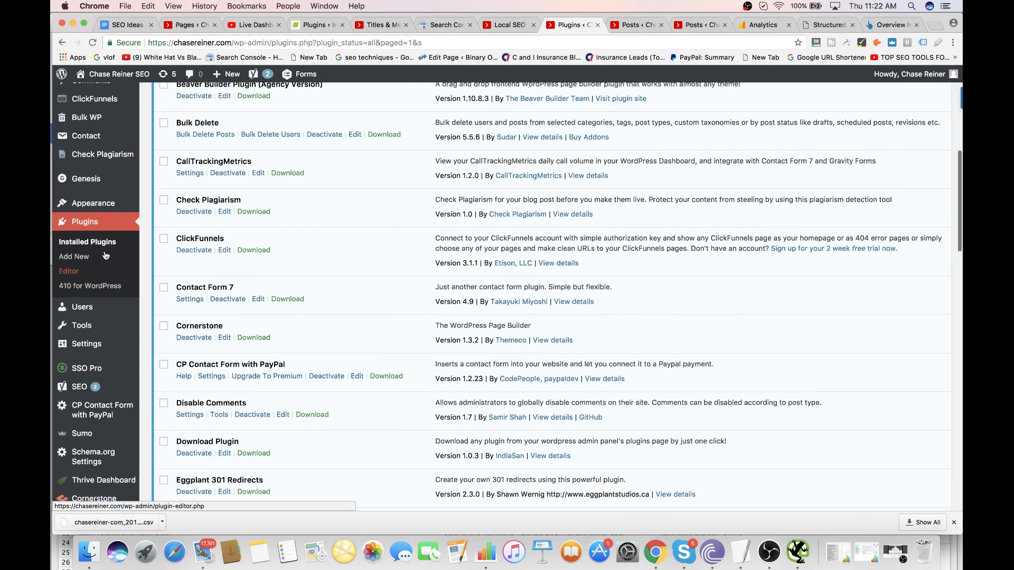
mouse_move(103, 199)
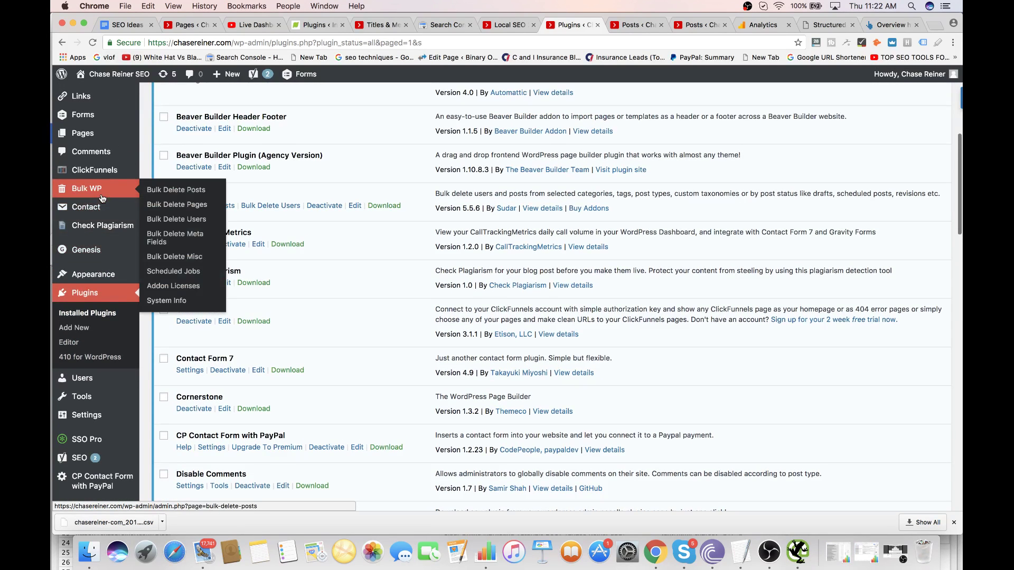
- Open Bulk Delete Posts, find the By URL section and enlarge its post URL box to hold more lines
left_click(175, 189)
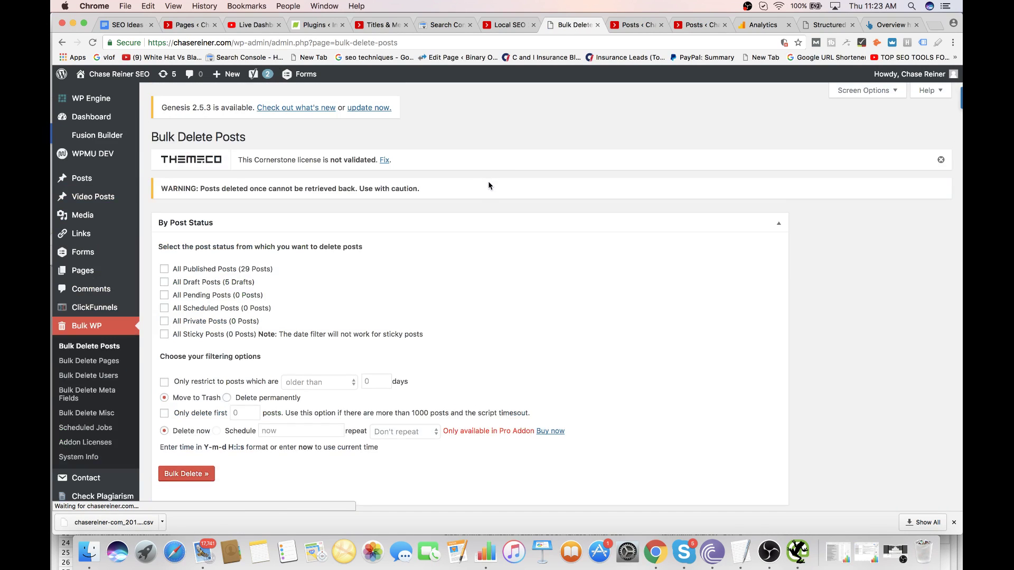
scroll(448, 272, "down", 5)
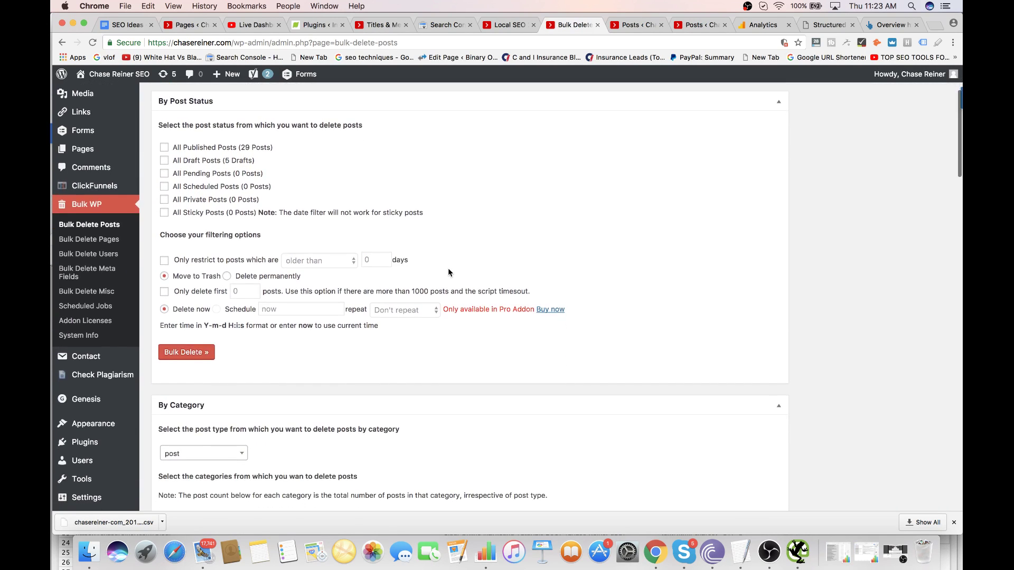
scroll(448, 271, "down", 7)
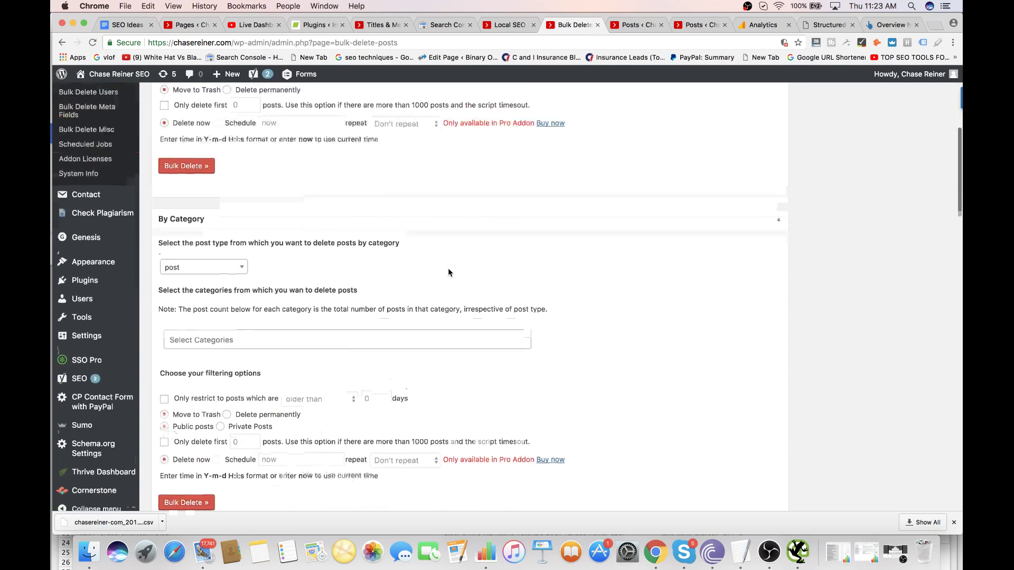
scroll(448, 273, "down", 15)
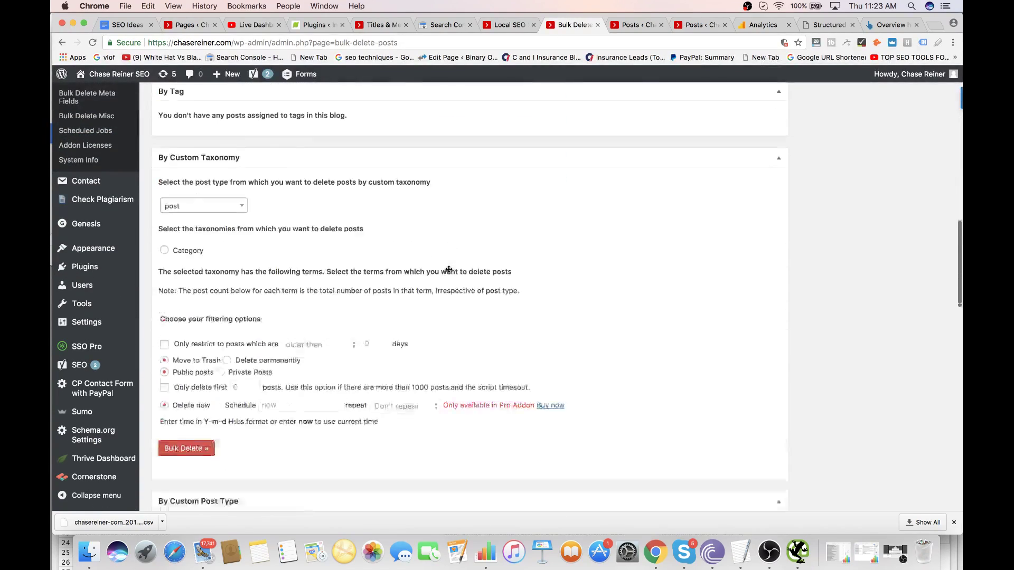
scroll(449, 270, "down", 12)
scroll(454, 327, "down", 1)
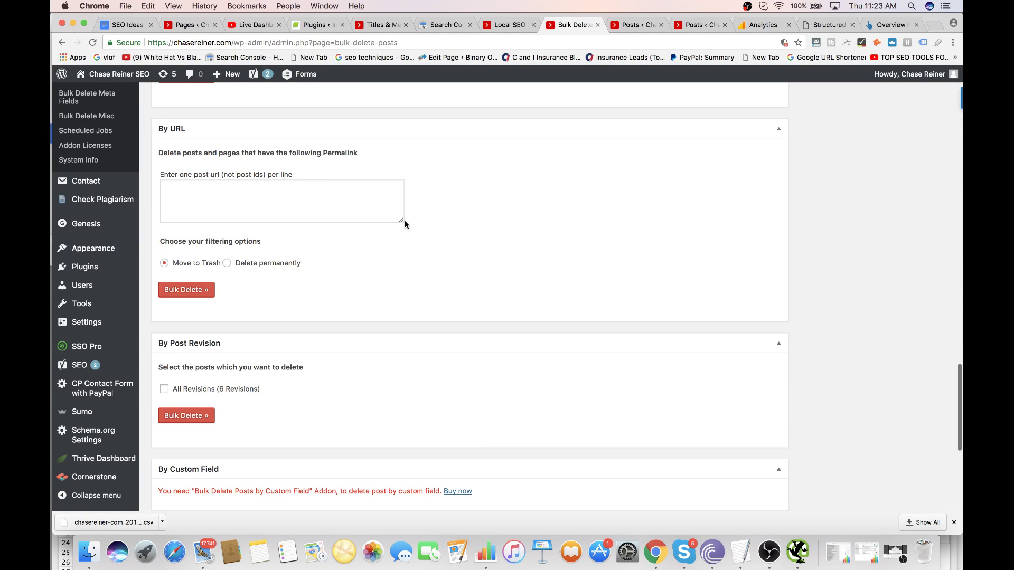
left_click_drag(401, 219, 464, 379)
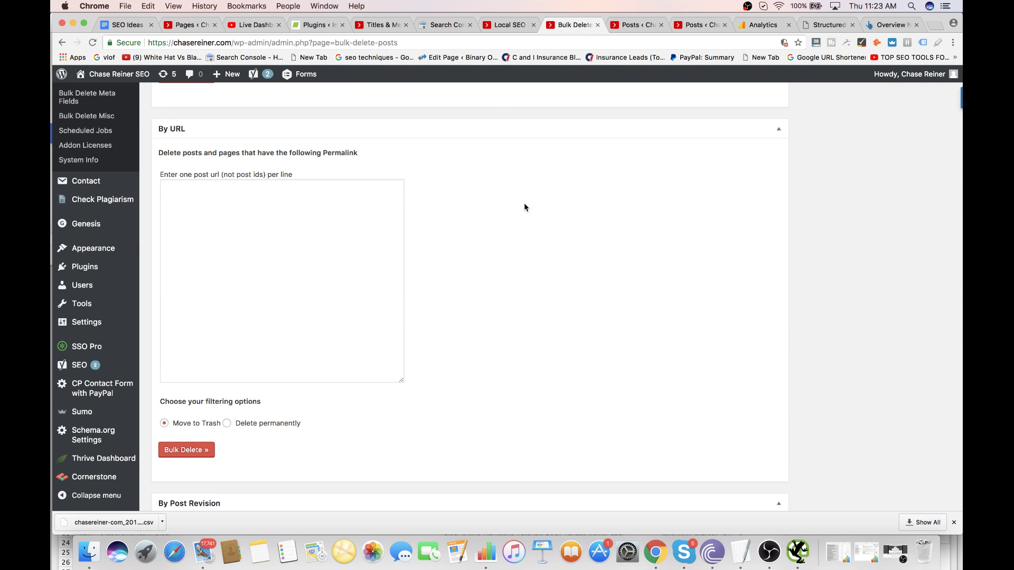
- Open the downloaded Search Analytics CSV from Search Console in Numbers and look through its list of pages
left_click(447, 23)
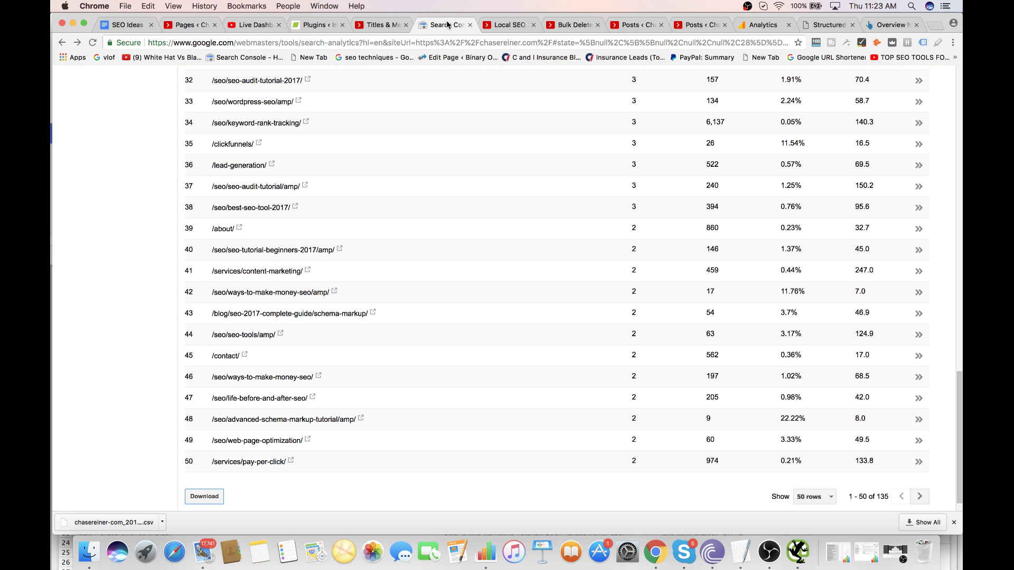
left_click(139, 525)
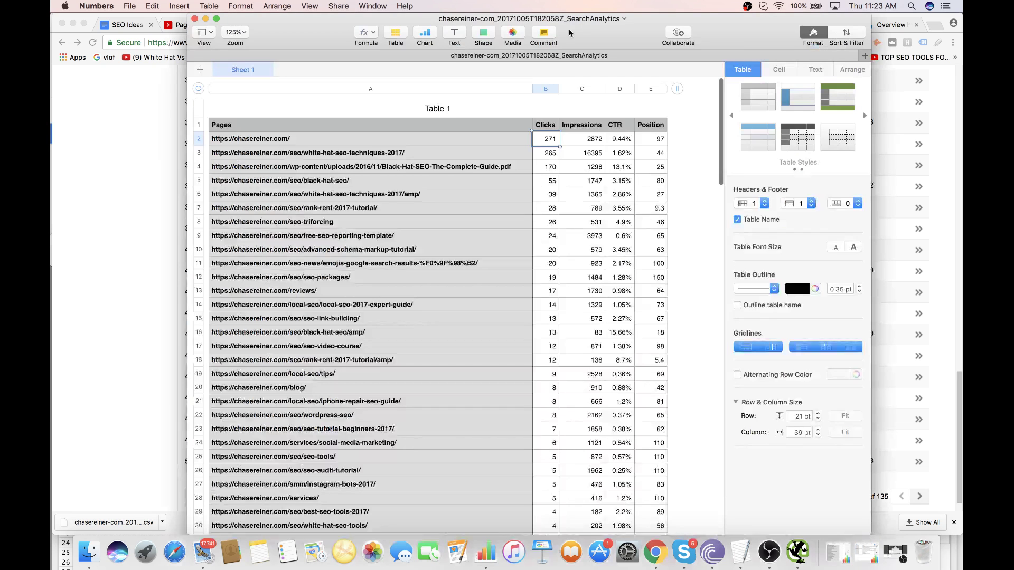
left_click(389, 166)
left_click(377, 152)
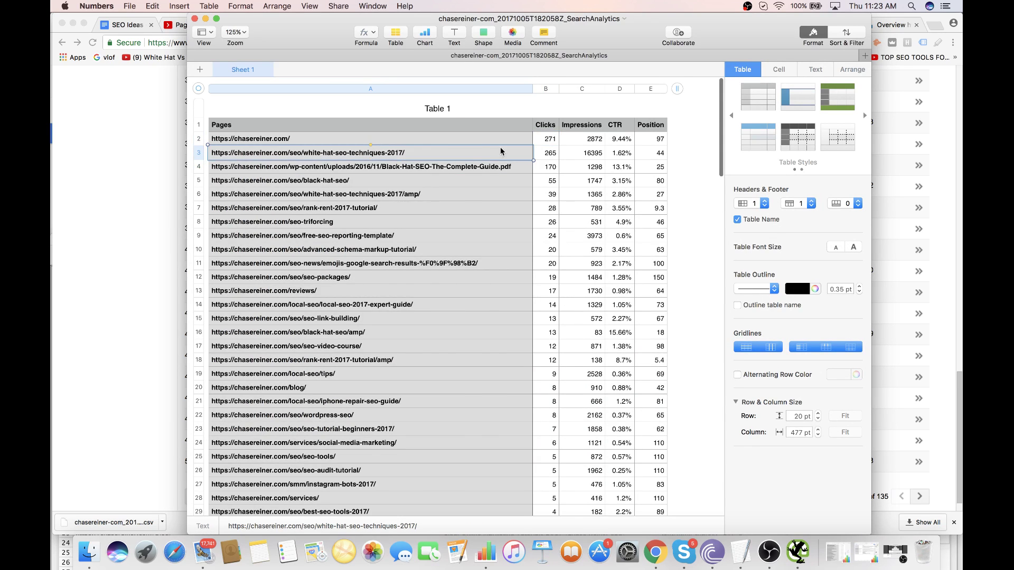
scroll(464, 209, "down", 5)
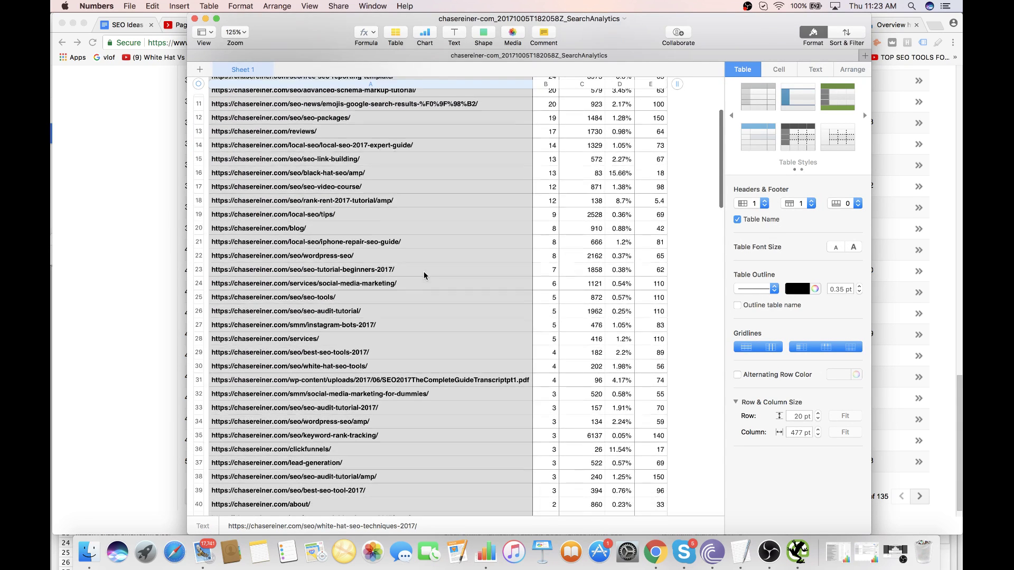
scroll(424, 271, "down", 3)
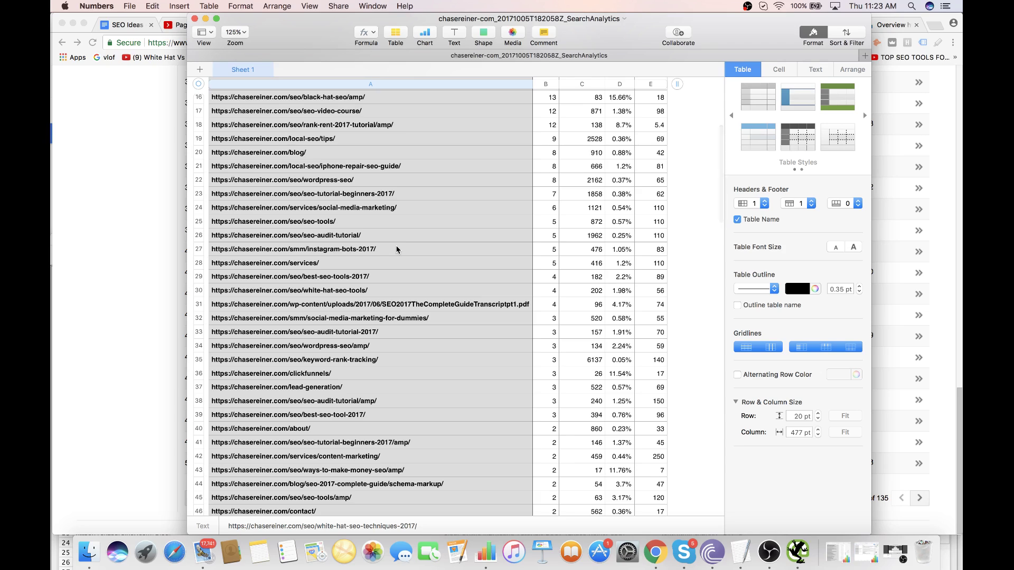
scroll(398, 249, "up", 8)
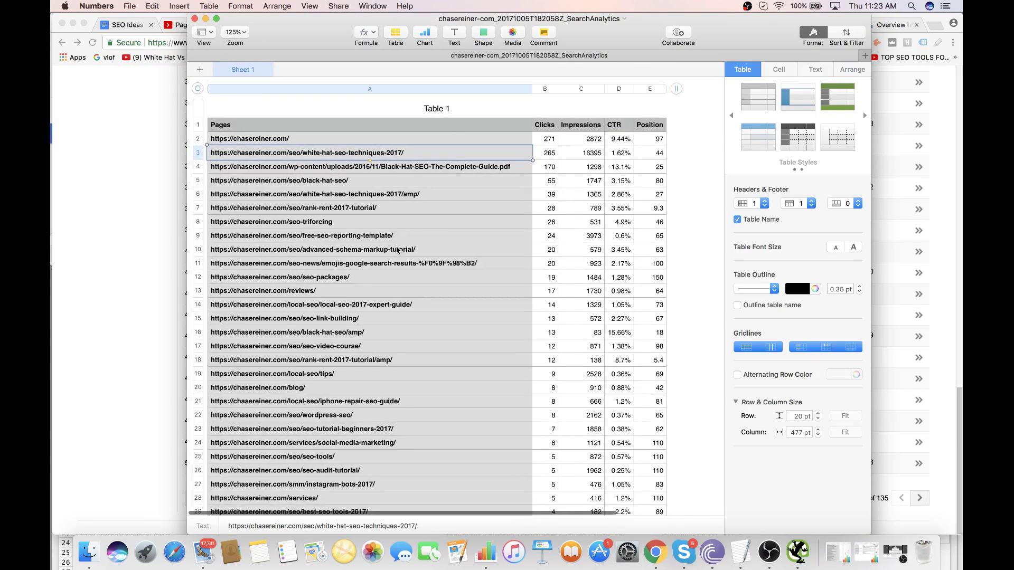
- Clear the contents of rows 2 to 8, from the homepage through the seo-triforcing page
left_click(334, 140)
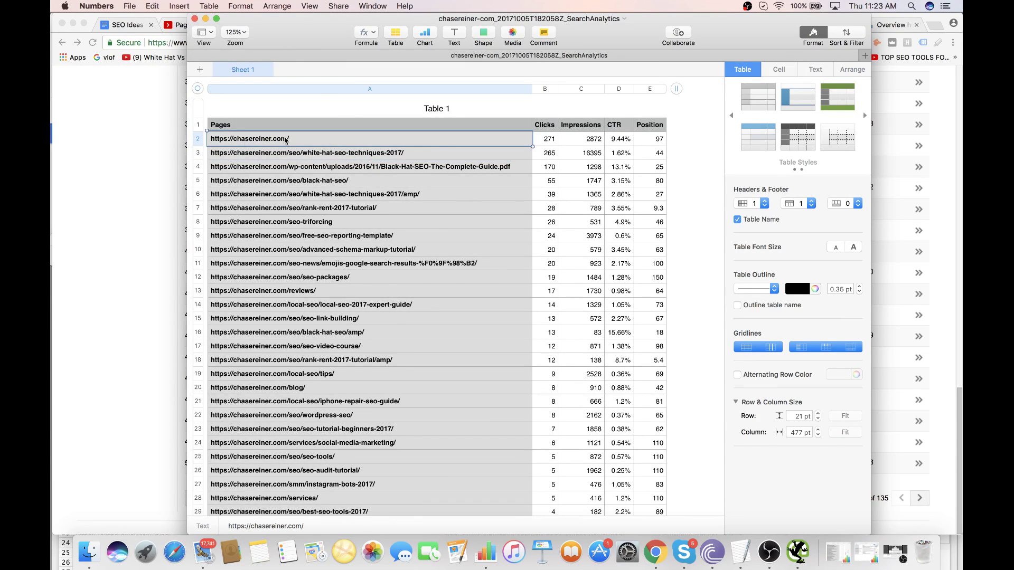
left_click(198, 139)
key("Delete")
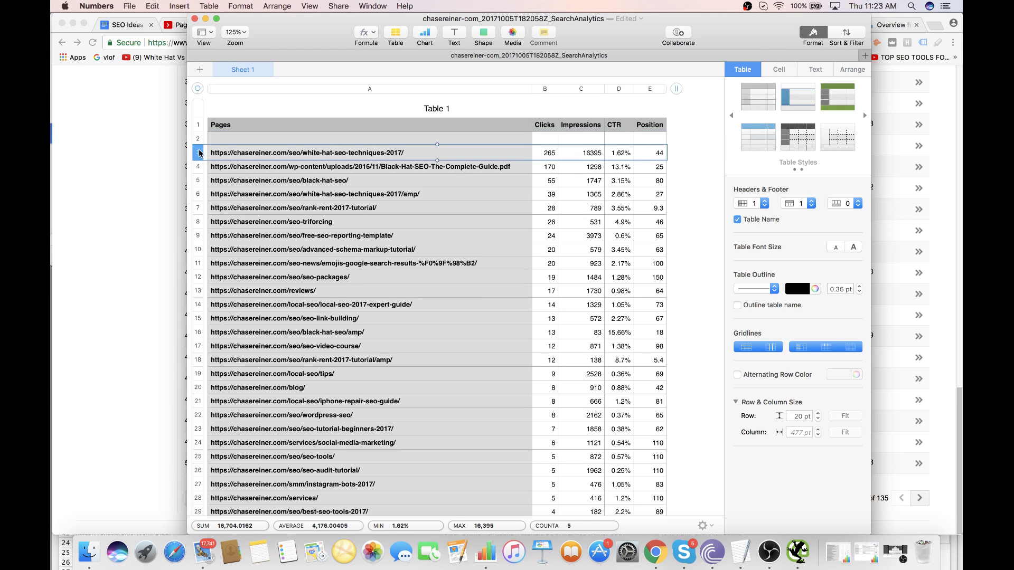
left_click(199, 154)
key("Delete")
left_click(199, 167)
key("Delete")
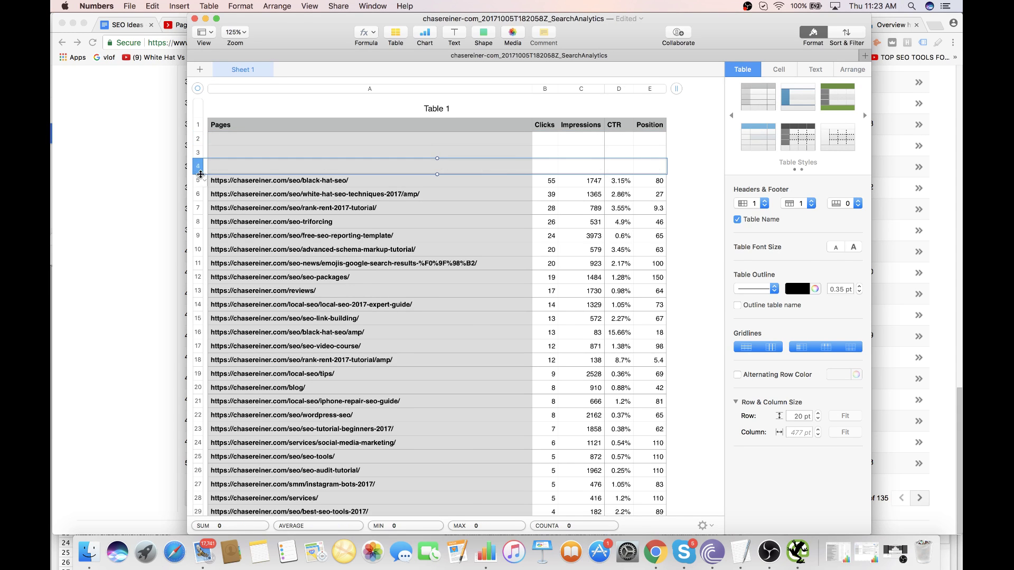
left_click(199, 181)
key("Delete")
left_click(199, 194)
key("Delete")
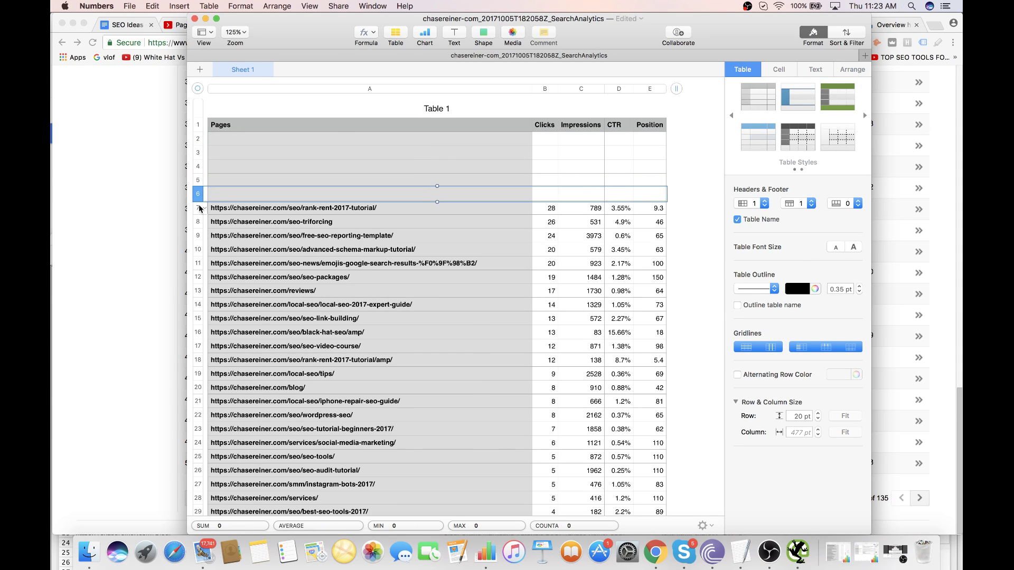
left_click(199, 209)
key("Delete")
left_click(199, 222)
key("Delete")
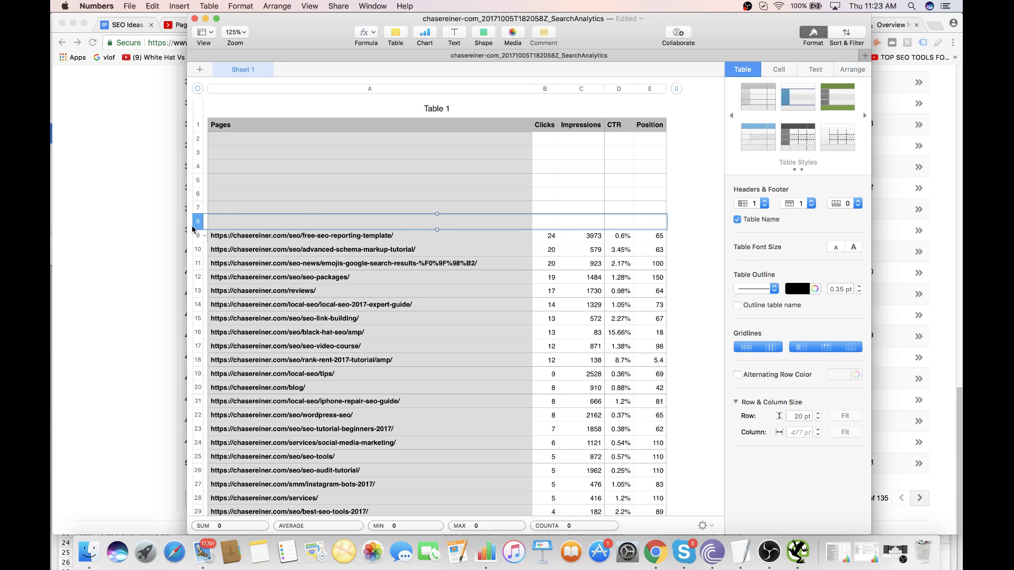
- Clear the contents of rows 9 to 16, from the free-seo-reporting-template page through the black-hat-seo/amp page
left_click(200, 236)
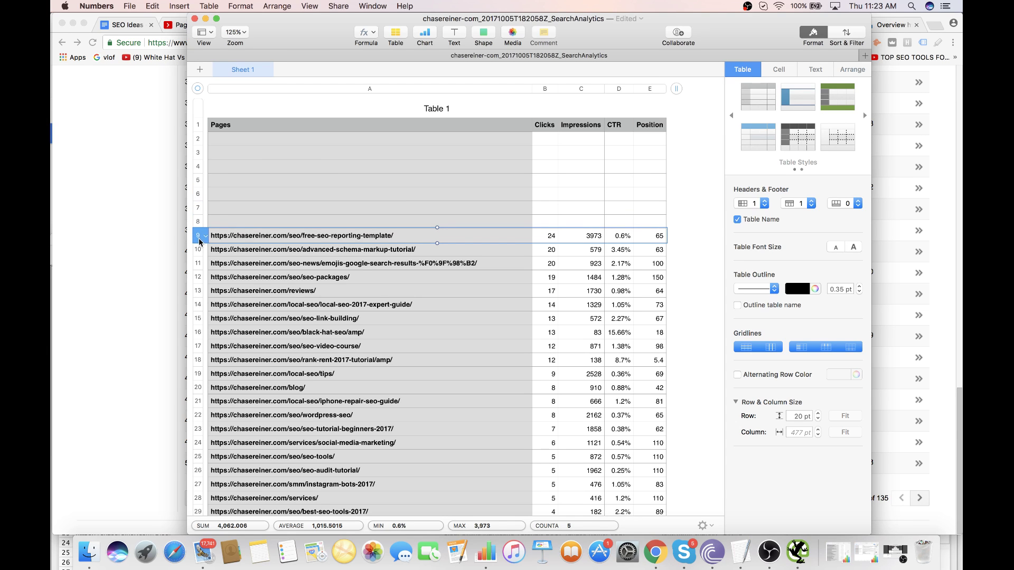
key("Delete")
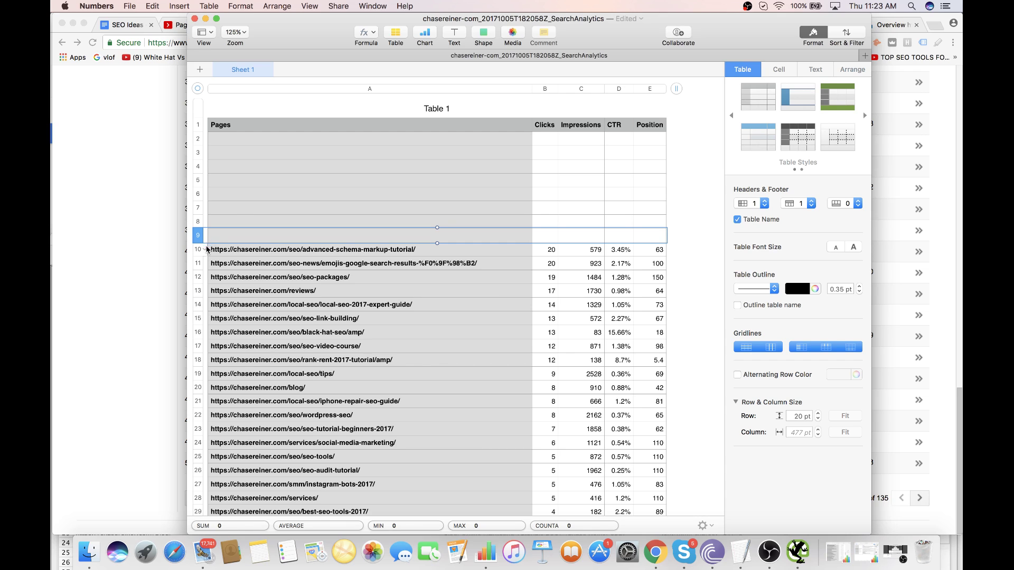
left_click(205, 251)
left_click(196, 255)
left_click(196, 255)
left_click(200, 250)
key("Delete")
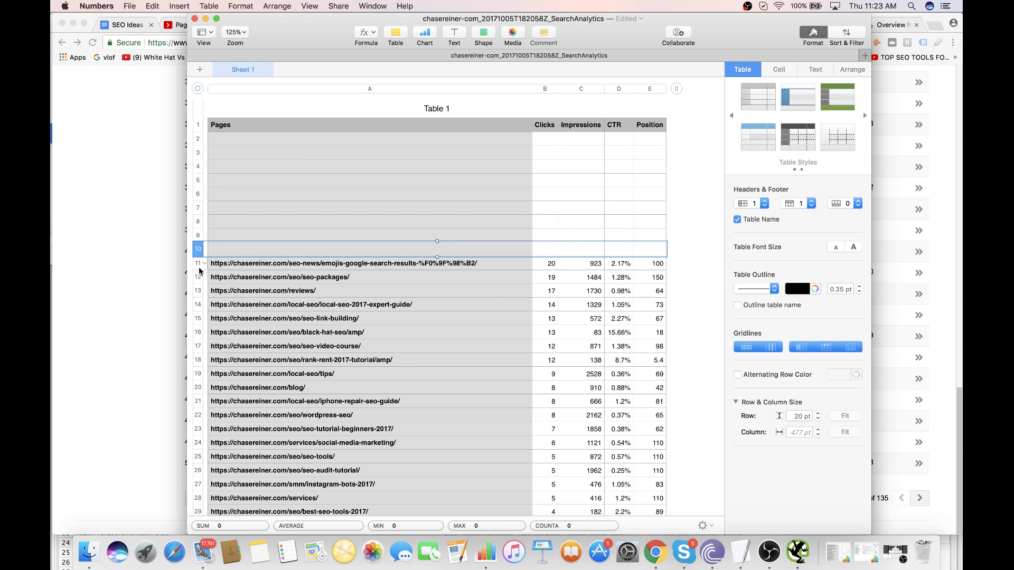
left_click(203, 256)
left_click(198, 265)
left_click(198, 264)
key("Delete")
left_click(198, 277)
key("Delete")
left_click(199, 291)
key("Delete")
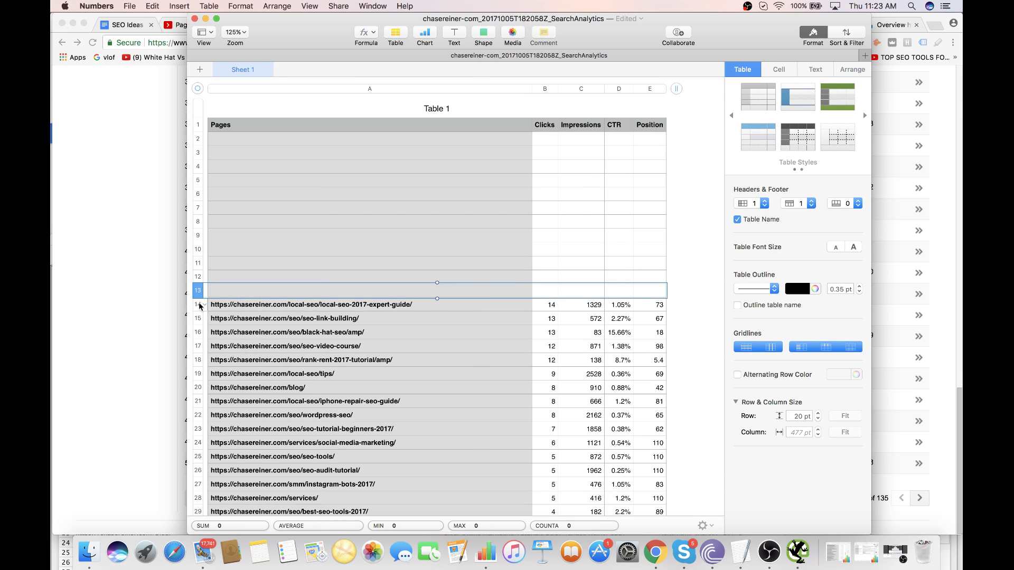
left_click(199, 305)
key("Delete")
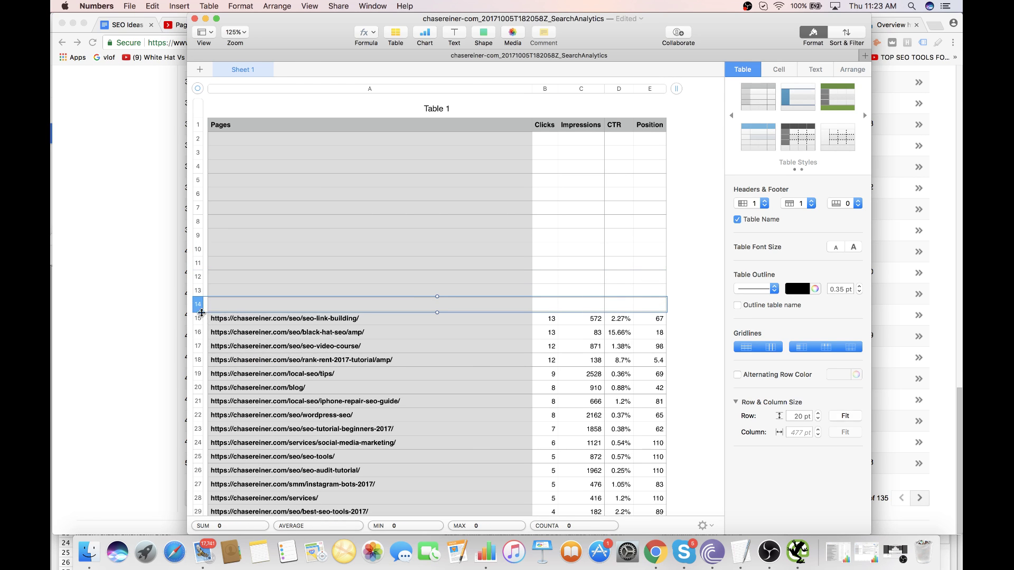
left_click(198, 318)
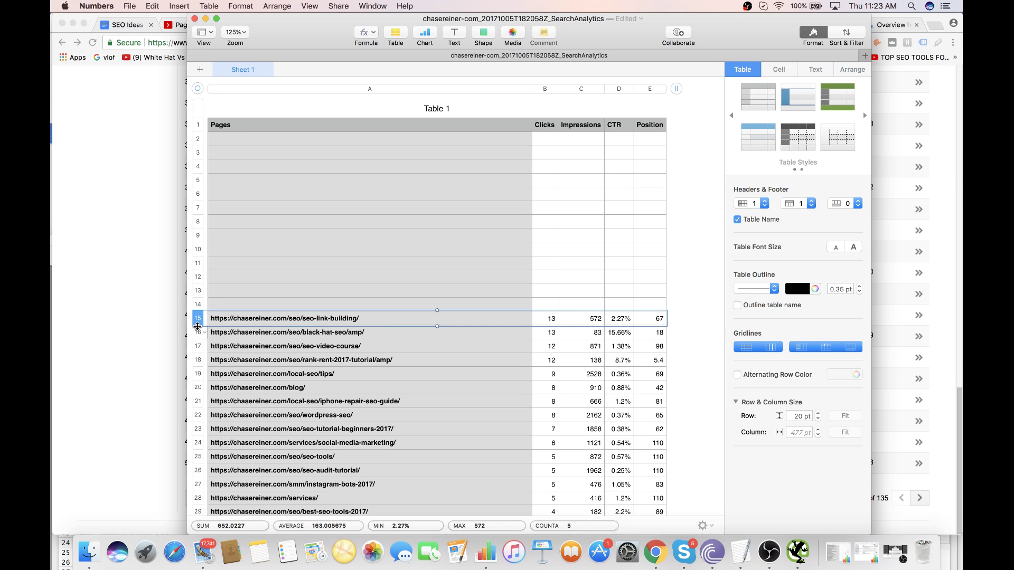
key("Delete")
left_click(199, 332)
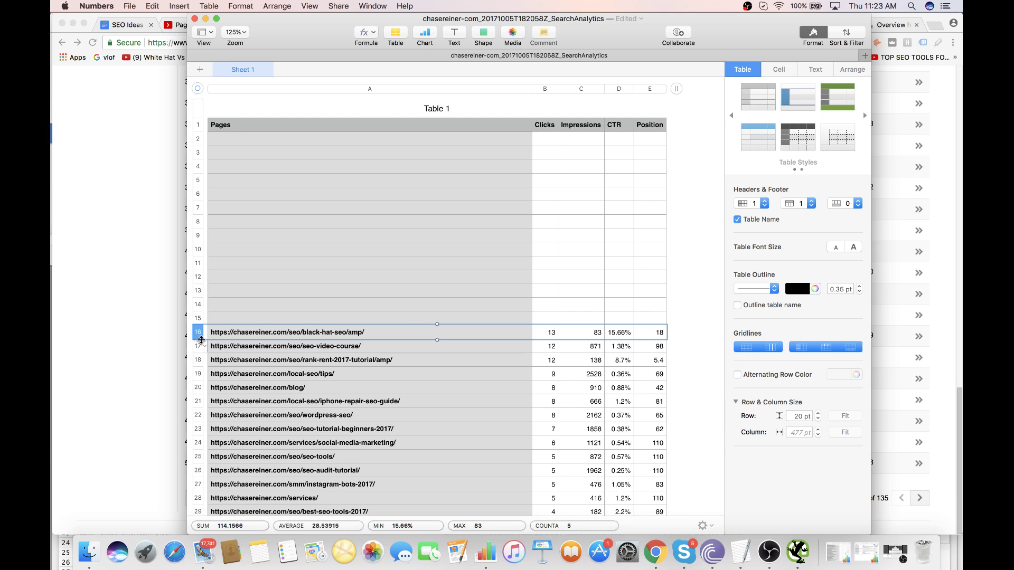
key("Delete")
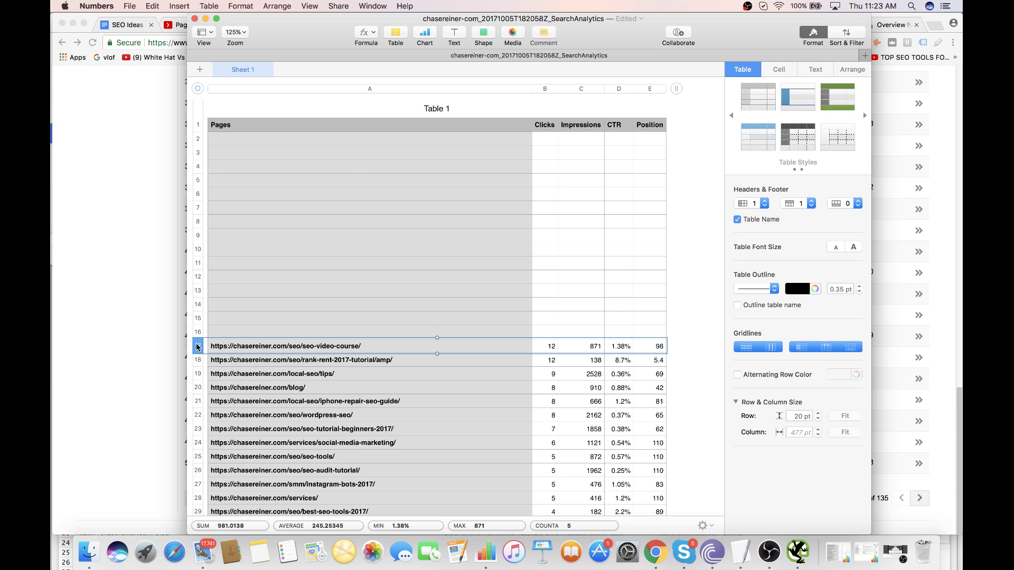
- Copy the seo-video-course URL from row 17, load it in Chrome's Local SEO tab and look through the article
left_click(197, 348)
left_click(265, 346)
double_click(263, 346)
key("super+c")
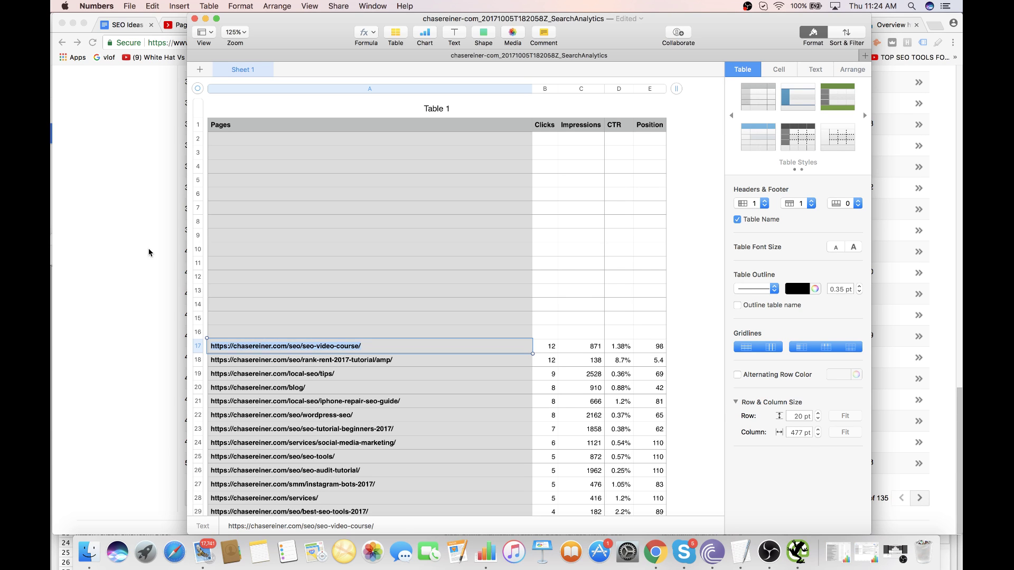
key("super+Tab")
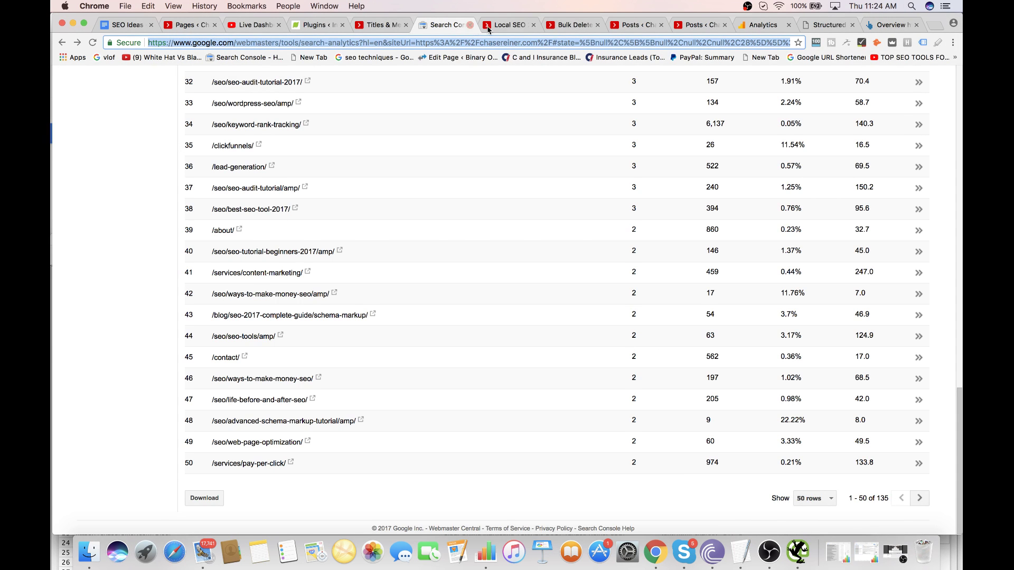
left_click(504, 25)
left_click(491, 42)
key("super+v")
key("Return")
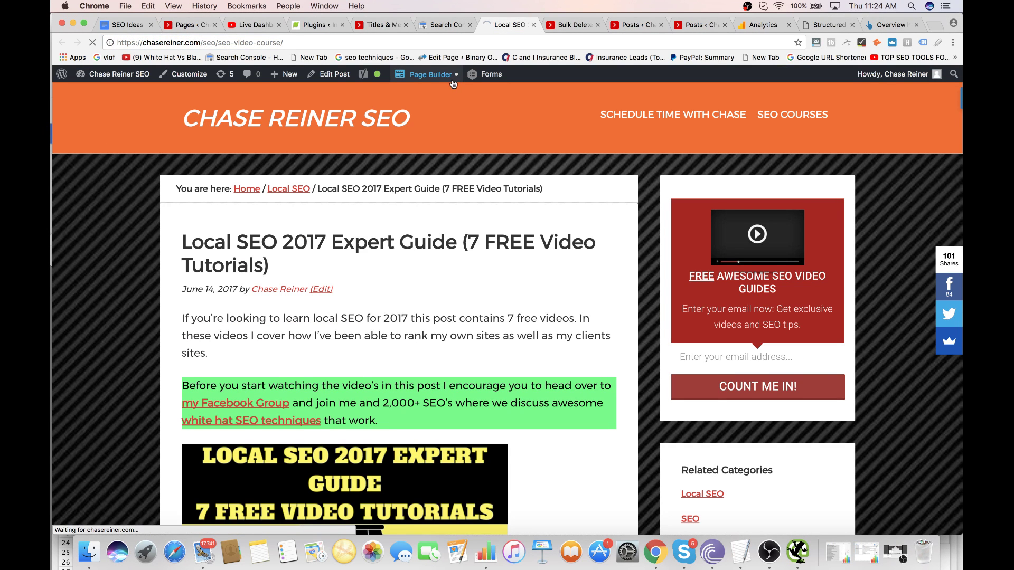
scroll(396, 244, "down", 5)
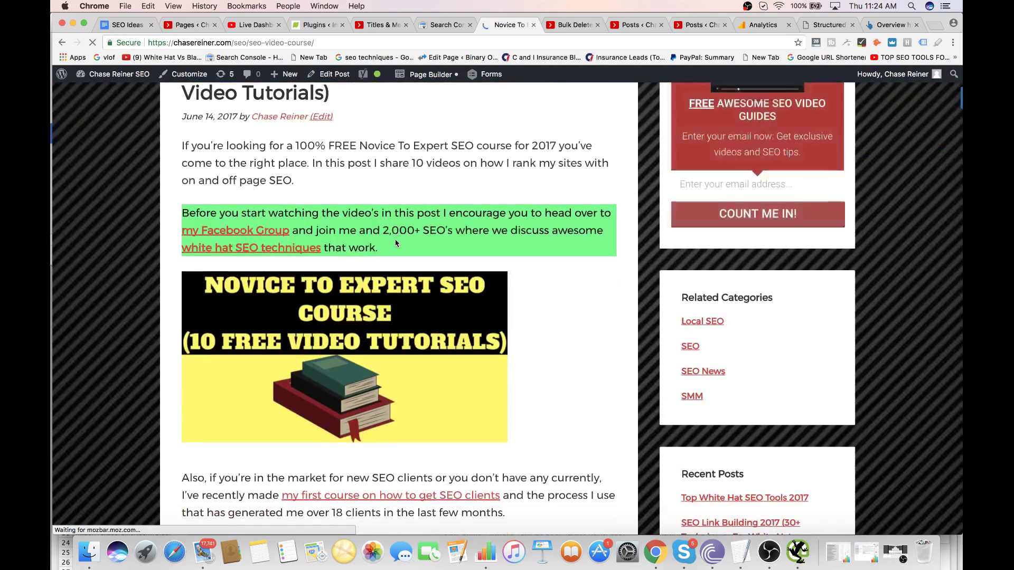
scroll(397, 243, "down", 5)
- Return to the spreadsheet in Numbers and clear row 17 with the seo-video-course page
key("super+Tab")
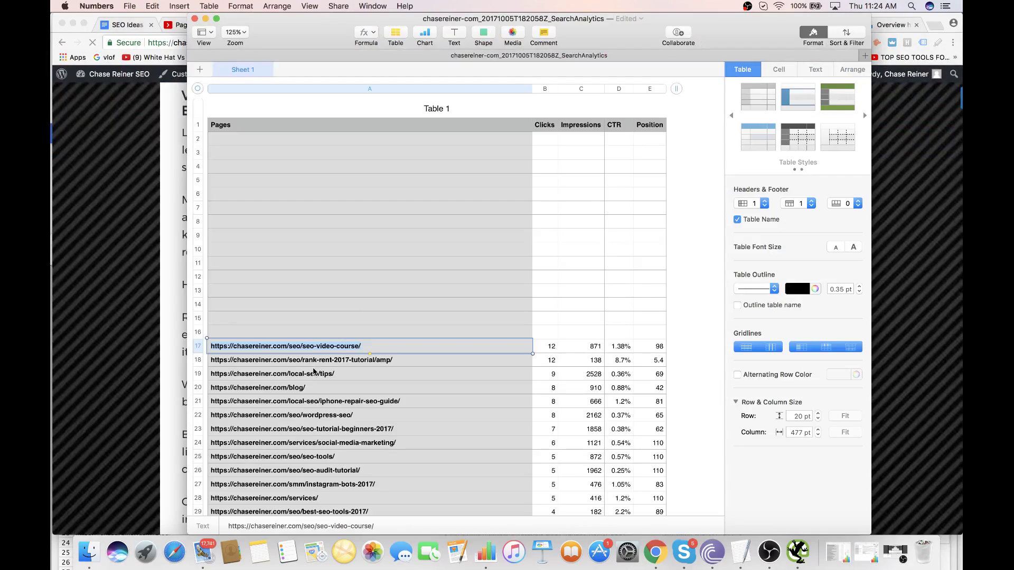
left_click(199, 346)
key("Delete")
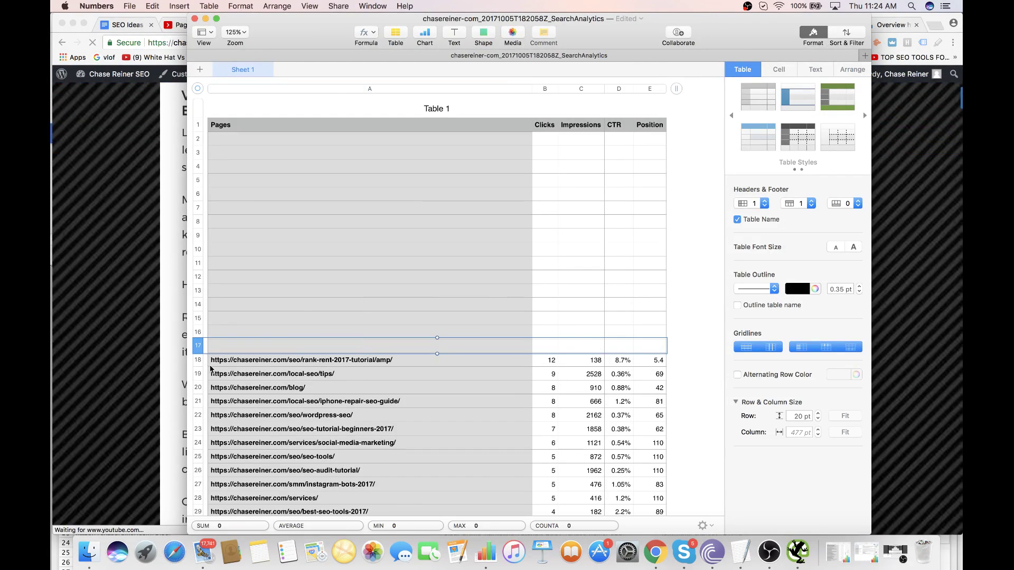
- Switch back to the SEO video course article in Chrome and read further down its topic descriptions
left_click(121, 328)
scroll(118, 317, "down", 15)
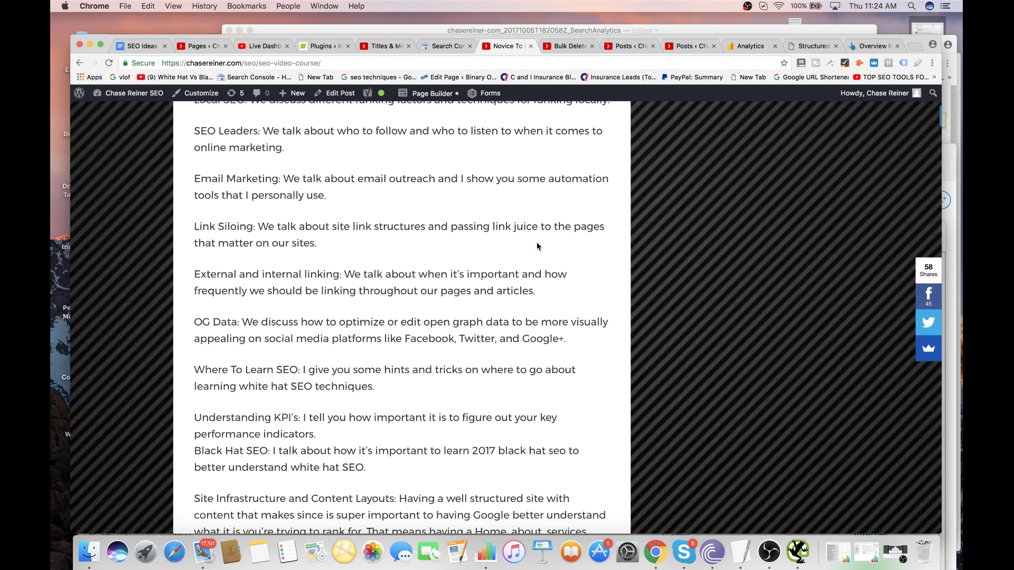
key("super+alt+f")
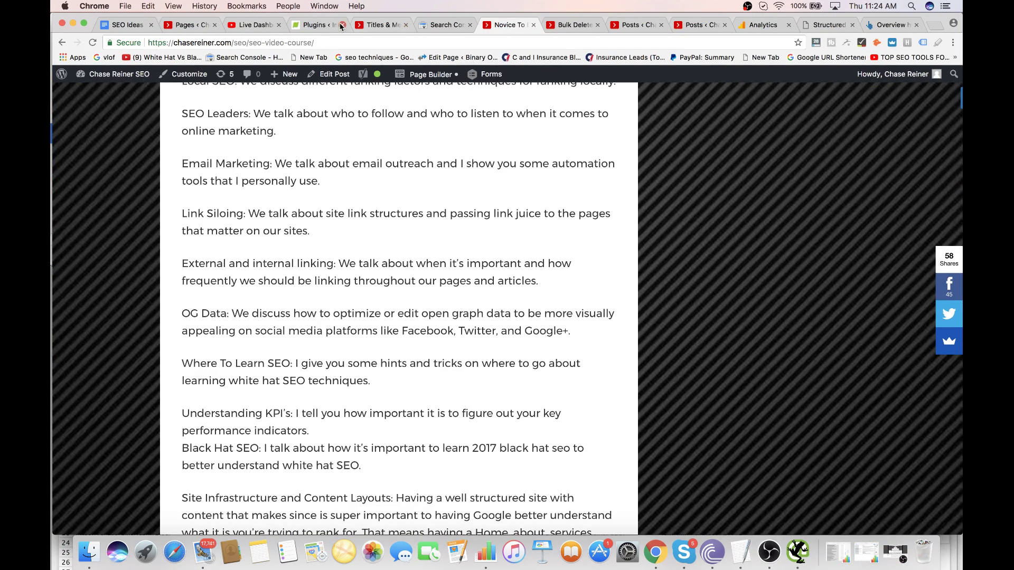
- Check the live chat on the YouTube live dashboard, then return to the Search Console page list
left_click(255, 25)
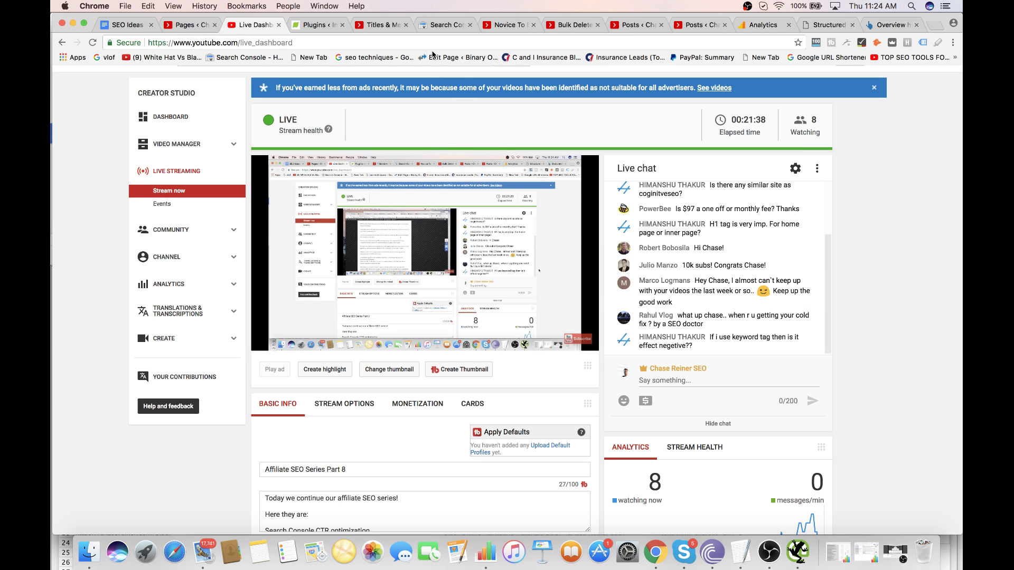
left_click(320, 24)
left_click(382, 24)
left_click(455, 25)
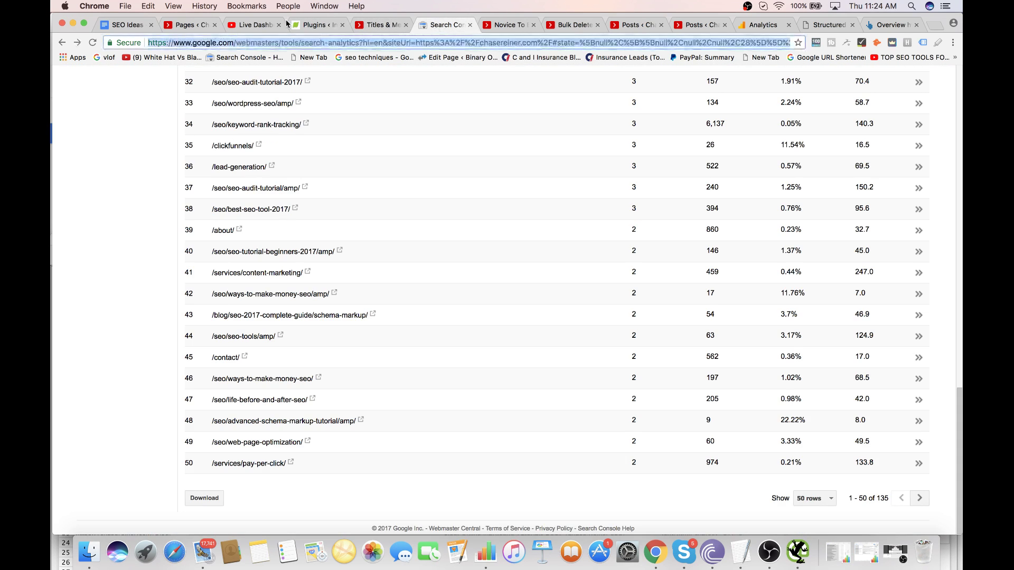
- Check the YouTube live dashboard, then go back to the Bulk Delete page's By URL section
left_click(248, 27)
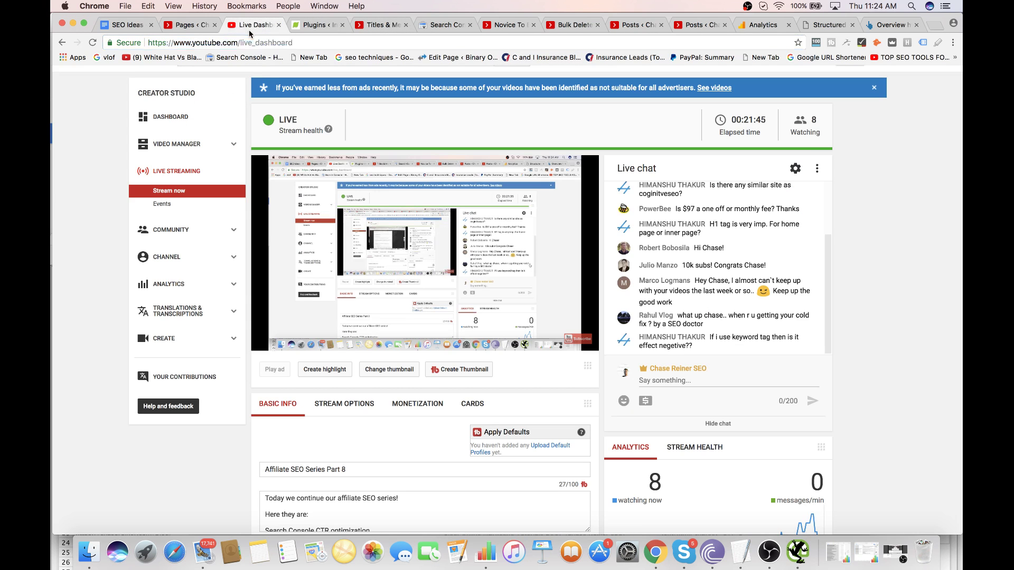
left_click(564, 24)
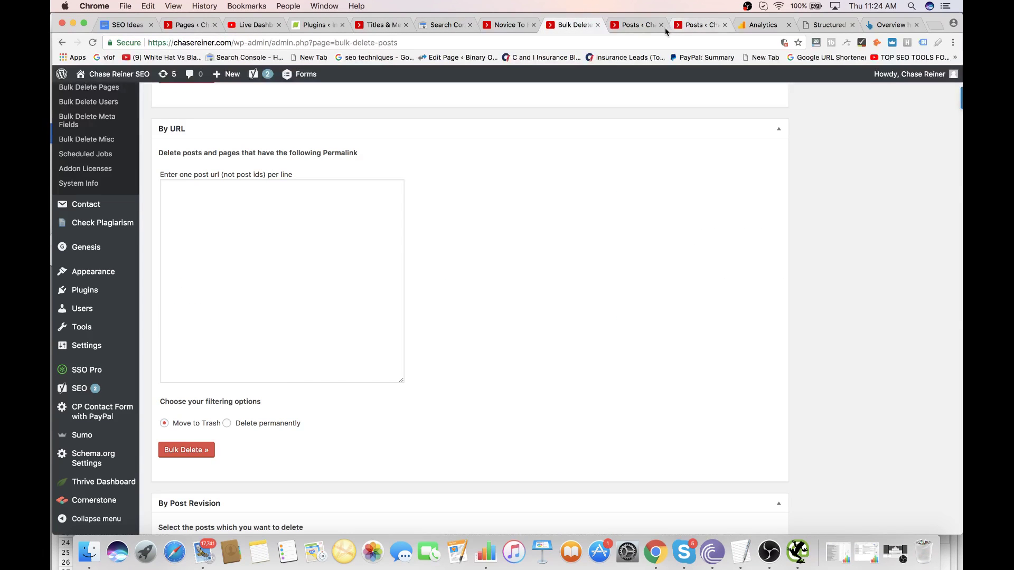
left_click(634, 24)
left_click(577, 24)
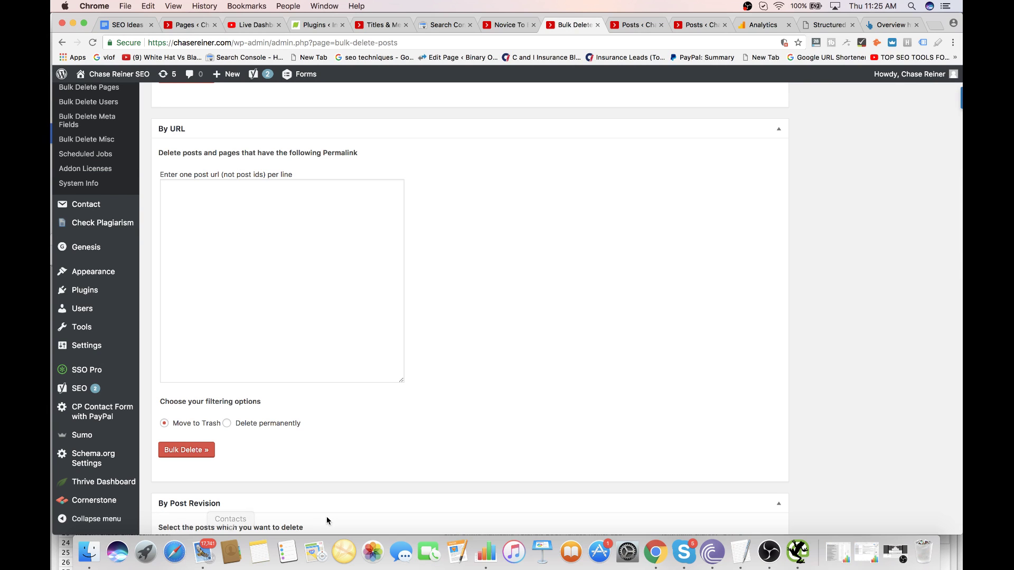
- Switch to the spreadsheet in Numbers and clear row 18 with the rank-rent-2017-tutorial/amp page
key("super+Tab")
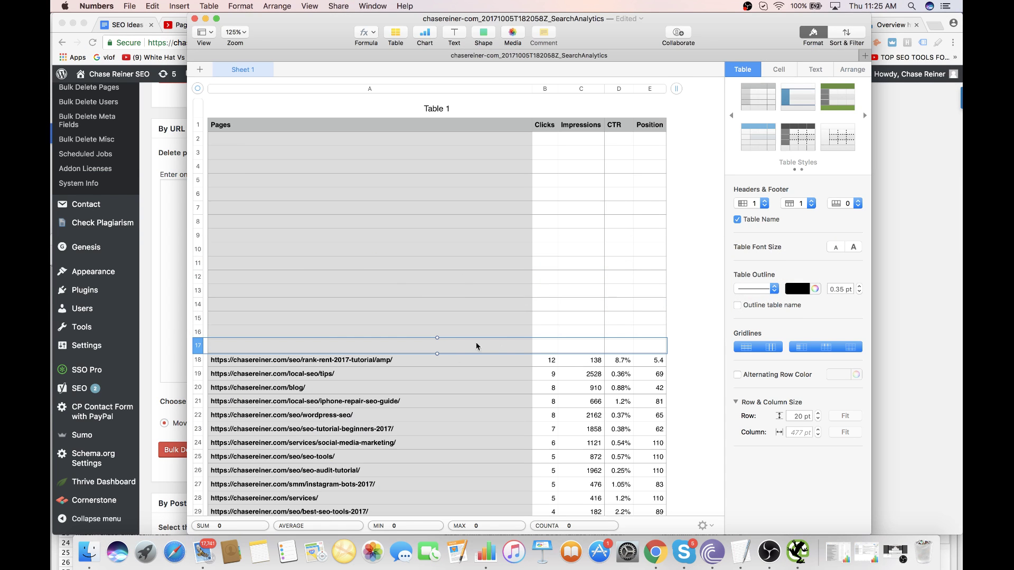
scroll(402, 333, "down", 3)
left_click(194, 277)
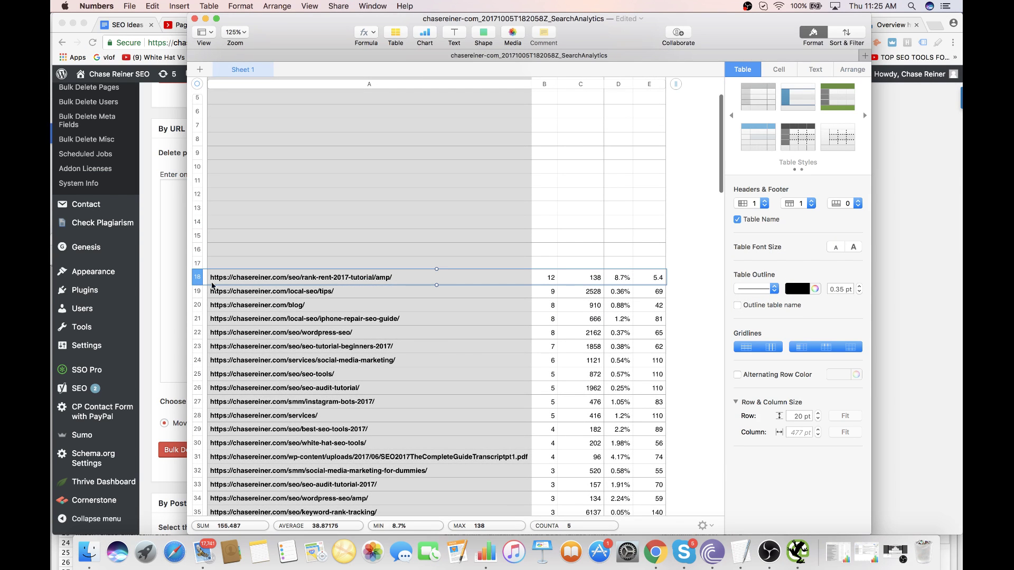
key("Delete")
- Copy the local-seo/tips URL from row 19, load it in Chrome's last Posts tab and look through the article
left_click(222, 294)
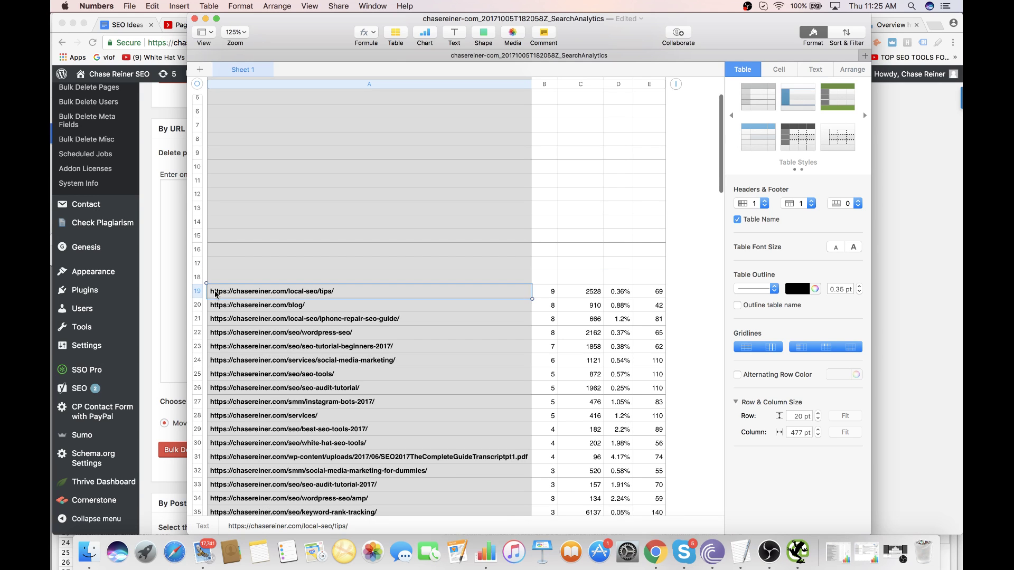
key("super+c")
left_click(179, 189)
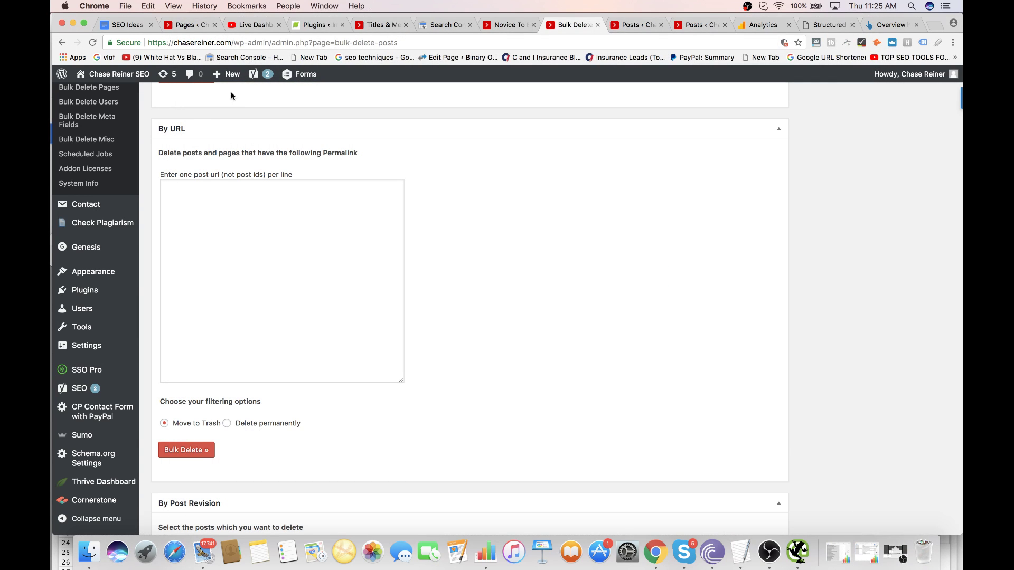
left_click(697, 25)
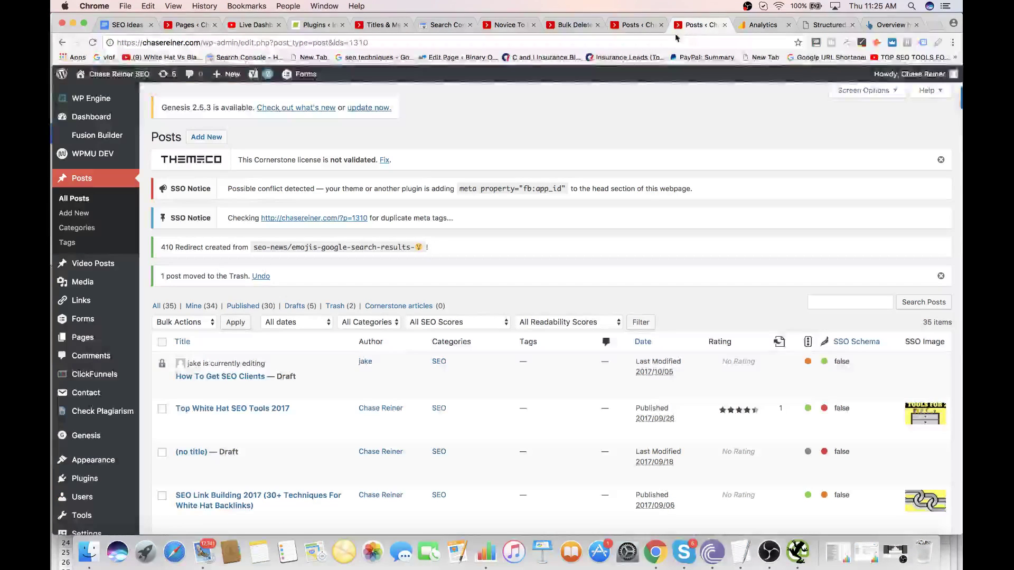
key("super+l")
key("super+v")
key("Return")
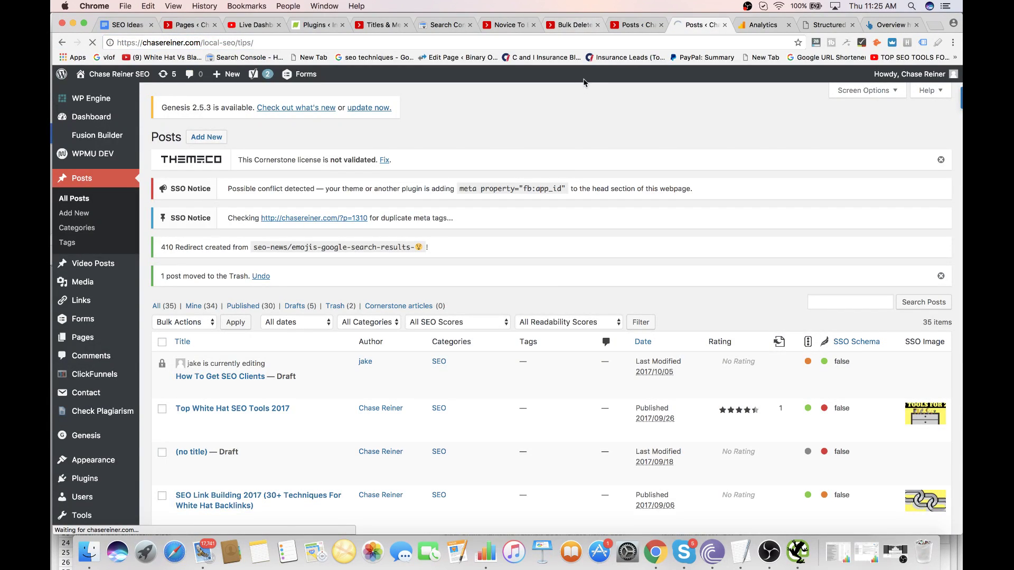
scroll(536, 223, "down", 10)
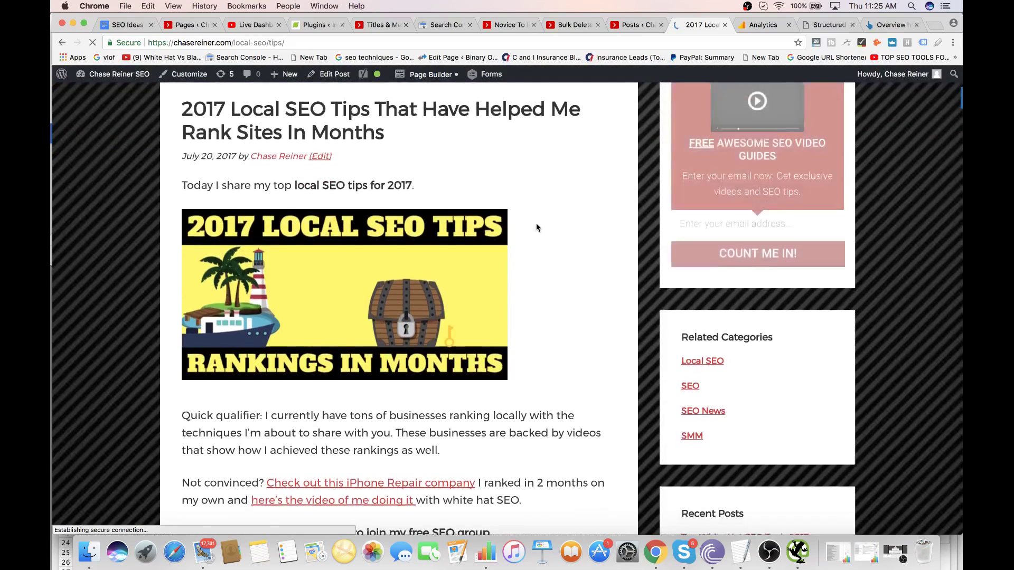
- Return to the spreadsheet in Numbers and clear rows 19 to 23, from local-seo/tips through seo-tutorial-beginners-2017
key("super+Tab")
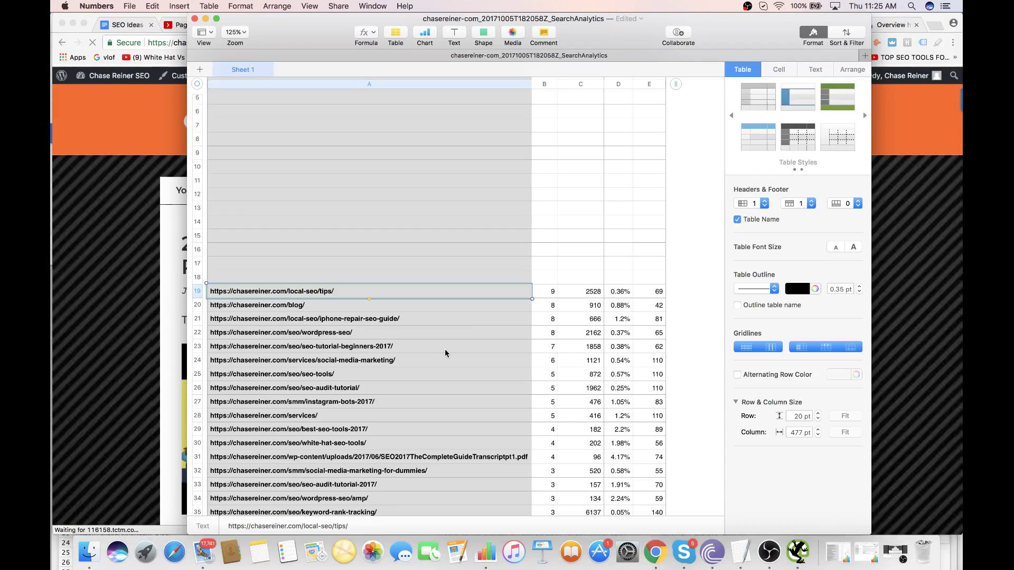
left_click(197, 292)
key("Delete")
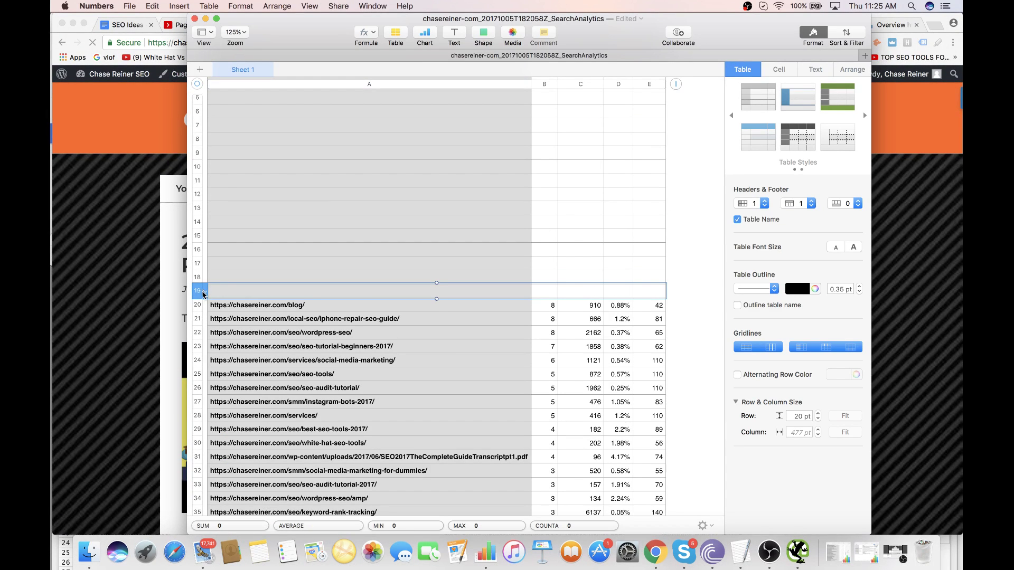
left_click(201, 306)
key("Delete")
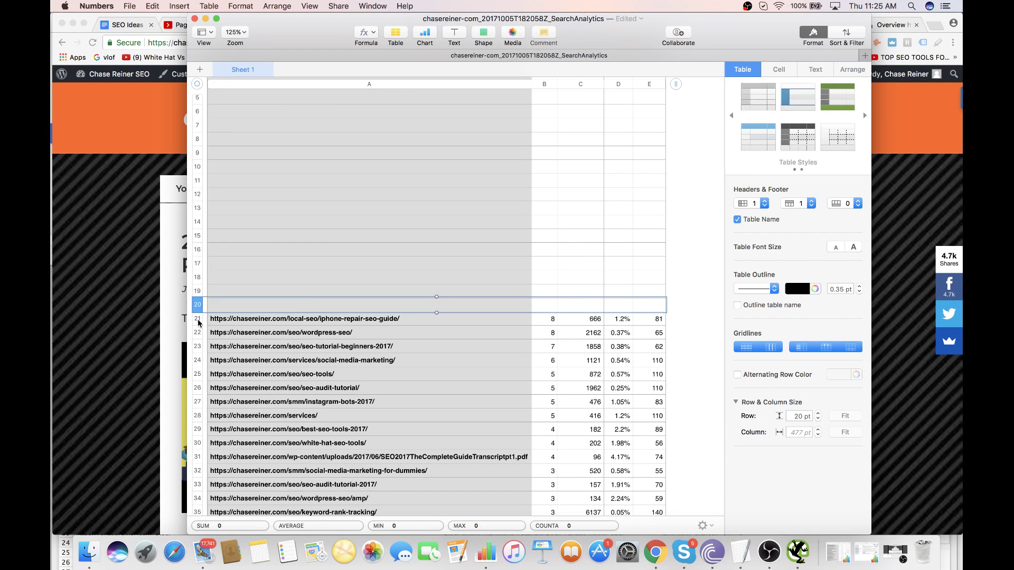
left_click(199, 320)
key("Delete")
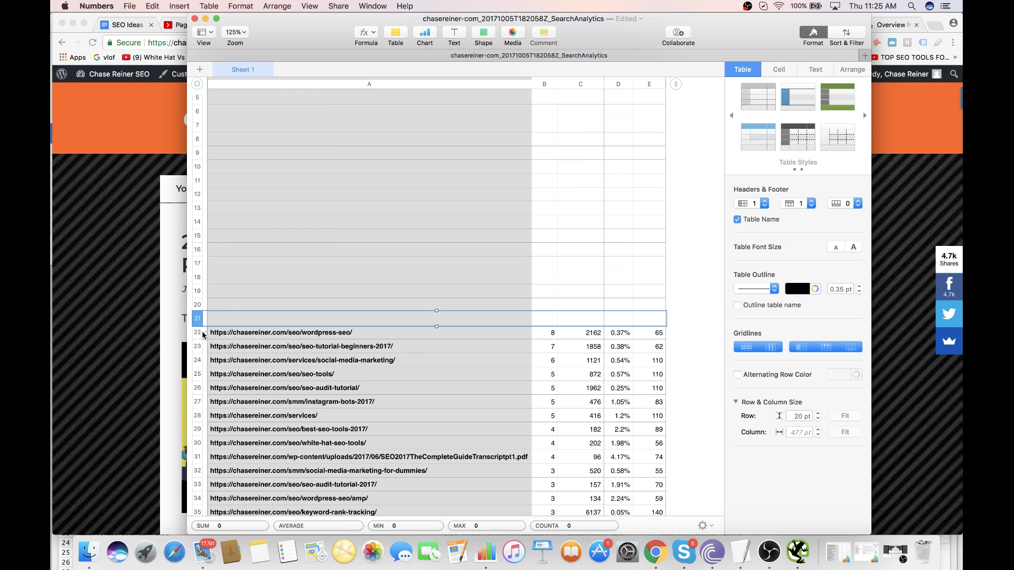
left_click(200, 333)
key("Delete")
left_click(199, 347)
key("Delete")
- Clear rows 24 to 28, from the services/social-media-marketing page through the services page
scroll(200, 369, "down", 3)
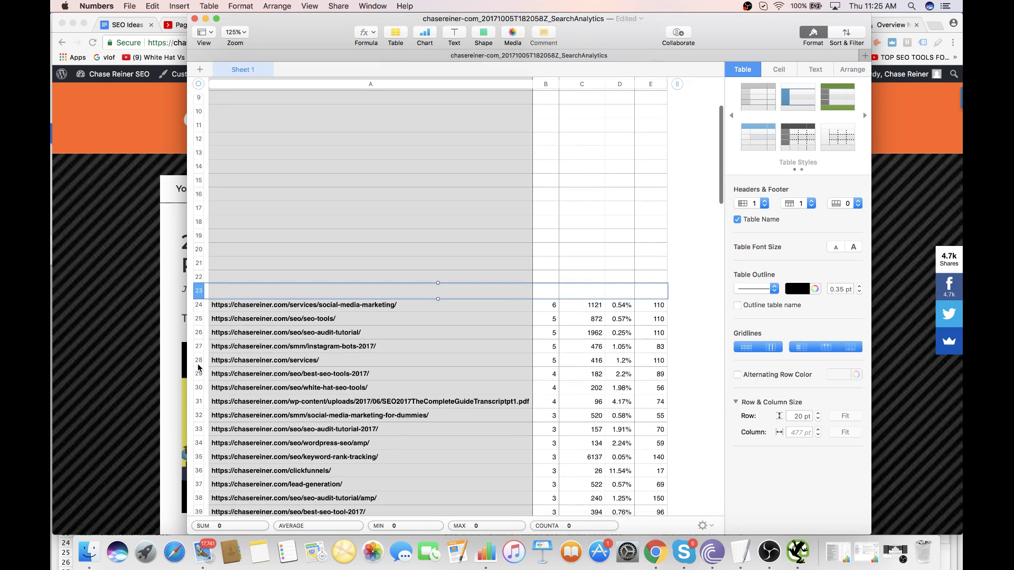
left_click(199, 305)
key("Delete")
left_click(199, 319)
key("Delete")
left_click(200, 333)
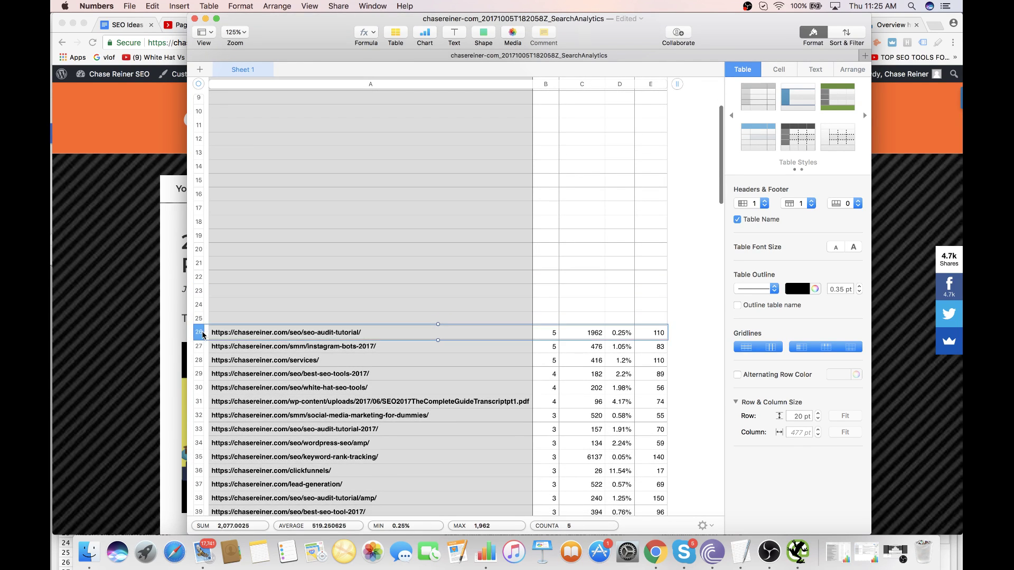
key("Delete")
left_click(202, 346)
key("Delete")
left_click(199, 360)
key("Delete")
- Clear rows 29 to 32, from the best-seo-tools-2017 page through social-media-marketing-for-dummies
left_click(199, 374)
key("Delete")
left_click(199, 388)
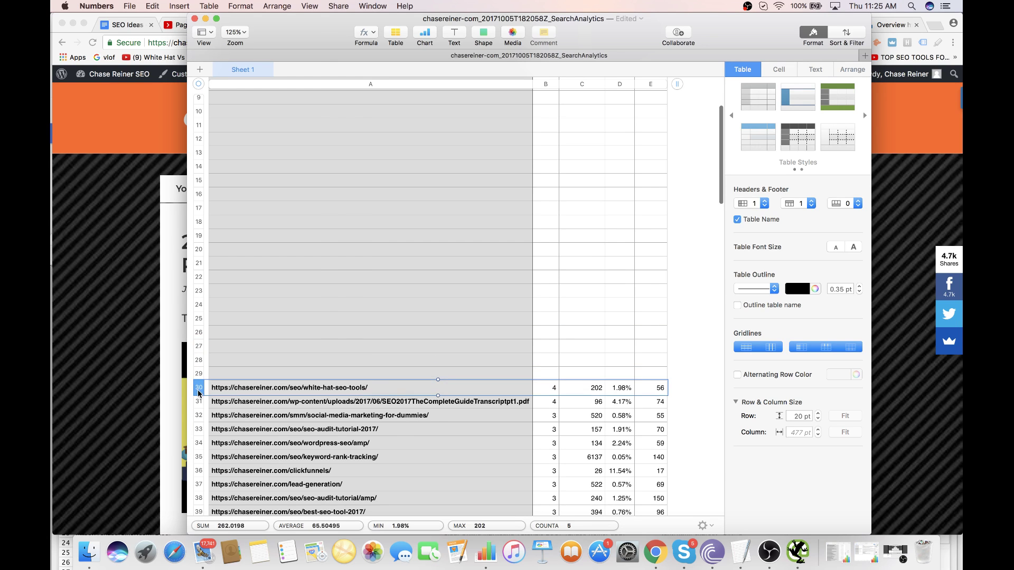
key("Delete")
left_click(199, 416)
key("Delete")
left_click(199, 401)
key("Delete")
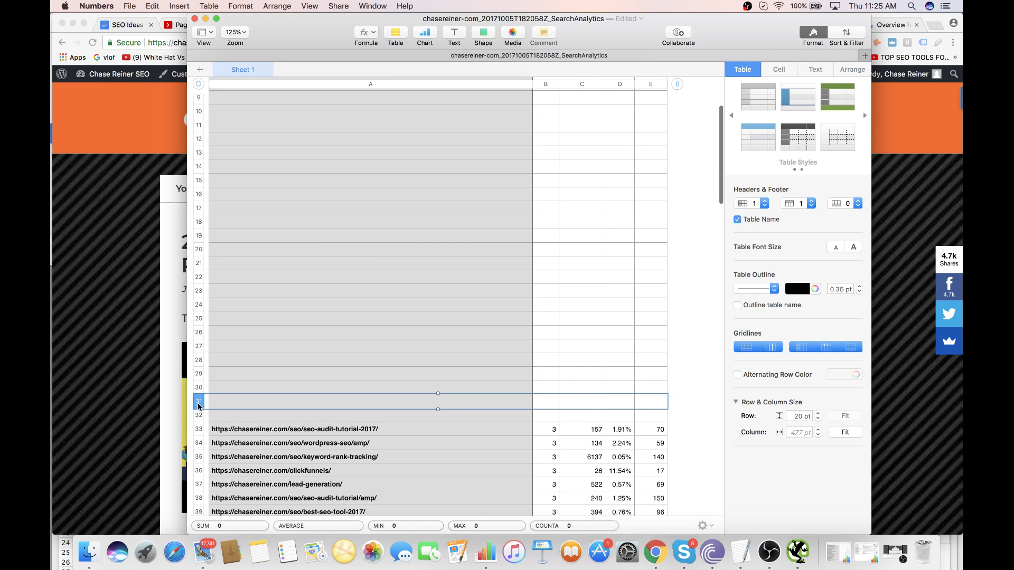
- Copy the seo-audit-tutorial-2017 URL from row 33 and load it in Chrome's 2017 Local SEO tab
scroll(201, 365, "down", 3)
left_click(201, 365)
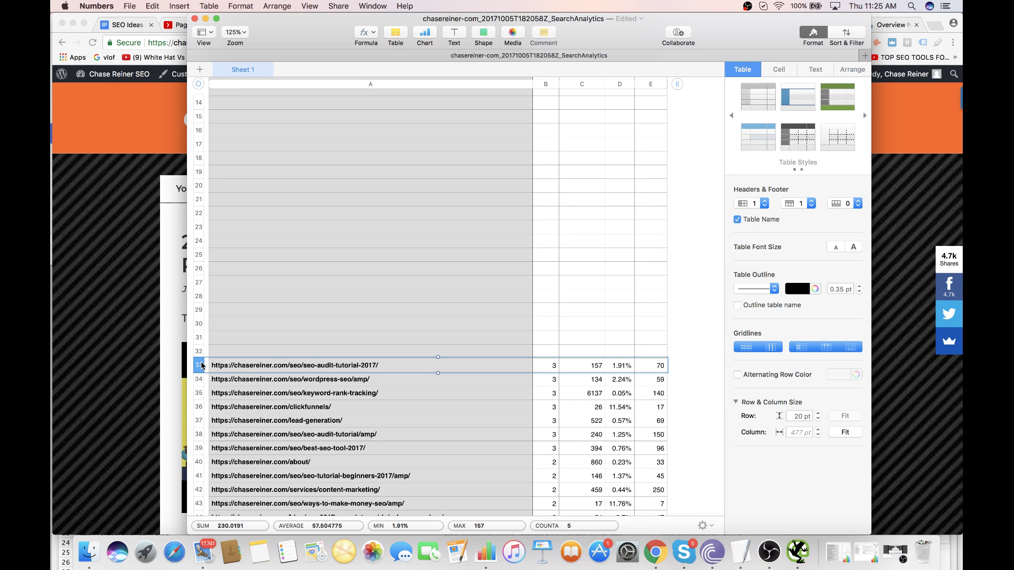
left_click(309, 370)
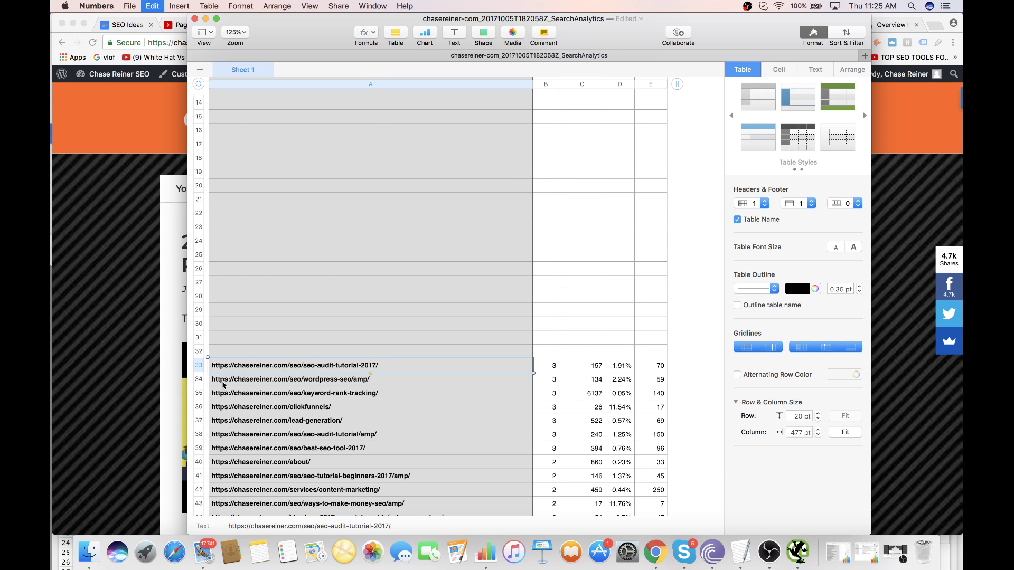
left_click(145, 314)
left_click(291, 43)
key("super+v")
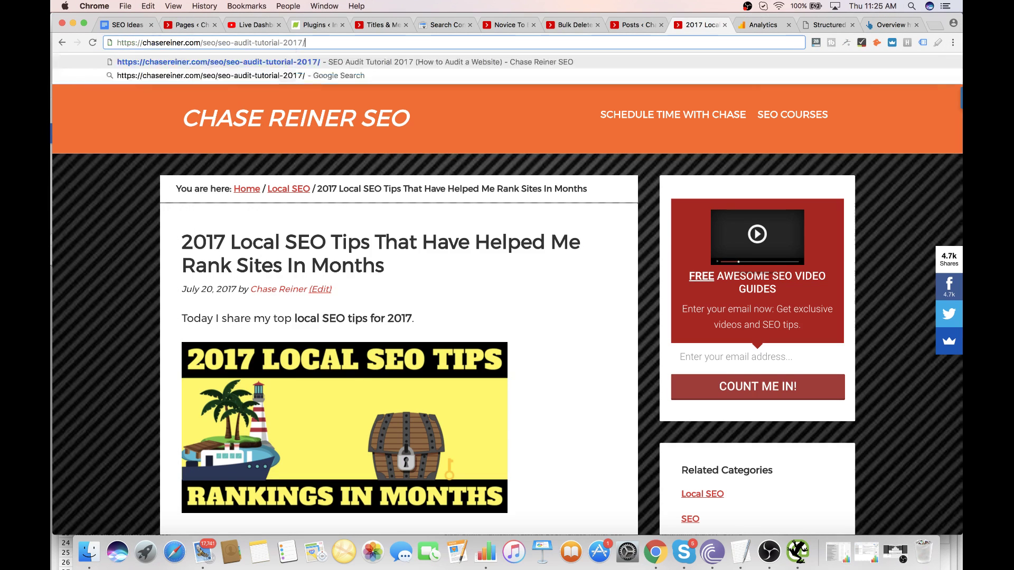
key("Return")
left_click(292, 43)
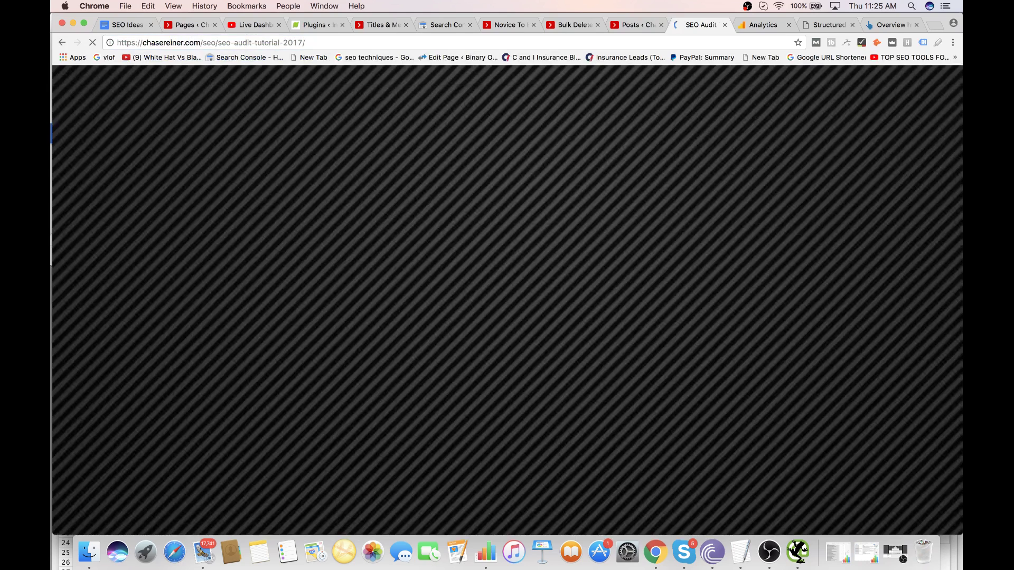
- Look through the SEO Audit Tutorial 2017 article down to its footer, then return to the spreadsheet in Numbers
scroll(307, 291, "down", 1)
scroll(307, 290, "down", 20)
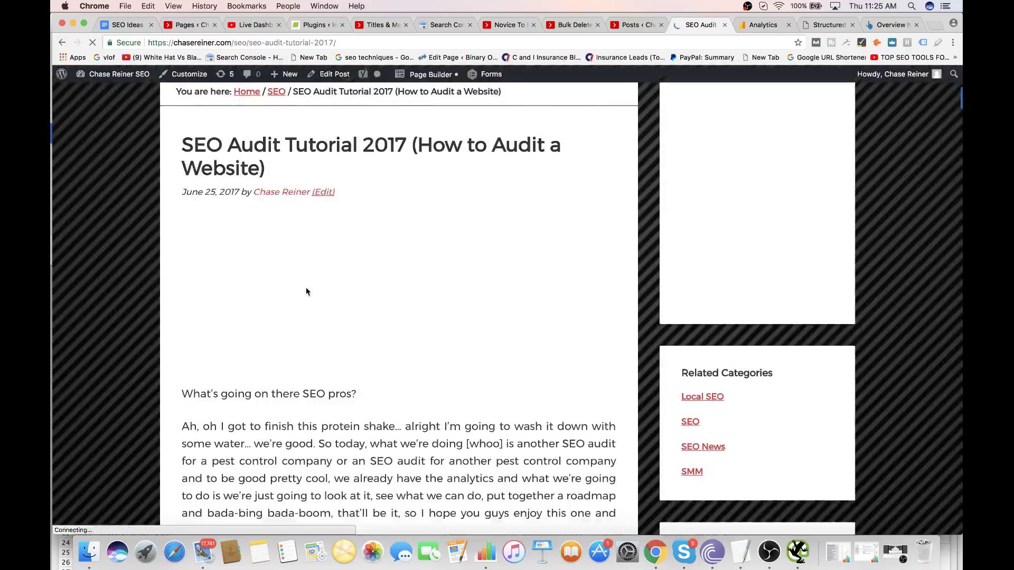
scroll(306, 290, "down", 20)
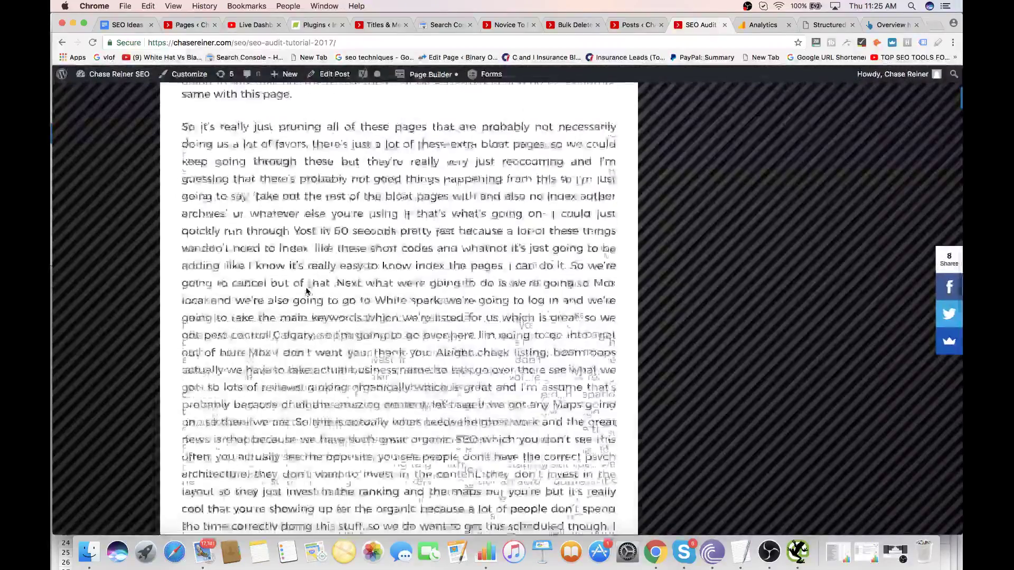
scroll(306, 290, "down", 15)
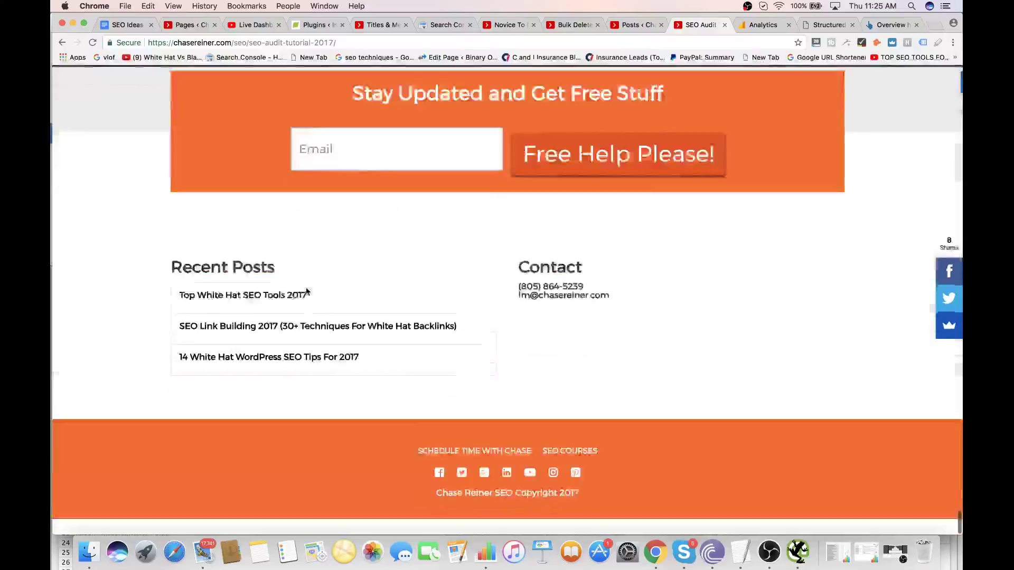
scroll(307, 290, "up", 10)
key("super+Tab")
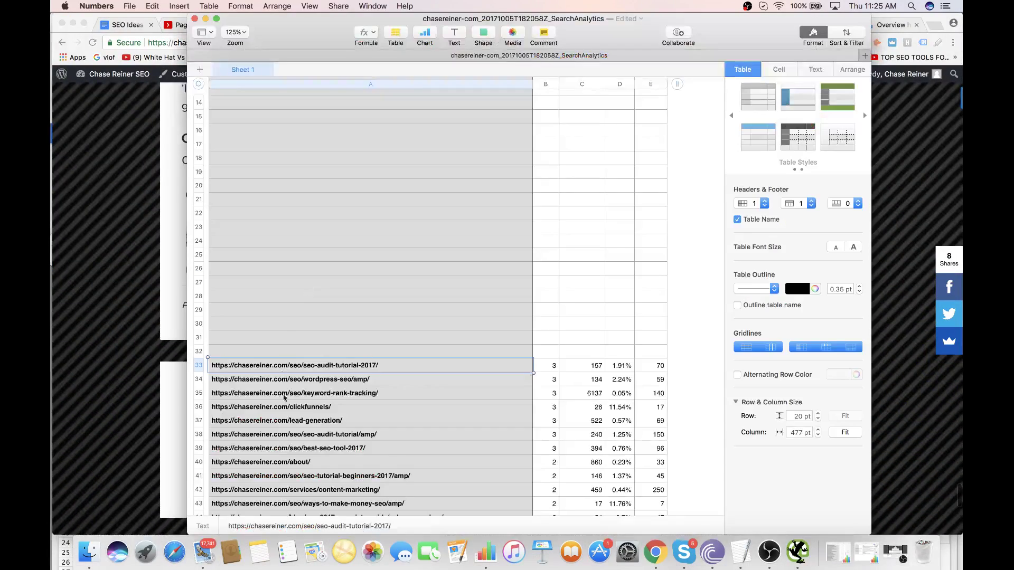
- Clear rows 33 and 34 with the seo-audit-tutorial-2017 and wordpress-seo/amp pages, then undo both deletions
left_click(204, 365)
key("Delete")
left_click(203, 379)
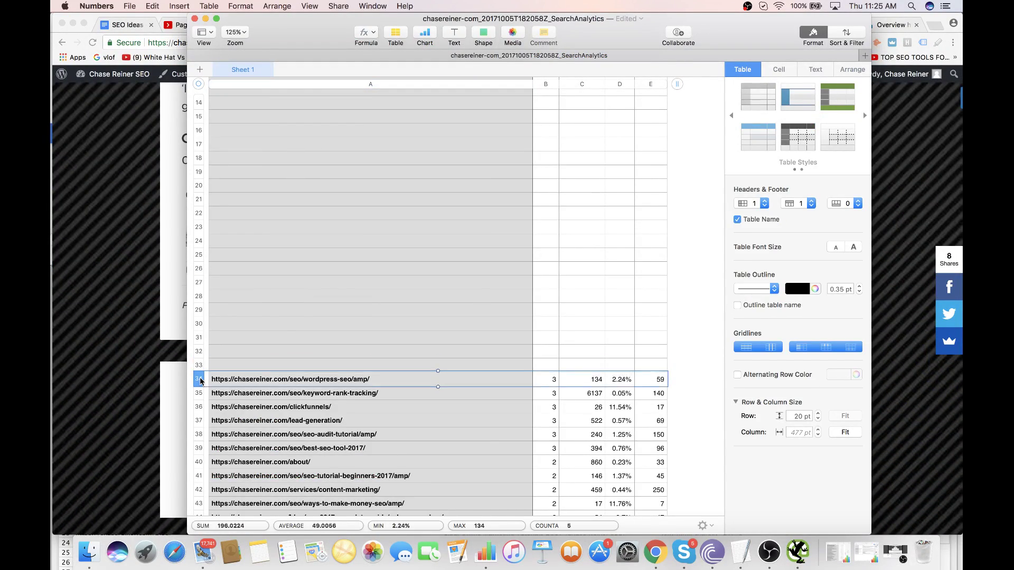
key("Delete")
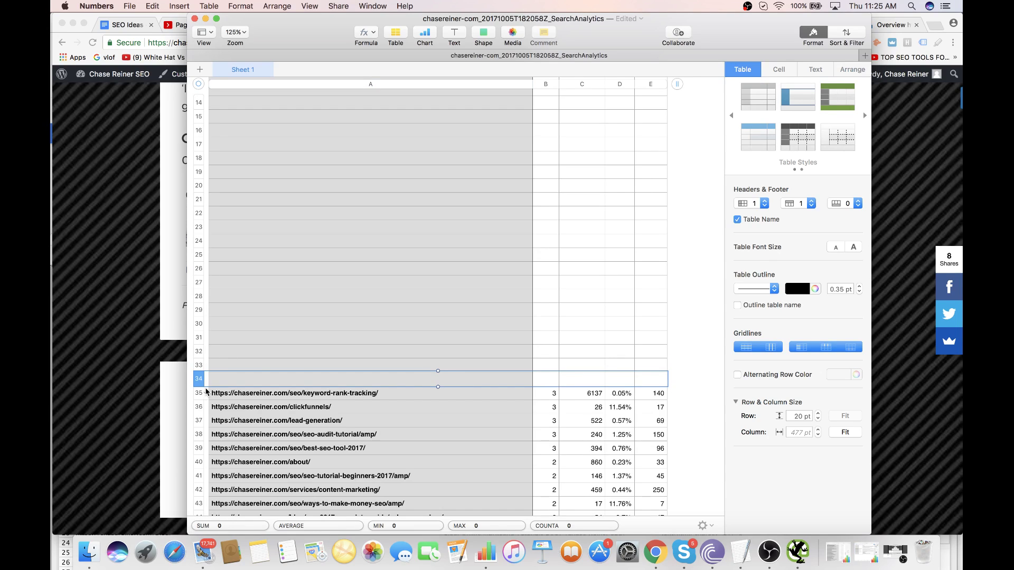
key("super+z")
key("super+z")
- Look over the one-click pages further down the list and search the sheet for "category"
scroll(215, 416, "down", 10)
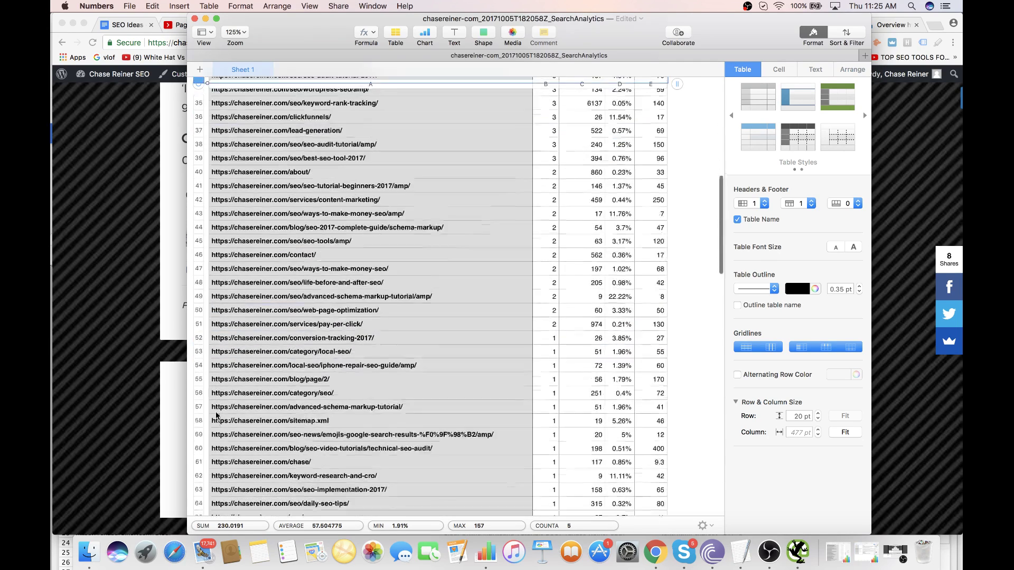
scroll(216, 416, "up", 2)
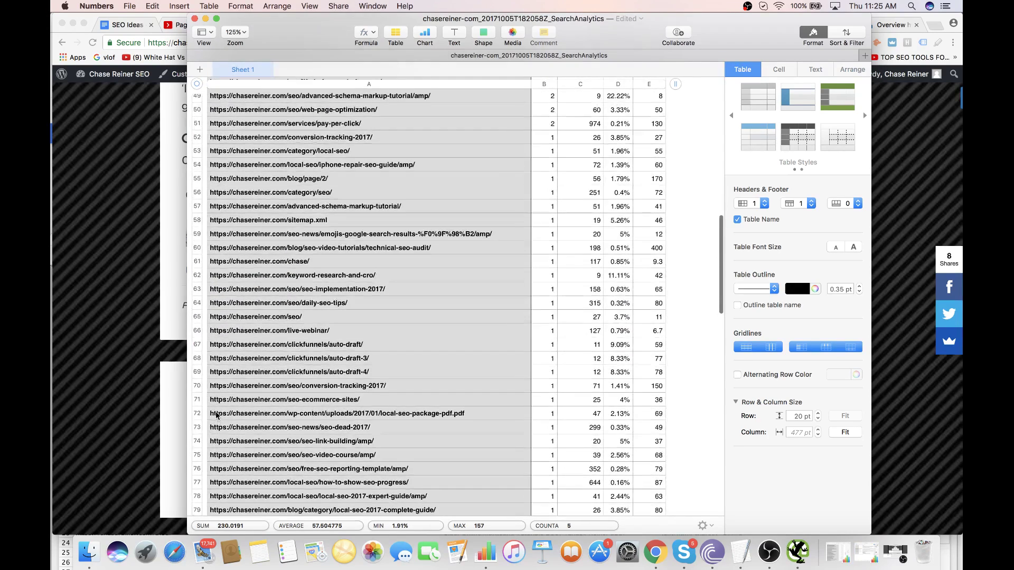
scroll(217, 416, "up", 1)
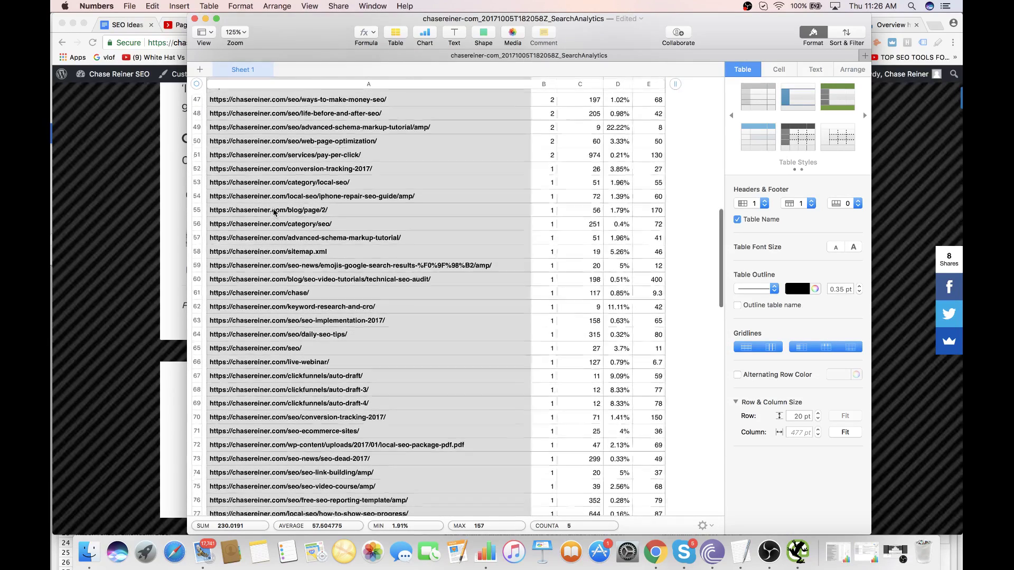
scroll(356, 228, "up", 2)
key("super+f")
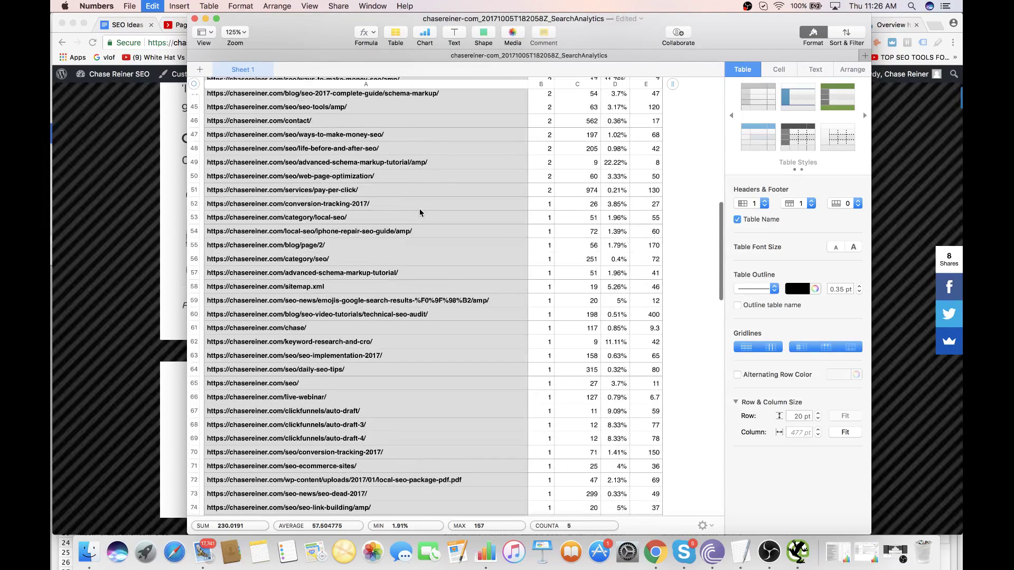
type("category")
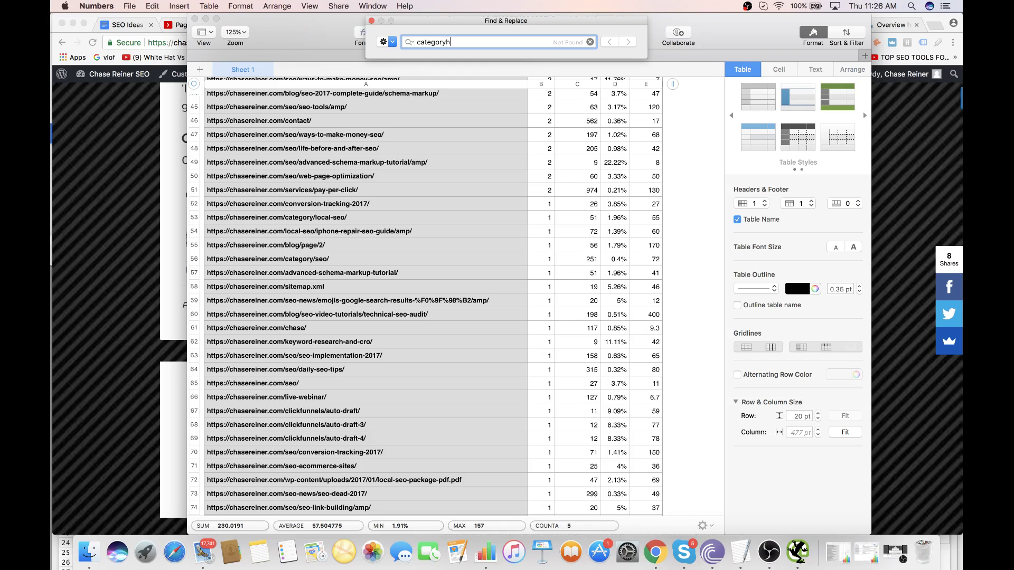
key("Return")
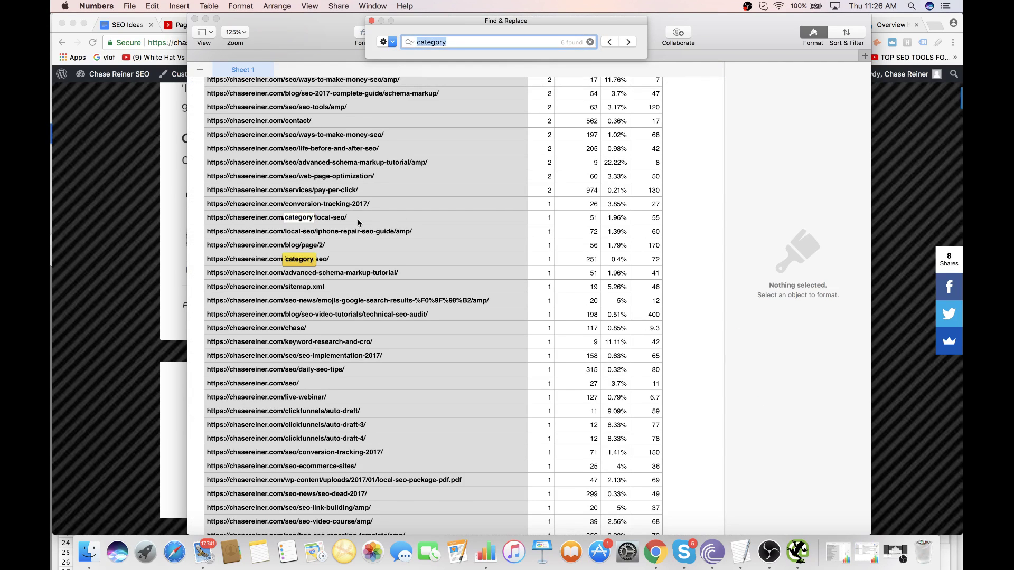
- Clear the category/local-seo URL from row 53 of the page list
left_click(303, 228)
left_click(206, 217)
right_click(201, 217)
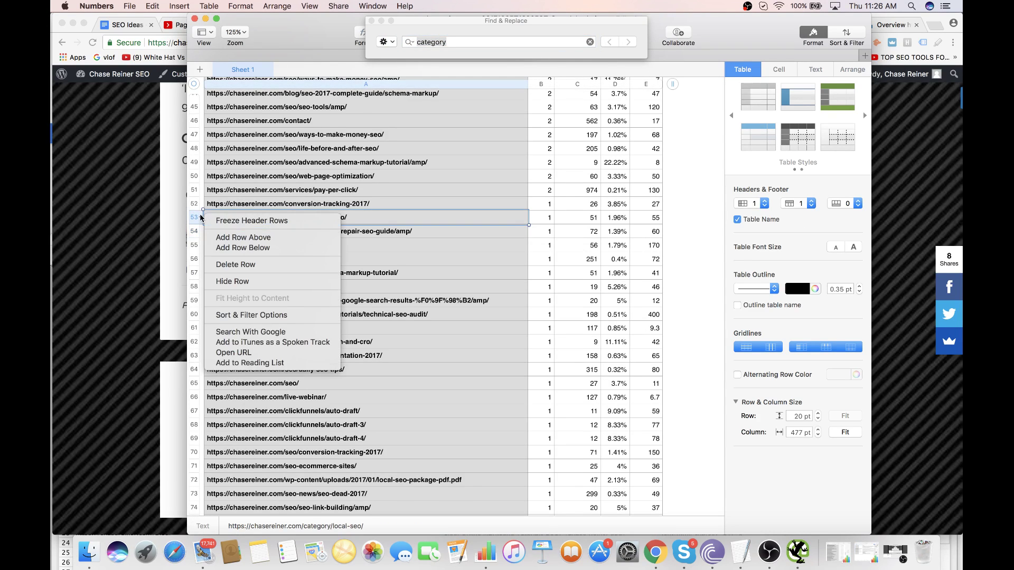
key("Escape")
key("Delete")
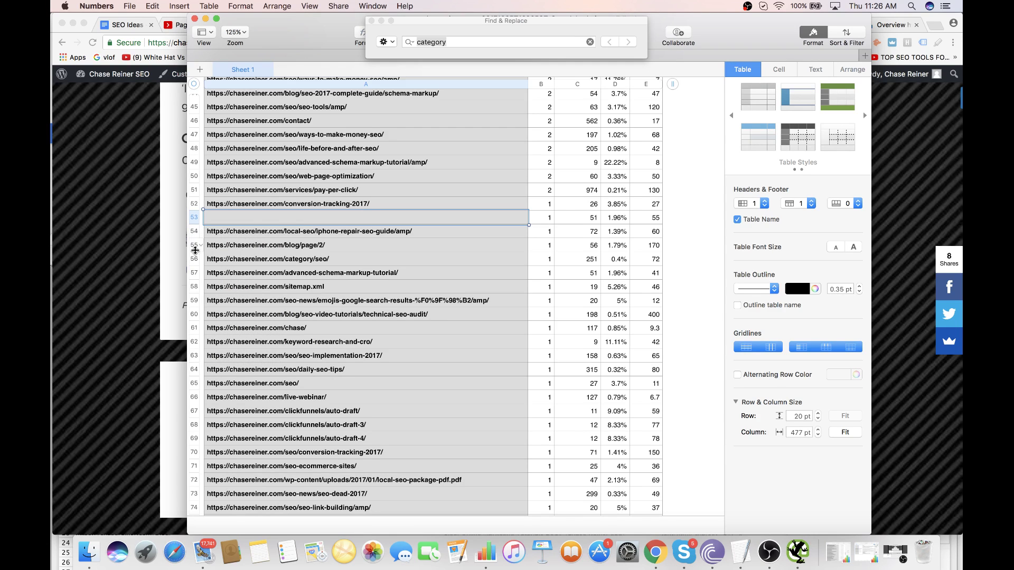
- Find the next "category" match and clear row 79 with the blog/category/local-seo-2017-complete-guide page
left_click(462, 42)
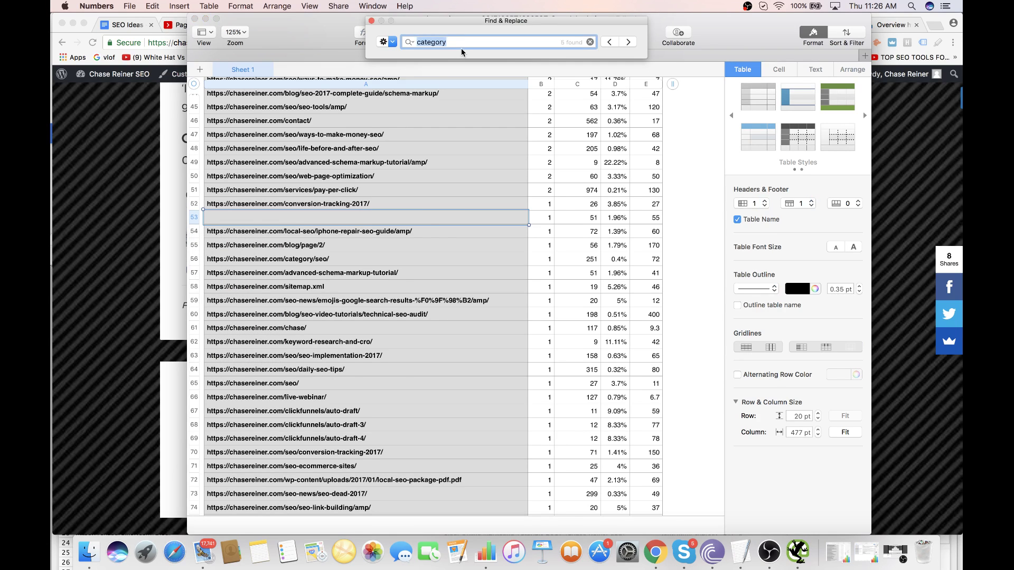
key("Return")
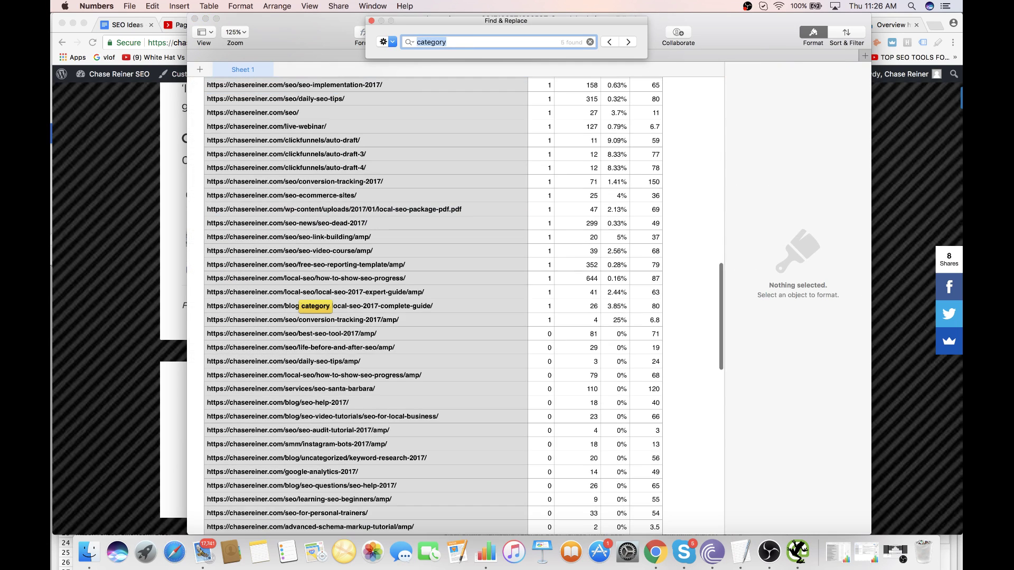
left_click(206, 310)
left_click(194, 306)
key("Delete")
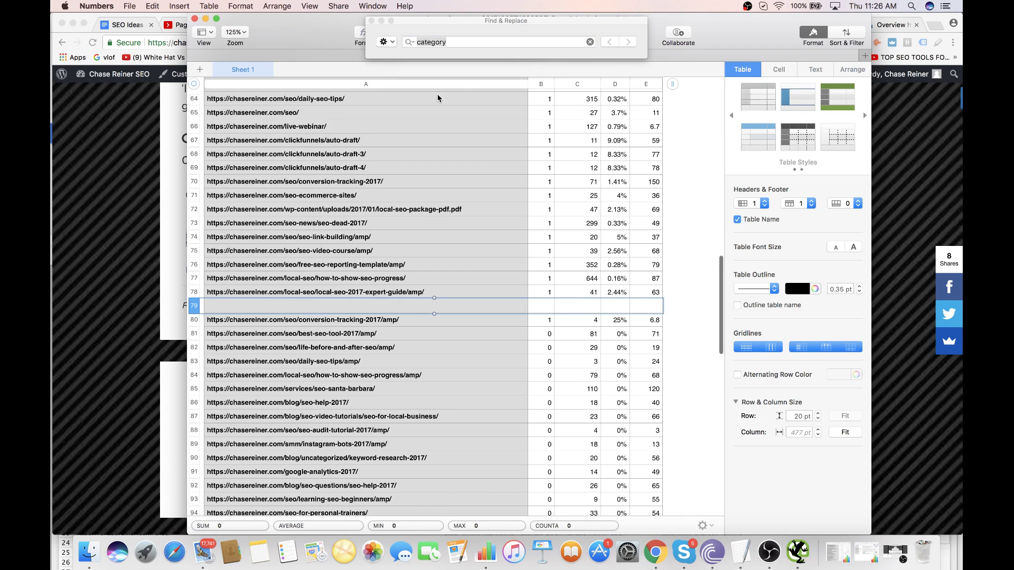
- Find the next "category" match and clear row 99 with the category/smm page
left_click(476, 42)
key("Return")
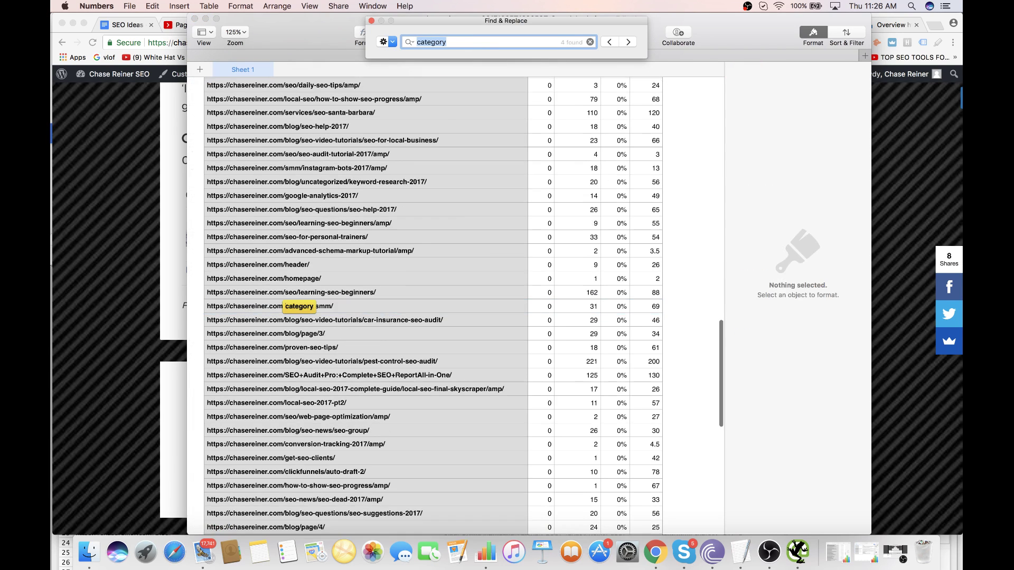
left_click(201, 312)
left_click(194, 306)
key("Delete")
- Find the next "category" match and clear row 119 with the blog/category/seo-video-tutorials/page/6 page
left_click(465, 44)
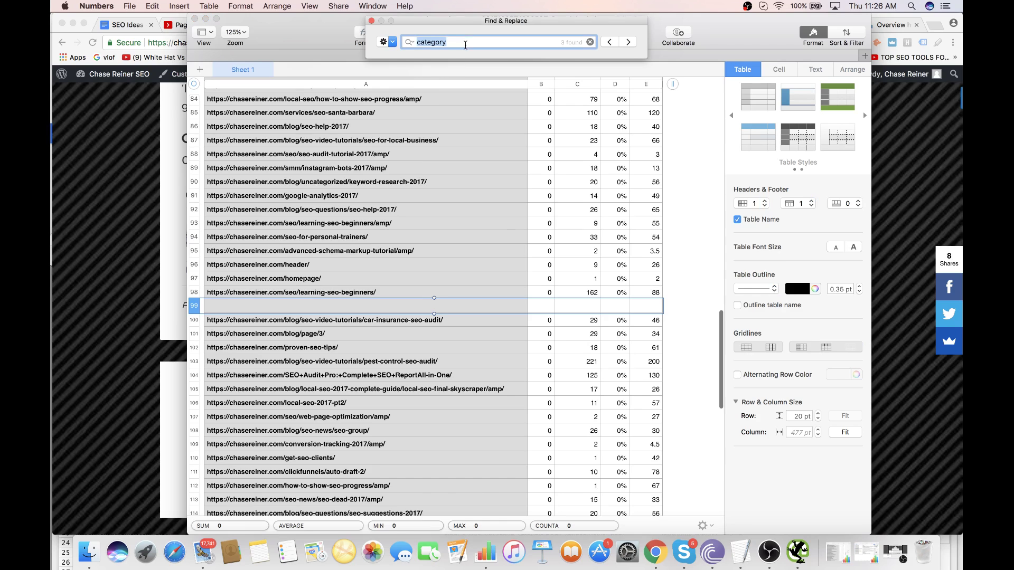
key("Return")
left_click(216, 310)
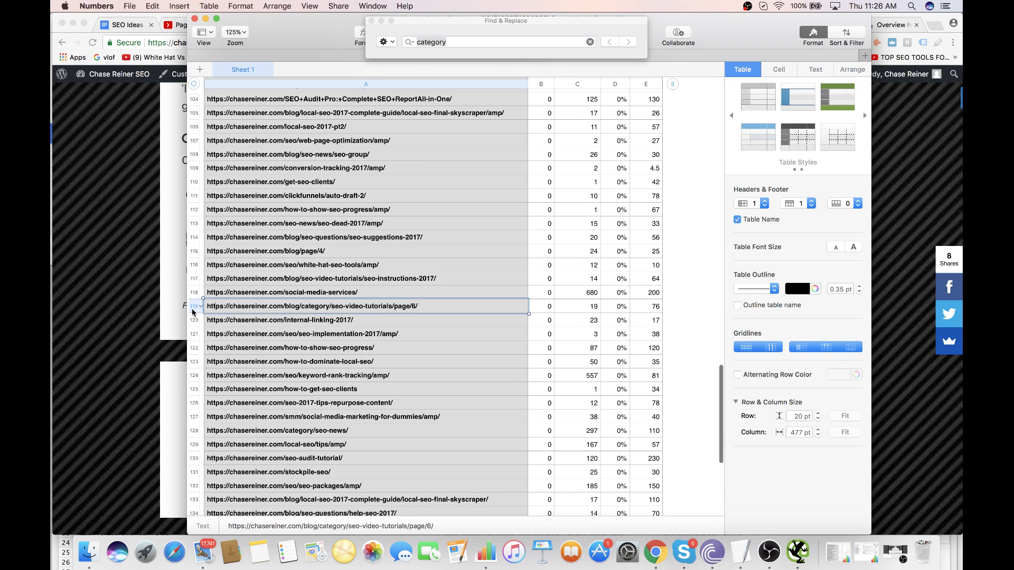
left_click(194, 312)
key("Delete")
- Find the next "category" match and clear row 128 with the category/seo-news page
left_click(458, 43)
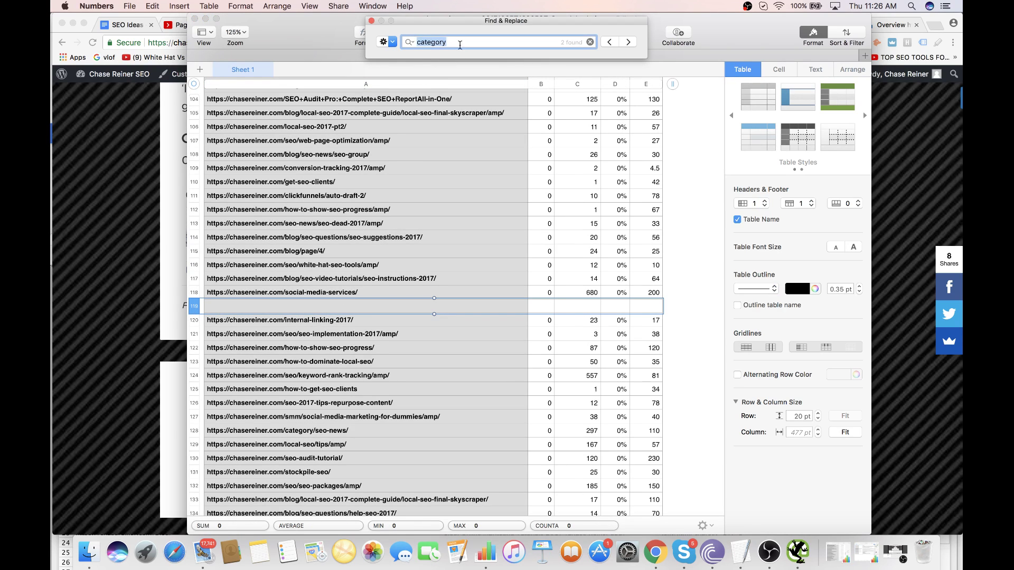
key("Return")
left_click(188, 438)
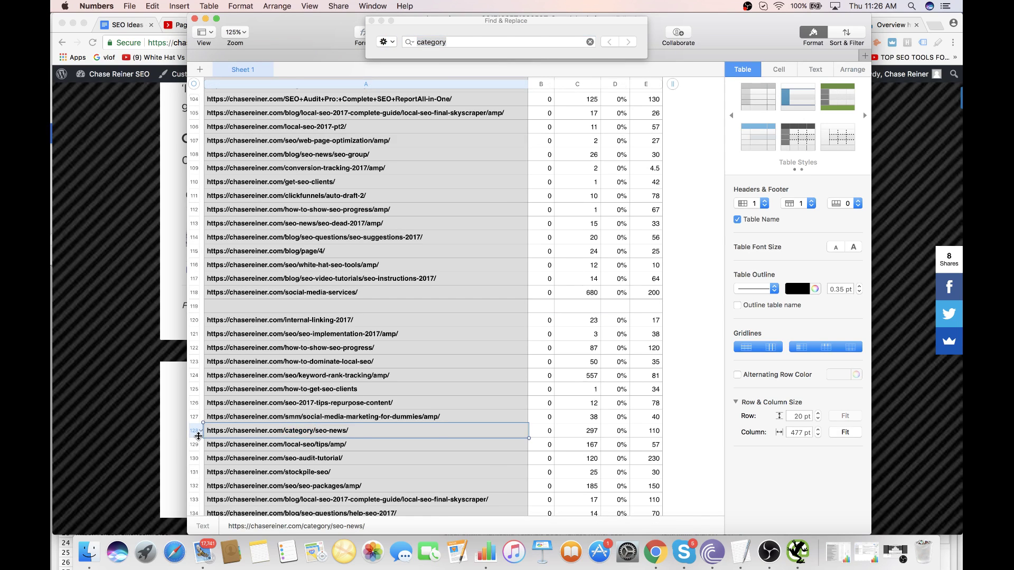
left_click(194, 431)
key("Delete")
- Clear row 56 with the category/seo page and search the sheet once more for "category"
left_click(504, 42)
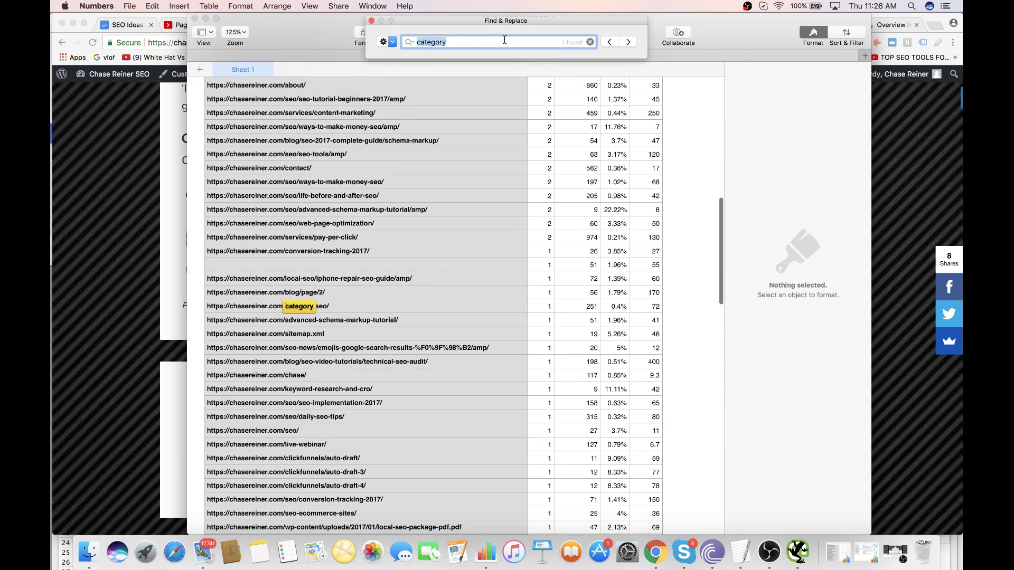
right_click(200, 312)
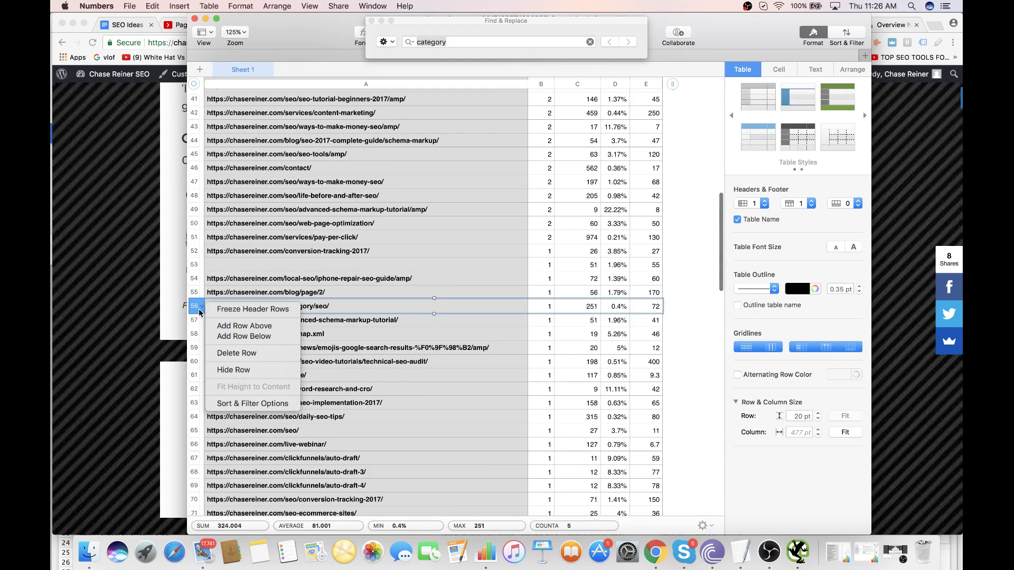
key("Escape")
key("Delete")
left_click(481, 50)
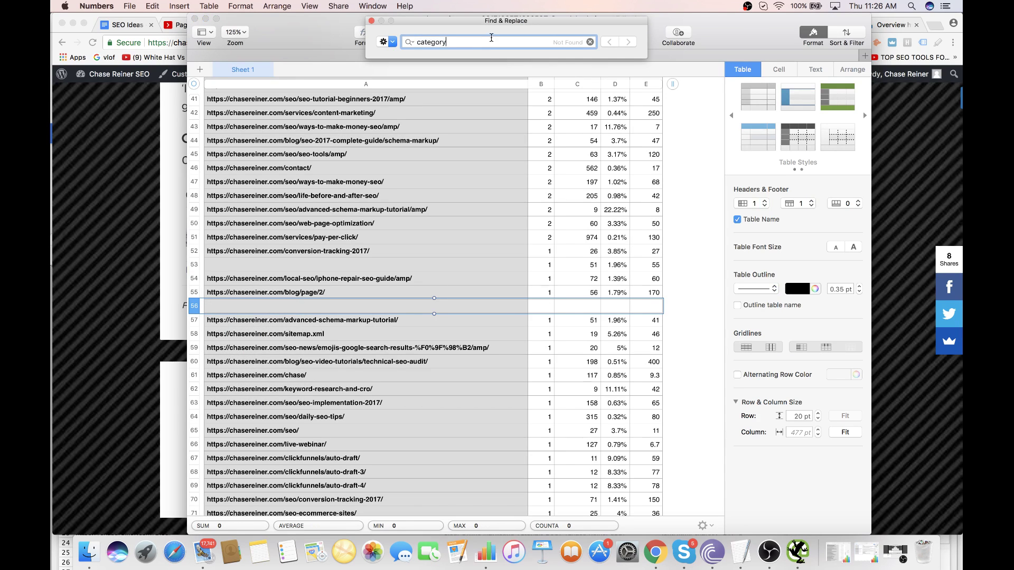
key("Return")
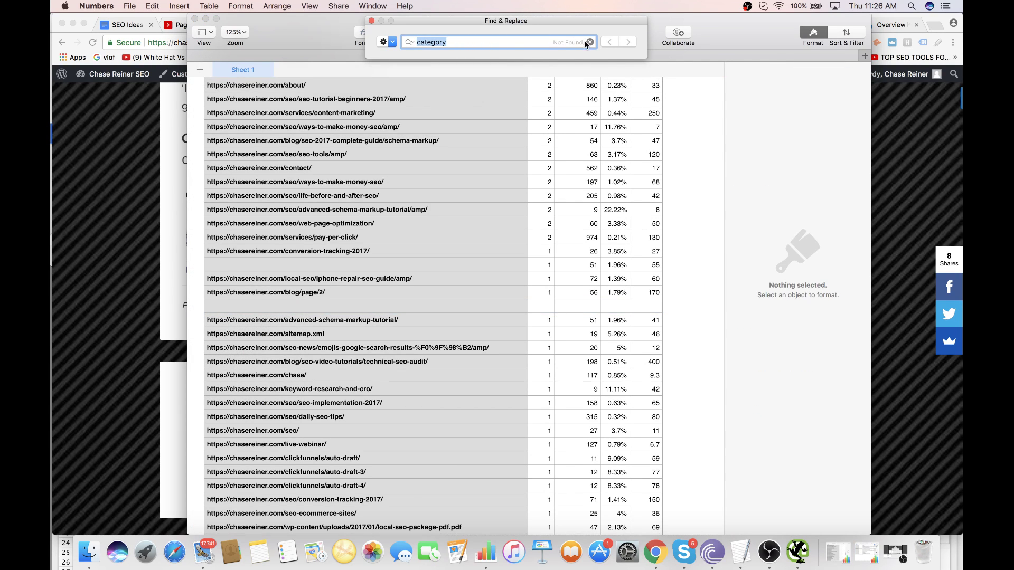
- Select and copy the column A page URLs from row 33 through the last row, 136
left_click(377, 211)
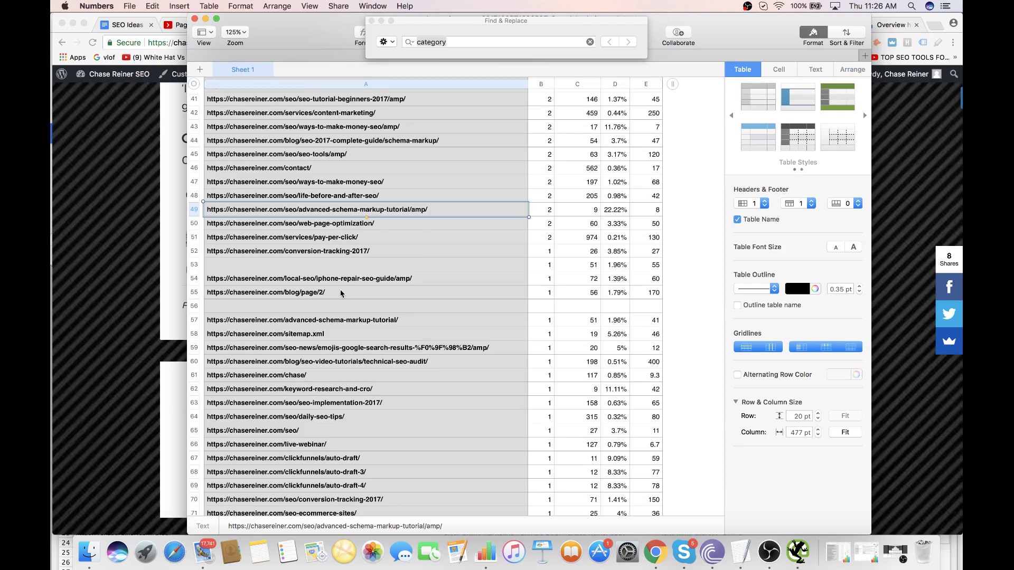
scroll(341, 293, "down", 10)
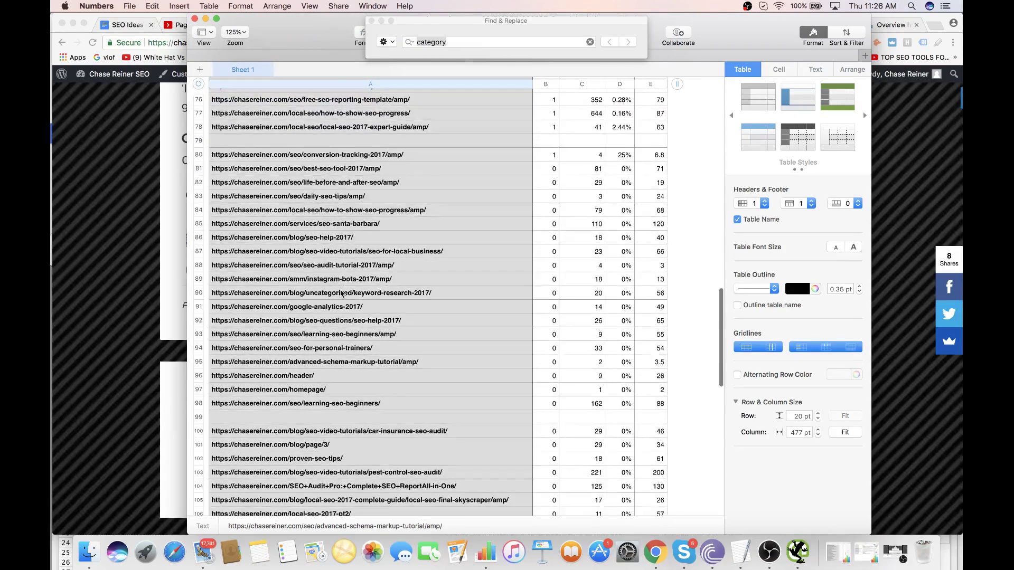
scroll(341, 293, "down", 10)
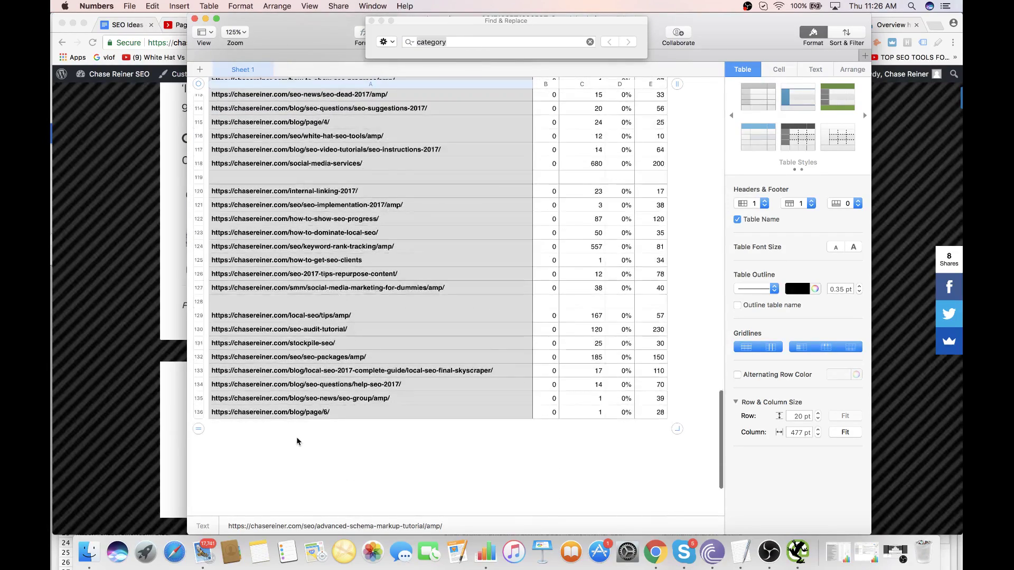
left_click_drag(312, 415, 365, 414)
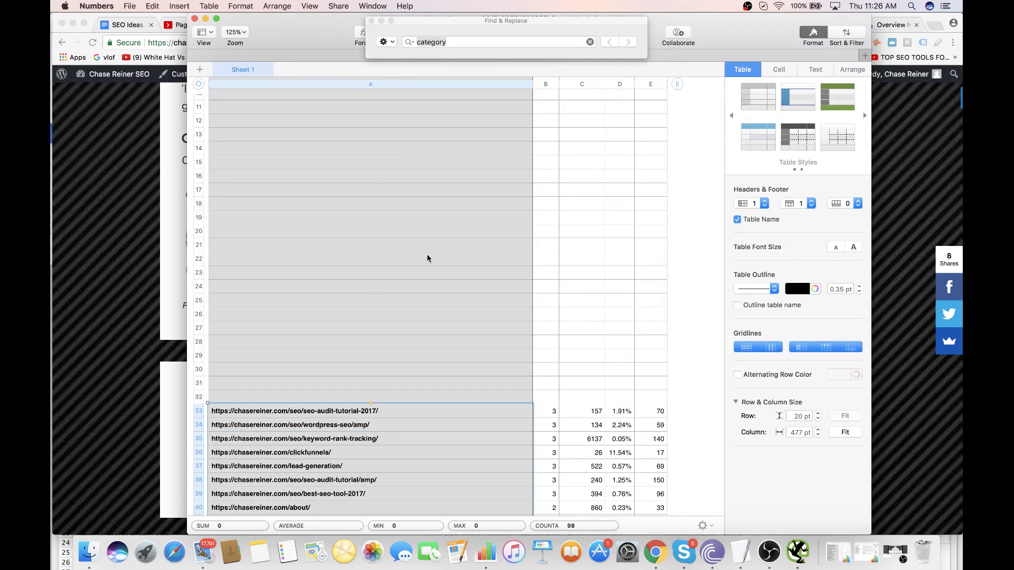
scroll(428, 257, "up", 5)
- Switch to Chrome and paste the copied URLs into the By URL box of WordPress's Bulk Delete Posts page
key("super+Tab")
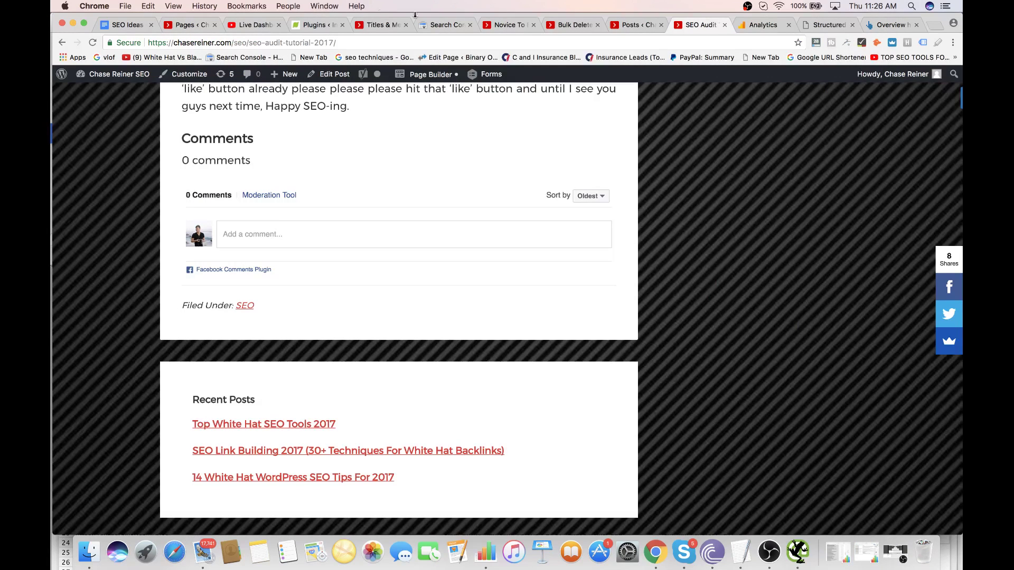
left_click(455, 26)
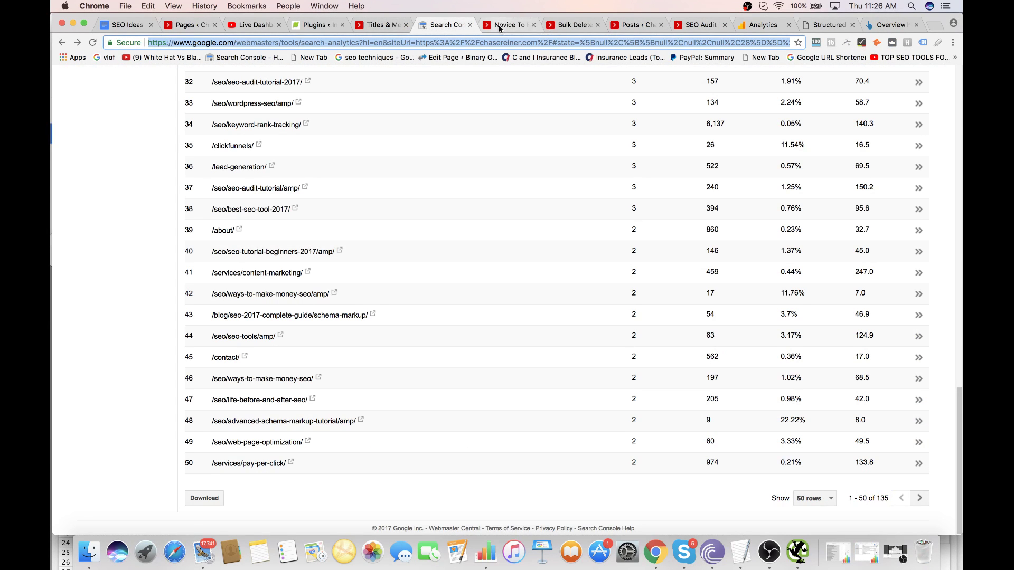
left_click(563, 27)
left_click(264, 313)
key("super+v")
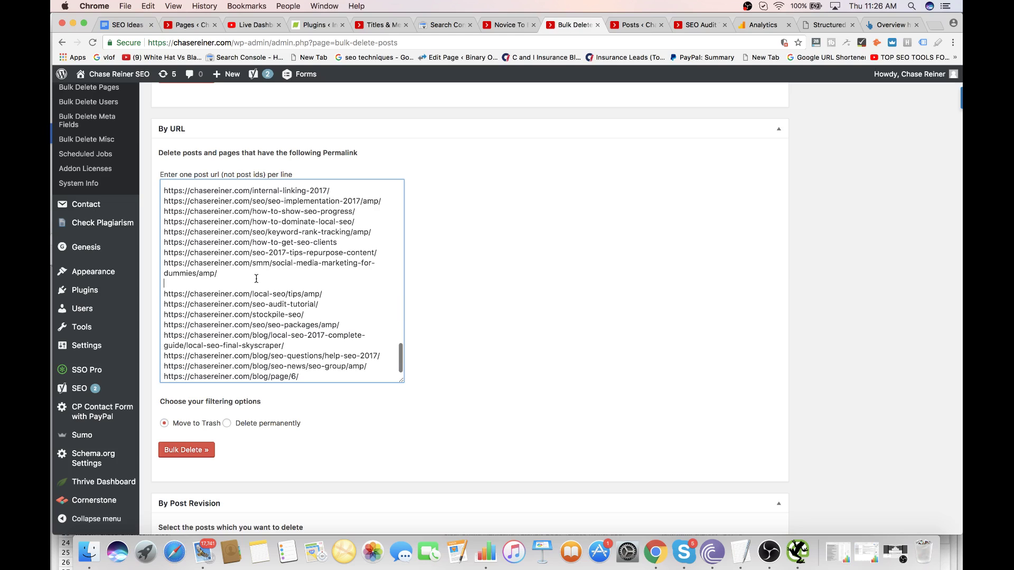
- Remove the blank lines left by the cleared category rows while going up through the pasted URL list
scroll(260, 285, "down", 5)
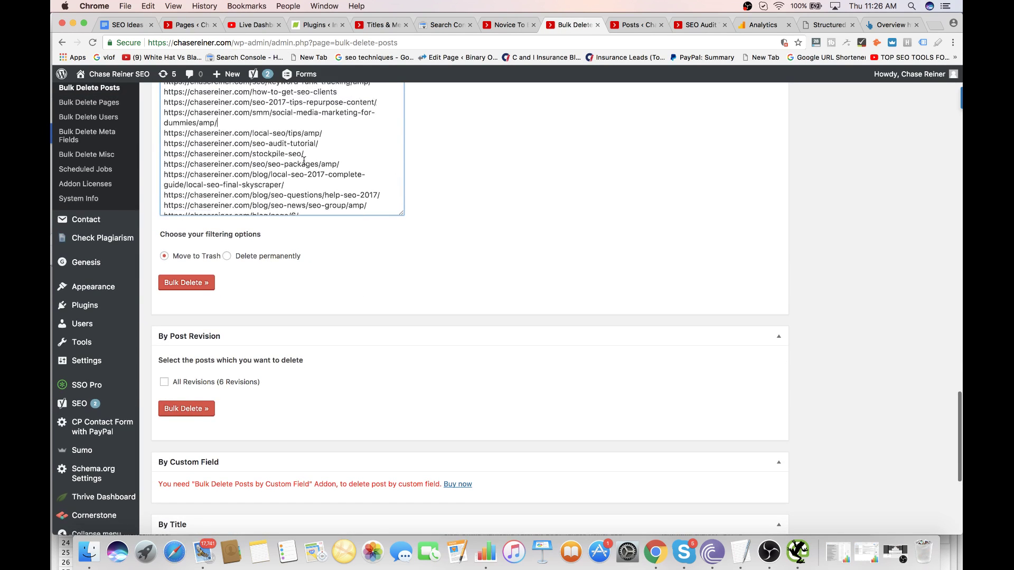
scroll(486, 164, "up", 3)
scroll(339, 207, "up", 10)
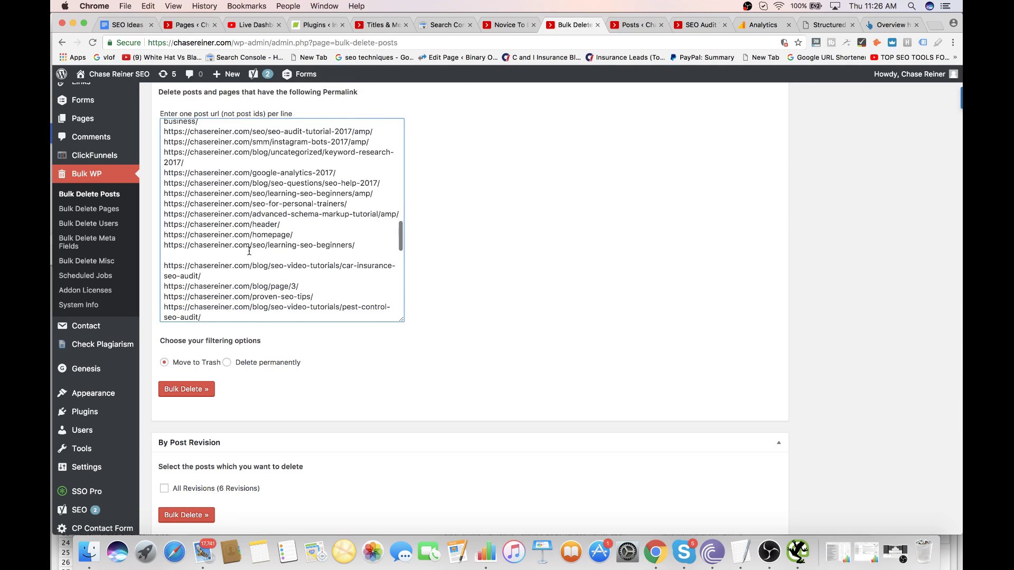
scroll(249, 252, "up", 10)
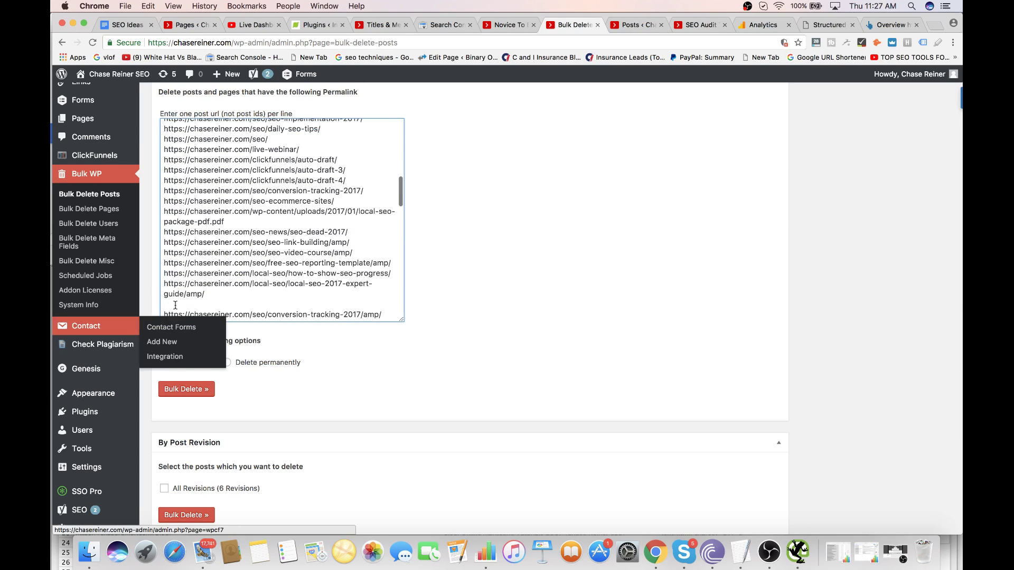
scroll(247, 247, "up", 8)
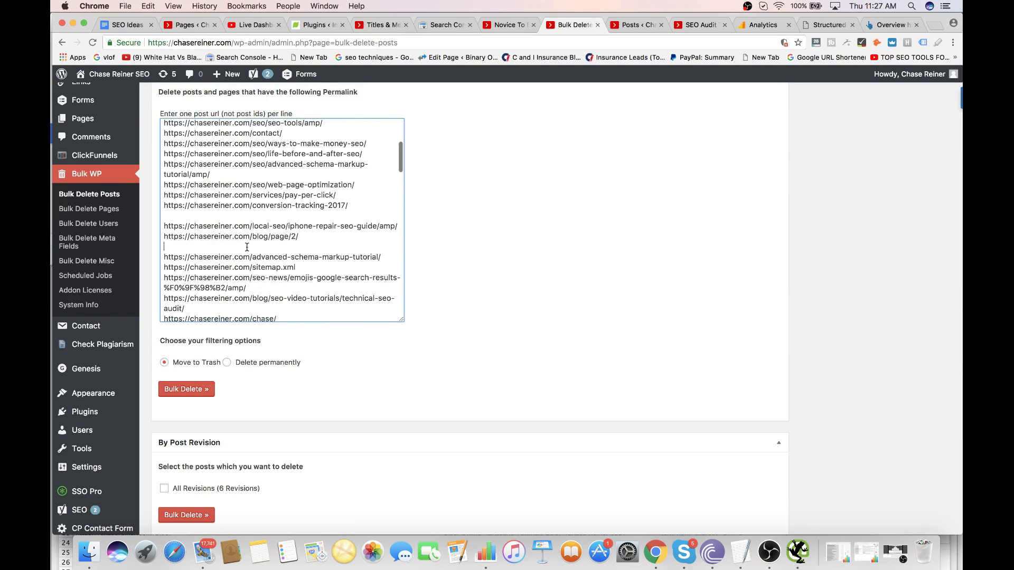
scroll(247, 247, "up", 15)
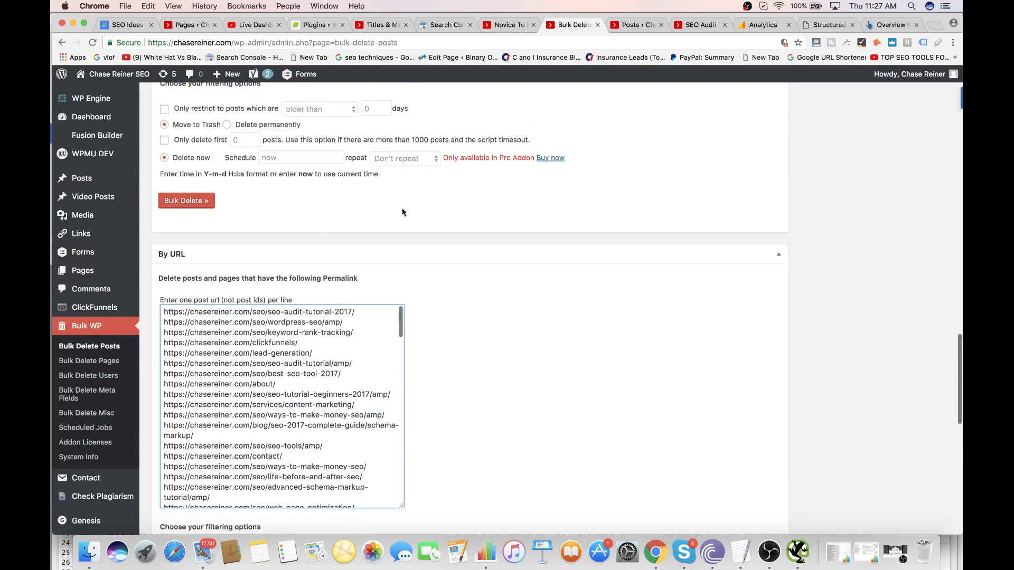
- Bulk delete the posts at the listed URLs with Move to Trash selected, and confirm the deletion
scroll(407, 212, "down", 10)
scroll(305, 257, "down", 10)
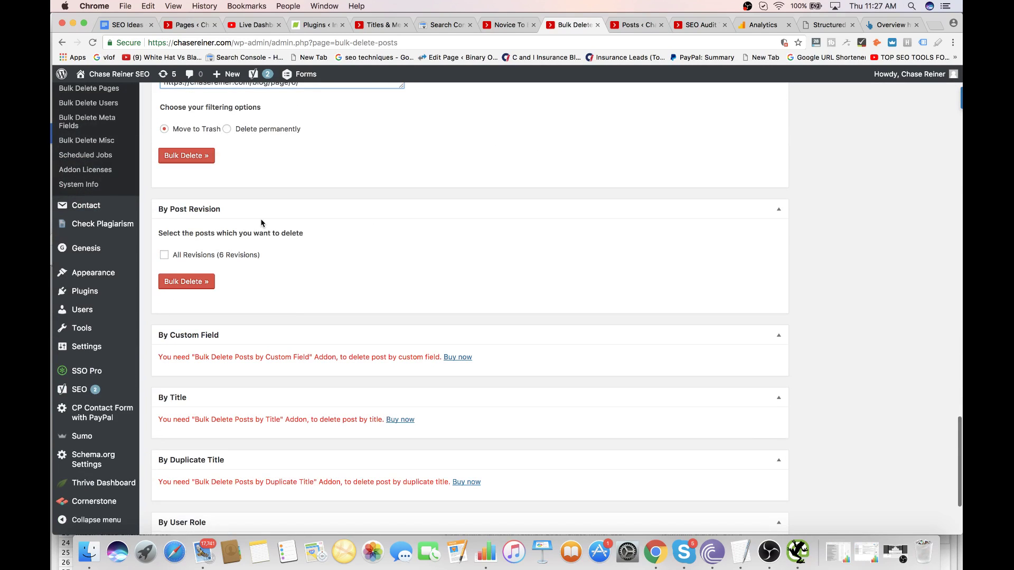
left_click(205, 158)
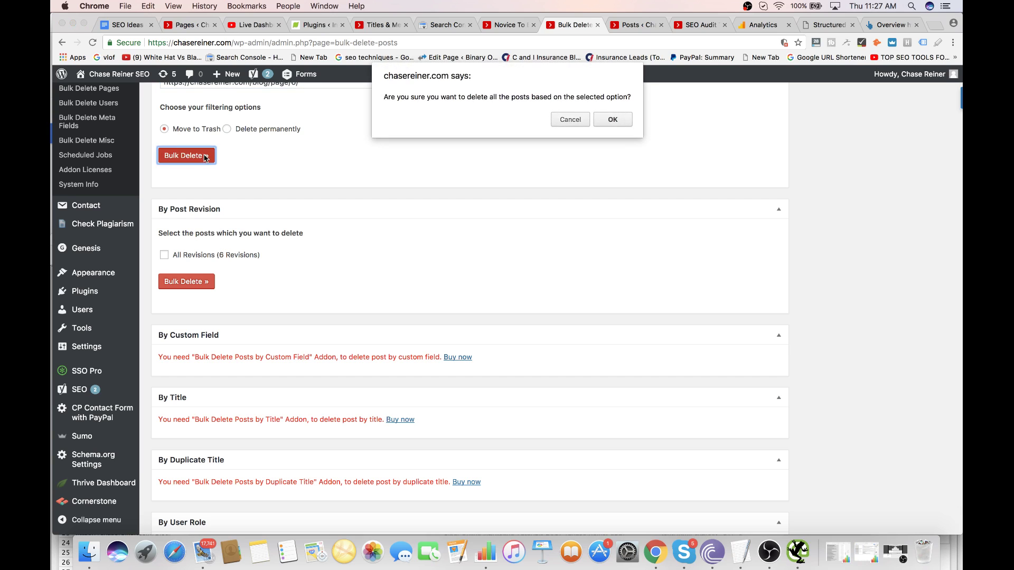
left_click(616, 122)
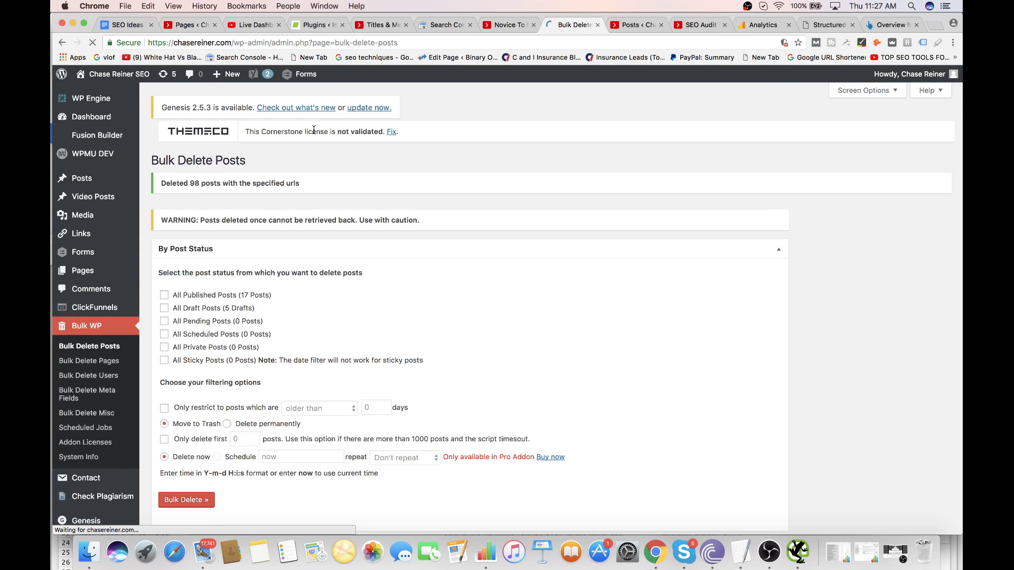
- Check the deletion result on the Bulk Delete Posts page, then open the 410 for WordPress plugin settings
scroll(304, 182, "down", 1)
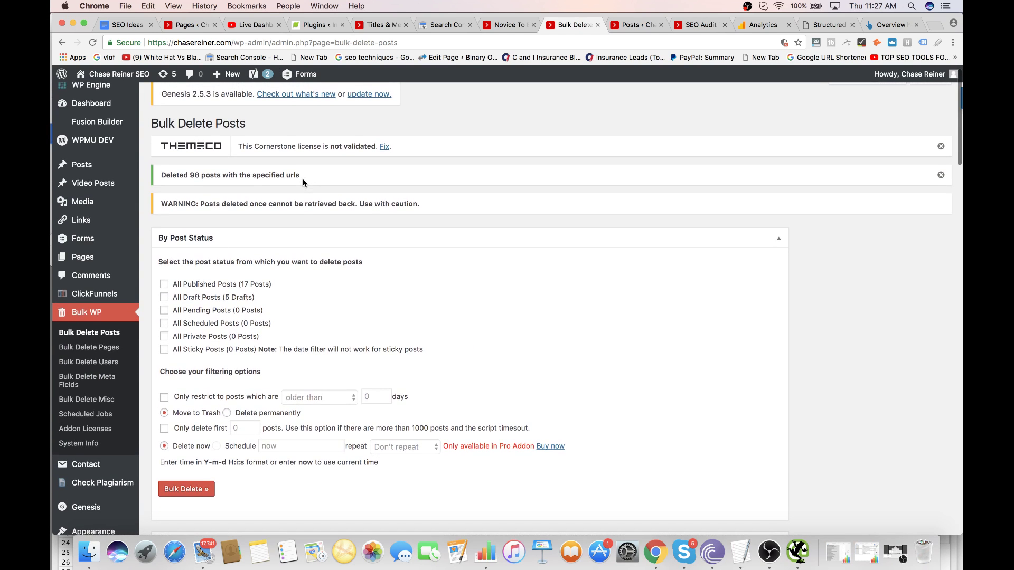
scroll(269, 213, "down", 3)
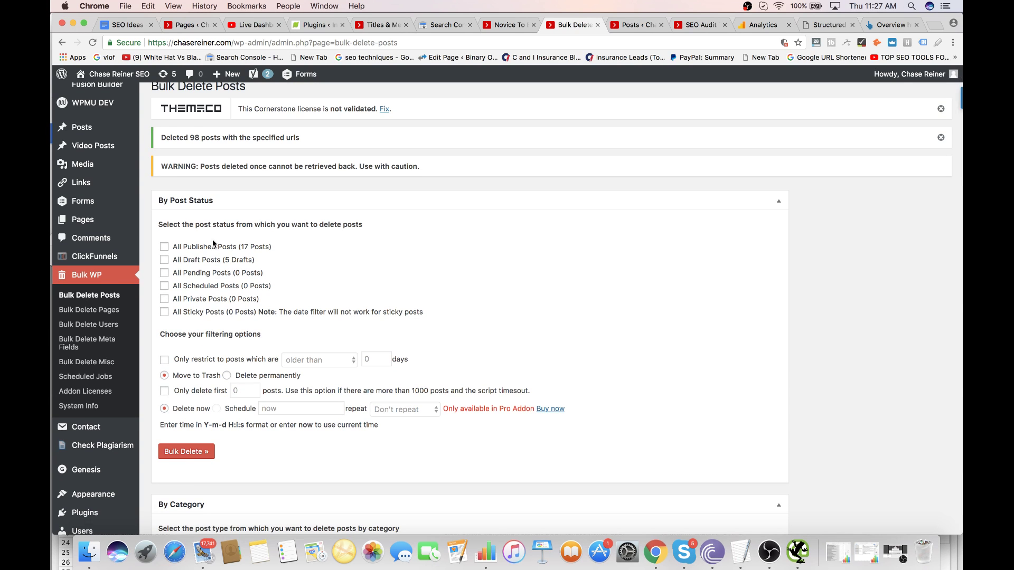
scroll(214, 244, "down", 2)
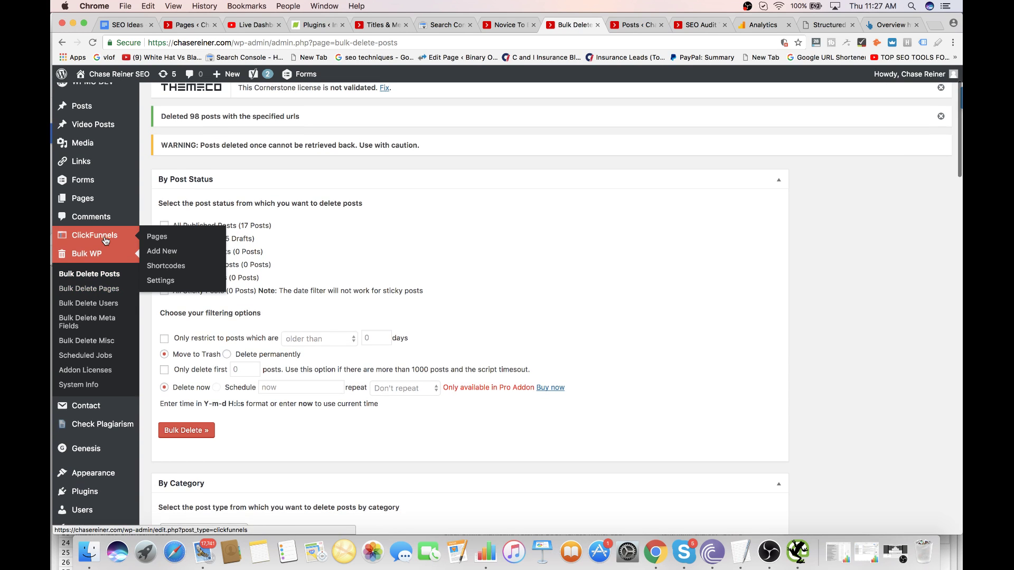
scroll(95, 285, "down", 10)
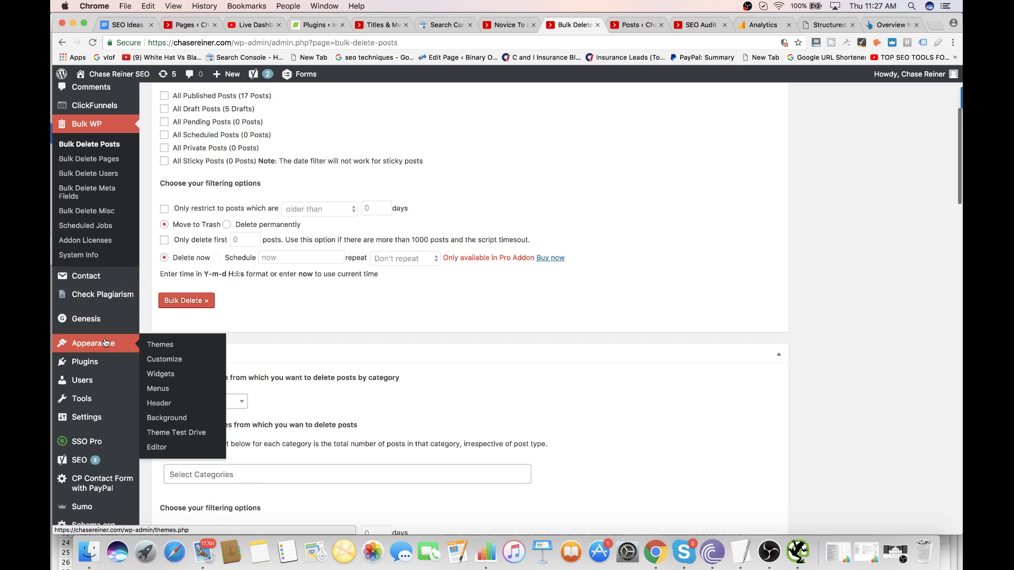
mouse_move(111, 362)
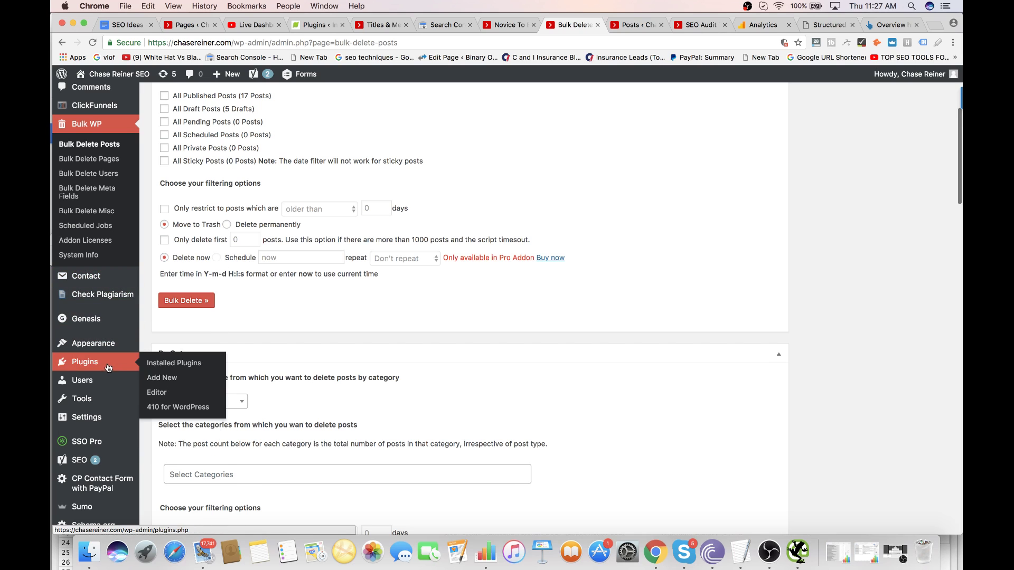
left_click(176, 406)
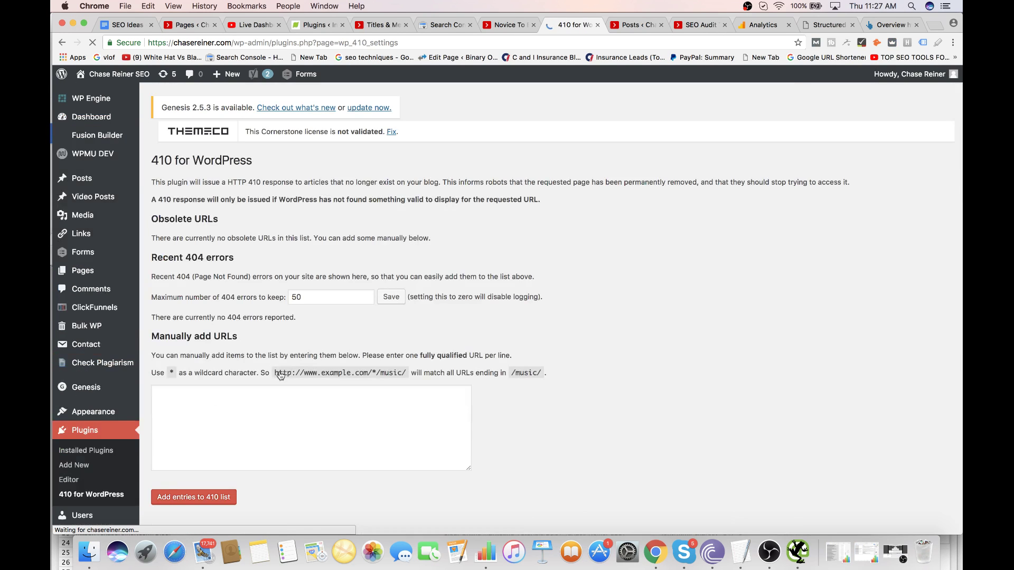
- Paste the copied URL list into the Manually add URLs box of the 410 for WordPress settings
left_click(267, 410)
key("super+v")
scroll(297, 400, "down", 4)
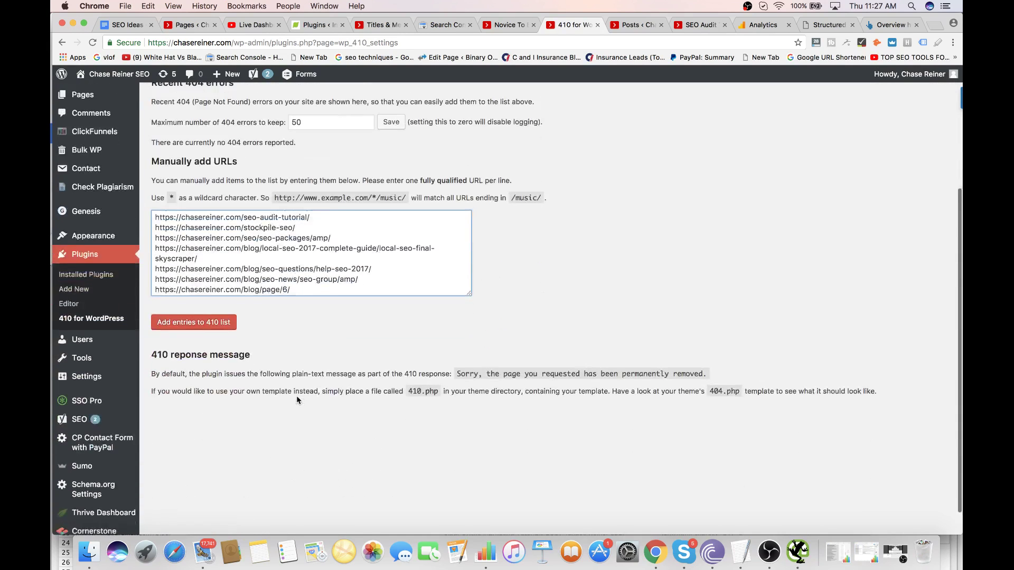
scroll(297, 400, "down", 1)
- Go up through the pasted list and remove the blank lines between the URLs
scroll(290, 264, "up", 4)
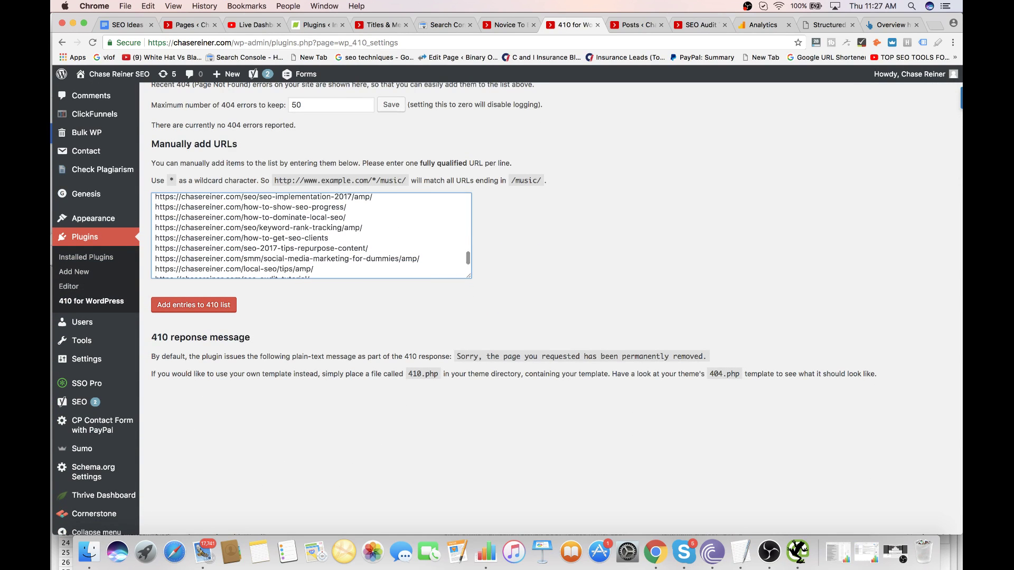
scroll(275, 255, "up", 3)
scroll(273, 243, "up", 5)
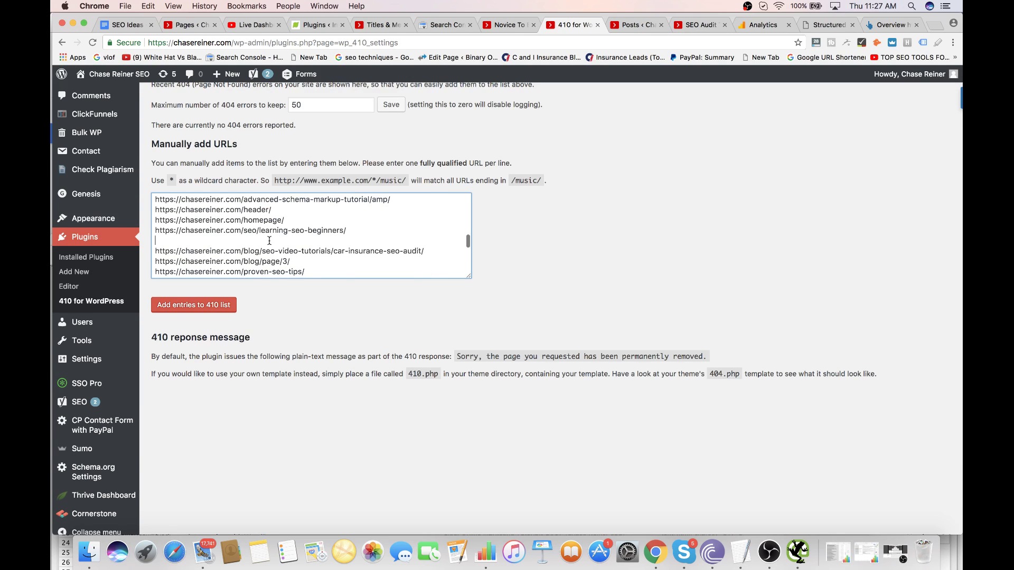
scroll(270, 241, "up", 6)
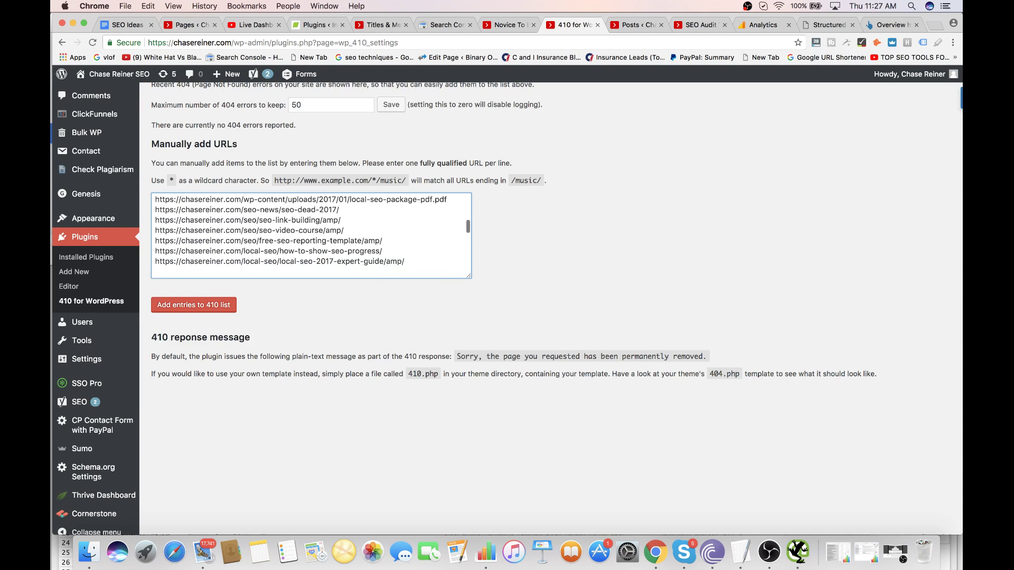
scroll(311, 236, "up", 5)
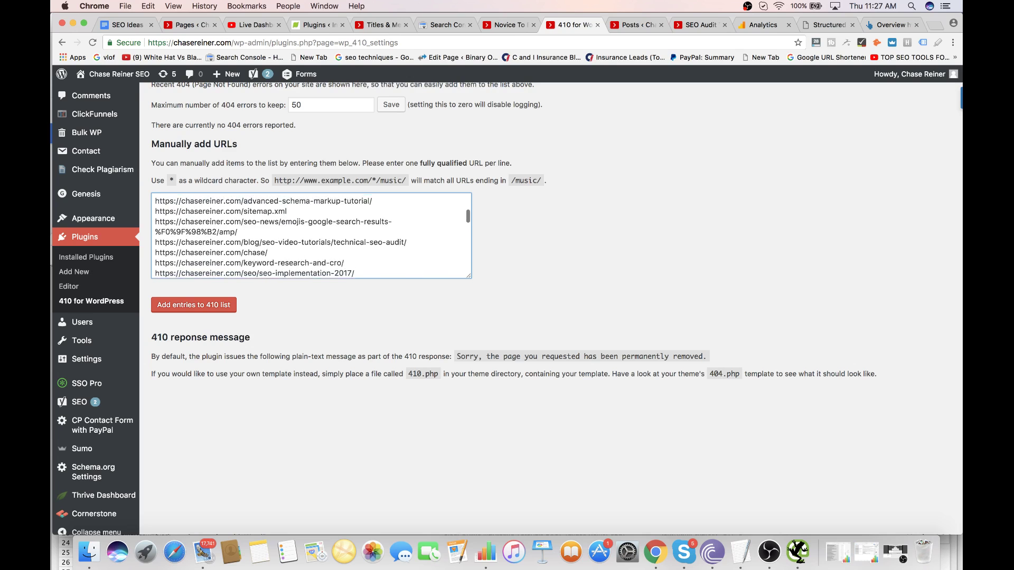
scroll(266, 241, "up", 4)
left_click(249, 267)
key("BackSpace")
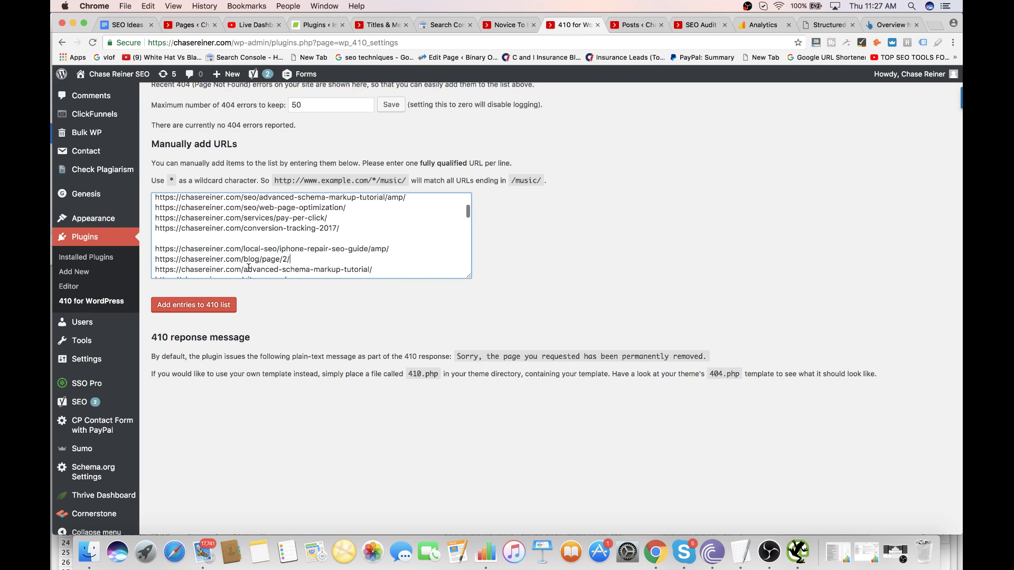
scroll(249, 242, "up", 10)
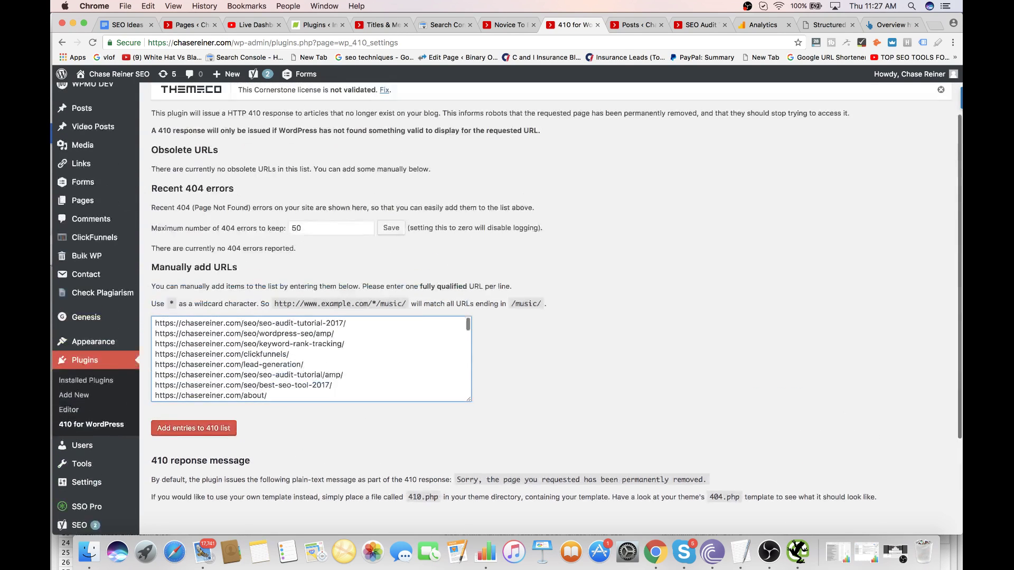
- Switch to Ahrefs, leave its default settings as they are, and open the Batch analysis tool
left_click(891, 25)
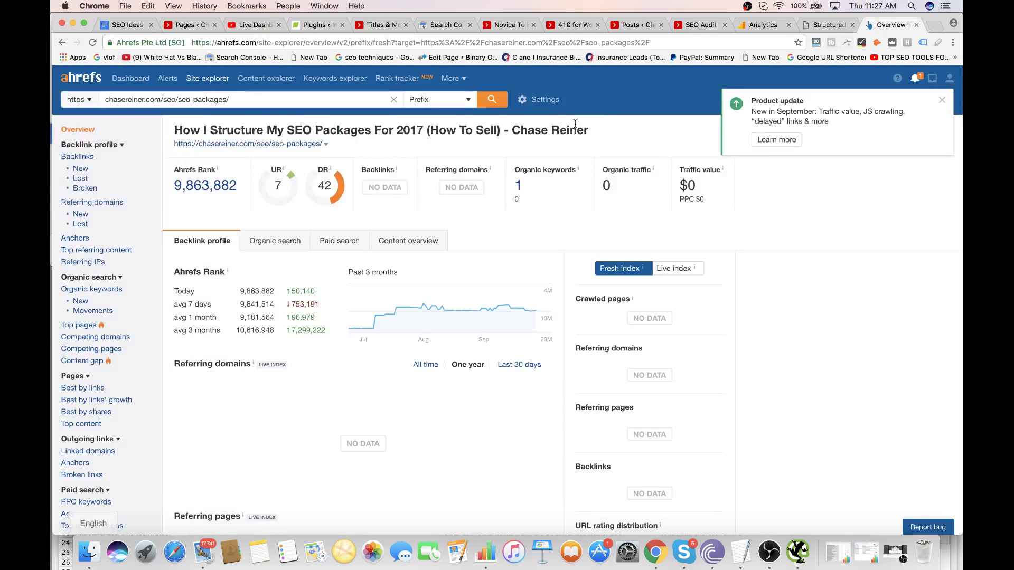
left_click(542, 99)
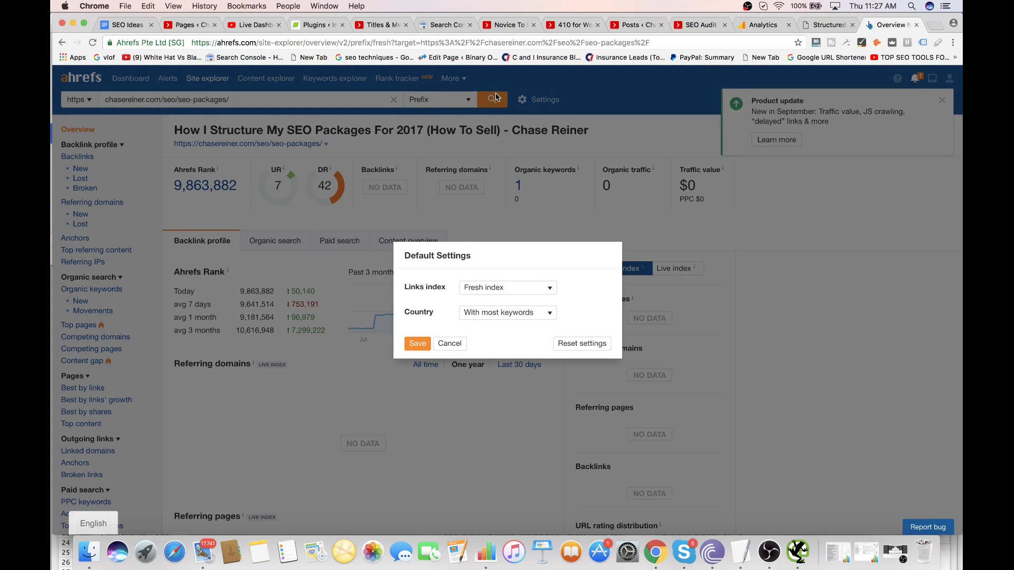
left_click(439, 345)
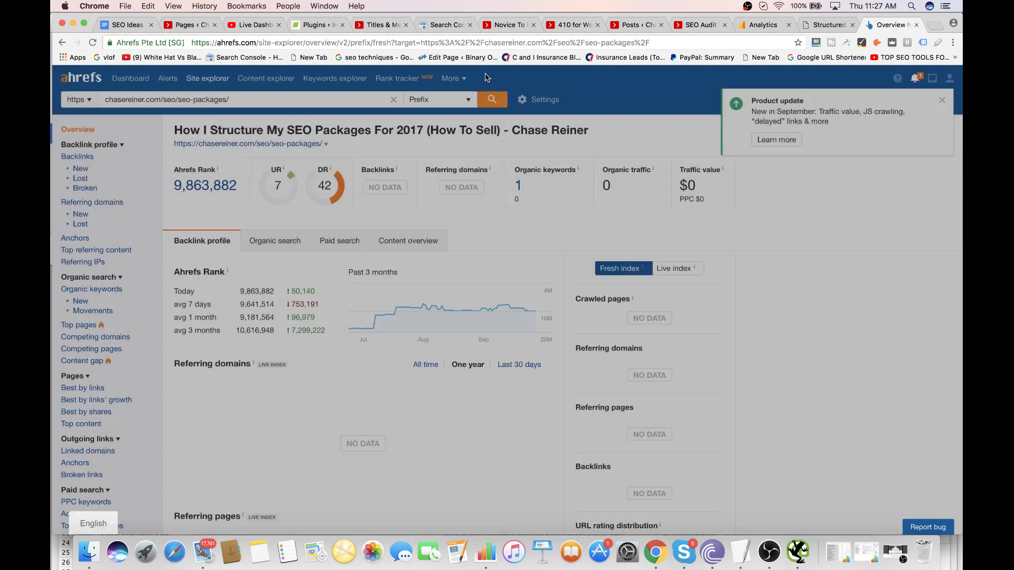
left_click(458, 80)
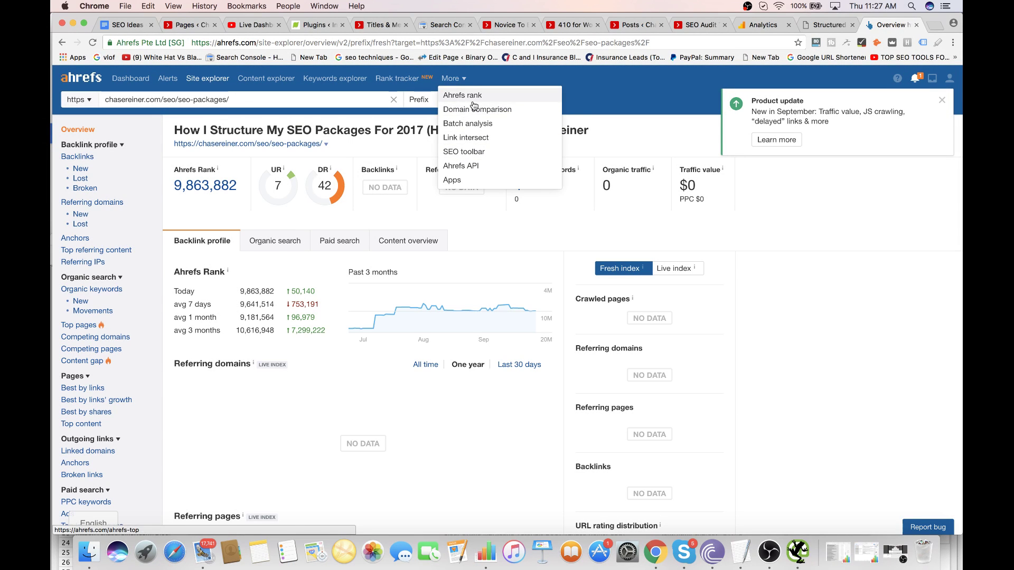
left_click(468, 123)
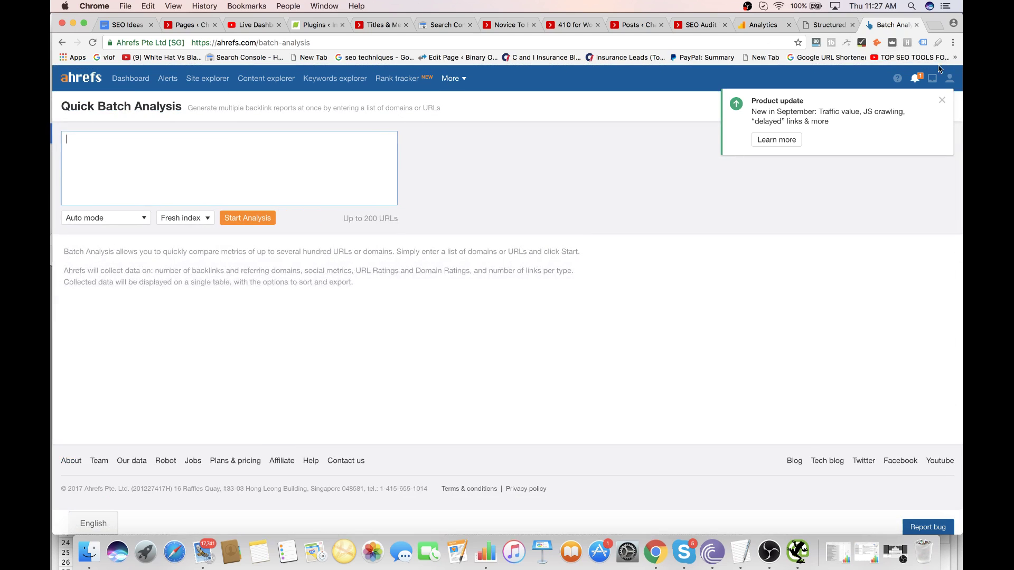
- Copy the cleaned URL list from the 410 for WordPress page into Ahrefs Quick Batch Analysis and start the analysis
key("super+v")
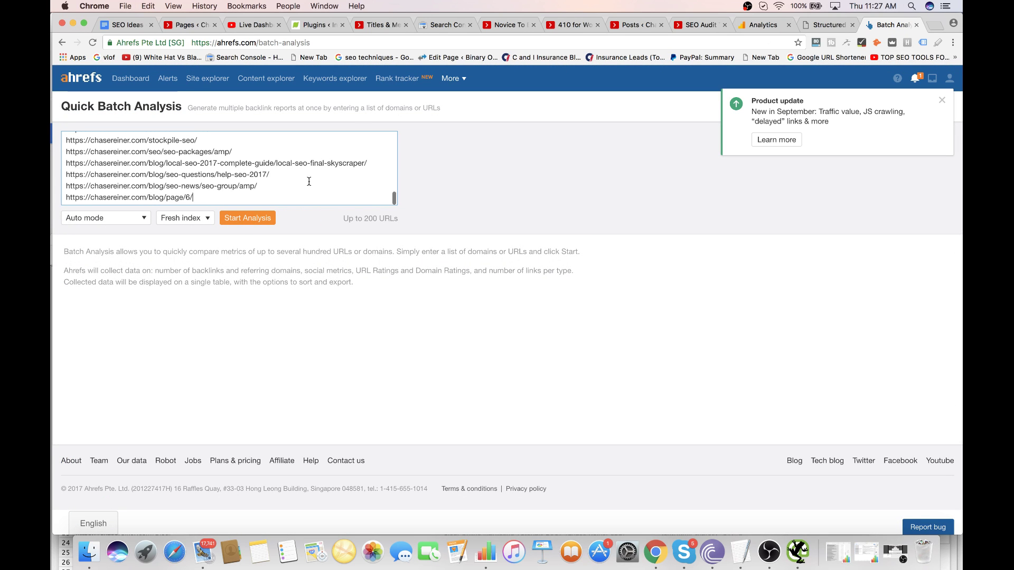
key("super+z")
left_click(571, 25)
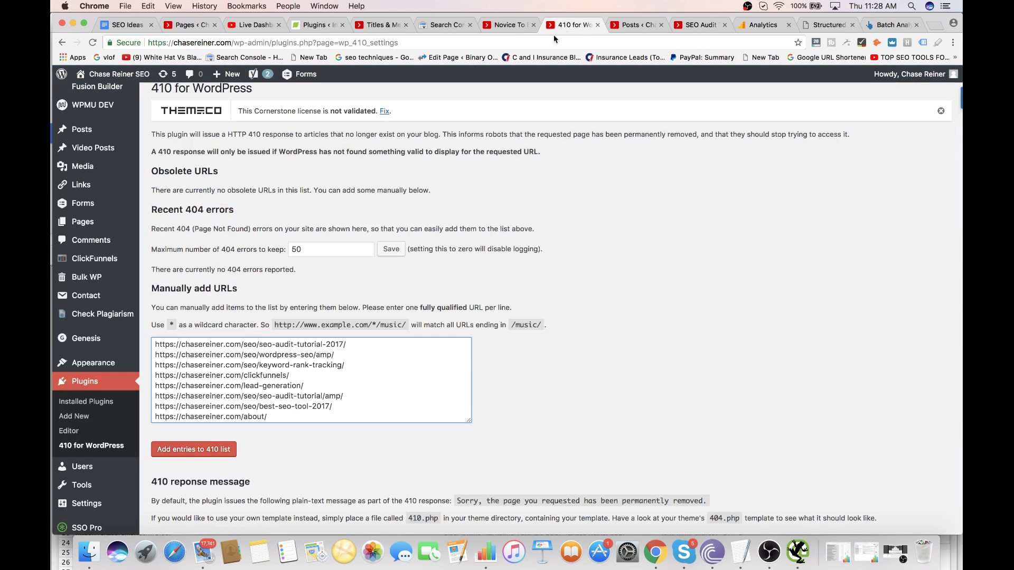
key("super+a")
key("super+c")
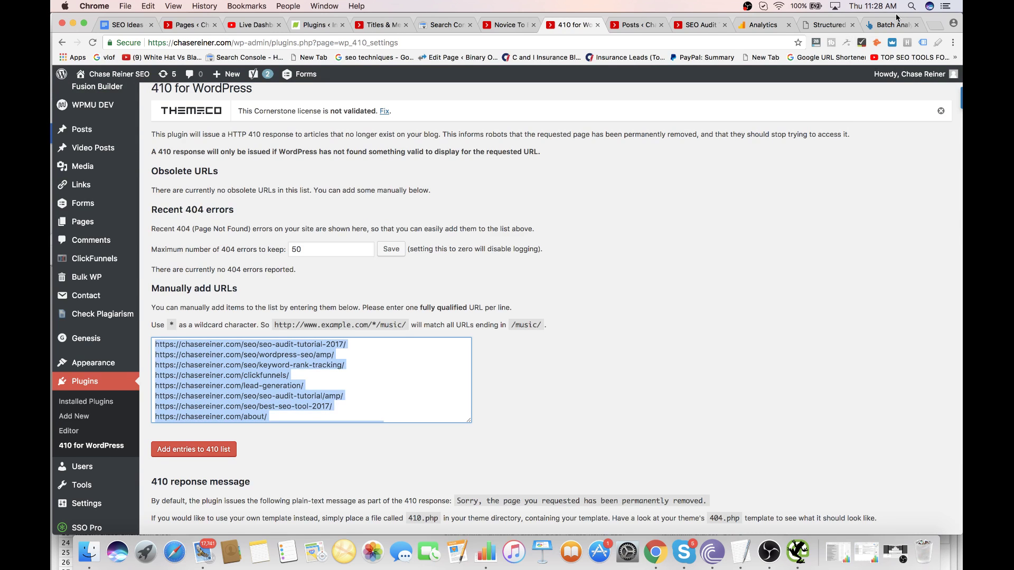
left_click(892, 24)
key("super+v")
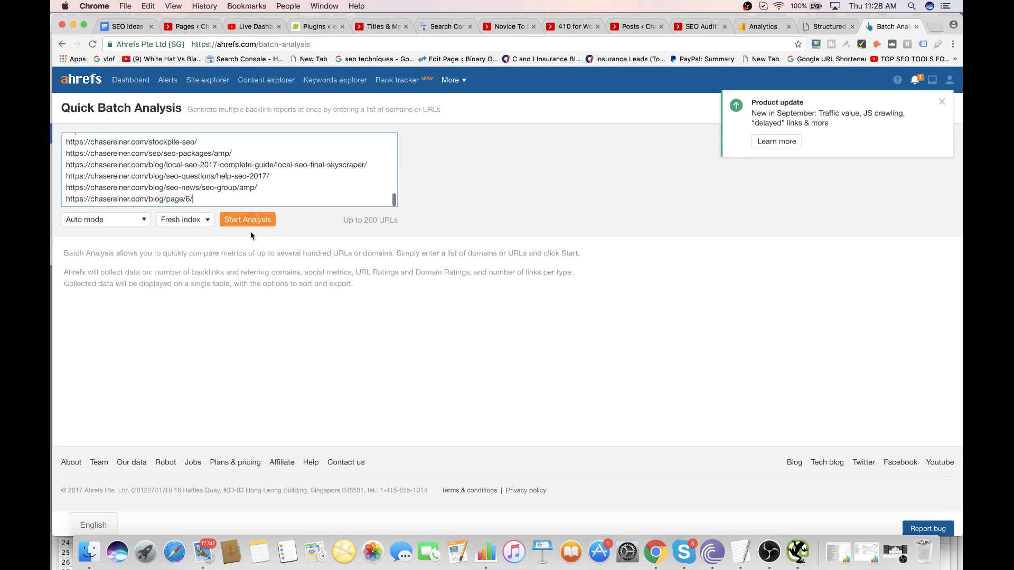
left_click(247, 220)
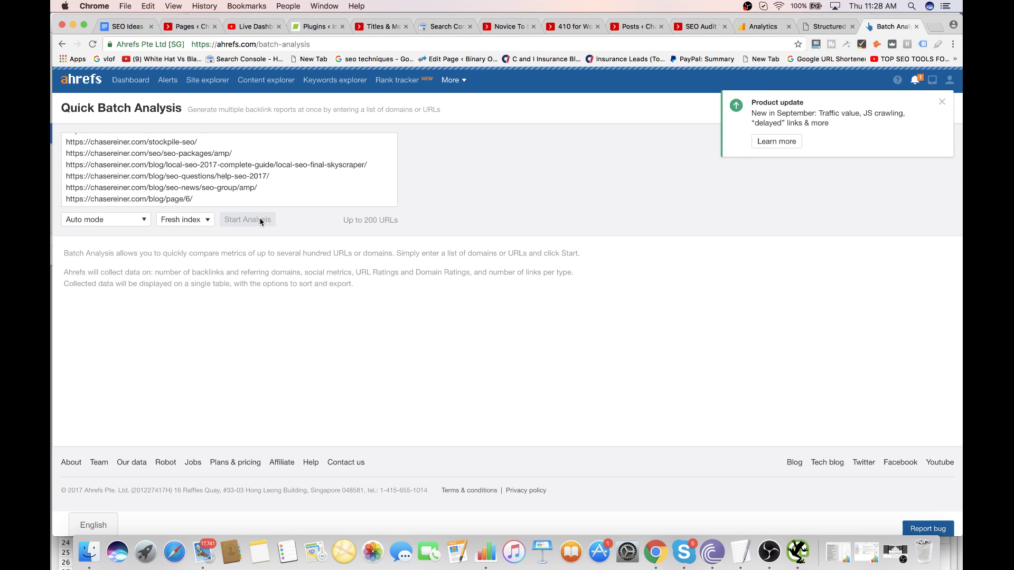
- Dismiss the product update notice, then view and close the notifications list
left_click(941, 101)
left_click(916, 81)
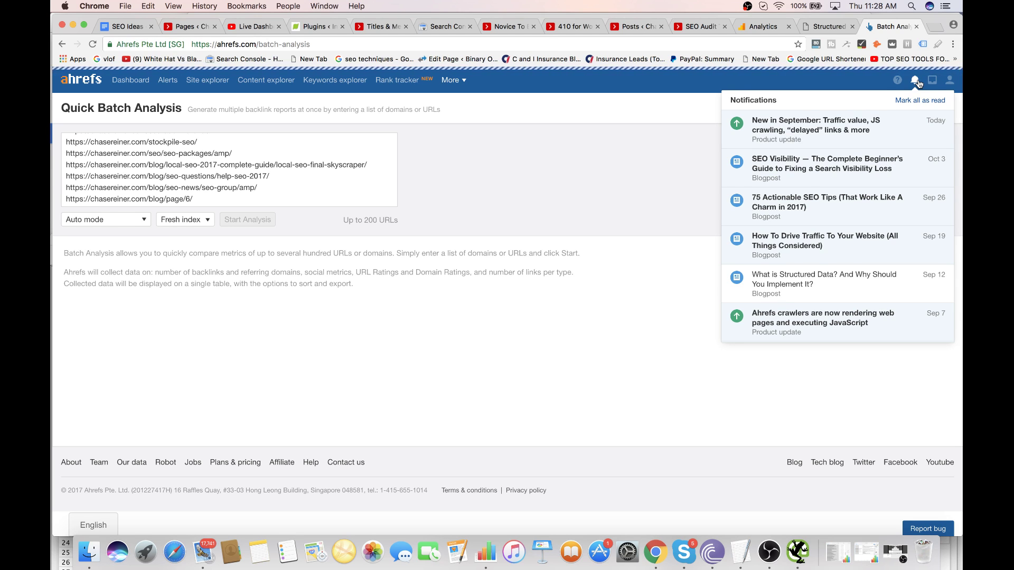
left_click(916, 81)
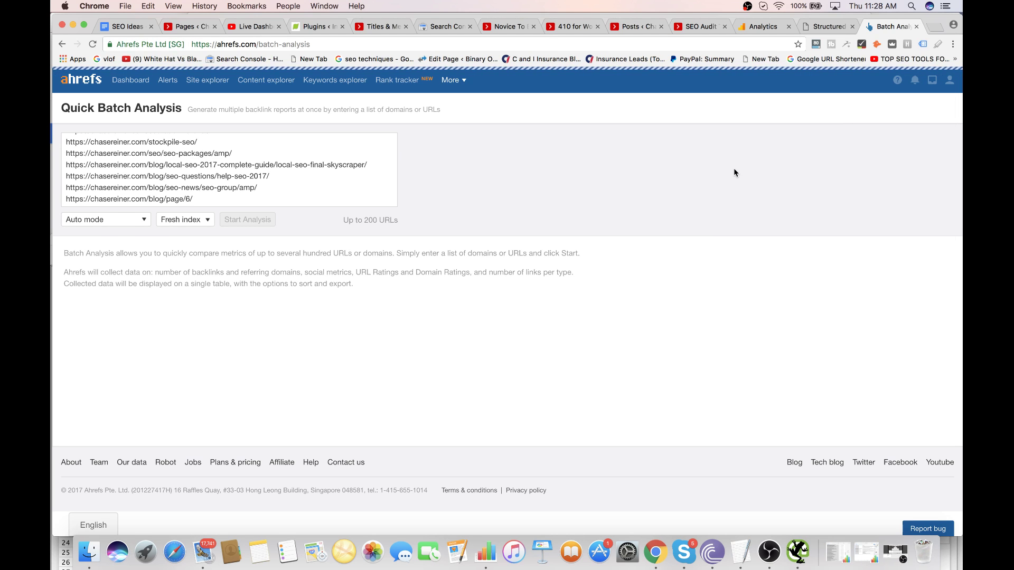
- Sort the batch analysis results by total backlinks in descending order
scroll(734, 168, "down", 2)
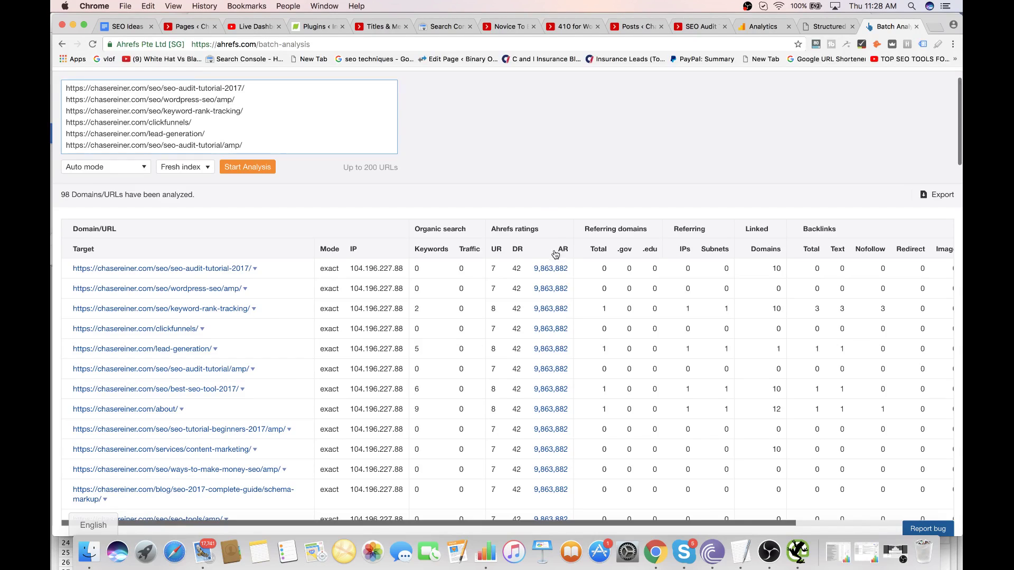
left_click(820, 253)
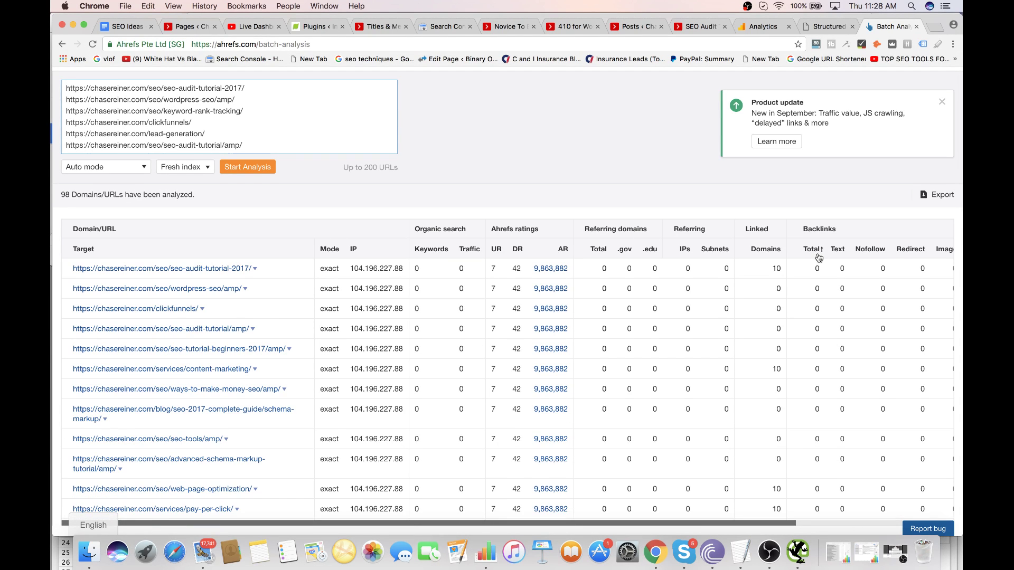
left_click(819, 254)
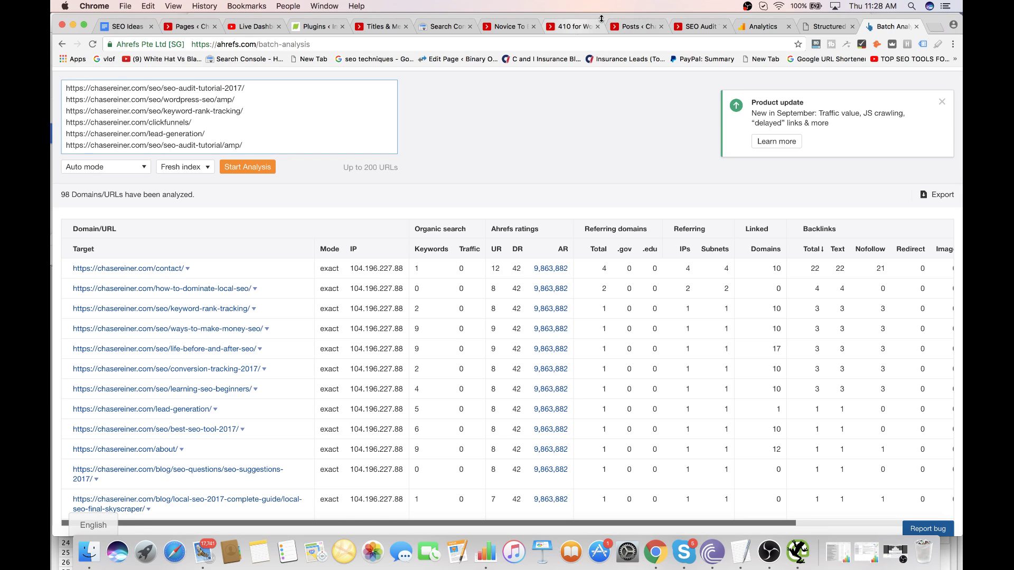
- Switch to the WordPress Posts tab and open the Trash view of the Pages list
left_click(634, 27)
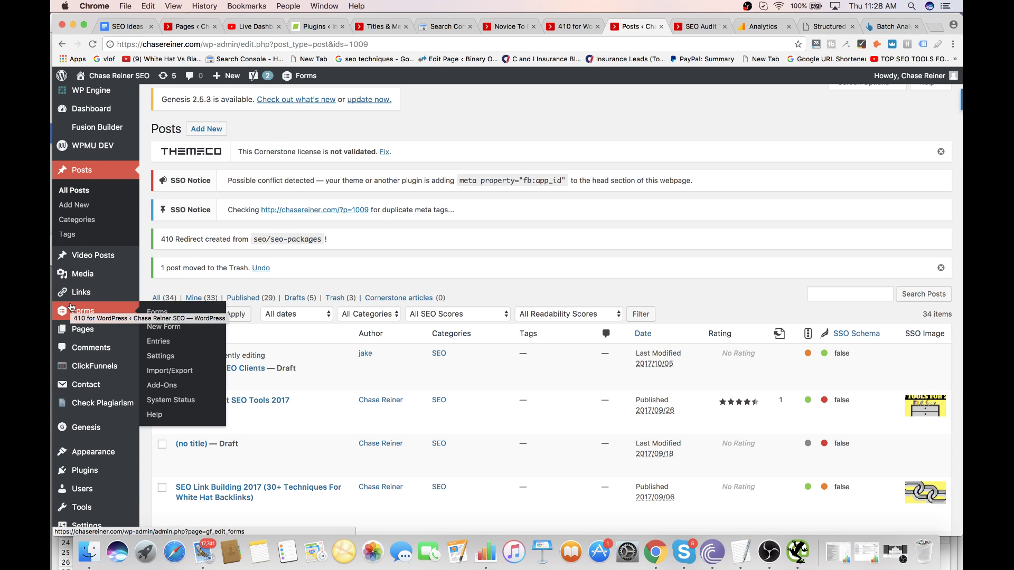
left_click_drag(91, 347, 94, 339)
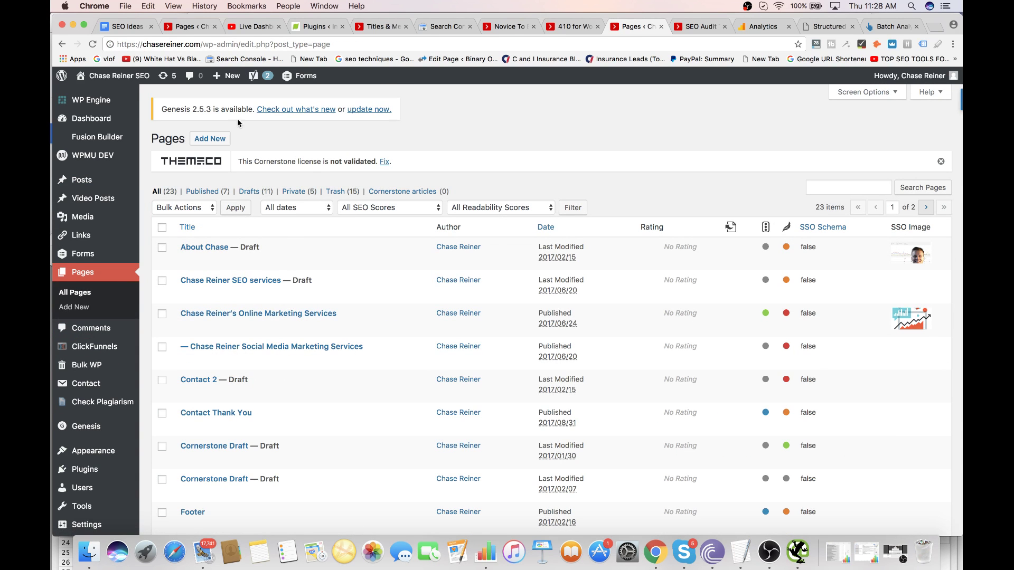
left_click(339, 191)
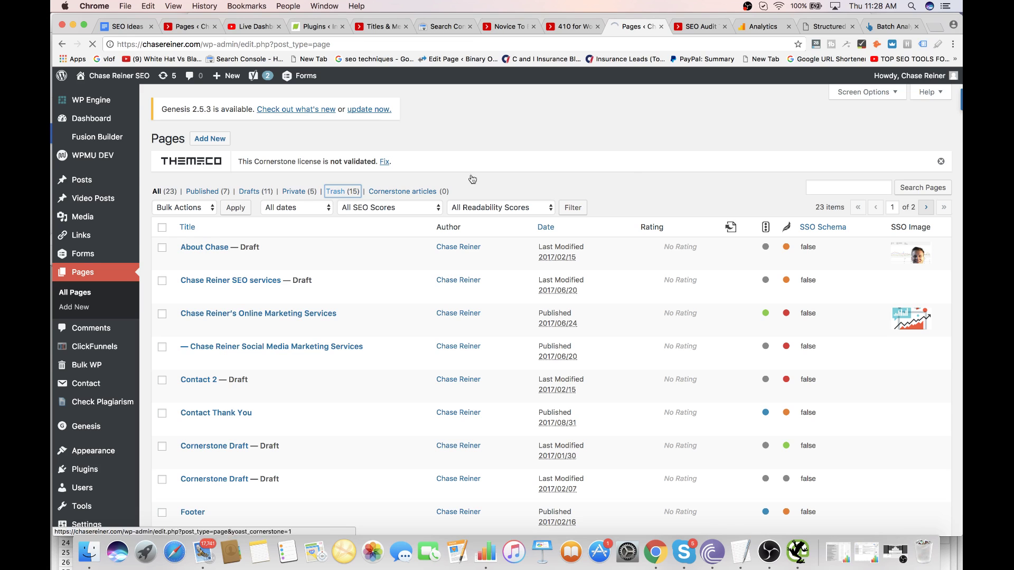
- Review the URLs with the most backlinks in the Ahrefs results, then return to the trashed pages in WordPress
left_click(893, 26)
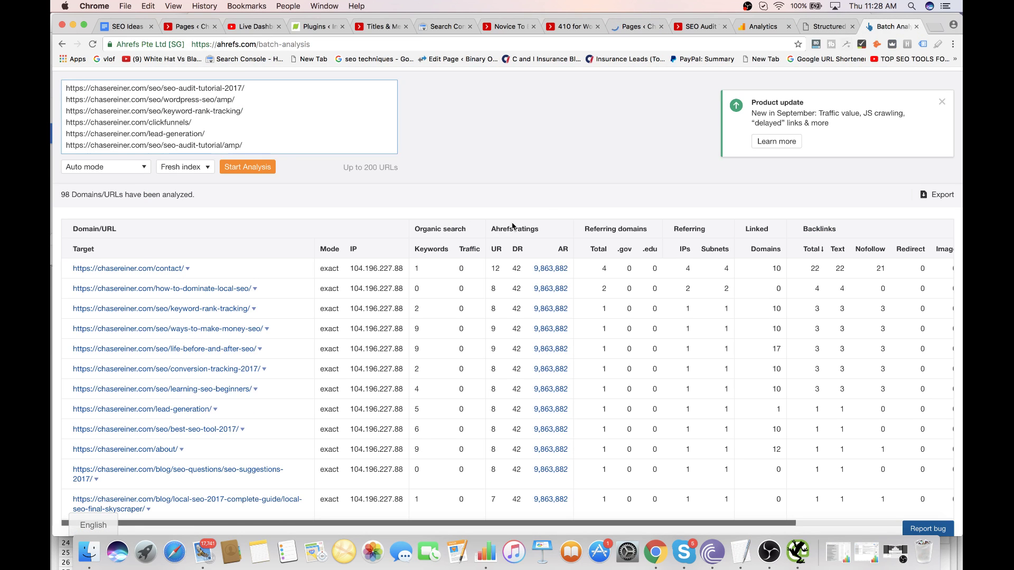
scroll(282, 328, "down", 2)
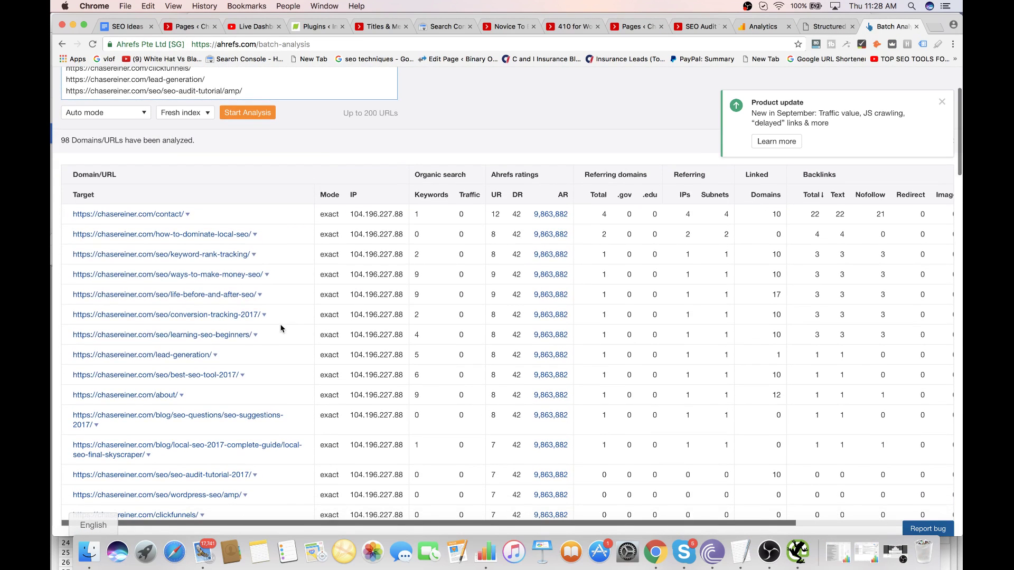
scroll(283, 328, "up", 3)
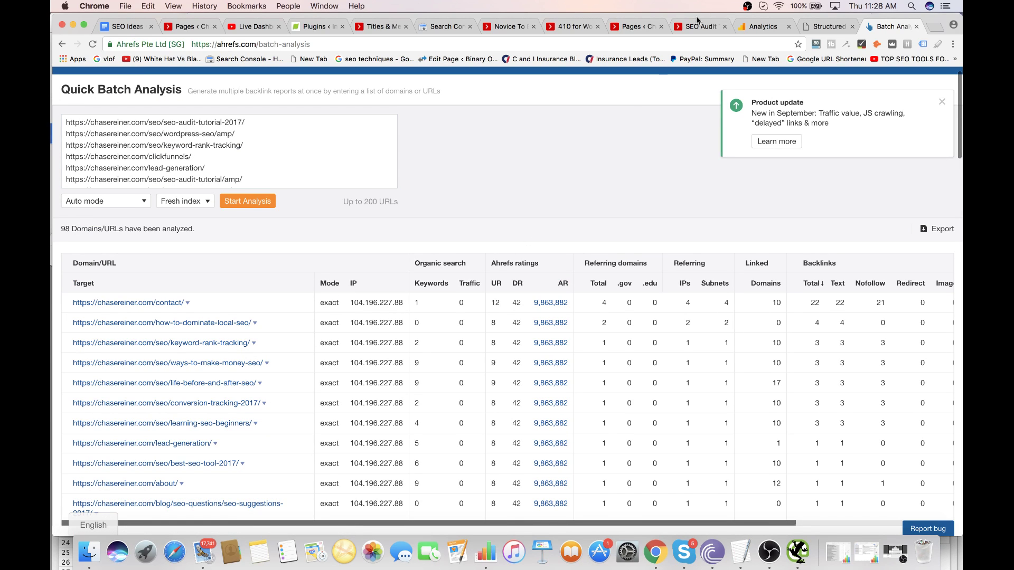
left_click(826, 27)
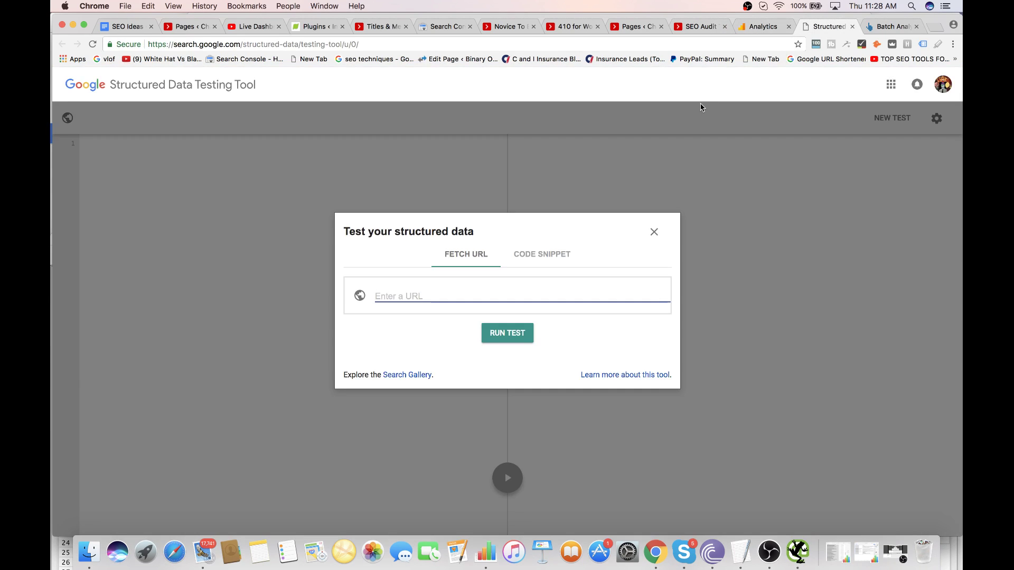
left_click(892, 26)
left_click(764, 26)
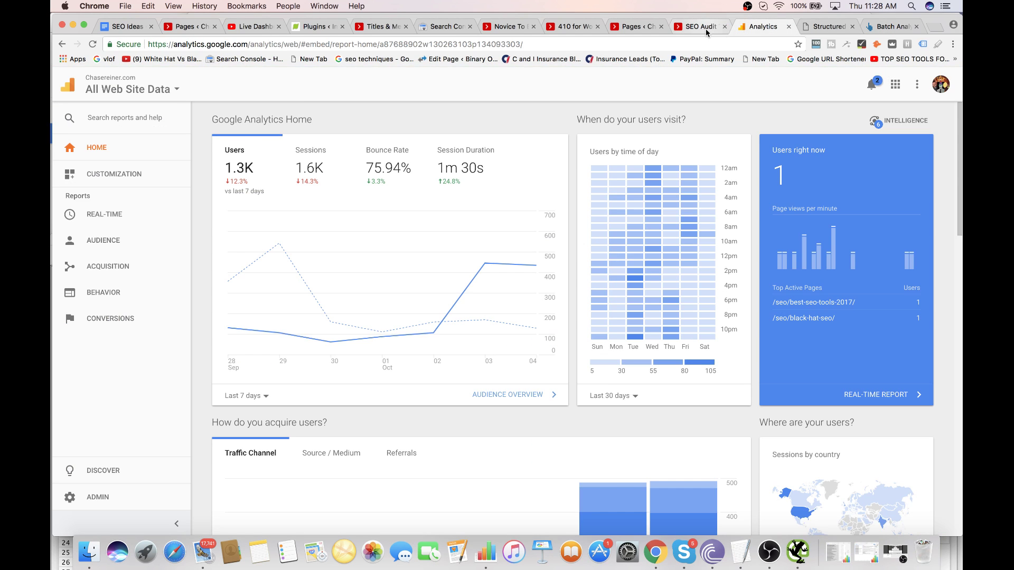
left_click(703, 28)
left_click(621, 28)
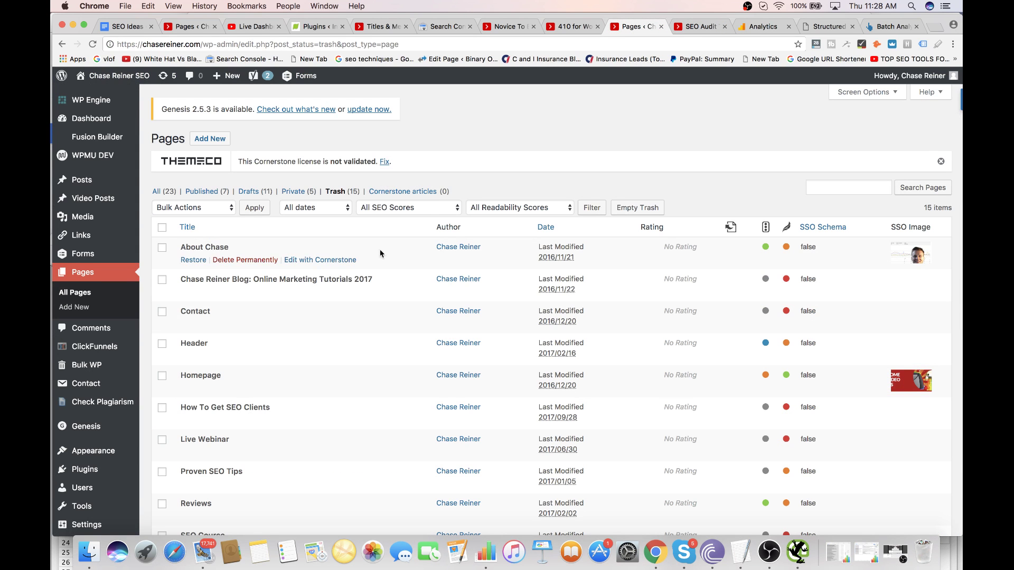
- Restore the about page and the Contact page from the Pages trash with one bulk action
left_click(162, 248)
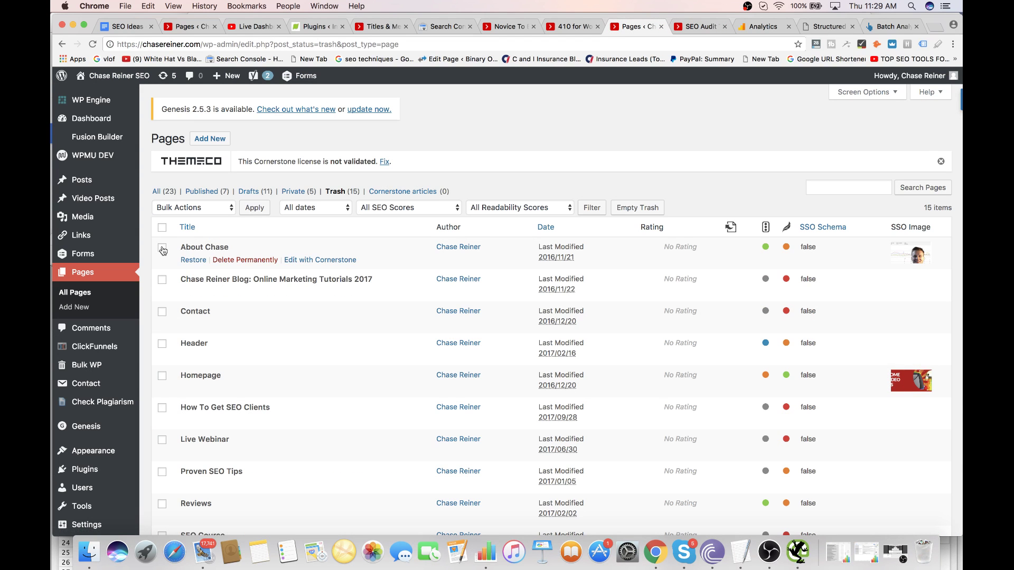
left_click(162, 312)
scroll(214, 375, "down", 3)
scroll(214, 374, "down", 2)
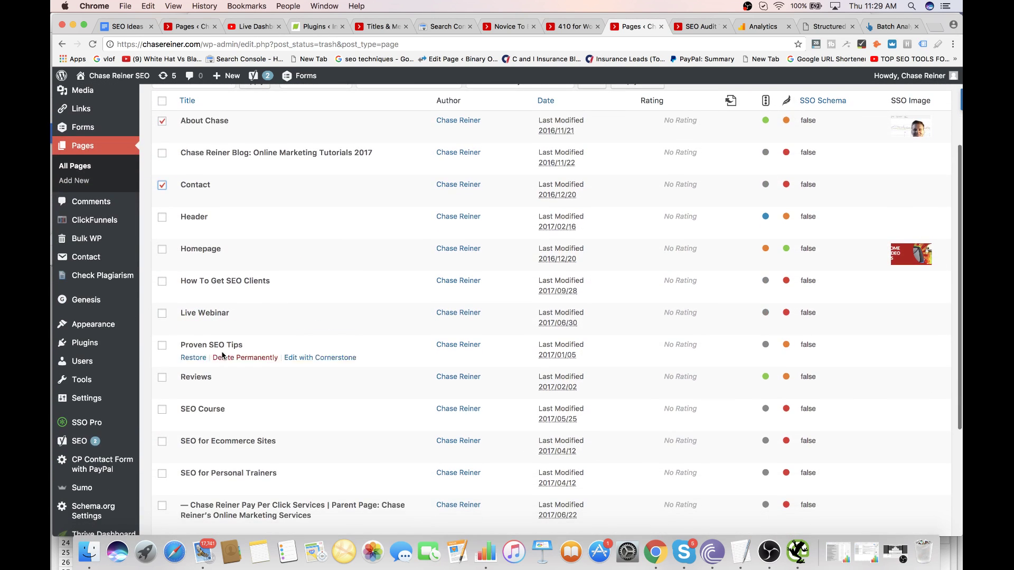
scroll(209, 229, "down", 5)
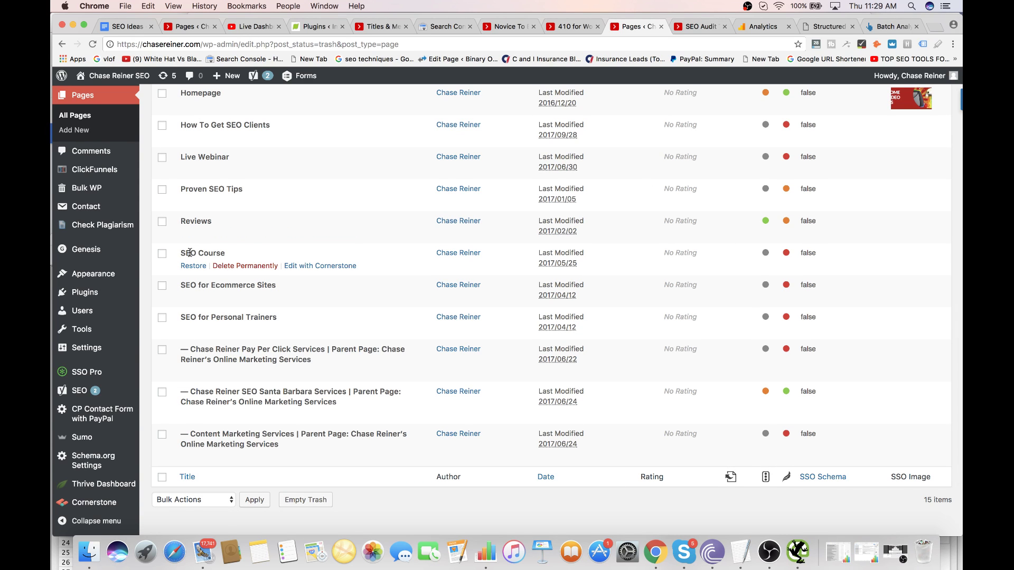
scroll(189, 253, "up", 10)
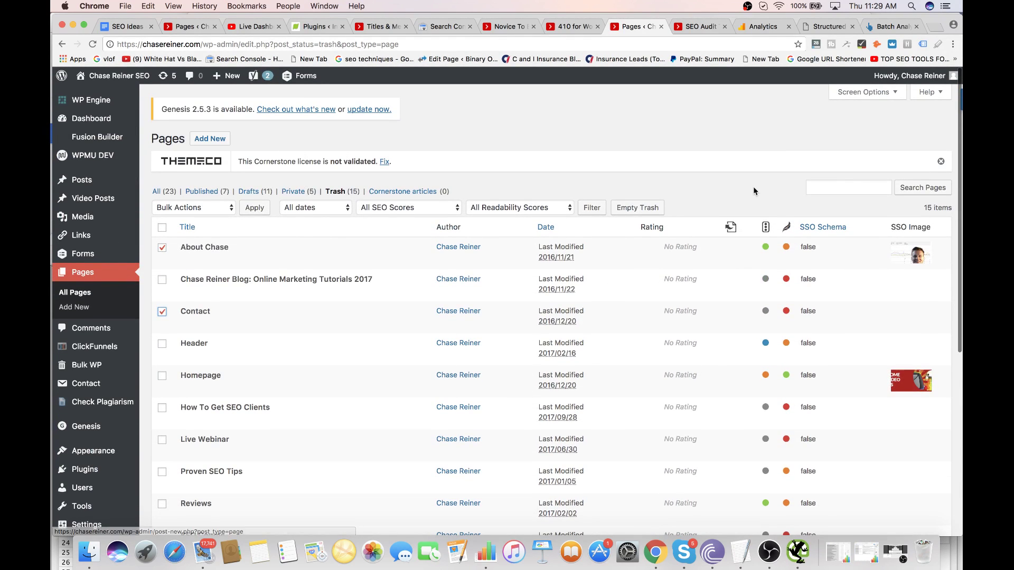
left_click(209, 208)
left_click(212, 221)
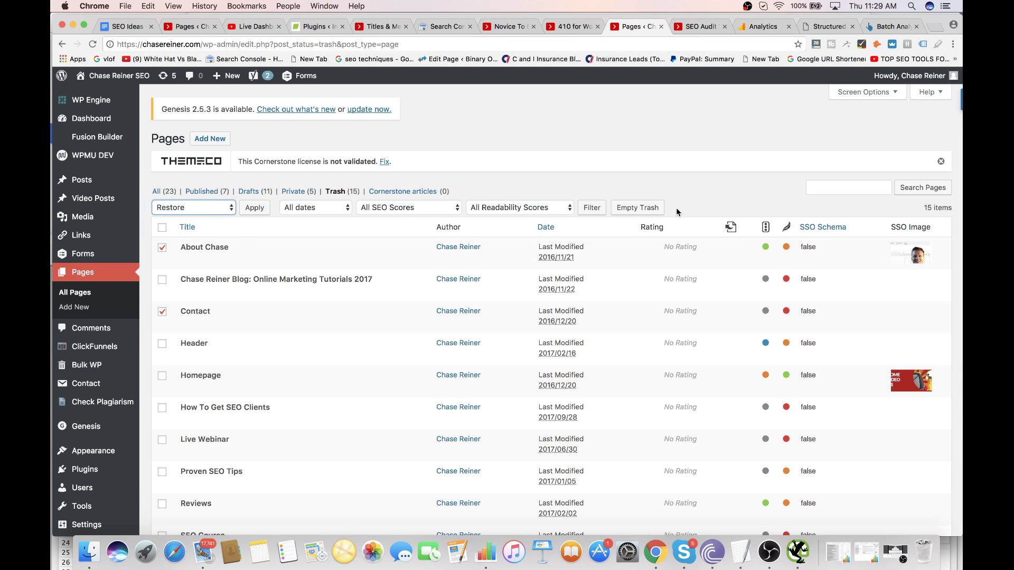
left_click(264, 210)
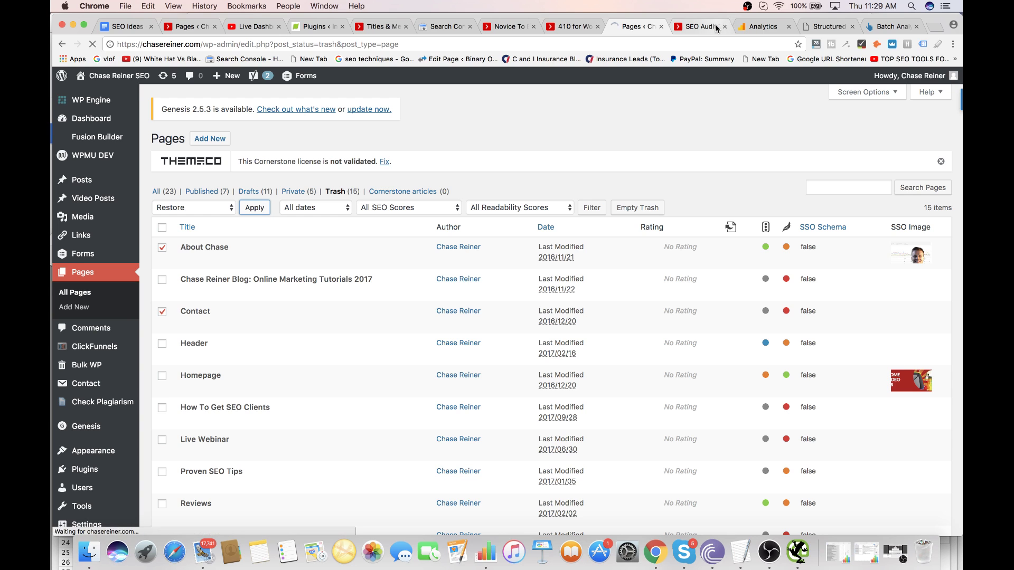
- Switch to the Ahrefs batch analysis, view the backlinks of /how-to-dominate-local-seo/ in a new tab, and close that tab
left_click(887, 28)
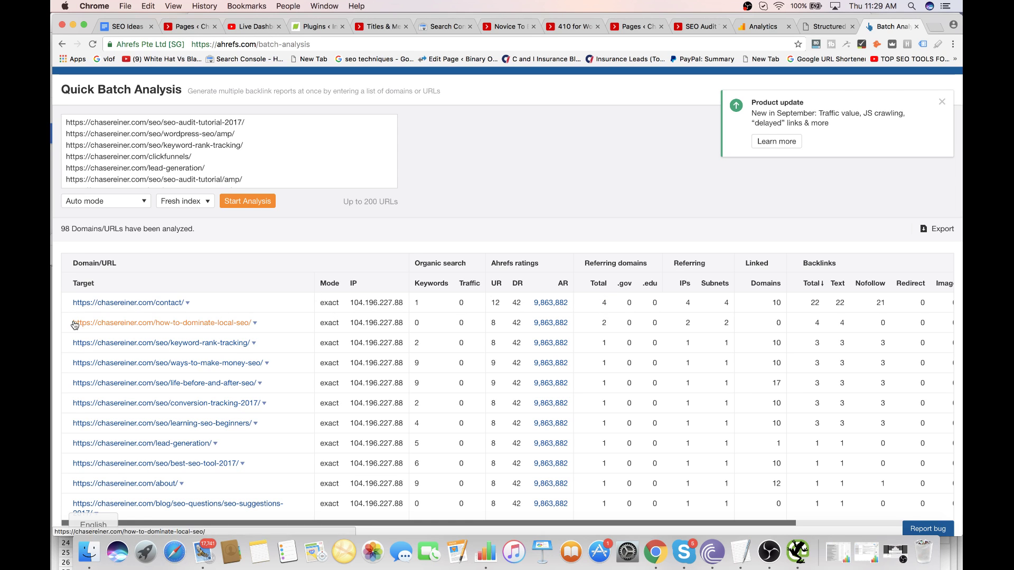
left_click_drag(73, 323, 254, 324)
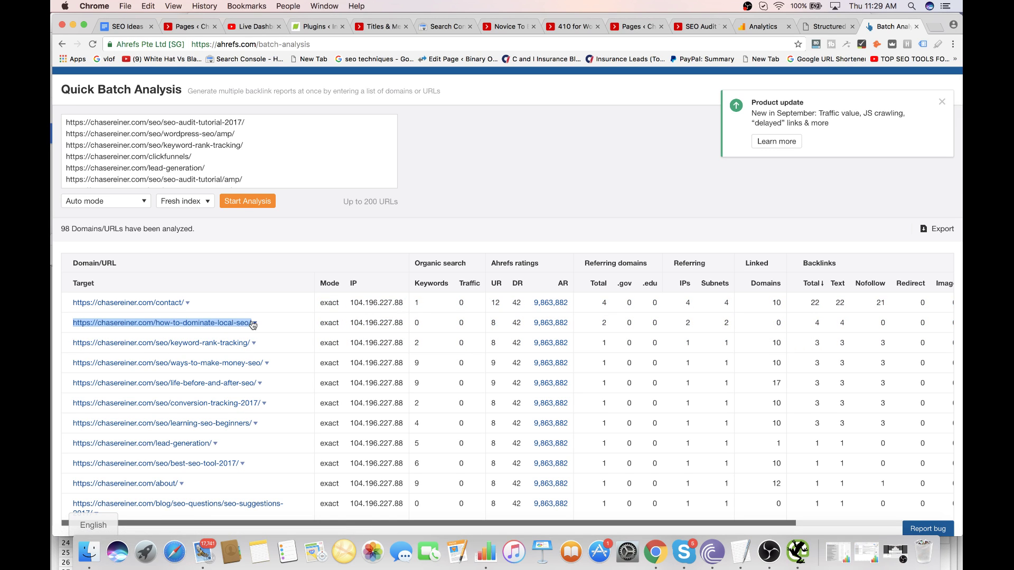
left_click(256, 324)
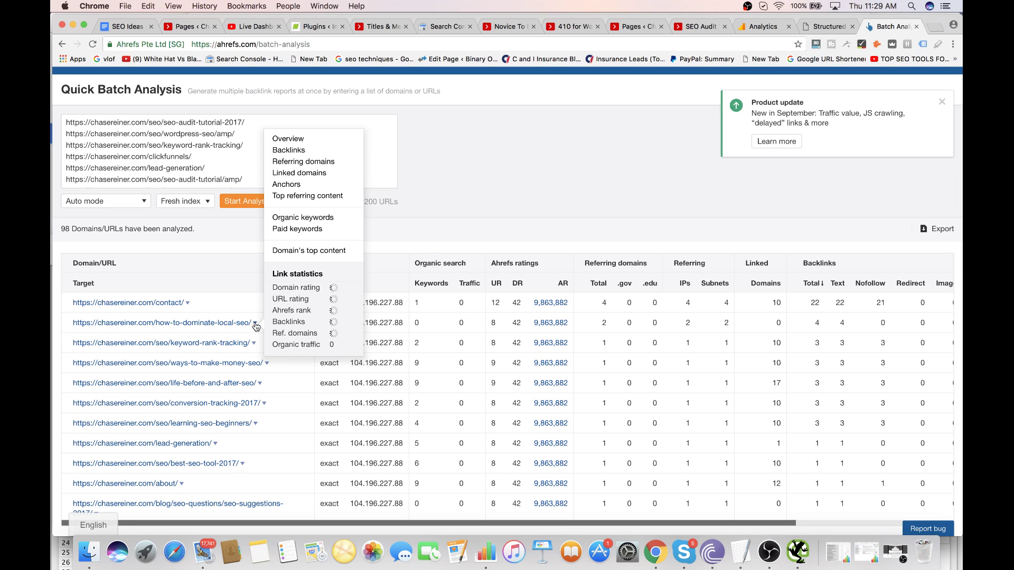
right_click(304, 151)
left_click(351, 155)
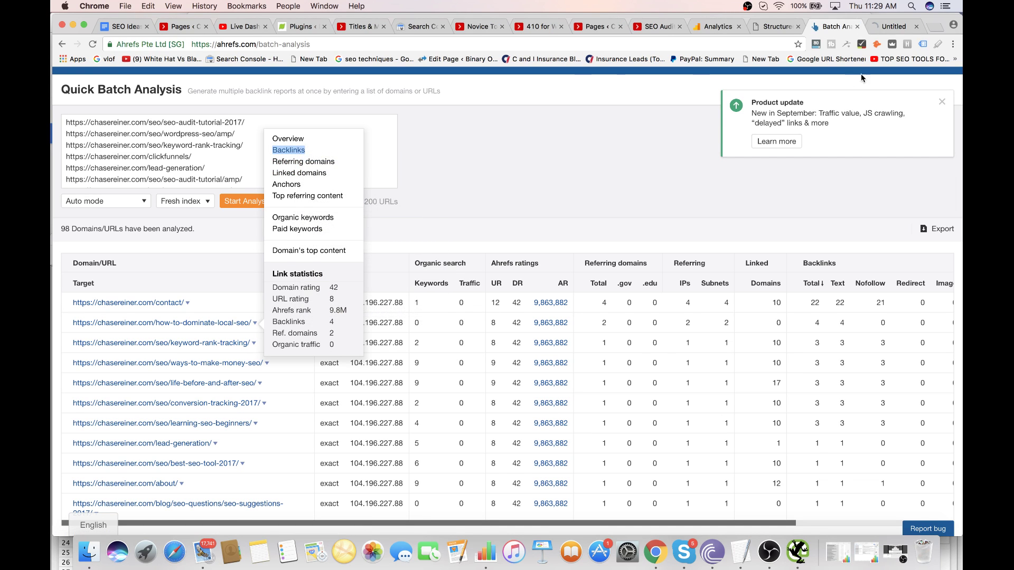
left_click(891, 28)
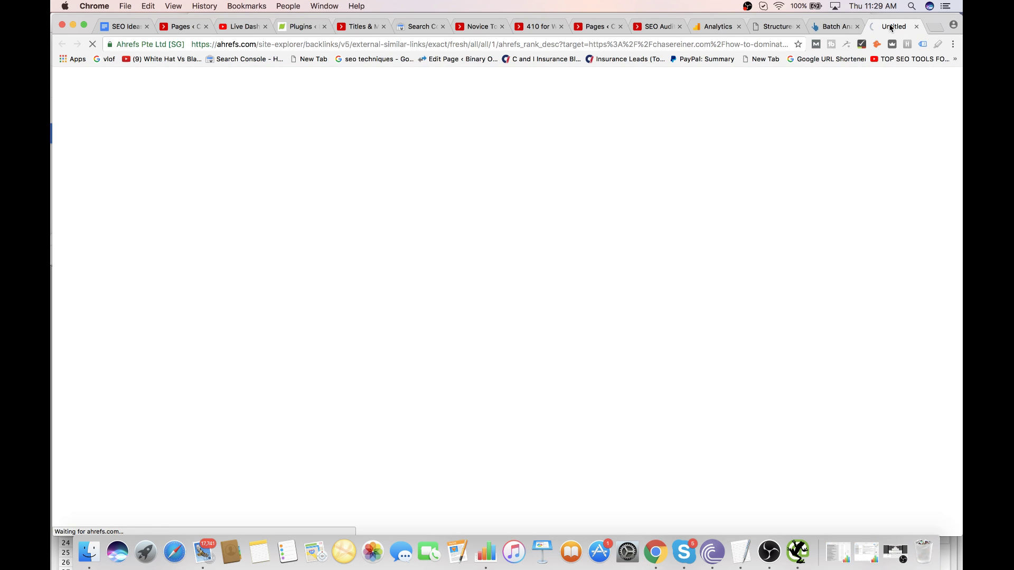
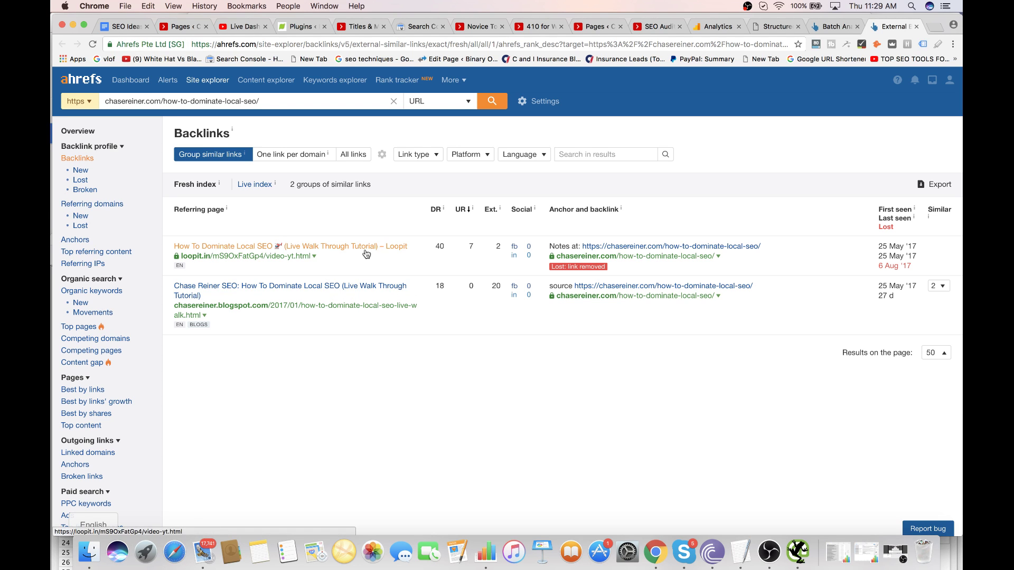
left_click(915, 29)
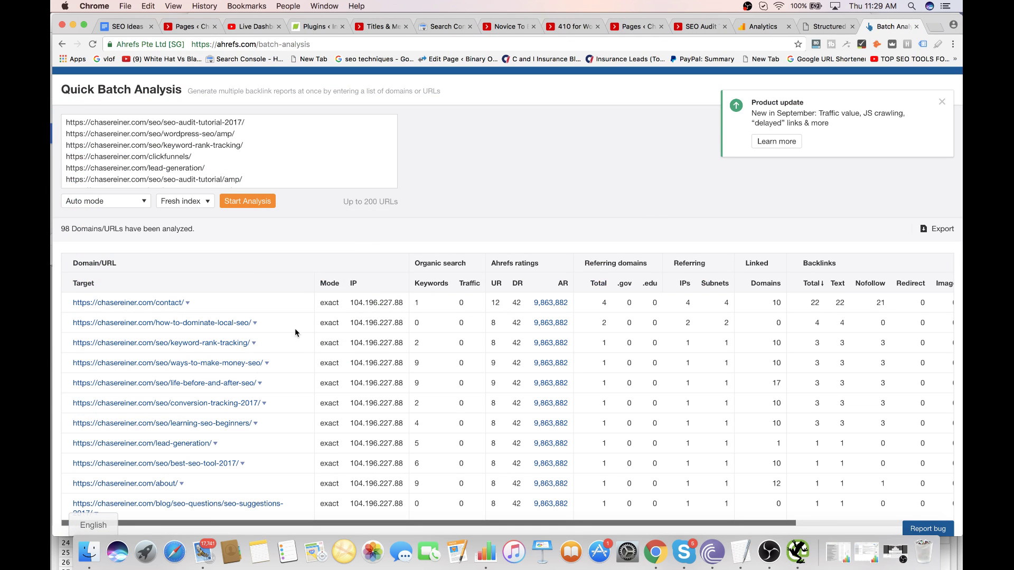
- Open the backlinks report for /seo/keyword-rank-tracking/ in a new tab and view it
left_click(254, 343)
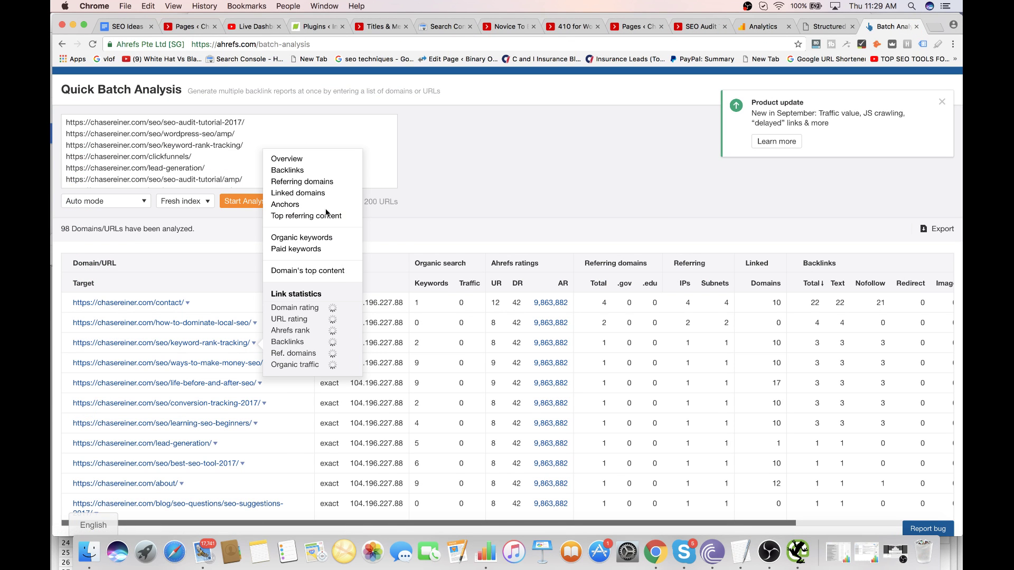
right_click(301, 173)
left_click(328, 177)
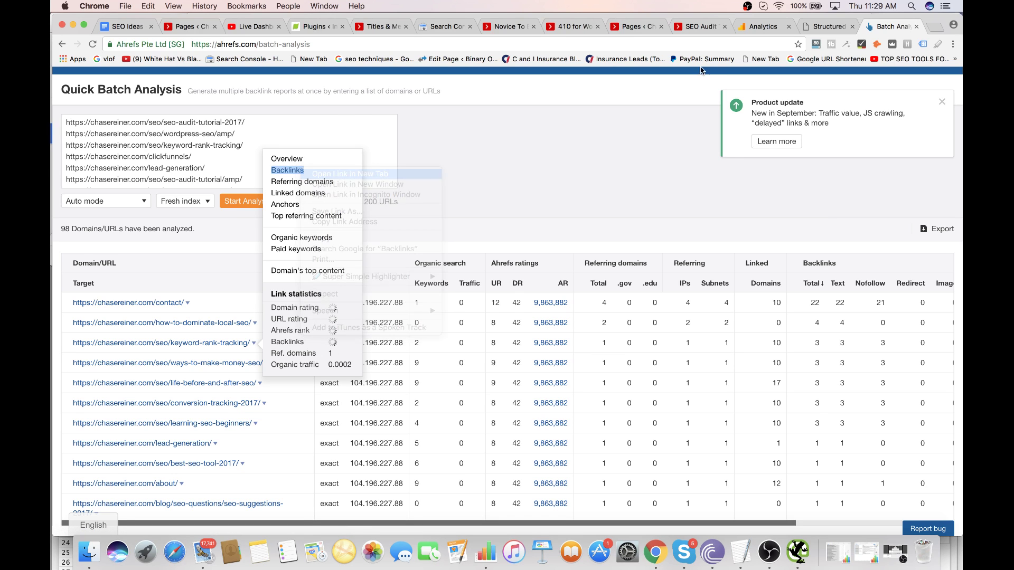
left_click(896, 25)
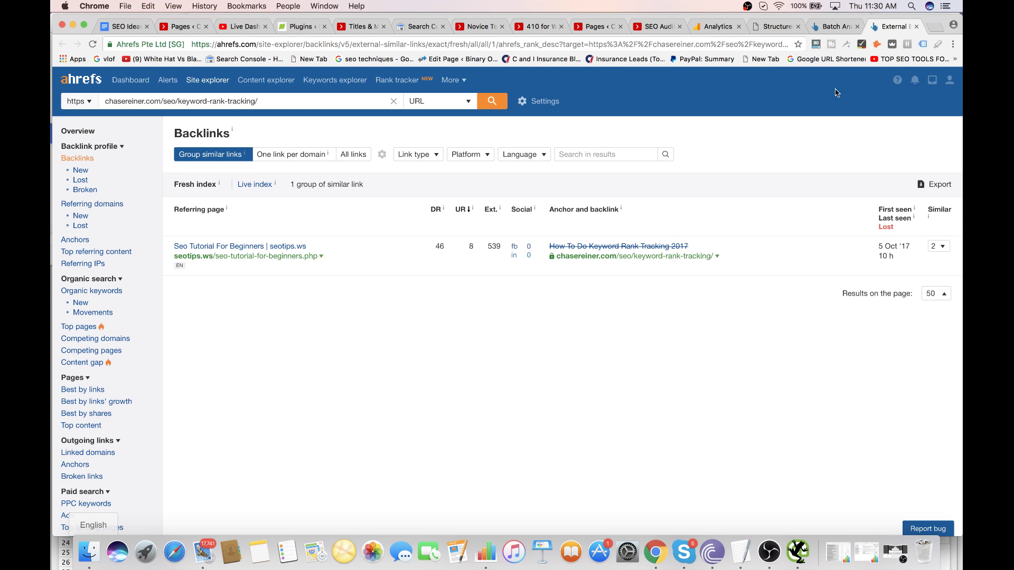
- Examine the referring page seotips.ws/seo-tutorial-for-beginners.php, then close it and the backlinks report to return to the batch analysis
left_click(279, 258)
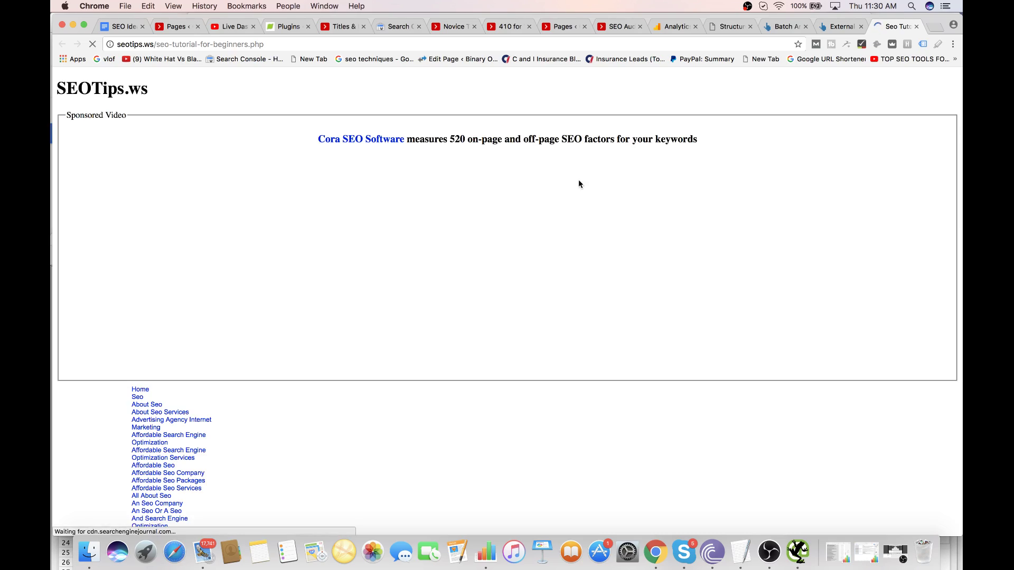
scroll(433, 293, "down", 1)
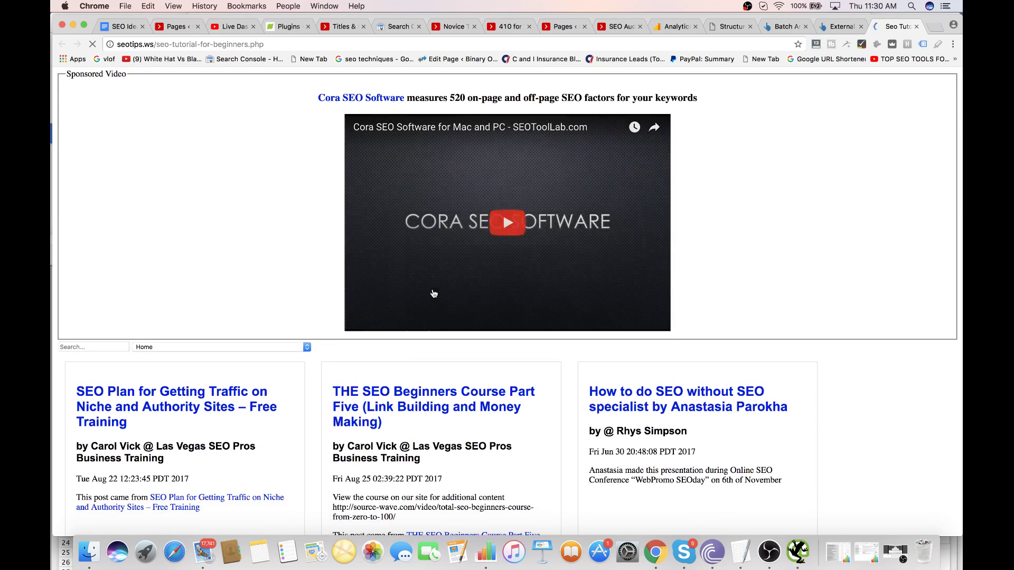
scroll(720, 142, "down", 20)
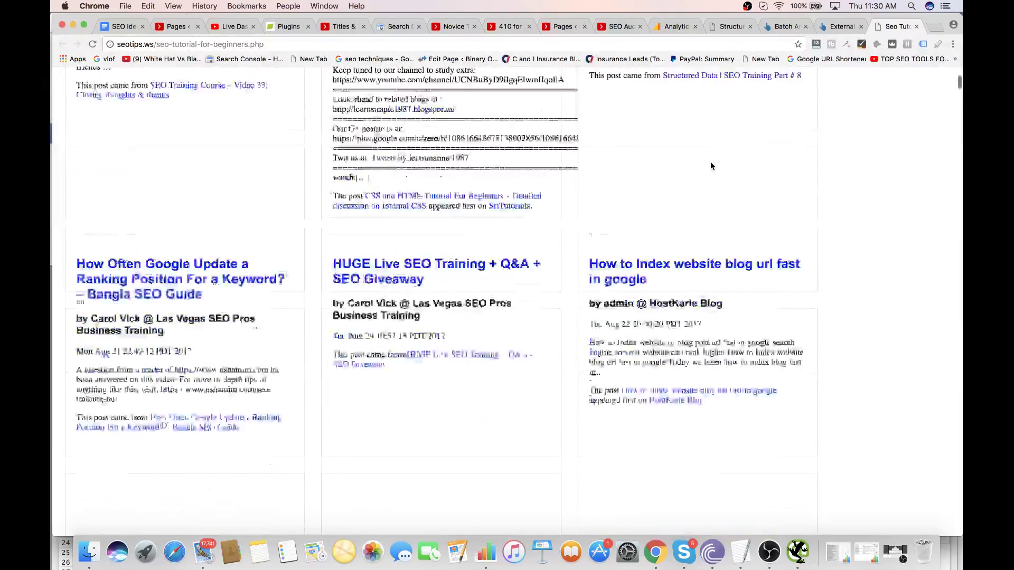
scroll(711, 166, "down", 4)
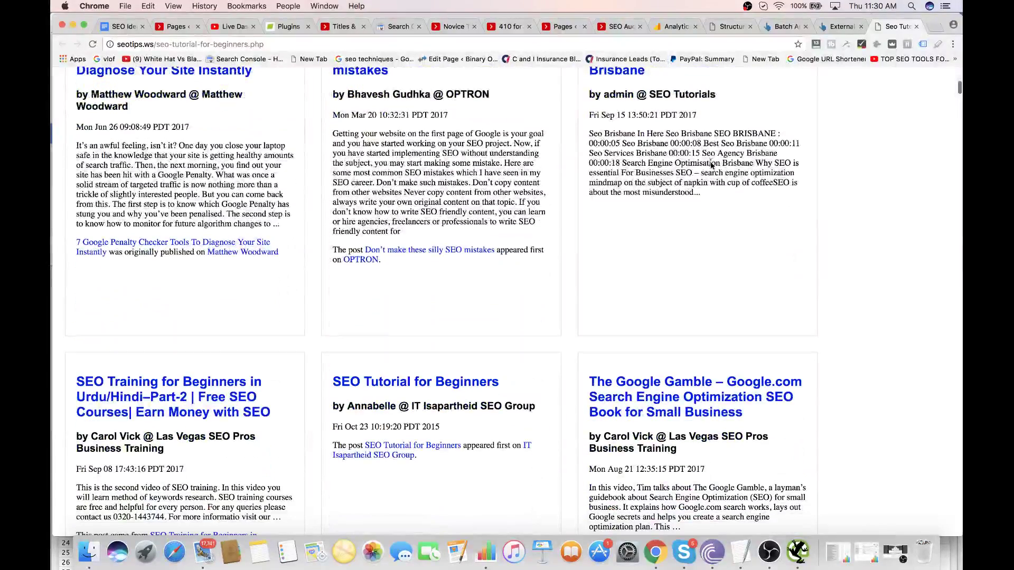
left_click(822, 59)
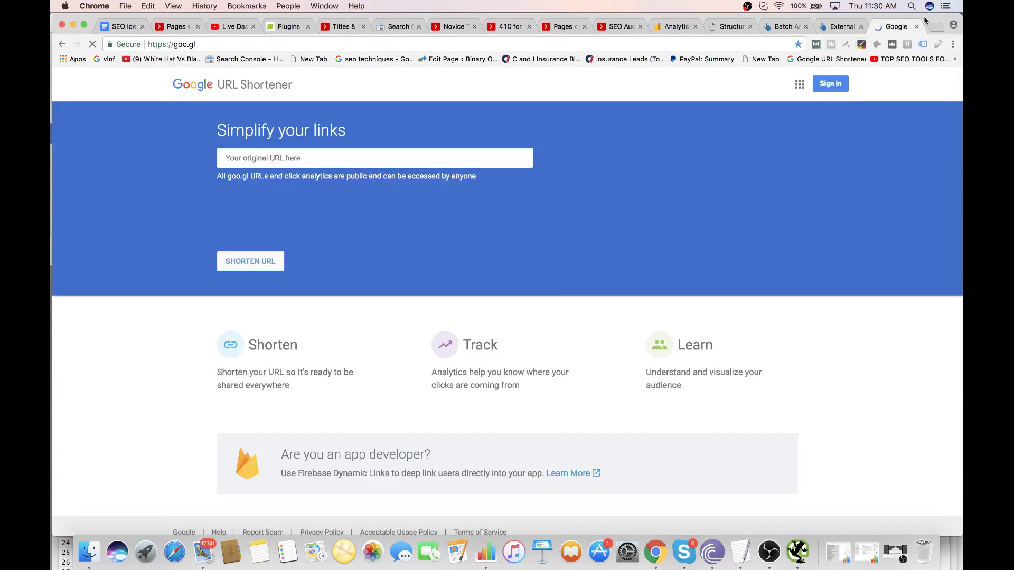
left_click(917, 27)
left_click(917, 27)
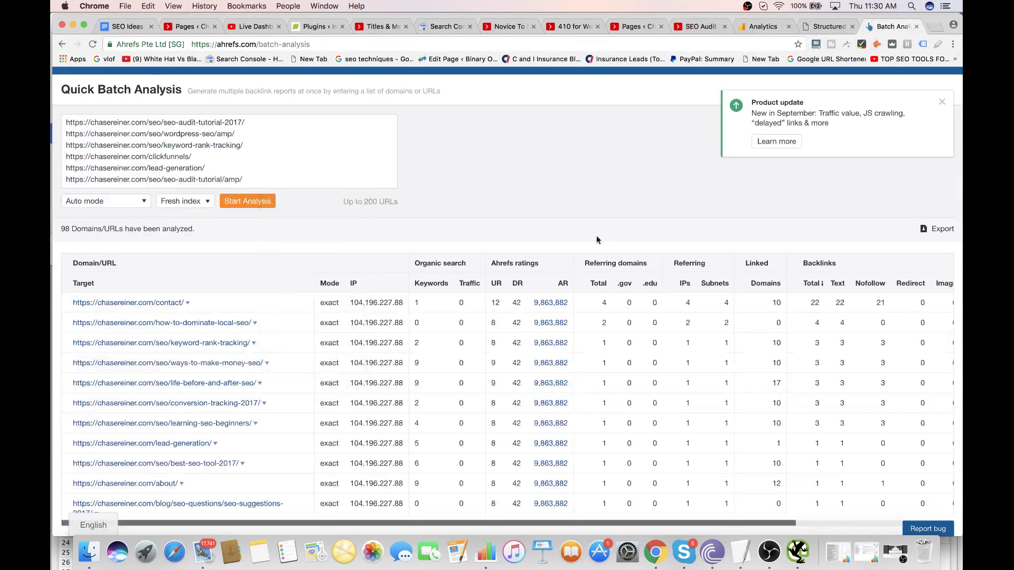
- View the backlinks report for /seo/life-before-and-after-seo/ and return to the batch analysis
scroll(436, 317, "down", 3)
left_click(259, 308)
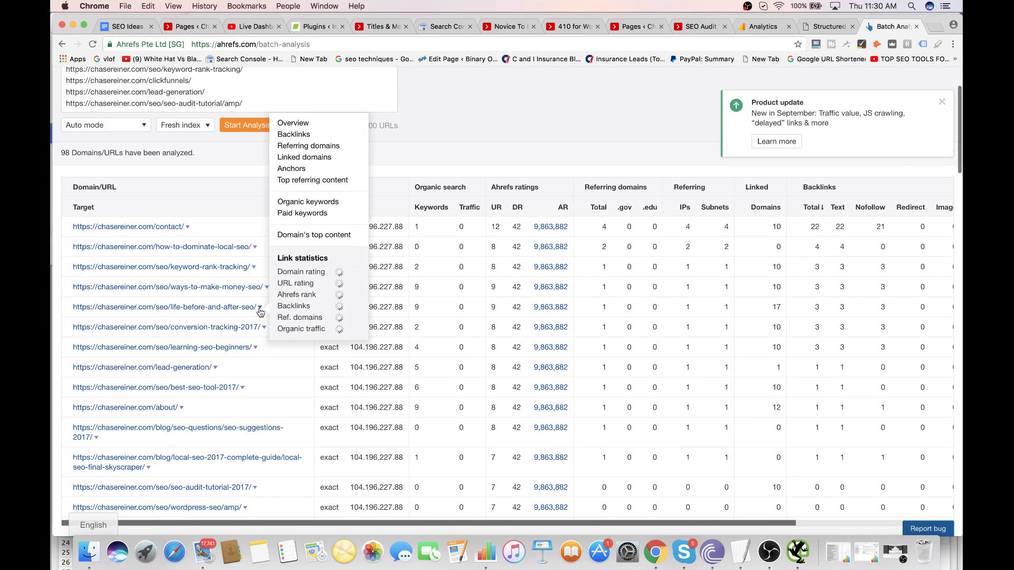
left_click(304, 133)
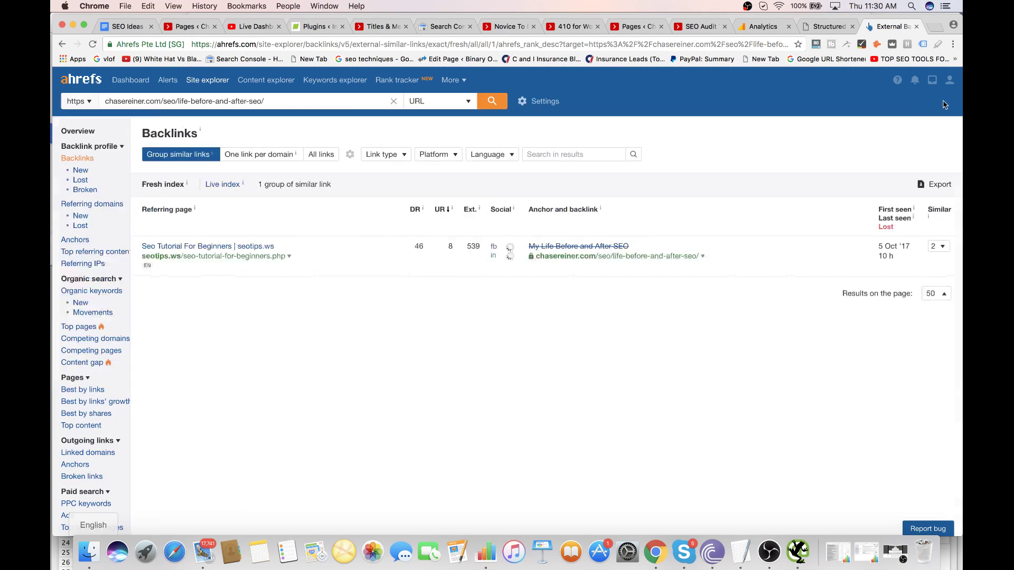
left_click(62, 44)
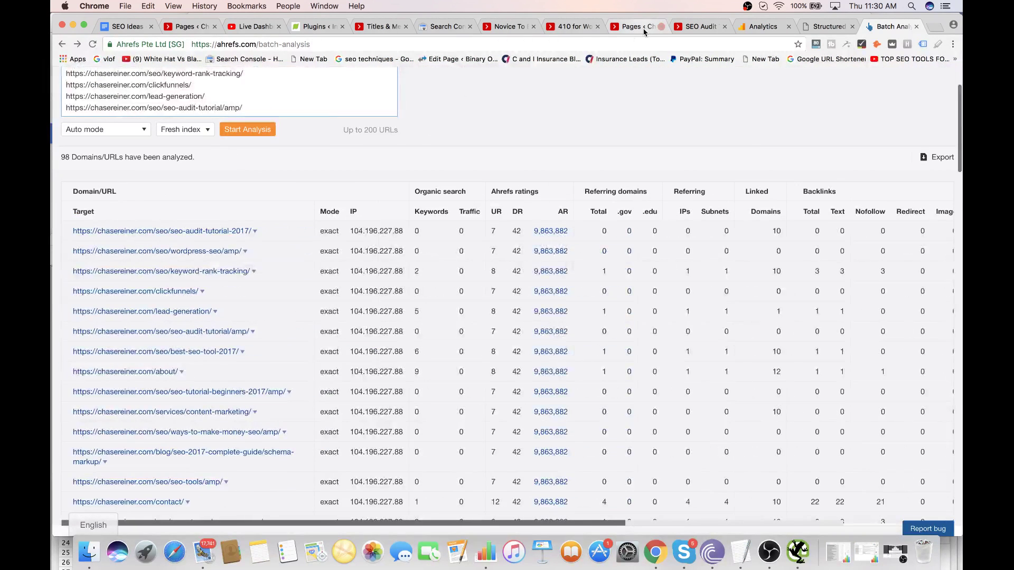
- Switch to the 410 for WordPress settings and remove the /about/ URL from the manually added URLs, keeping one URL per line
left_click(574, 26)
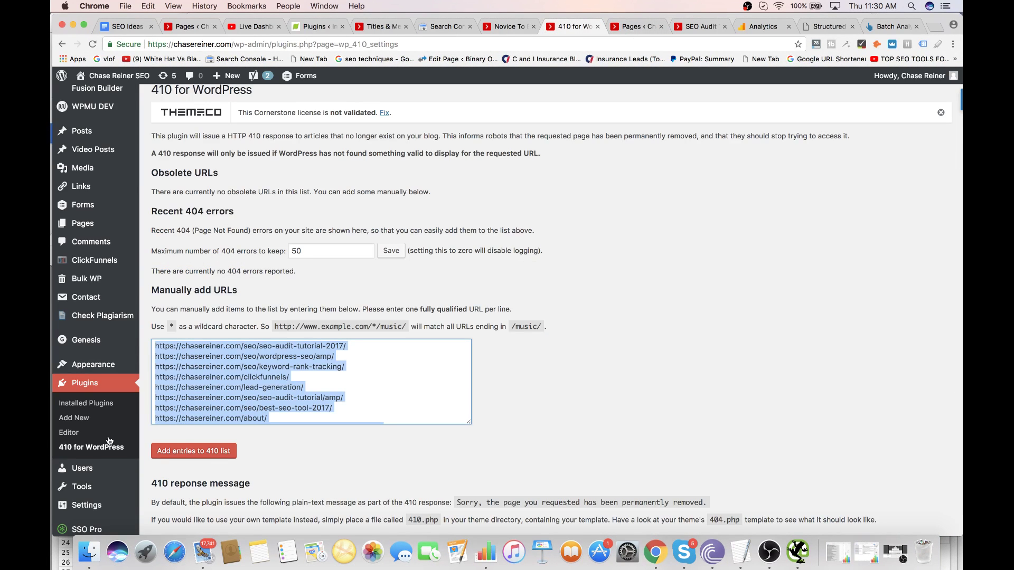
scroll(288, 395, "up", 2)
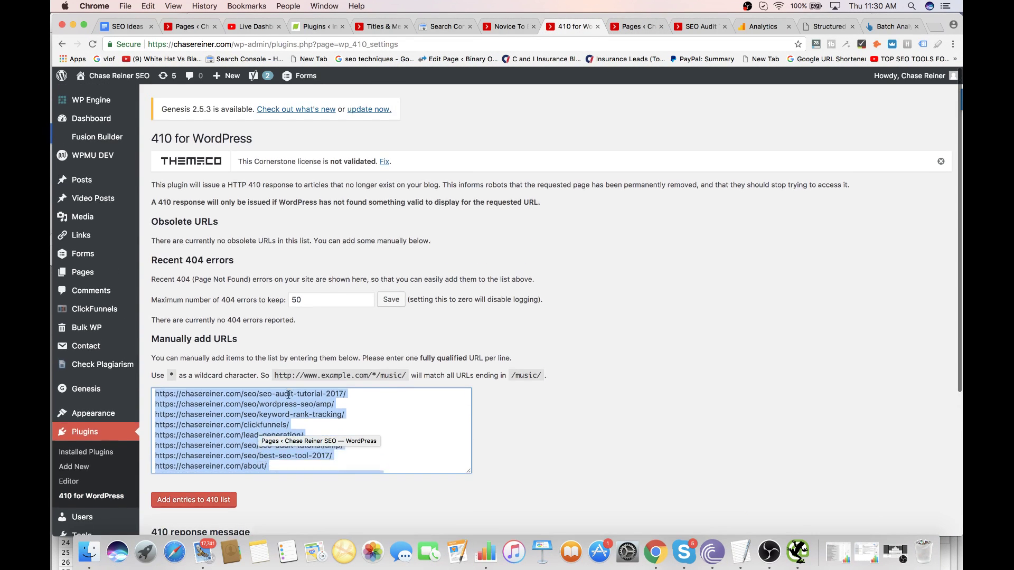
scroll(288, 395, "down", 3)
left_click_drag(269, 407, 149, 411)
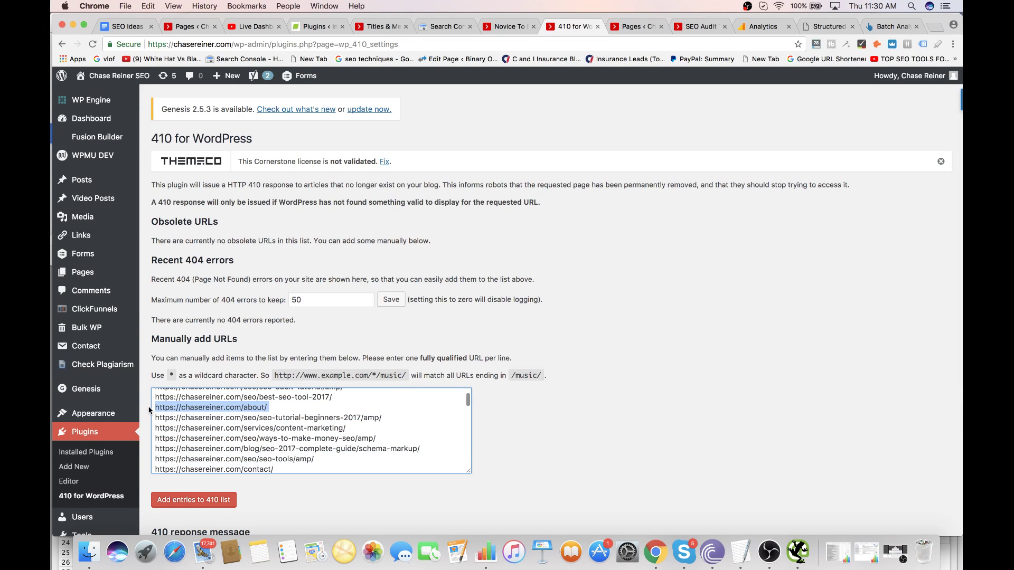
key("BackSpace")
key("BackSpace")
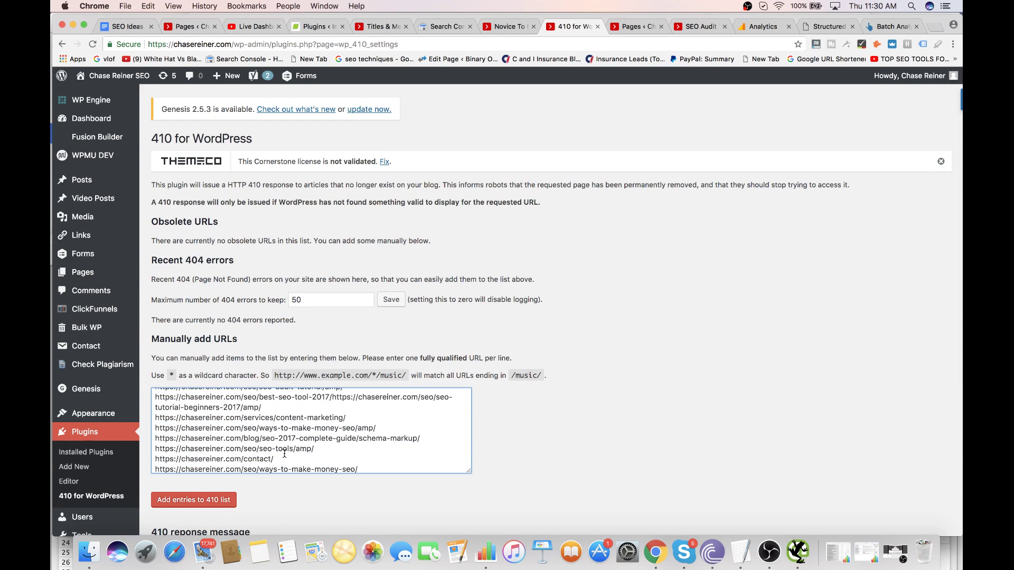
key("Return")
- Remove the /contact/ URL and its empty line from the manually added URLs
scroll(289, 448, "down", 2)
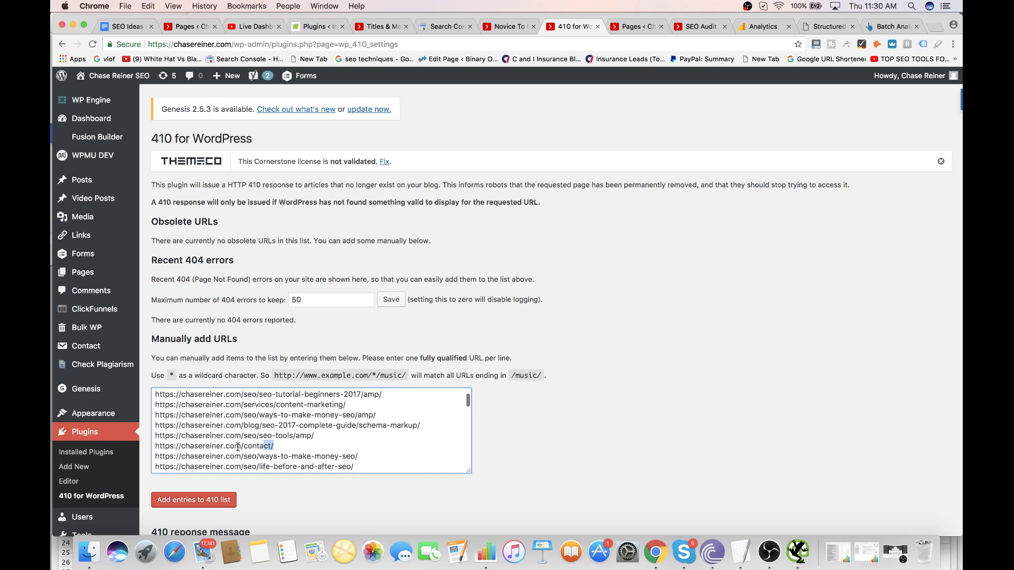
left_click_drag(238, 447, 154, 447)
key("BackSpace")
key("BackSpace")
- Add the remaining entries to the 410 list and look through the obsolete URLs and recent 404 errors
left_click(197, 507)
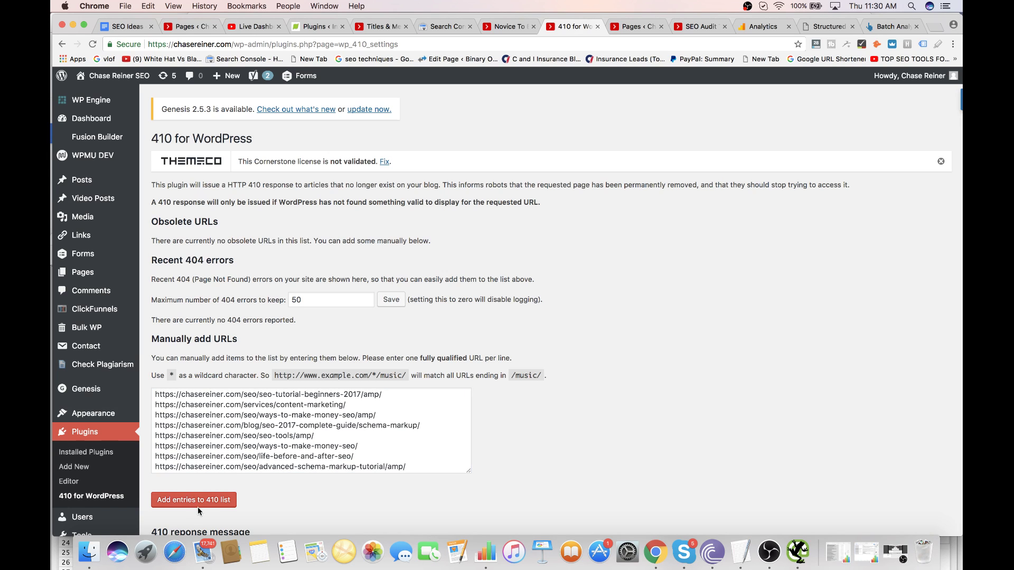
left_click(198, 506)
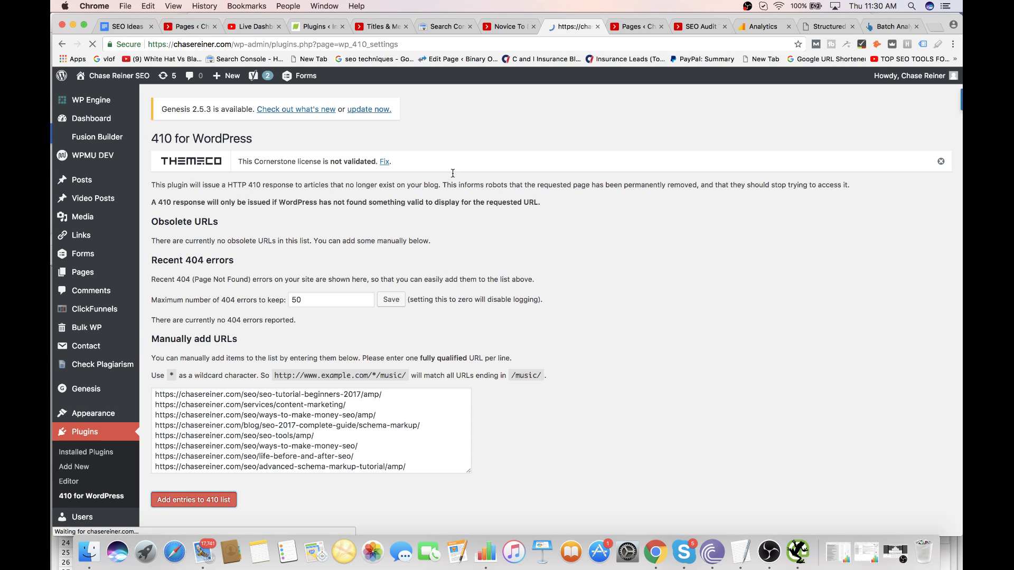
key("XF86AudioLowerVolume")
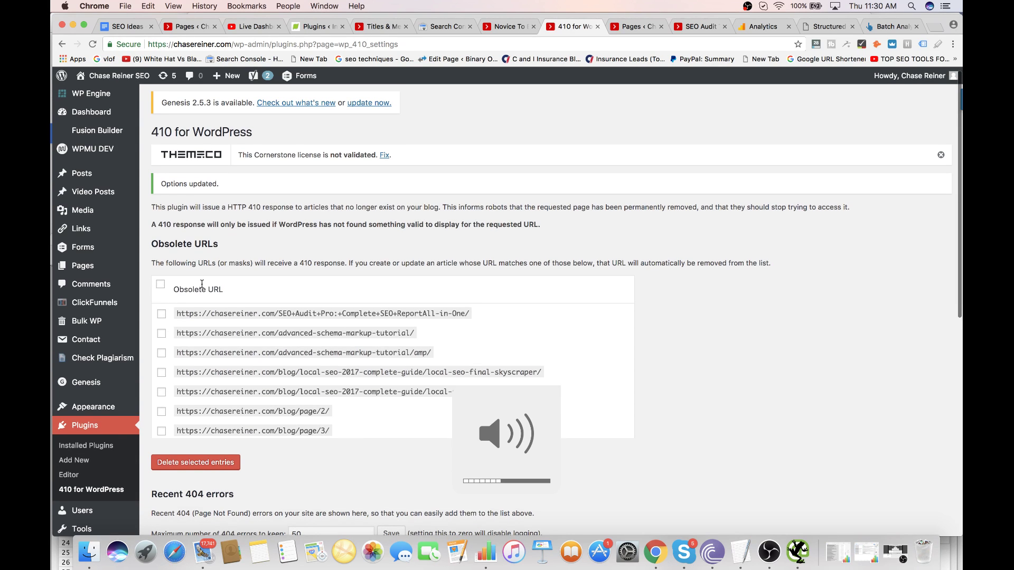
scroll(200, 288, "down", 8)
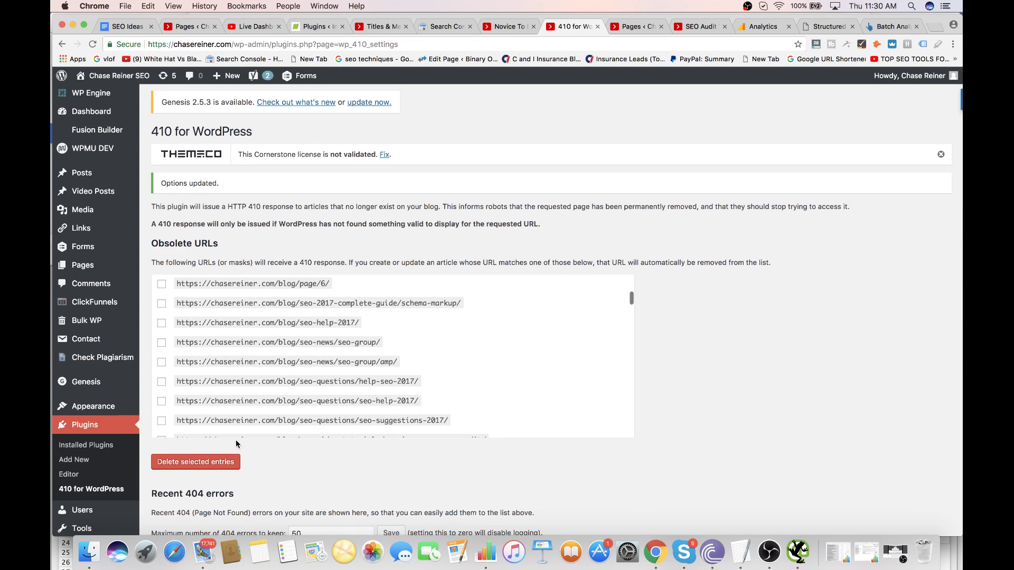
scroll(236, 444, "down", 5)
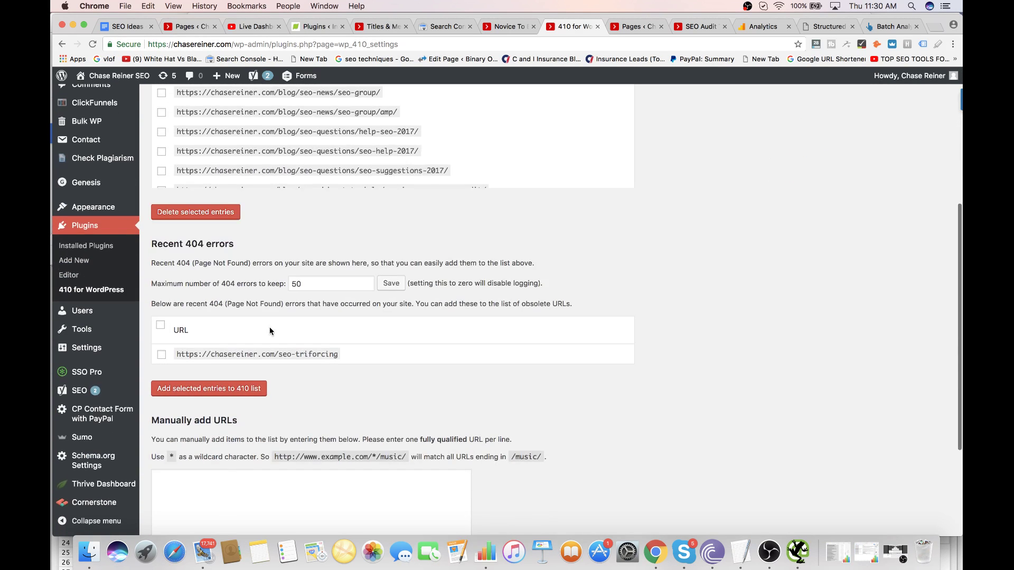
scroll(269, 331, "down", 2)
scroll(269, 331, "up", 5)
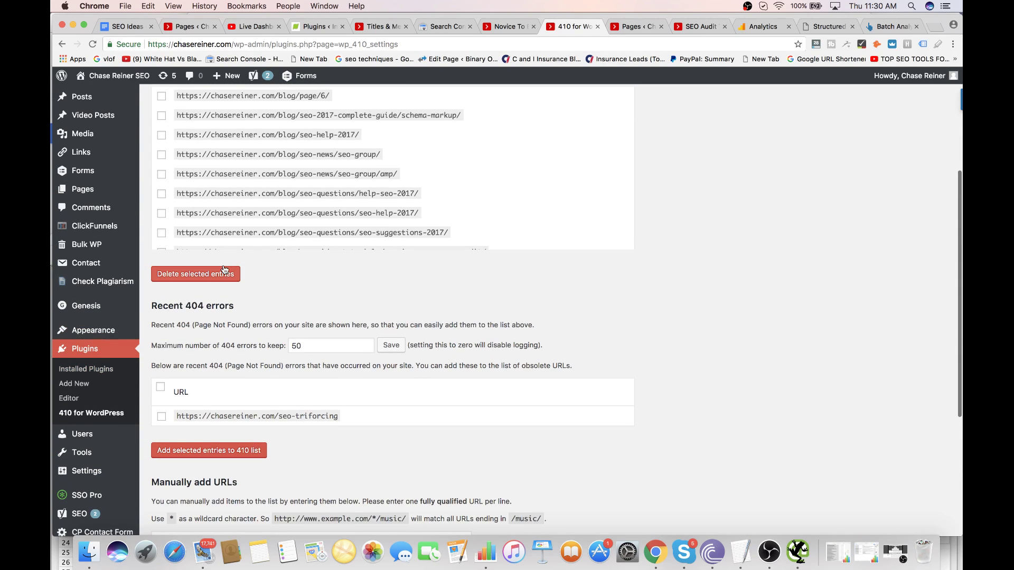
mouse_move(92, 312)
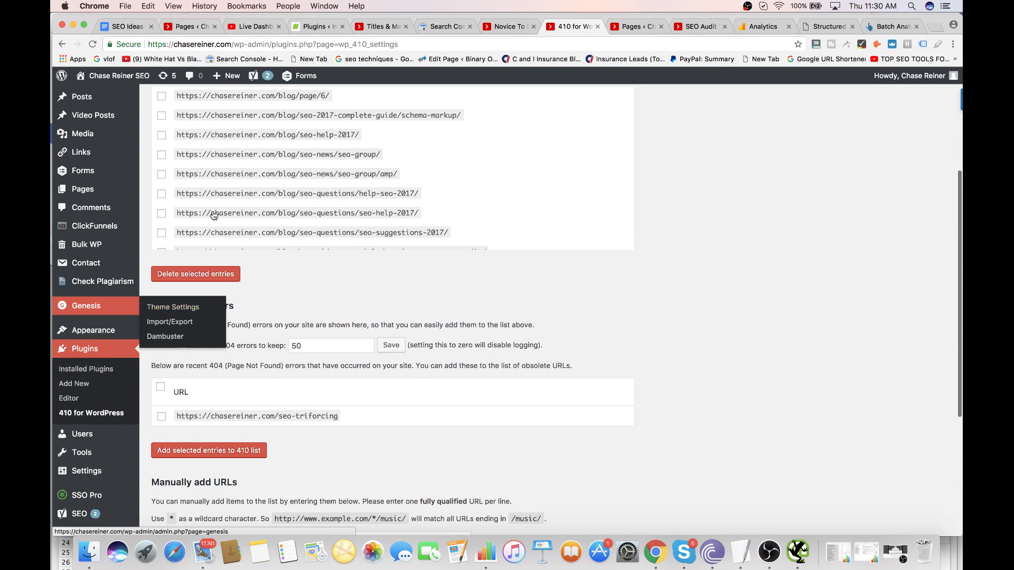
scroll(214, 215, "up", 10)
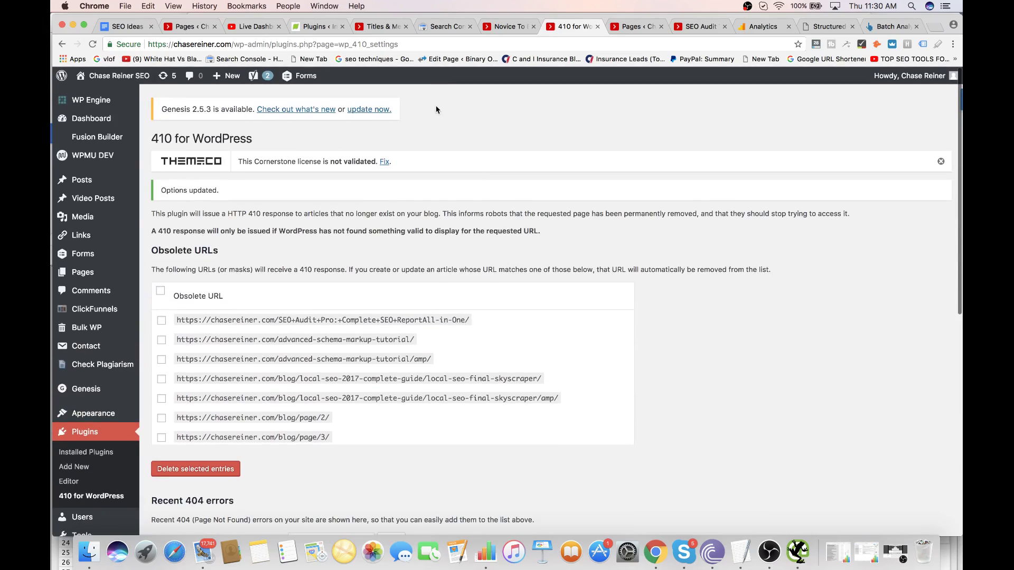
left_click(794, 546)
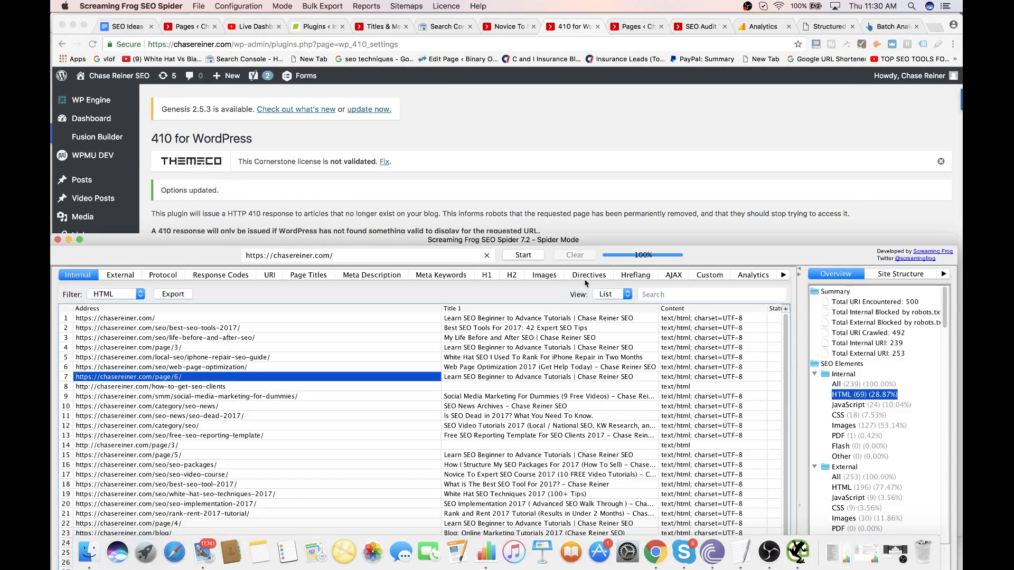
left_click_drag(699, 246, 739, 53)
scroll(387, 278, "down", 5)
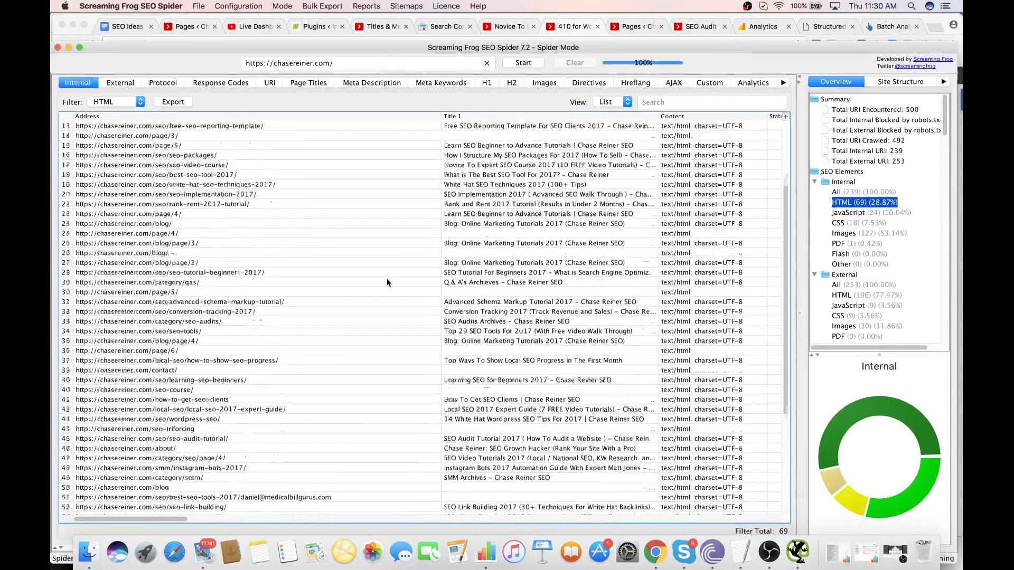
scroll(386, 283, "down", 4)
scroll(387, 282, "right", 5)
scroll(387, 282, "left", 5)
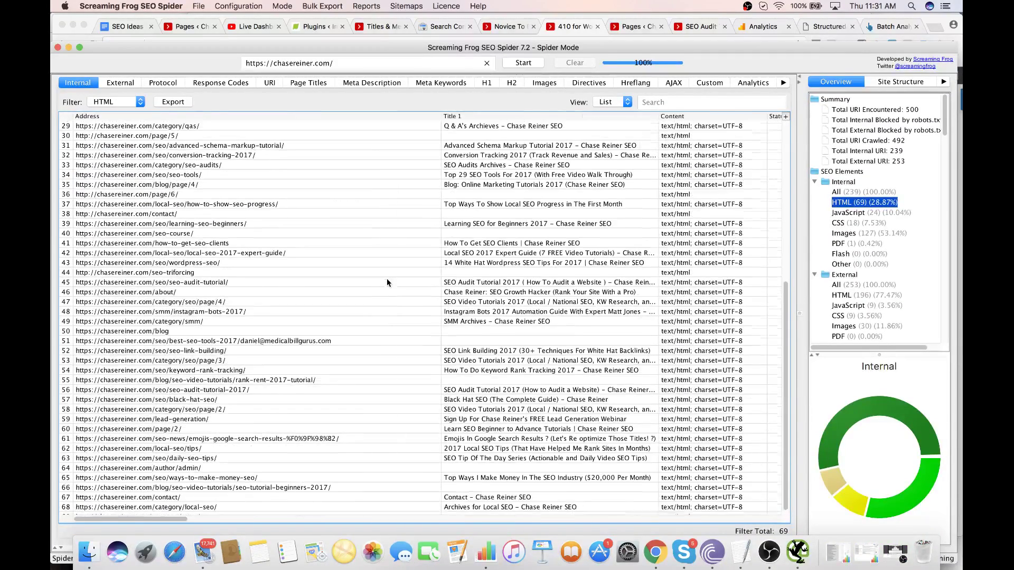
left_click(530, 62)
left_click_drag(529, 47, 557, 113)
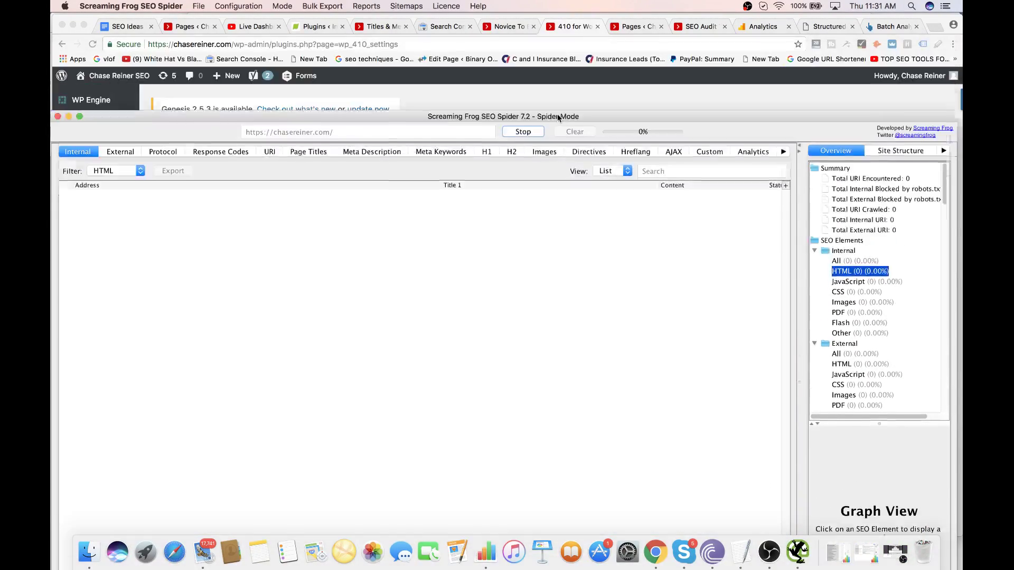
left_click(557, 114)
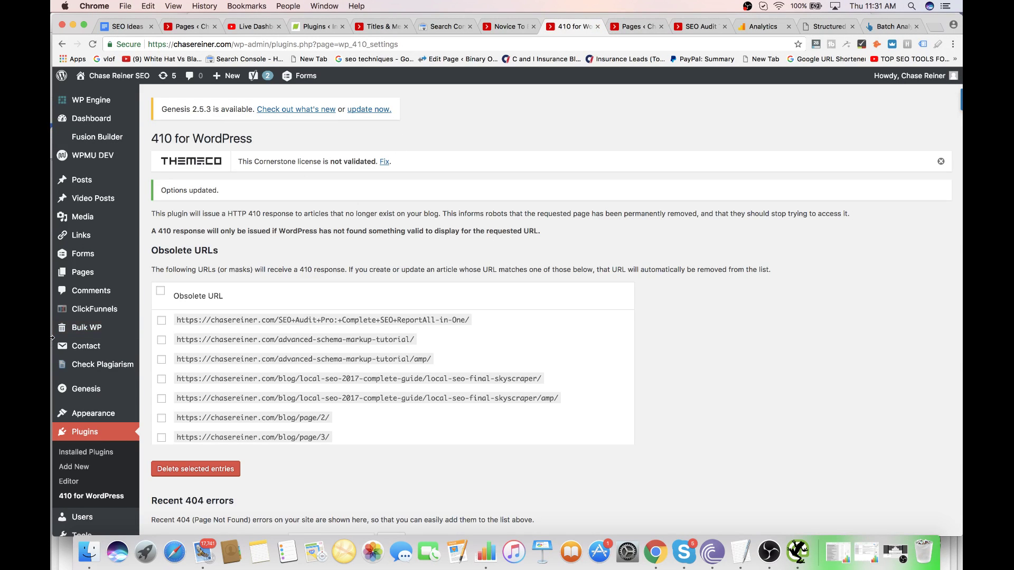
- Return to the WordPress admin in Chrome, open the site's general settings and go on to the installed plugins list
scroll(97, 333, "down", 5)
scroll(97, 335, "down", 3)
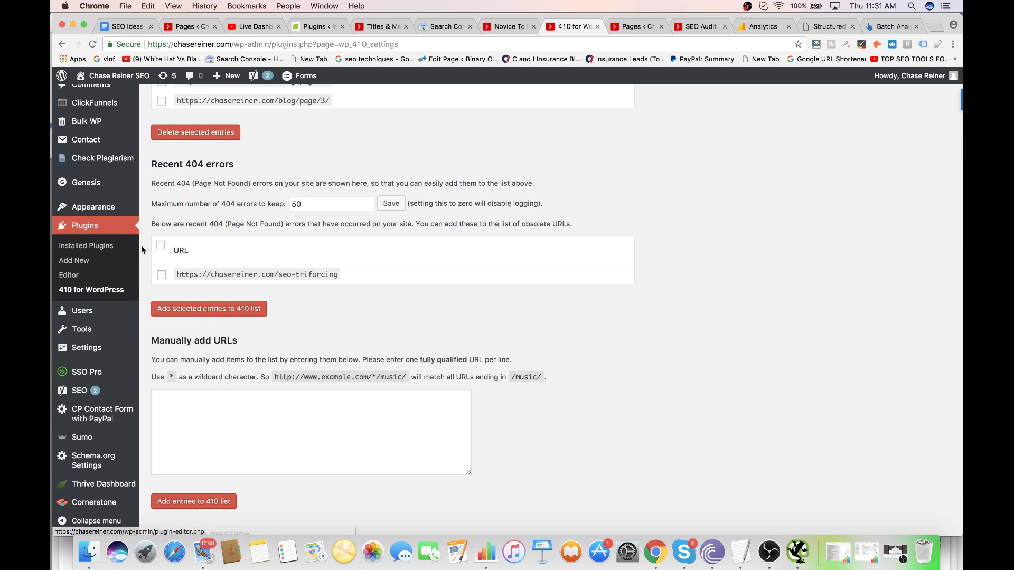
scroll(120, 212, "up", 1)
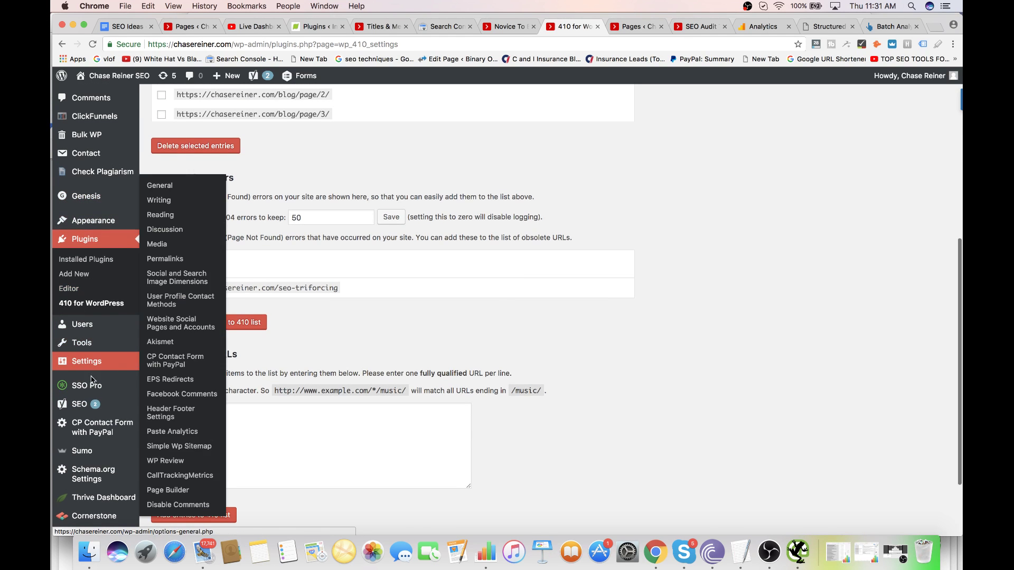
scroll(92, 380, "down", 2)
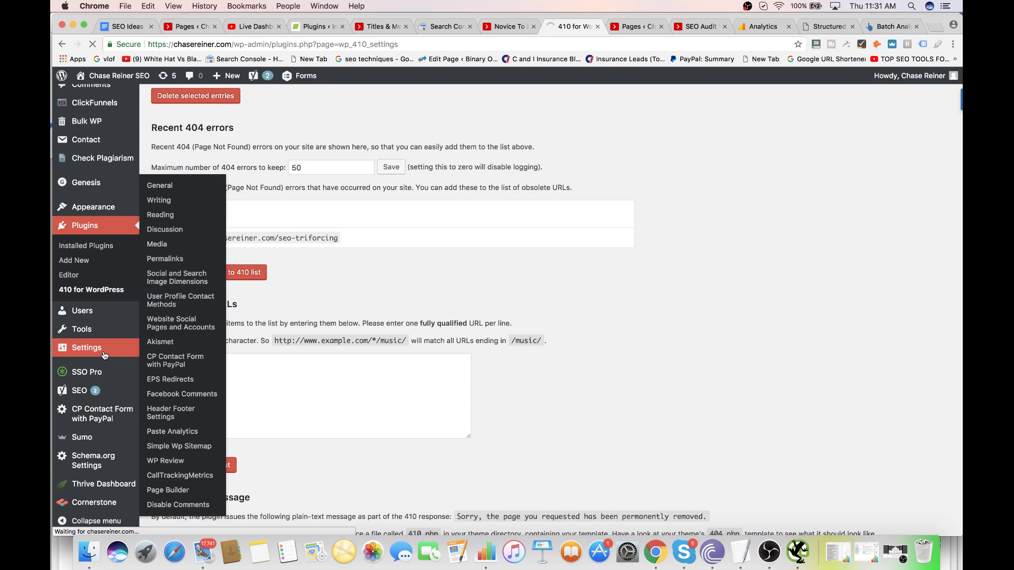
left_click(91, 439)
left_click(86, 348)
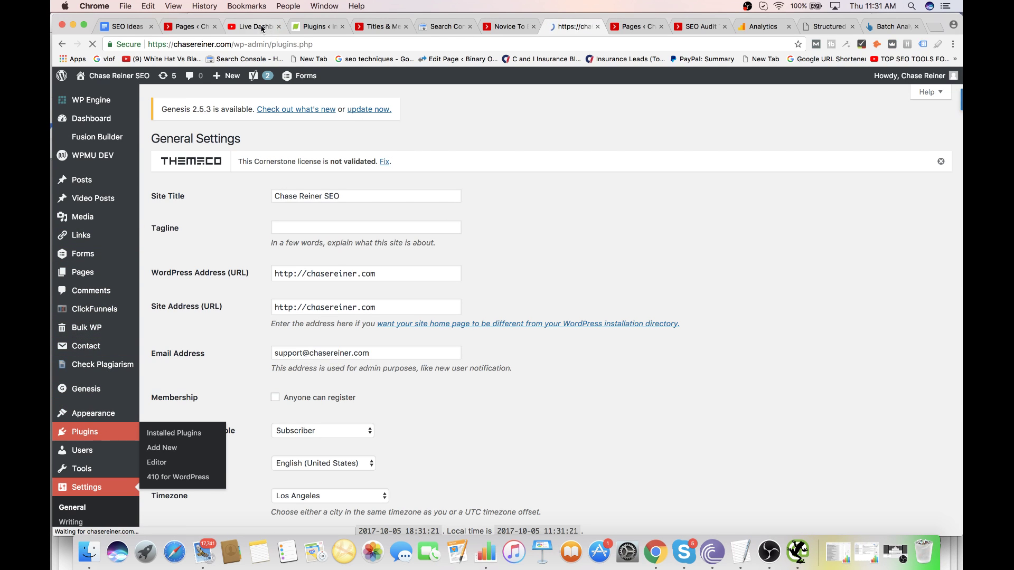
- Switch to the YouTube live dashboard and read the viewers' messages in the live chat
left_click(254, 27)
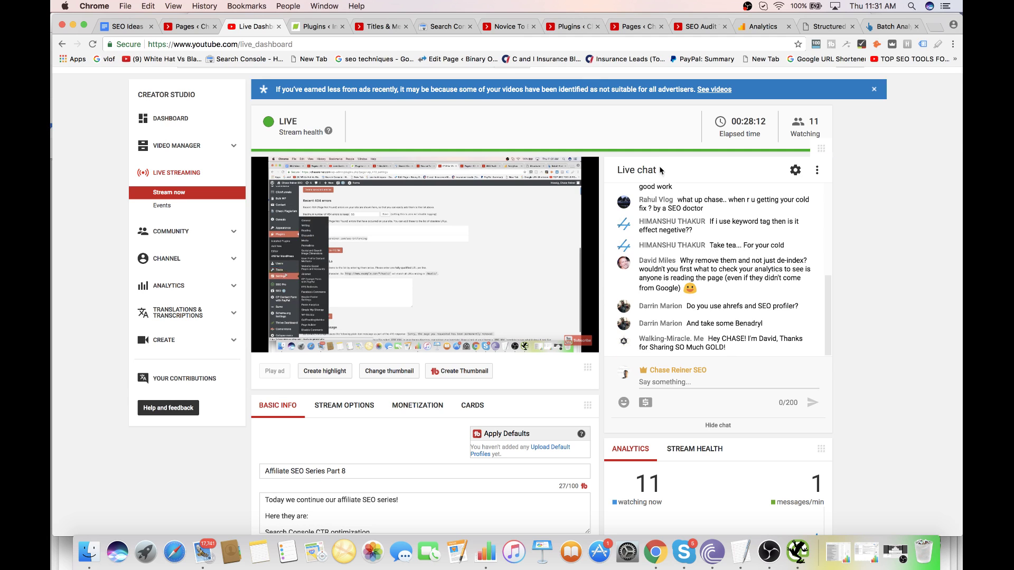
scroll(714, 217, "up", 3)
scroll(714, 217, "down", 3)
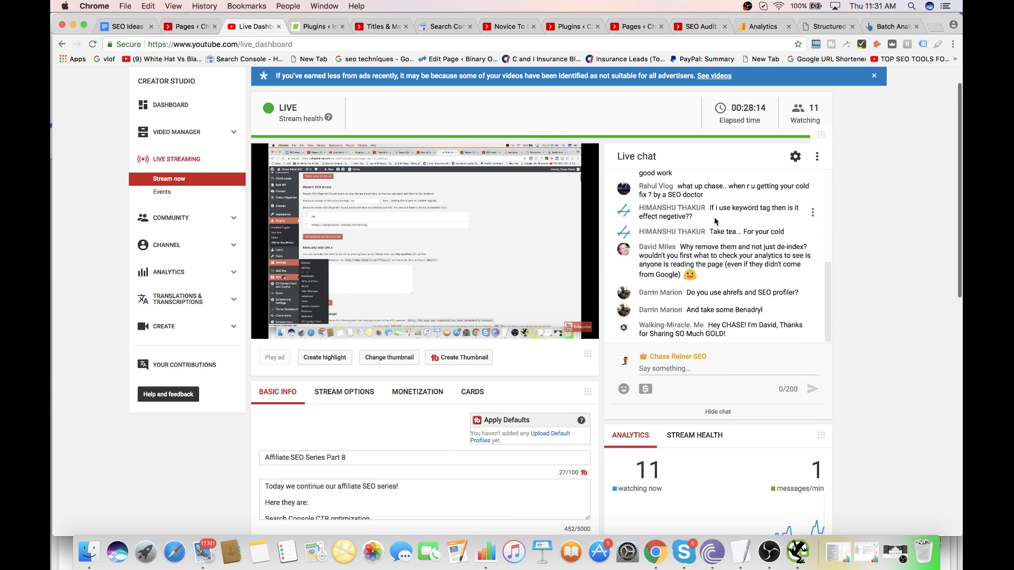
scroll(854, 228, "down", 1)
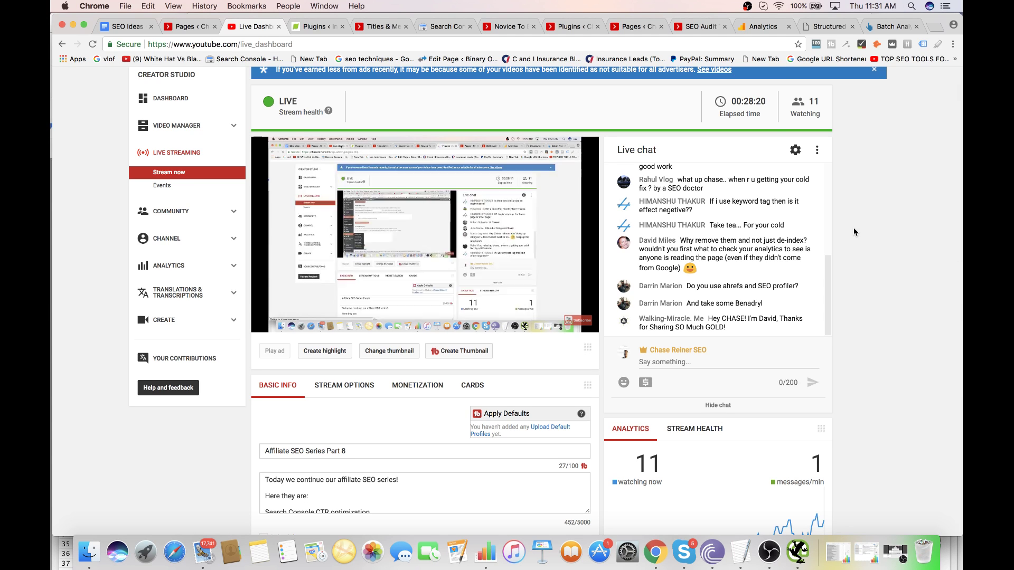
scroll(854, 232, "down", 1)
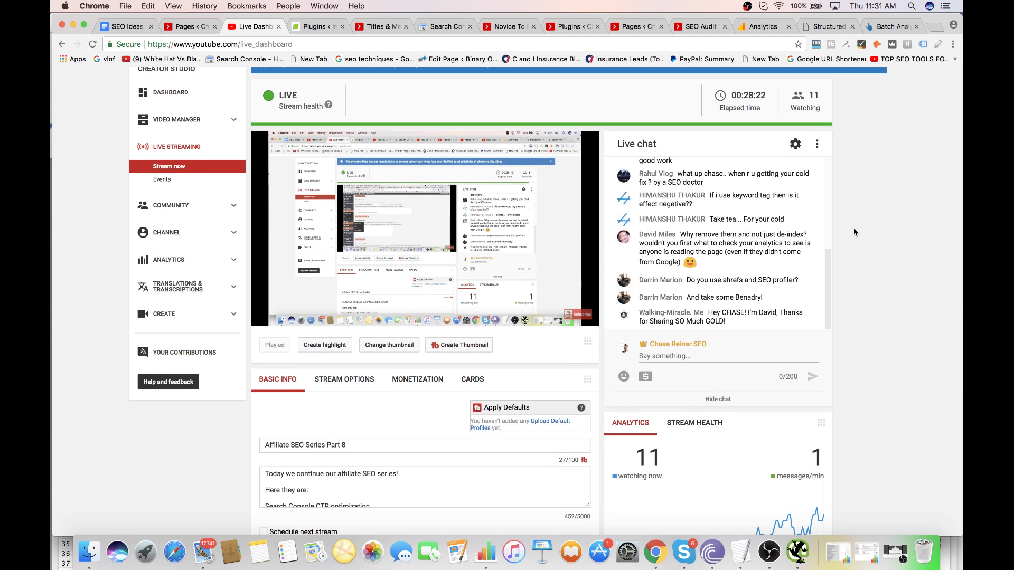
scroll(854, 232, "down", 3)
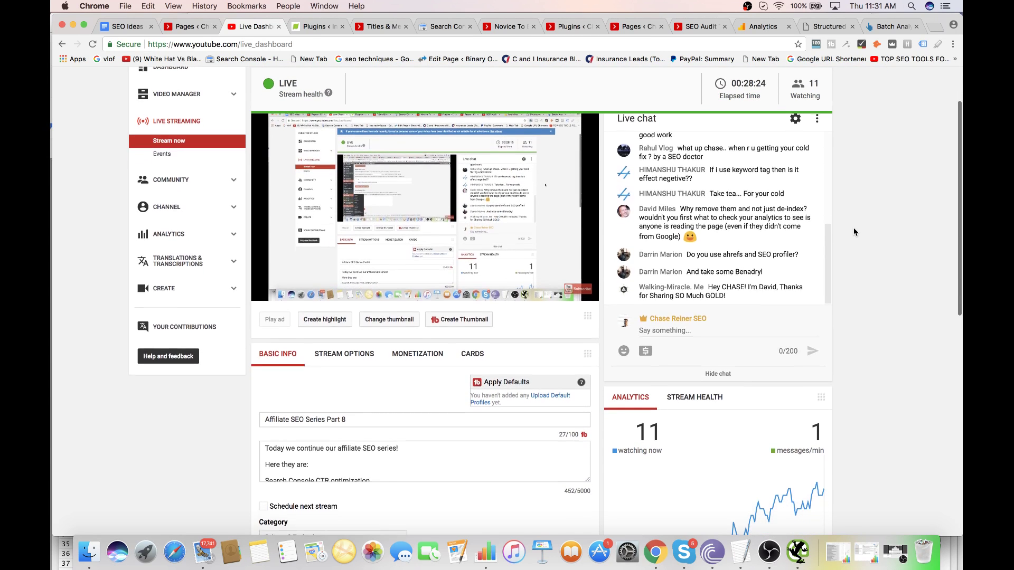
scroll(853, 227, "down", 2)
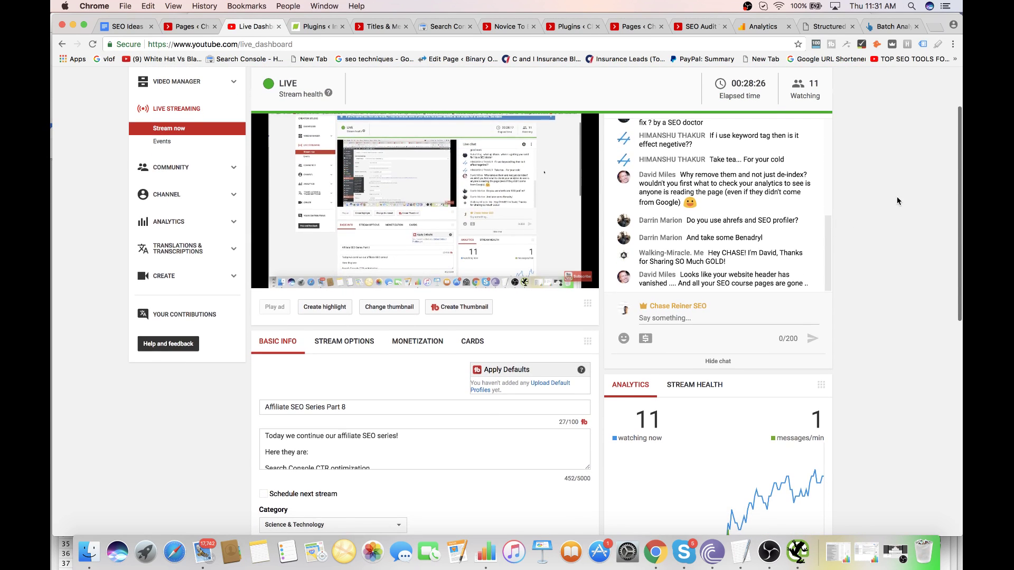
scroll(896, 196, "up", 5)
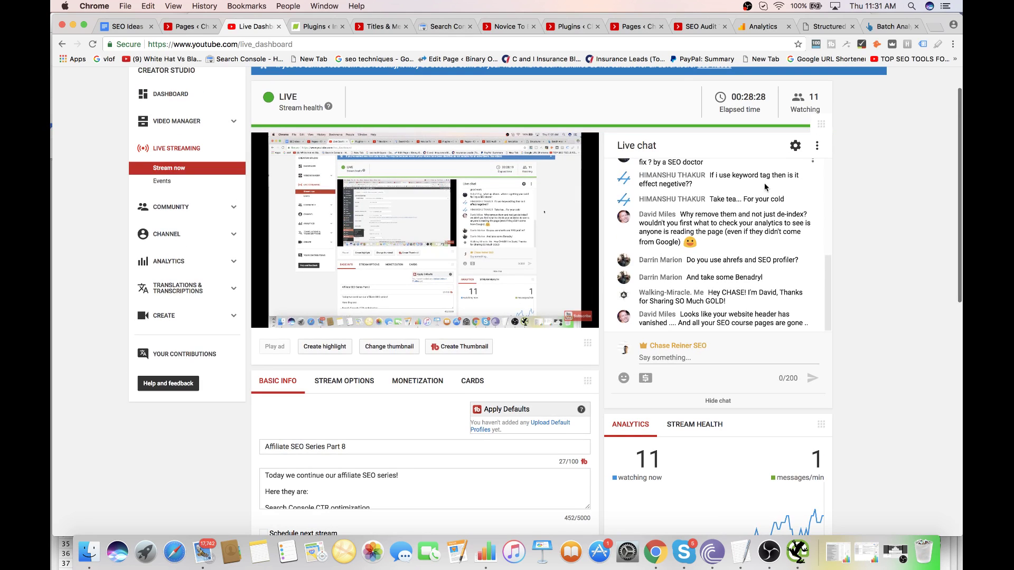
scroll(918, 196, "down", 5)
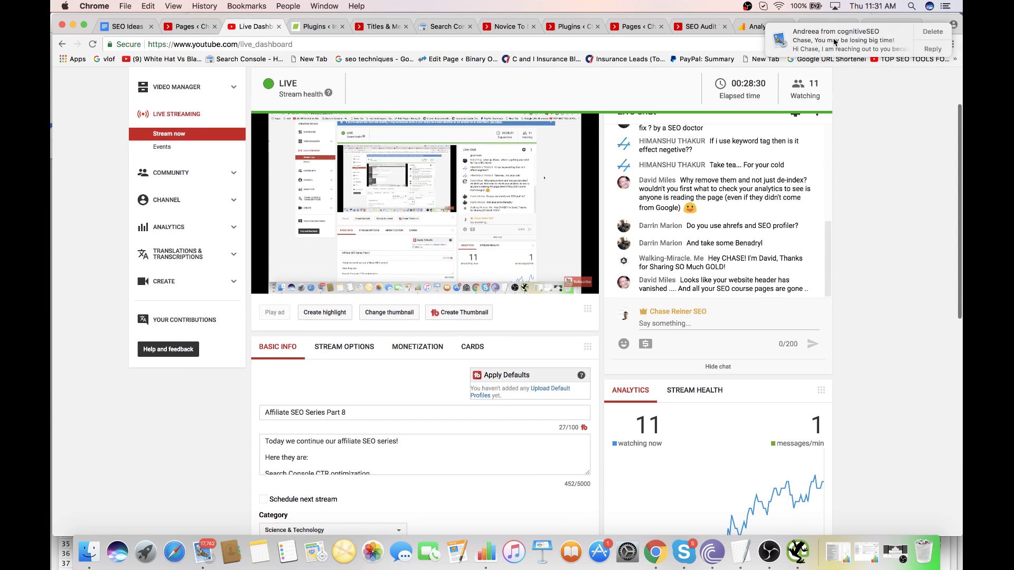
scroll(872, 166, "up", 10)
scroll(872, 166, "down", 7)
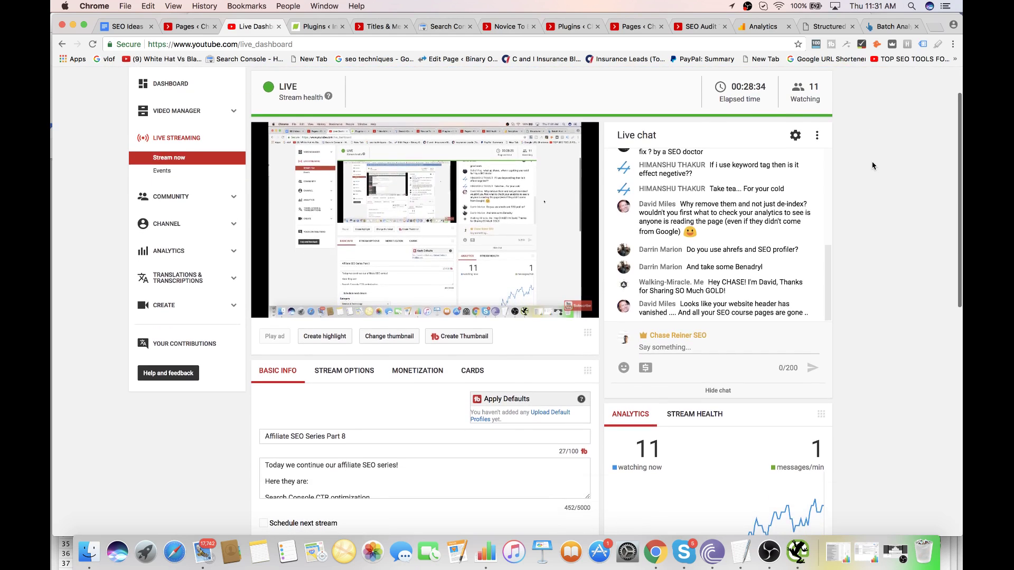
scroll(872, 166, "up", 3)
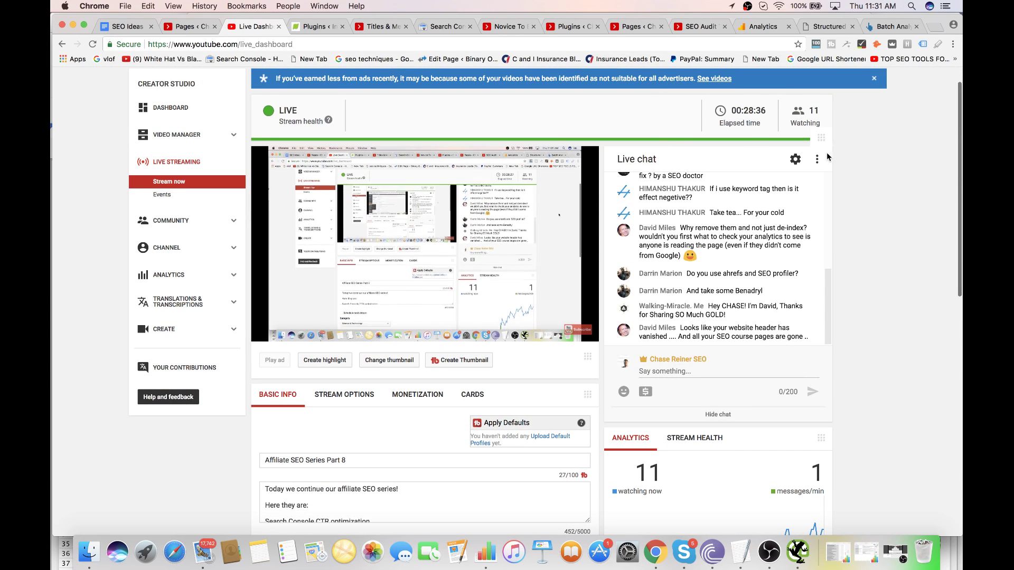
scroll(873, 197, "down", 7)
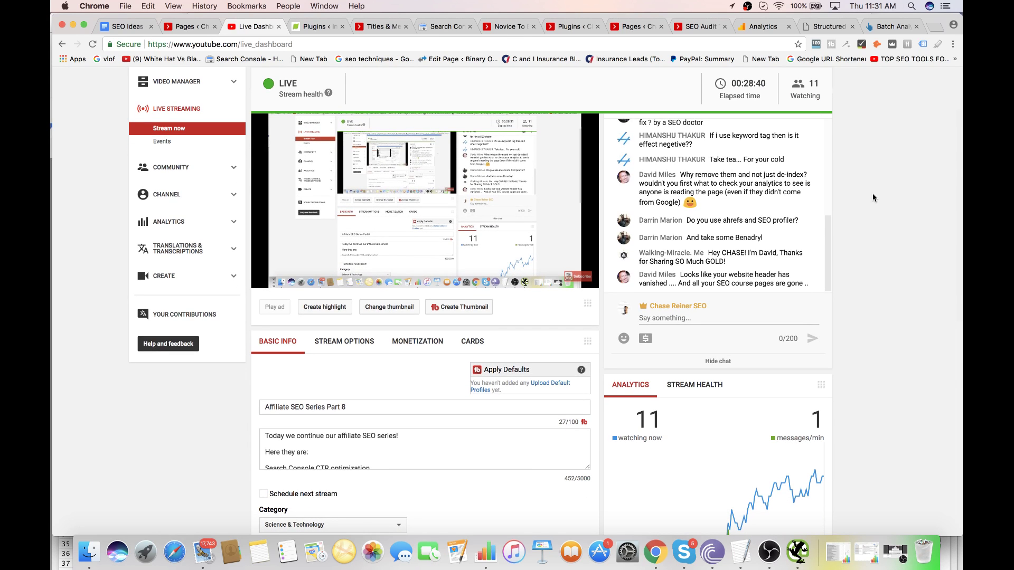
scroll(872, 194, "down", 2)
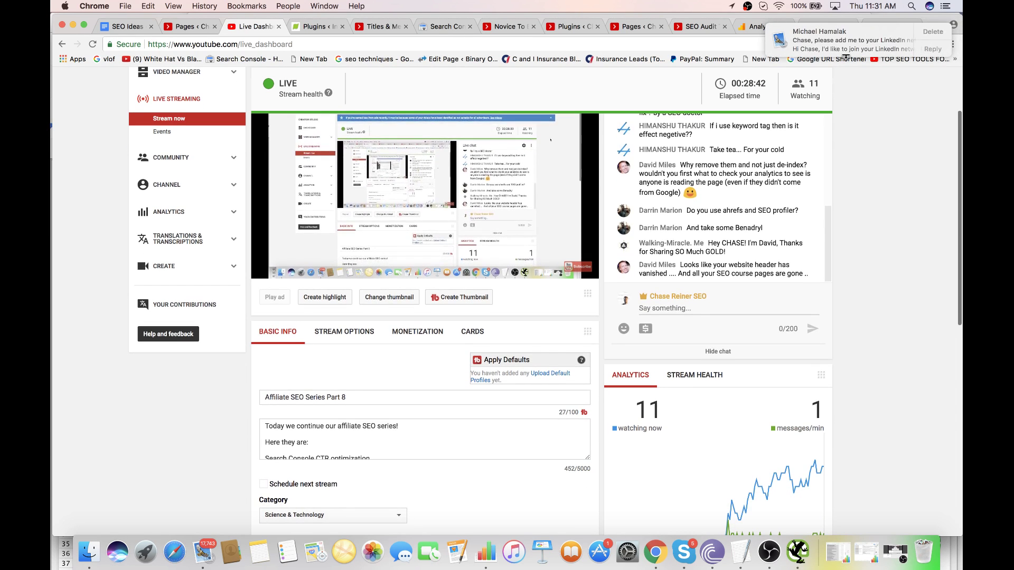
scroll(852, 200, "up", 4)
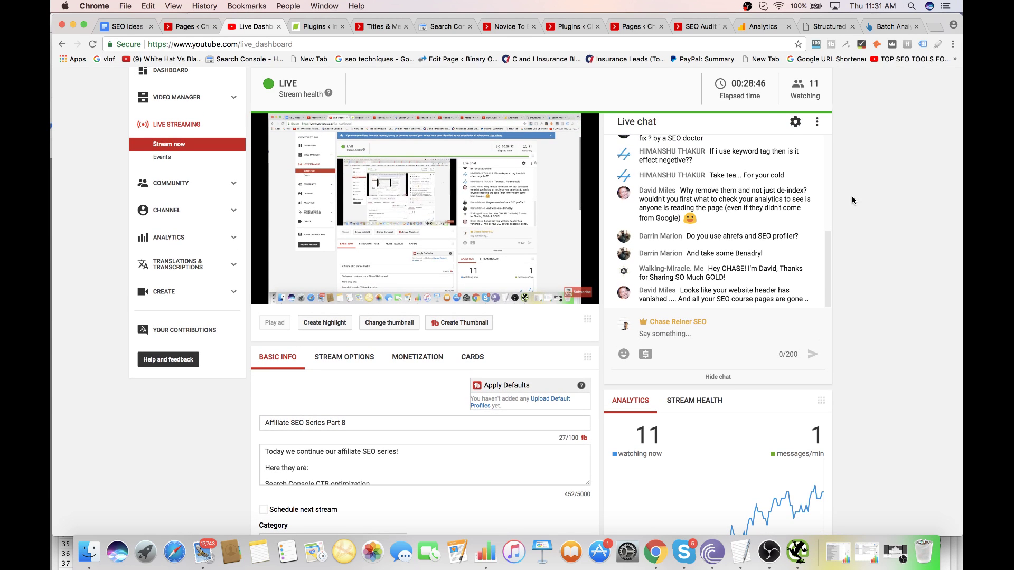
scroll(852, 201, "down", 2)
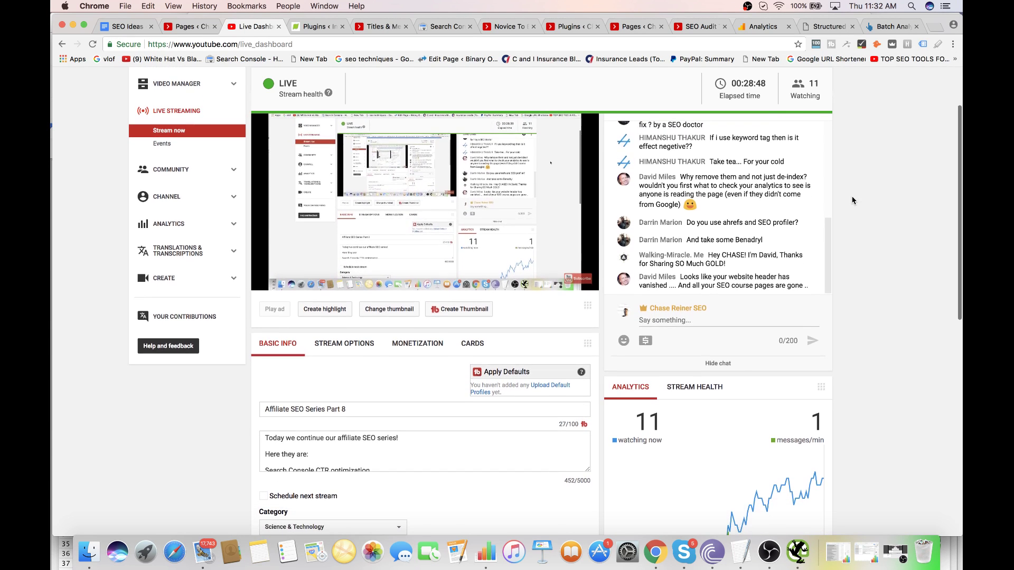
scroll(852, 201, "down", 3)
scroll(852, 201, "up", 3)
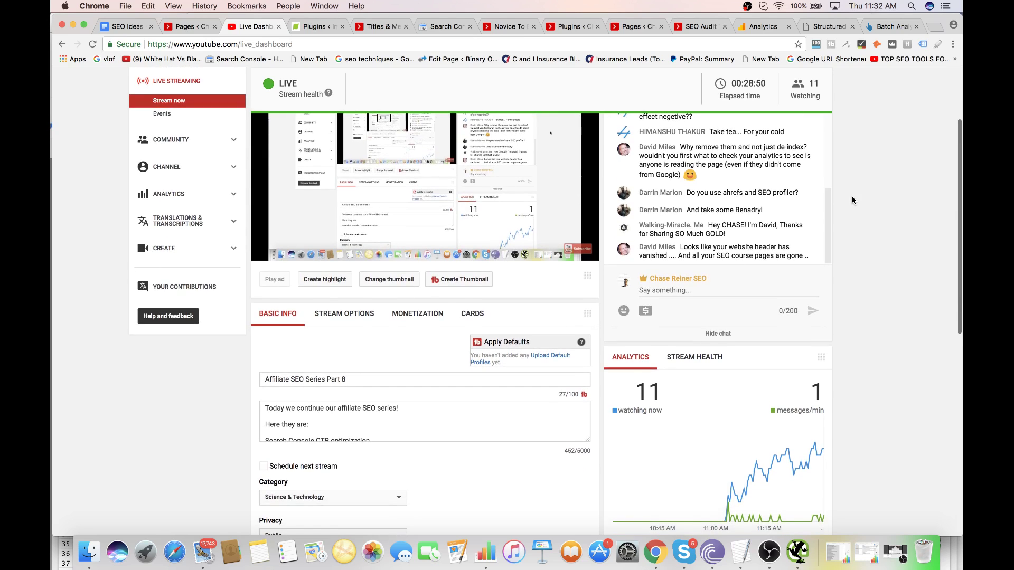
scroll(852, 200, "up", 5)
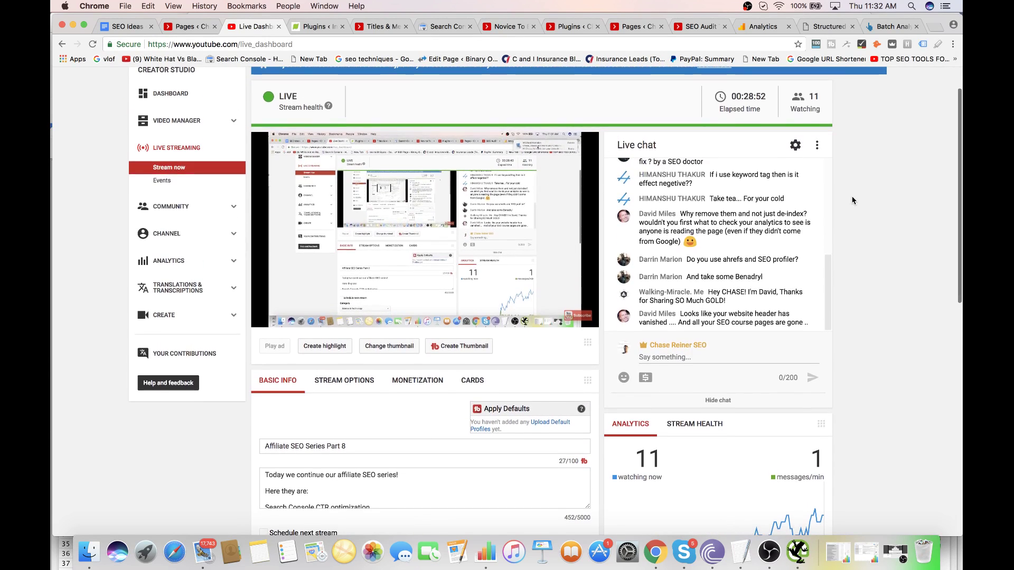
scroll(852, 201, "down", 2)
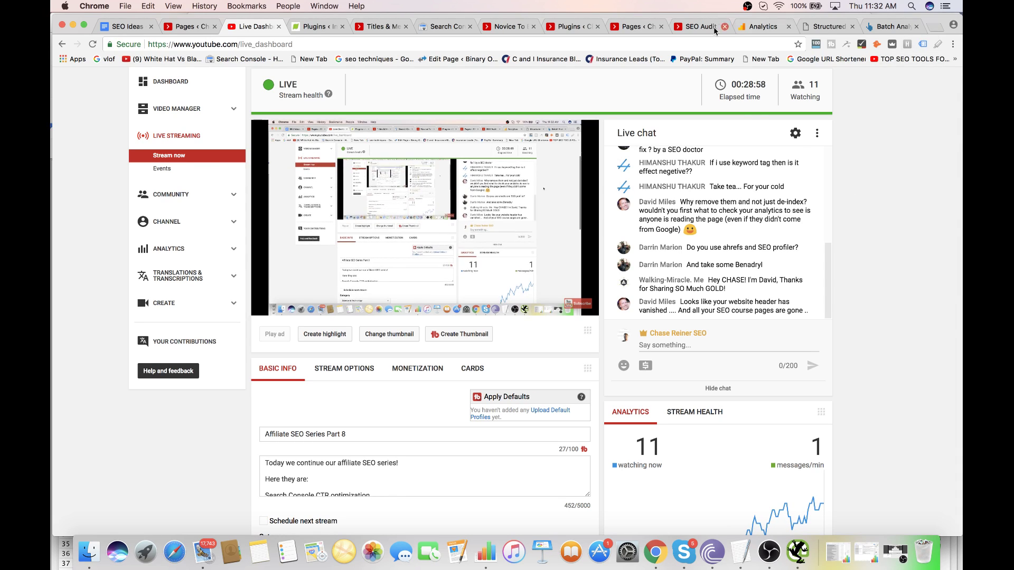
- Go to the open SEO audit tutorial page and load the chasereiner.com homepage to check its header
left_click(695, 28)
scroll(417, 152, "up", 15)
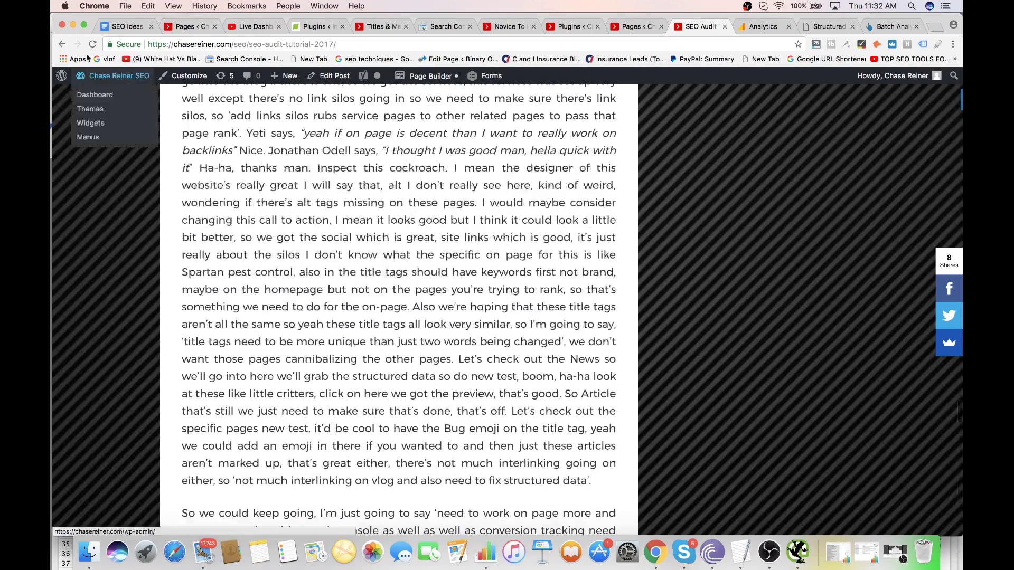
left_click(93, 44)
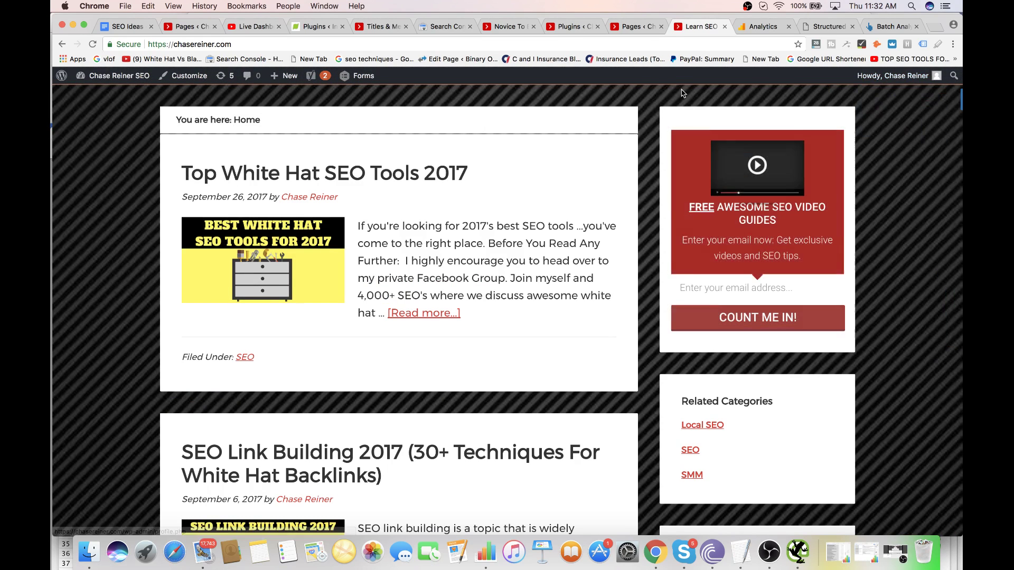
- View chasereiner.com in an incognito window to check the homepage without being logged in, and close that window
key("super+shift+n")
type("chasereiner.com")
key("Return")
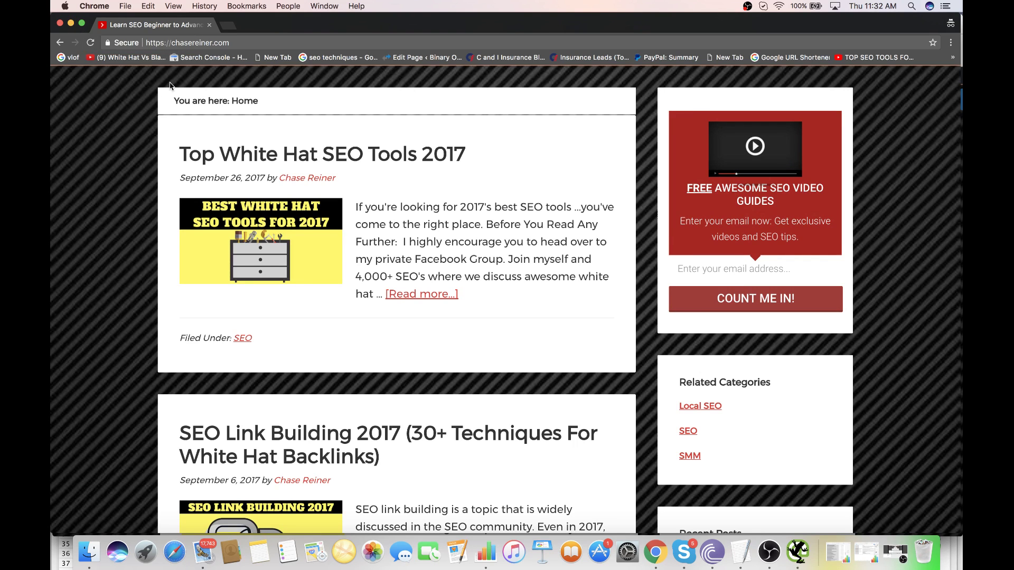
left_click(59, 43)
left_click(61, 23)
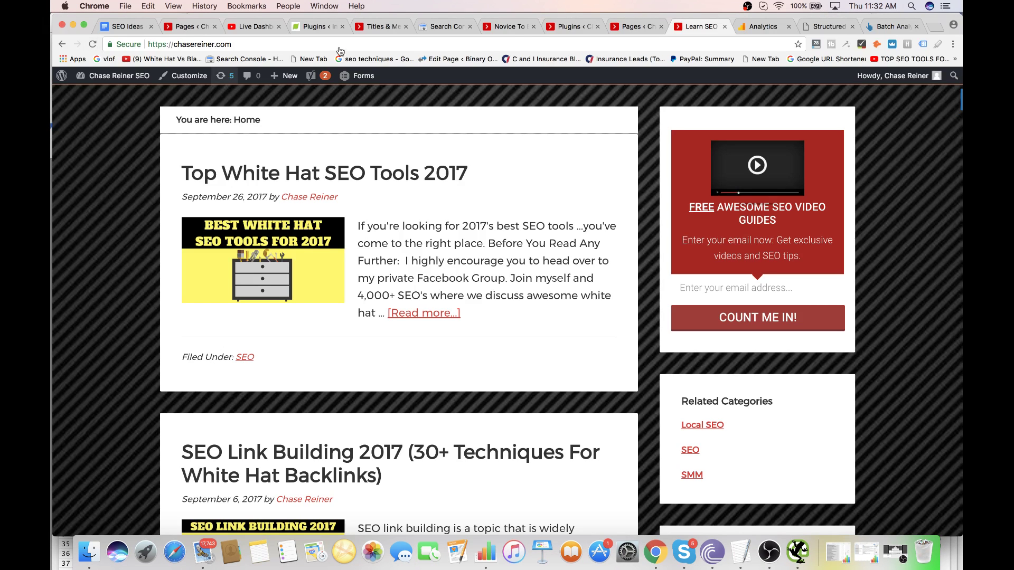
- View the trashed WordPress pages and return to the installed plugins list
left_click(833, 27)
left_click(648, 26)
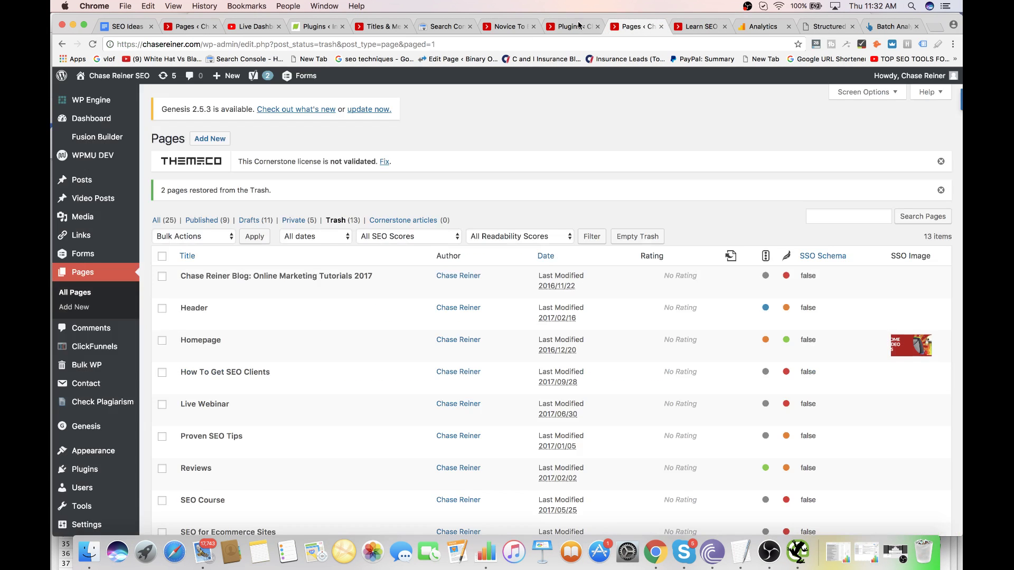
left_click(575, 28)
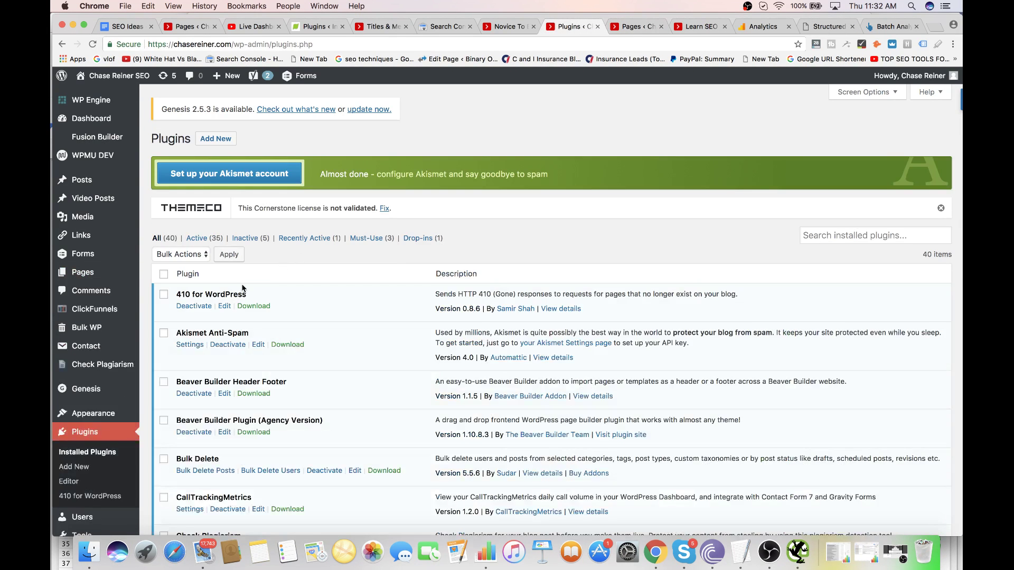
- Restore the Header page from the trashed WordPress pages
left_click(504, 27)
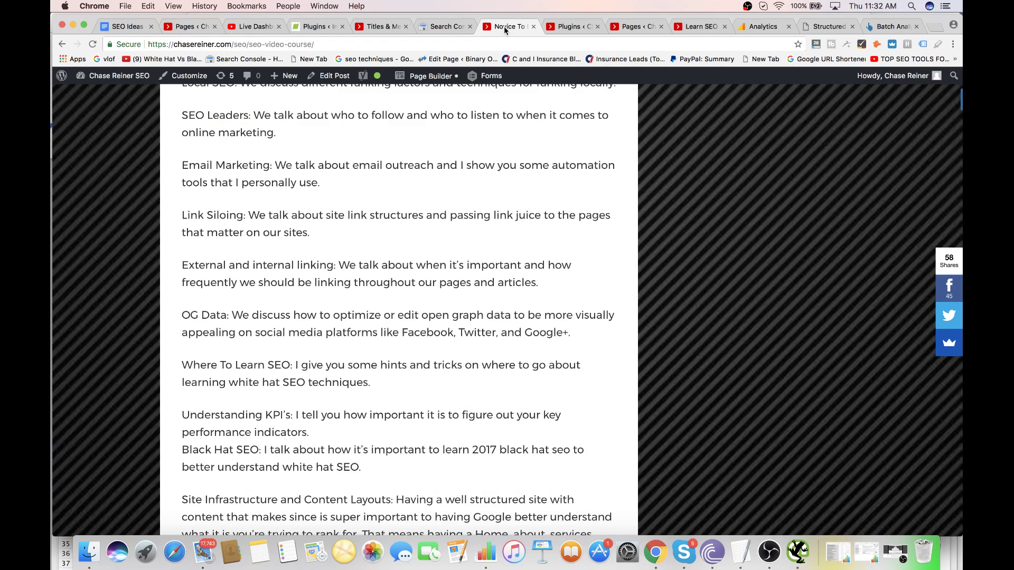
left_click(399, 25)
left_click(634, 27)
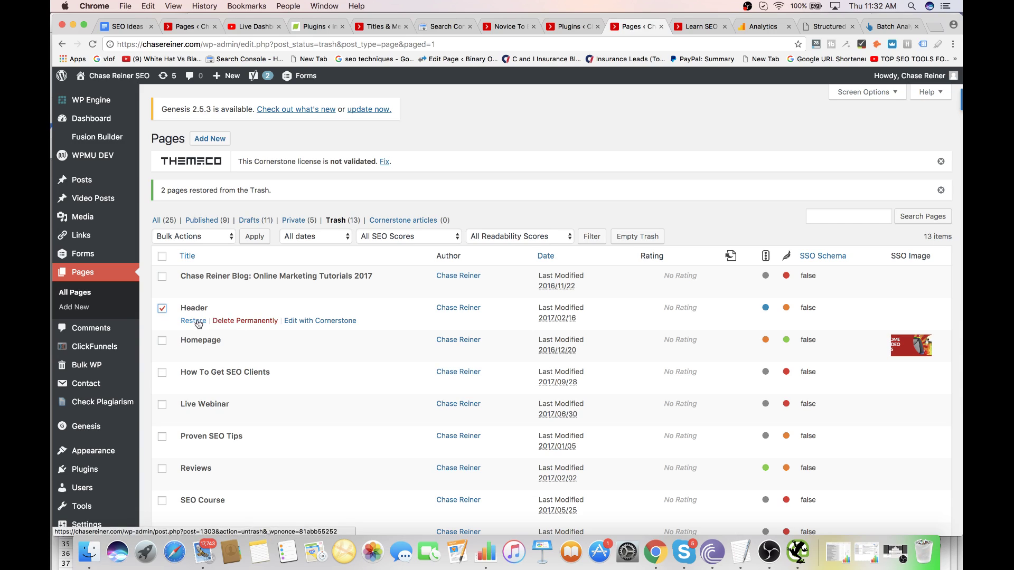
left_click(204, 321)
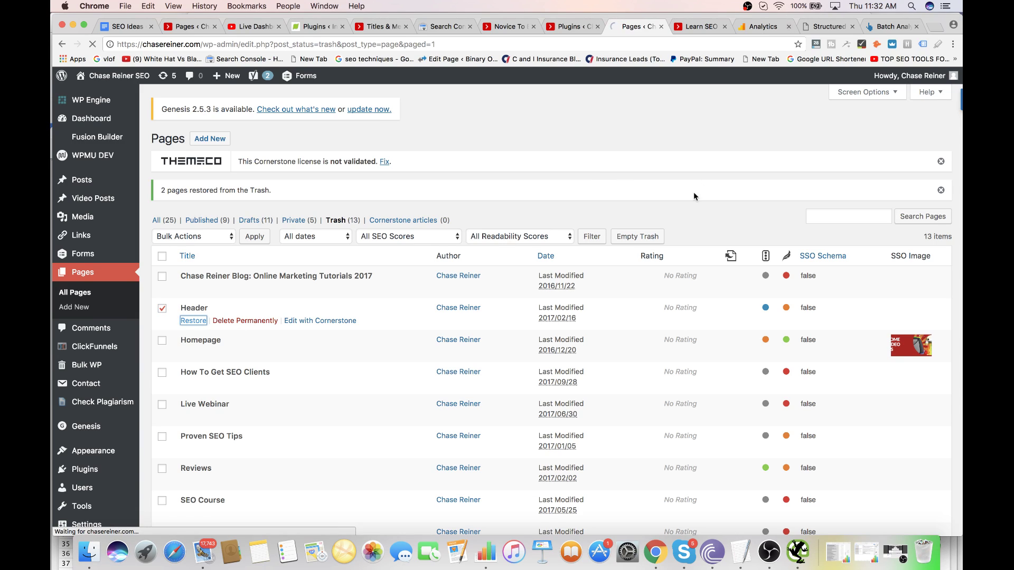
scroll(693, 196, "down", 5)
- Reload the chasereiner.com homepage to check its header and open the SEO triforcing course page from the site navigation
key("ctrl+Tab")
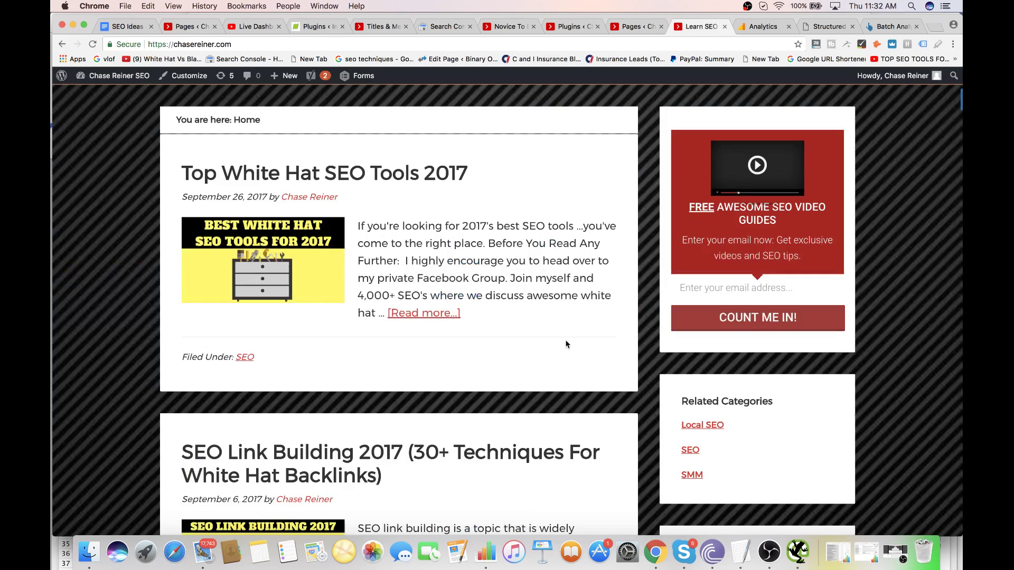
scroll(566, 344, "down", 15)
scroll(565, 344, "up", 15)
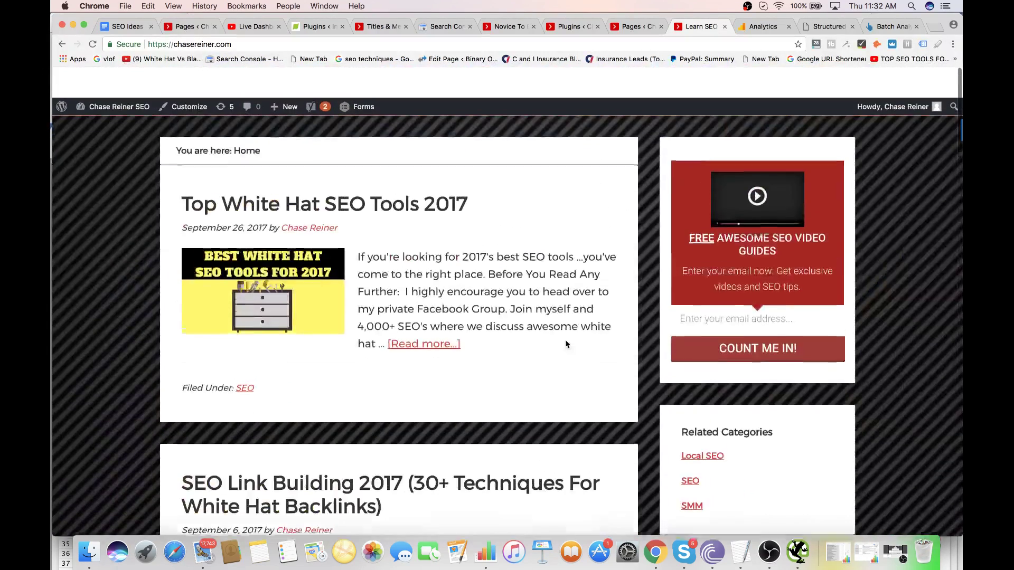
key("super+r")
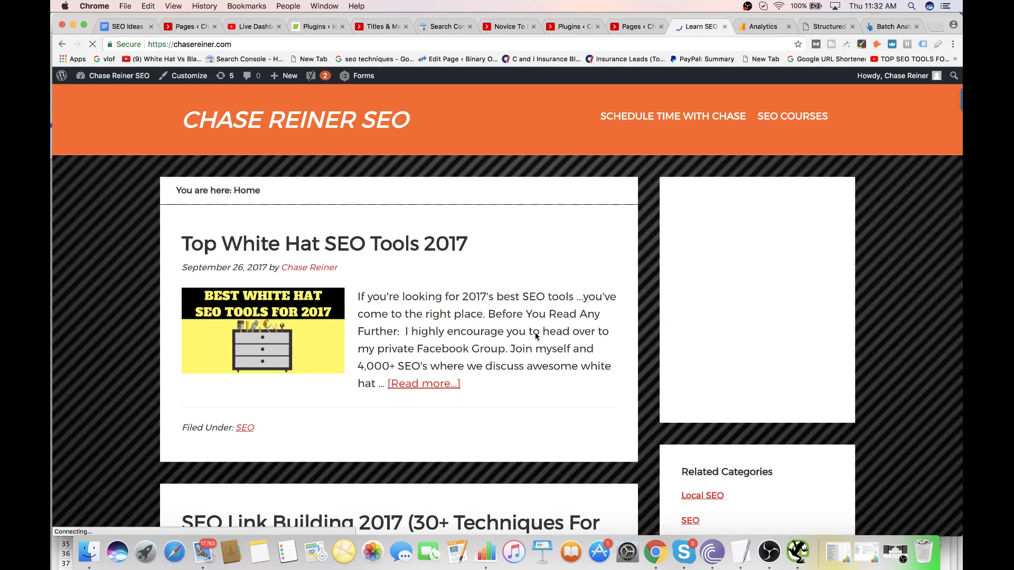
mouse_move(771, 126)
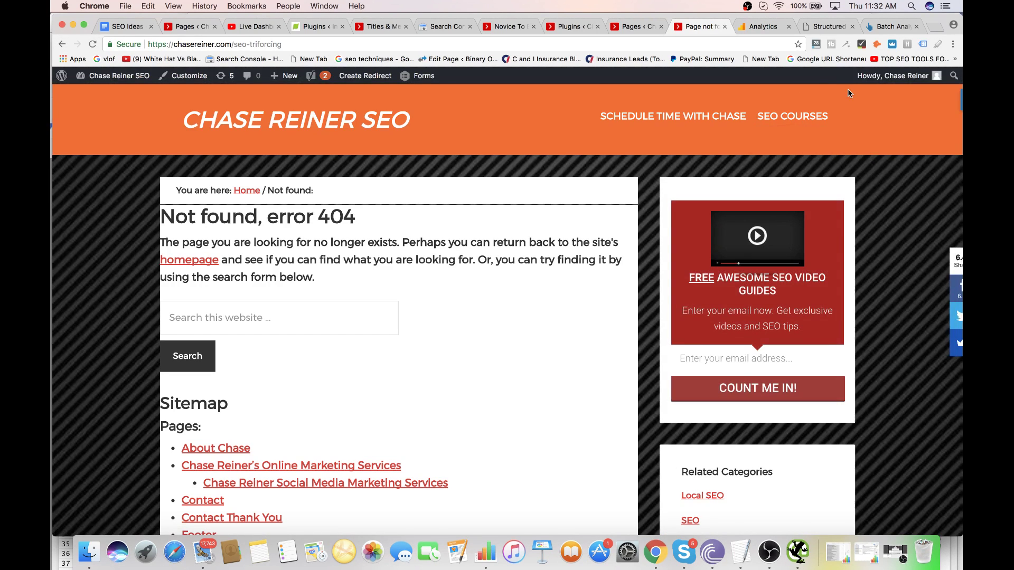
left_click(799, 141)
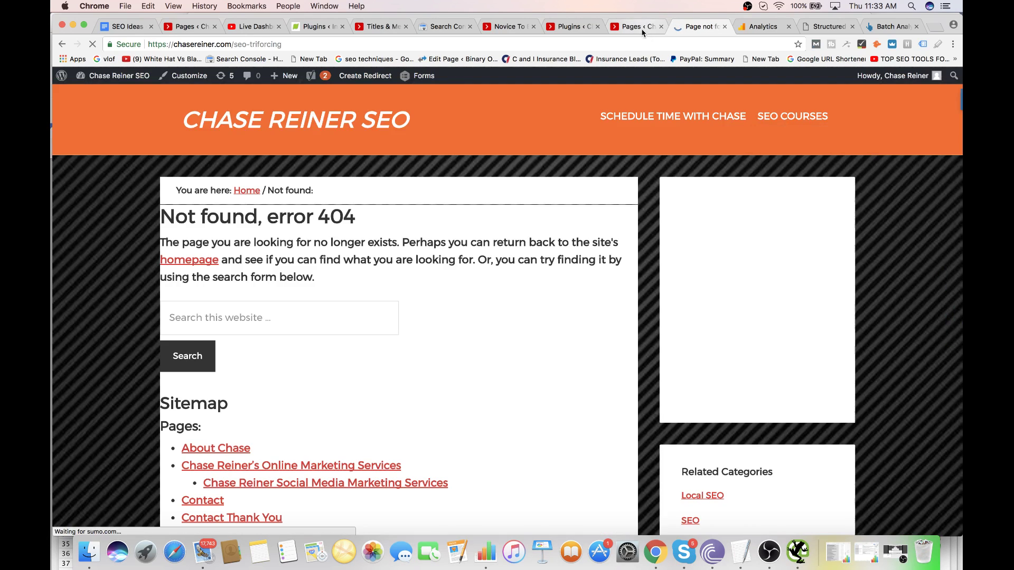
- Search the trashed WordPress pages for "seo triforcing" and for "triforcing"
left_click(631, 27)
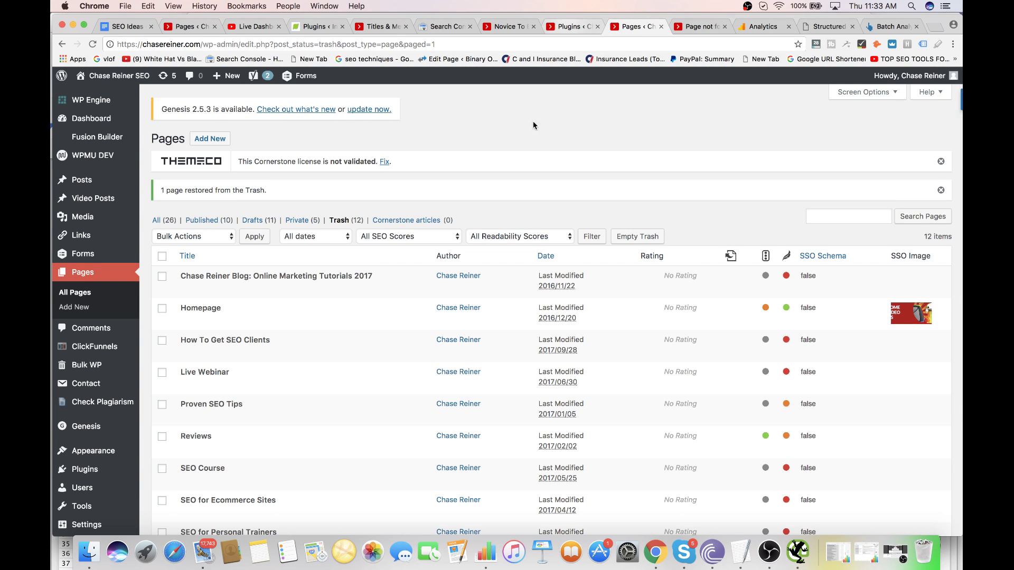
scroll(499, 226, "down", 2)
type("seo triforcing")
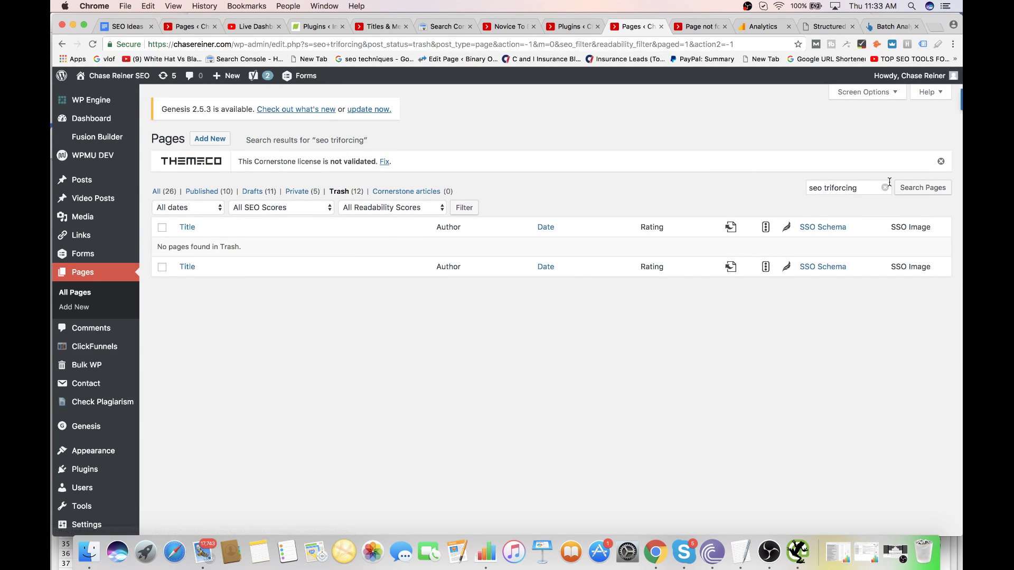
triple_click(865, 187)
type("s")
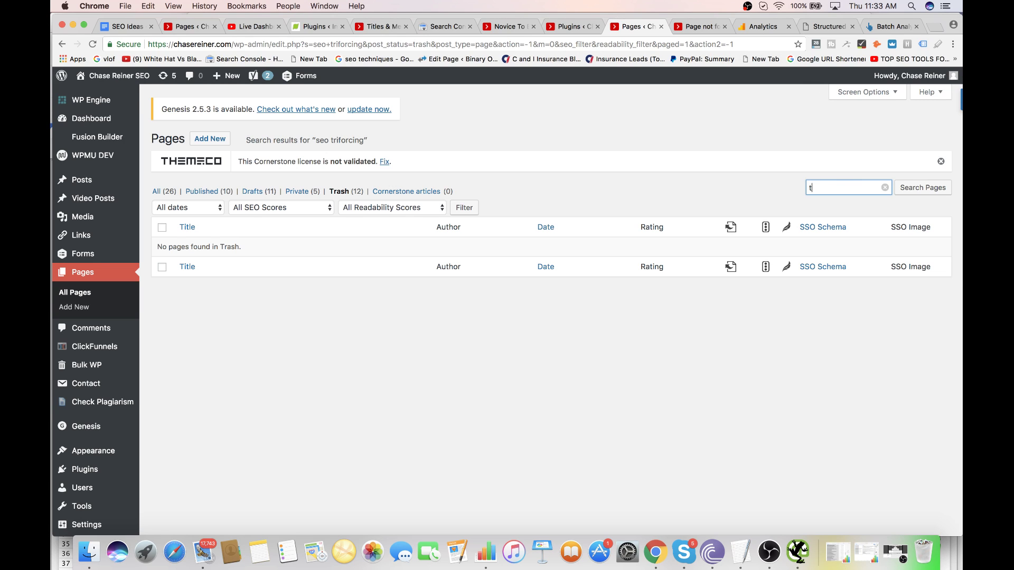
key("Return")
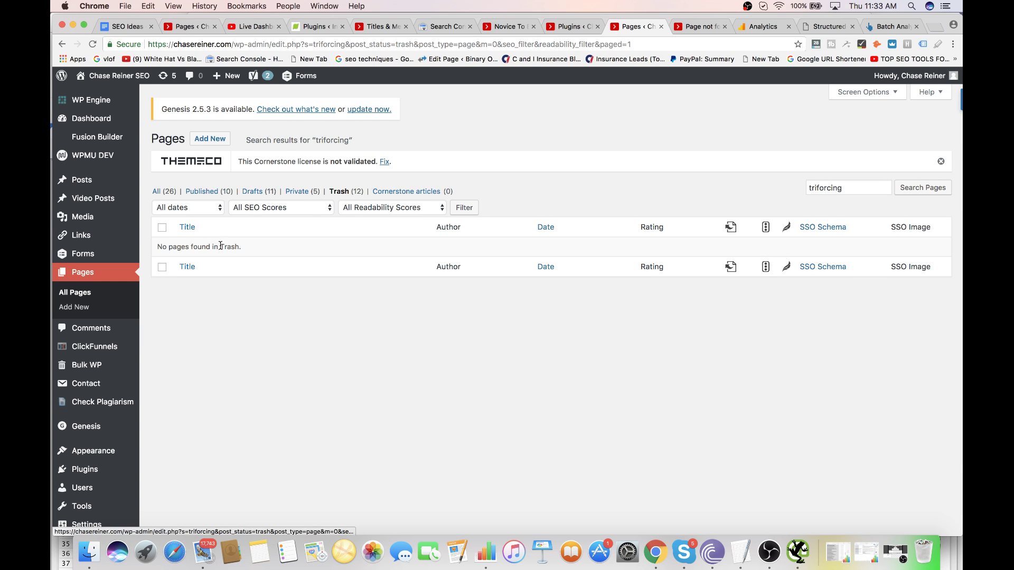
scroll(90, 333, "down", 2)
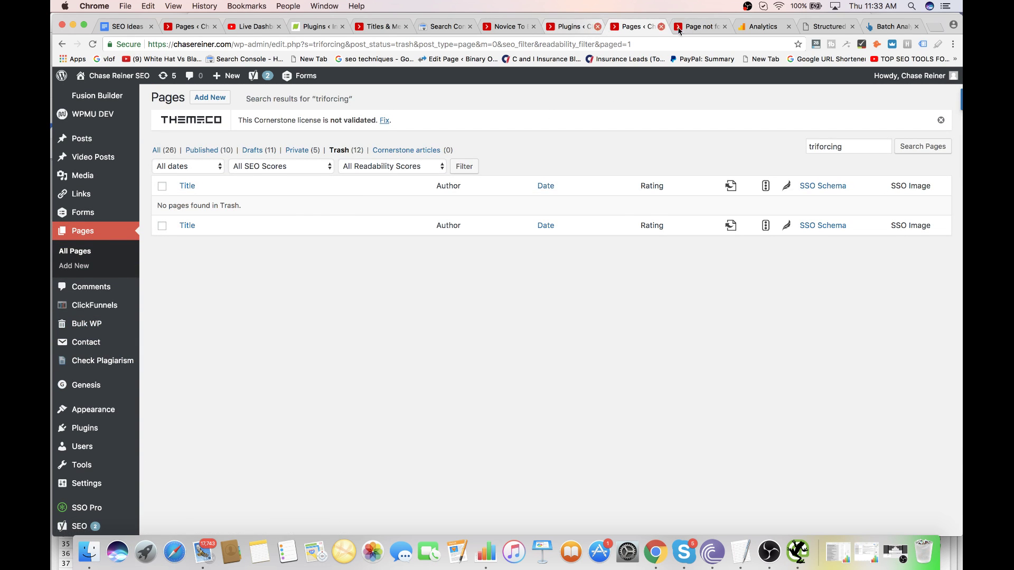
- Copy the missing seo-triforcing page's URL and start a new ClickFunnels page with the page type Regular Page
left_click(687, 28)
left_click(474, 47)
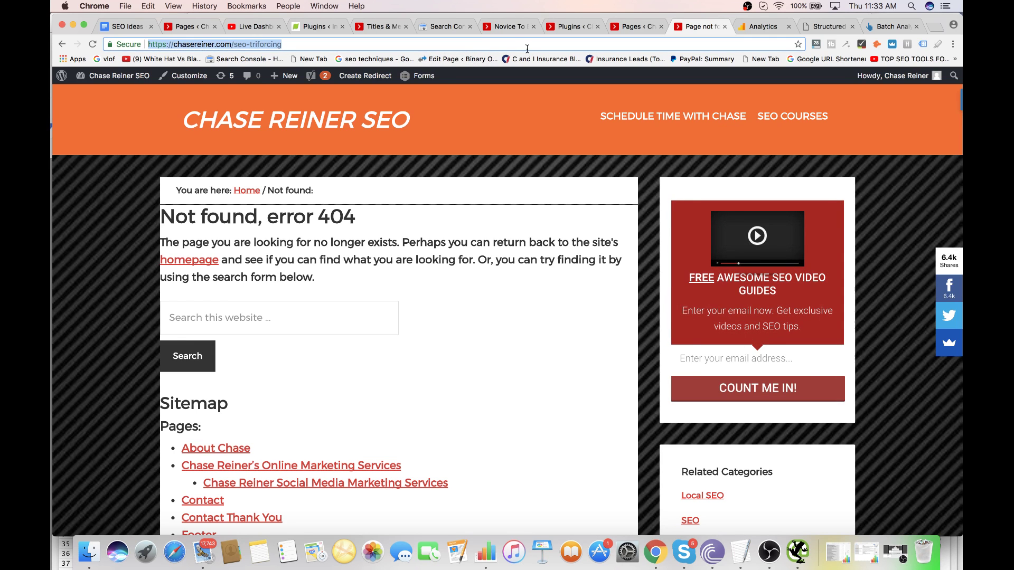
left_click(634, 26)
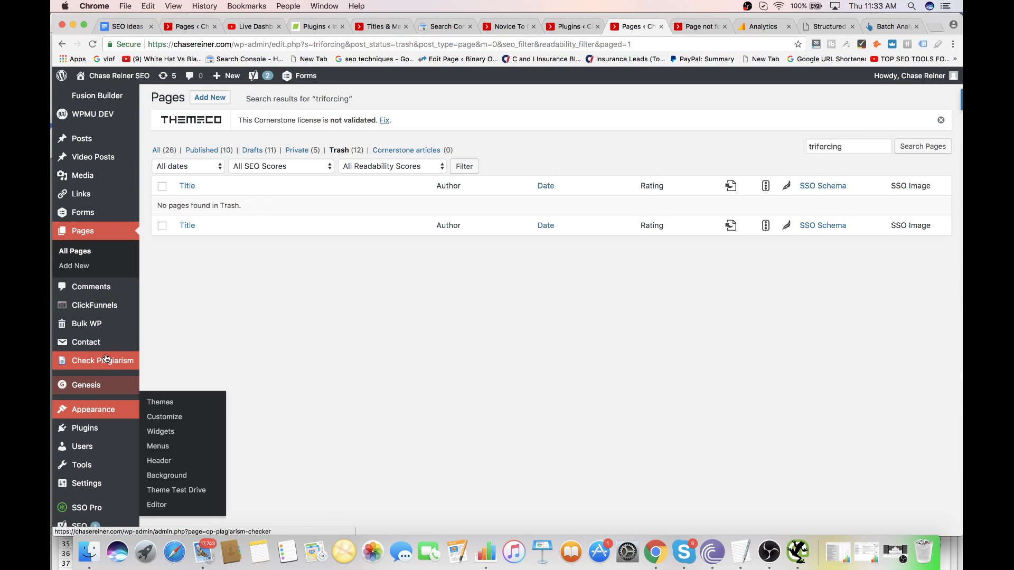
mouse_move(96, 315)
left_click(179, 309)
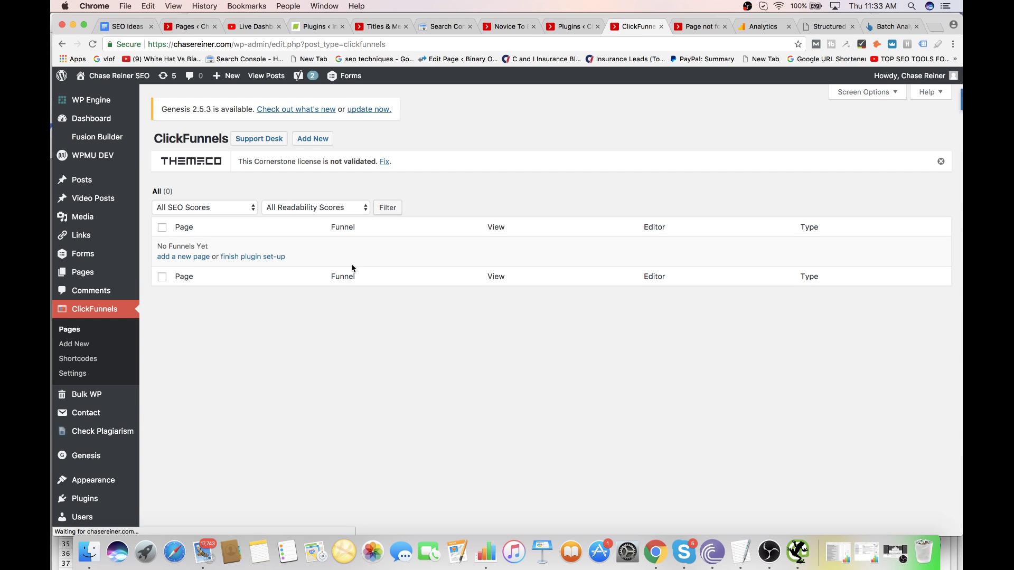
left_click(306, 138)
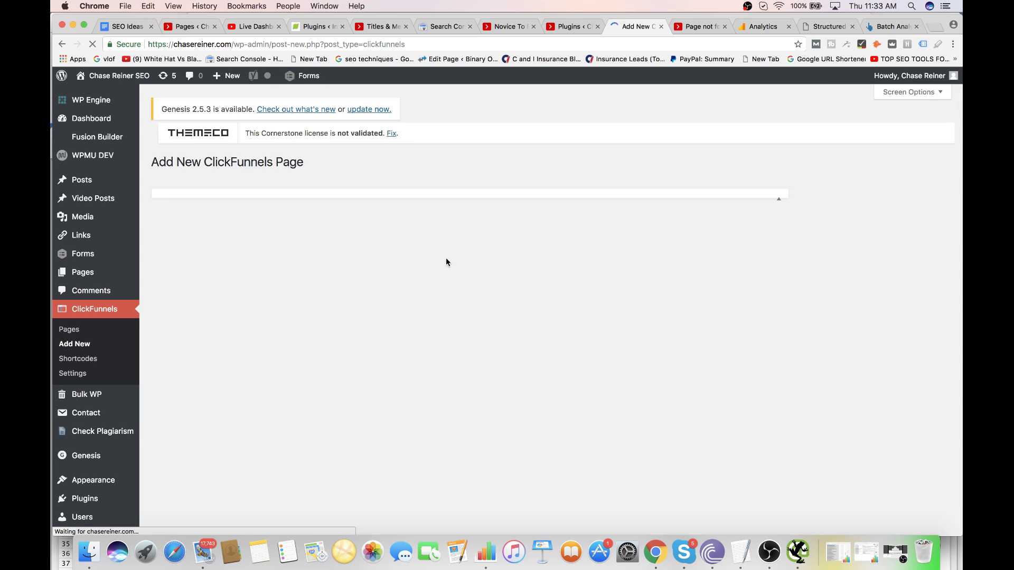
left_click(369, 310)
left_click(383, 306)
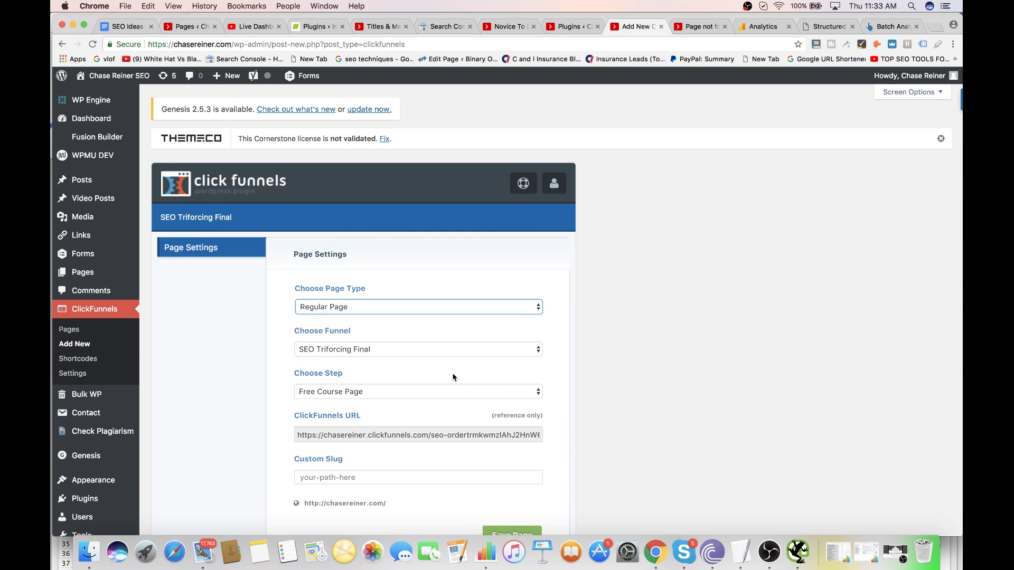
- Set the new ClickFunnels page's custom slug to seo-triforcing and save the page
scroll(439, 378, "down", 1)
left_click(378, 443)
type("https-chasereinercom-seo-triforcing")
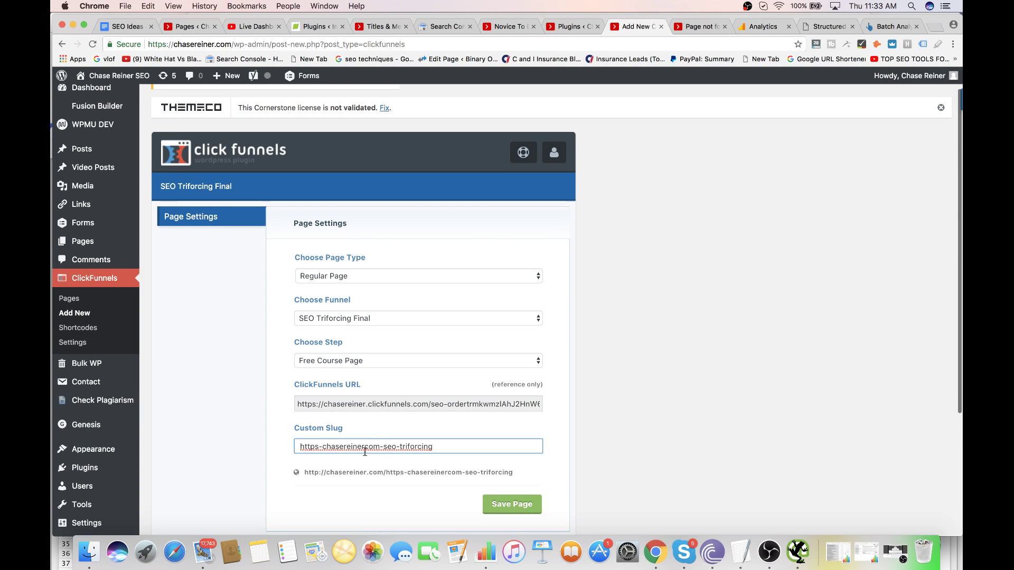
left_click_drag(385, 447, 211, 441)
key("BackSpace")
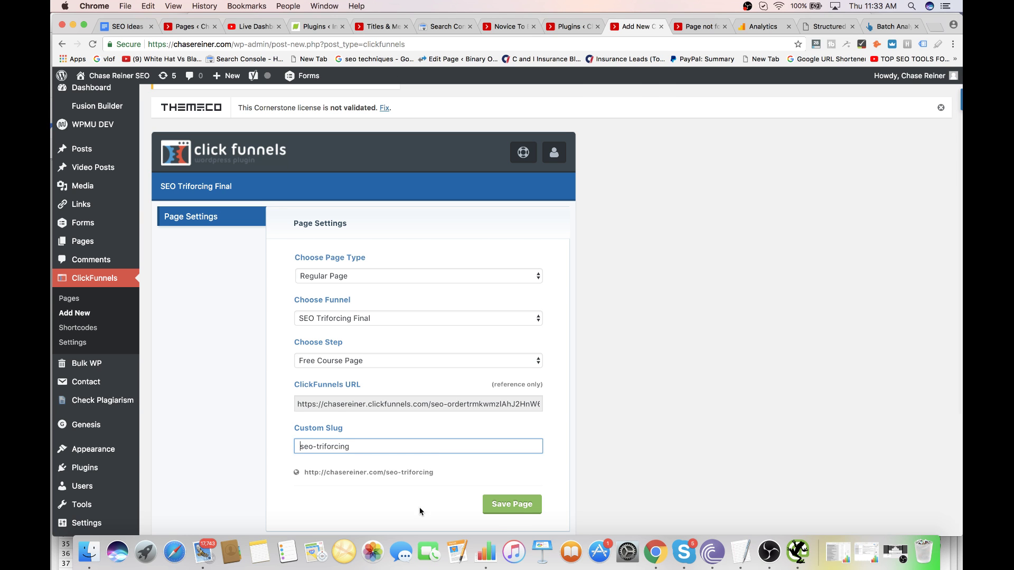
left_click(491, 508)
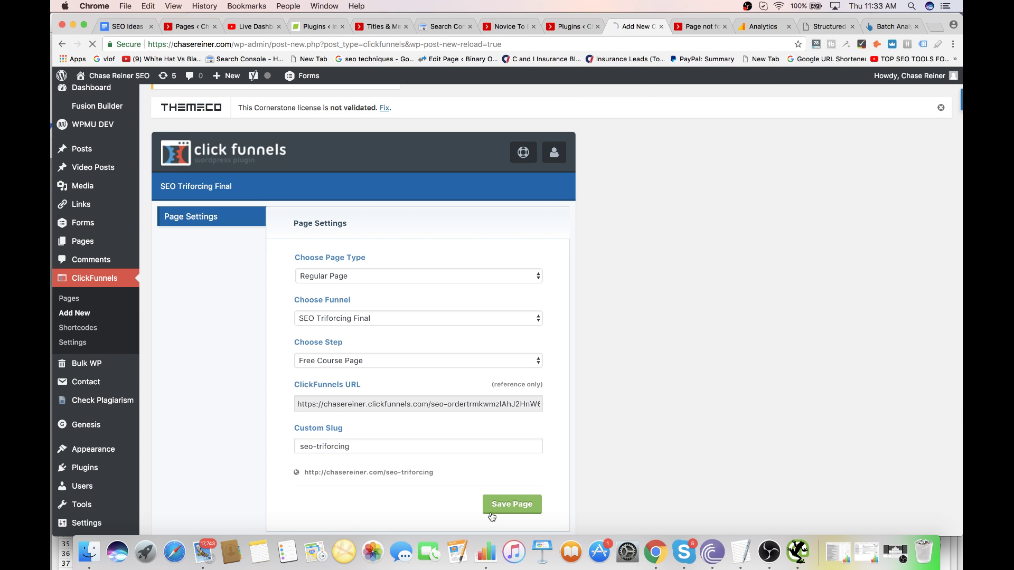
- Check the live seo-triforcing page, and copy the slug how-to-get-seo-clients from the removed course page's URL
left_click(710, 30)
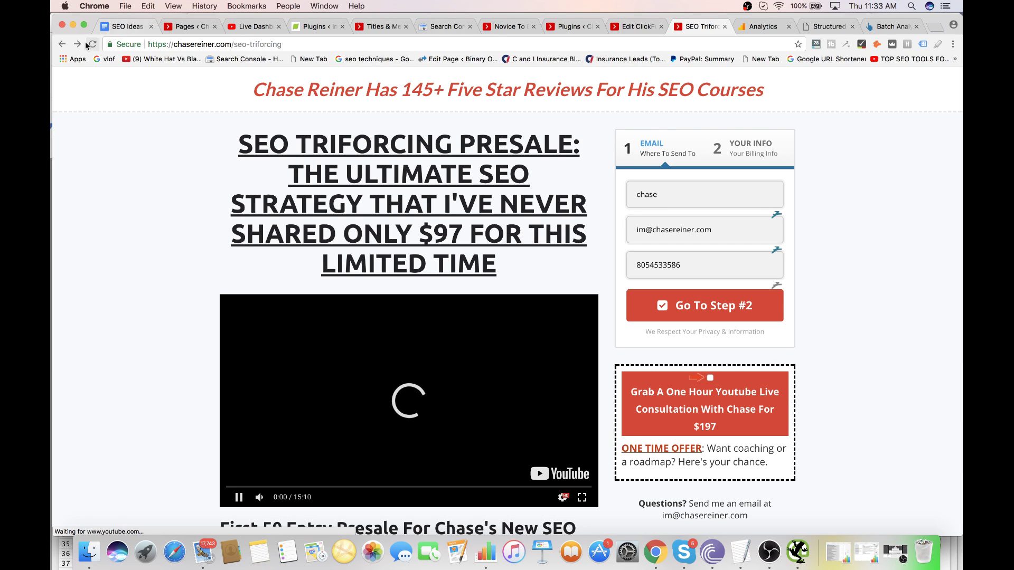
left_click(64, 43)
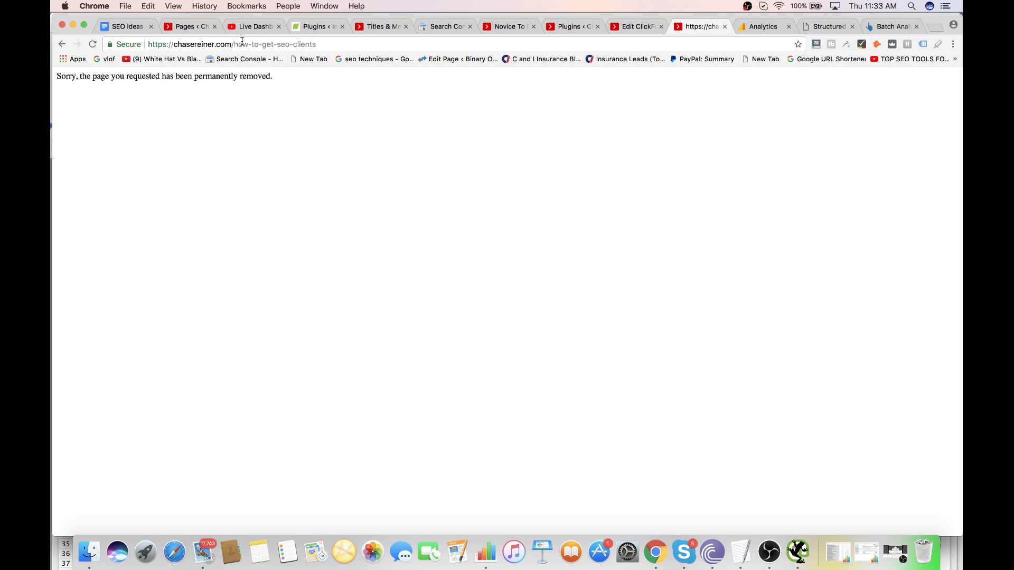
left_click_drag(233, 44, 619, 3)
key("super+c")
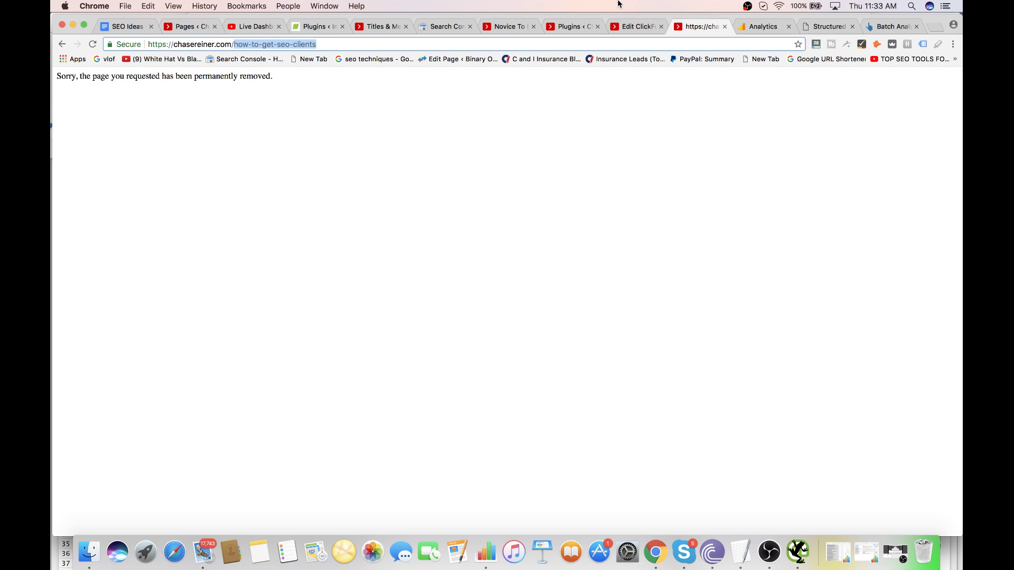
- Add another ClickFunnels page with the custom slug how-to-get-seo-clients and save it
left_click(634, 26)
scroll(297, 304, "down", 5)
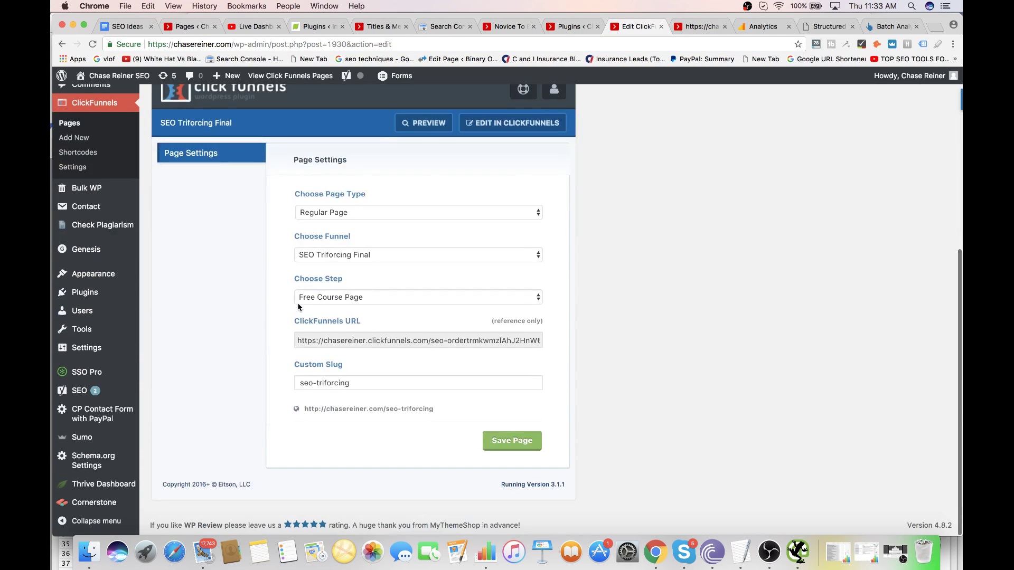
scroll(311, 224, "up", 4)
left_click(65, 349)
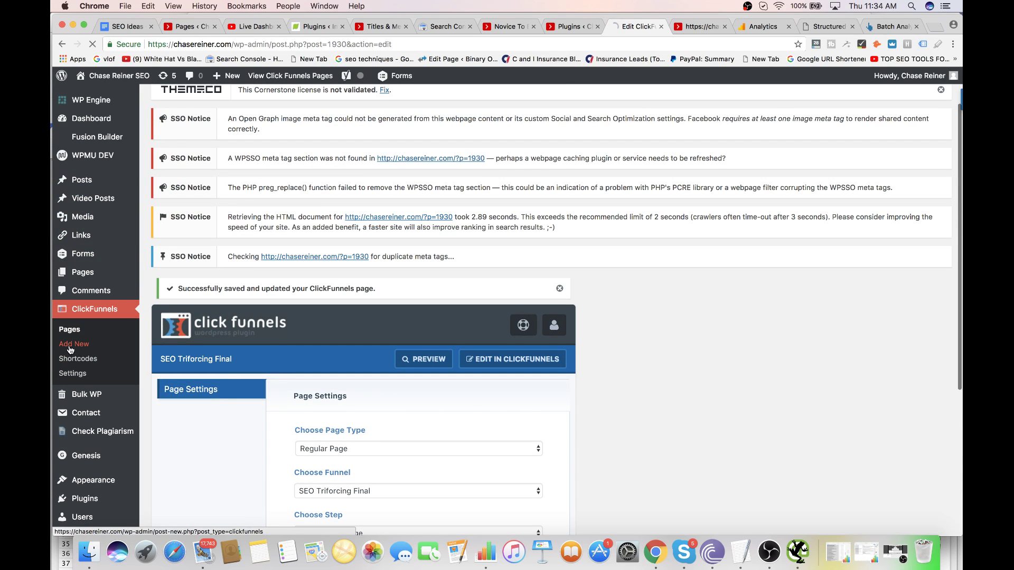
scroll(517, 344, "down", 5)
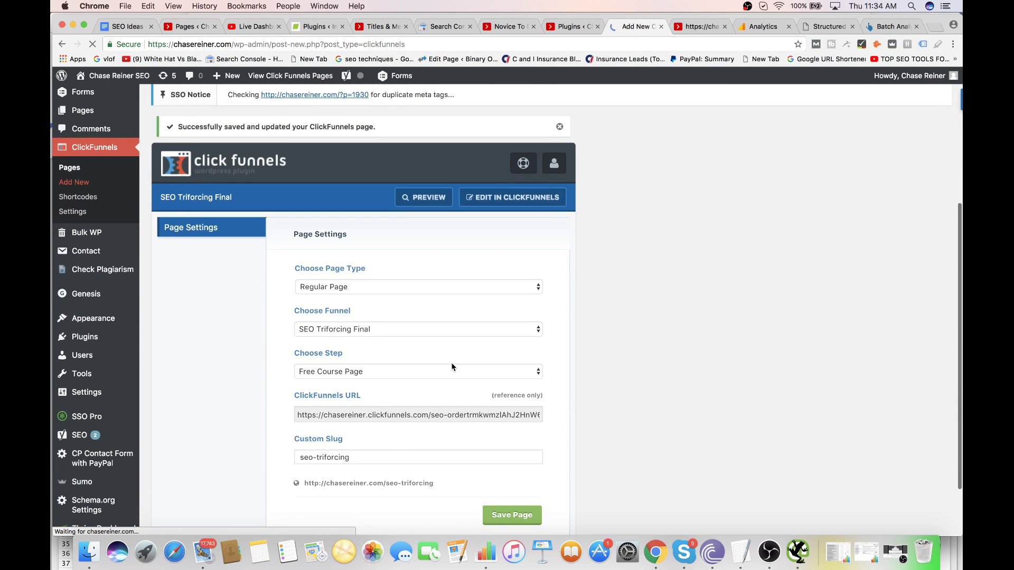
scroll(451, 367, "down", 1)
left_click(396, 446)
key("super+v")
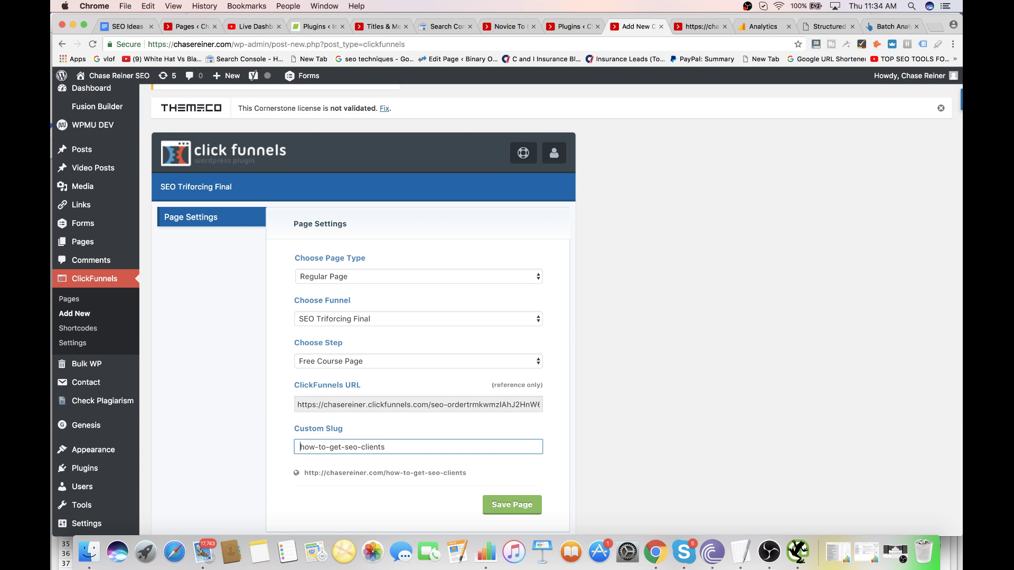
left_click(514, 506)
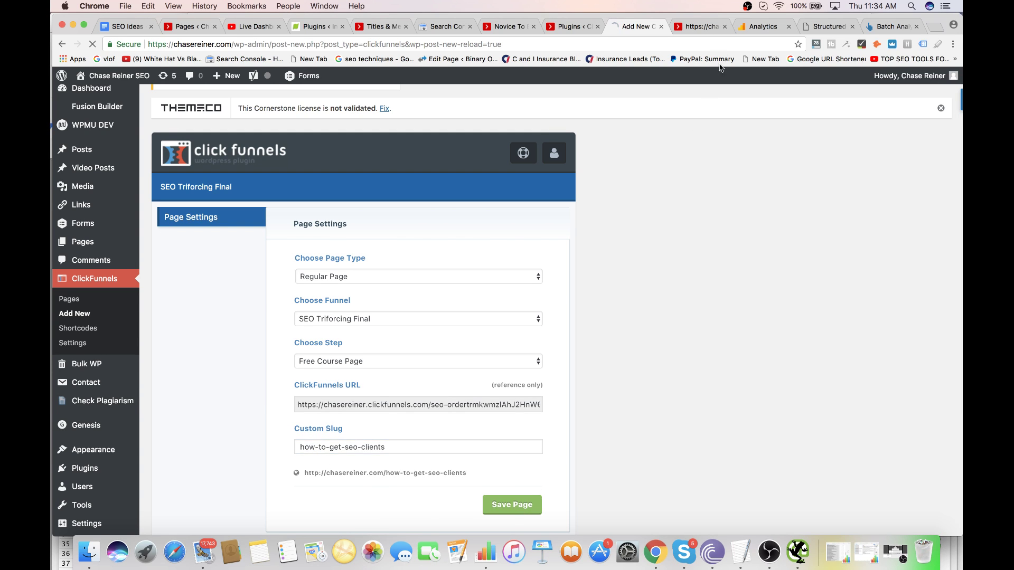
- Load the live how-to-get-seo-clients page to check it and return to its ClickFunnels page settings
left_click(705, 29)
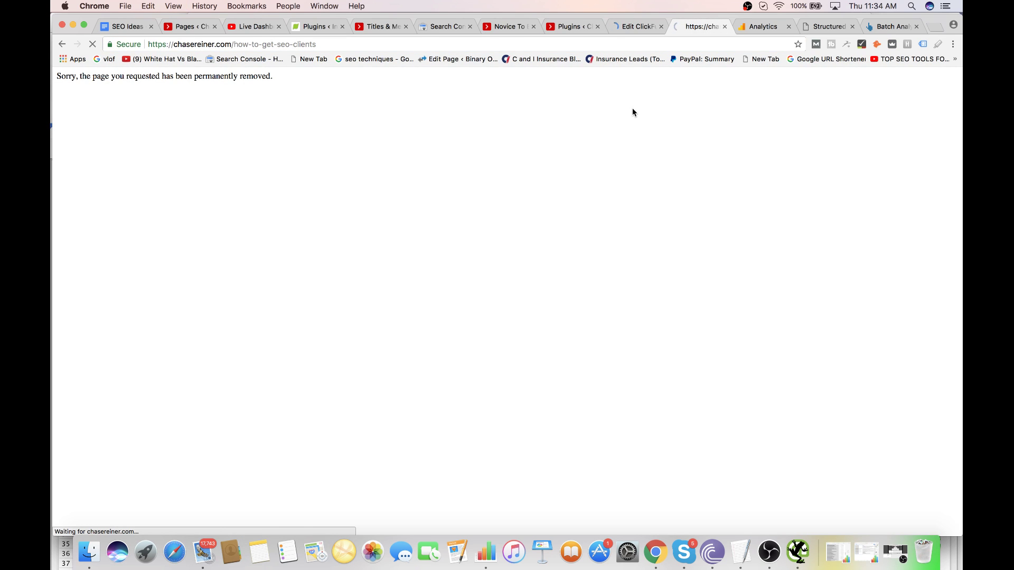
left_click(650, 28)
scroll(476, 296, "down", 3)
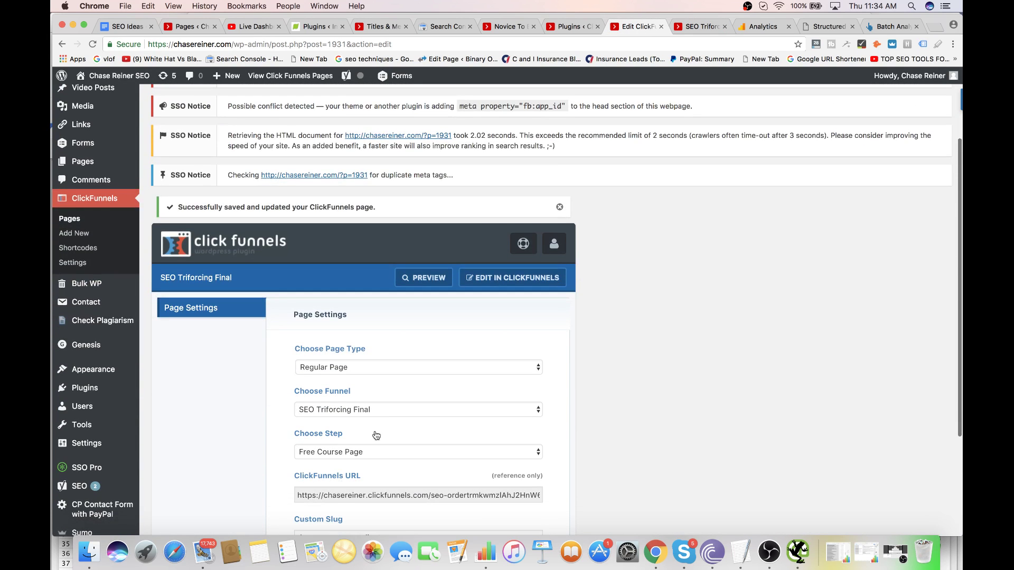
- Set the ClickFunnels page's funnel to "How To Get SEO Clients (Final)" and save the page
left_click(381, 413)
scroll(383, 427, "down", 2)
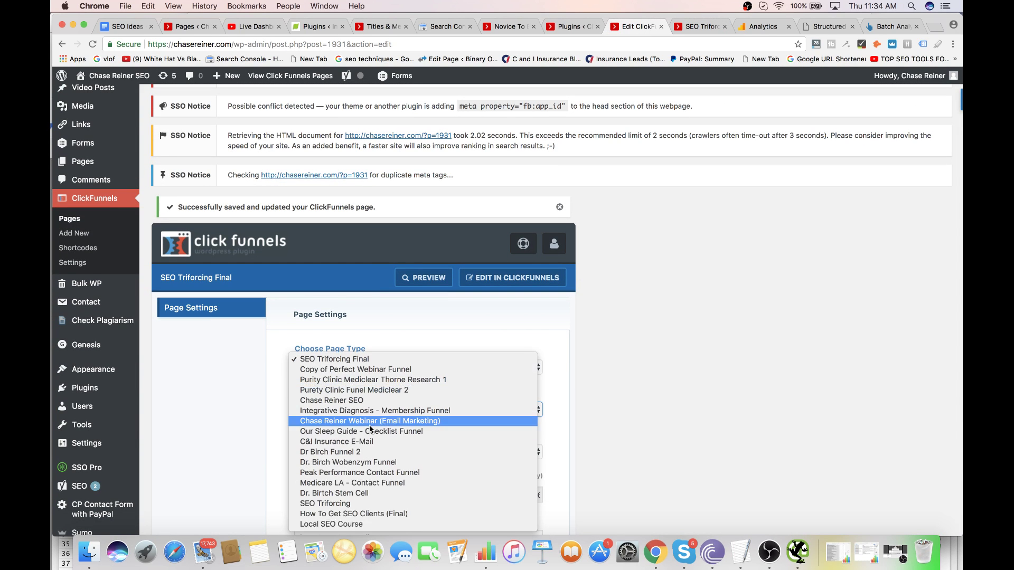
left_click(388, 514)
scroll(673, 397, "down", 2)
scroll(673, 398, "down", 3)
left_click(529, 442)
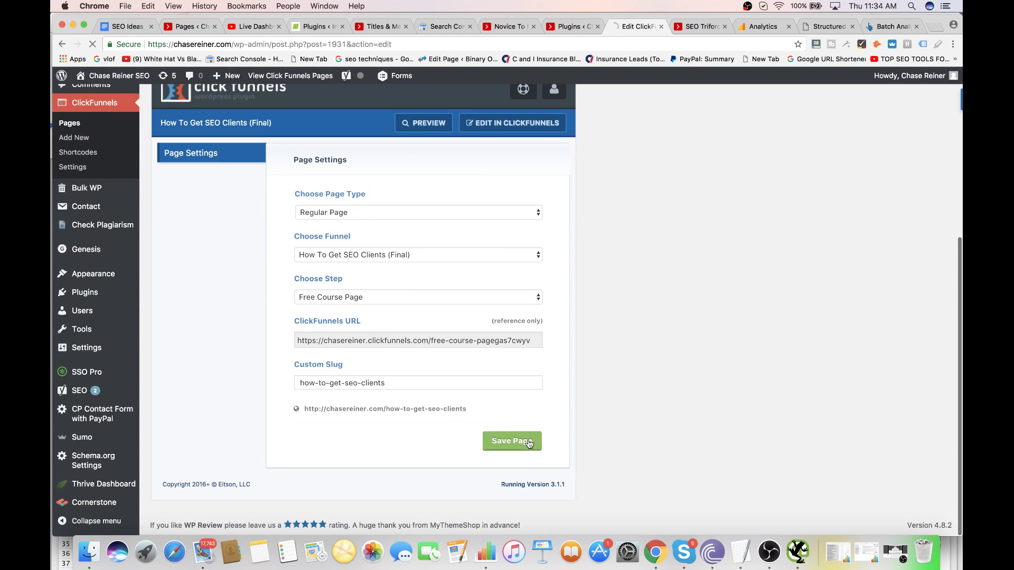
- Check the live how-to-get-seo-clients page and close it, and view the YouTube live dashboard's chat
left_click(708, 28)
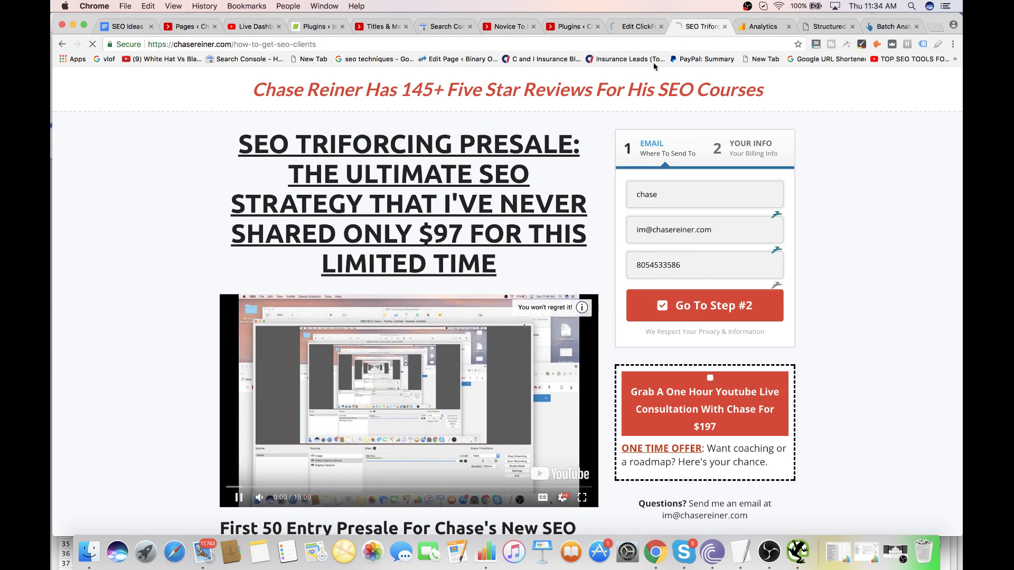
left_click(725, 27)
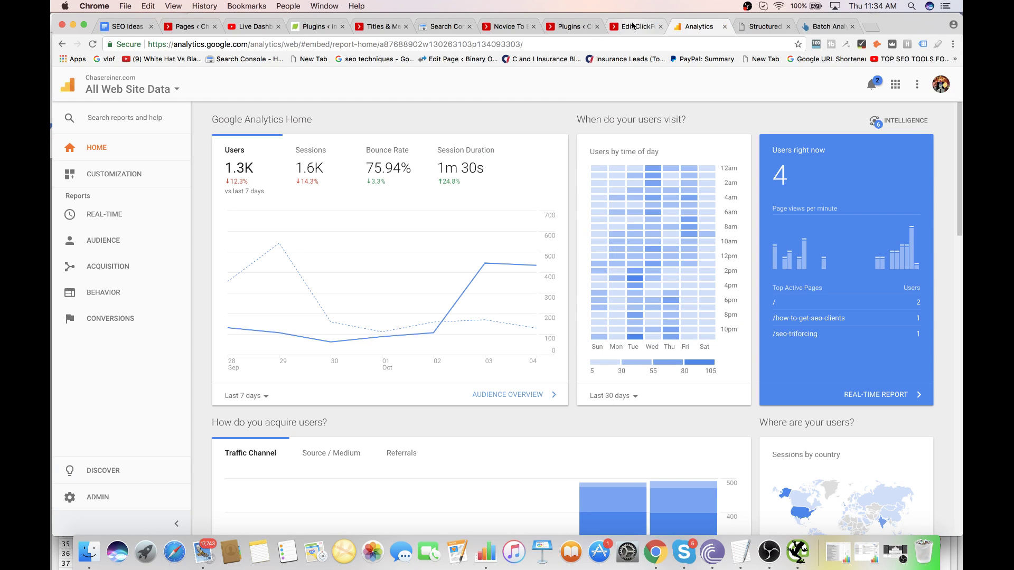
left_click(633, 25)
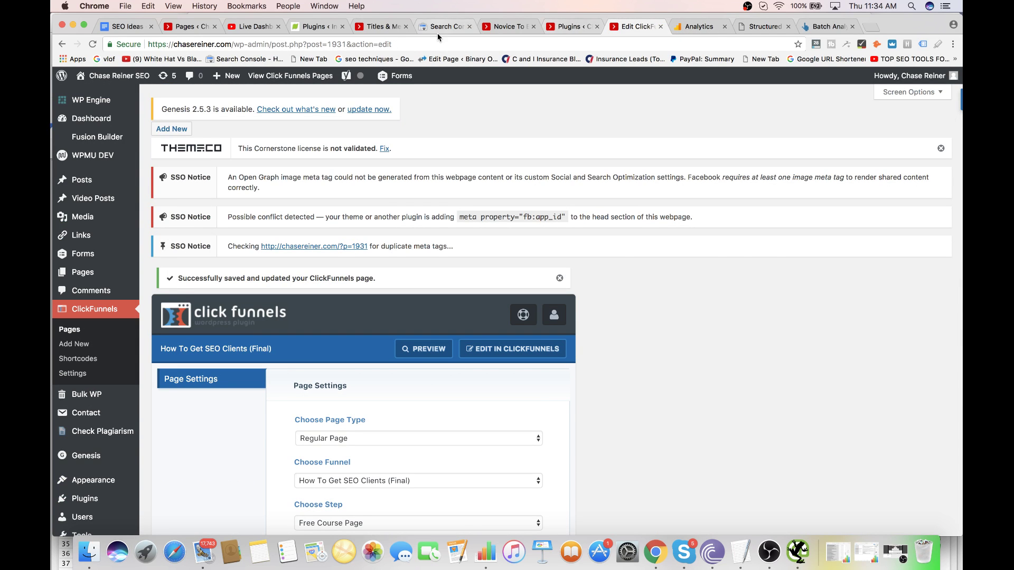
left_click(270, 30)
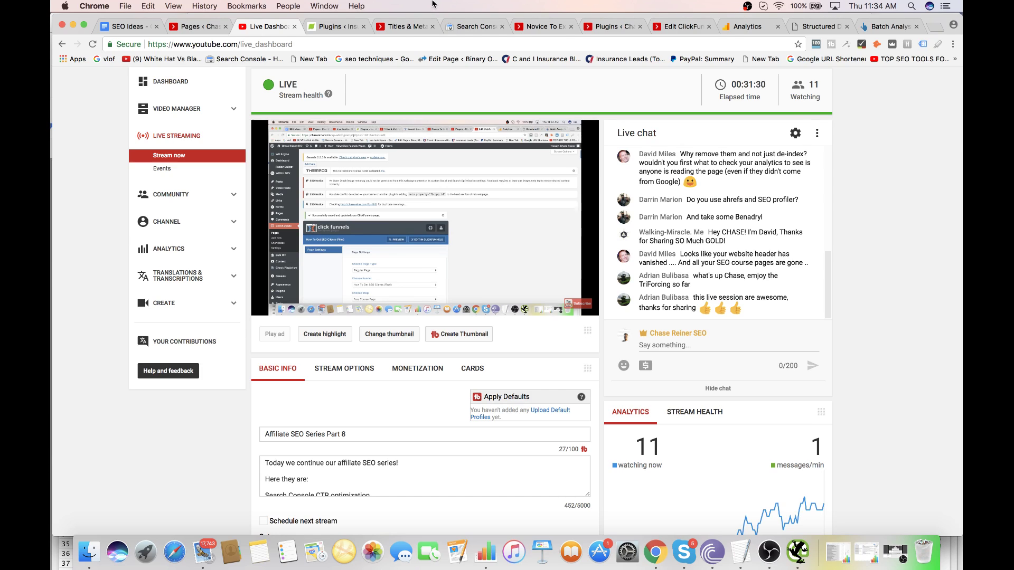
- Open the SSO Pro Essential Settings on the Insurantly site and dismiss the "category" page search
left_click(318, 24)
scroll(339, 297, "down", 10)
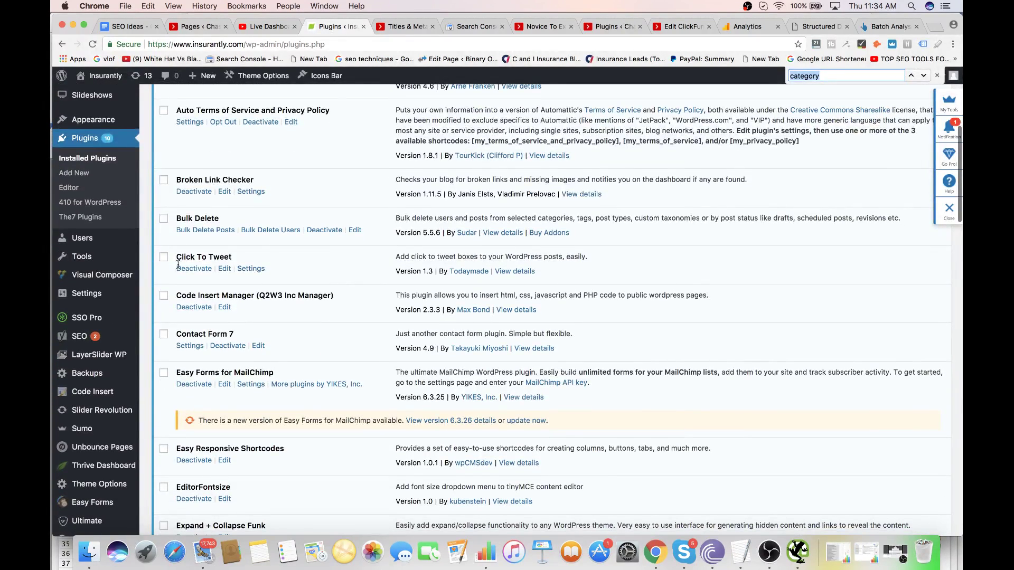
left_click(191, 320)
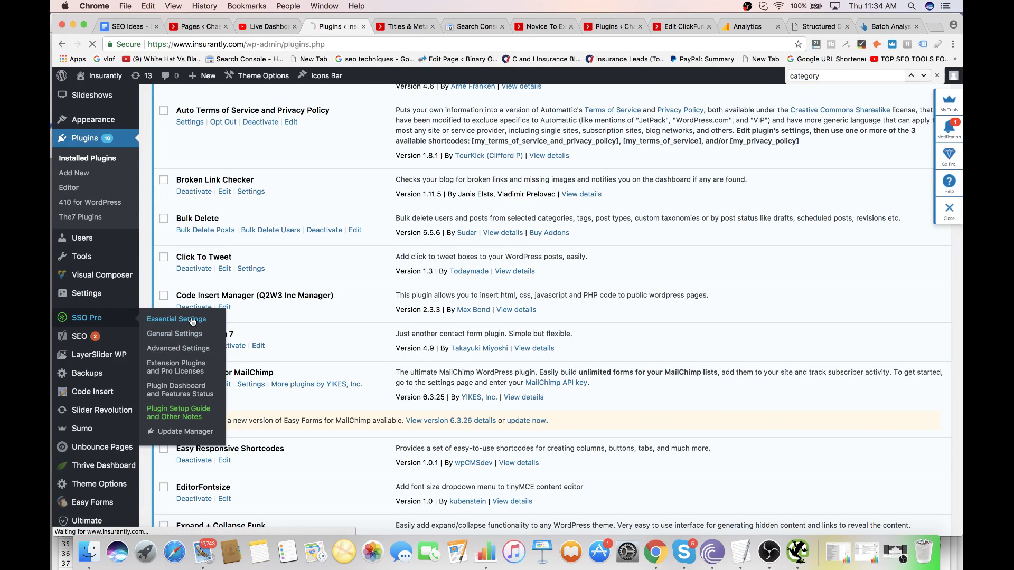
left_click(938, 76)
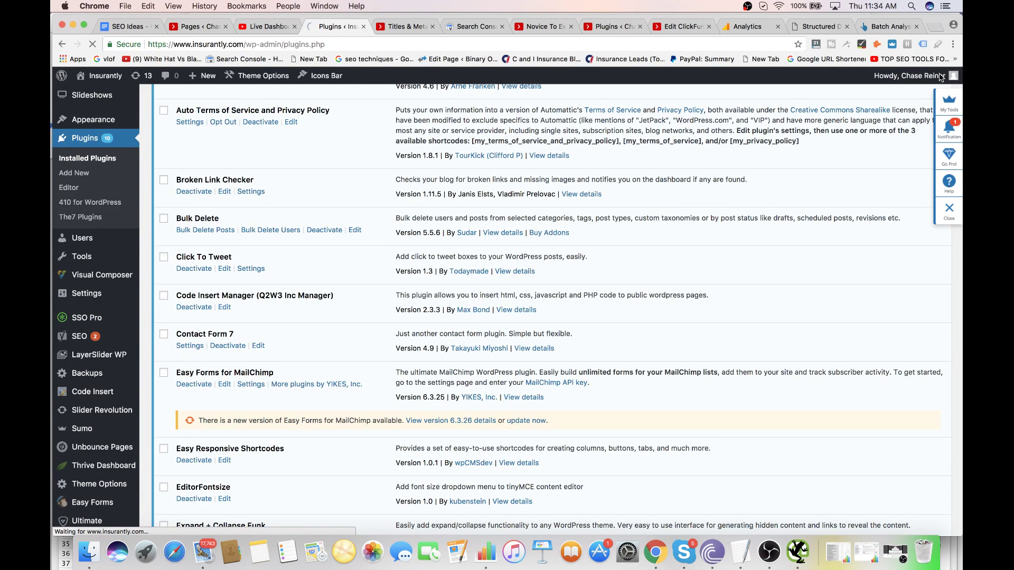
left_click(396, 28)
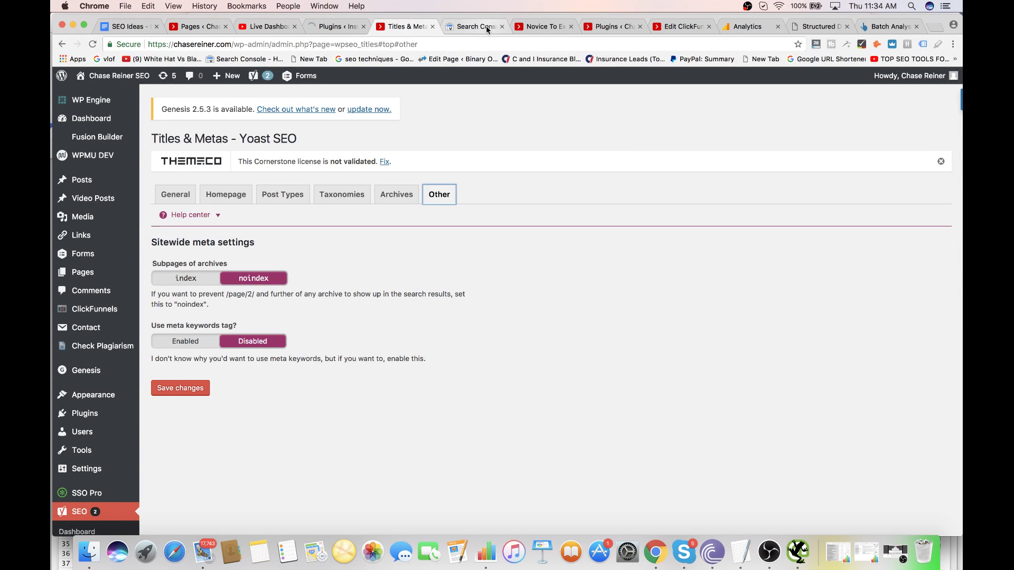
left_click(444, 26)
left_click(407, 27)
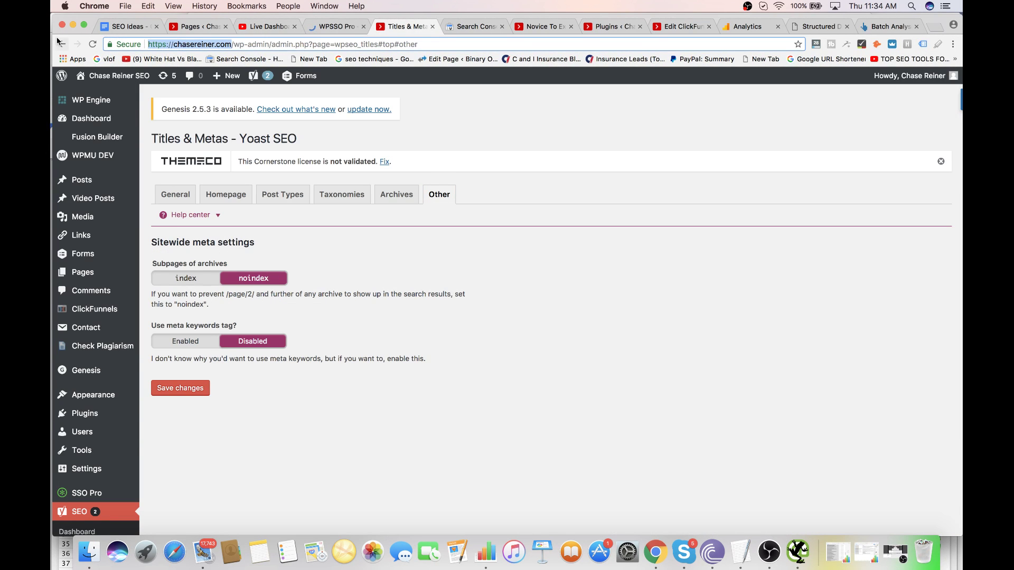
left_click(819, 27)
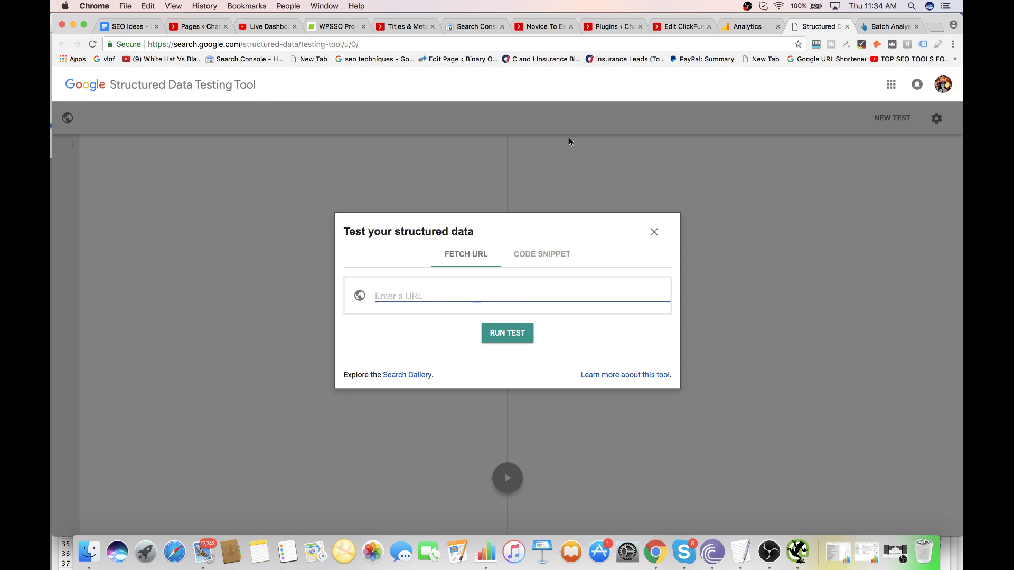
type("https://chasereiner.com")
left_click(519, 334)
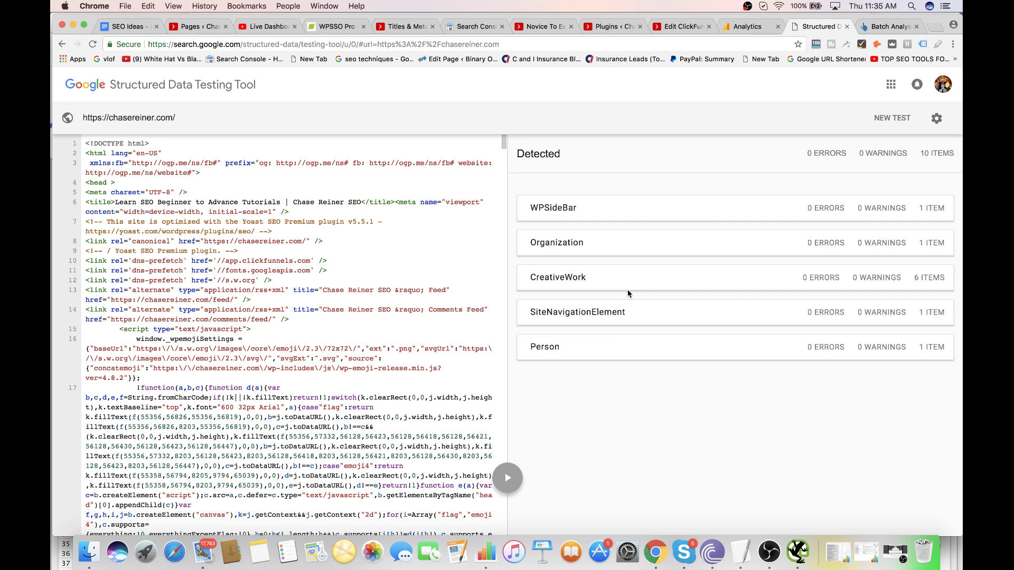
- Examine the detected structured data, opening the CreativeWork, Person, Organization and WPSideBar items and returning to the overview
left_click(602, 282)
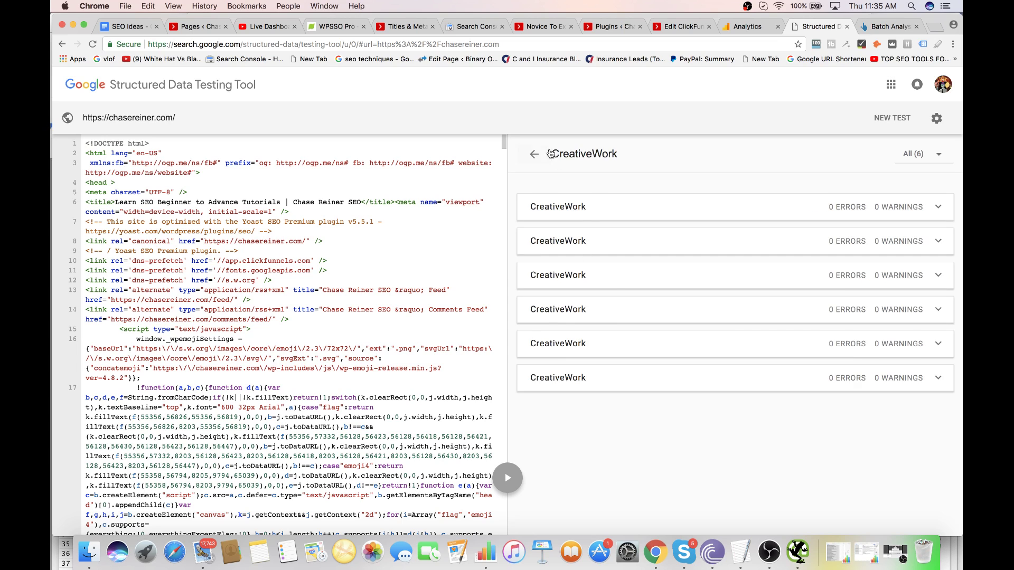
left_click(575, 221)
left_click(538, 155)
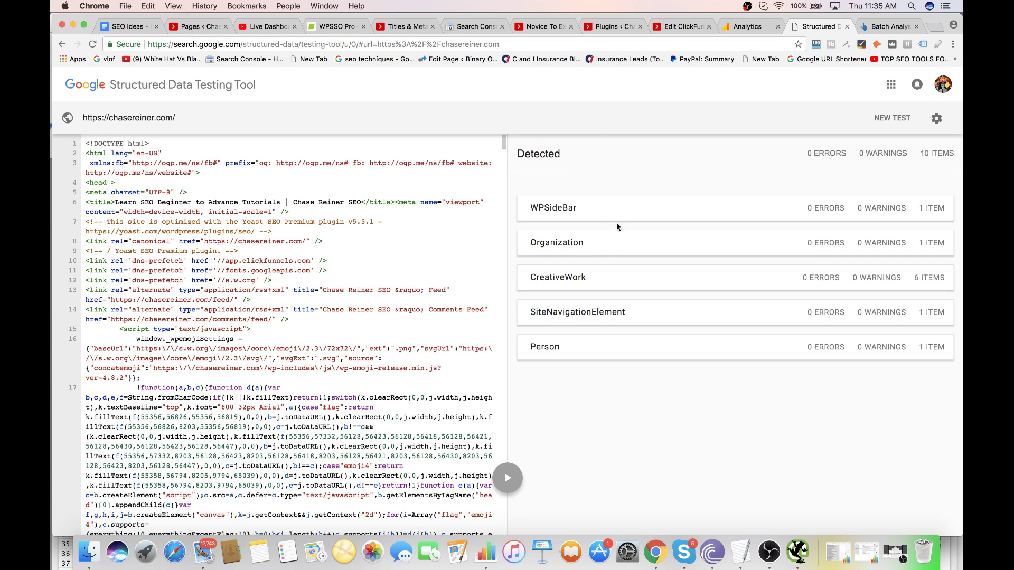
left_click(596, 343)
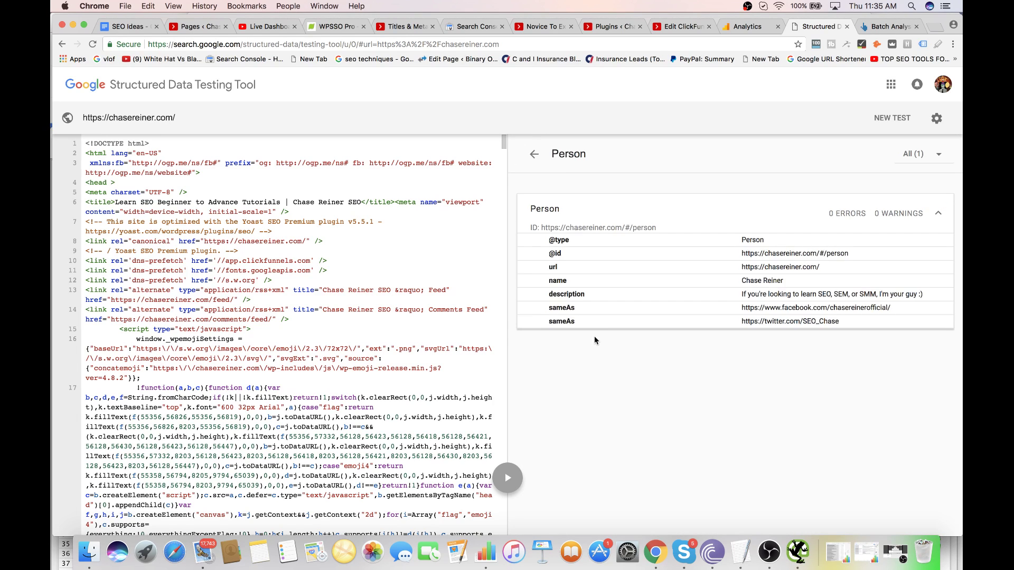
left_click(539, 152)
left_click(557, 243)
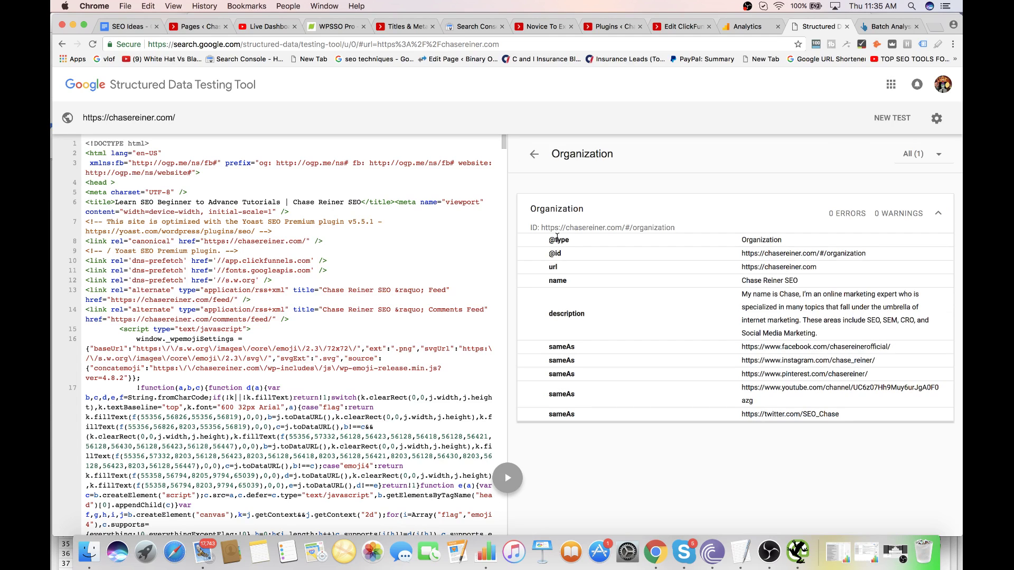
left_click(535, 151)
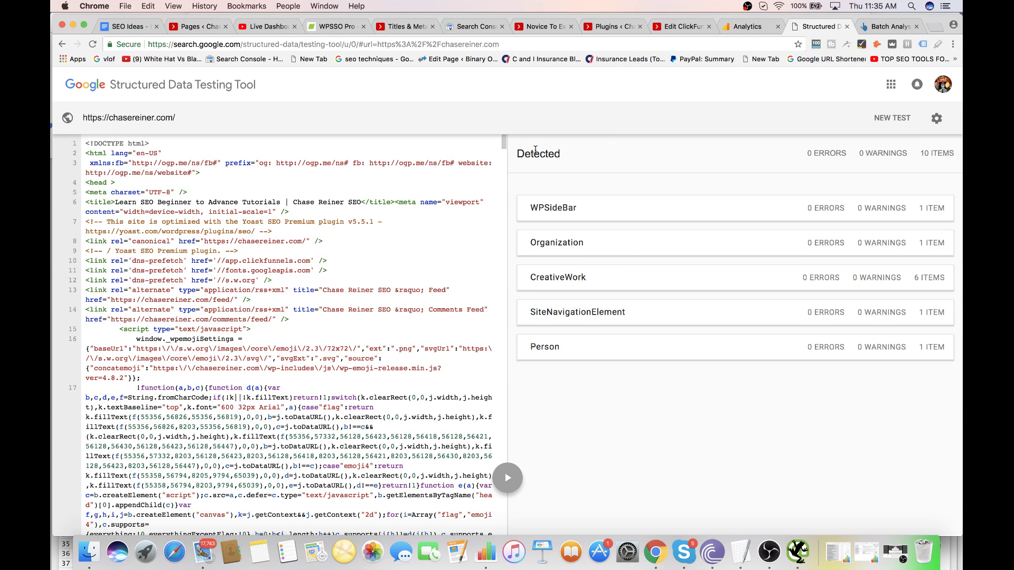
left_click(623, 208)
left_click(536, 151)
left_click(641, 342)
left_click(535, 153)
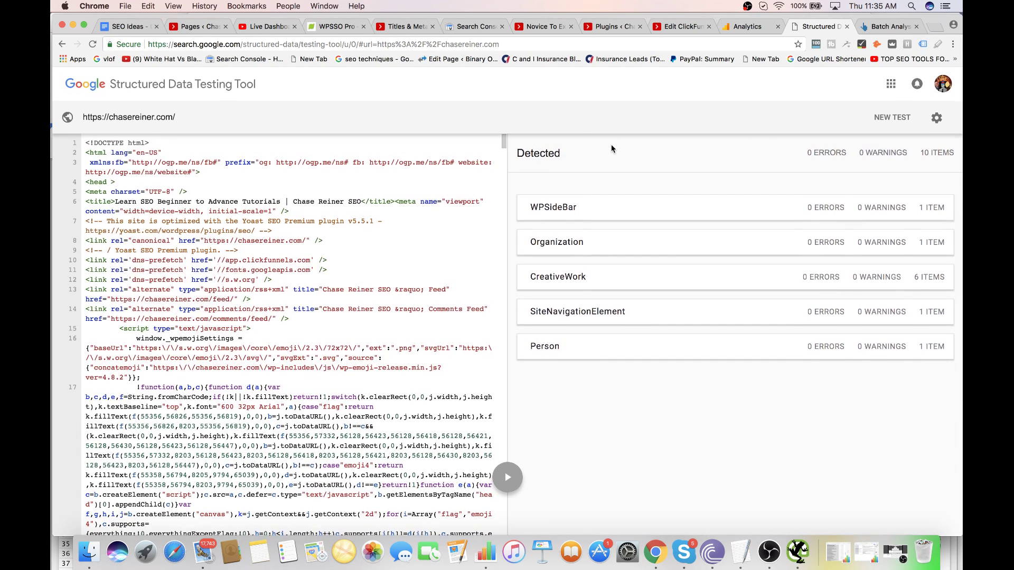
- Close the Structured Data Testing Tool and go back to the Yoast SEO Titles & Metas page
left_click(847, 26)
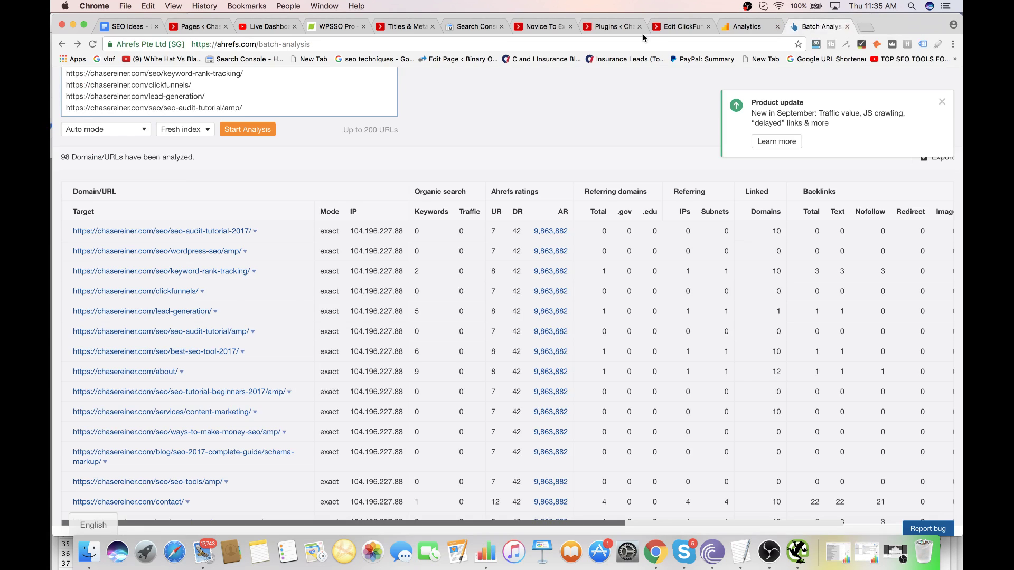
left_click(504, 28)
left_click(452, 29)
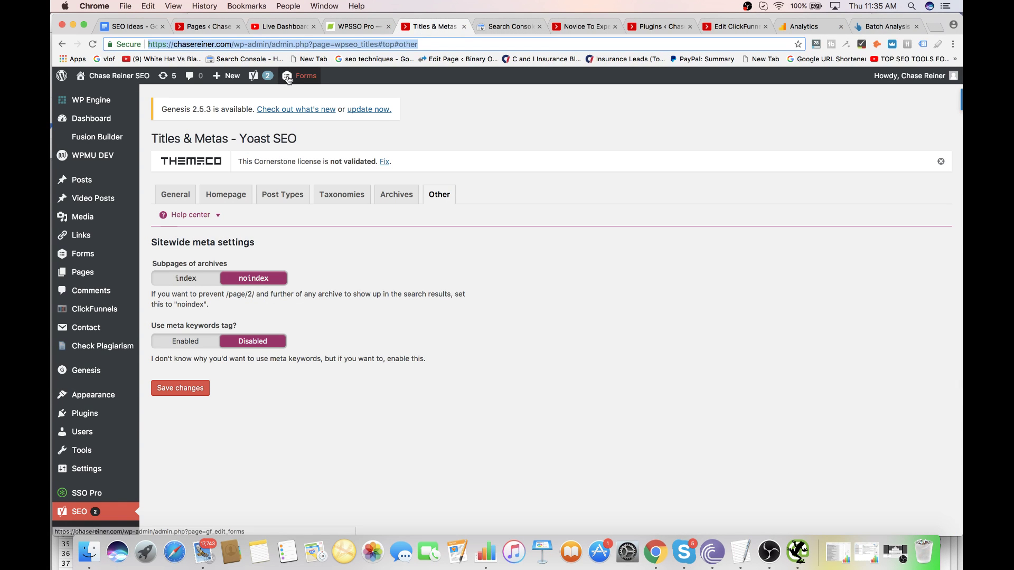
- Switch to Screaming Frog SEO Spider, dismiss its crawl limit notice, and return to Chrome
left_click(798, 552)
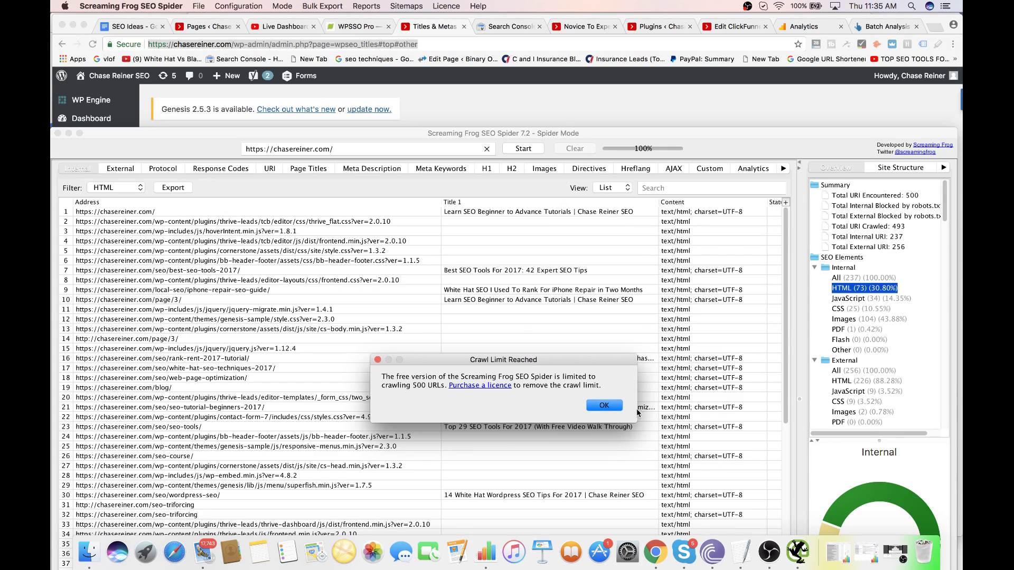
left_click(616, 410)
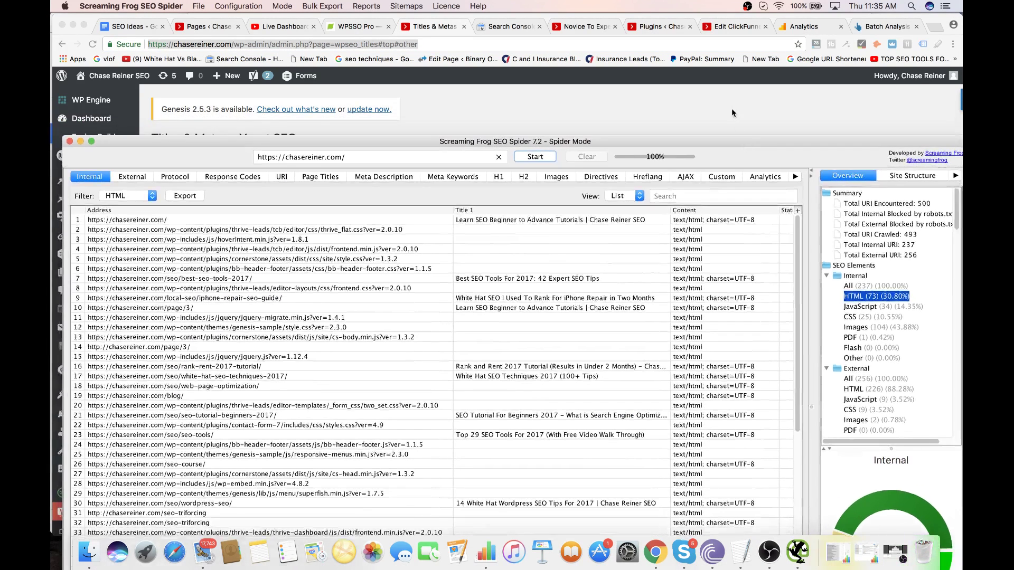
left_click(731, 108)
- Open the installed plugins list of the chasereiner.com site and activate WP Rocket
scroll(127, 228, "down", 5)
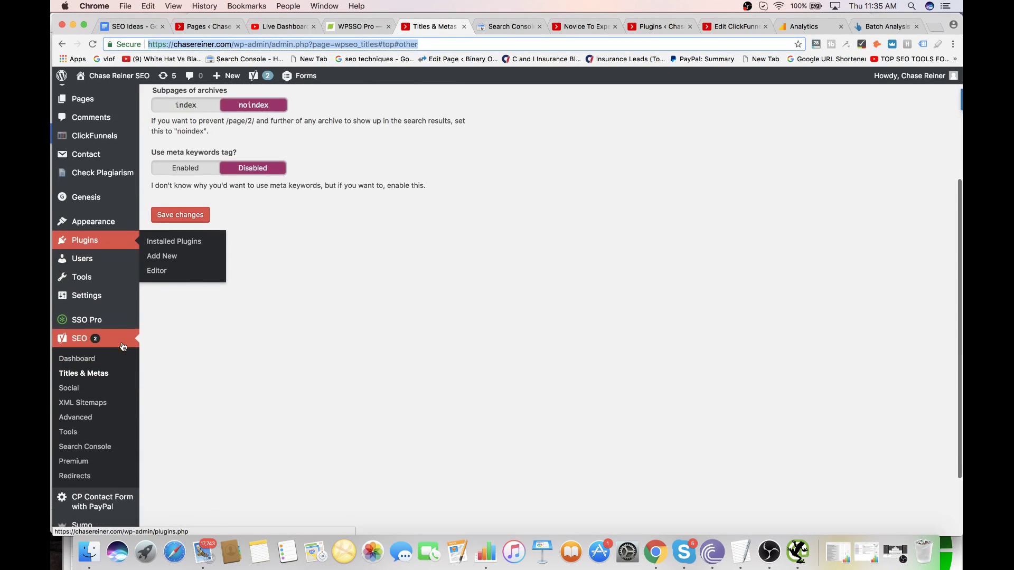
scroll(127, 224, "down", 2)
scroll(119, 370, "up", 3)
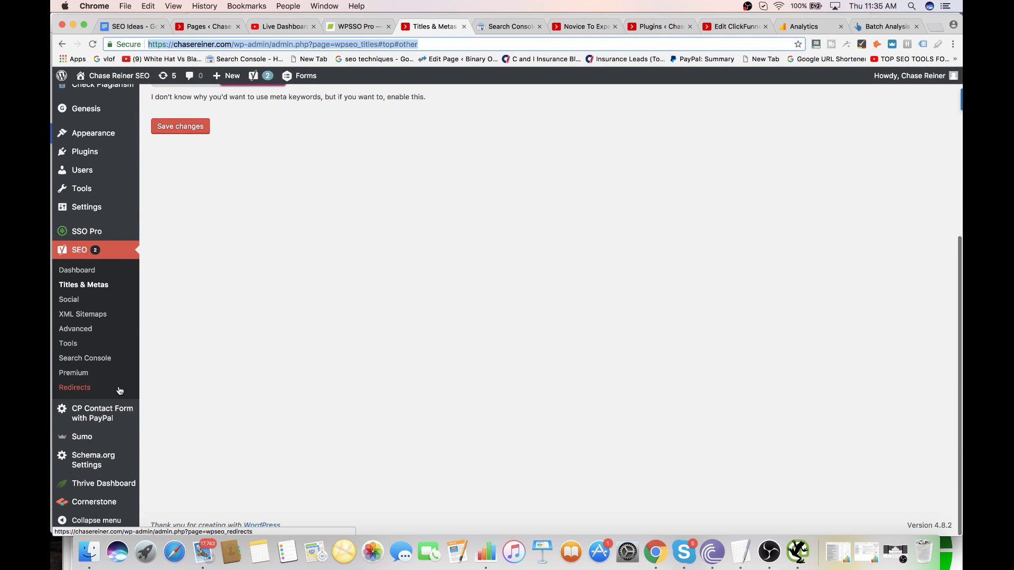
scroll(117, 370, "up", 3)
left_click(205, 260)
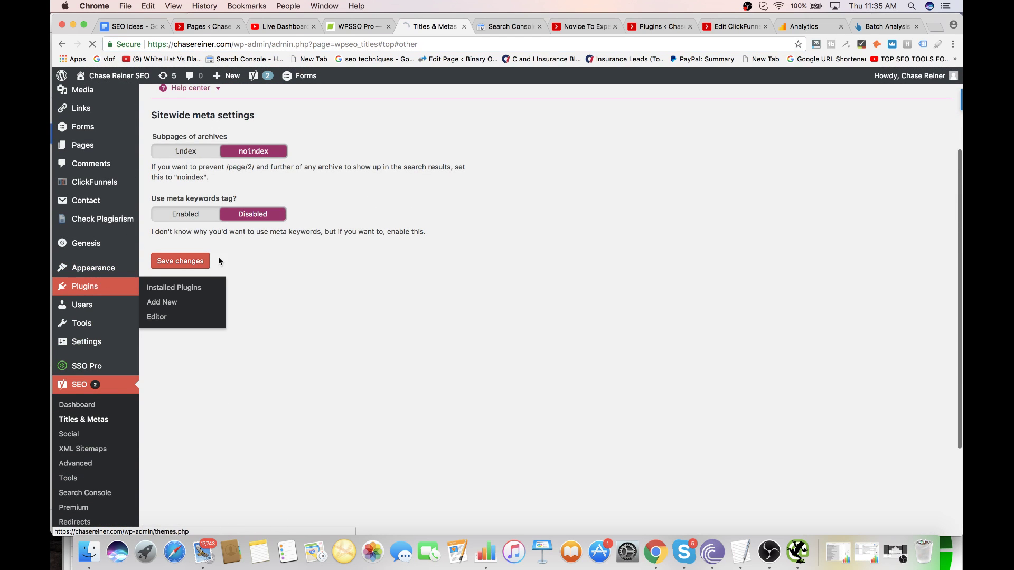
scroll(238, 306, "down", 20)
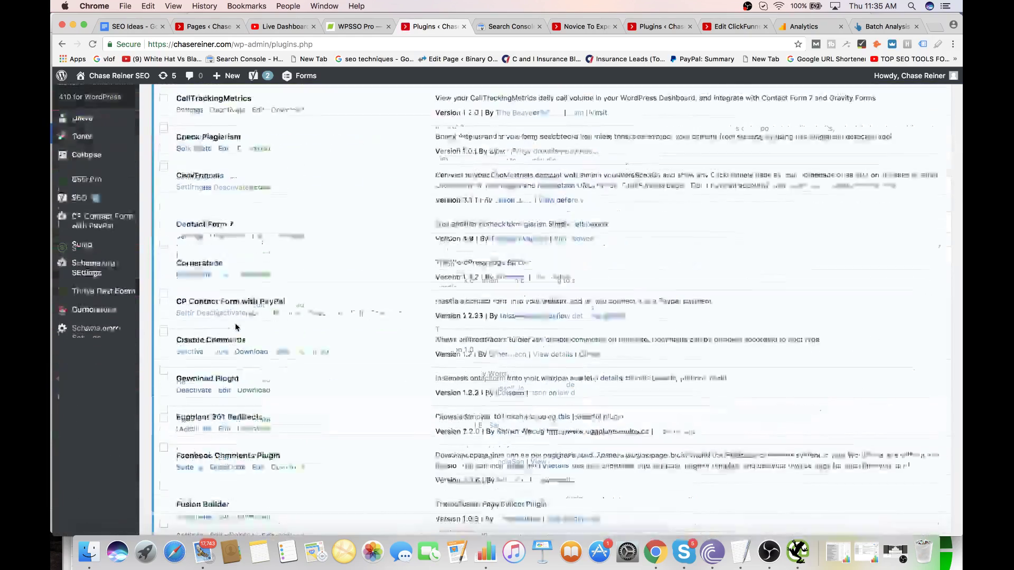
scroll(239, 303, "down", 3)
left_click(189, 230)
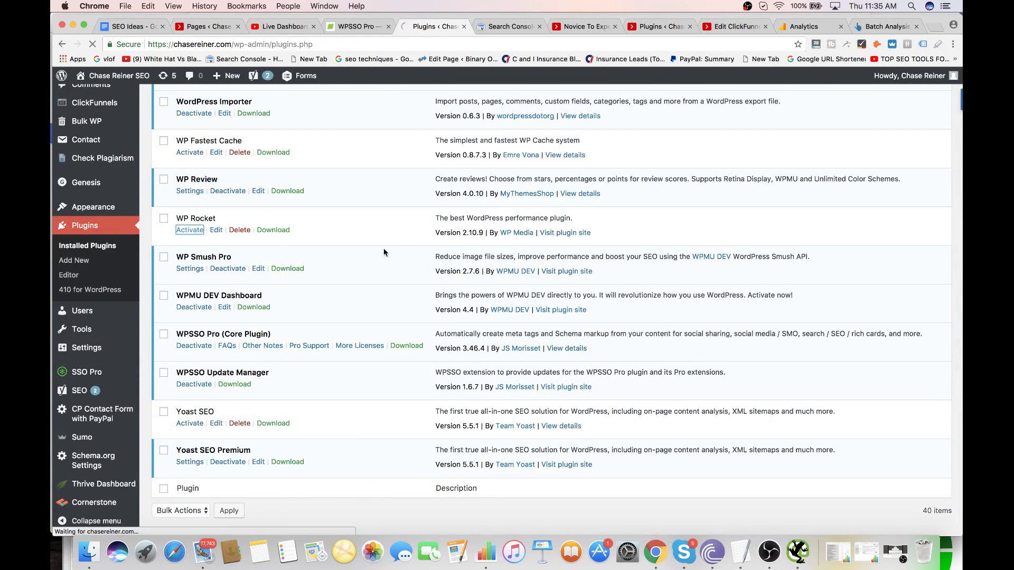
scroll(394, 249, "down", 1)
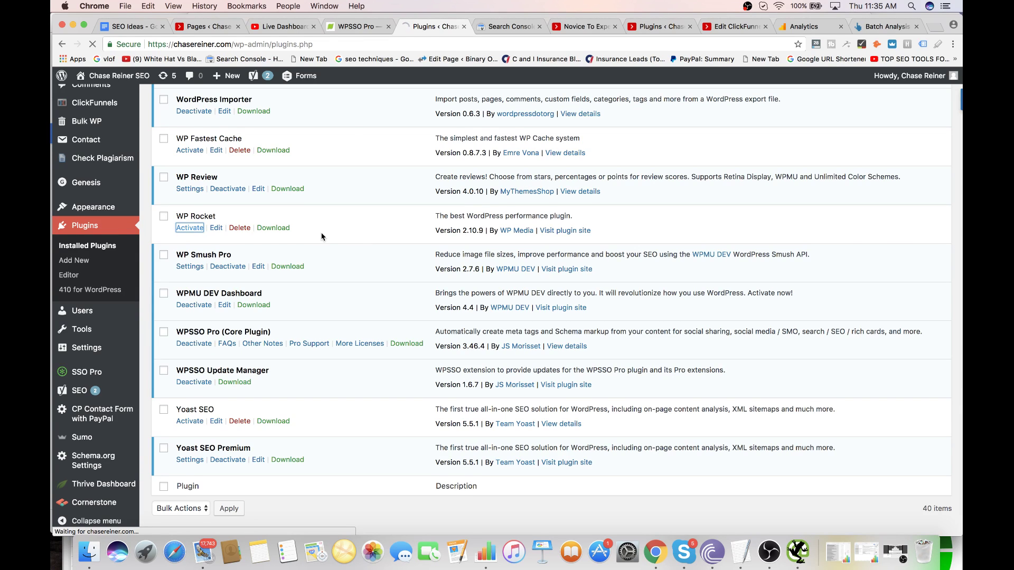
- Delete the inactive WP Fastest Cache plugin and confirm the deletion
scroll(305, 218, "down", 10)
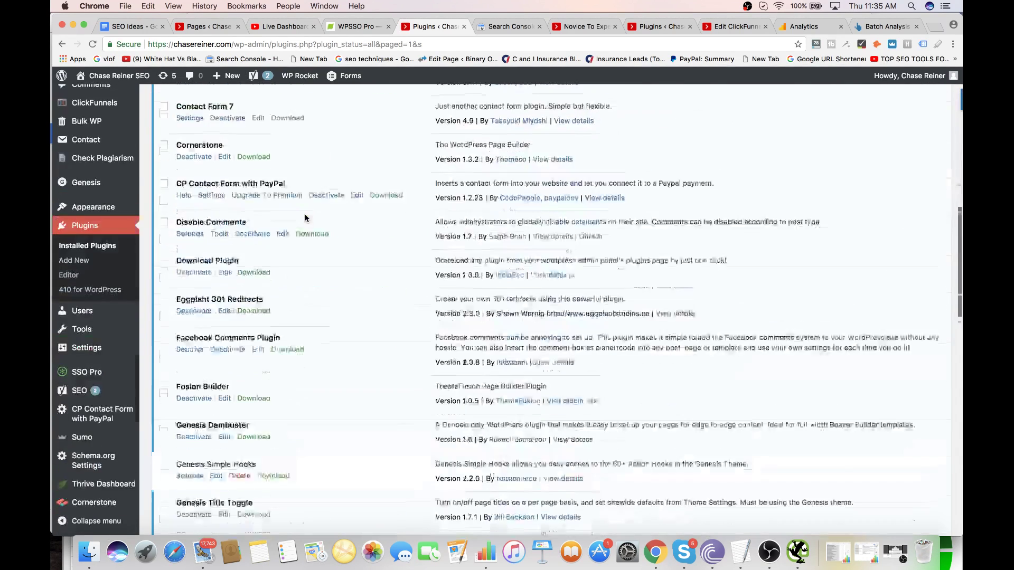
scroll(229, 312, "down", 4)
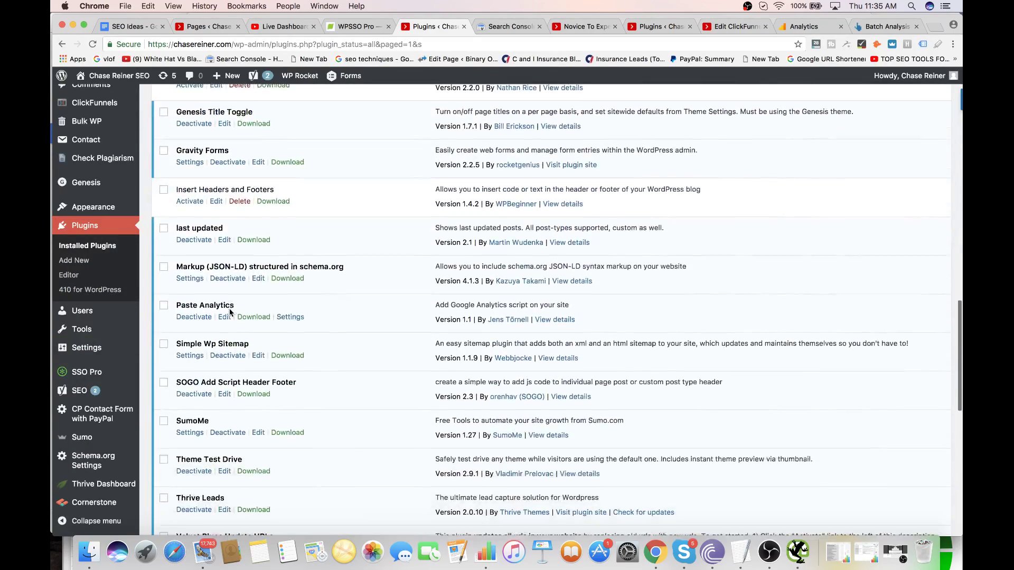
scroll(232, 317, "down", 5)
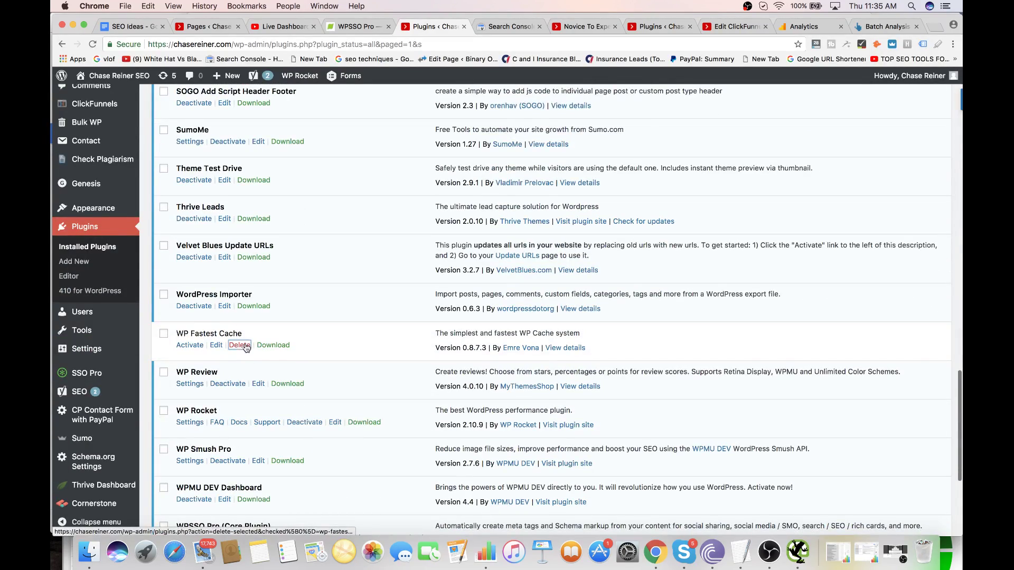
left_click(239, 345)
left_click(613, 123)
scroll(472, 320, "down", 5)
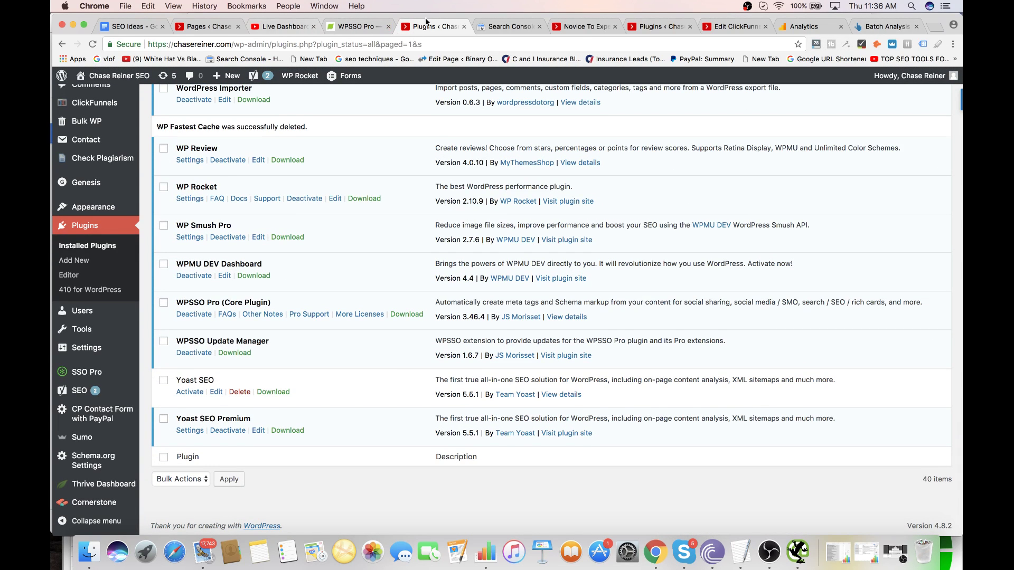
- Close the plugins page and look over the page list in the Search Console search analytics
left_click(465, 27)
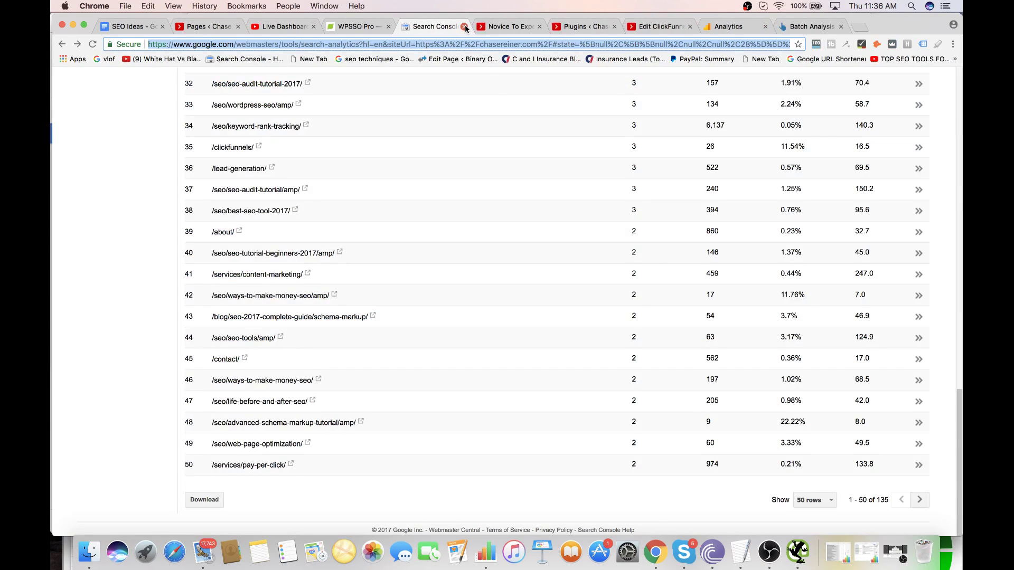
scroll(504, 25, "up", 10)
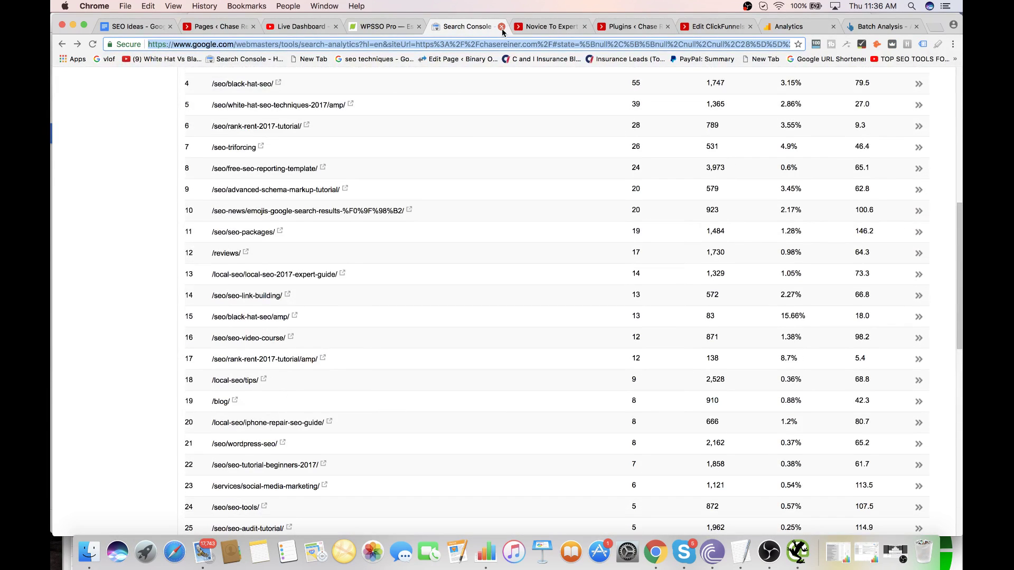
- Review the page totals and list in search analytics, and switch the report to queries to look through them
scroll(469, 140, "up", 8)
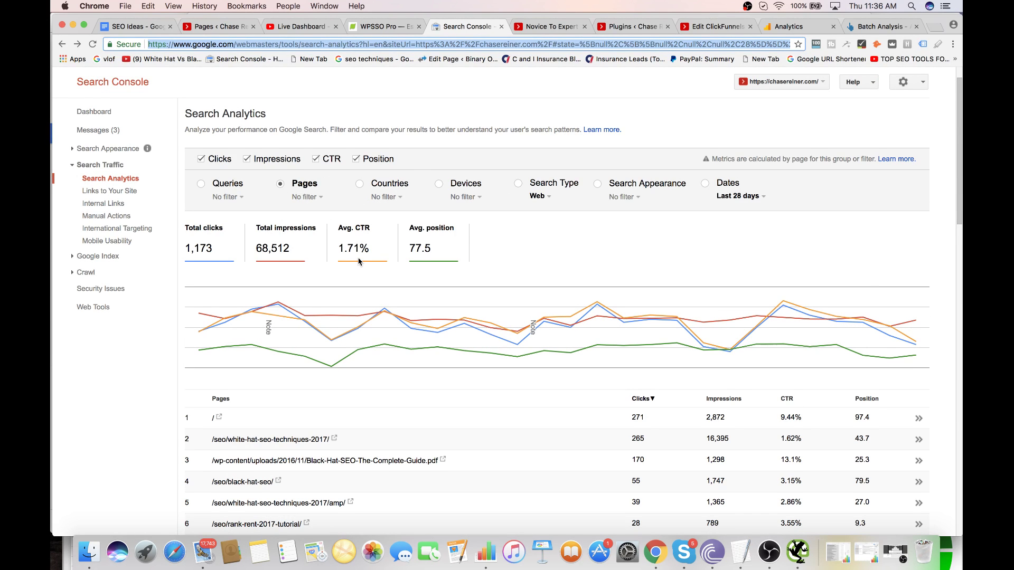
scroll(359, 261, "down", 5)
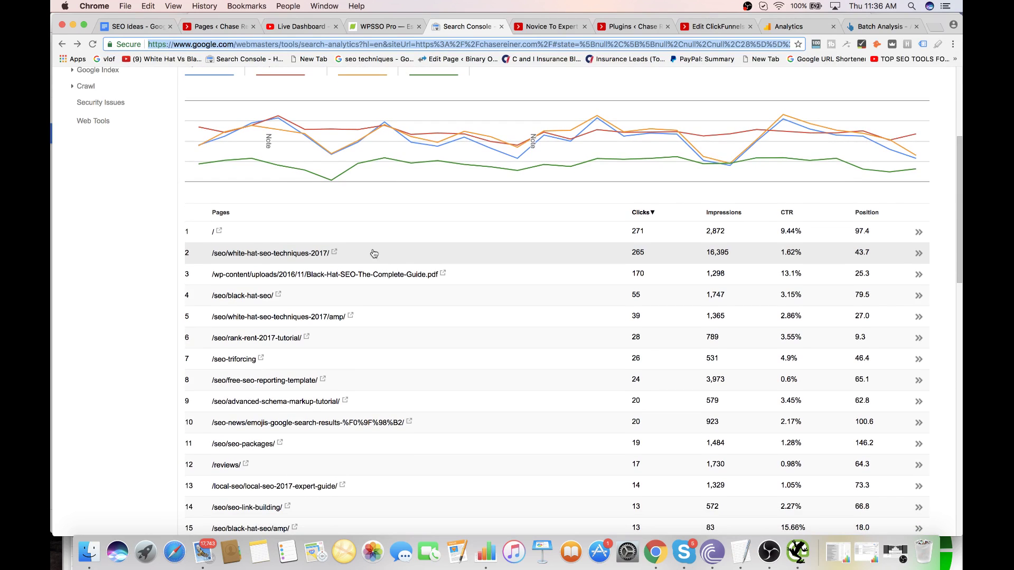
scroll(370, 248, "down", 3)
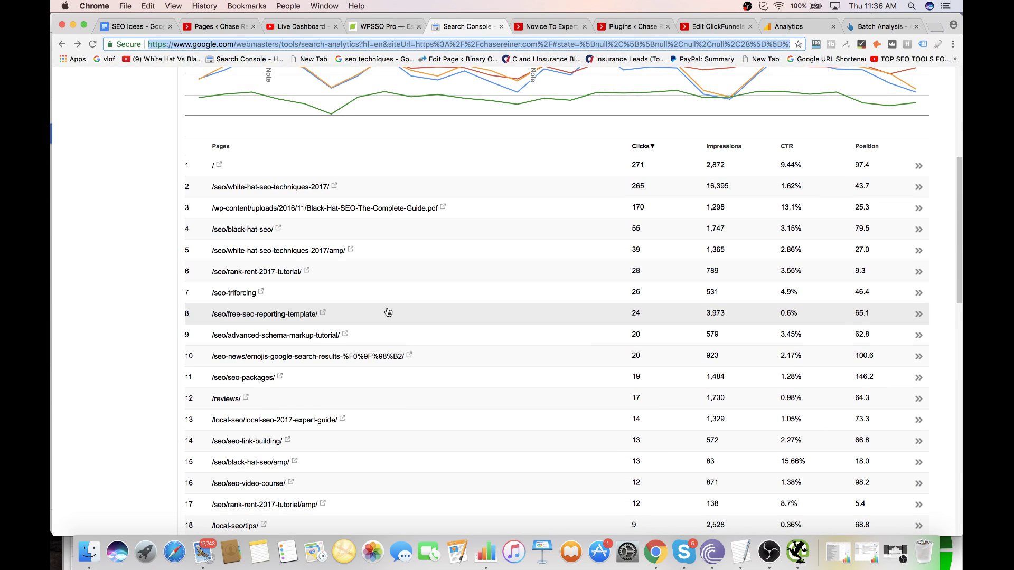
scroll(389, 312, "up", 3)
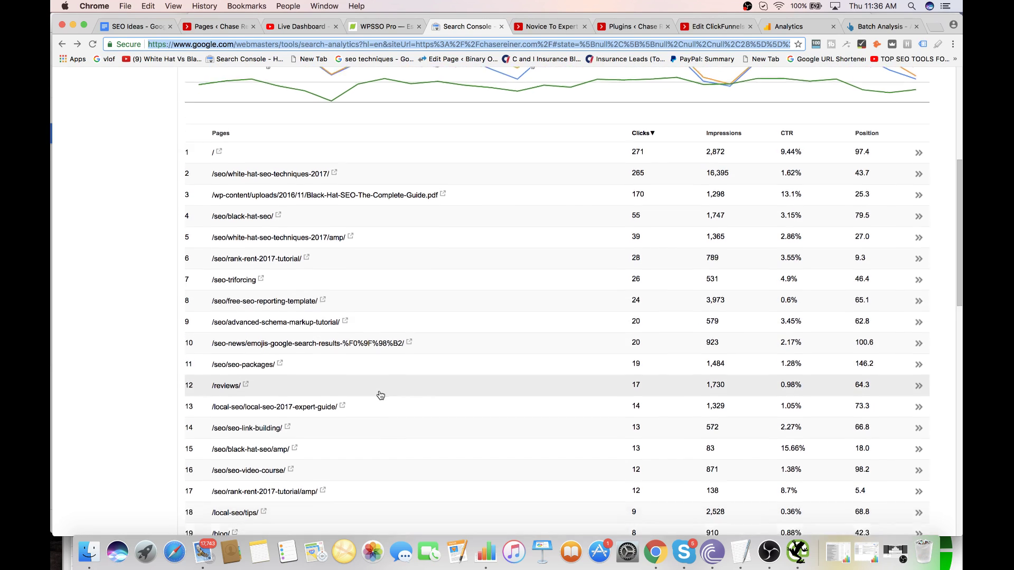
scroll(380, 396, "up", 5)
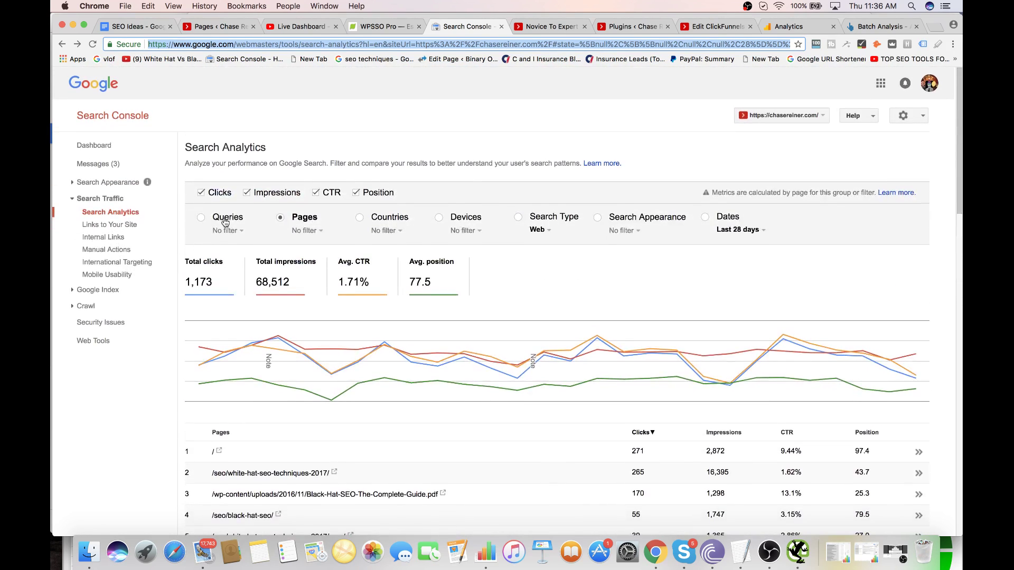
left_click(225, 219)
scroll(376, 273, "down", 2)
scroll(376, 273, "down", 4)
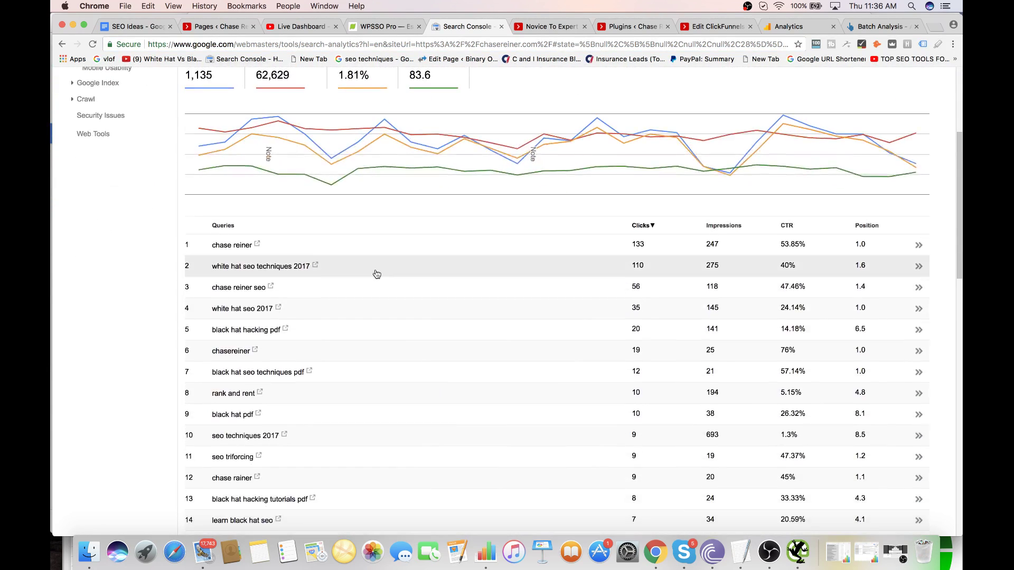
- Filter the search analytics to the /seo/white-hat-seo-techniques-2017/ page and list that page's queries
scroll(343, 212, "up", 3)
scroll(342, 212, "up", 1)
left_click(304, 132)
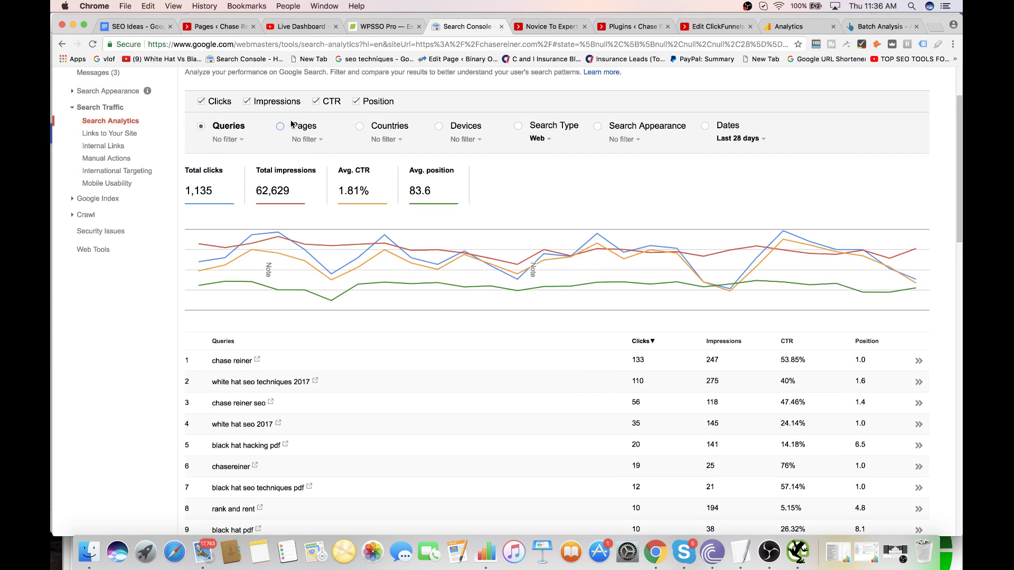
left_click(290, 382)
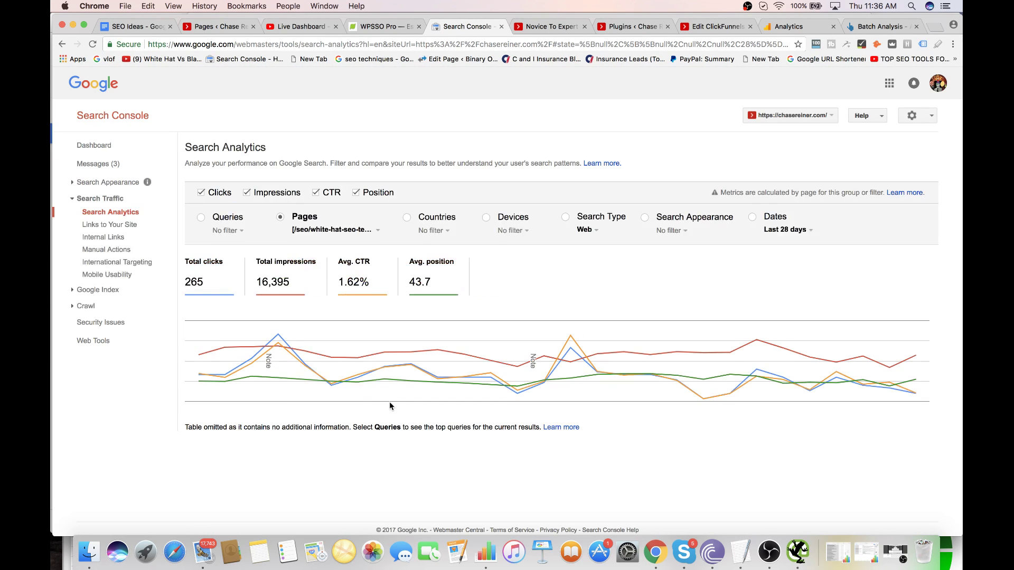
left_click(224, 217)
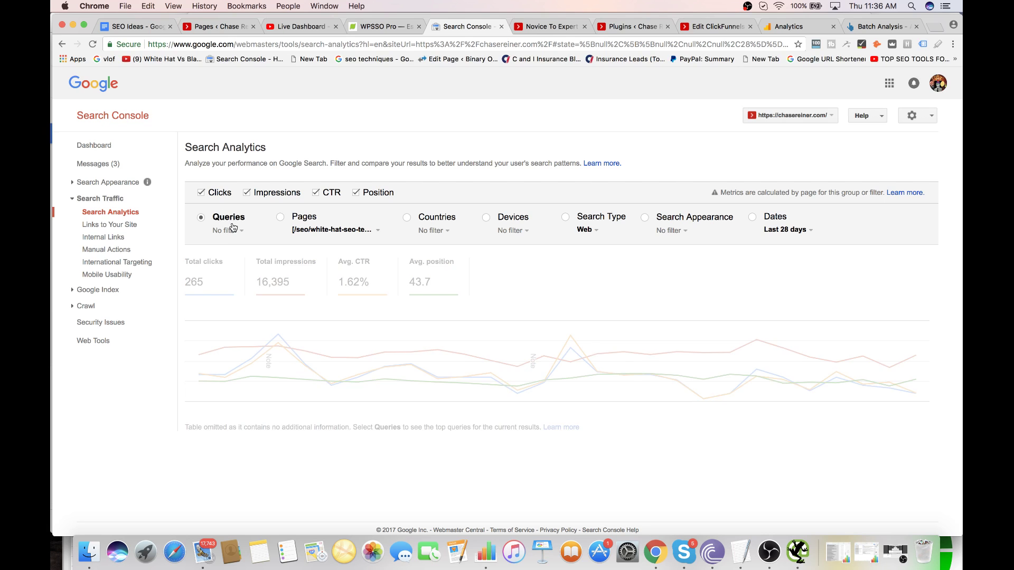
- View the performance of the query "seo techniques" for this page and return to the page's query list
scroll(319, 288, "down", 5)
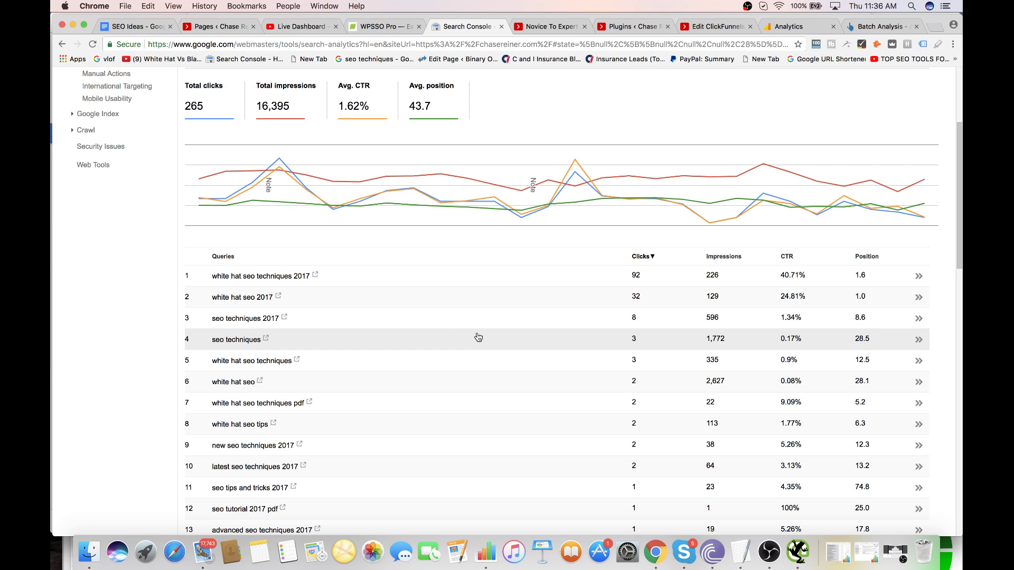
left_click(509, 345)
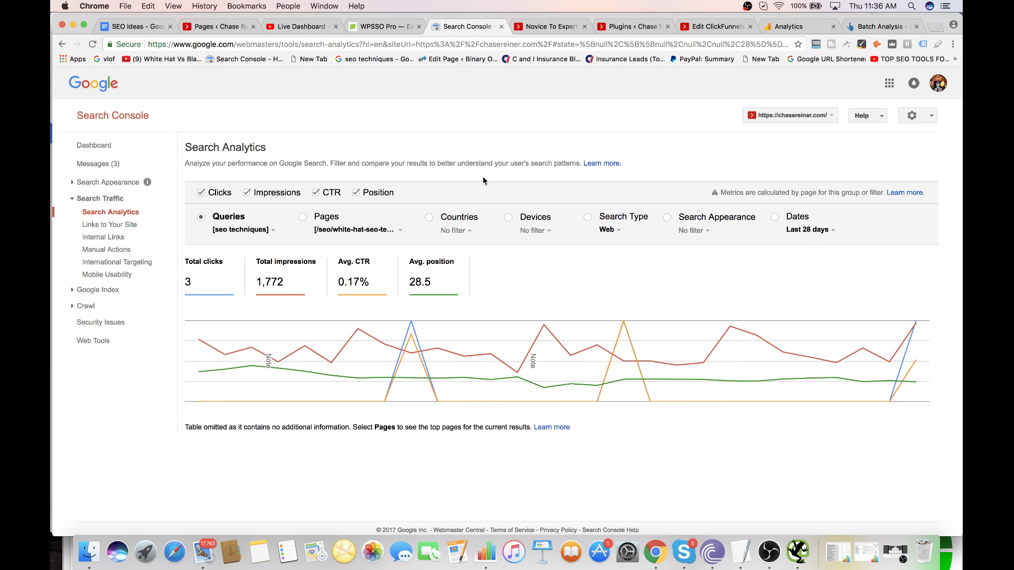
left_click(61, 46)
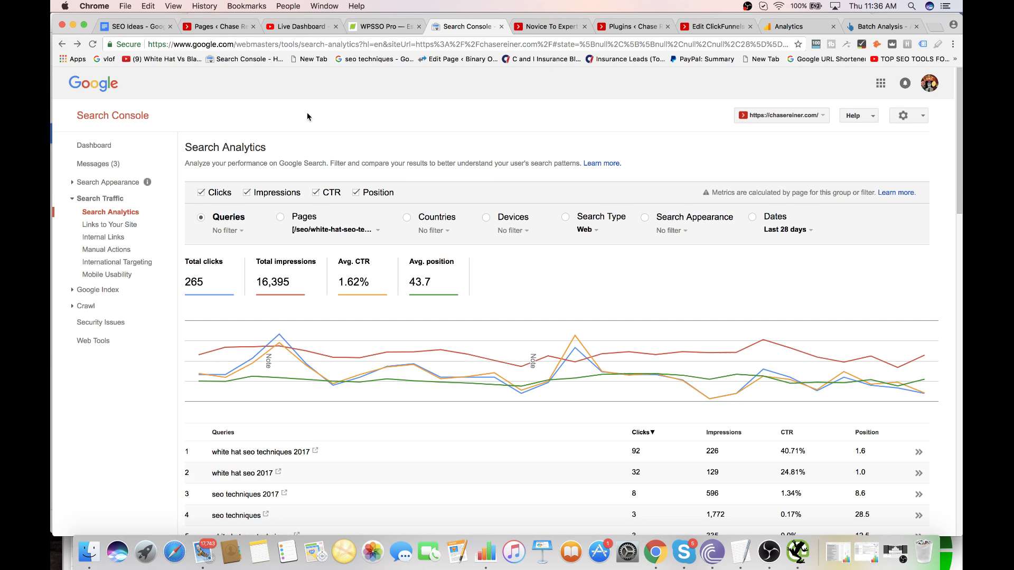
- Examine the white hat page's totals and trend graph together with its queries' clicks, impressions, CTR and positions
scroll(434, 300, "down", 5)
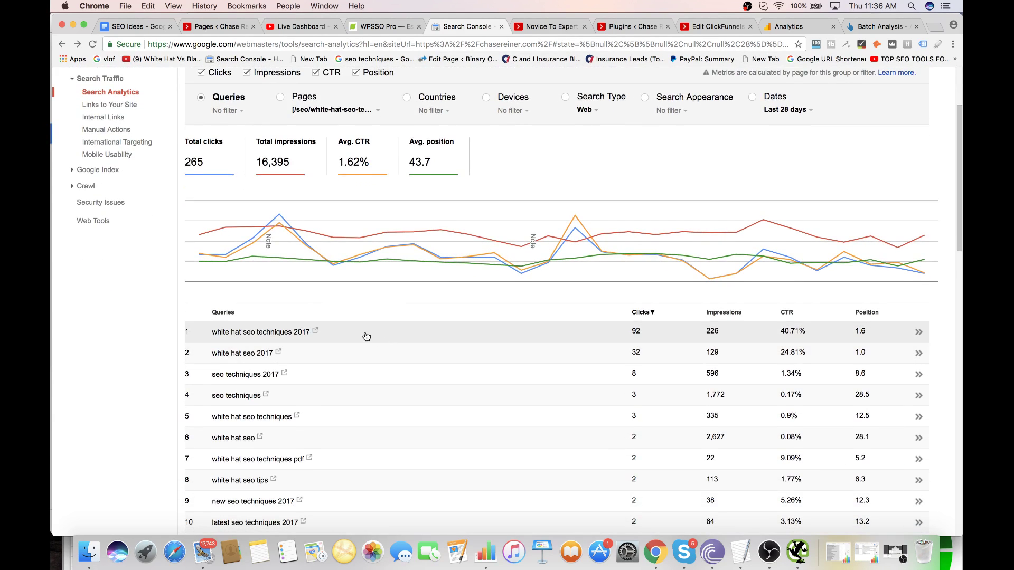
scroll(366, 336, "up", 3)
scroll(357, 358, "down", 4)
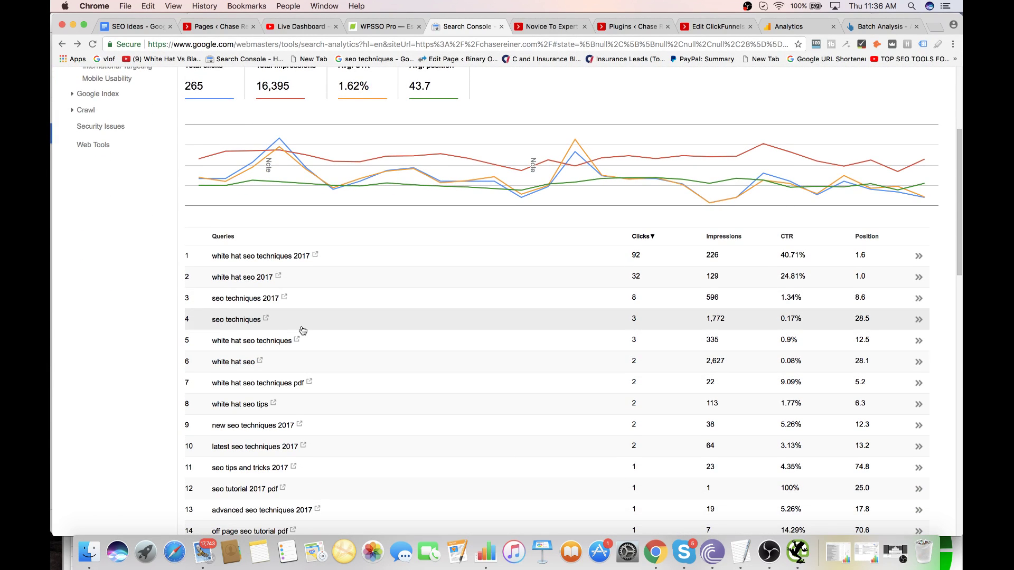
scroll(356, 347, "up", 3)
scroll(381, 199, "up", 4)
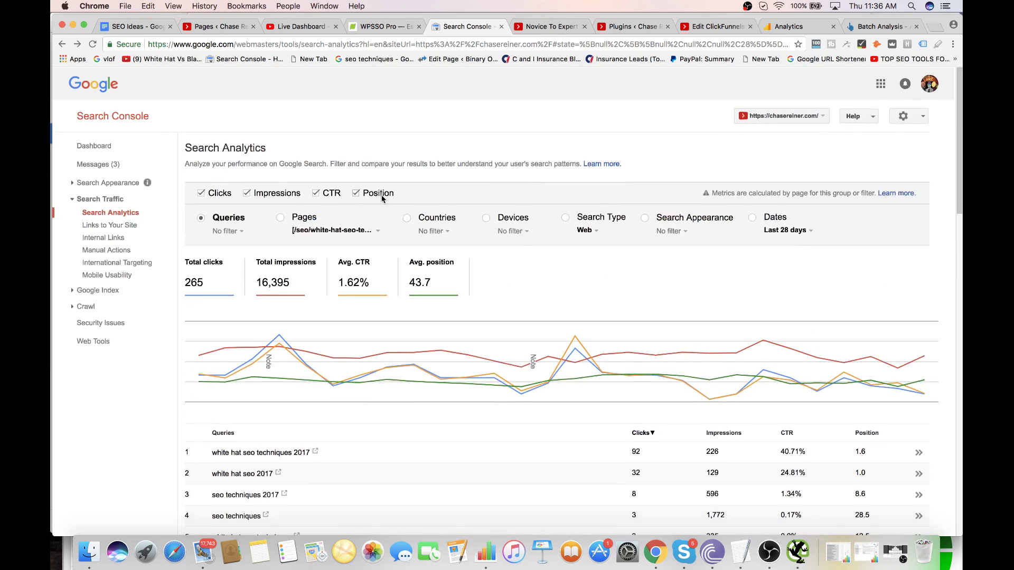
scroll(423, 210, "down", 5)
scroll(475, 158, "up", 5)
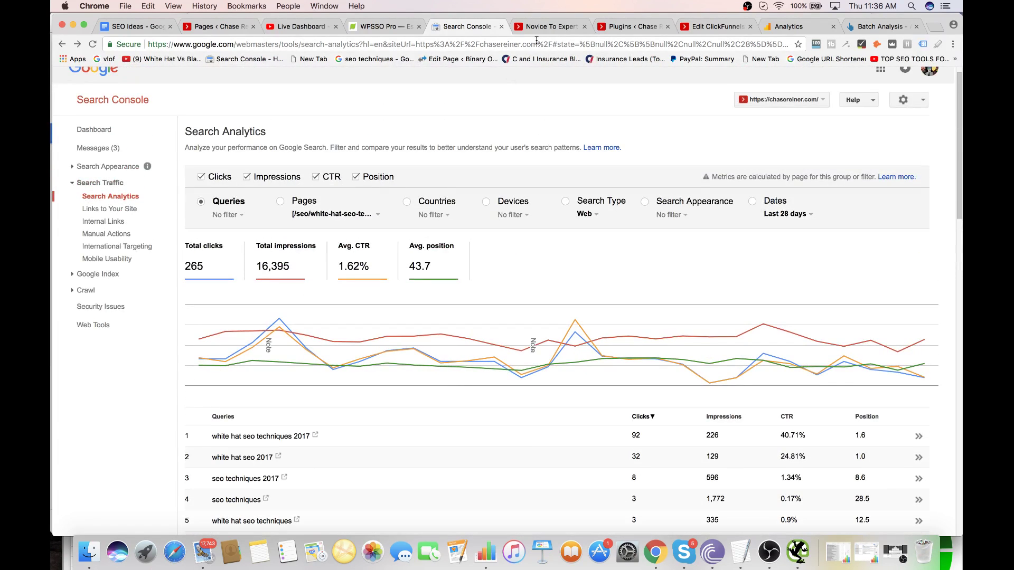
scroll(370, 237, "down", 5)
scroll(261, 272, "up", 5)
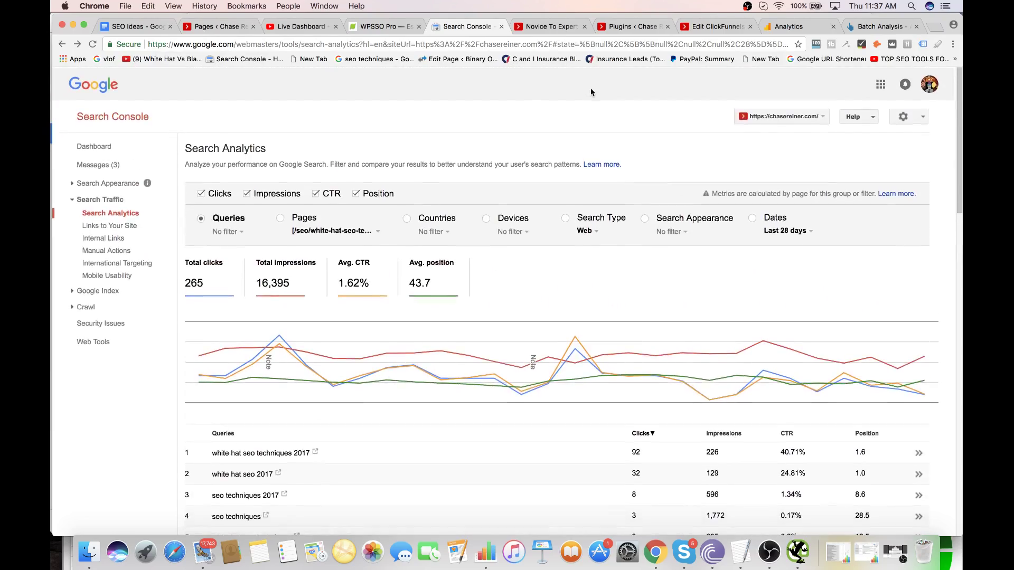
scroll(519, 120, "down", 1)
scroll(518, 120, "up", 1)
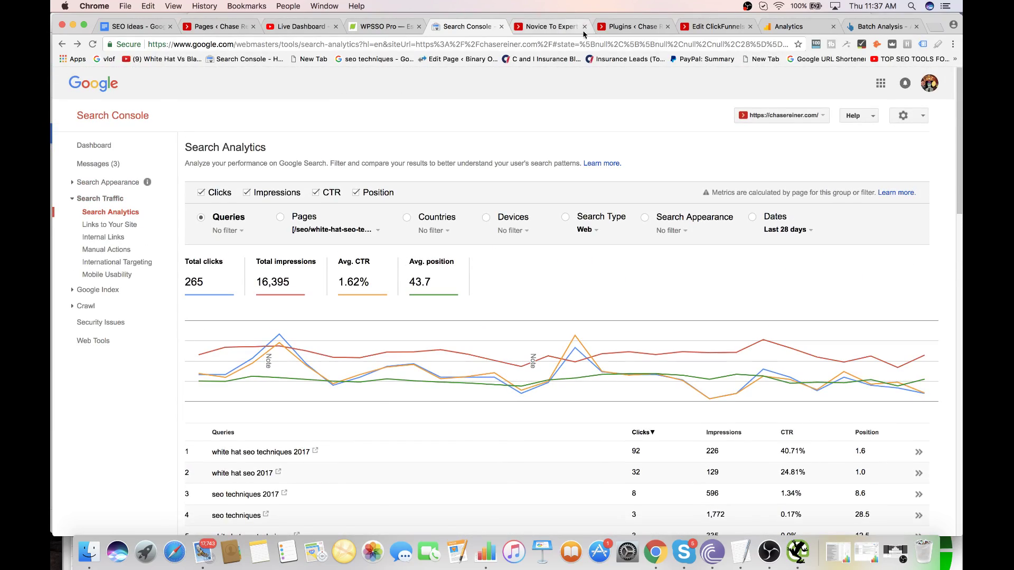
- Switch to the open SEO course post, go to the site's home page and look through its post list
left_click(552, 26)
scroll(522, 207, "up", 20)
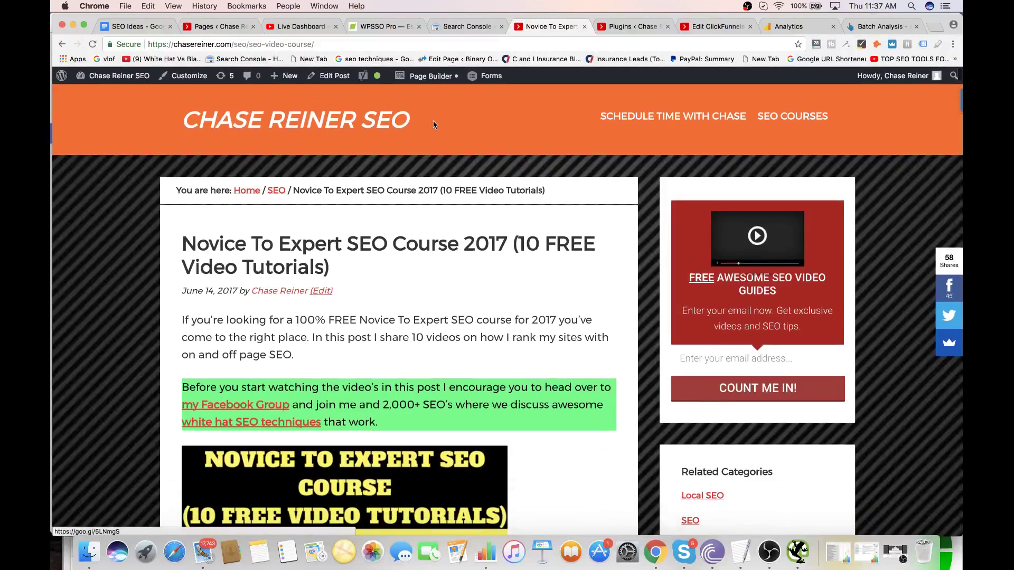
left_click(378, 124)
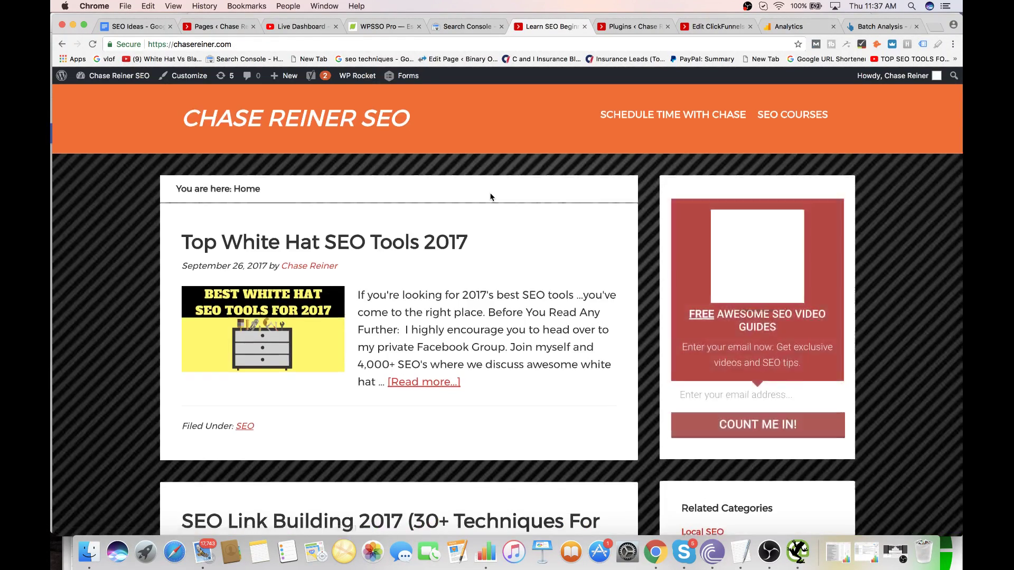
scroll(491, 197, "down", 2)
scroll(490, 197, "down", 13)
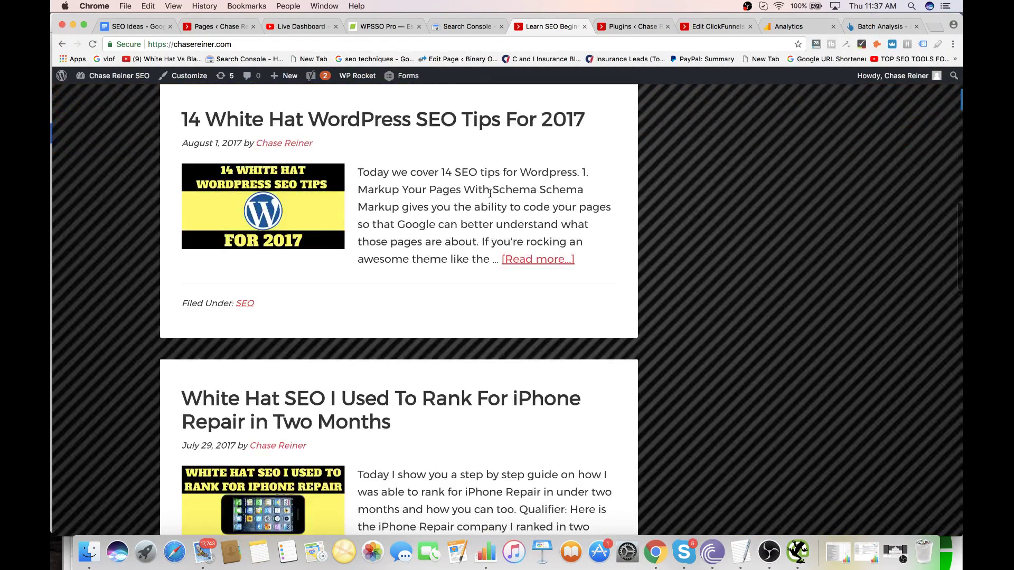
- Go to the second page of the blog's posts and open "White Hat SEO Techniques 2017 (100+ Tips)"
scroll(490, 194, "up", 15)
scroll(544, 147, "down", 20)
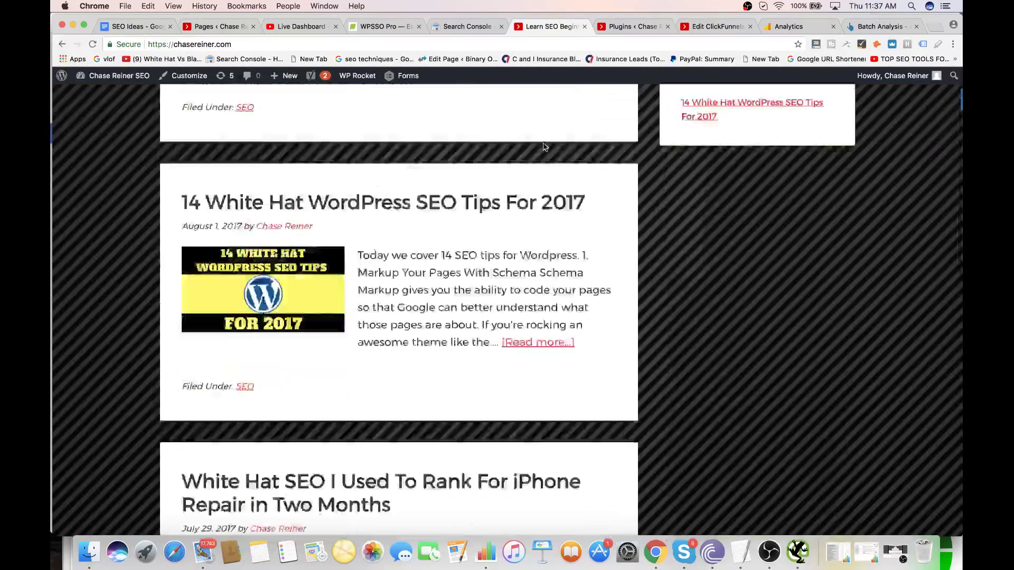
scroll(479, 240, "up", 5)
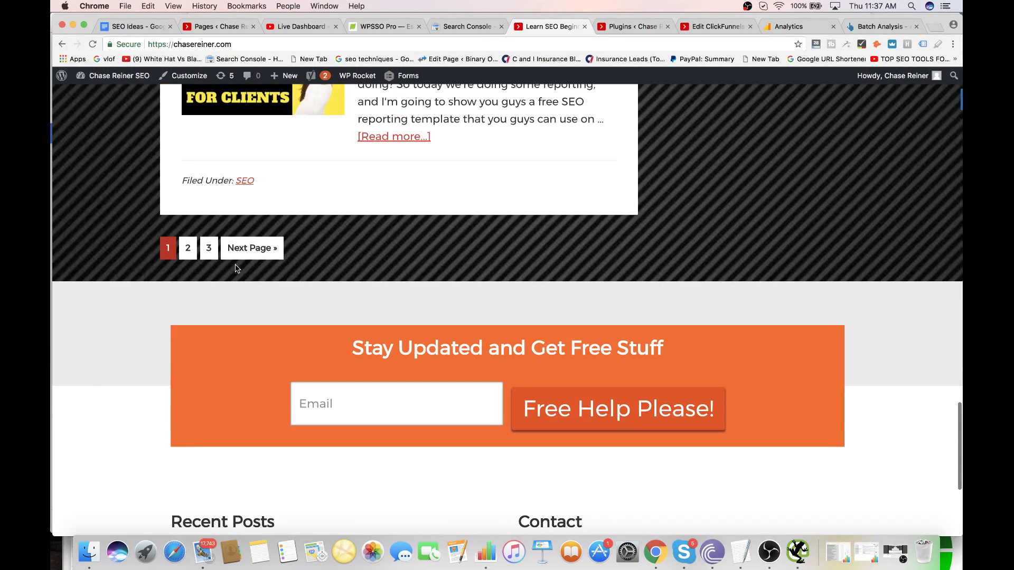
left_click(254, 258)
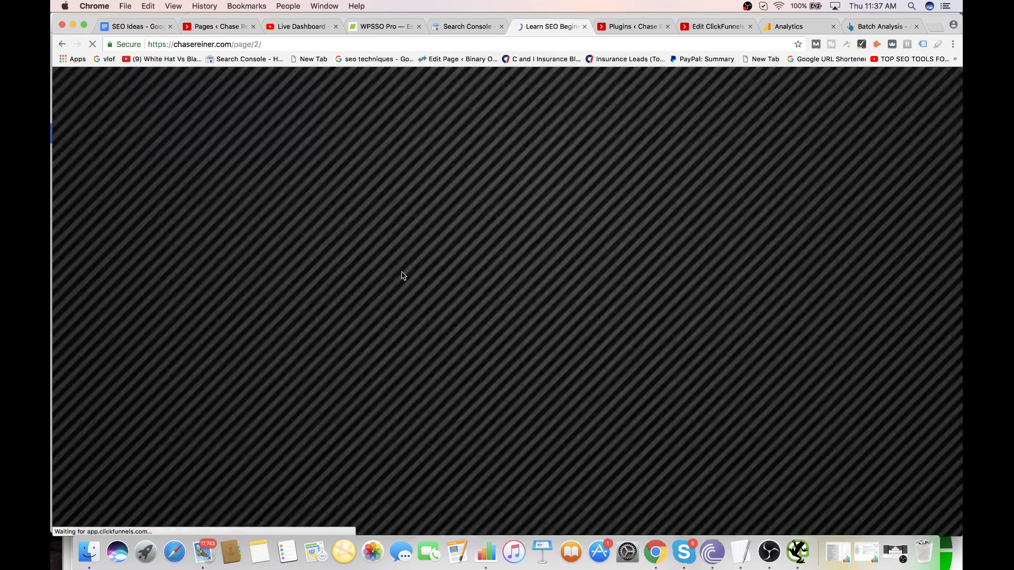
scroll(400, 280, "down", 4)
scroll(399, 295, "down", 3)
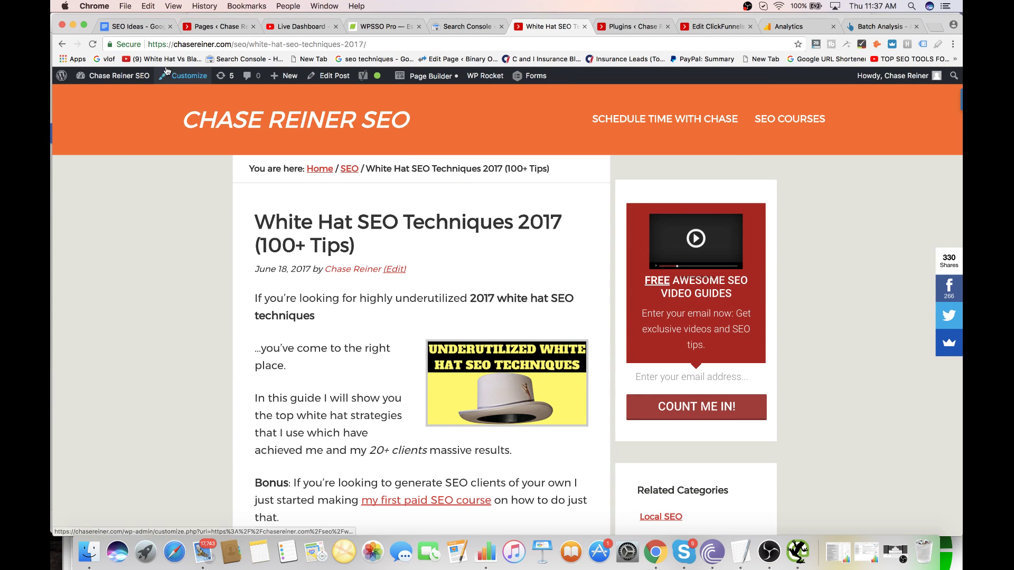
- Return to the second page of posts, view "Advanced Schema Markup Tutorial 2017", and go back to the post list
key("super+bracketleft")
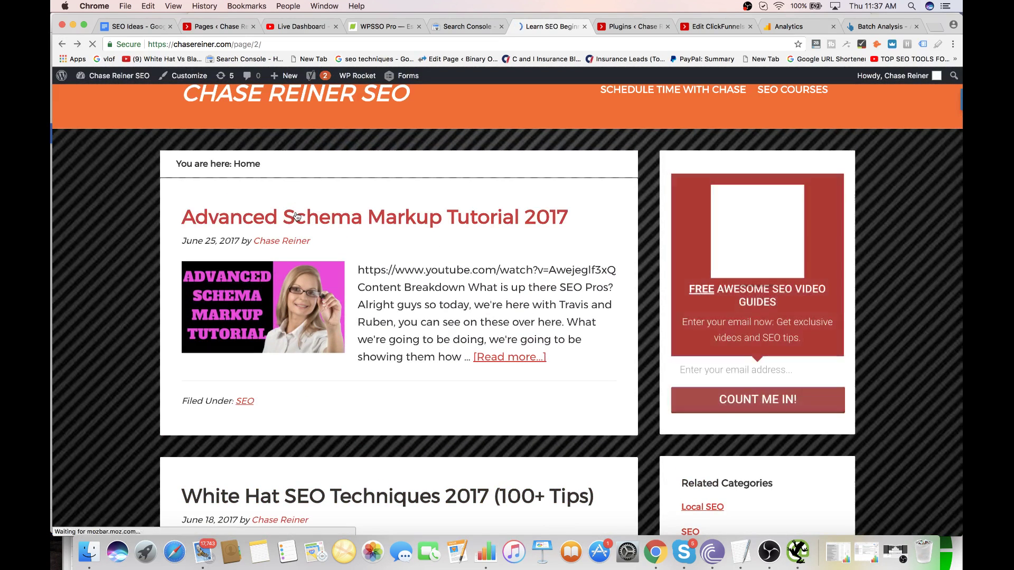
left_click(296, 216)
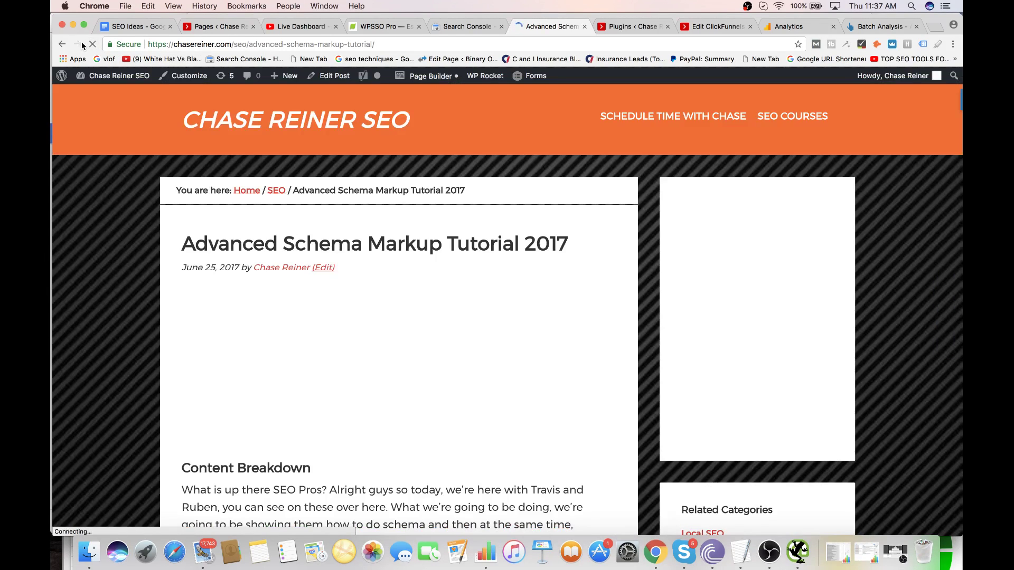
key("super+bracketleft")
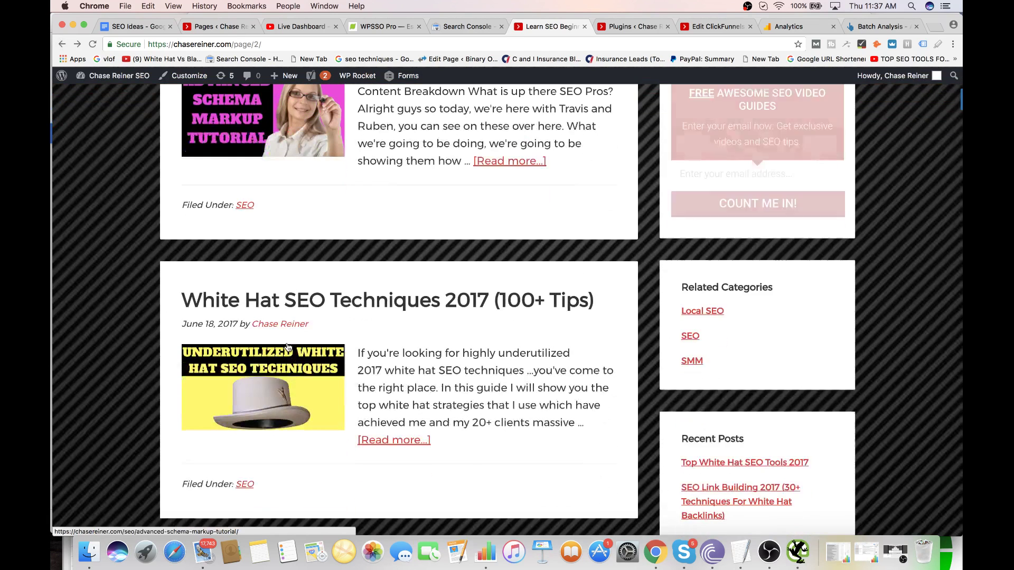
- Reopen the "White Hat SEO Techniques 2017 (100+ Tips)" post, select its web address, and skim the article's layout and content
left_click(320, 305)
left_click(417, 44)
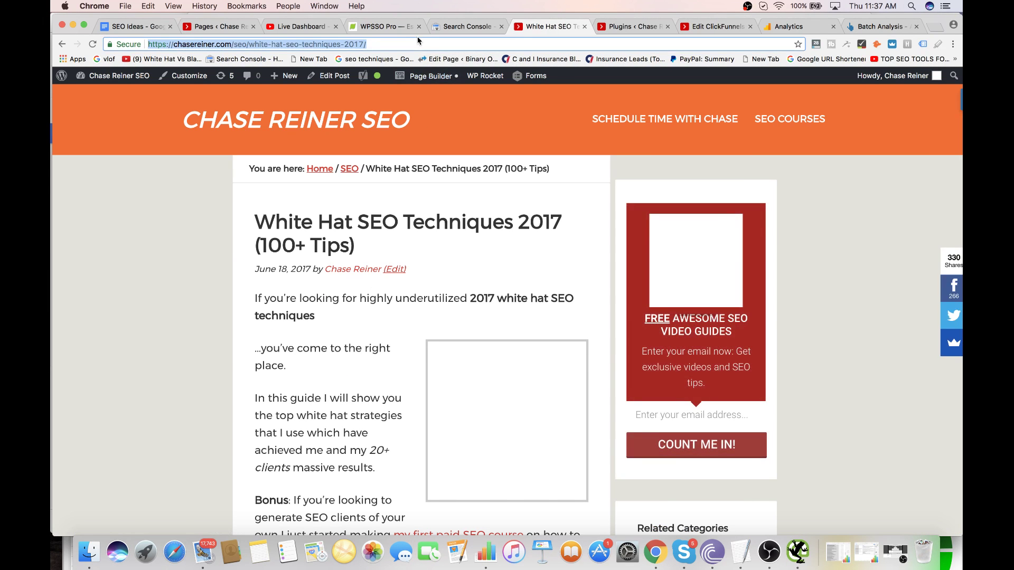
scroll(461, 117, "down", 20)
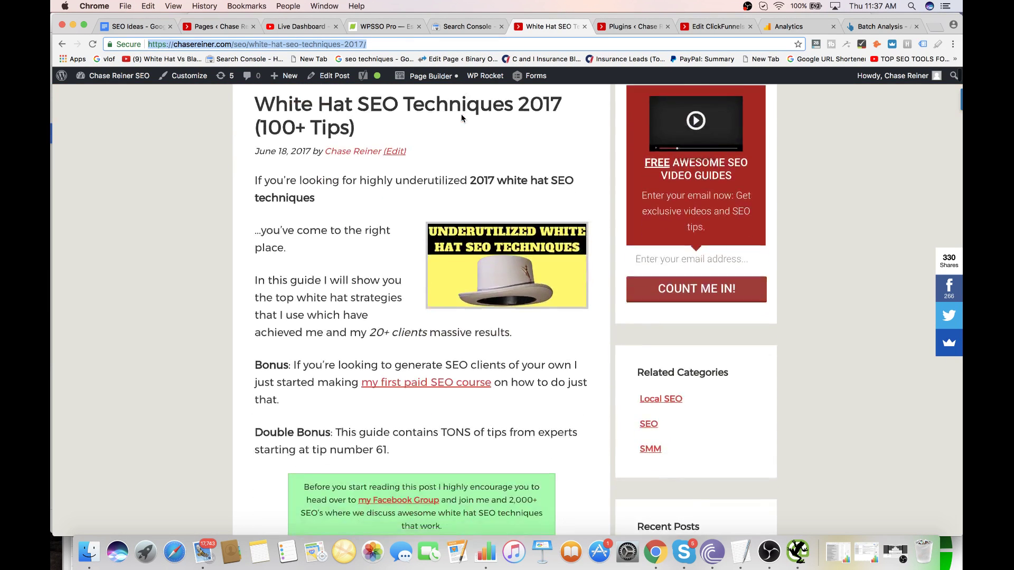
scroll(461, 115, "down", 15)
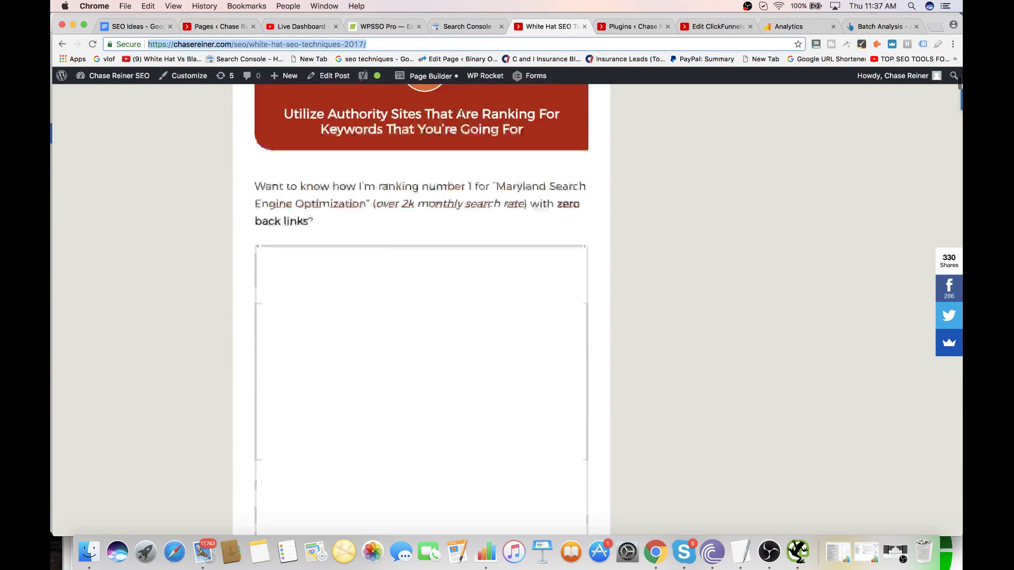
scroll(835, 181, "up", 10)
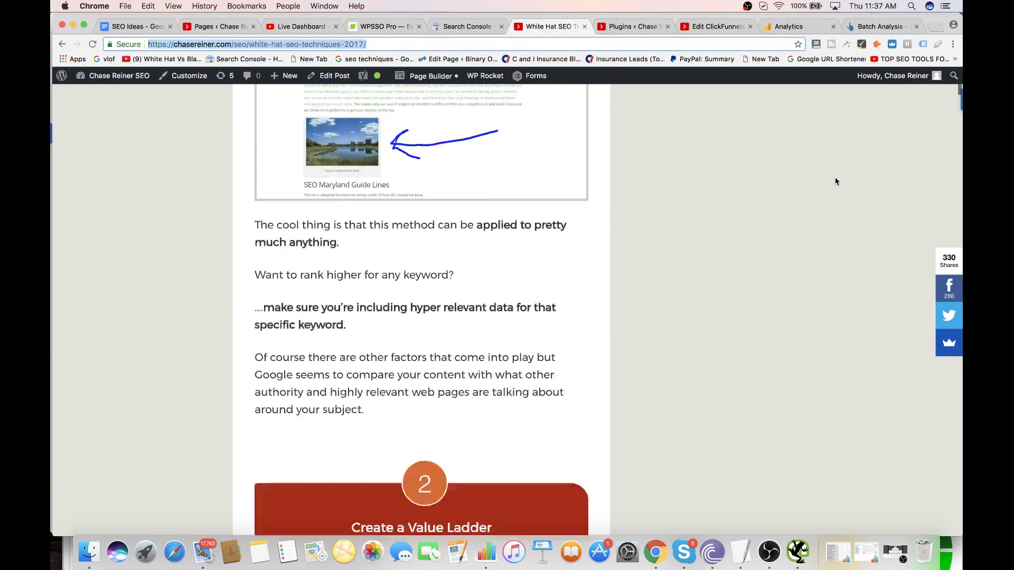
- Open fiverr.com in a new browser tab and bring up the account menu
left_click(931, 27)
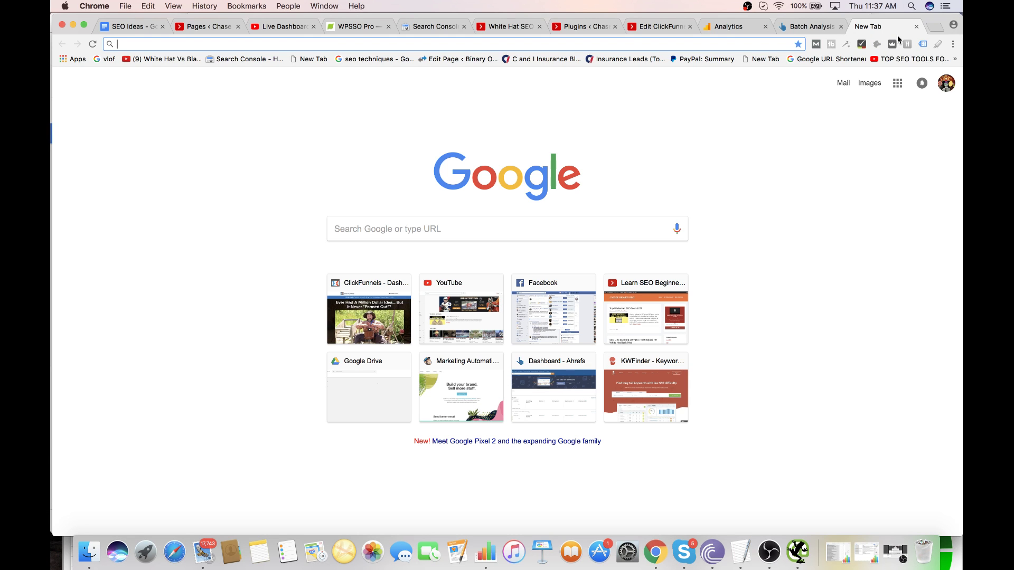
type("fiverr.com")
key("Return")
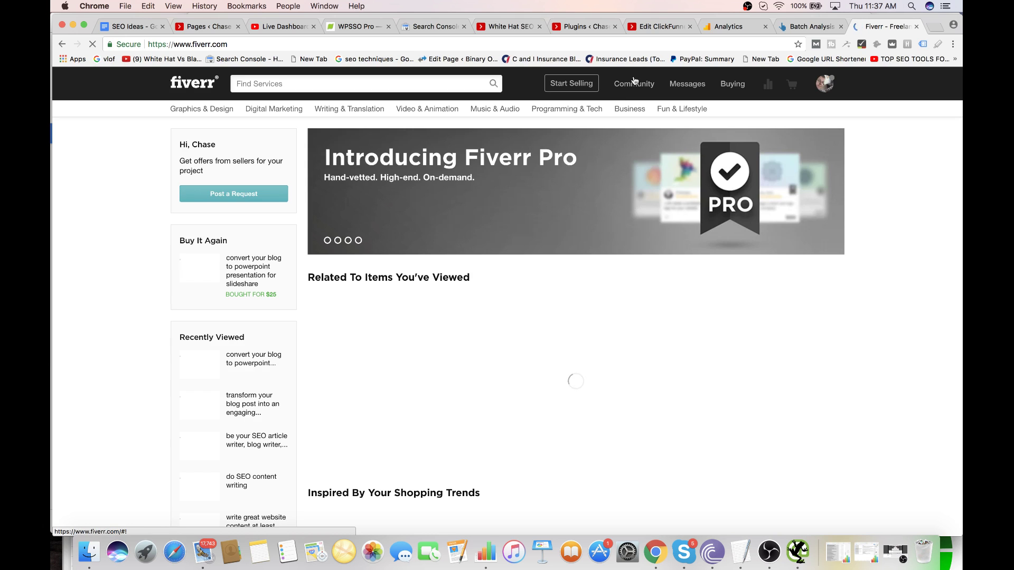
mouse_move(773, 119)
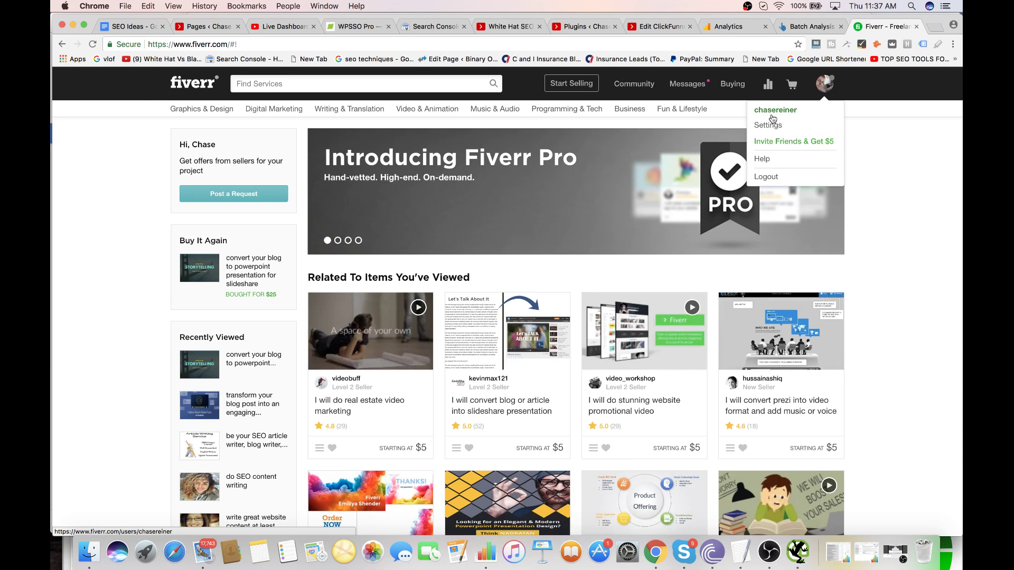
- Open the newest order notification in the Fiverr messages and review that order's extras, requirements and seller message
mouse_move(699, 83)
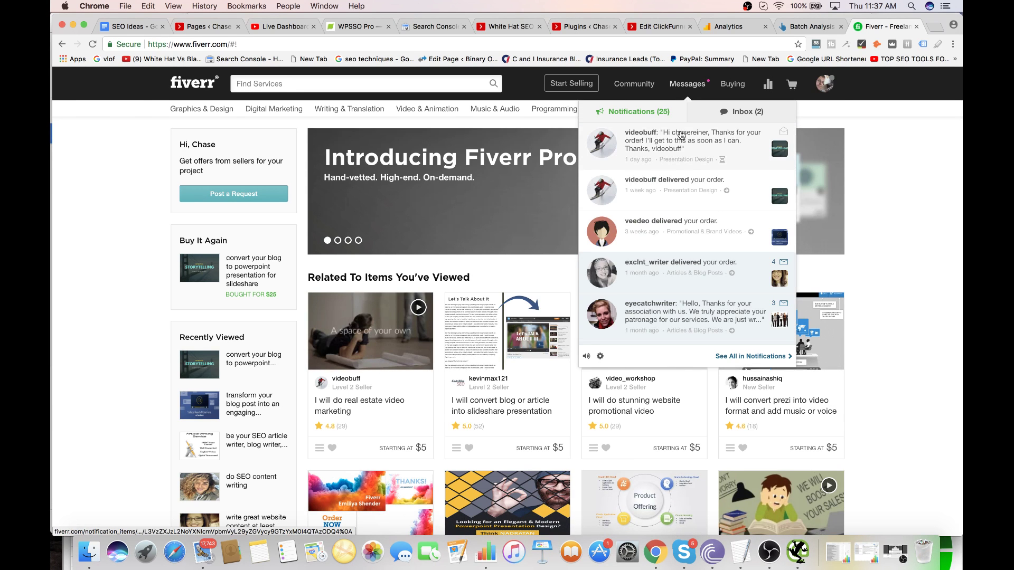
left_click(653, 158)
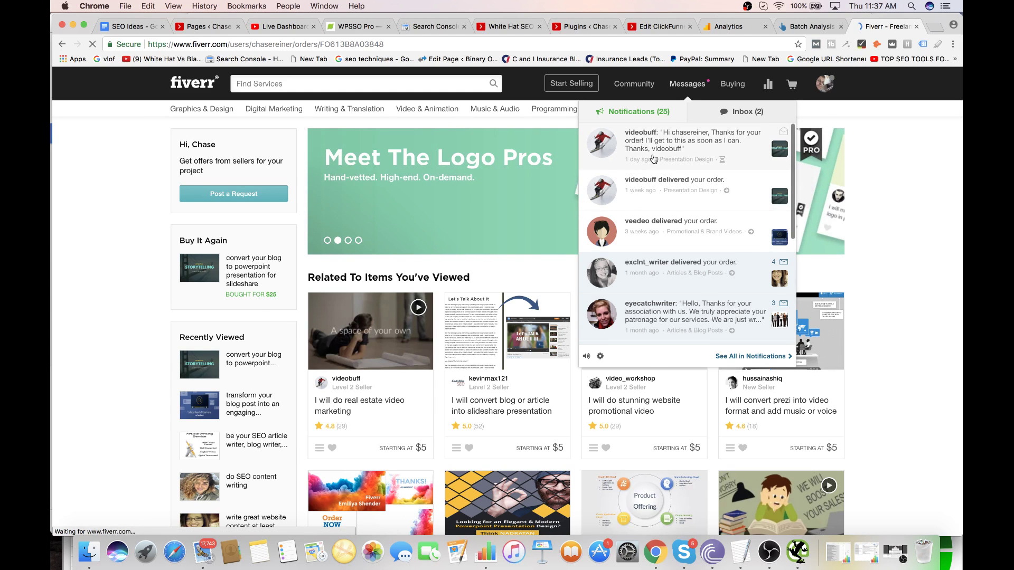
scroll(547, 242, "down", 10)
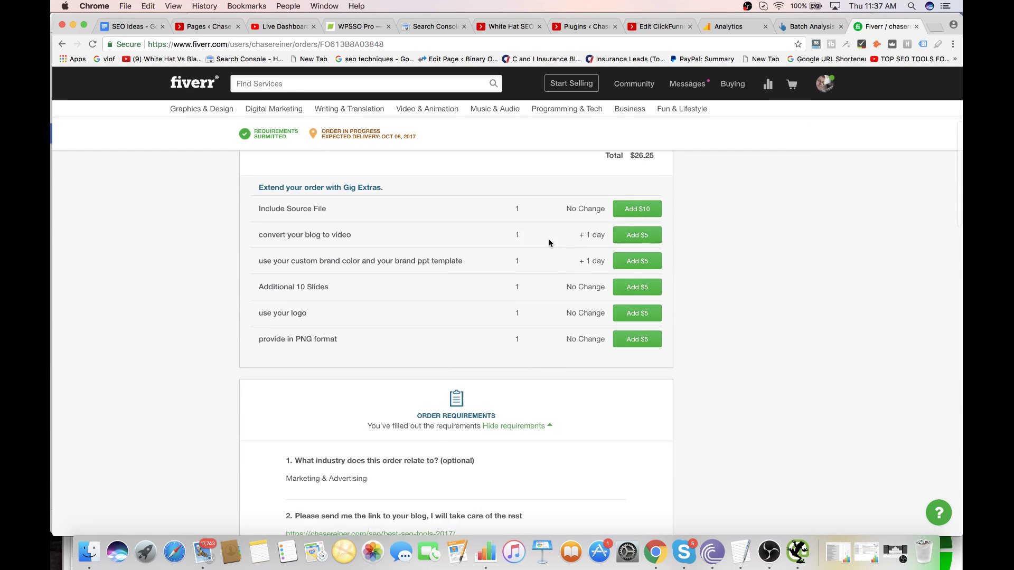
scroll(550, 243, "down", 10)
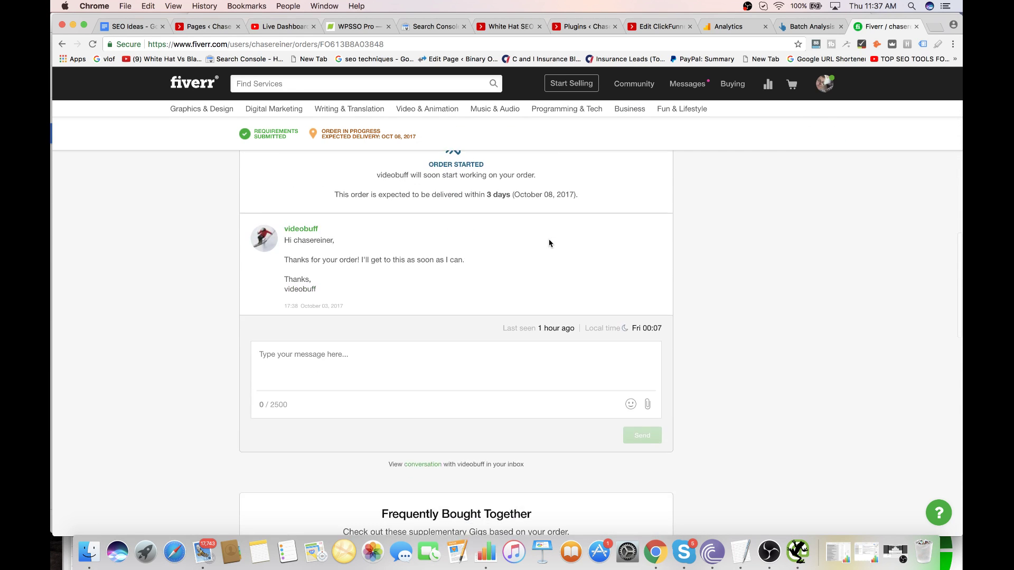
scroll(628, 184, "down", 3)
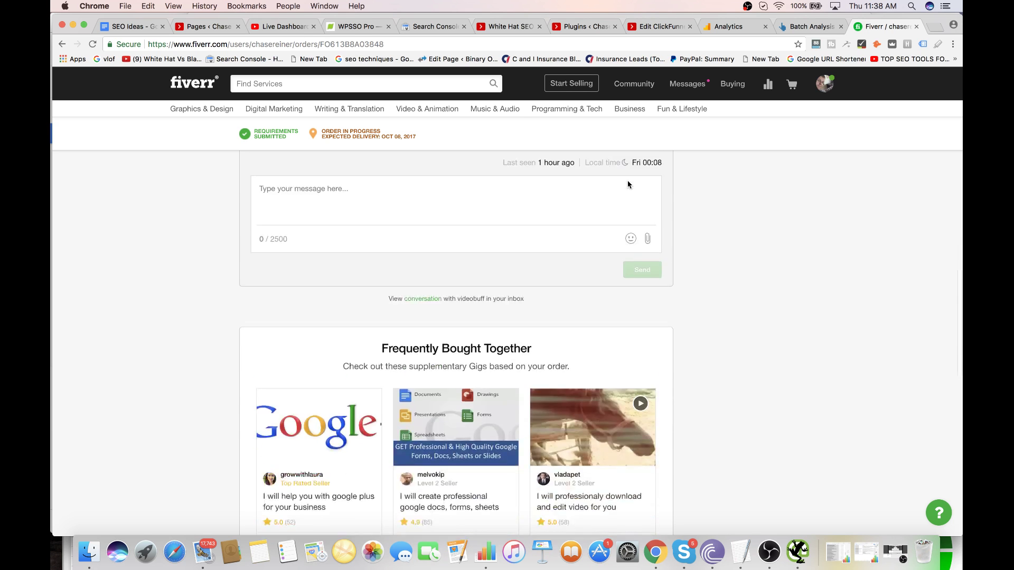
scroll(476, 211, "up", 20)
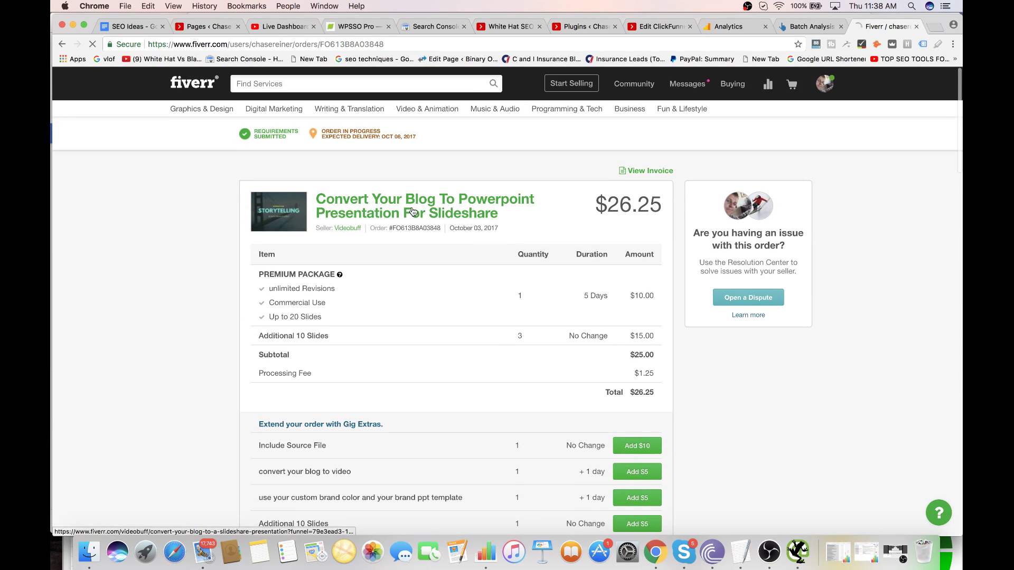
- Open the "Convert Your Blog To Powerpoint Presentation For Slideshare" gig, compare its packages, and start ordering the $10 Standard package
left_click(413, 212)
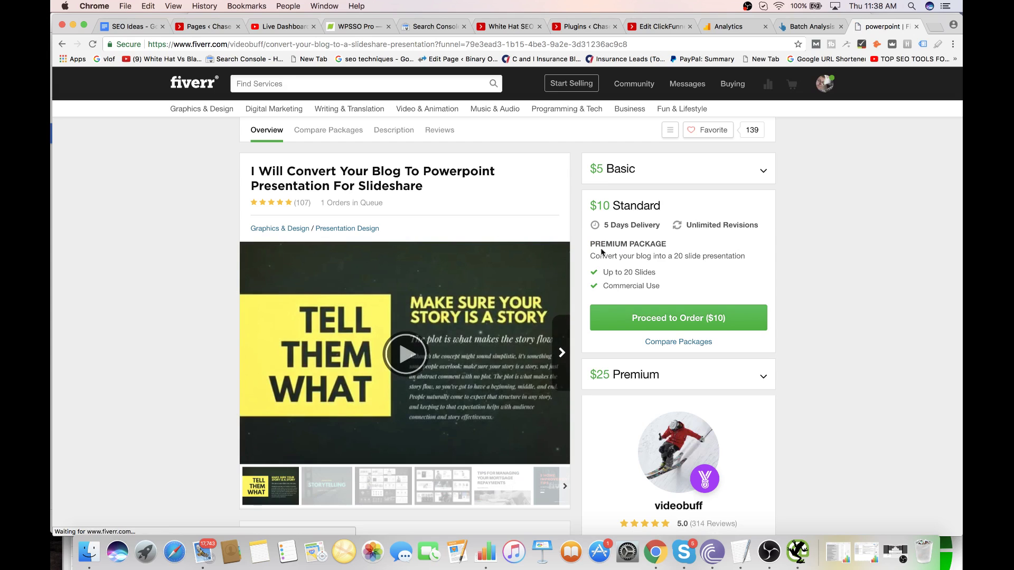
left_click(645, 376)
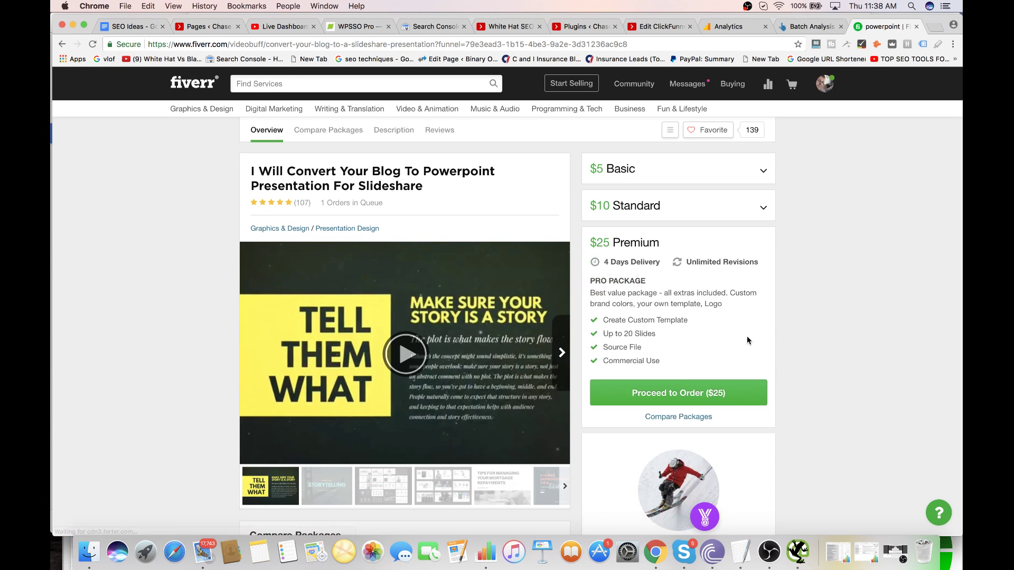
left_click(682, 205)
left_click(596, 313)
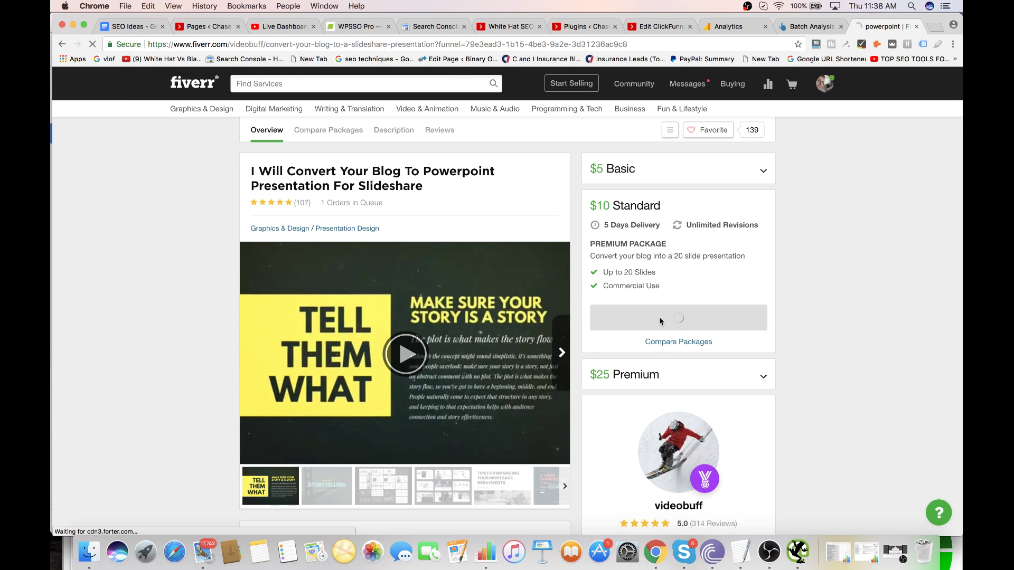
- Add the Additional 10 Slides extra with a quantity of 8 and place the order
scroll(591, 299, "down", 3)
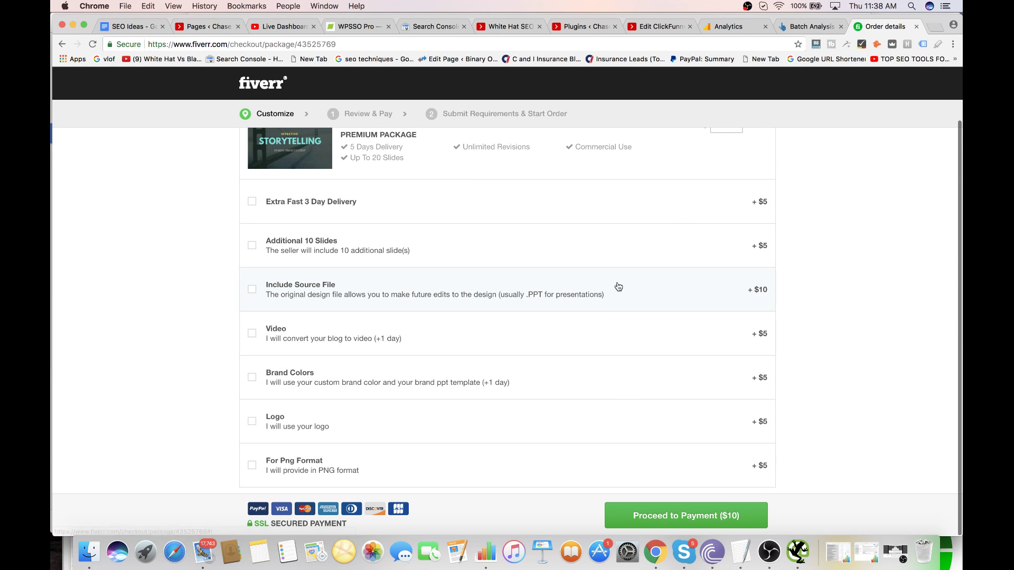
left_click(755, 252)
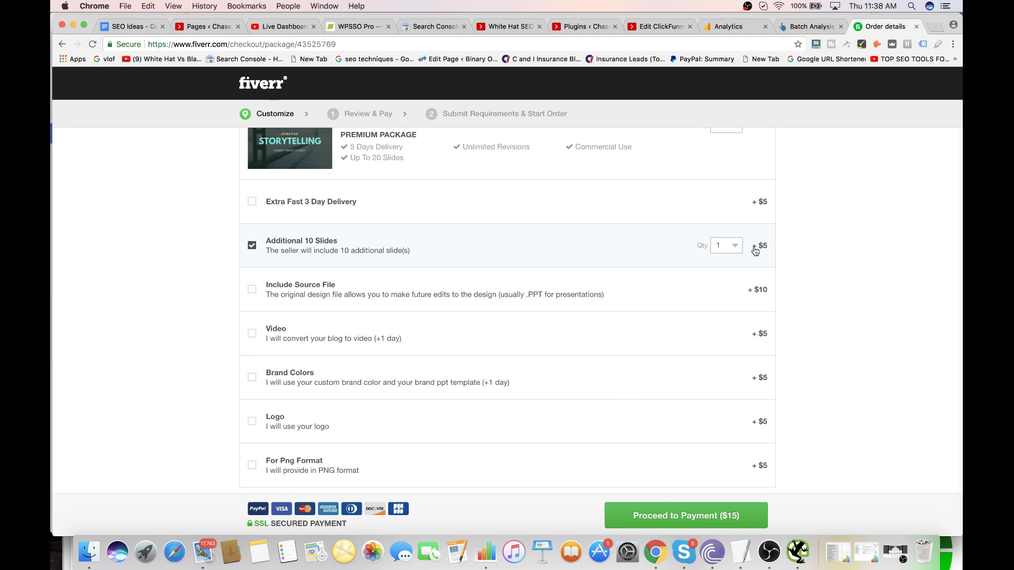
left_click(735, 247)
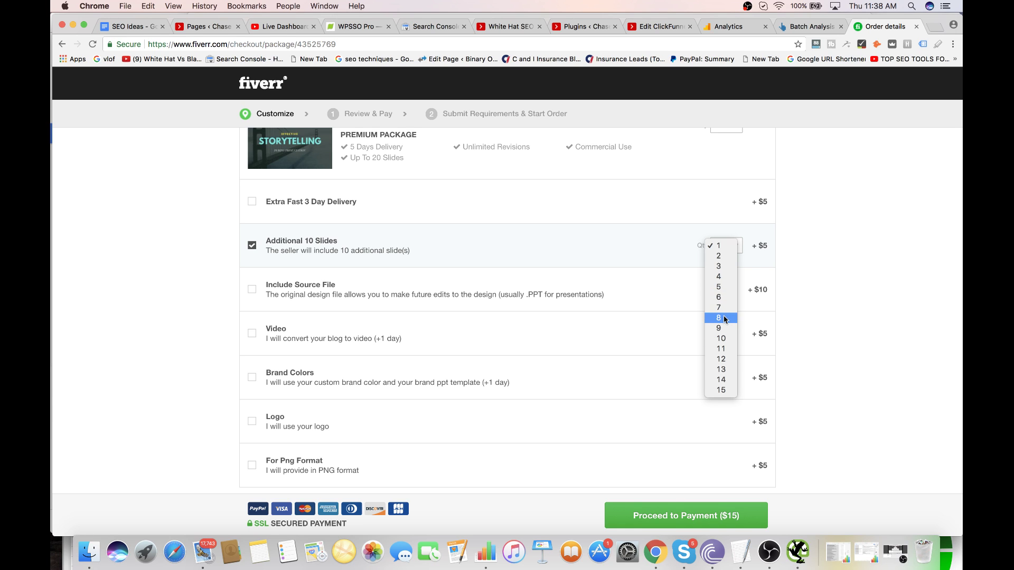
left_click(853, 284)
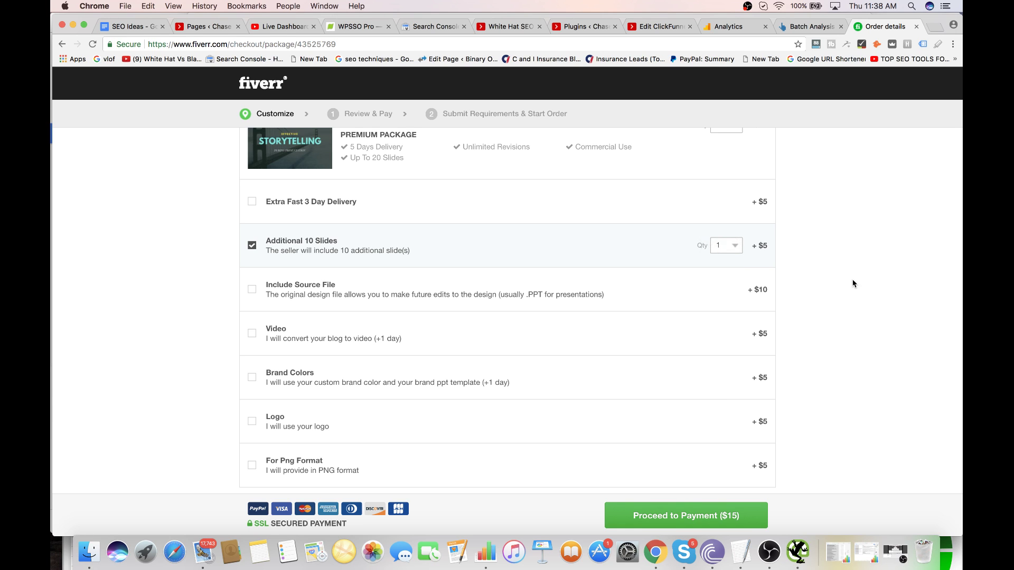
left_click(678, 510)
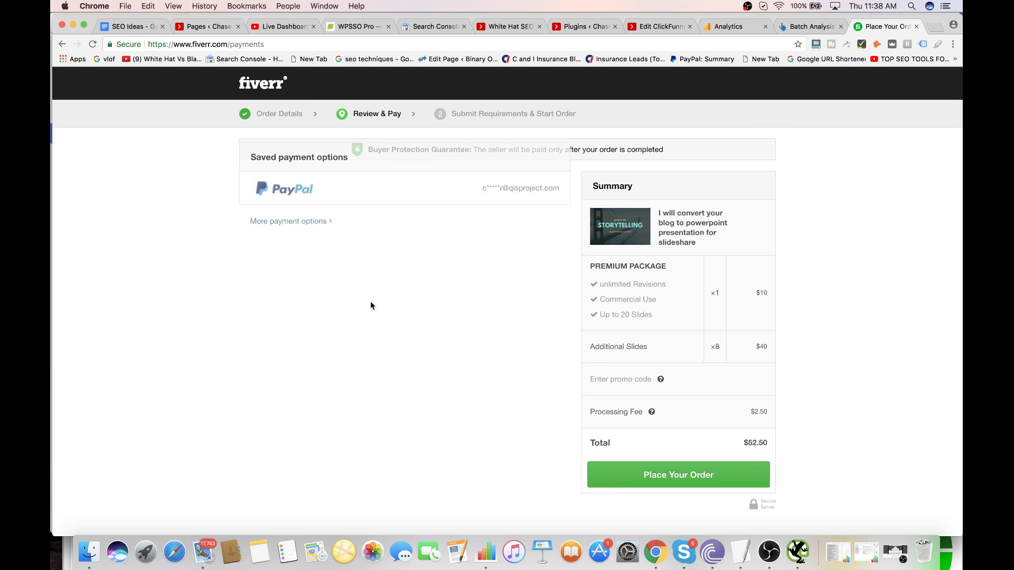
left_click(686, 481)
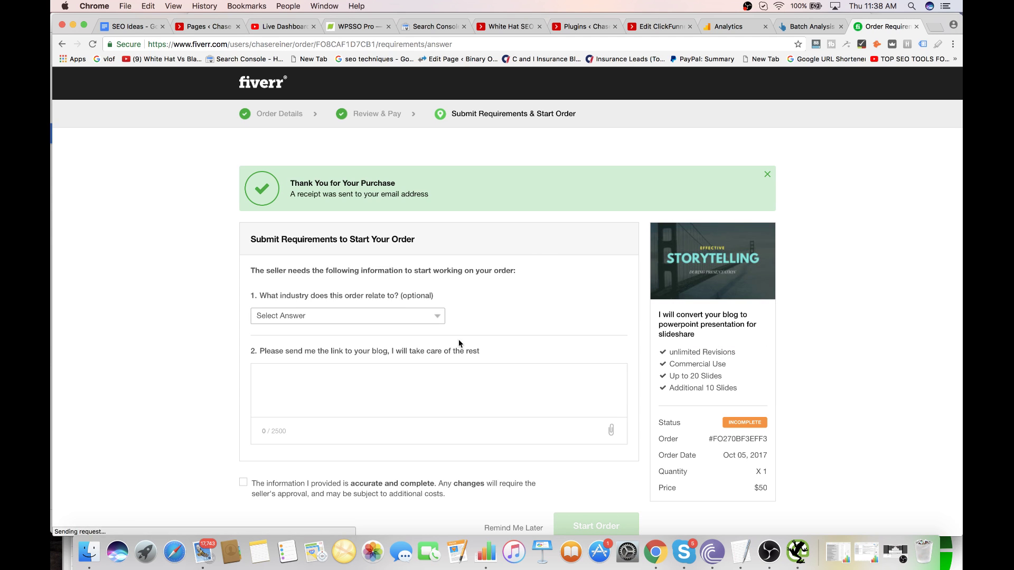
- Submit the white-hat-seo-techniques-2017 post link and Marketing & Advertising industry as order requirements, declare the information accurate, and start the order
left_click(421, 406)
type("https://chasereiner.com/seo/white-hat-seo-techniques-2017/")
left_click(417, 316)
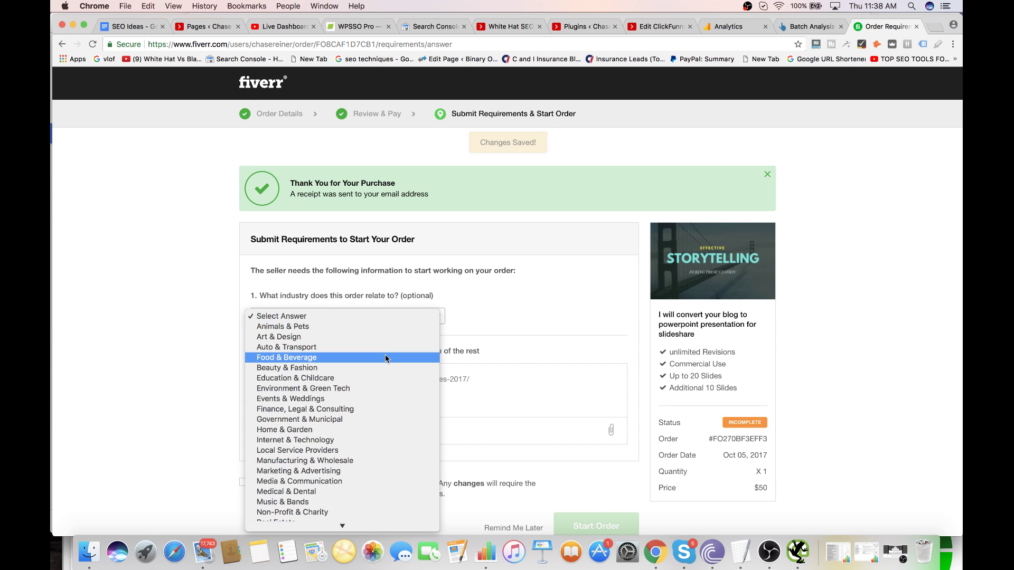
type("mar")
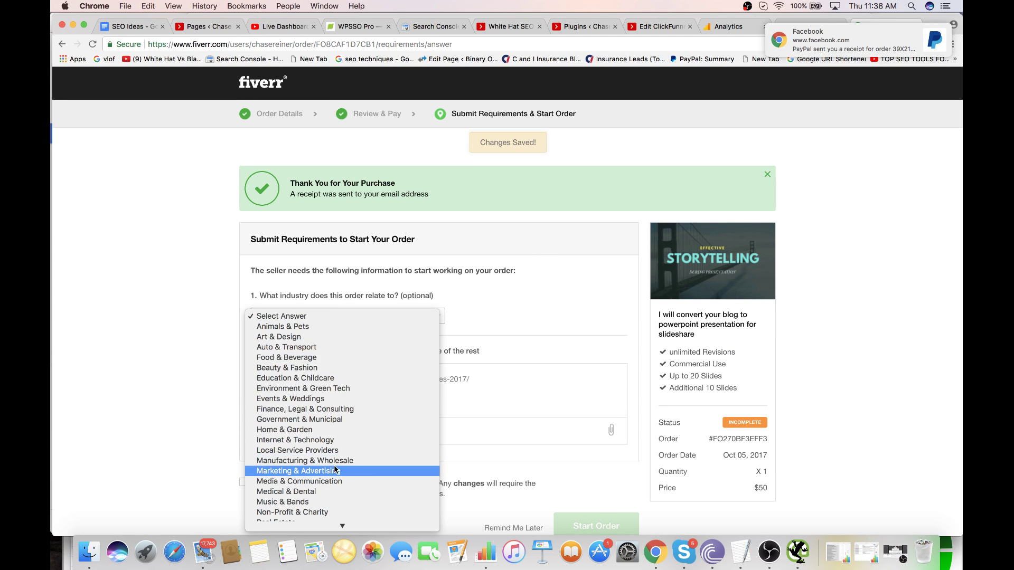
left_click(336, 471)
scroll(570, 467, "down", 2)
left_click(573, 474)
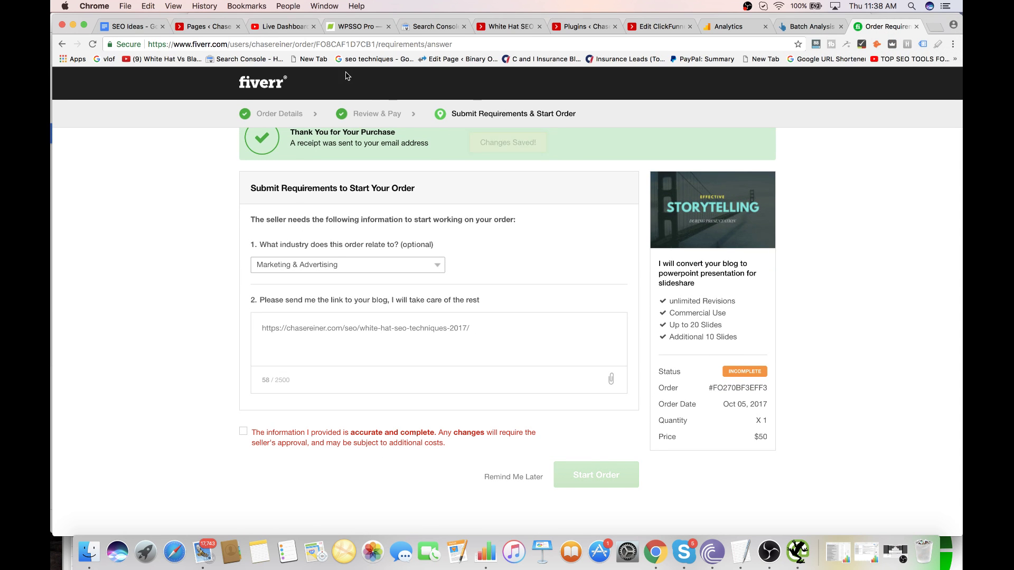
left_click(449, 434)
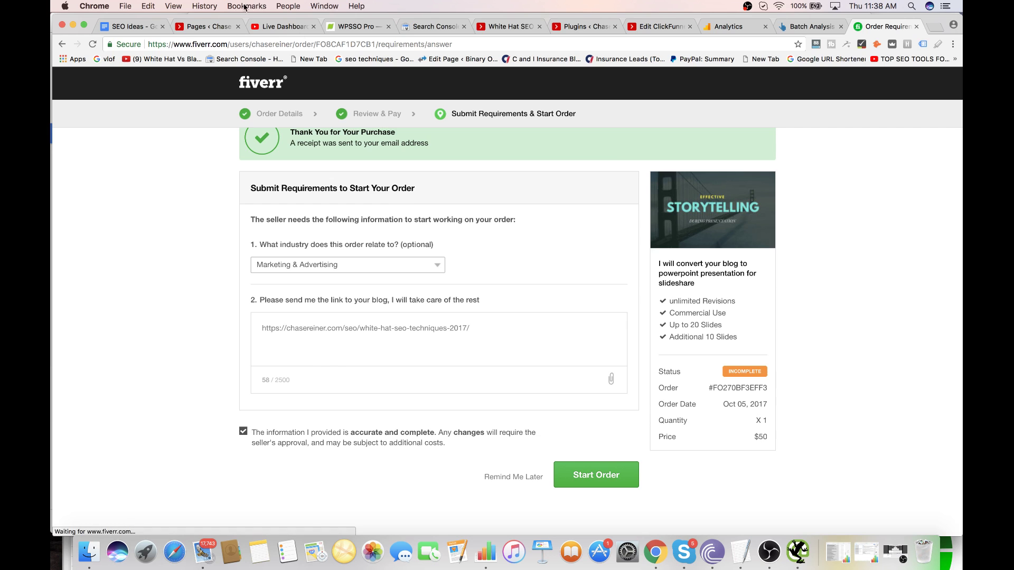
- Close the Ahrefs Batch Analysis and Fiverr browser tabs and check the YouTube live dashboard
left_click(273, 25)
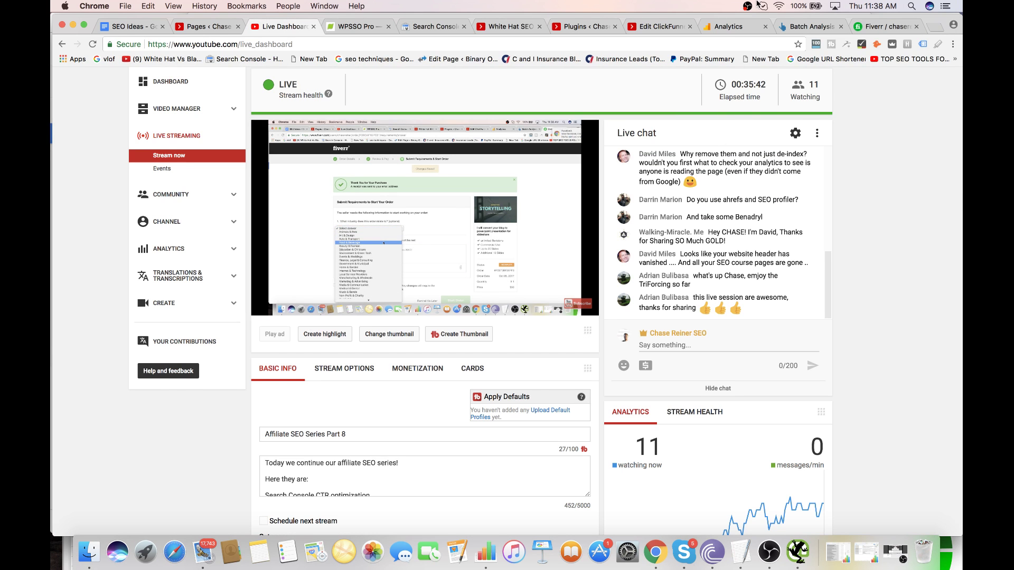
left_click(809, 25)
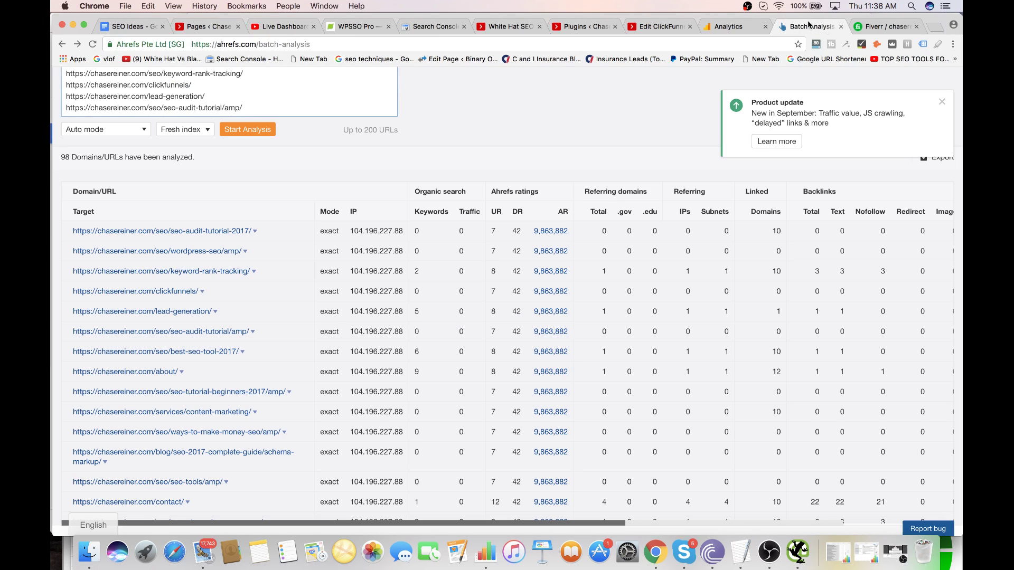
left_click(841, 26)
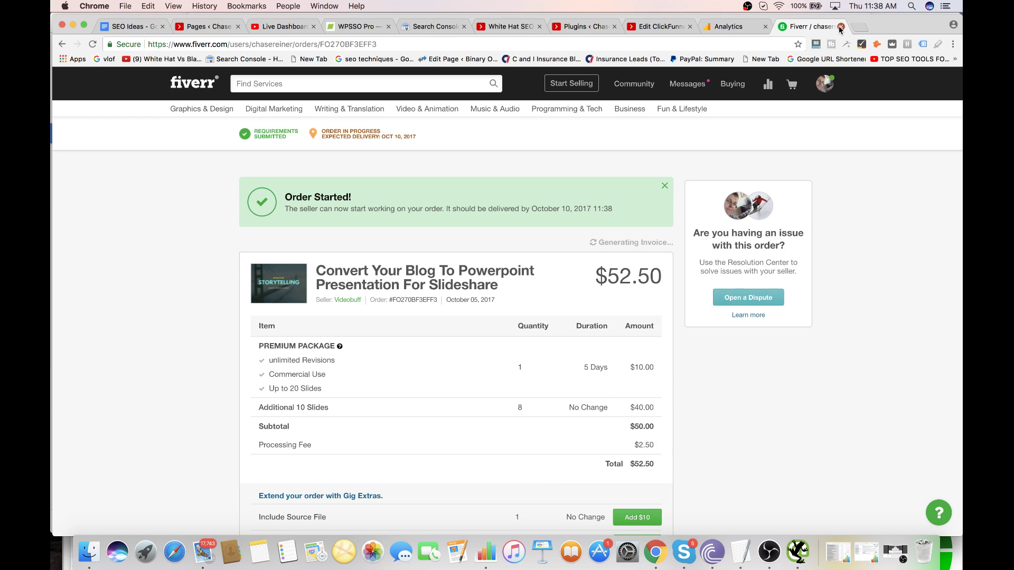
left_click(841, 26)
left_click(306, 27)
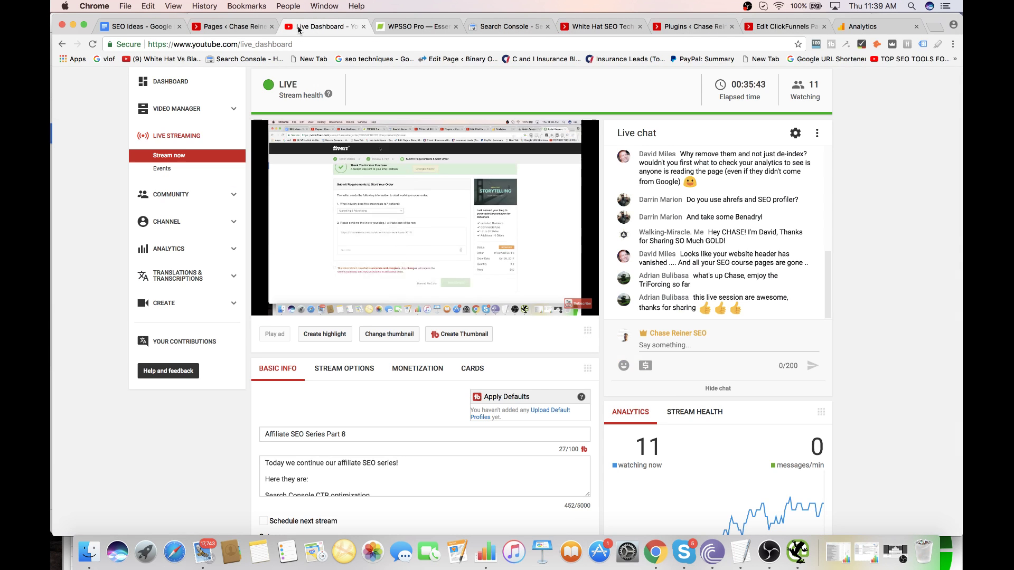
- Go from the WordPress page list to the published white hat SEO techniques post and open it for editing
left_click(229, 25)
scroll(360, 309, "down", 2)
scroll(361, 310, "up", 2)
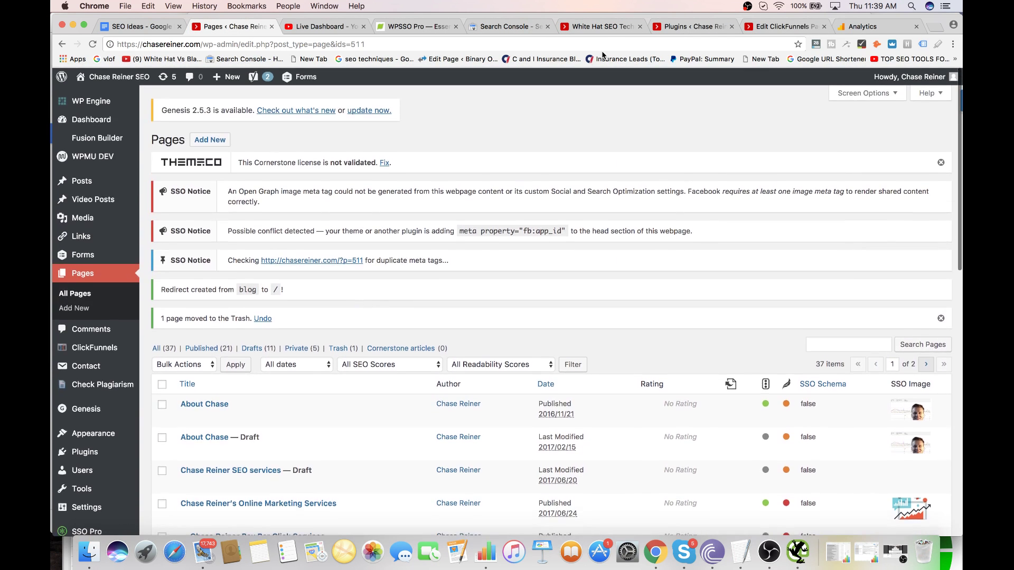
left_click(604, 27)
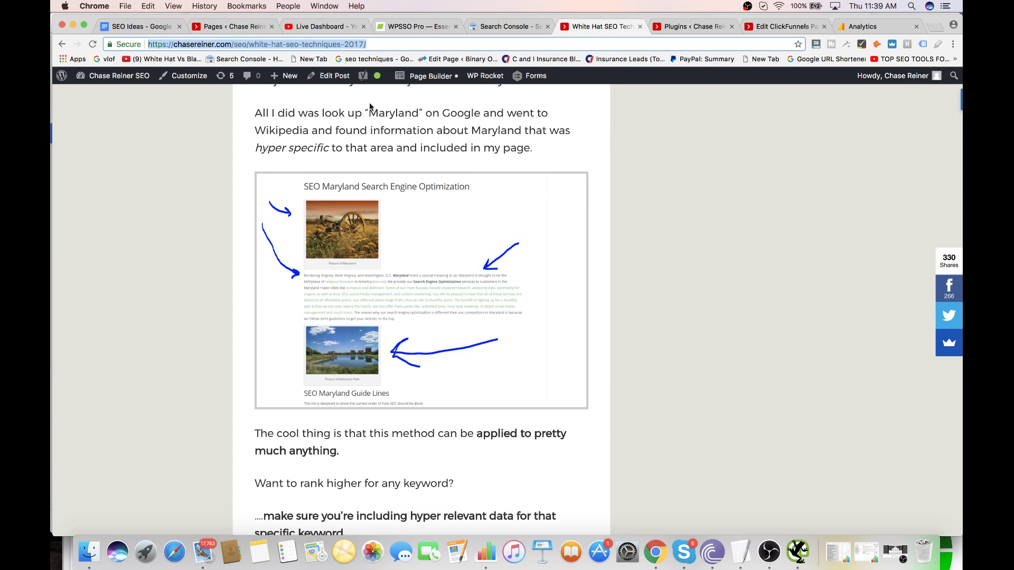
scroll(370, 106, "up", 3)
left_click(331, 75)
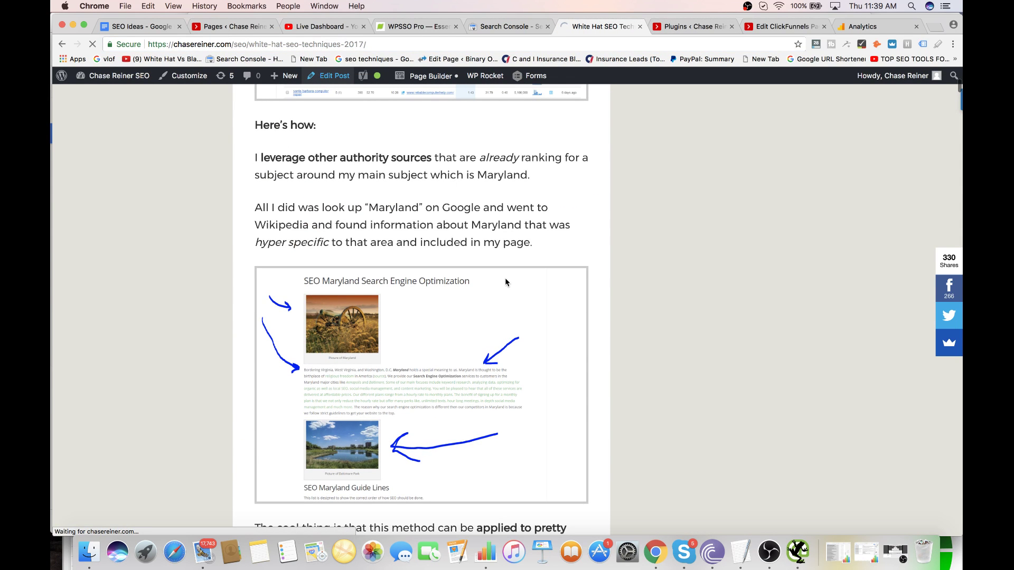
scroll(510, 311, "down", 1)
scroll(509, 311, "up", 9)
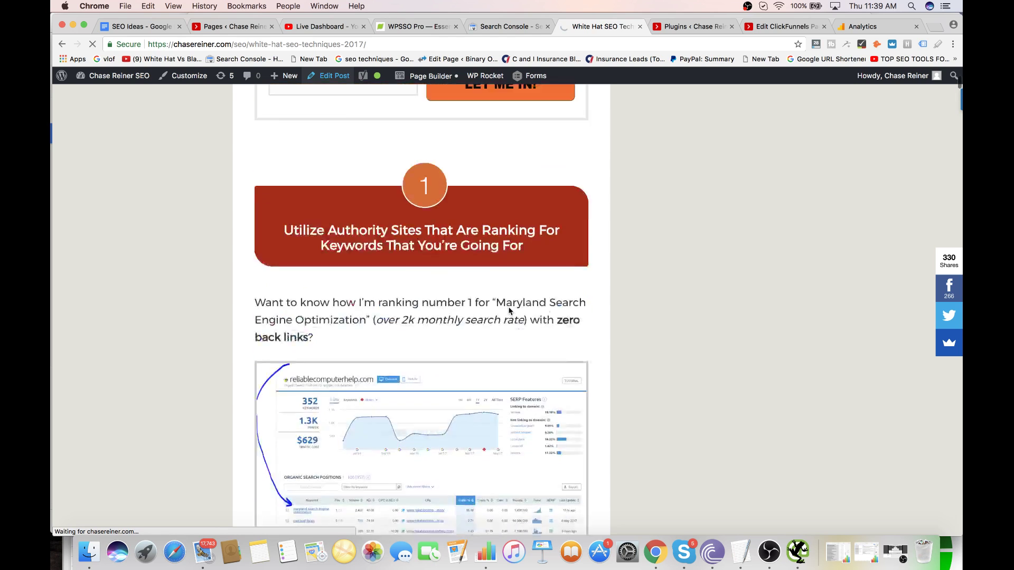
scroll(509, 310, "up", 4)
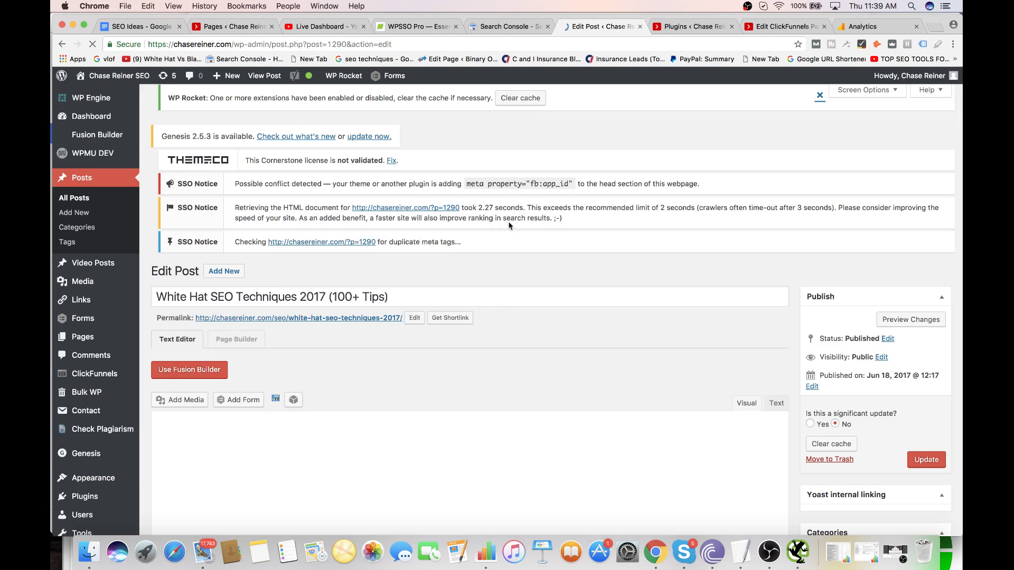
- Examine the post's content and its Social and Search Optimization settings, covering the media and text options
scroll(508, 225, "down", 4)
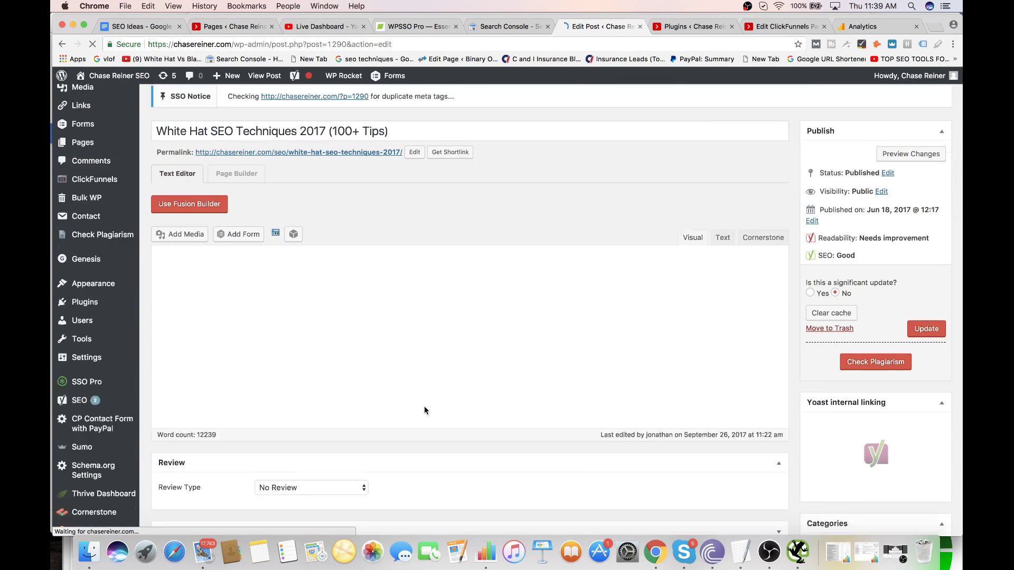
scroll(423, 409, "down", 3)
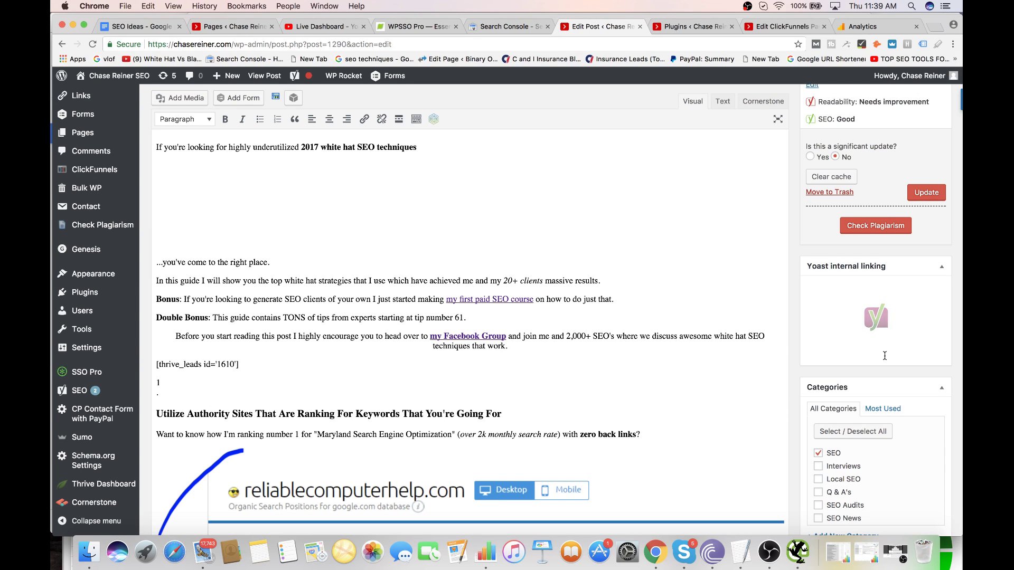
scroll(909, 243, "down", 3)
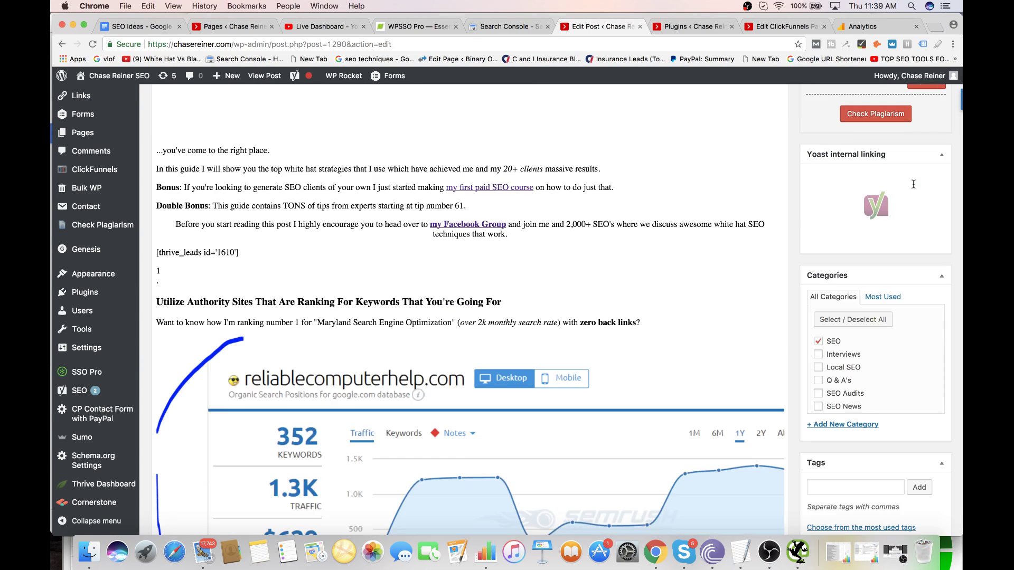
scroll(906, 252, "down", 15)
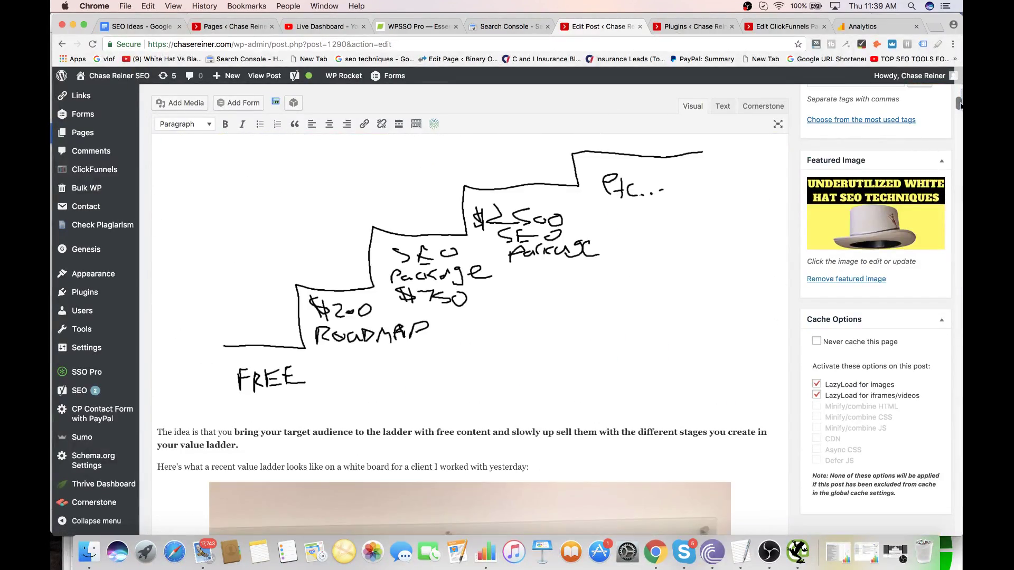
mouse_move(960, 105)
left_mouse_down()
mouse_move(946, 206)
mouse_move(852, 506)
mouse_move(857, 523)
left_mouse_up()
scroll(576, 374, "up", 3)
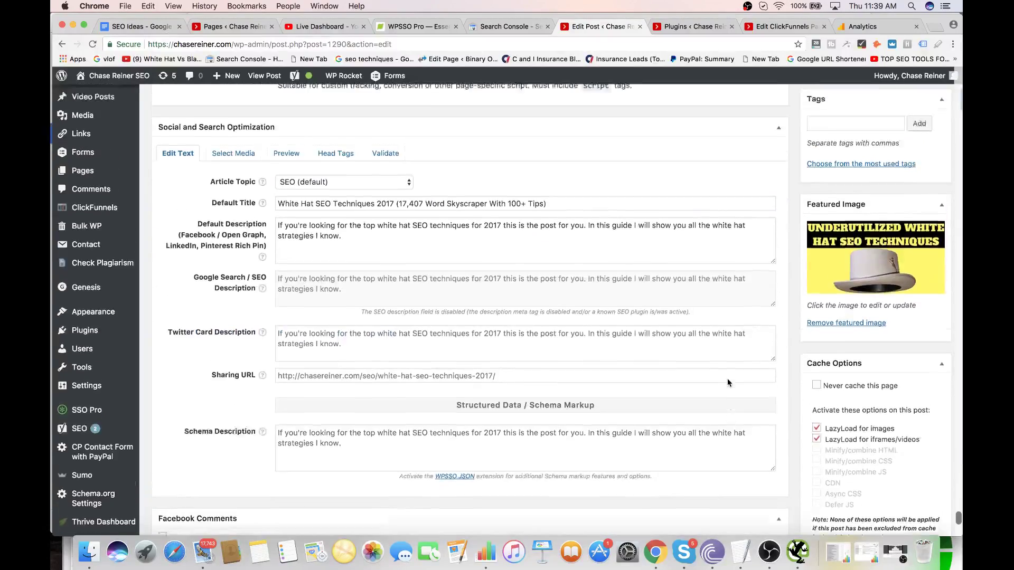
left_click(242, 204)
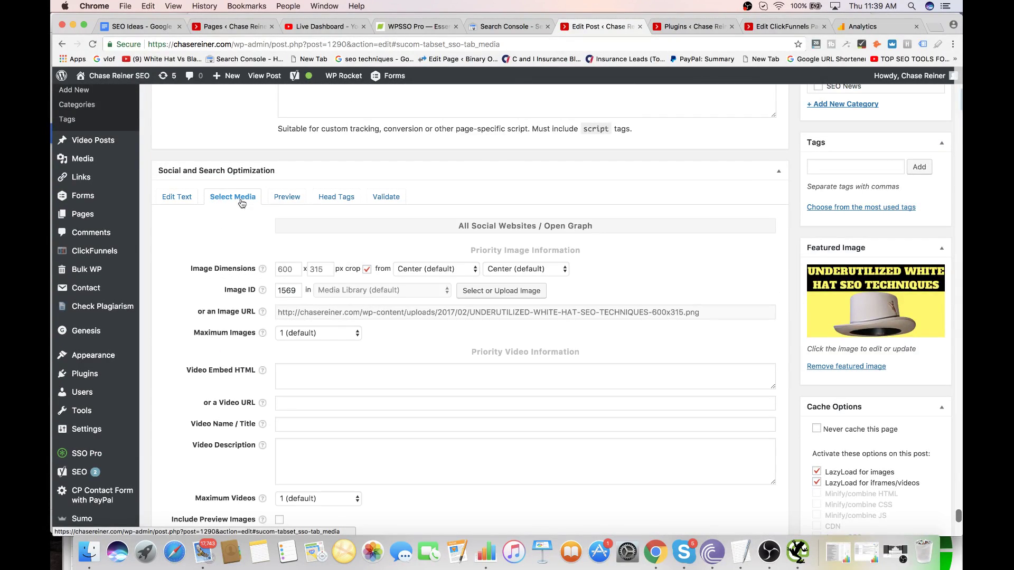
left_click(177, 197)
scroll(188, 198, "down", 2)
scroll(285, 256, "up", 8)
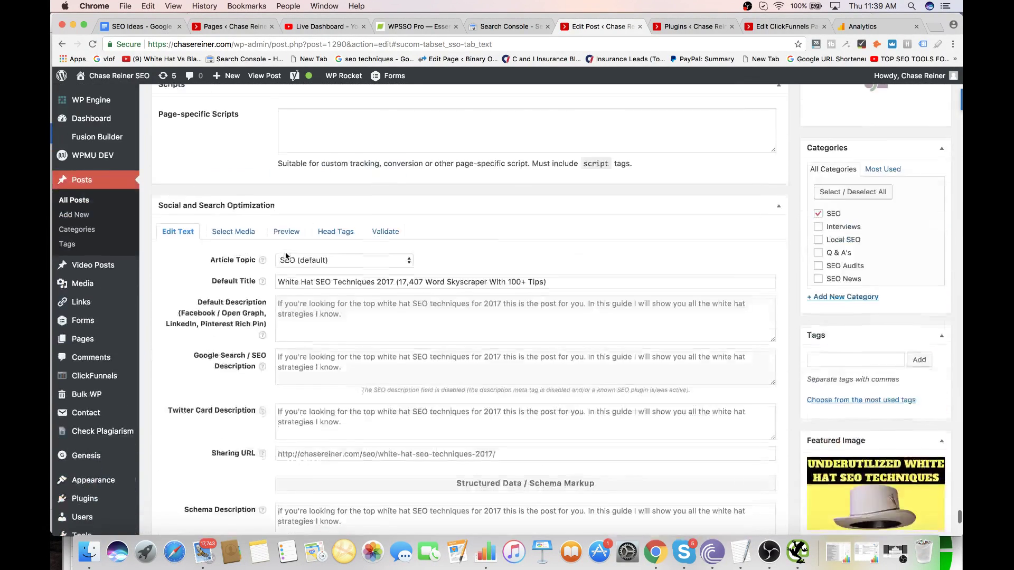
- Set the post's review type to Star and enter White Hat SEO Tips as the review heading
scroll(285, 256, "up", 15)
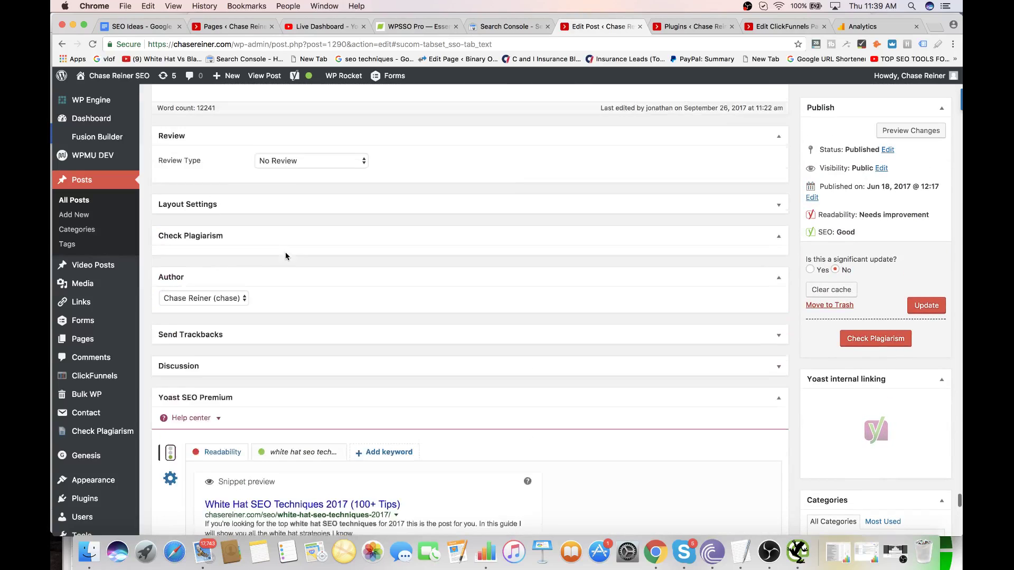
scroll(285, 253, "up", 1)
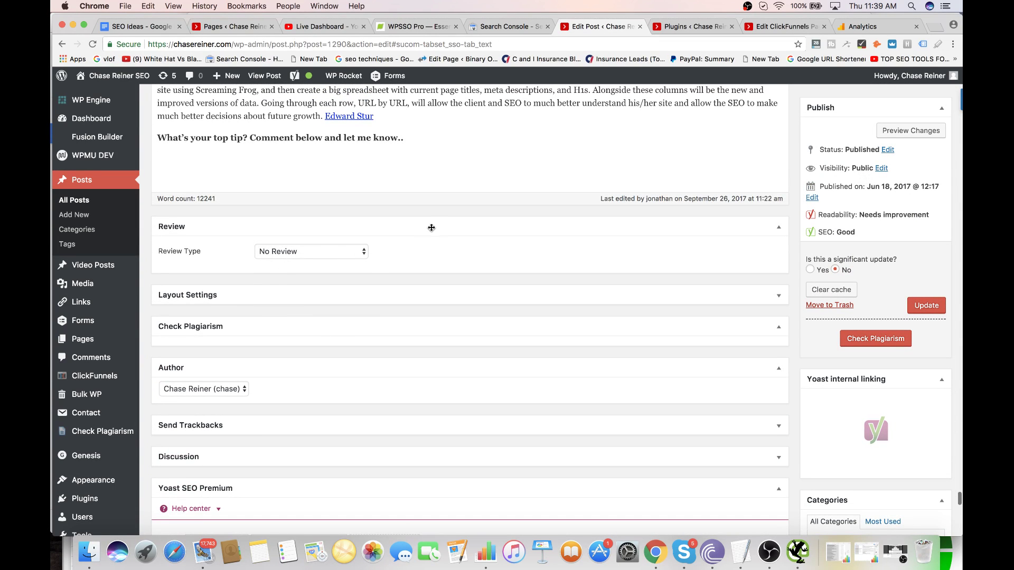
left_click(359, 251)
left_click(334, 264)
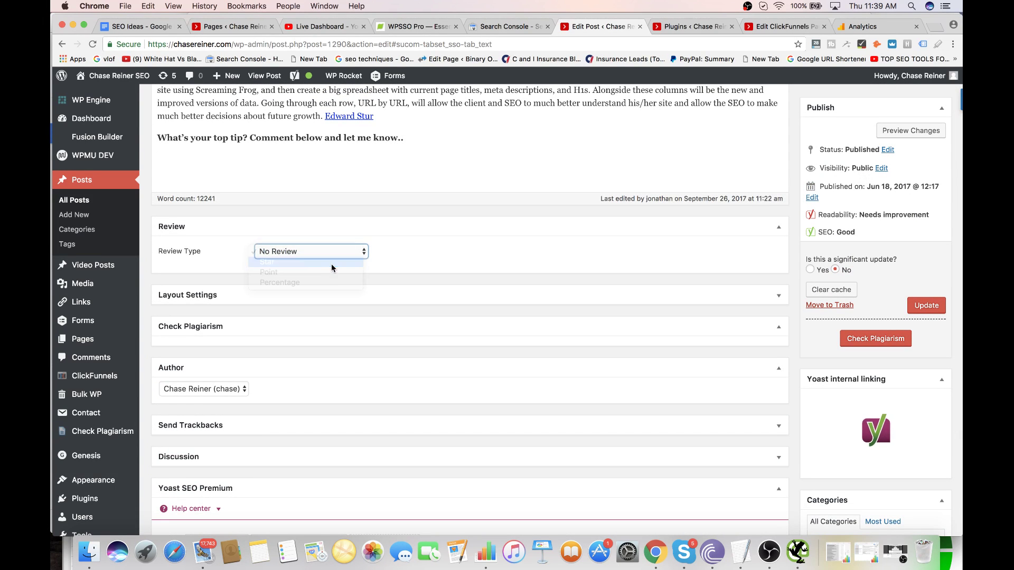
left_click(310, 276)
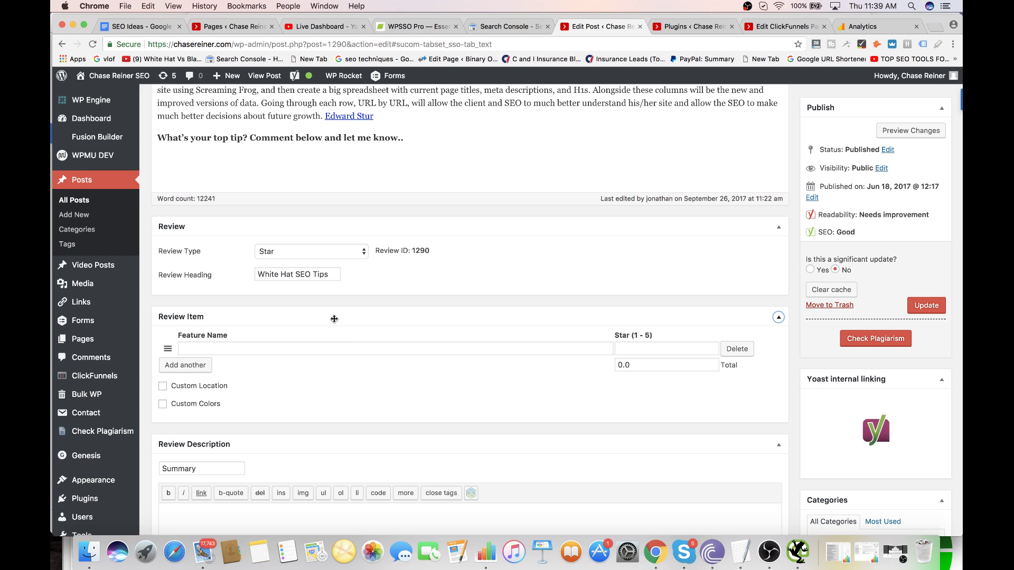
- Move White Hat SEO Tips from the review heading to the review item's feature name, rated 4 stars with a total of 5.0
left_click(357, 346)
left_click(312, 274)
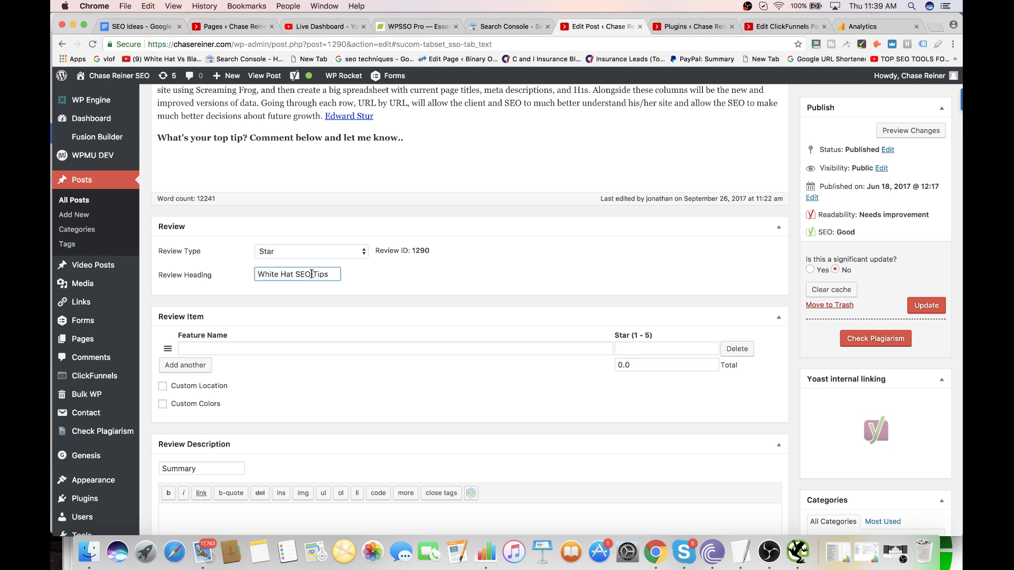
key("super+x")
left_click(389, 348)
key("super+v")
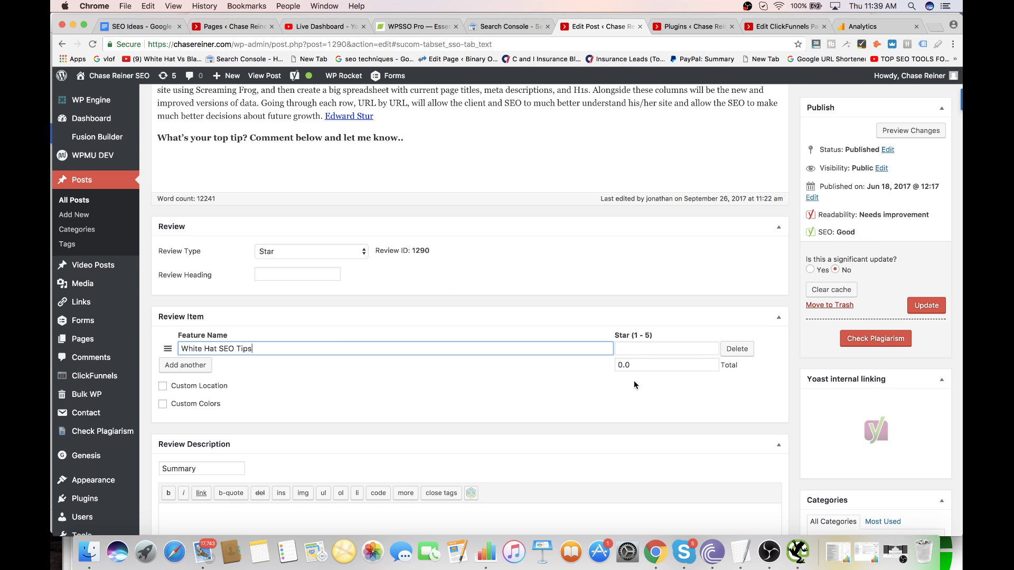
left_click(665, 349)
type("4")
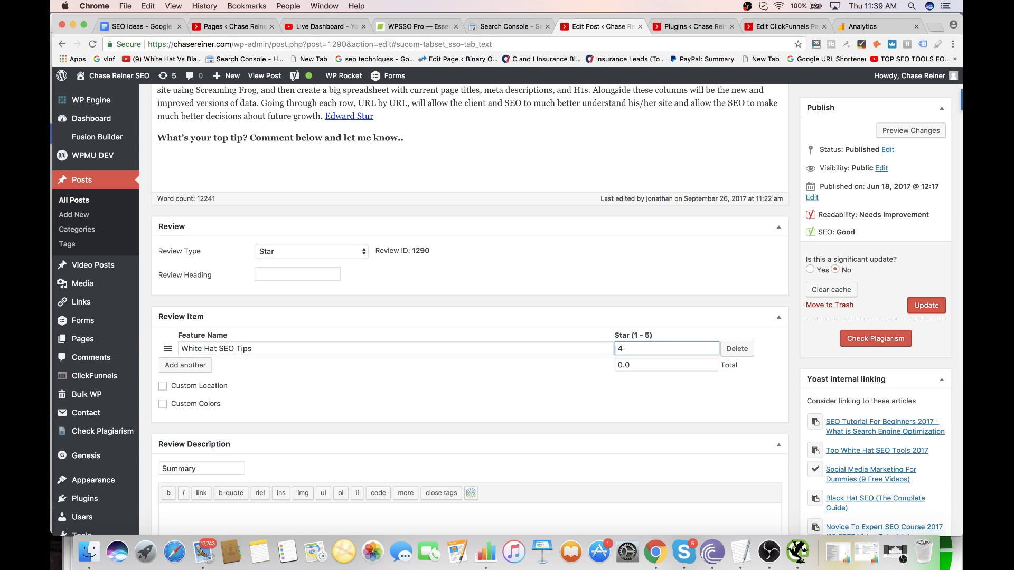
left_click(621, 365)
left_click(614, 376)
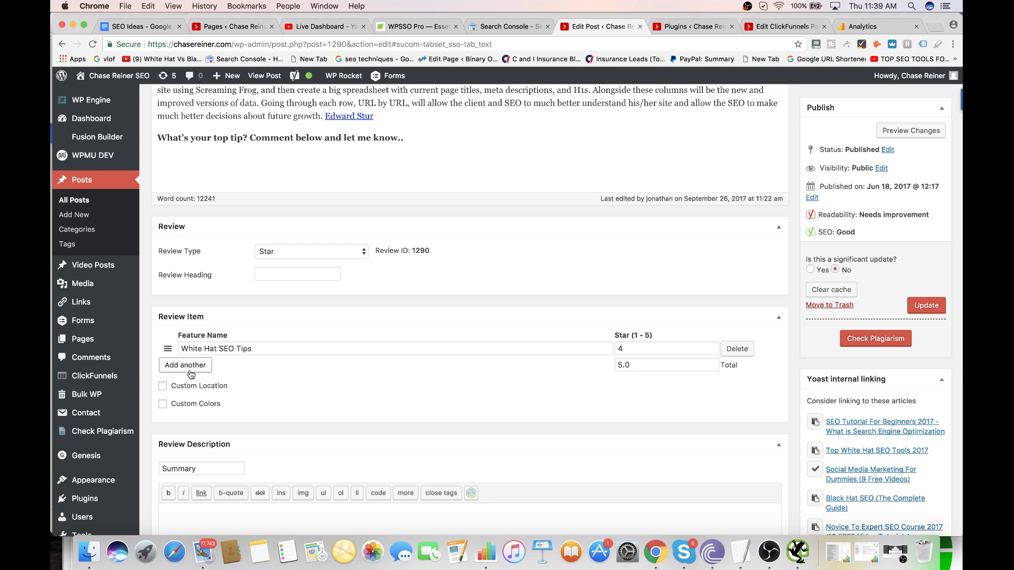
scroll(207, 403, "down", 3)
scroll(207, 402, "down", 4)
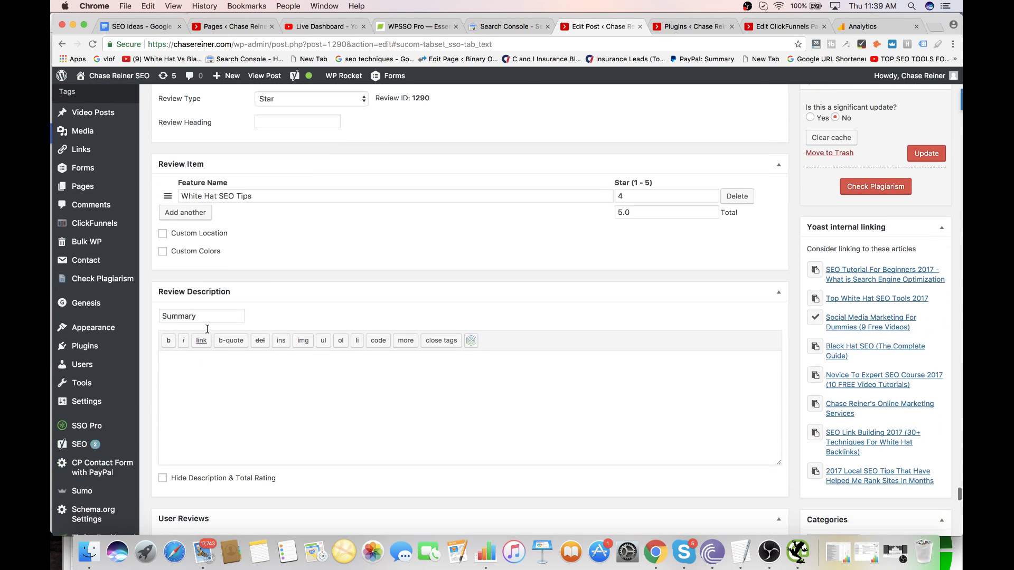
left_click(197, 252)
left_click(197, 252)
left_click(201, 236)
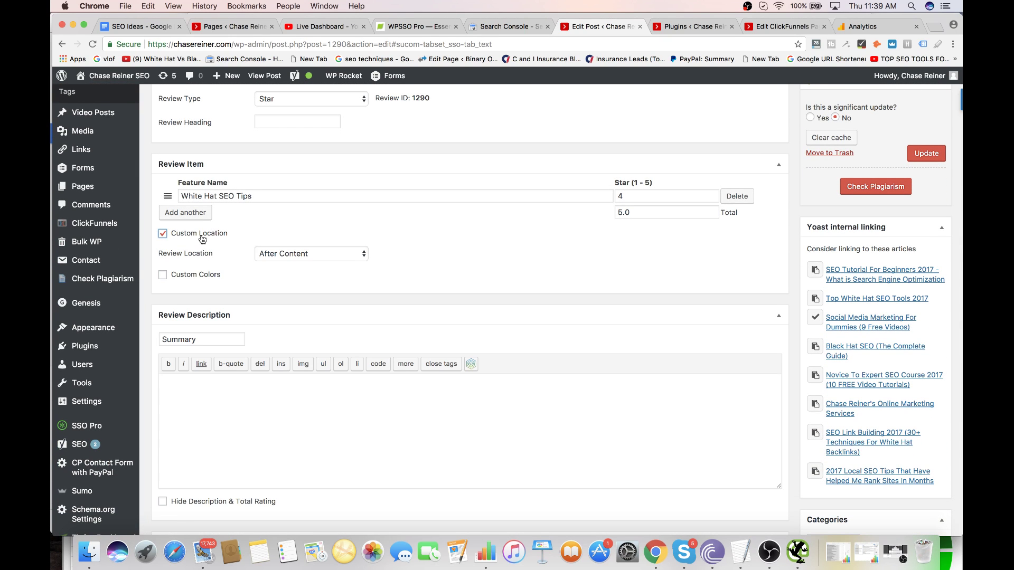
left_click(201, 235)
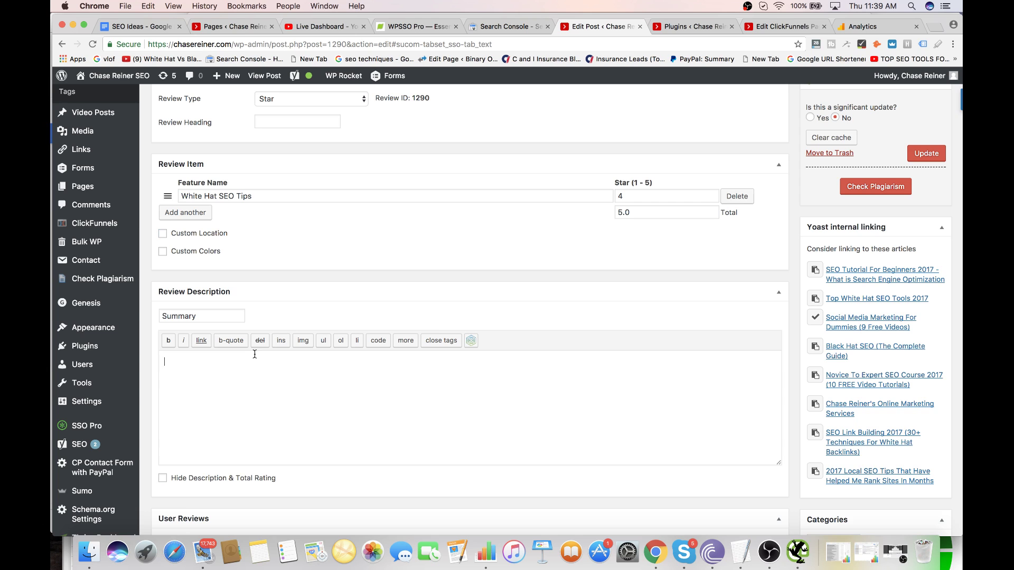
- Write a review description saying the tips prove helpful but the article could be longer, with around 200 tips in total a great goal
scroll(255, 354, "down", 1)
type("These tips are")
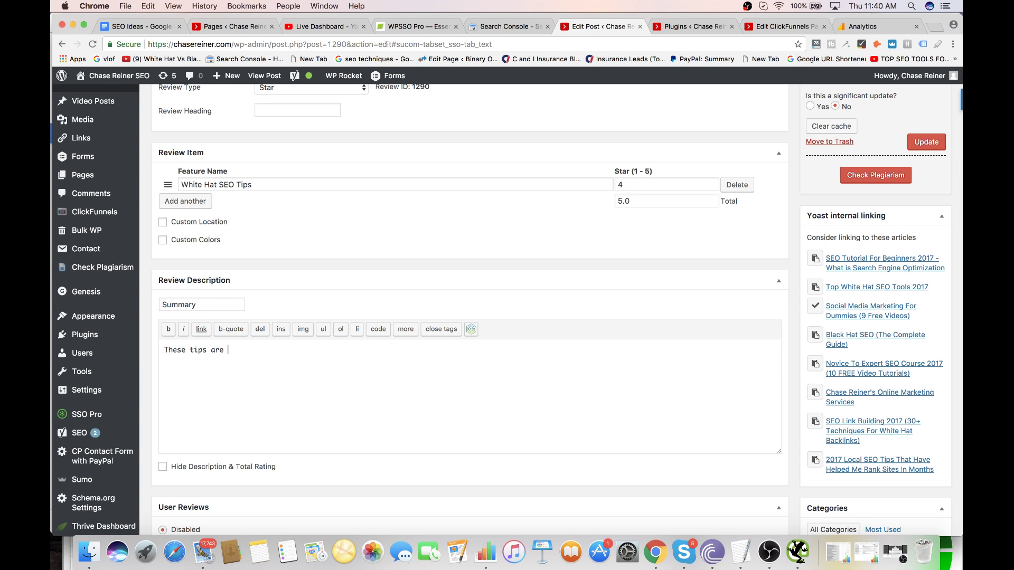
key("super+a")
key("BackSpace")
type("OVerall the")
key("super+a")
type("Ov")
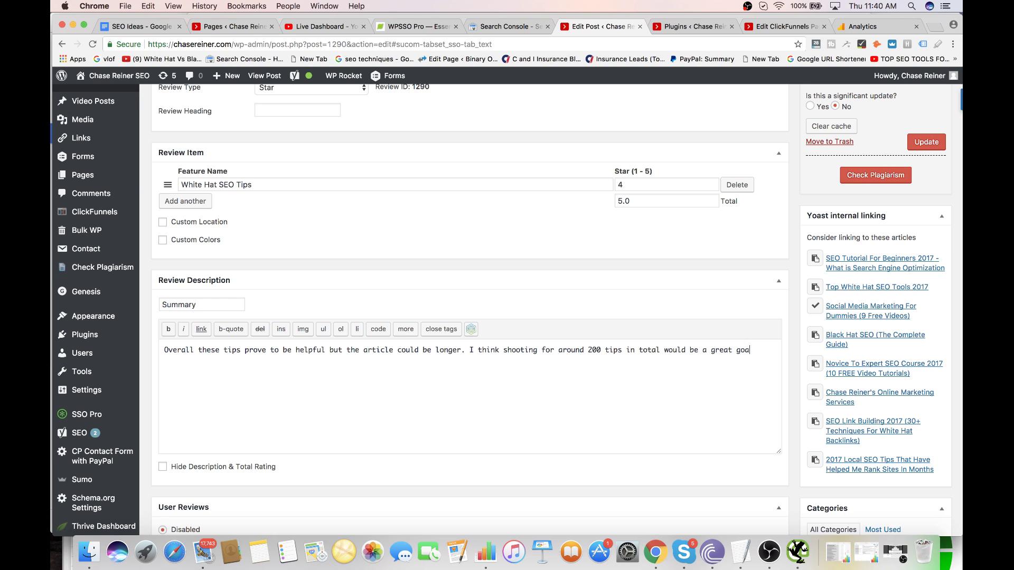
- Enable user reviews for the post and update it
scroll(209, 392, "down", 5)
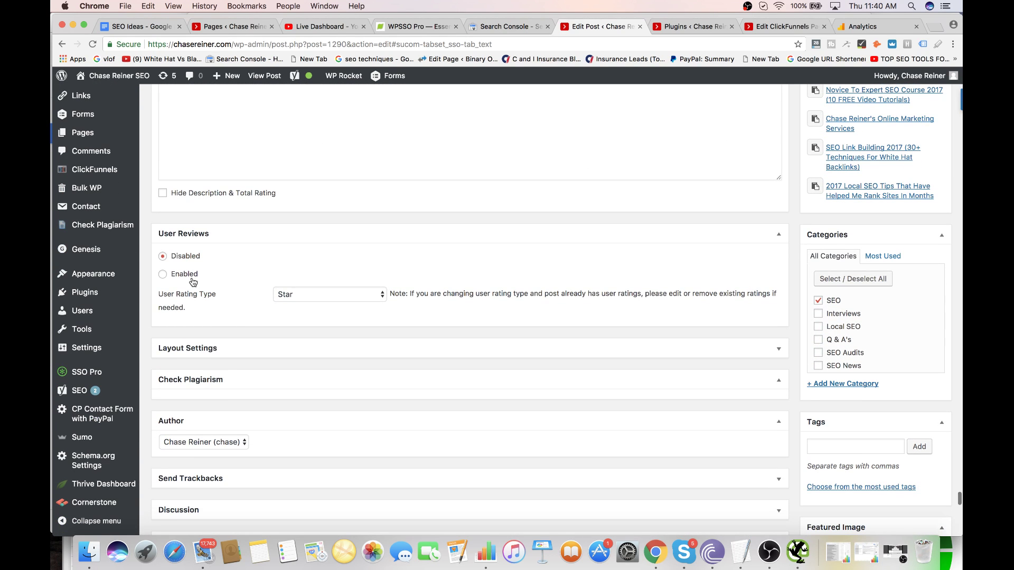
scroll(461, 291, "down", 2)
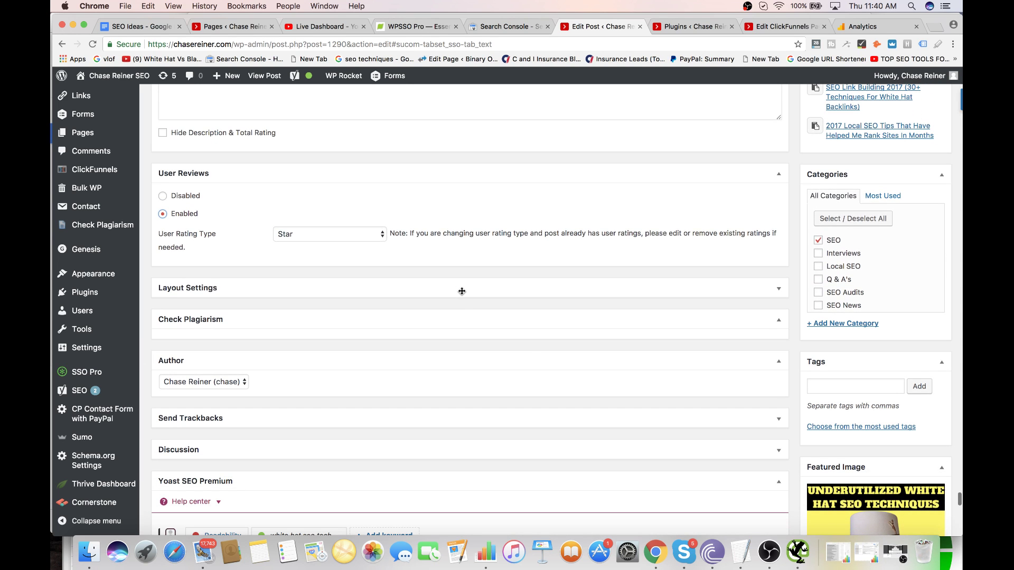
scroll(694, 240, "up", 10)
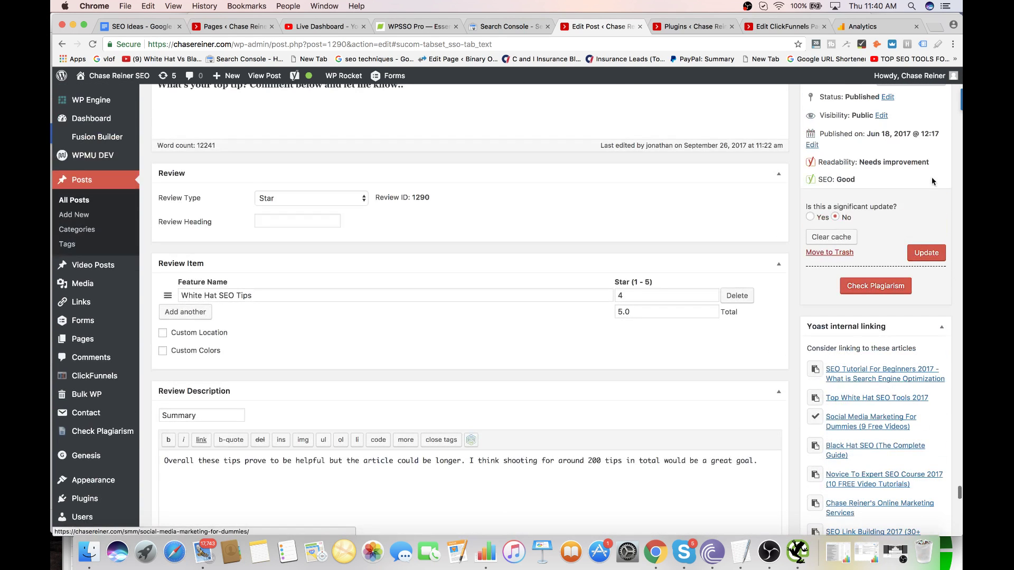
left_click(928, 253)
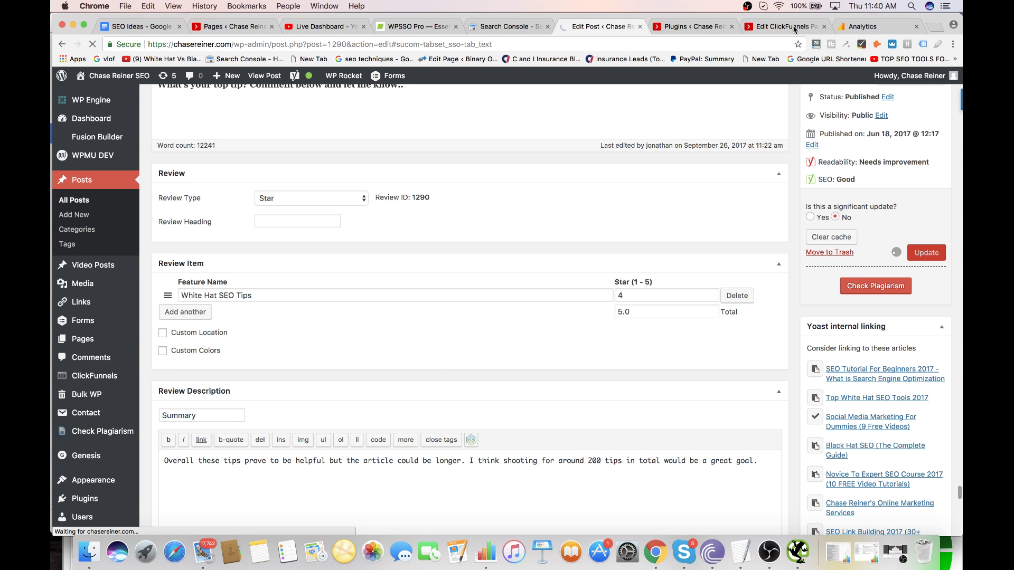
- Open the chasereiner.com homepage in a new browser tab and check the live chat on the YouTube dashboard
left_click(236, 27)
left_click(315, 27)
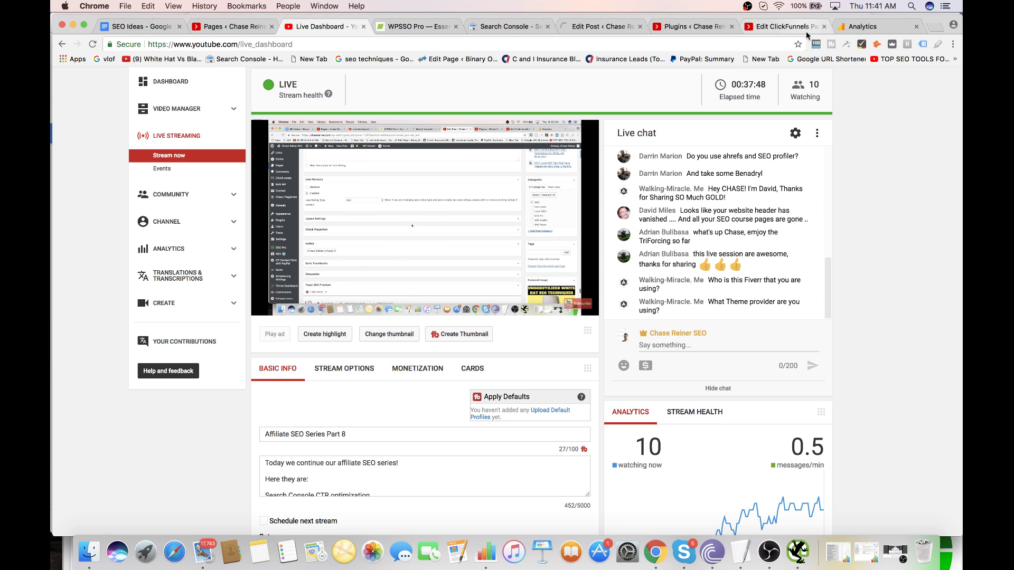
key("super+t")
type("ch")
key("Return")
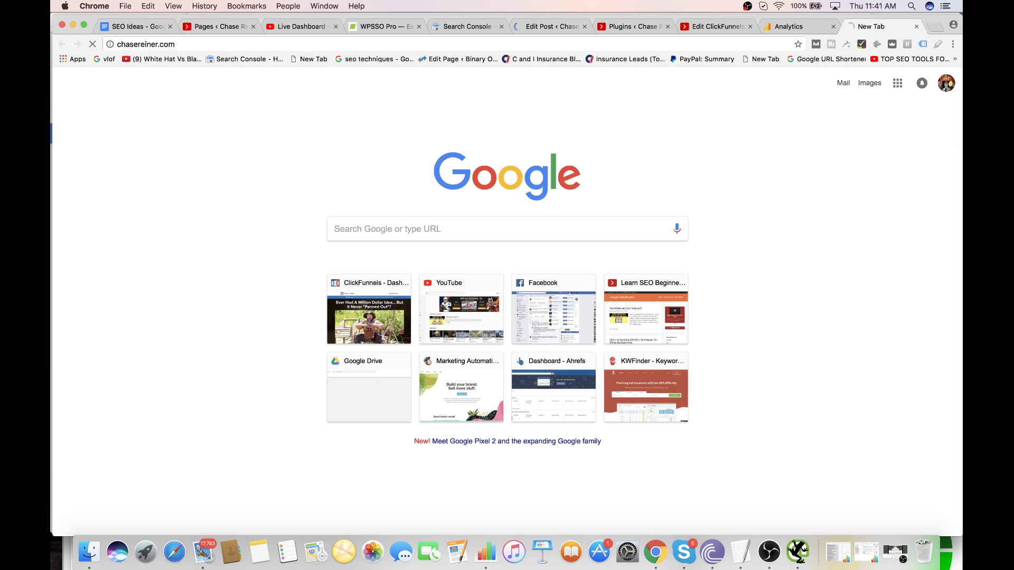
left_click(298, 26)
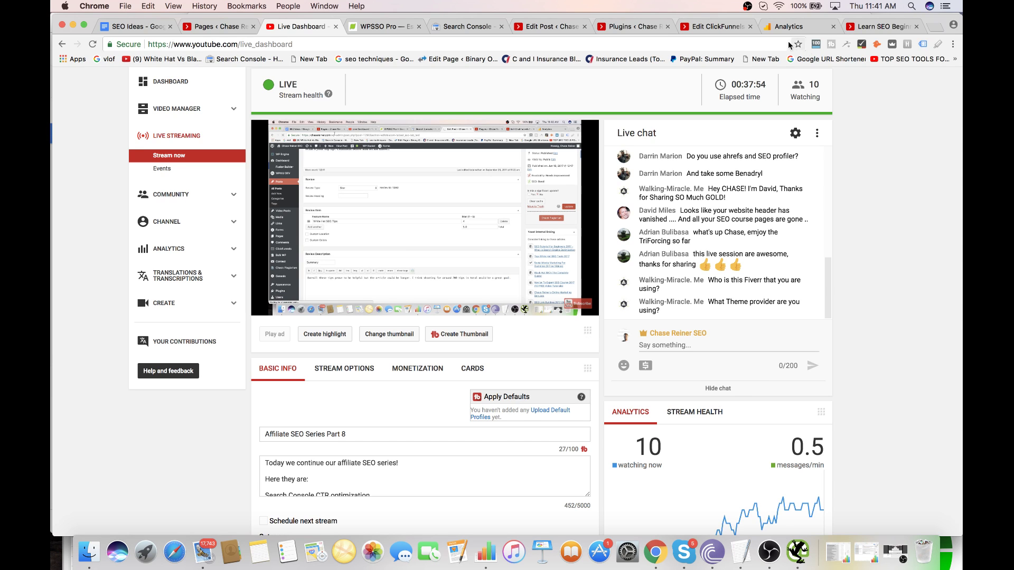
- Open the blog-to-PowerPoint order from Fiverr's notifications in a new tab to view its details, then close it and return to the YouTube live dashboard
left_click(934, 26)
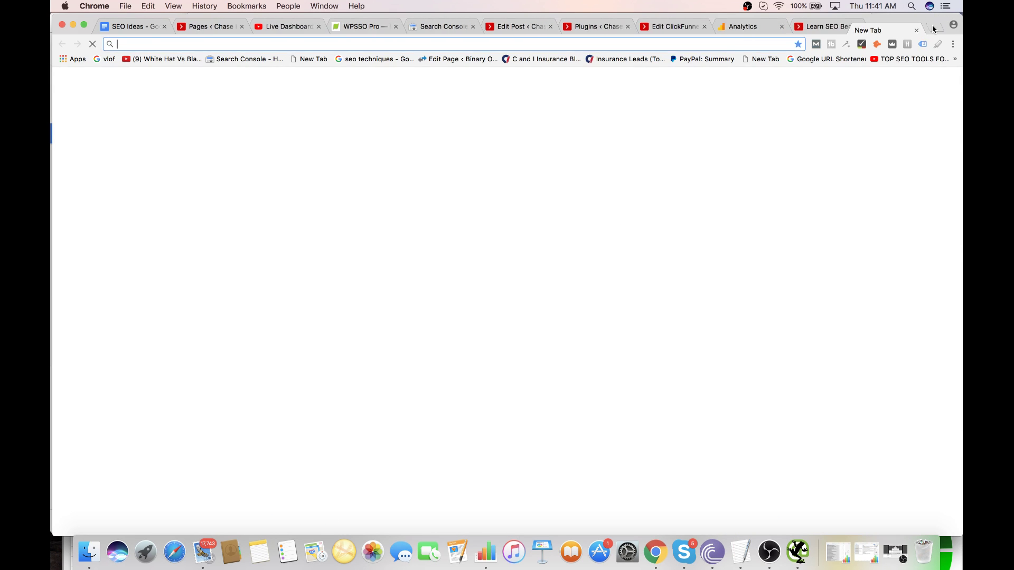
type("fivr")
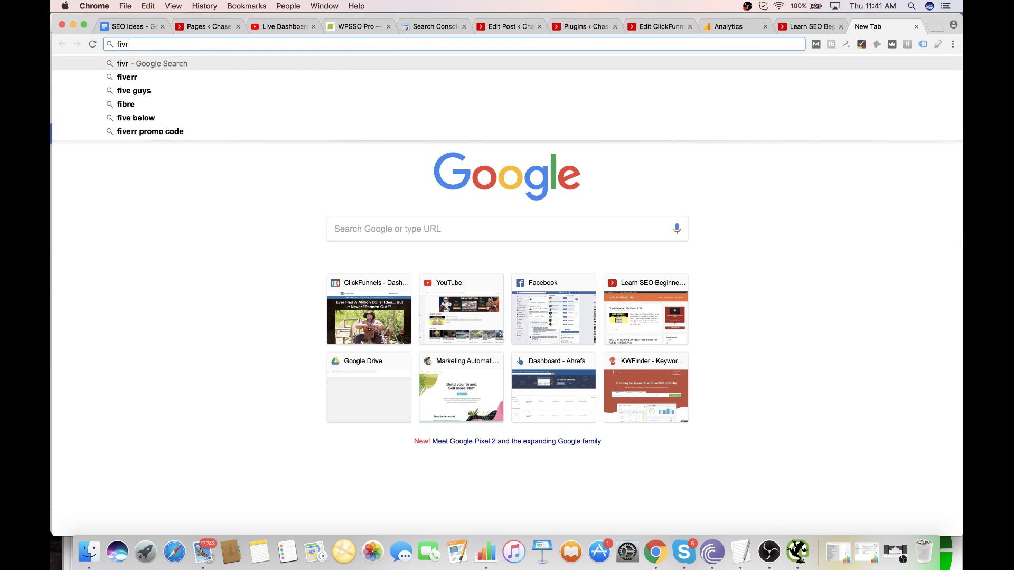
key("Down")
key("Return")
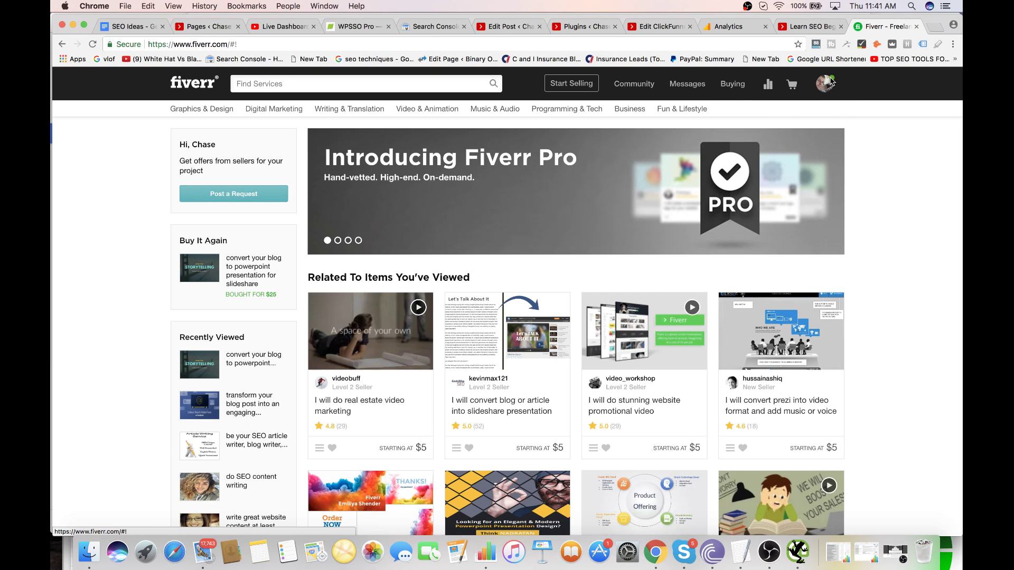
left_click(825, 83)
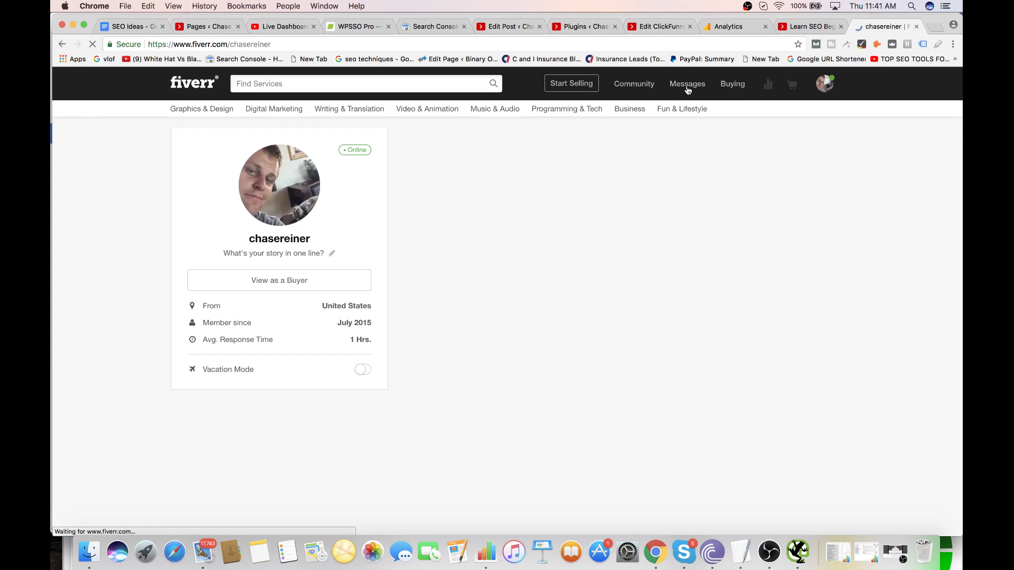
mouse_move(659, 88)
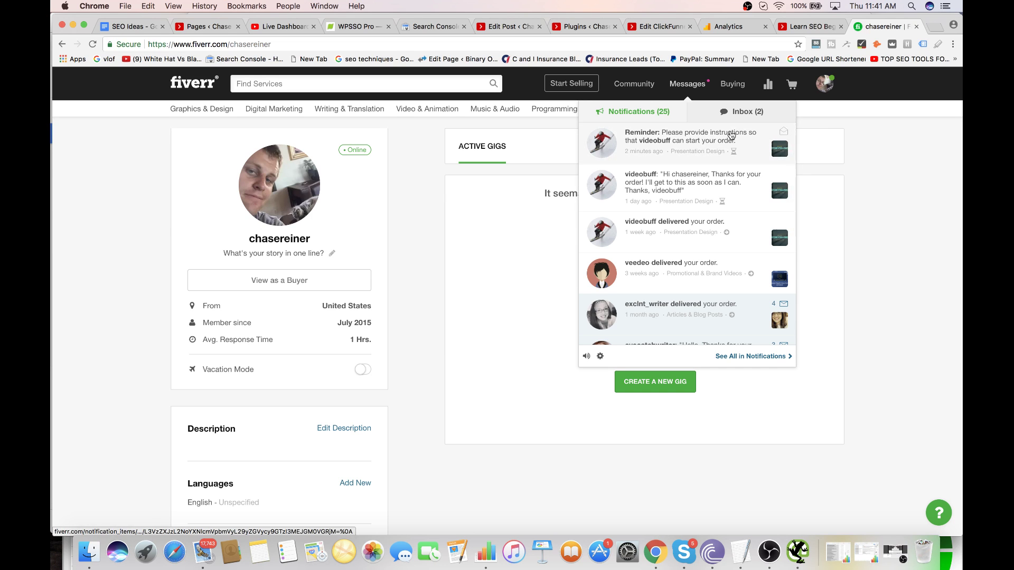
left_click(789, 153)
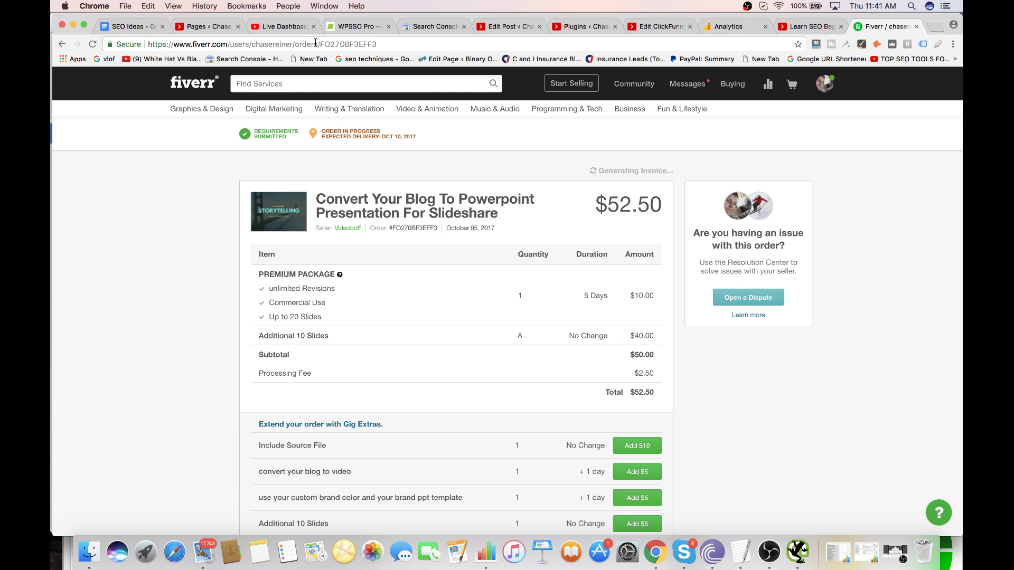
left_click(917, 26)
left_click(306, 26)
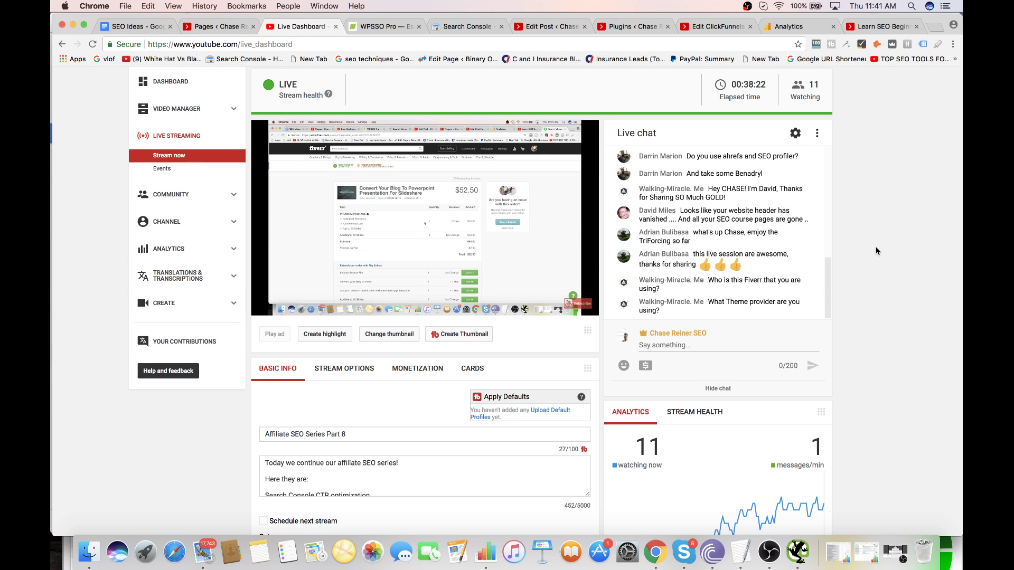
- Examine the chasereiner.com homepage from header to footer and look through the open Analytics, Plugins and WPSSO Pro pages
left_click(886, 26)
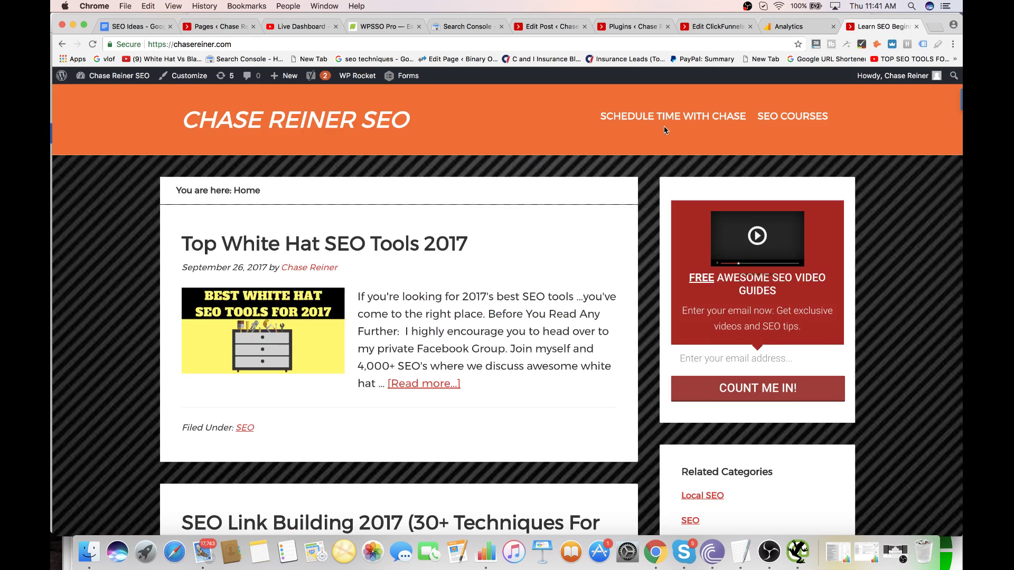
left_click(777, 32)
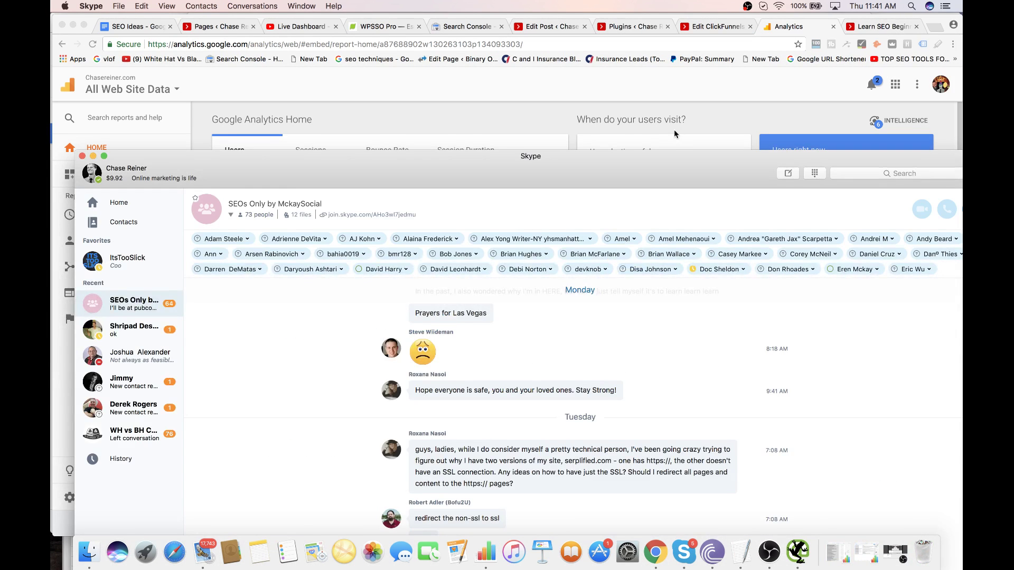
left_click(667, 130)
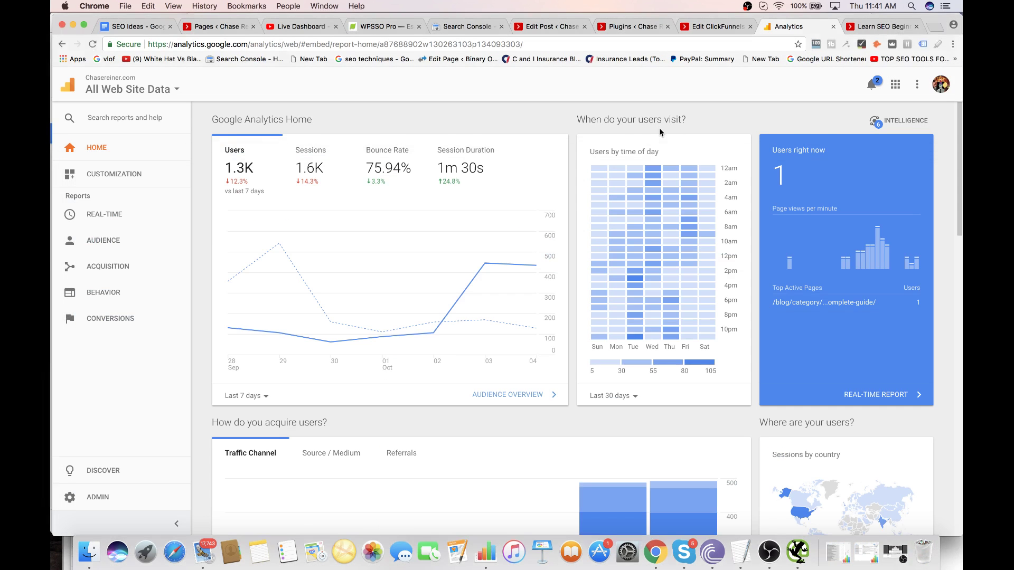
left_click(873, 31)
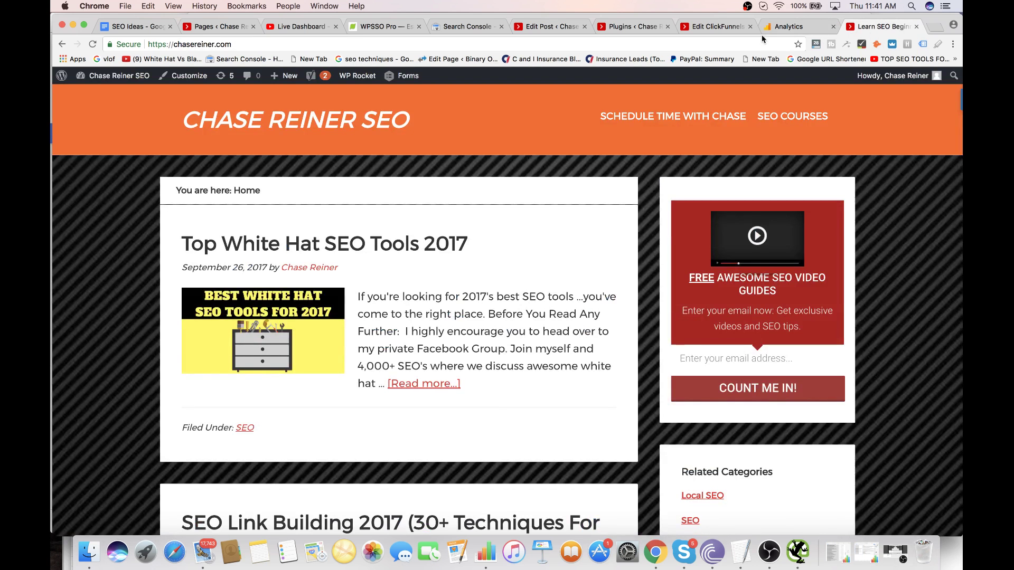
left_click(719, 26)
left_click(653, 27)
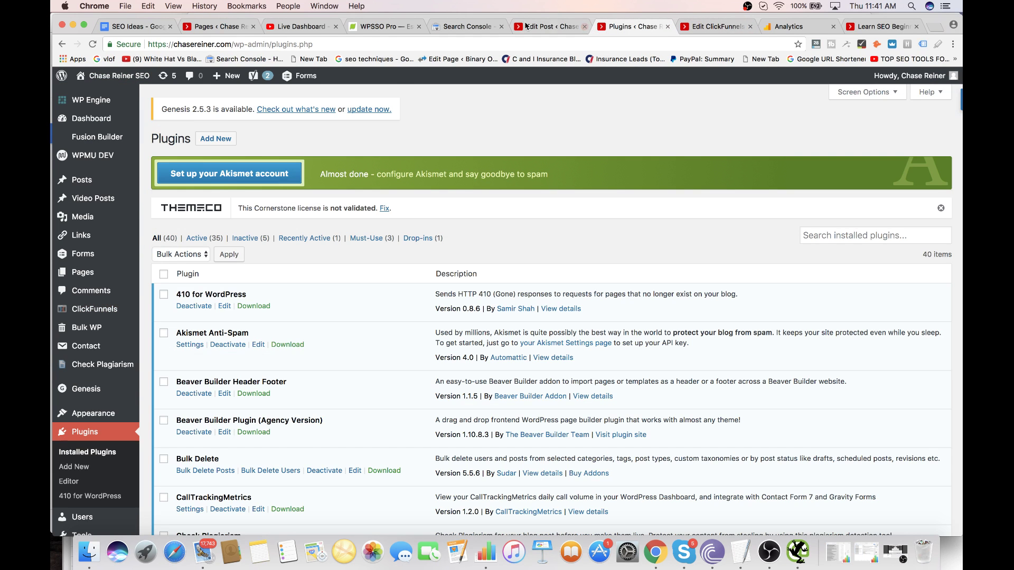
left_click(465, 27)
left_click(377, 26)
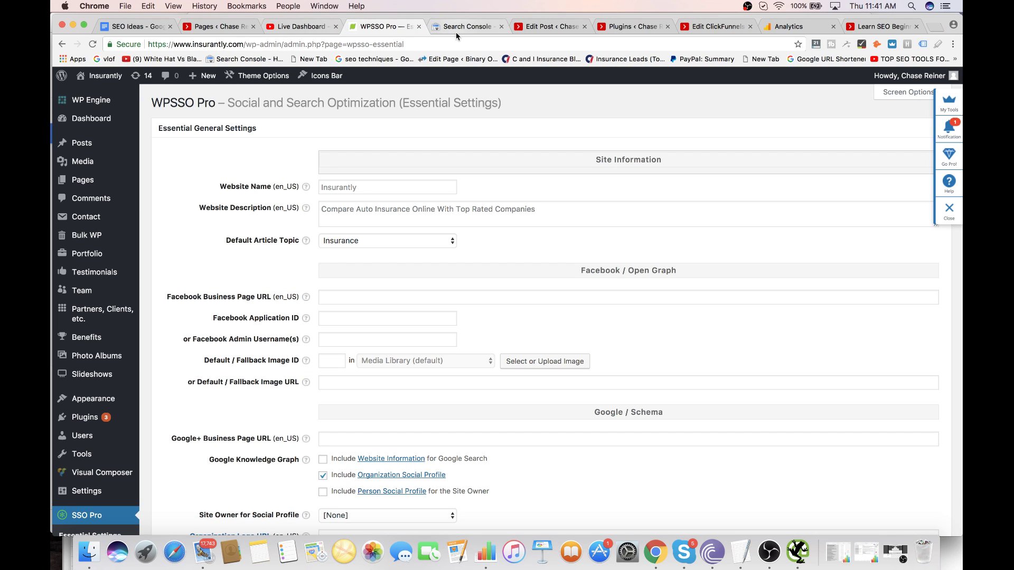
left_click(876, 27)
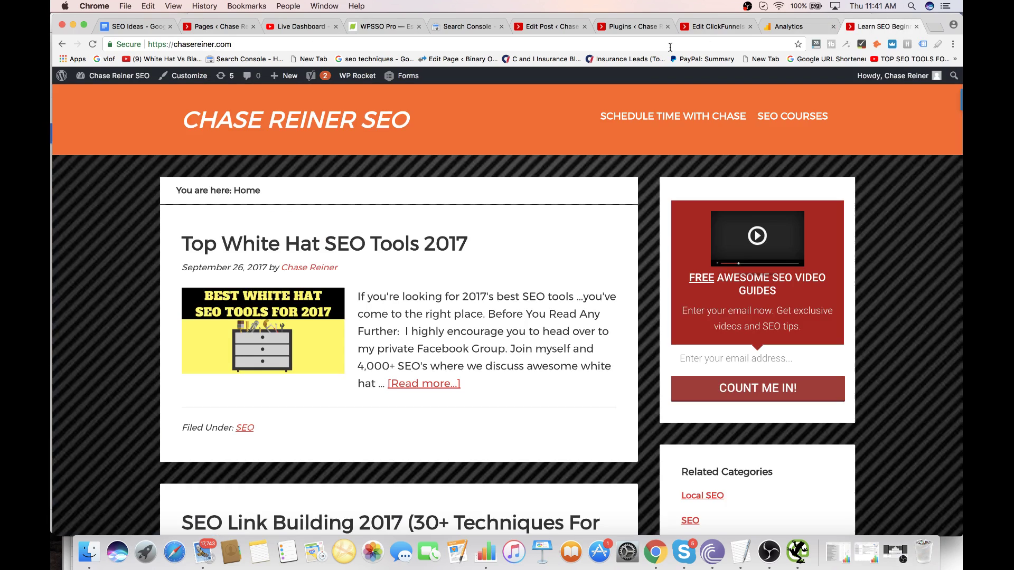
scroll(528, 211, "down", 15)
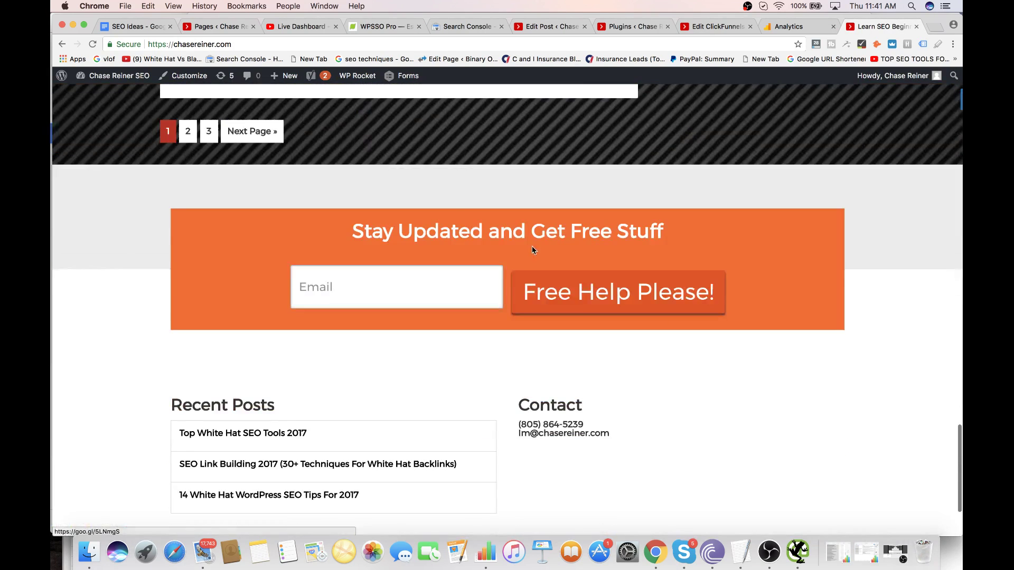
- Go to page 2 of the blog listing and open the White Hat SEO Techniques 2017 (100+ Tips) post
left_click(228, 136)
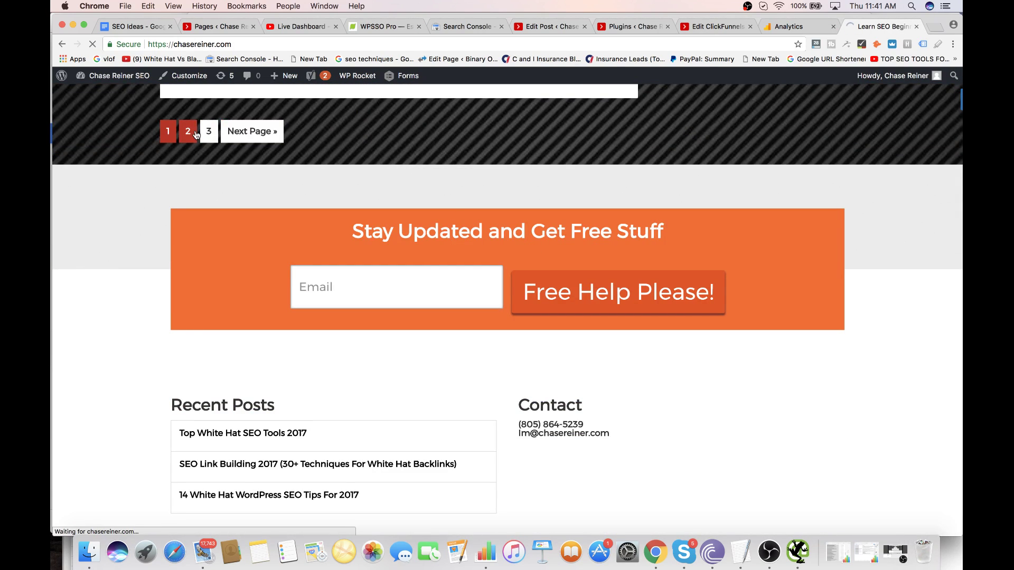
scroll(294, 248, "down", 5)
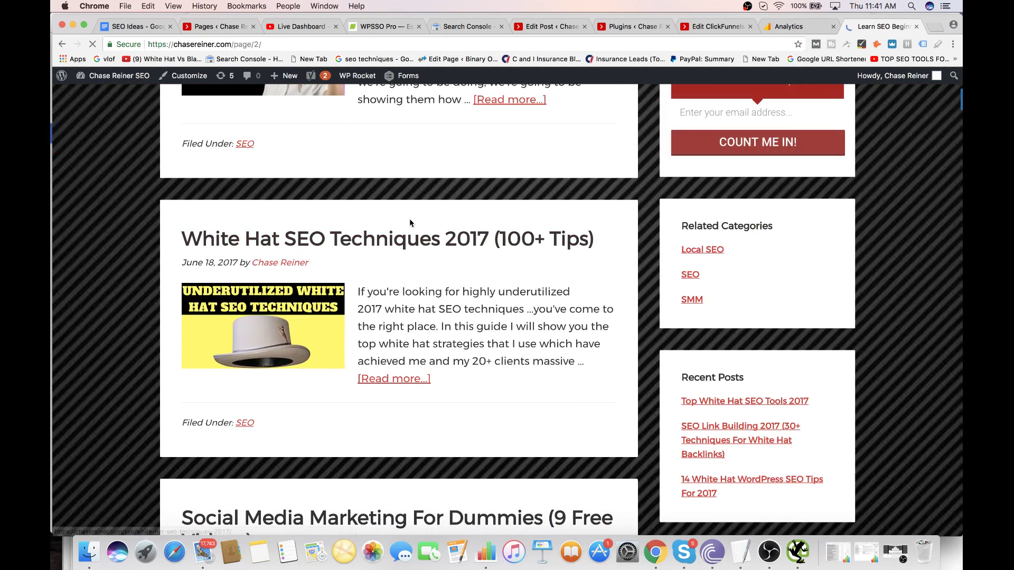
left_click_drag(182, 239, 410, 230)
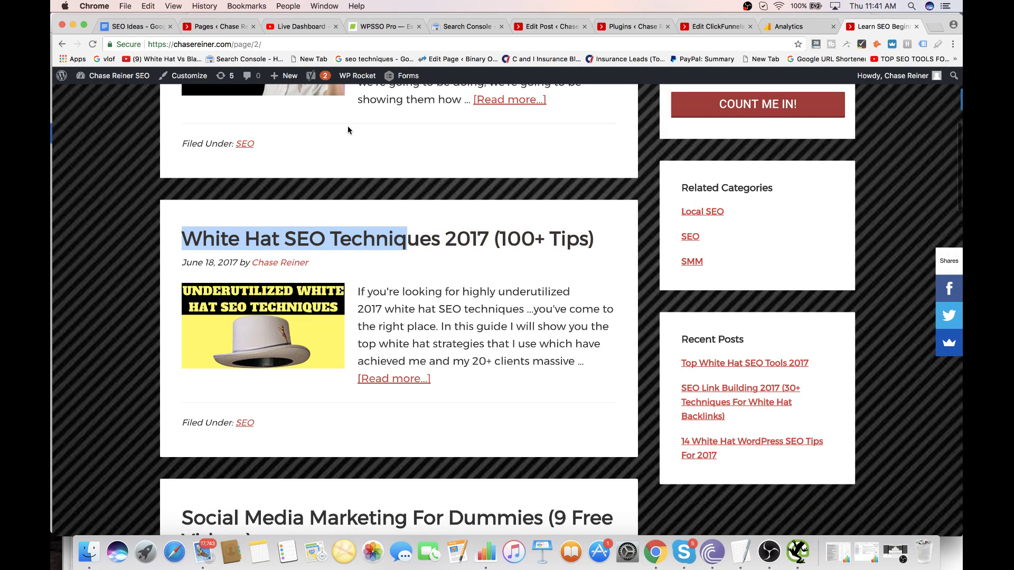
key("super+r")
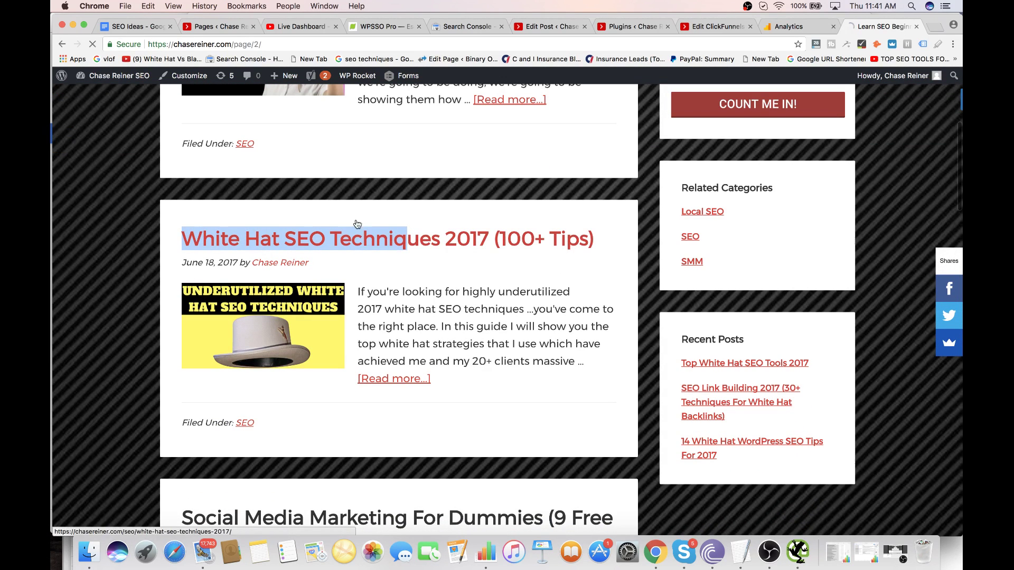
left_click(313, 48)
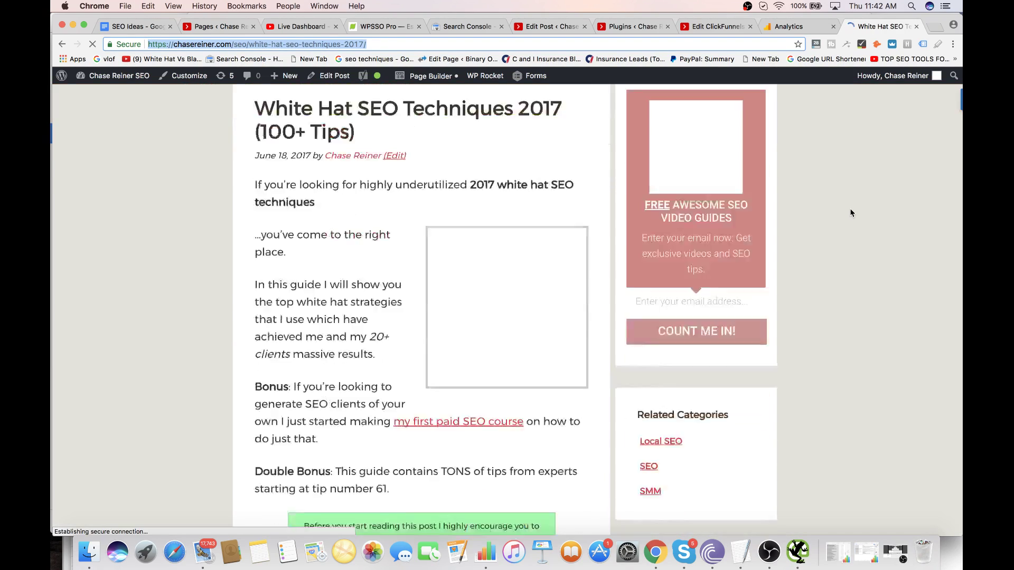
- Look through the live white hat SEO post down to its review box and comments to check the summary and user rating
scroll(851, 213, "down", 20)
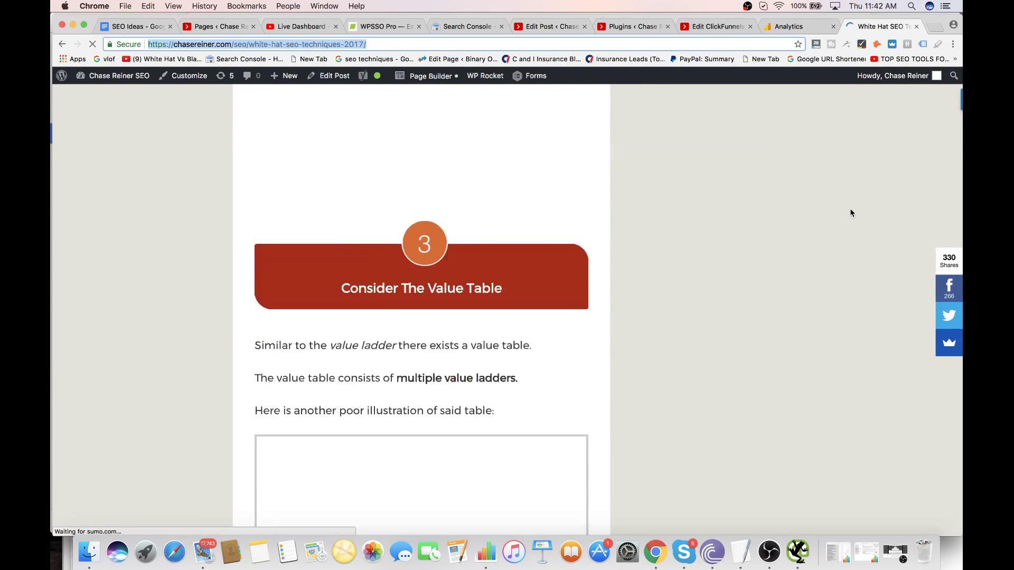
scroll(850, 213, "down", 20)
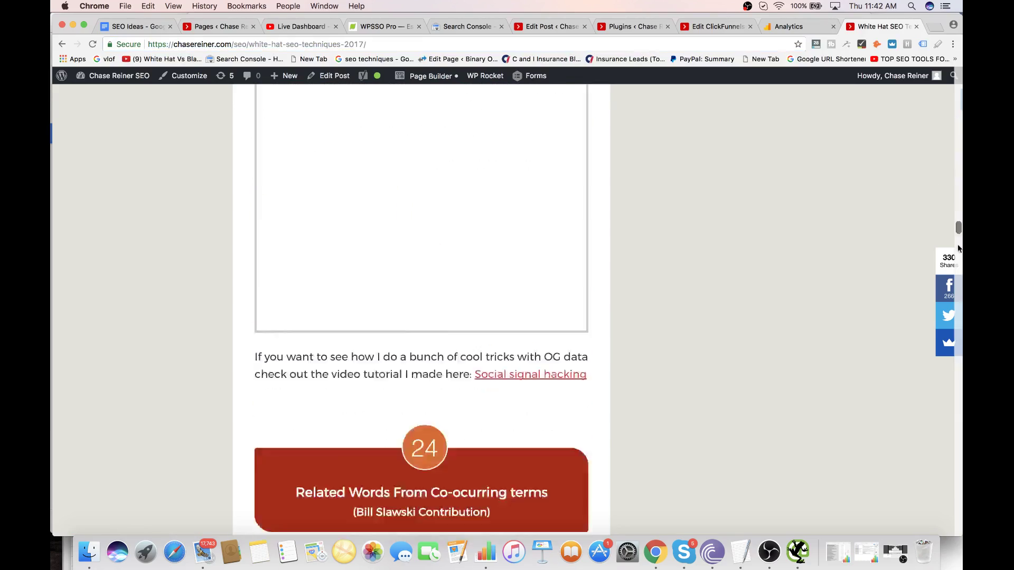
scroll(917, 427, "down", 20)
scroll(913, 510, "up", 15)
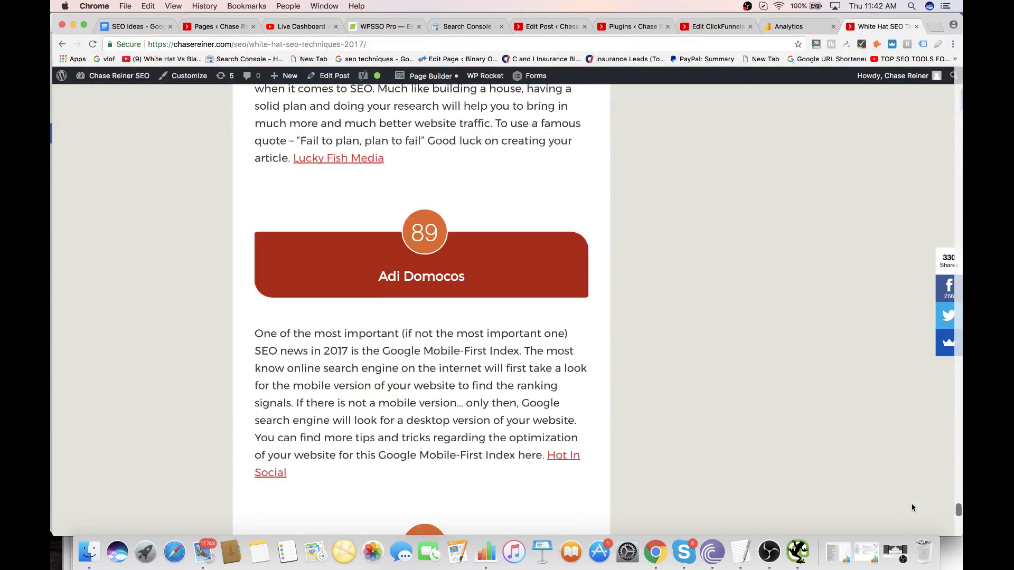
scroll(912, 510, "down", 20)
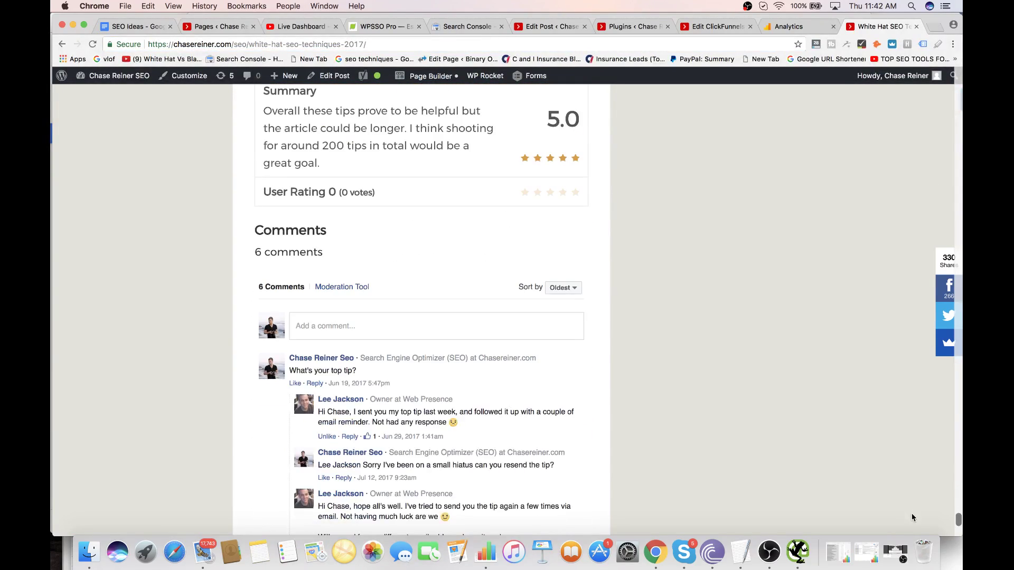
scroll(865, 469, "up", 2)
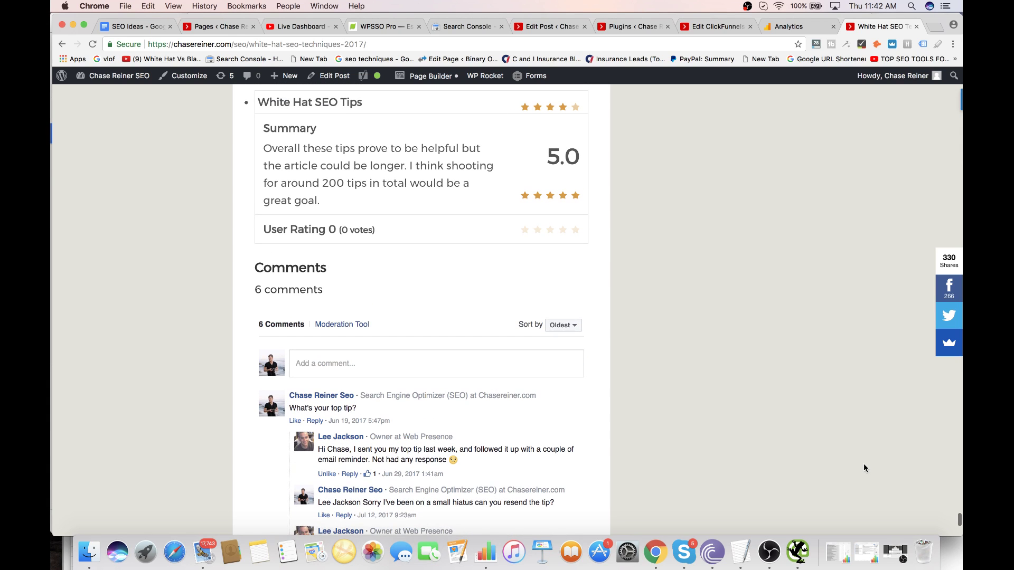
scroll(865, 469, "up", 1)
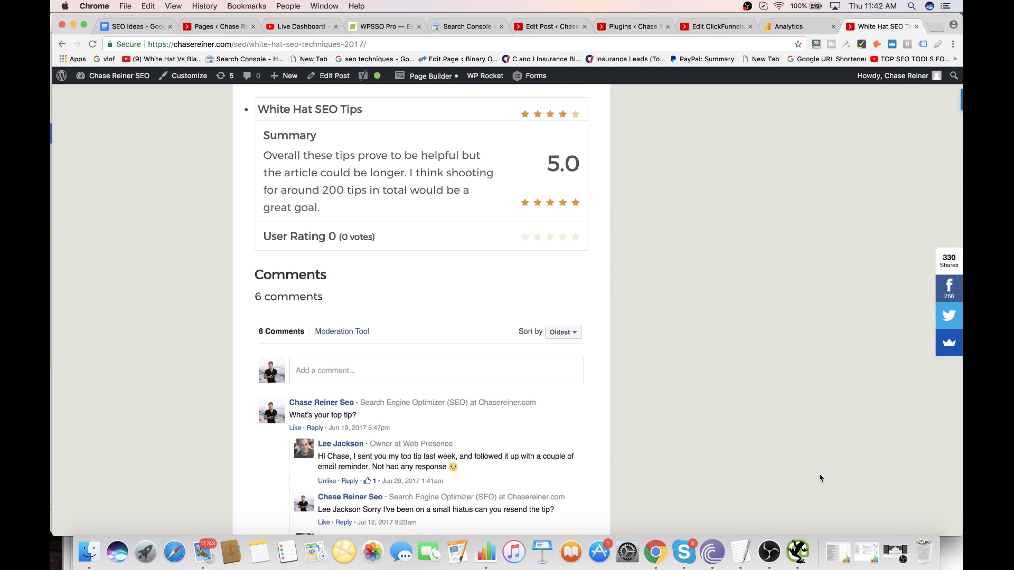
scroll(818, 475, "down", 2)
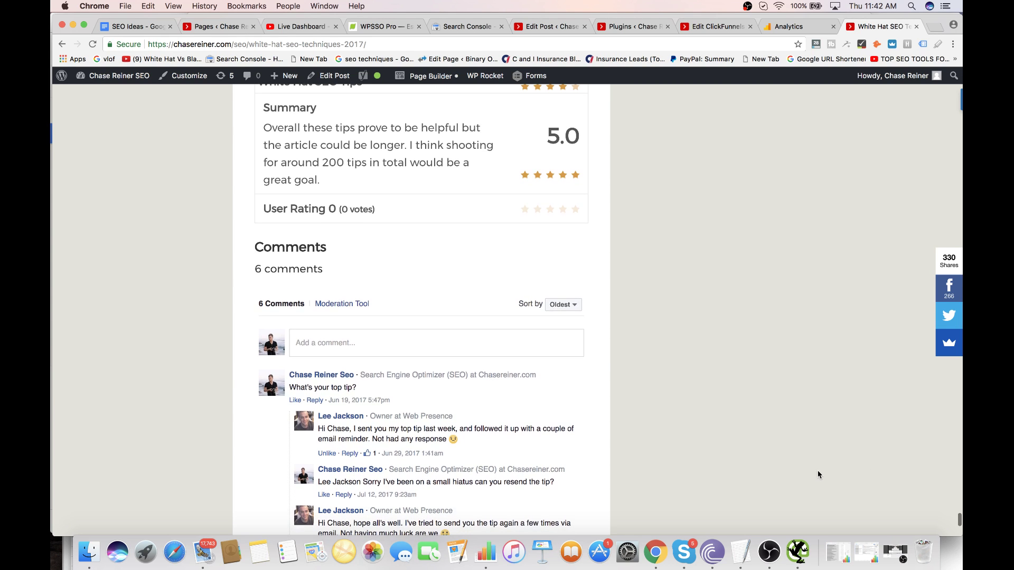
- Find the user rating settings in the white hat SEO post's editor and disable user reviews
left_click(740, 26)
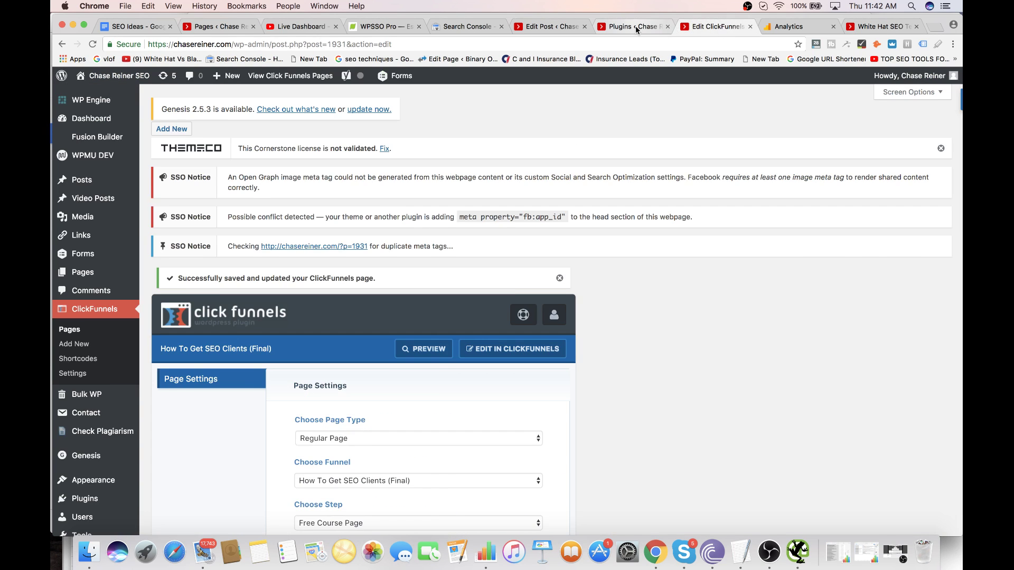
left_click(639, 26)
left_click(555, 29)
scroll(512, 183, "down", 1)
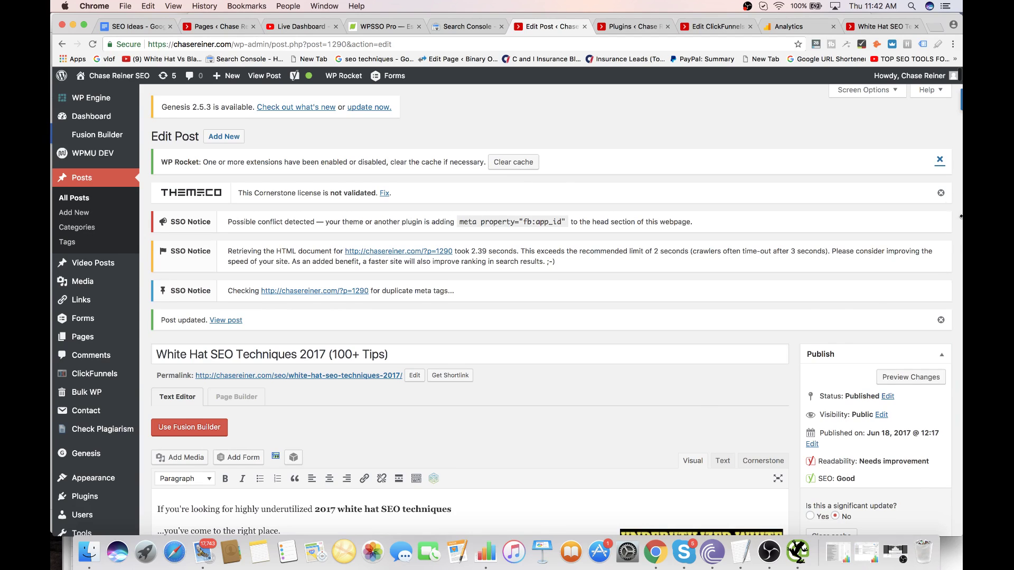
scroll(961, 216, "down", 15)
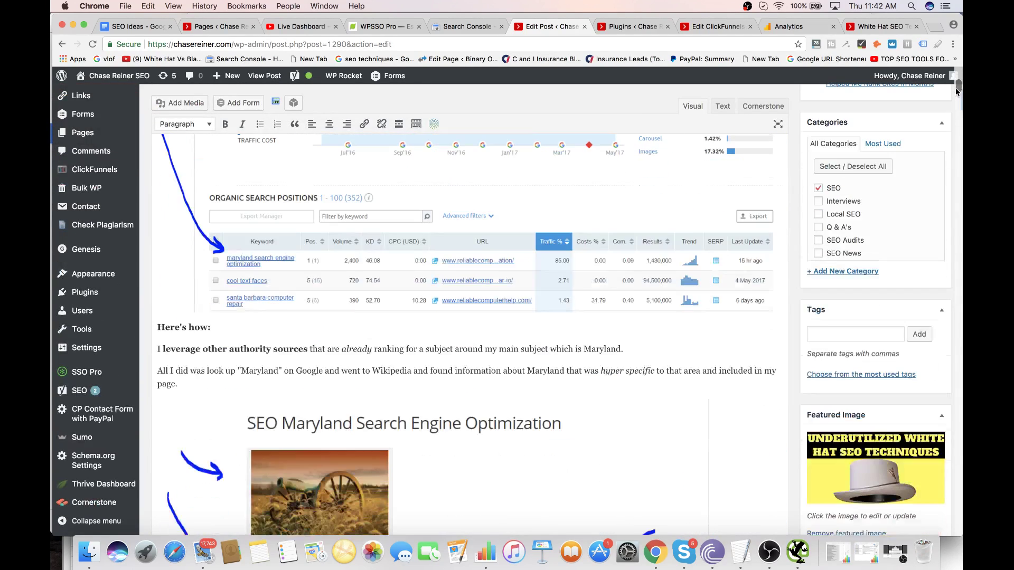
key("super+f")
type("user rati")
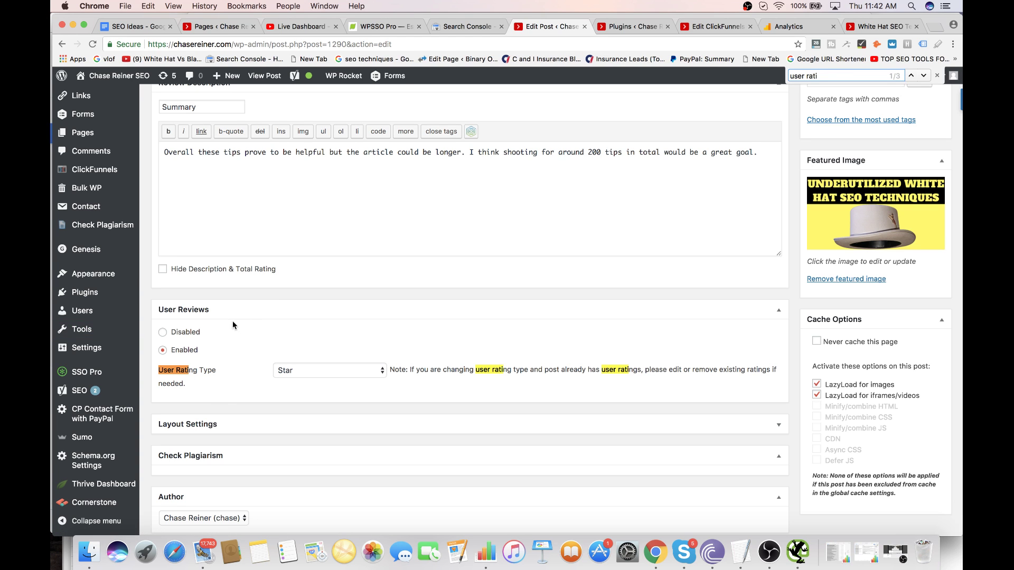
left_click(189, 331)
- Set the review item's total star rating to 4 and update the post
scroll(367, 254, "up", 5)
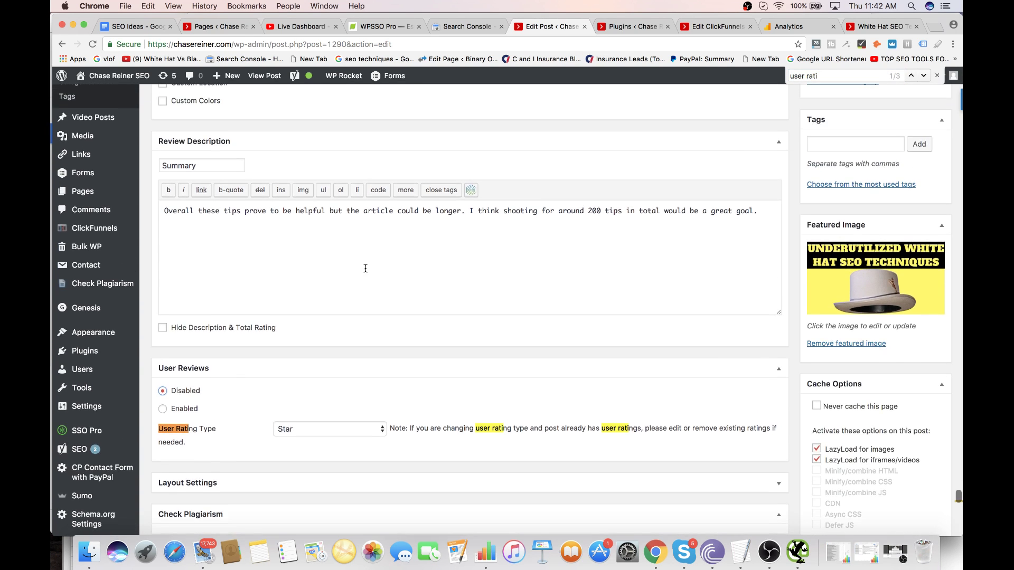
scroll(366, 272, "up", 2)
left_click(663, 234)
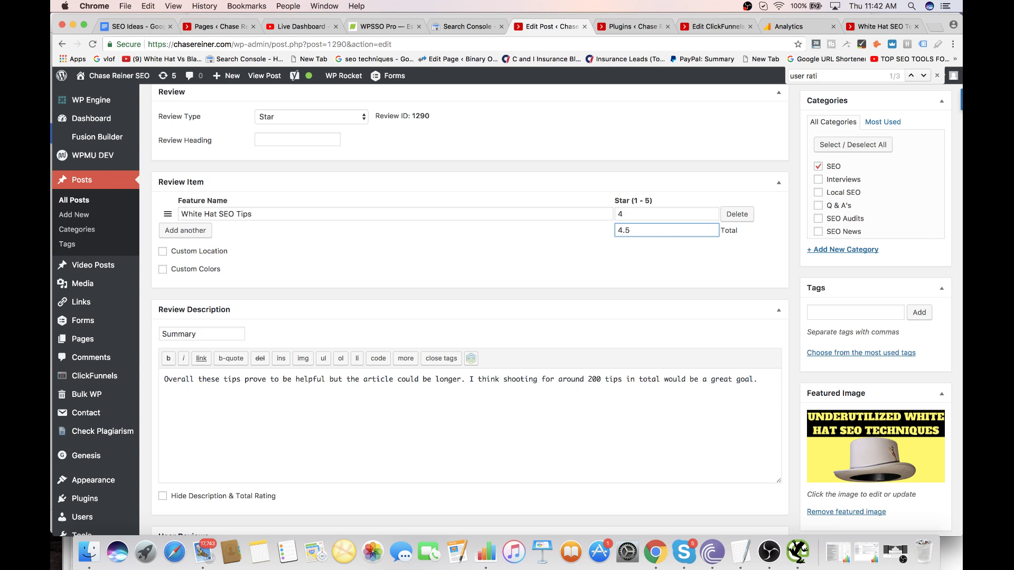
key("BackSpace")
key("BackSpace")
scroll(750, 294, "up", 7)
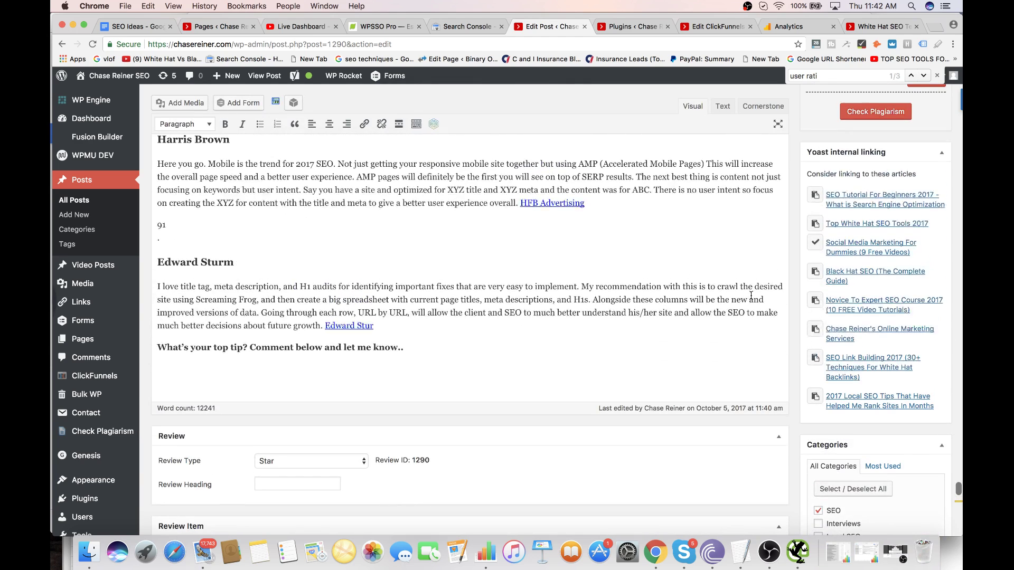
scroll(918, 119, "up", 2)
left_click(926, 181)
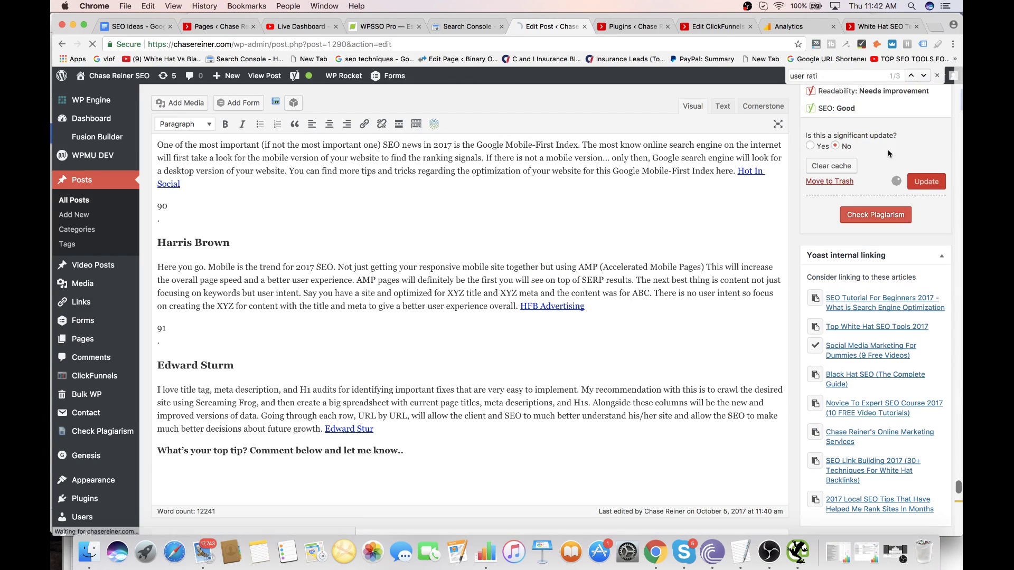
- Check the review box and comments on the refreshed live white hat SEO post
left_click(881, 31)
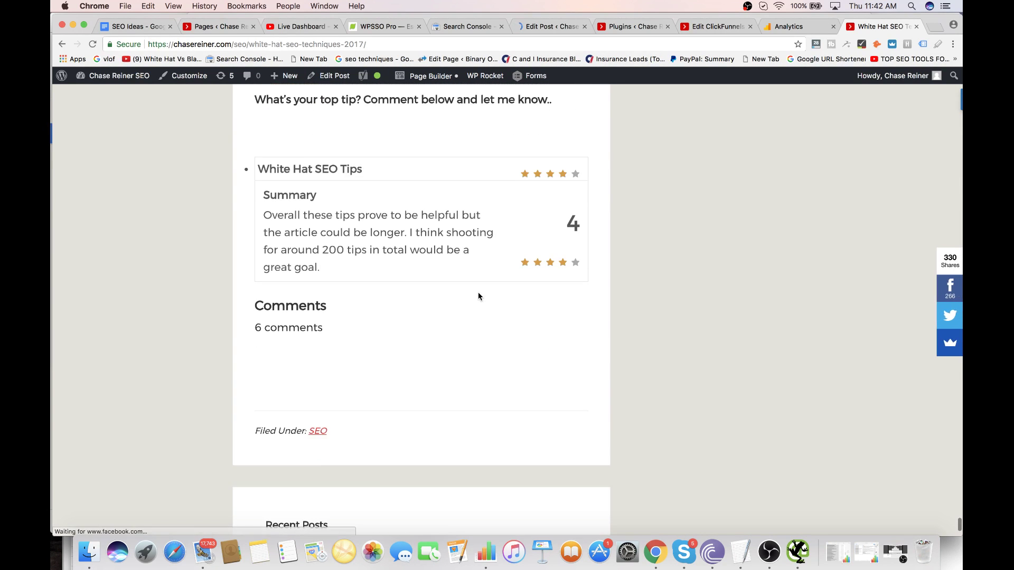
scroll(478, 296, "down", 10)
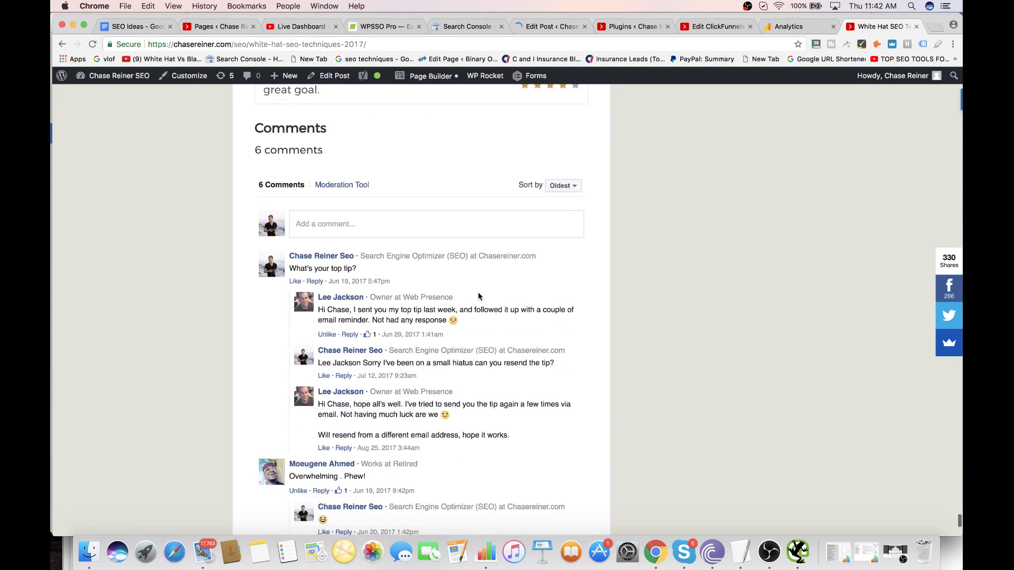
scroll(397, 197, "up", 2)
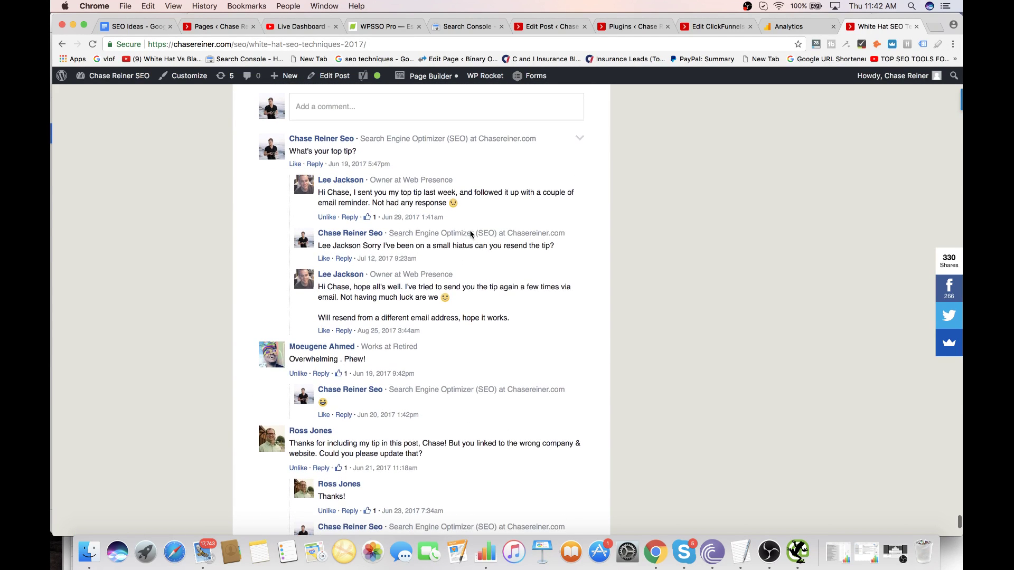
- Hide the first visitor reply under the "What's your top tip?" comment and delete the site owner's reply about resending the tip
left_click(579, 179)
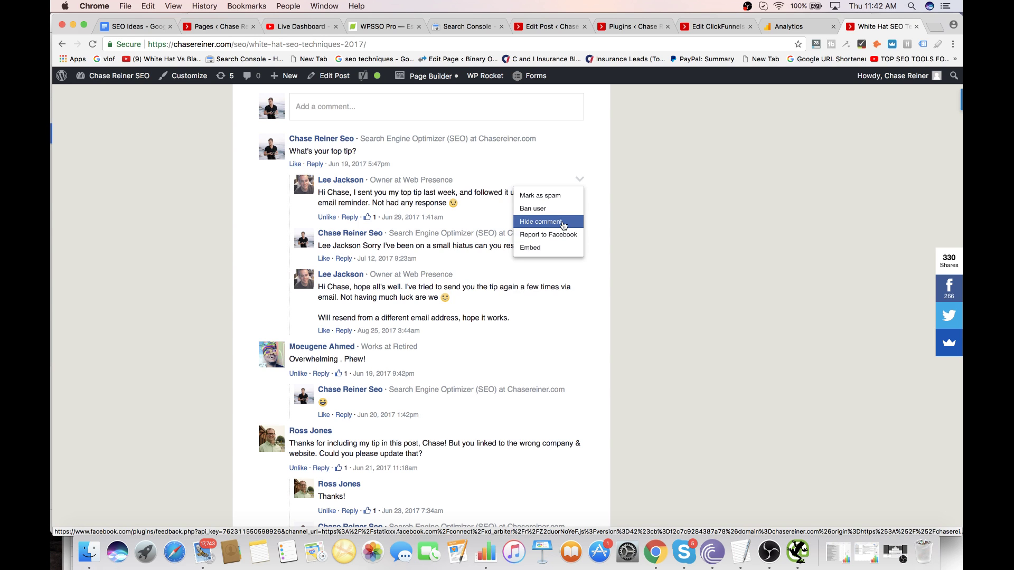
left_click(563, 222)
left_click(509, 248)
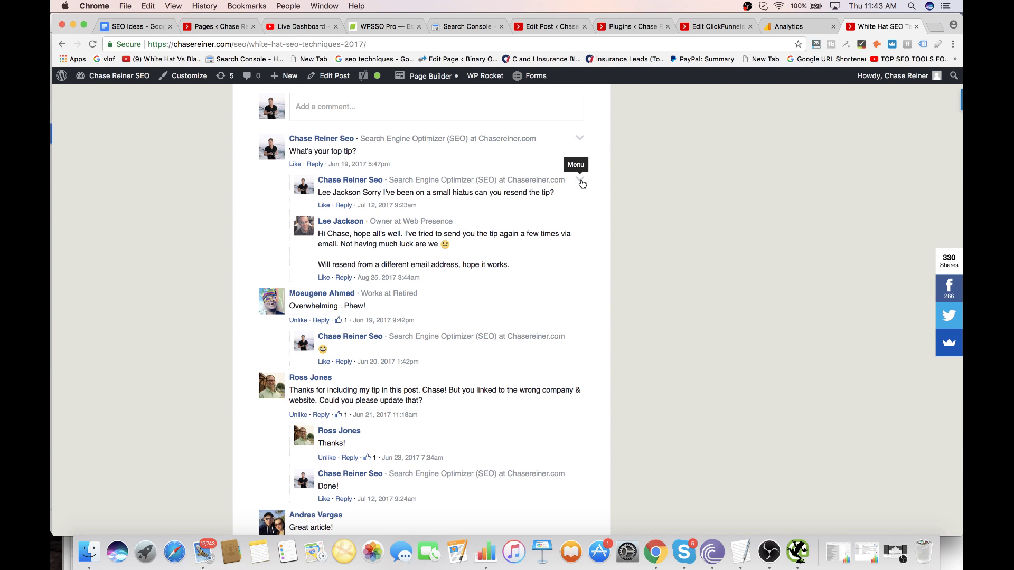
left_click(580, 181)
left_click(542, 220)
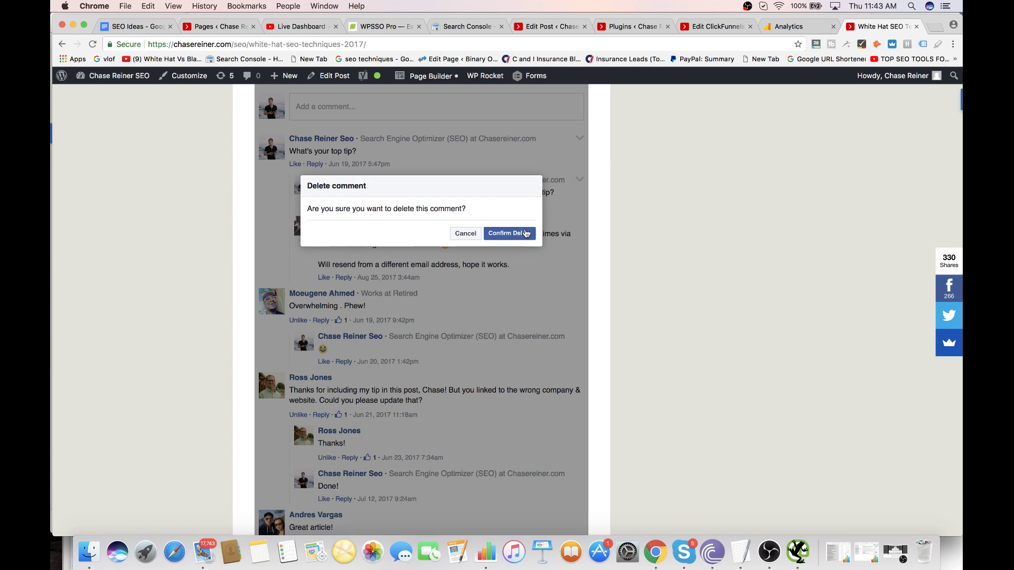
left_click(509, 233)
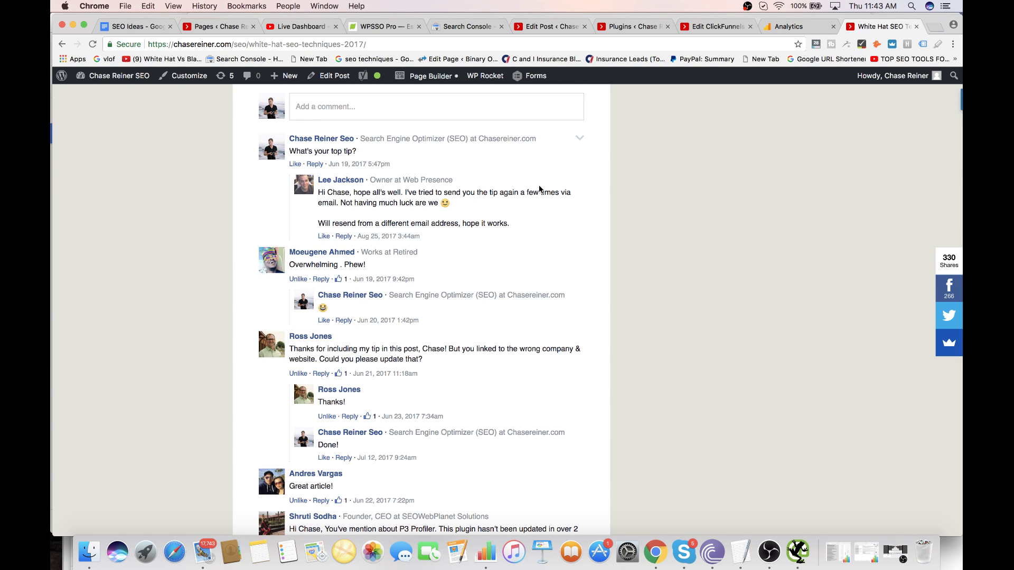
- Hide the remaining visitor reply about resending the tip by email under the "What's your top tip?" comment
scroll(544, 224, "up", 1)
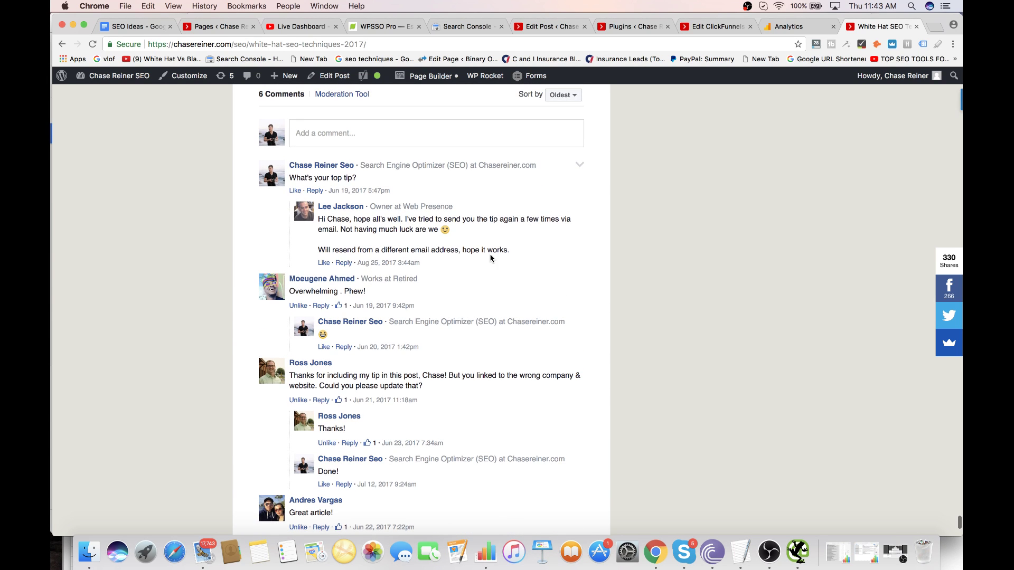
left_click(580, 206)
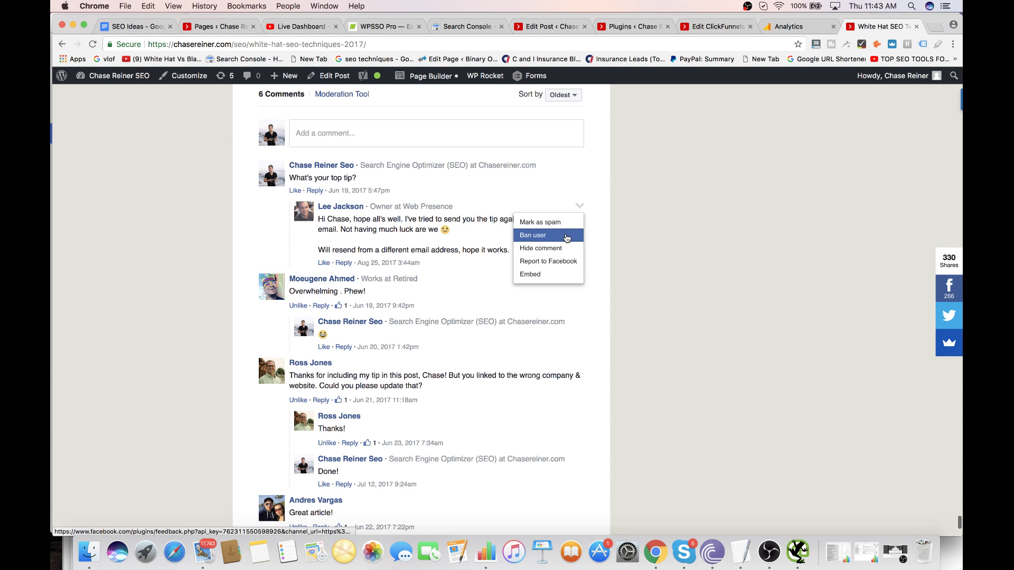
left_click(541, 248)
left_click(505, 273)
- Load the one additional Facebook comment and review the remaining comments on the post
scroll(482, 317, "down", 2)
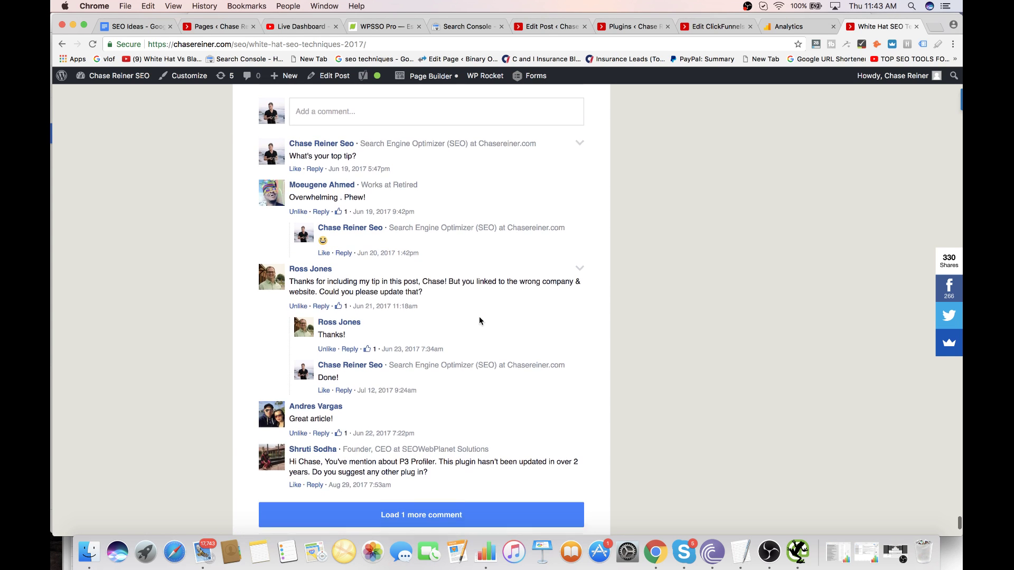
scroll(382, 259, "down", 2)
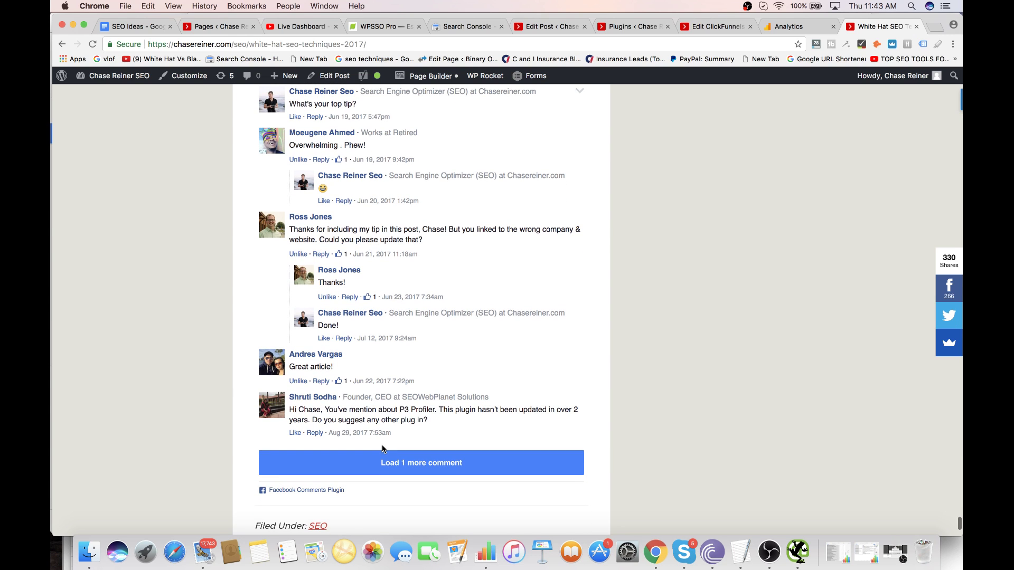
left_click(444, 462)
scroll(446, 423, "down", 3)
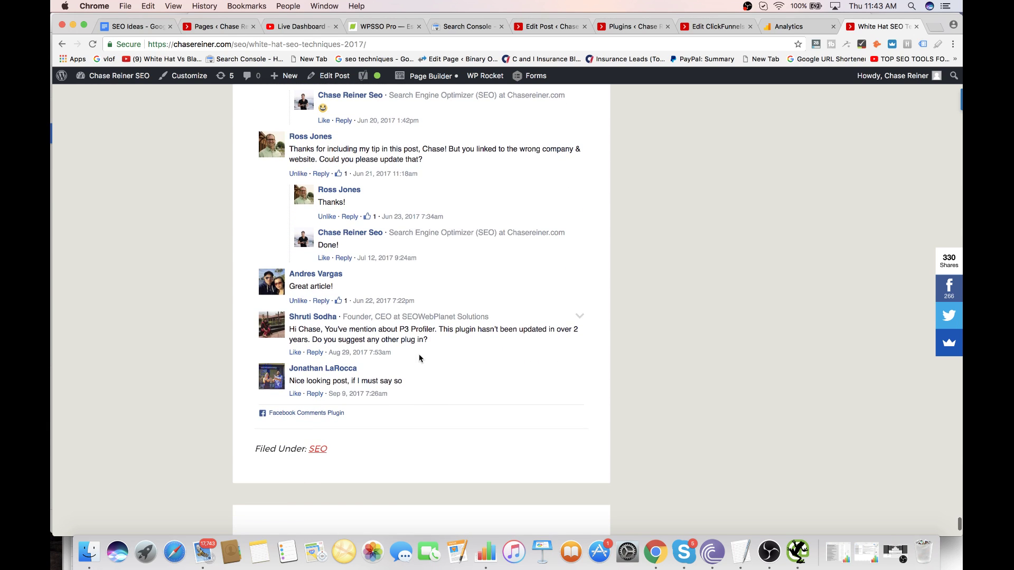
scroll(419, 356, "up", 5)
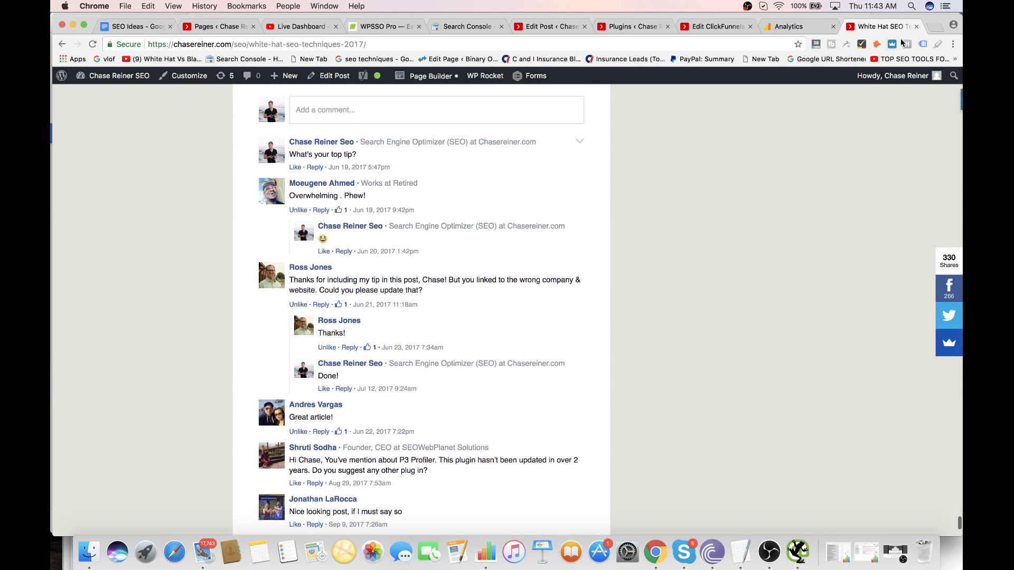
scroll(906, 43, "up", 15)
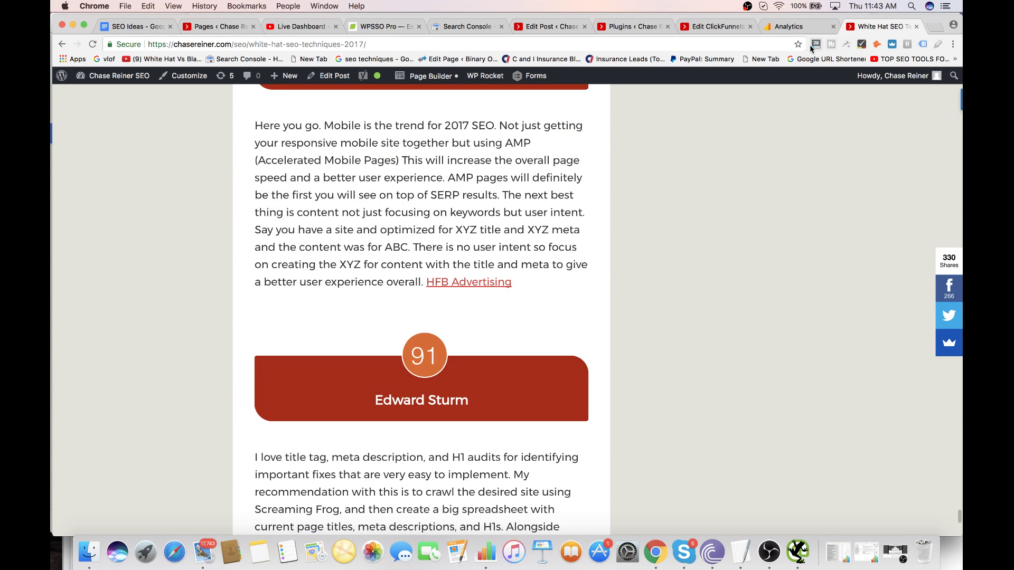
- Copy the white hat SEO post's URL and open Fetch as Google in Search Console
left_click(734, 46)
key("super+c")
left_click(463, 27)
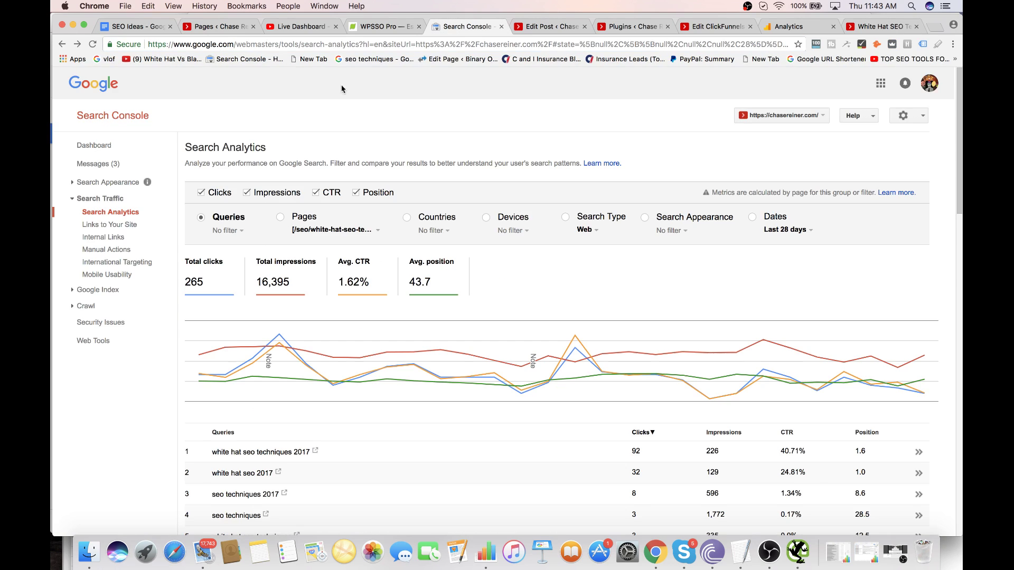
left_click(84, 309)
left_click(107, 344)
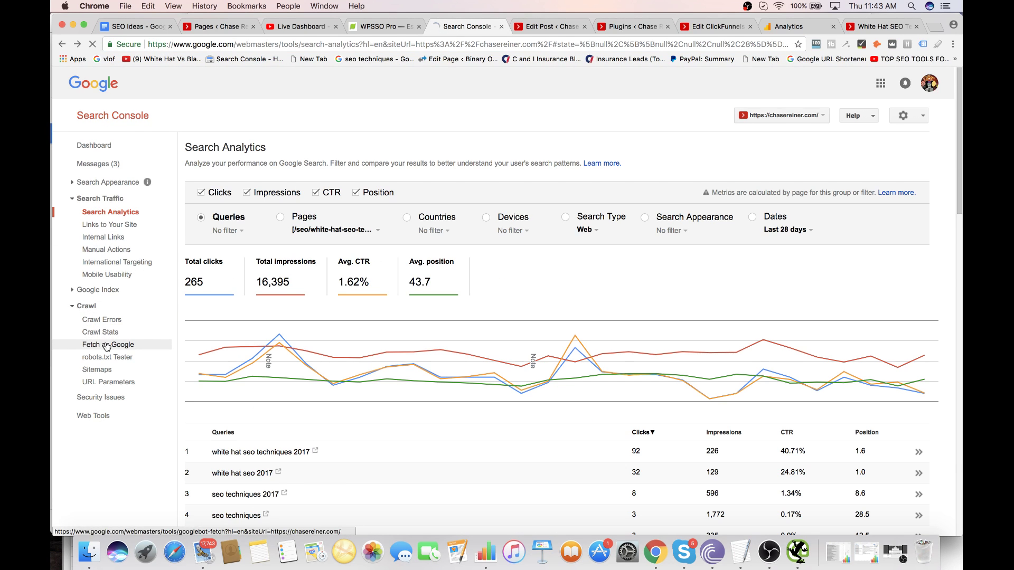
- Fetch the path seo/white-hat-seo-techniques-2017/ as Google with the Desktop type
left_click(428, 196)
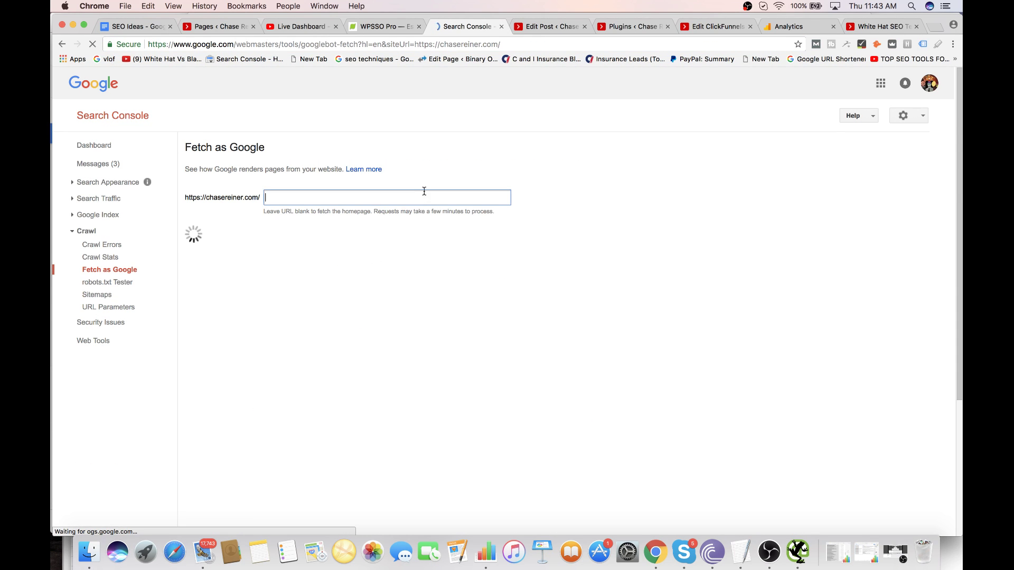
key("super+v")
left_click_drag(342, 197, 265, 197)
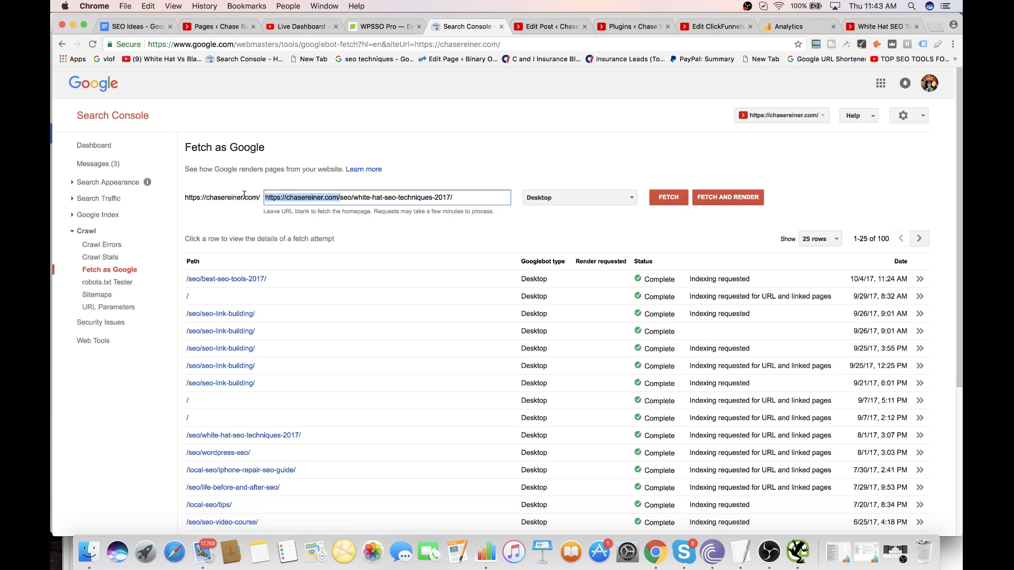
key("BackSpace")
left_click(656, 198)
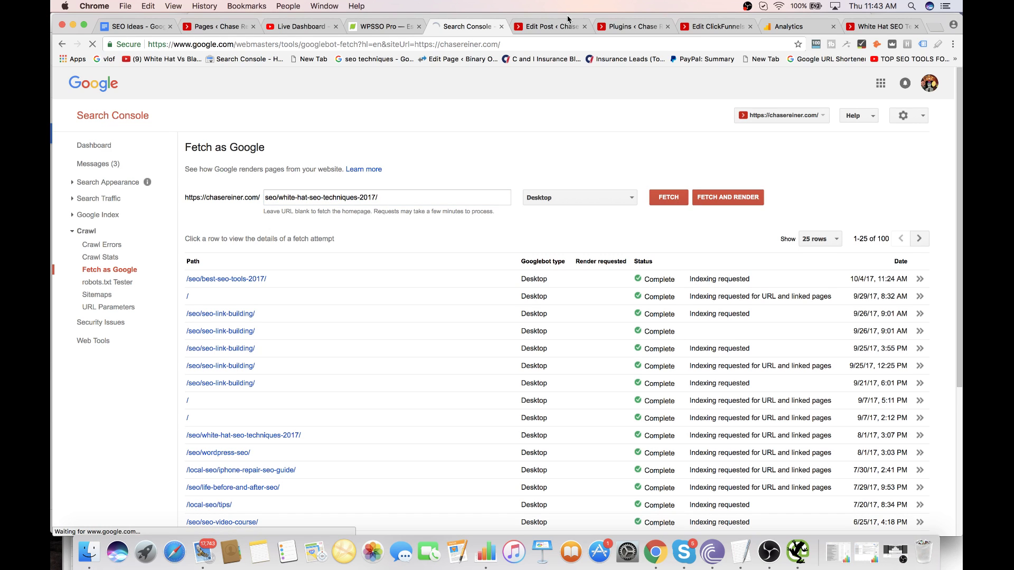
- Search Google for "structured data testing tool", open the tool and close the leftover search results
left_click(861, 27)
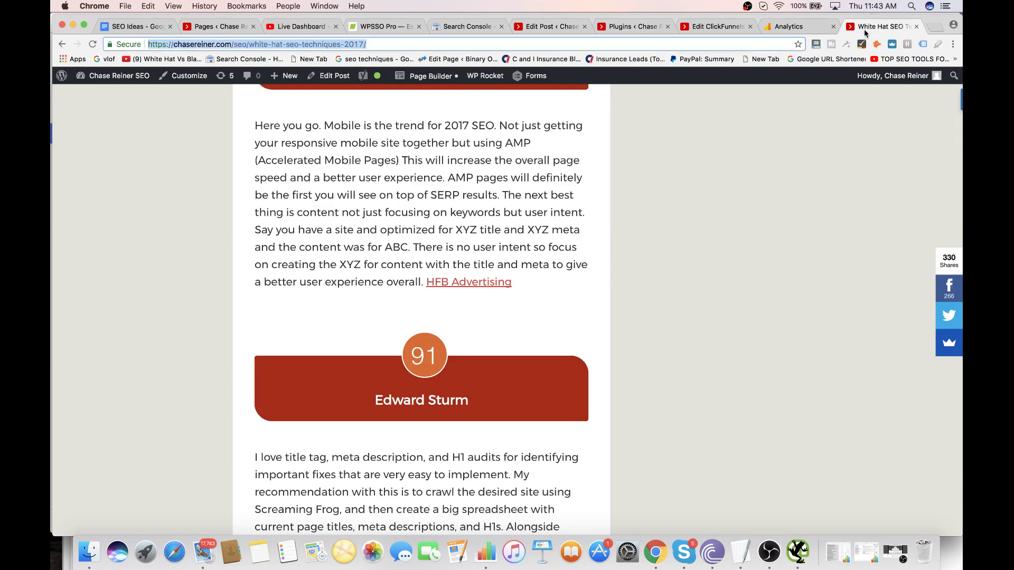
left_click(936, 27)
type("structured data testing tool")
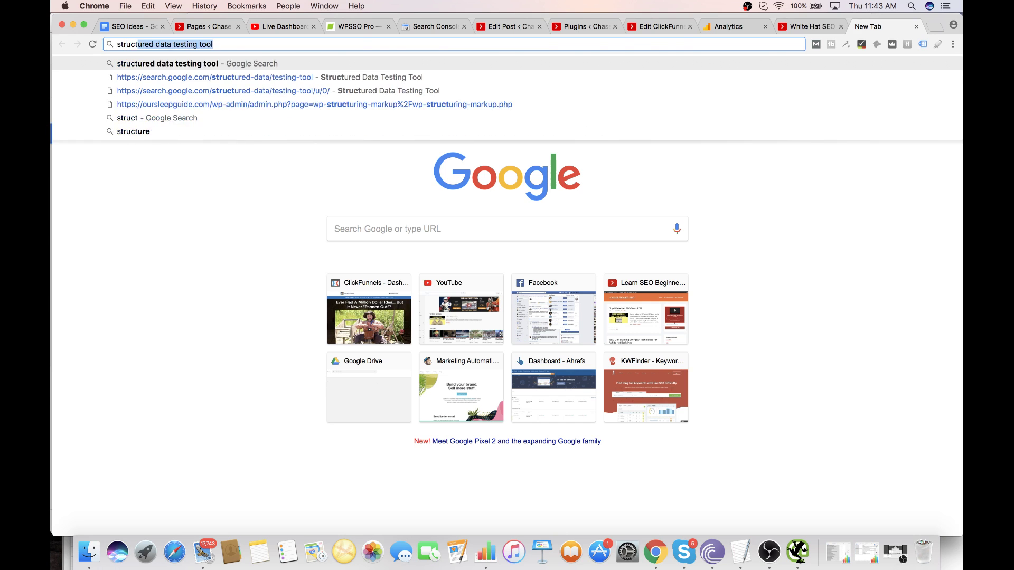
key("Return")
left_click(294, 176)
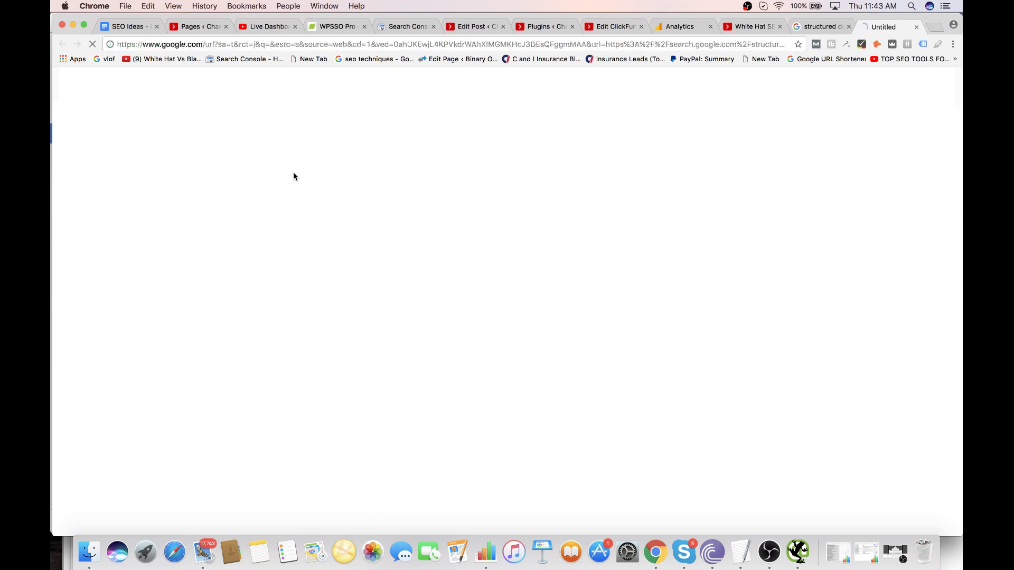
left_click(849, 26)
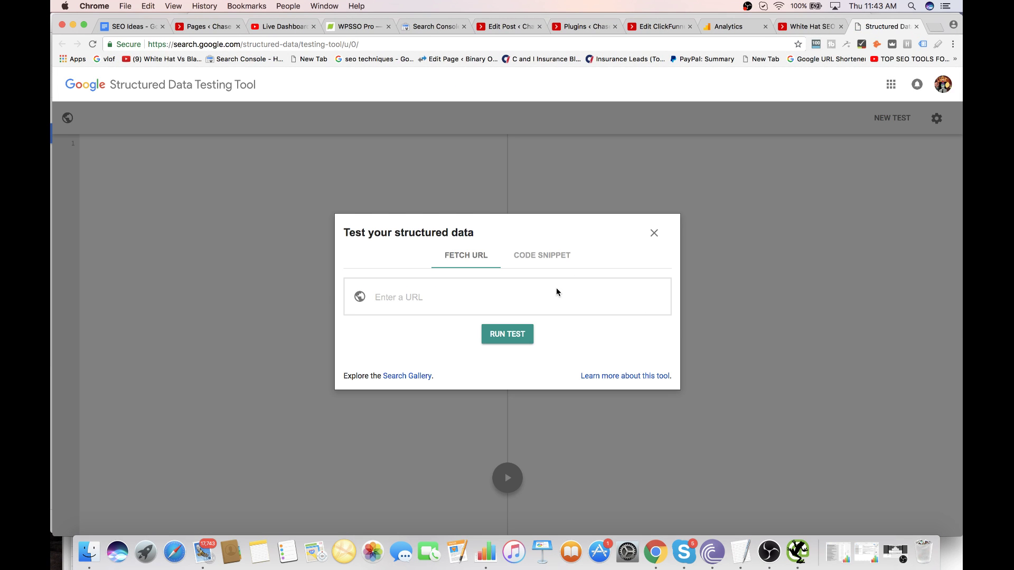
left_click(517, 308)
key("super+v")
left_click(528, 339)
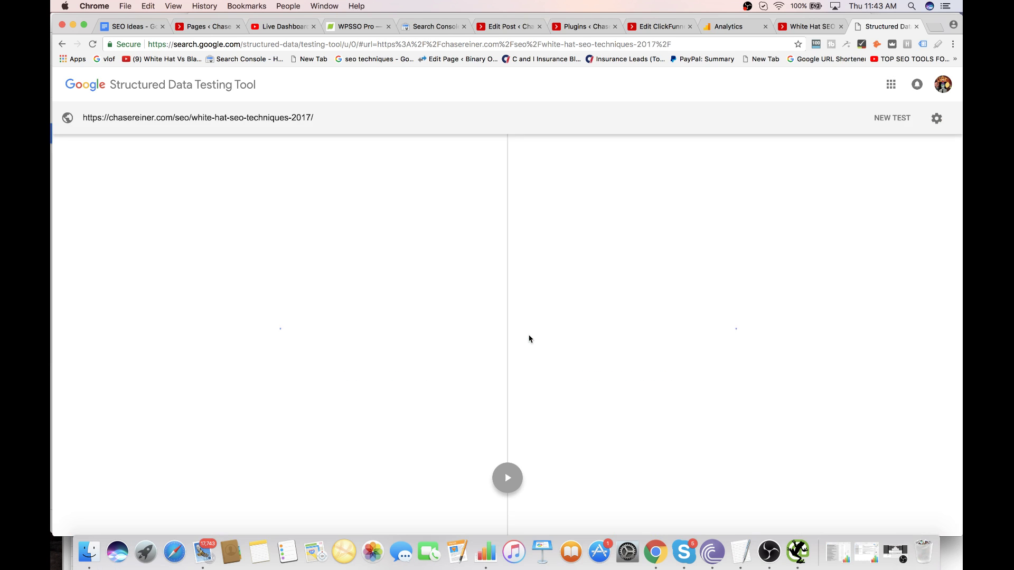
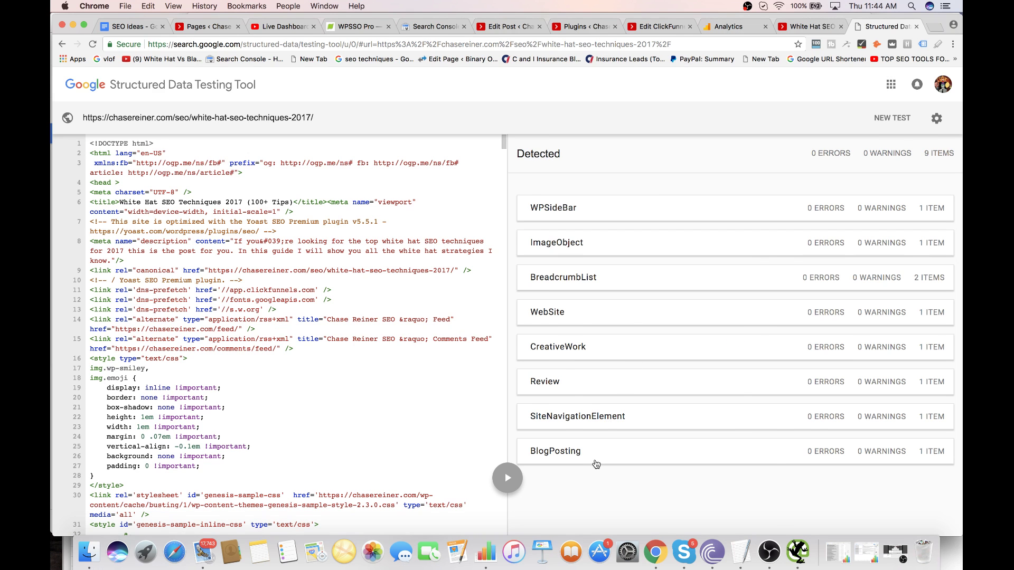
- Examine the detected BlogPosting and Review markup in the test results
left_click(595, 464)
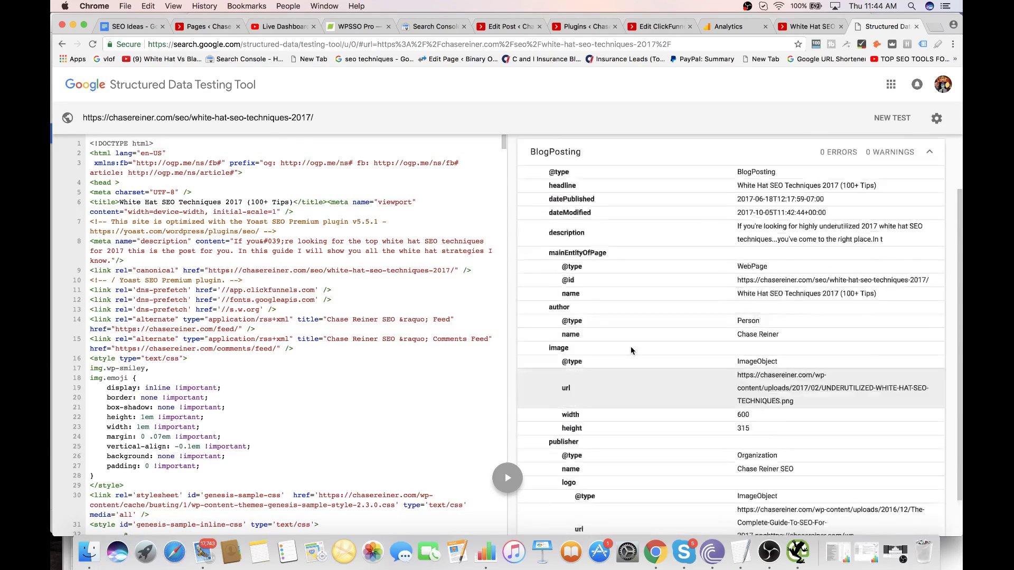
scroll(631, 349, "down", 2)
scroll(631, 346, "up", 4)
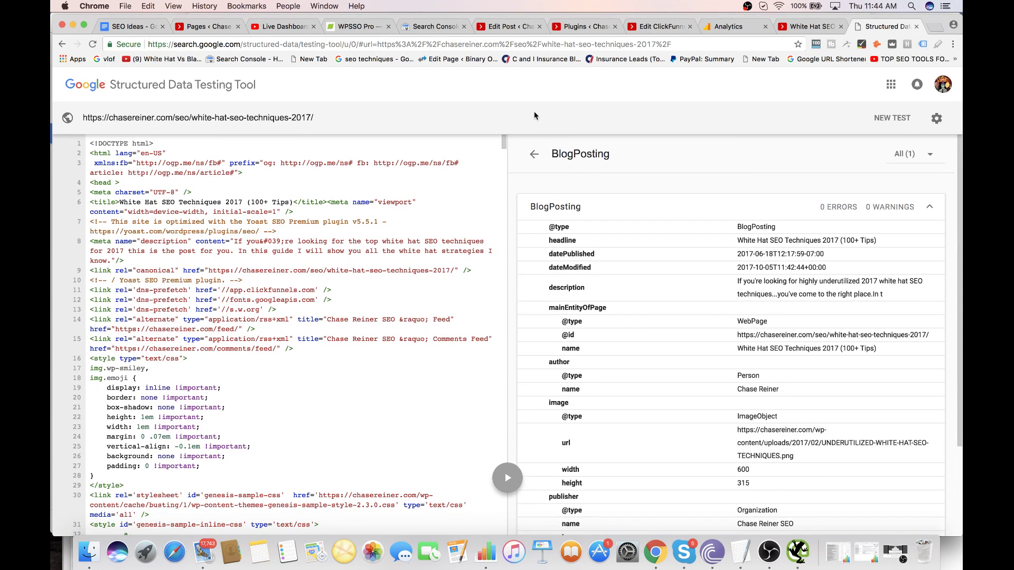
left_click(534, 155)
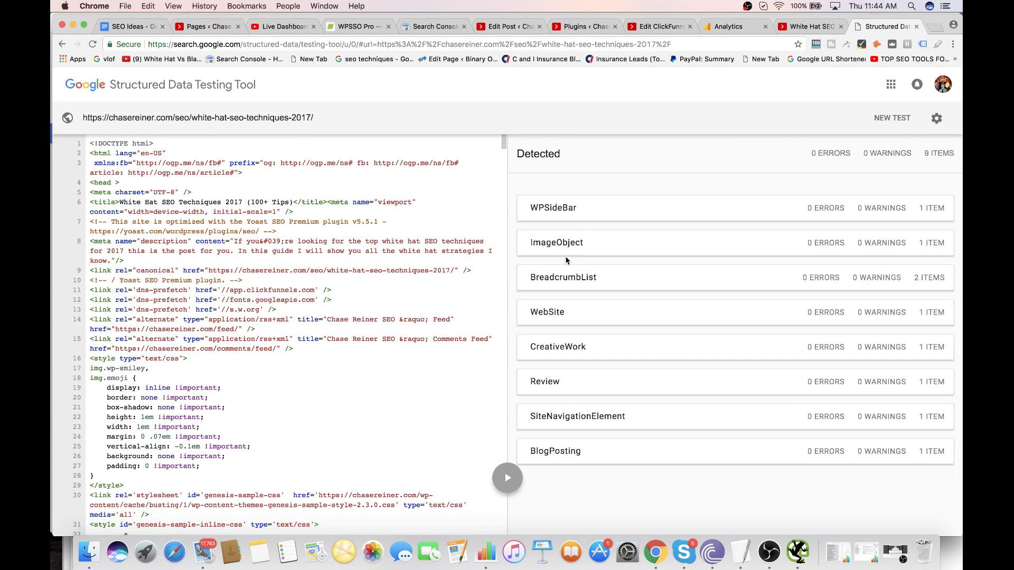
left_click(595, 385)
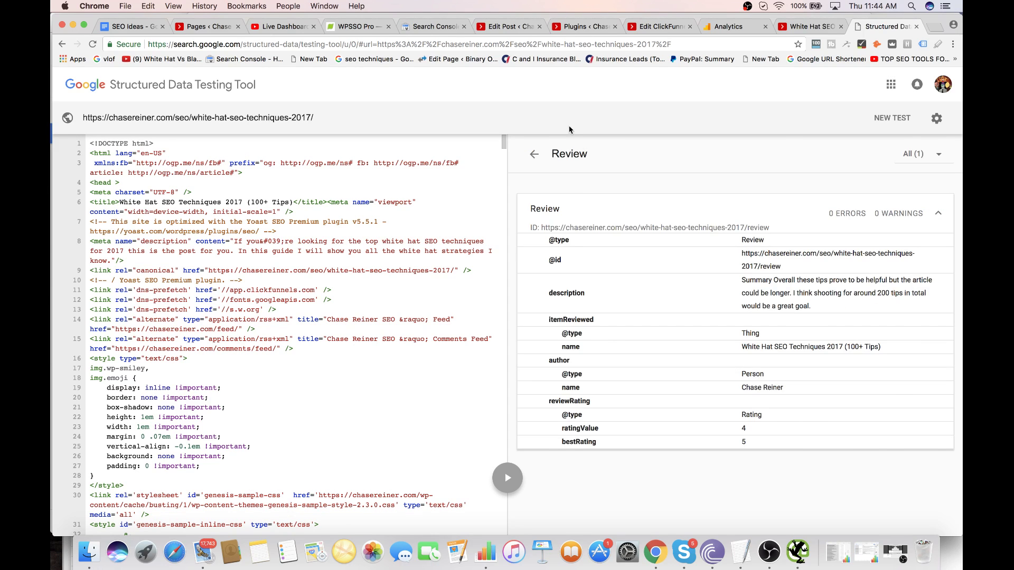
left_click(534, 155)
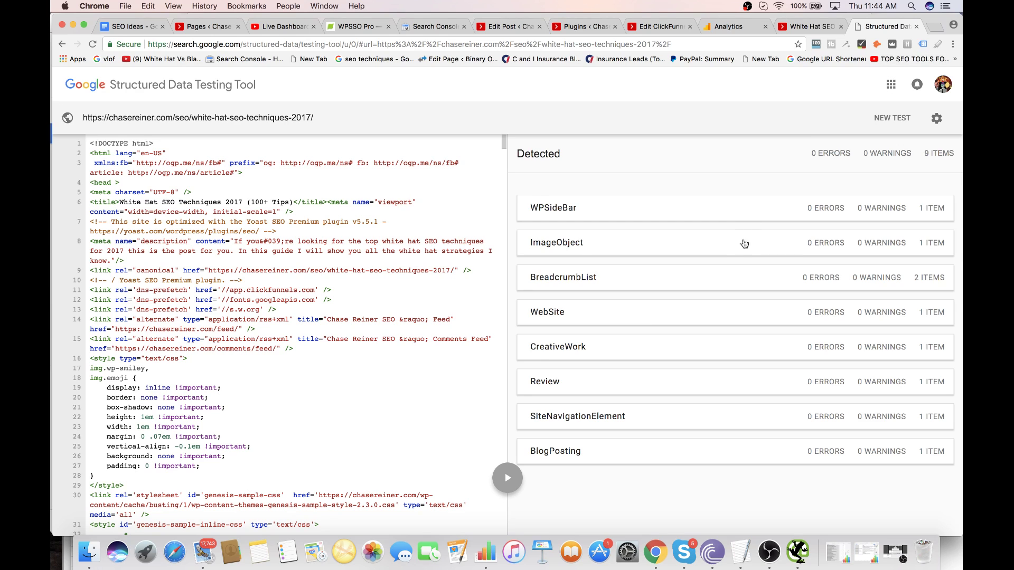
- Compare the two detected BreadcrumbList items and return to the overview of detected markup
left_click(712, 272)
left_click(579, 212)
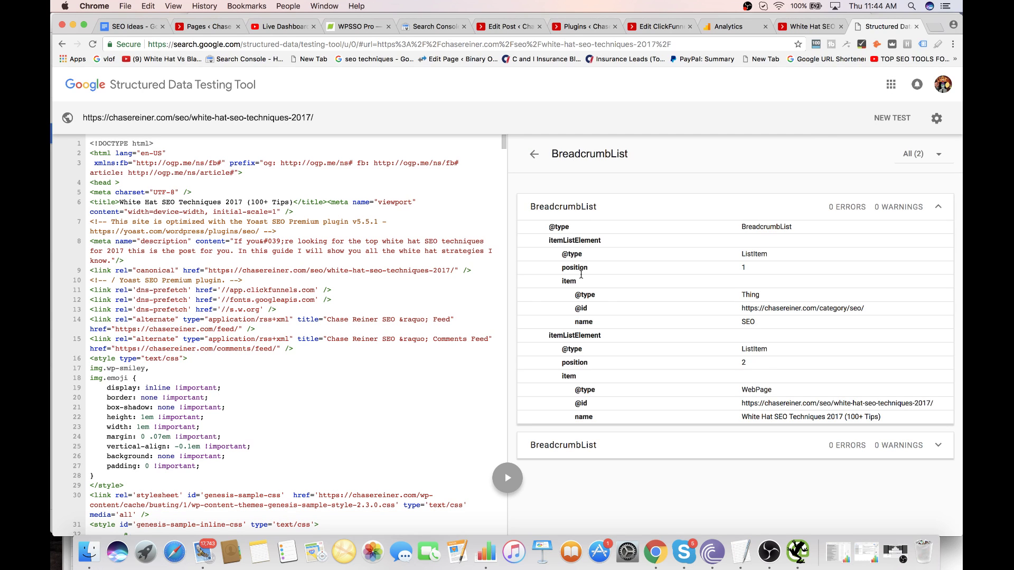
left_click(611, 208)
left_click(620, 247)
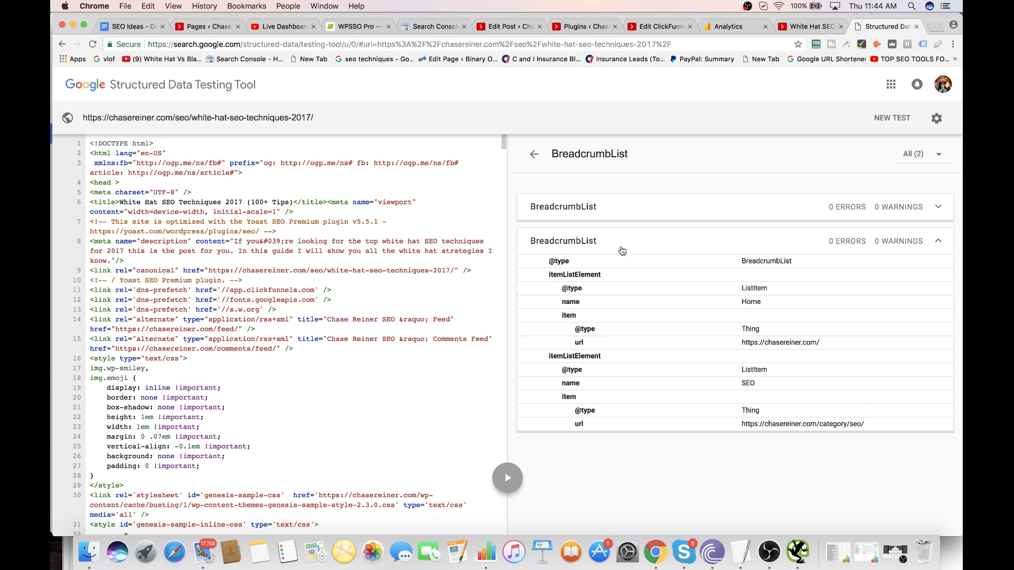
left_click(619, 247)
left_click(621, 198)
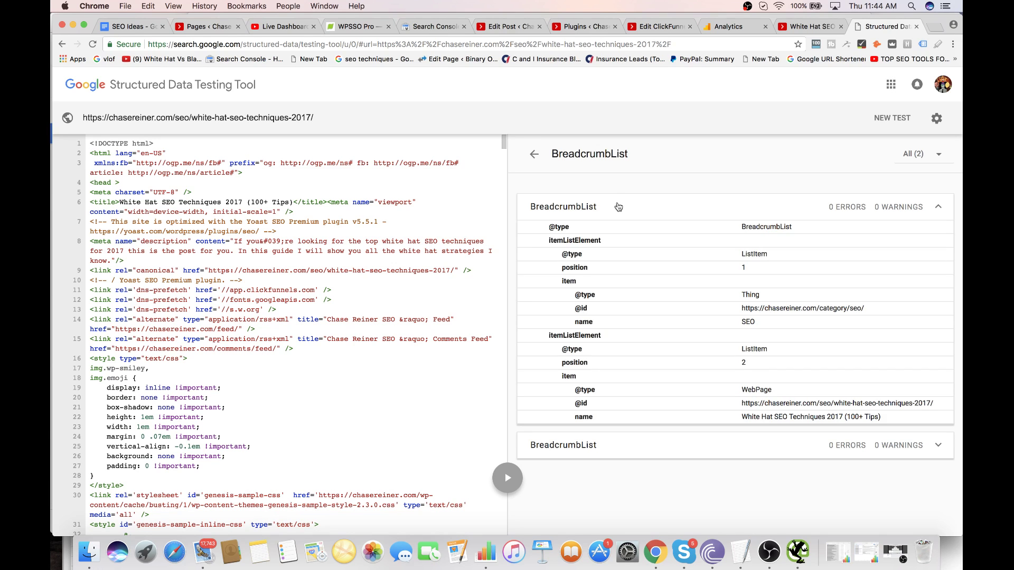
left_click(619, 207)
left_click(533, 157)
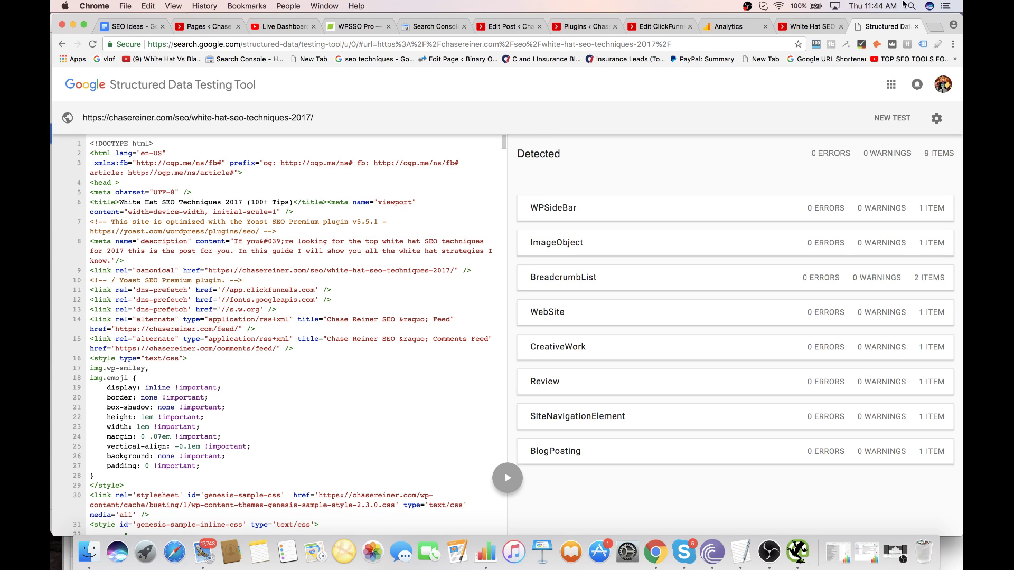
- Close the Structured Data Testing Tool, the live white hat post, the ClickFunnels page editor and the post editor
left_click(916, 27)
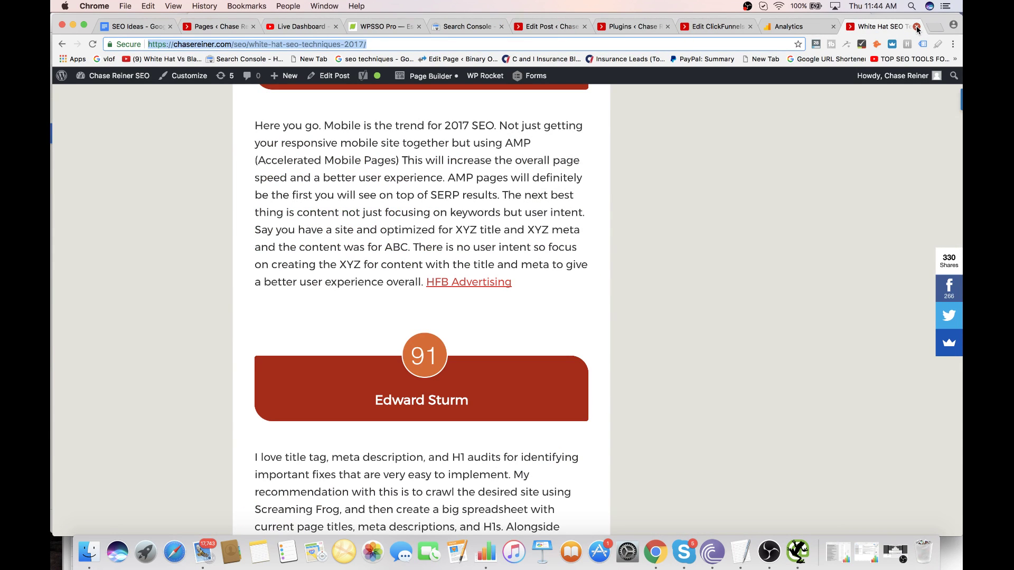
left_click(917, 28)
left_click(731, 29)
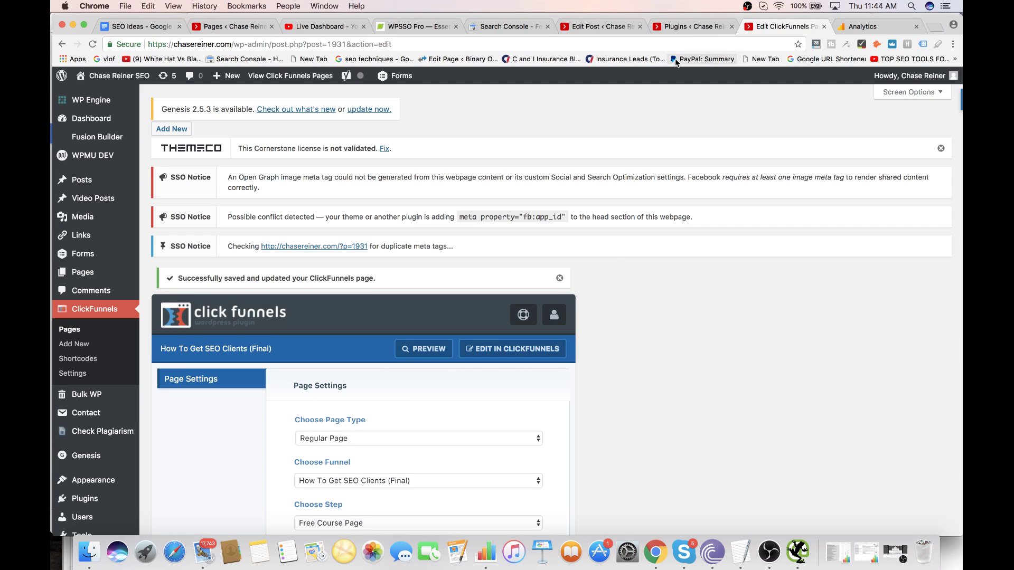
left_click(824, 26)
left_click(711, 26)
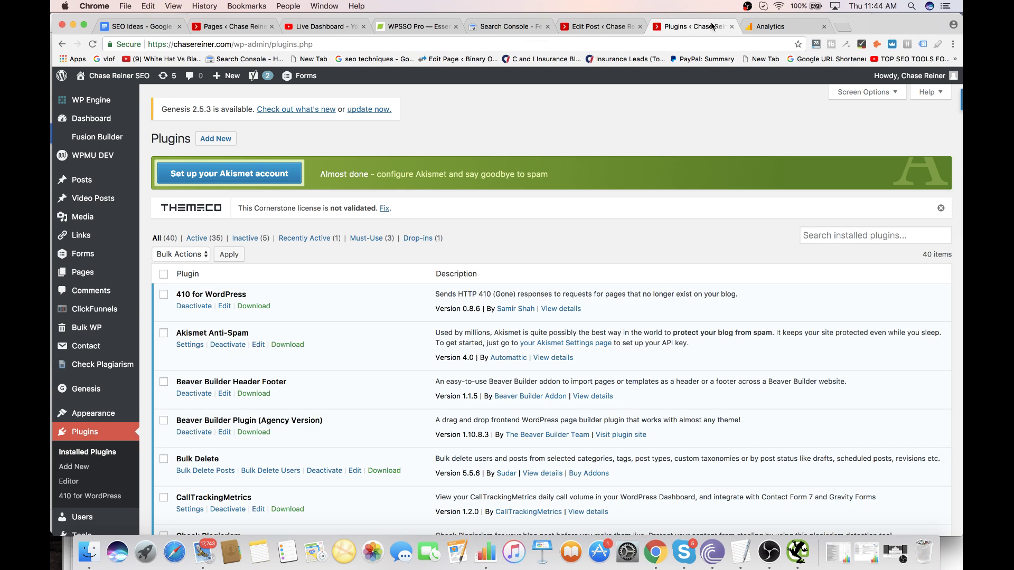
left_click(605, 29)
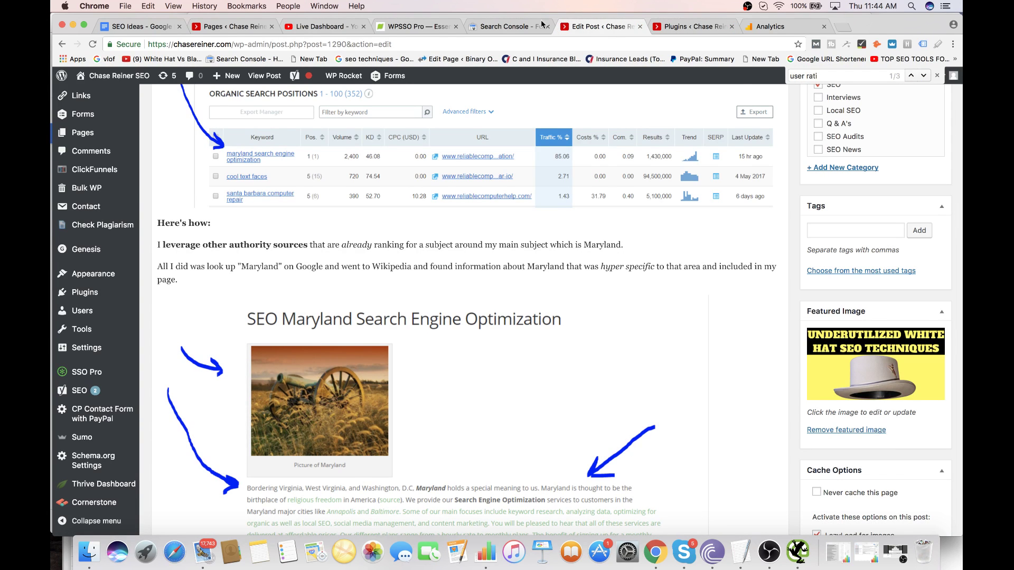
left_click(461, 28)
left_click(709, 26)
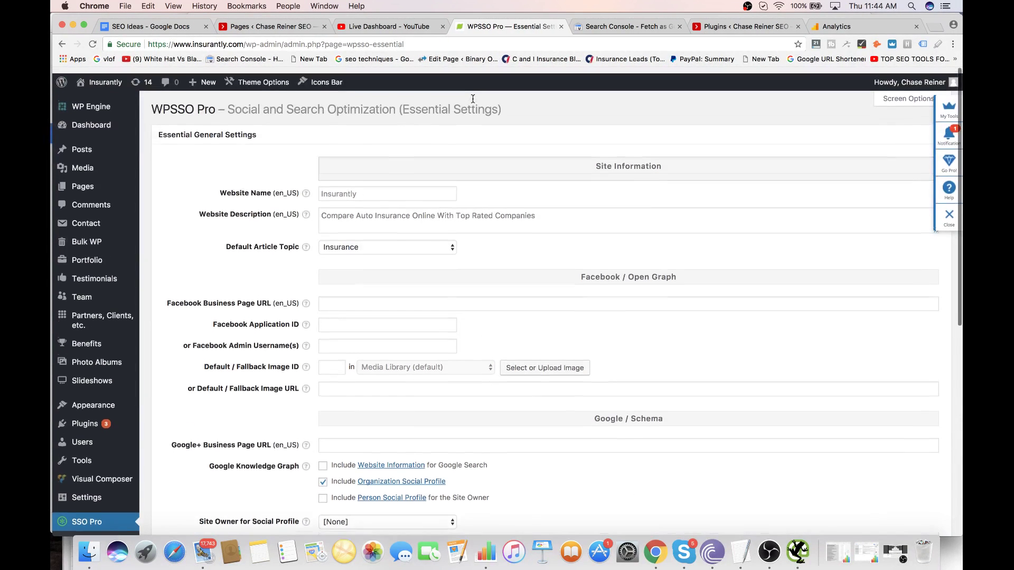
- Look through Insurantly's WPSSO Pro essential settings, close that page and return to the YouTube live dashboard
scroll(486, 91, "up", 2)
scroll(436, 285, "down", 10)
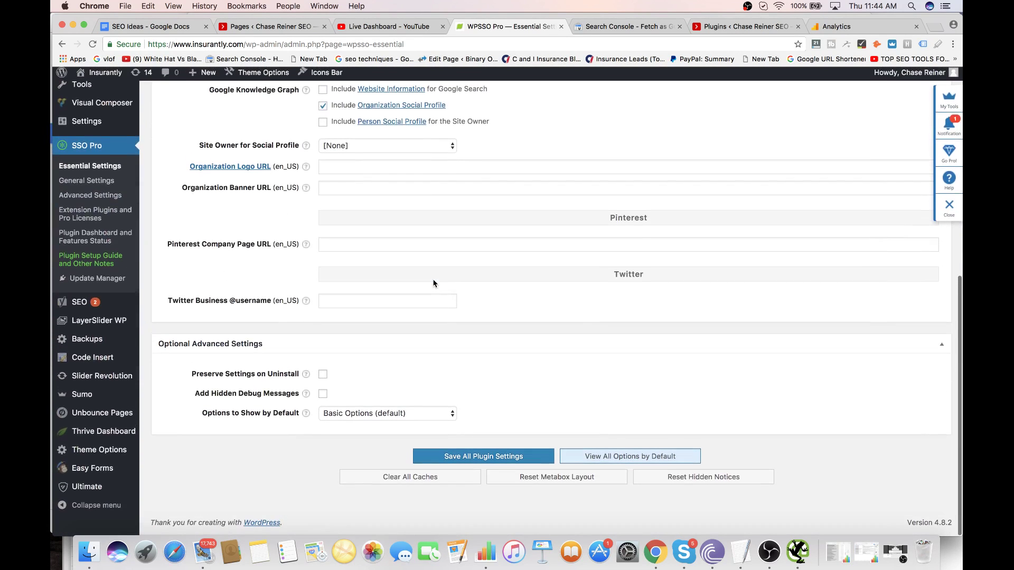
left_click(562, 26)
left_click(378, 26)
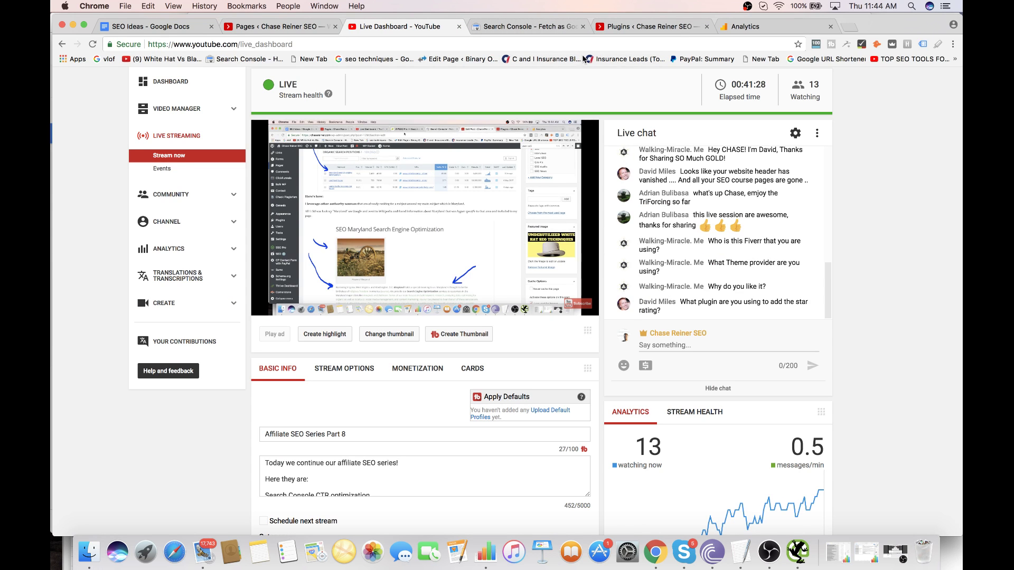
- Switch to TextEdit to look over the roadmap notes and return to the live dashboard in Chrome
key("super+Tab")
key("super+Tab")
key("super+Tab")
key("super+Tab")
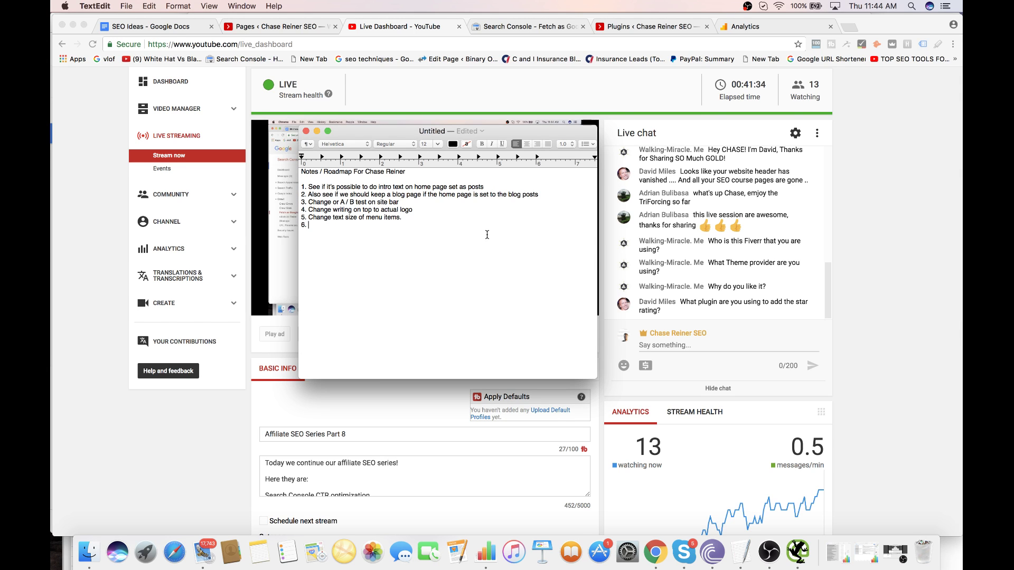
key("super+Tab")
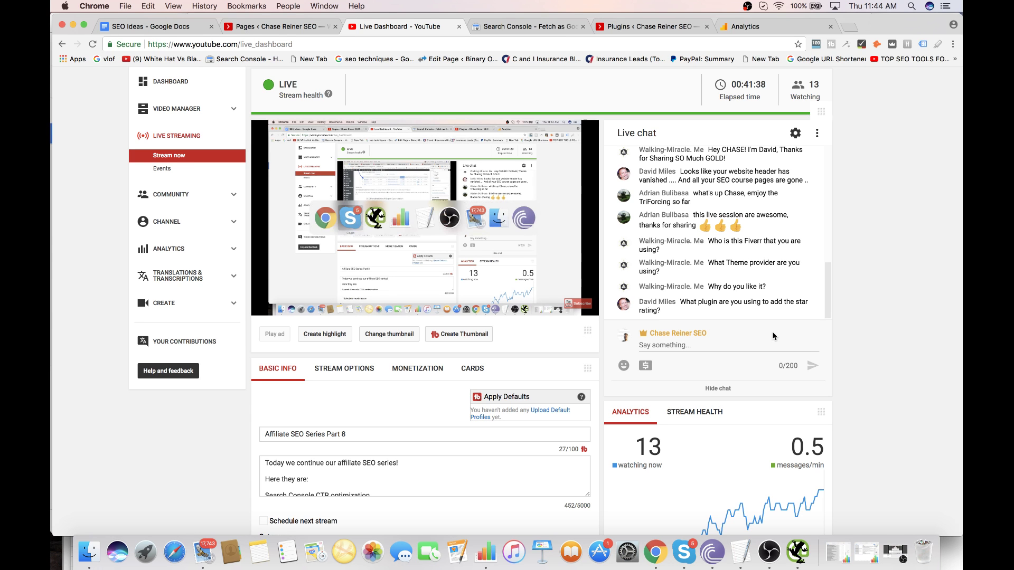
- Open the Chase Reiner SEO site's installed plugins and find the star rating plugin by searching the page for "review"
left_click(286, 31)
scroll(228, 204, "down", 4)
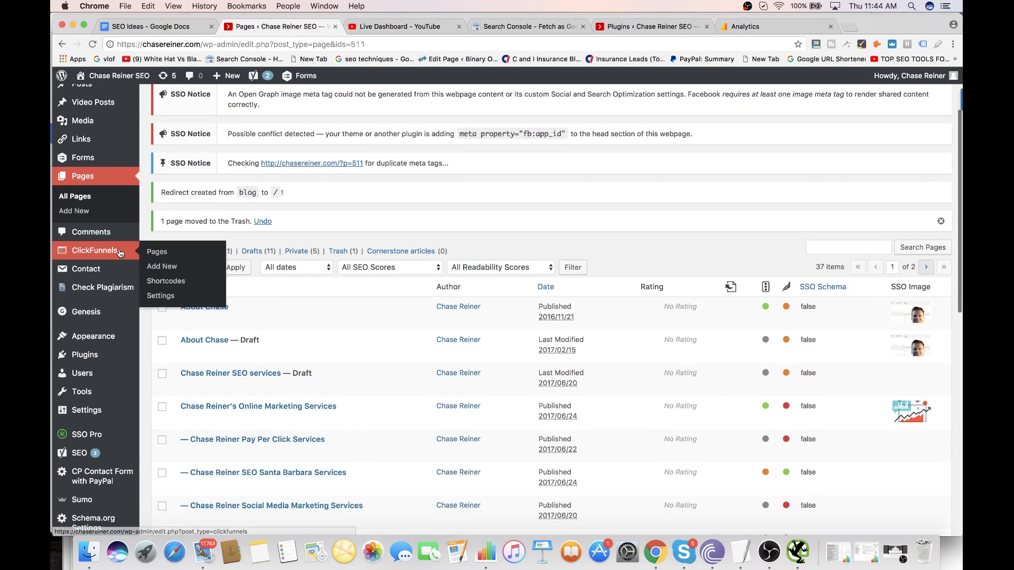
left_click(91, 360)
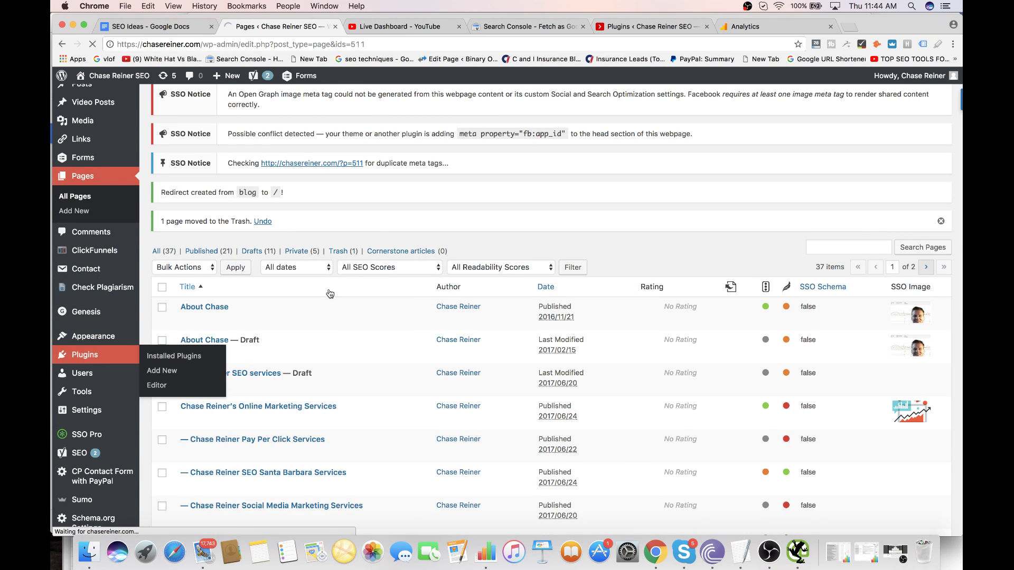
scroll(488, 181, "down", 2)
scroll(488, 181, "down", 3)
key("super+f")
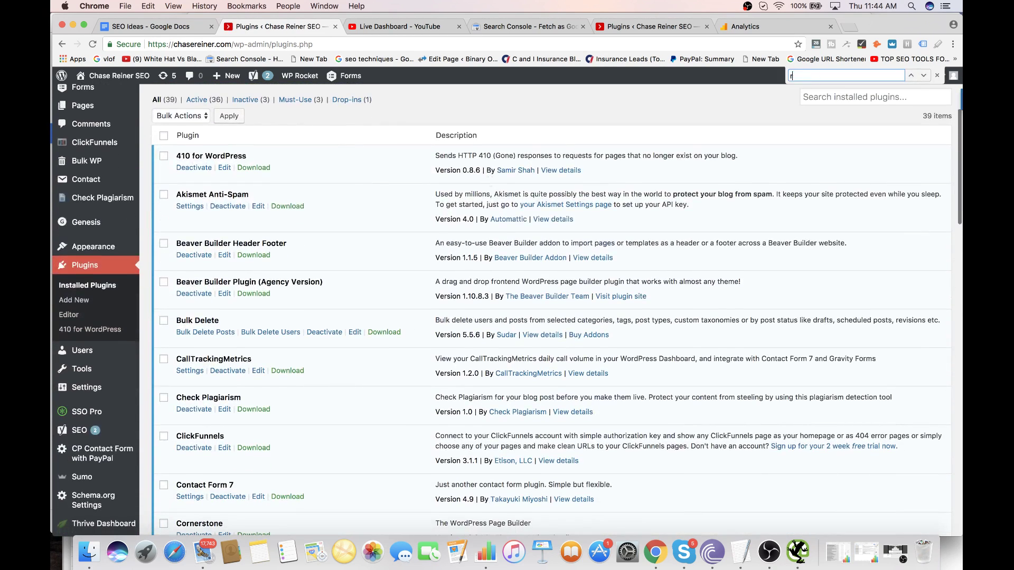
type("review")
key("Return")
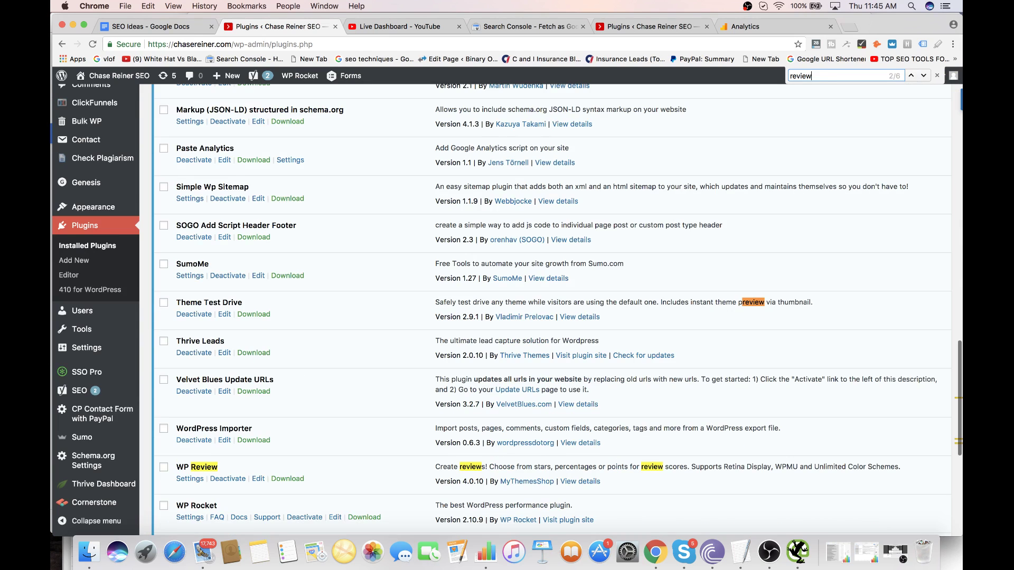
scroll(446, 254, "down", 5)
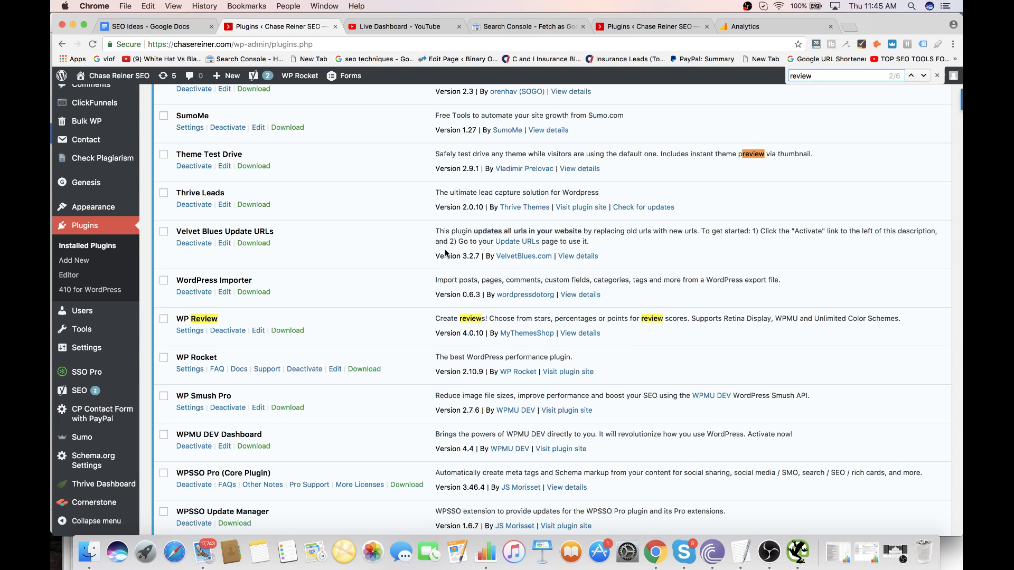
- Add roadmap item 6 in TextEdit, "Create collaboration pages (guest post contributions), one time SEO packages,", start item 7 and return to Chrome
key("super+Tab")
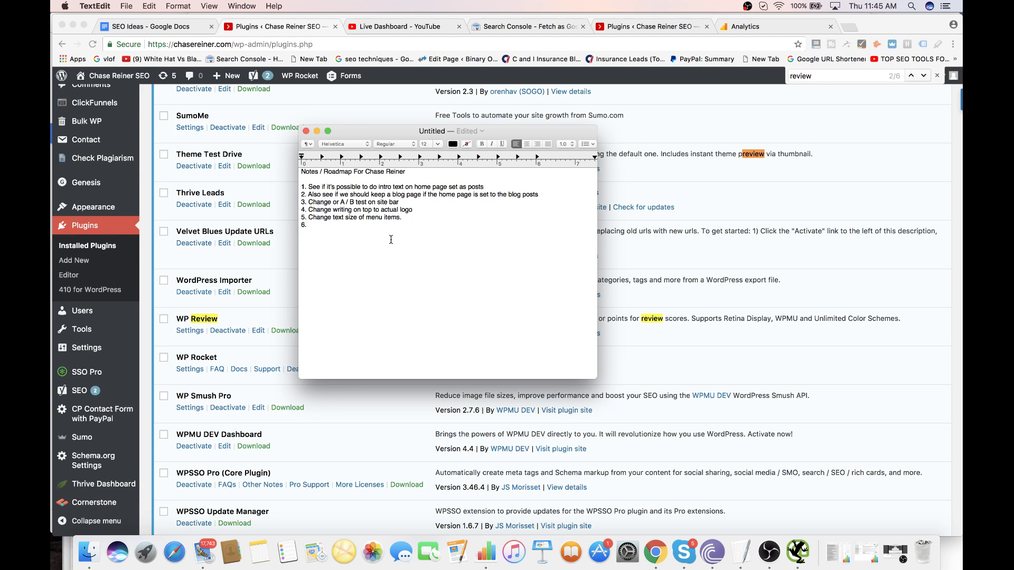
key("BackSpace")
type("eate collaboration pages (gues")
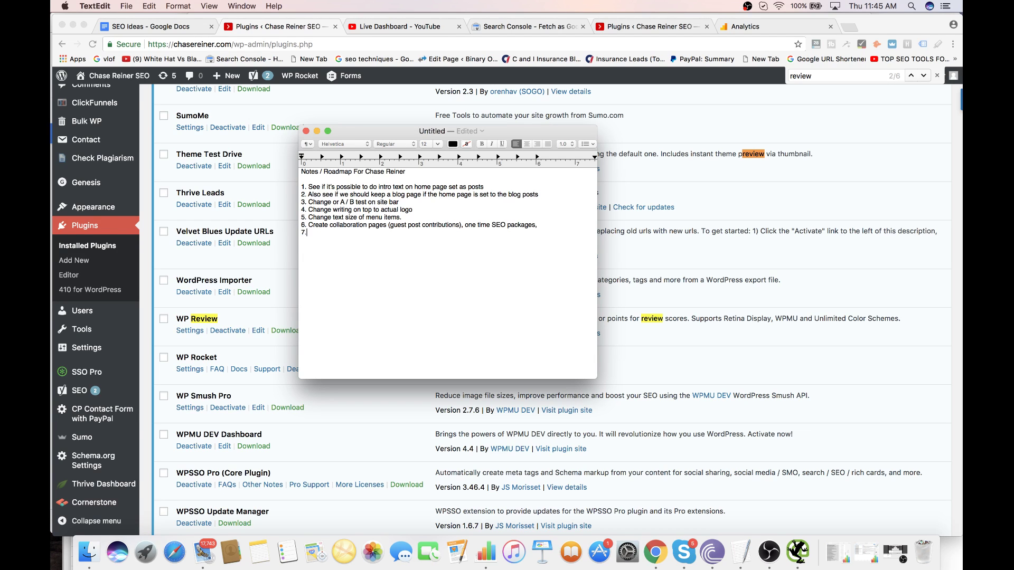
left_click_drag(549, 228, 772, 220)
left_click(785, 208)
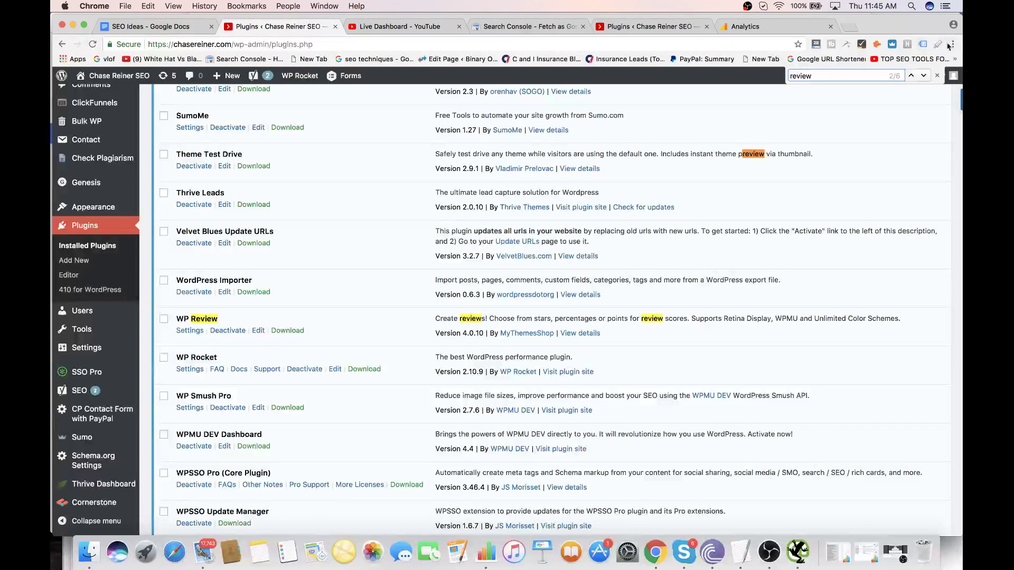
- Close the page search for "review" and look over the rest of the installed plugins list
left_click(937, 76)
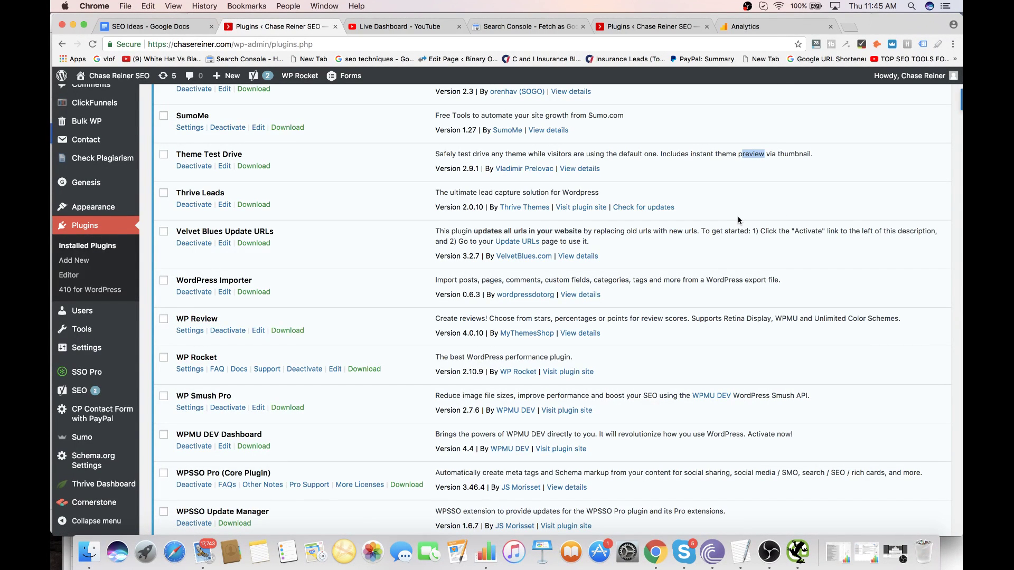
scroll(489, 315, "down", 5)
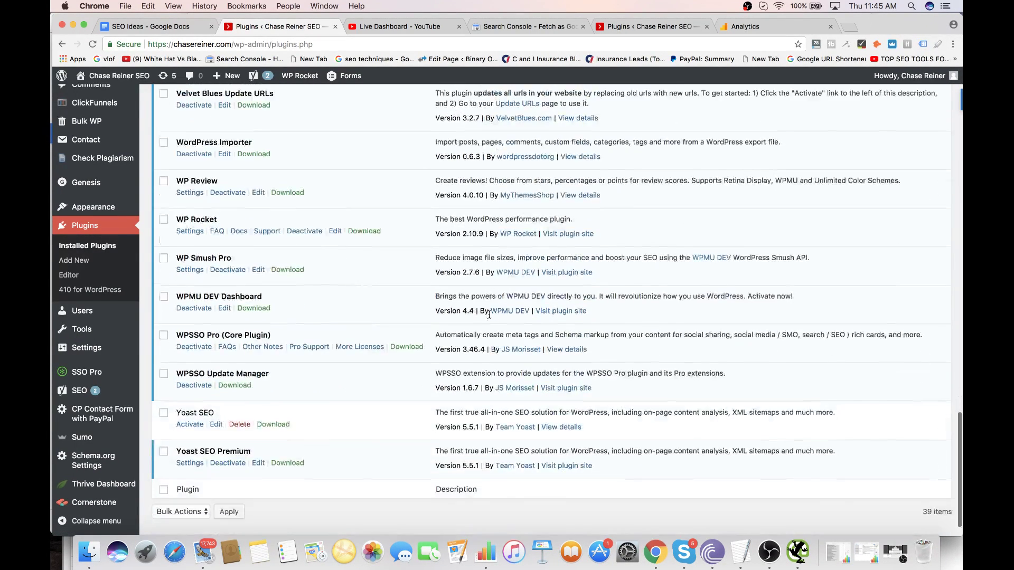
scroll(489, 314, "up", 20)
scroll(489, 314, "up", 6)
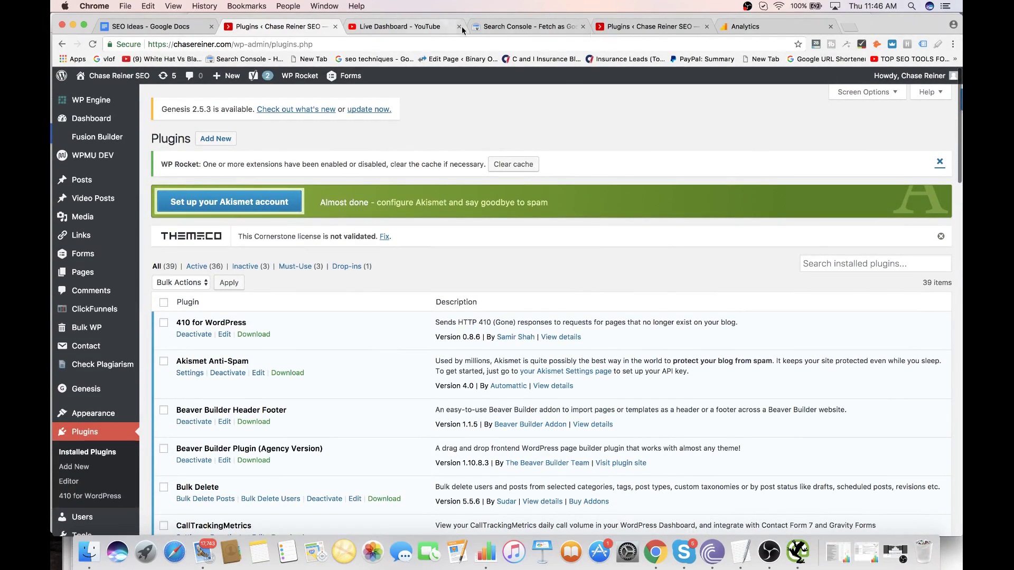
- Check the YouTube live dashboard, the second installed plugins page and the Google Analytics home
left_click(644, 26)
left_click(417, 27)
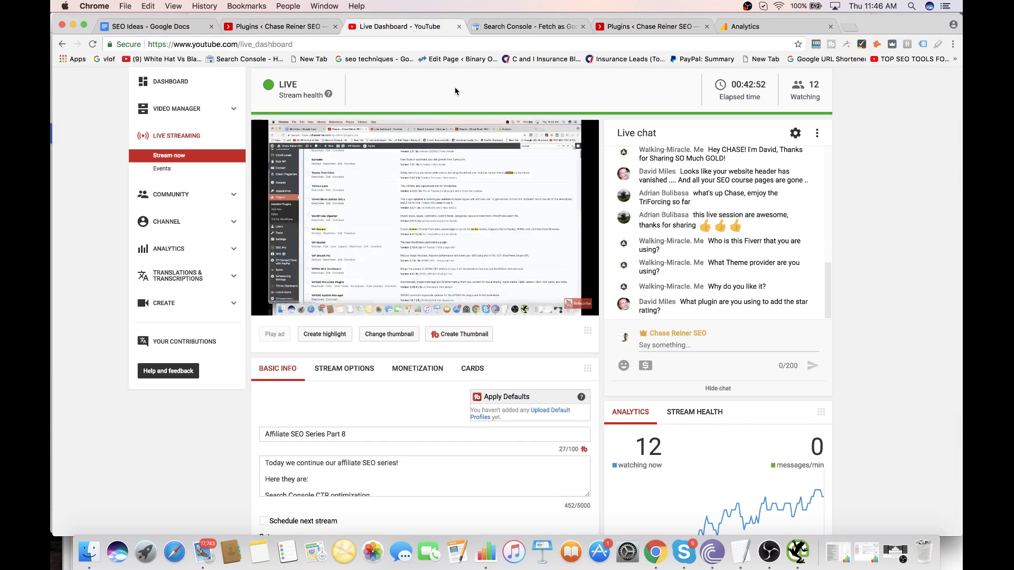
left_click(658, 31)
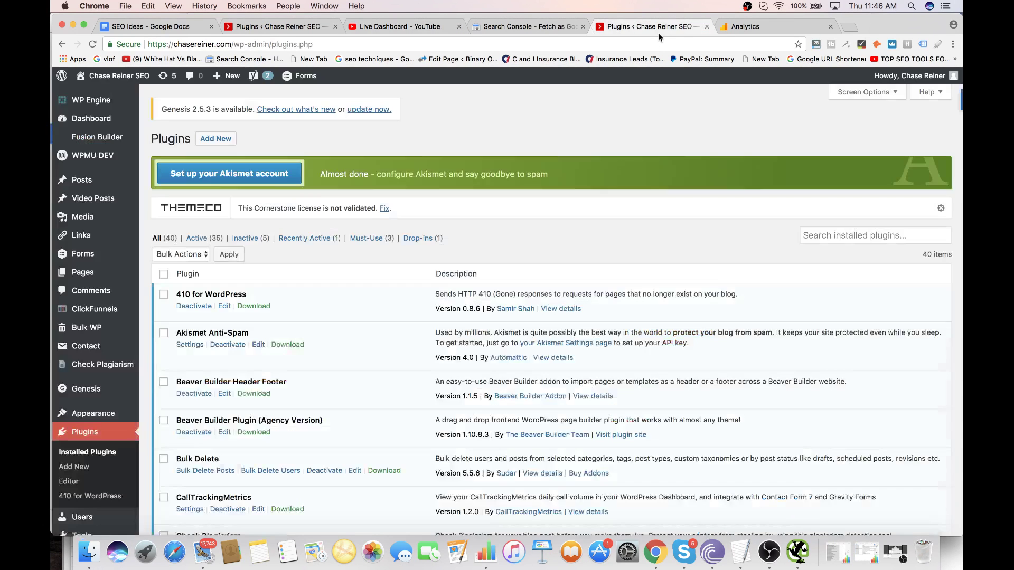
left_click(767, 26)
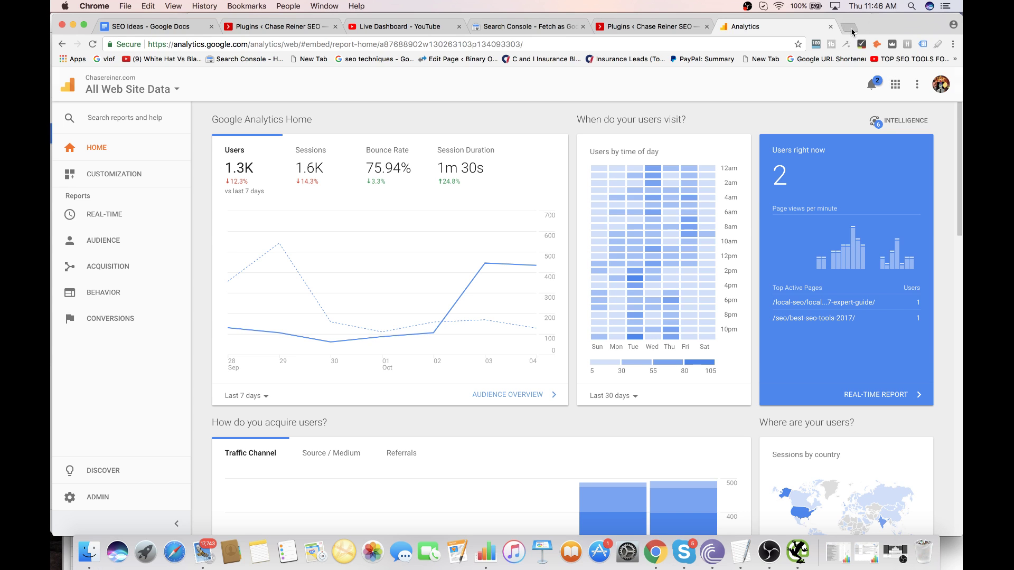
left_click(850, 27)
type("thehoth.com")
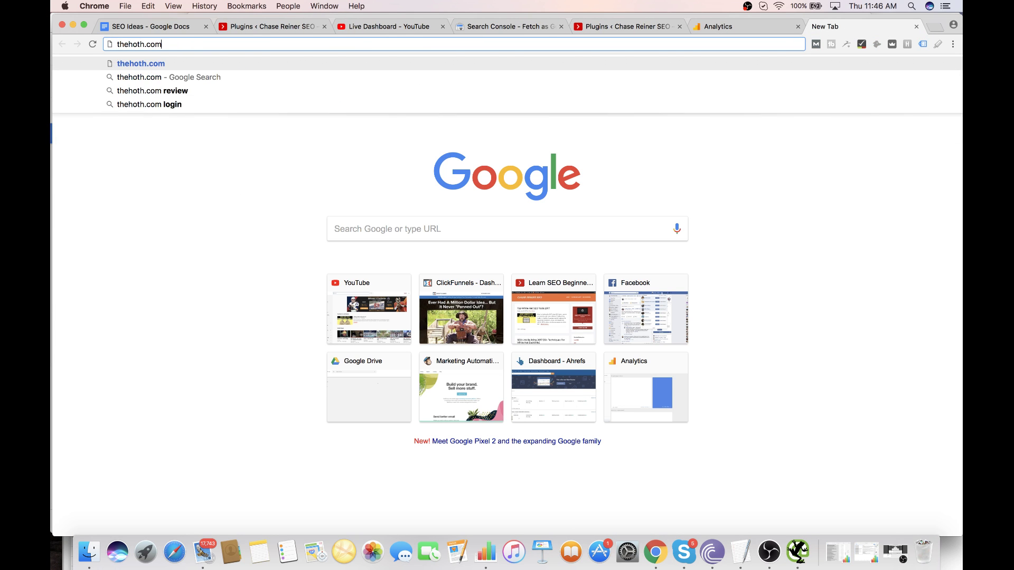
key("Return")
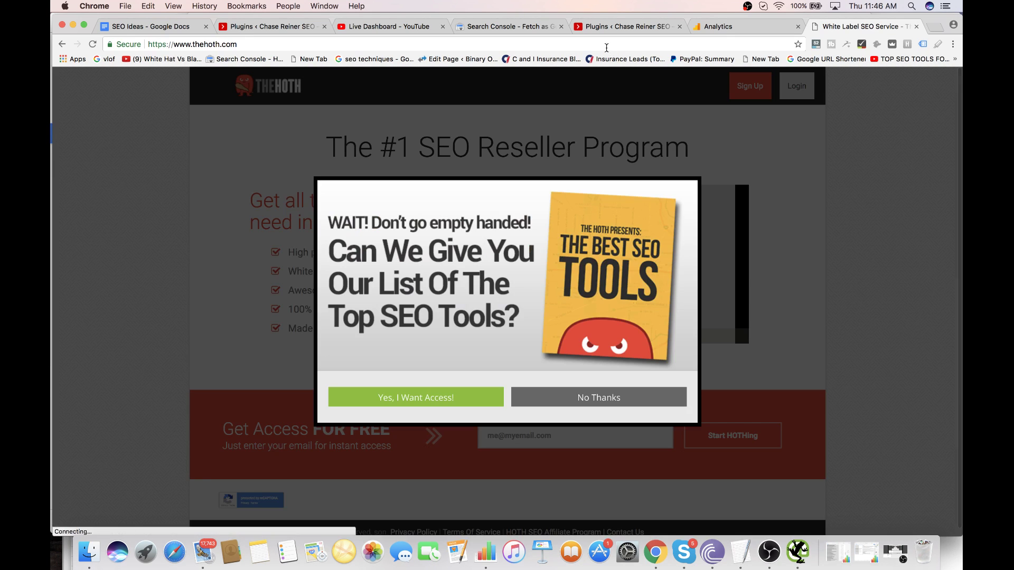
left_click(604, 46)
key("Left")
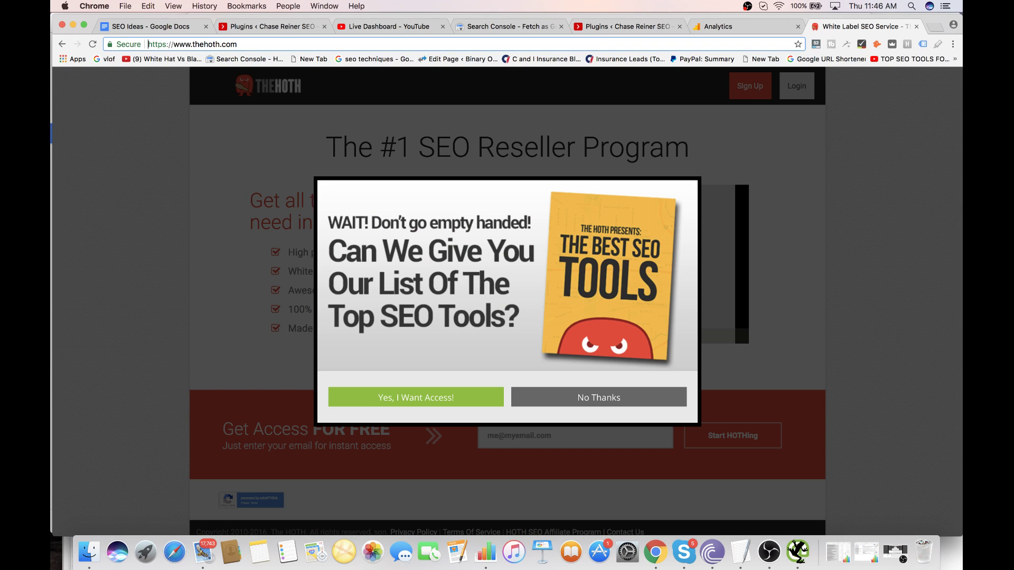
type("site:")
key("Return")
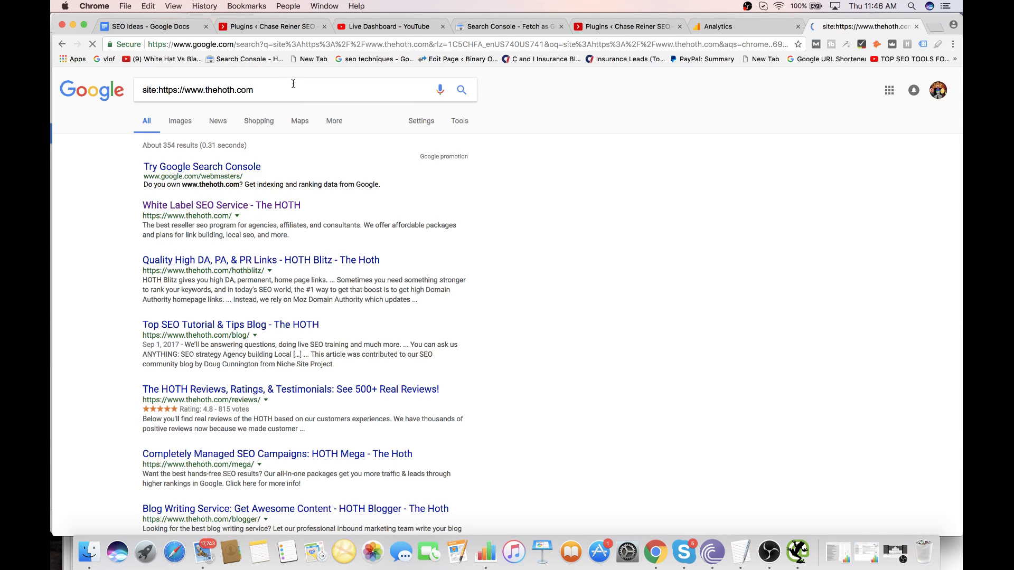
left_click_drag(293, 84, 160, 85)
key("cmd+c")
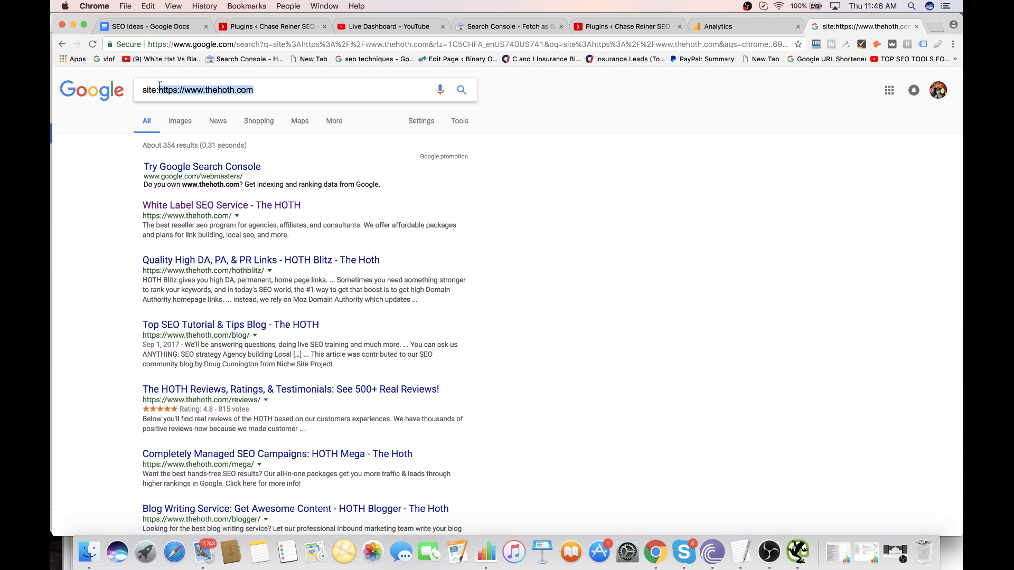
left_click(936, 27)
type("ahrefs.com")
key("Return")
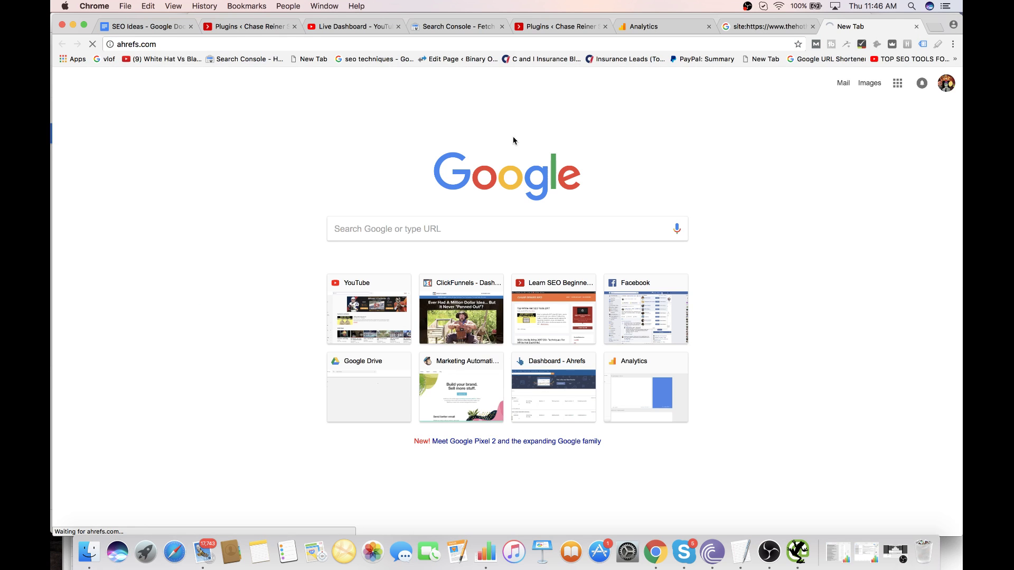
key("cmd+v")
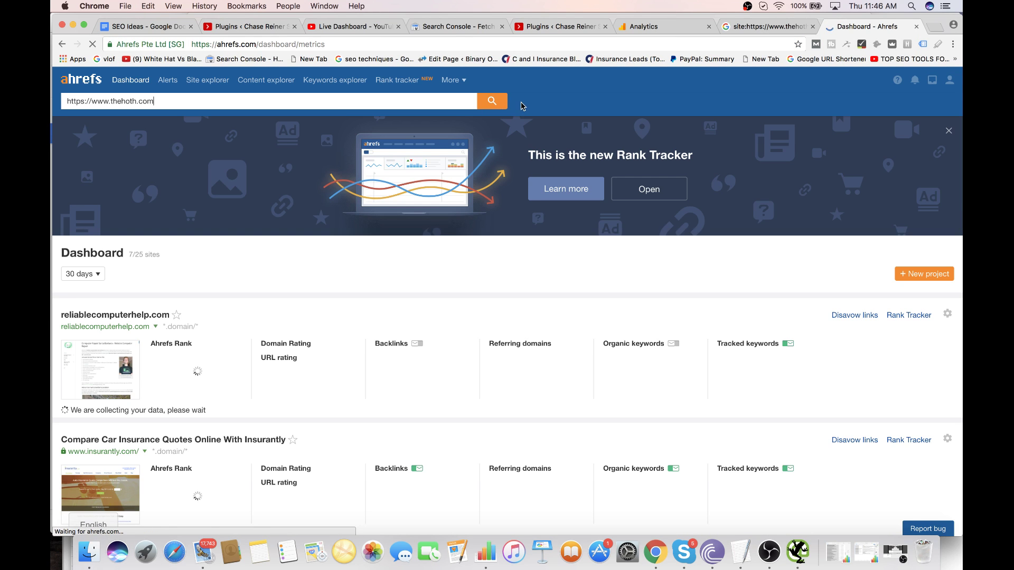
left_click(495, 103)
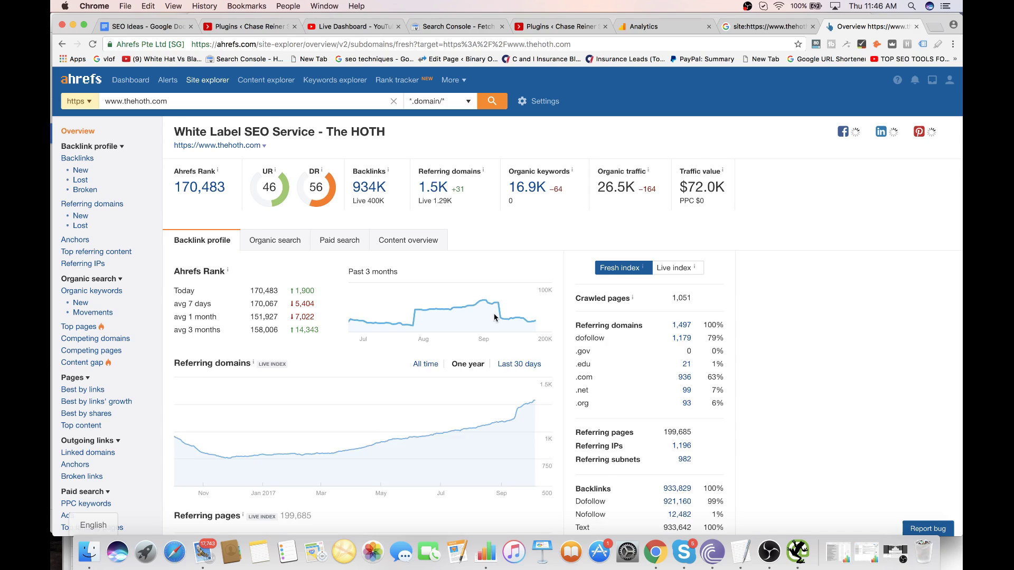
- Examine the Ahrefs rank, referring domains and referring pages charts in The HOTH's overview
scroll(457, 404, "down", 4)
scroll(452, 419, "down", 6)
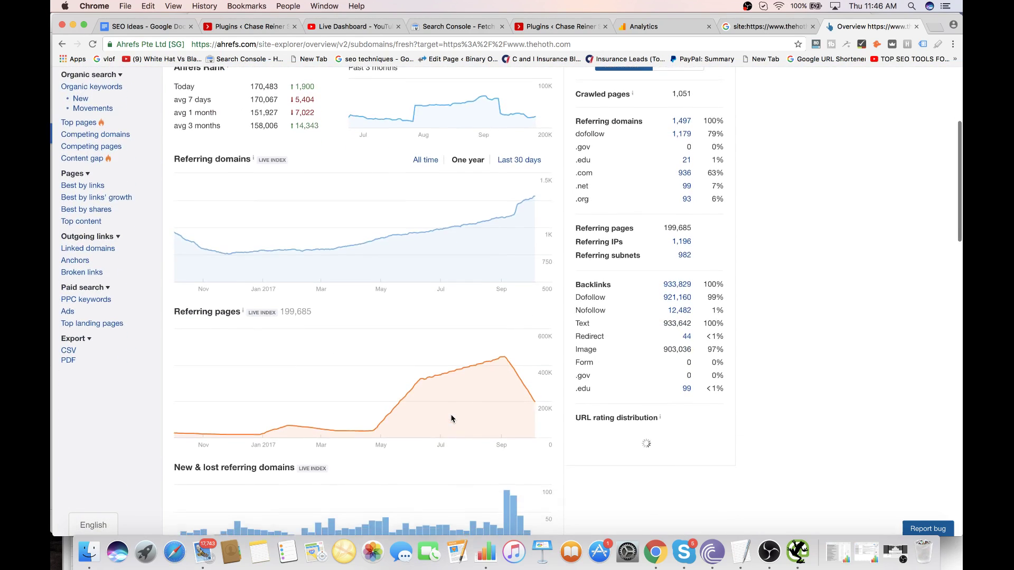
scroll(452, 419, "up", 10)
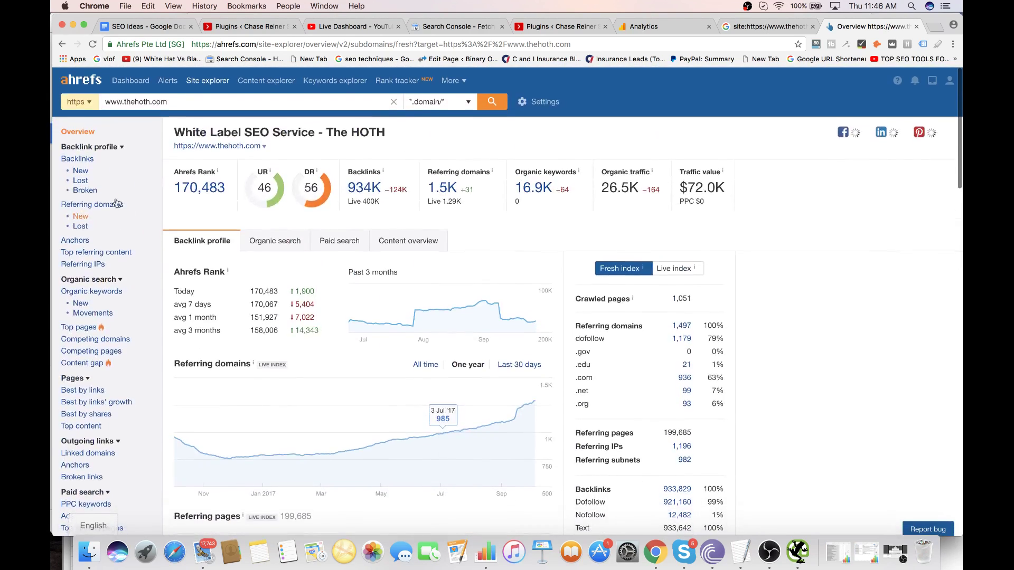
- Open the organic keywords report for thehoth.com and examine the keywords, traffic and ranking positions
left_click(85, 160)
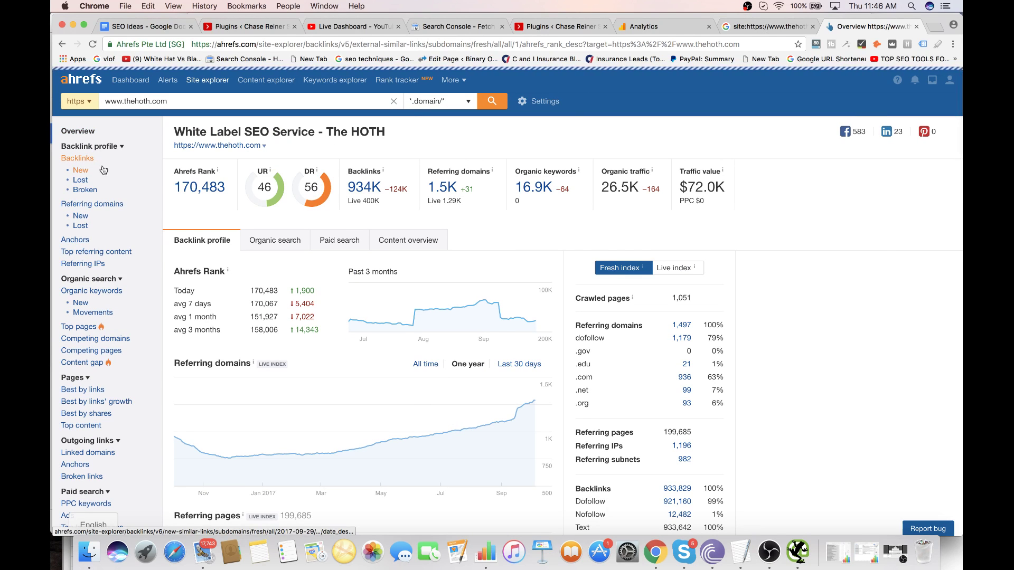
left_click(102, 294)
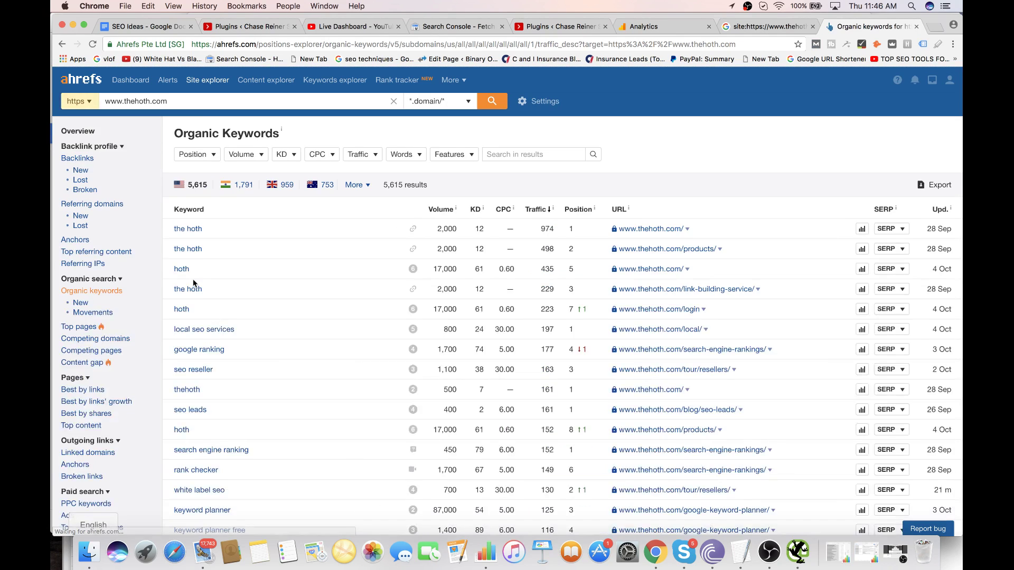
scroll(192, 279, "down", 3)
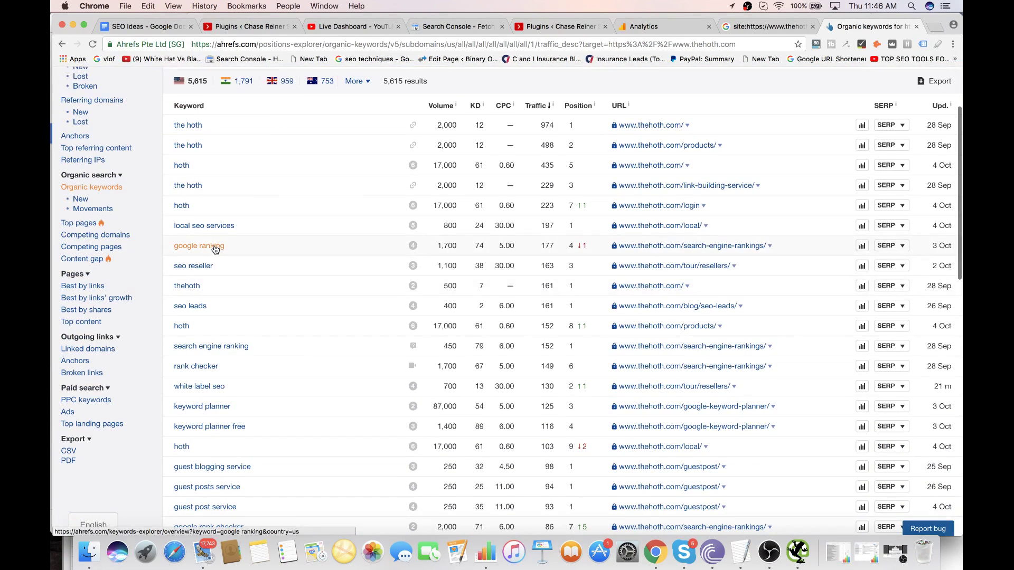
scroll(226, 229, "down", 1)
scroll(226, 233, "down", 5)
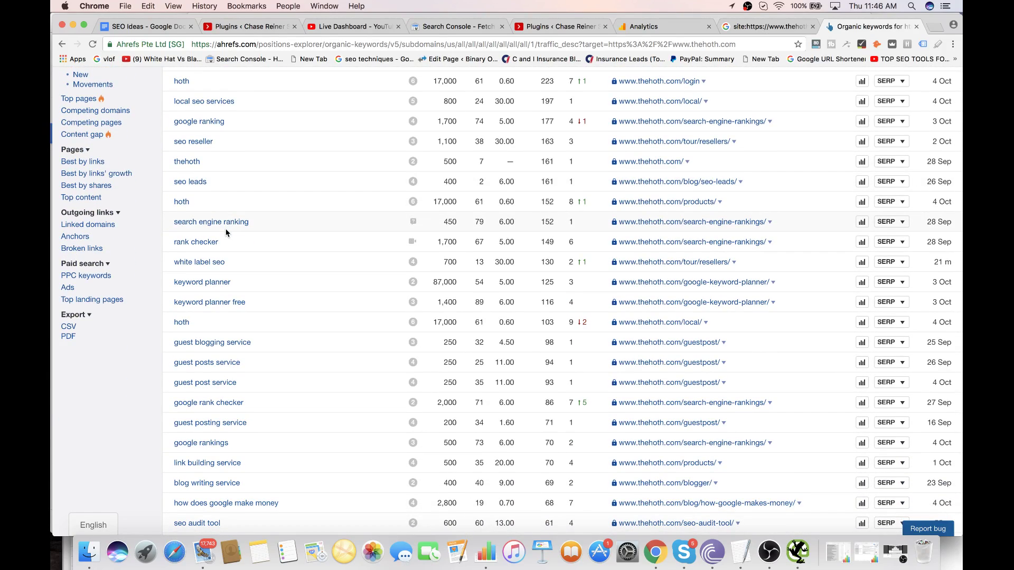
scroll(229, 228, "up", 3)
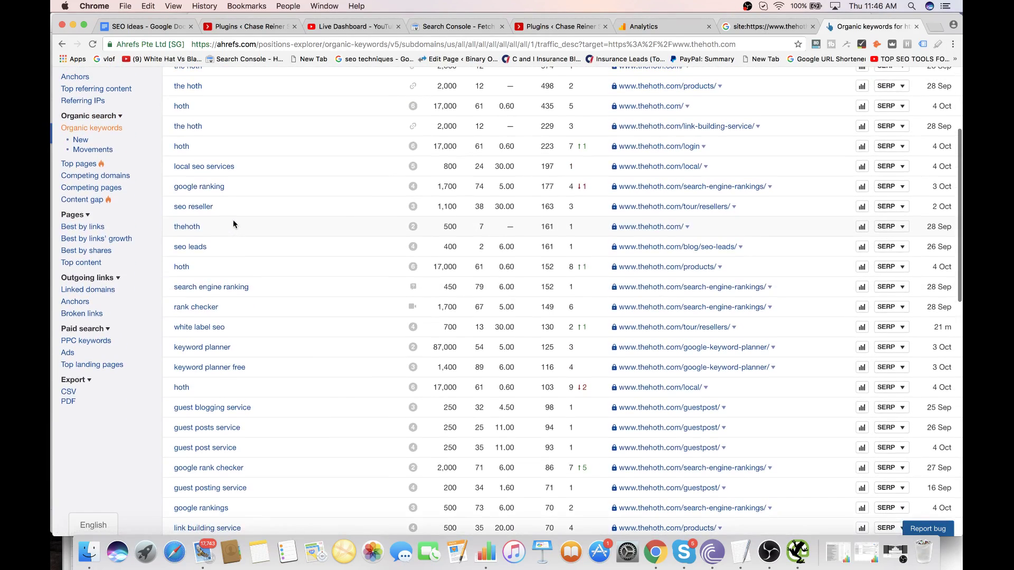
- Search Google for "local seo services" in an incognito window and open The HOTH's local SEO result
key("super+shift+n")
type("local seo services")
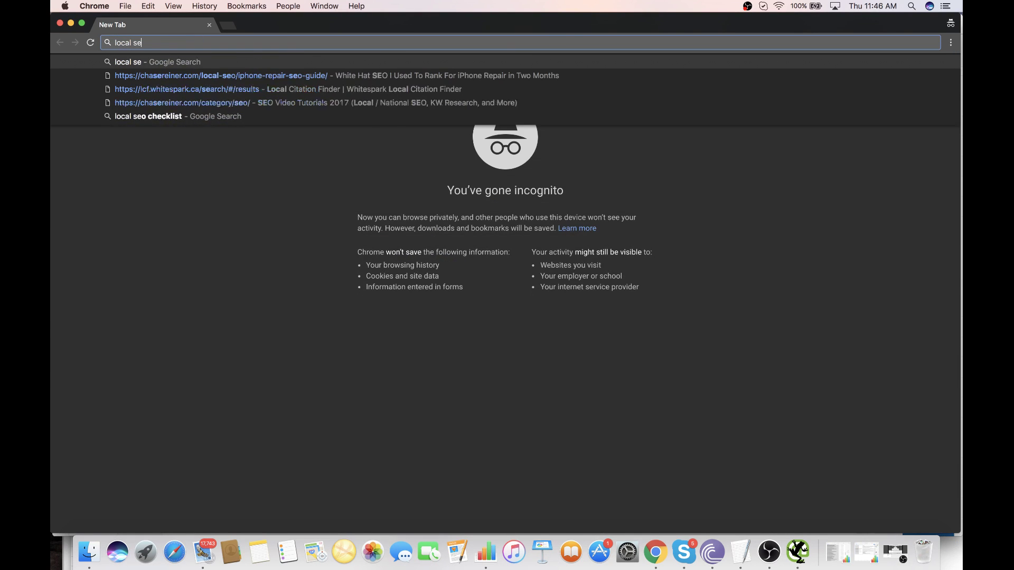
key("Return")
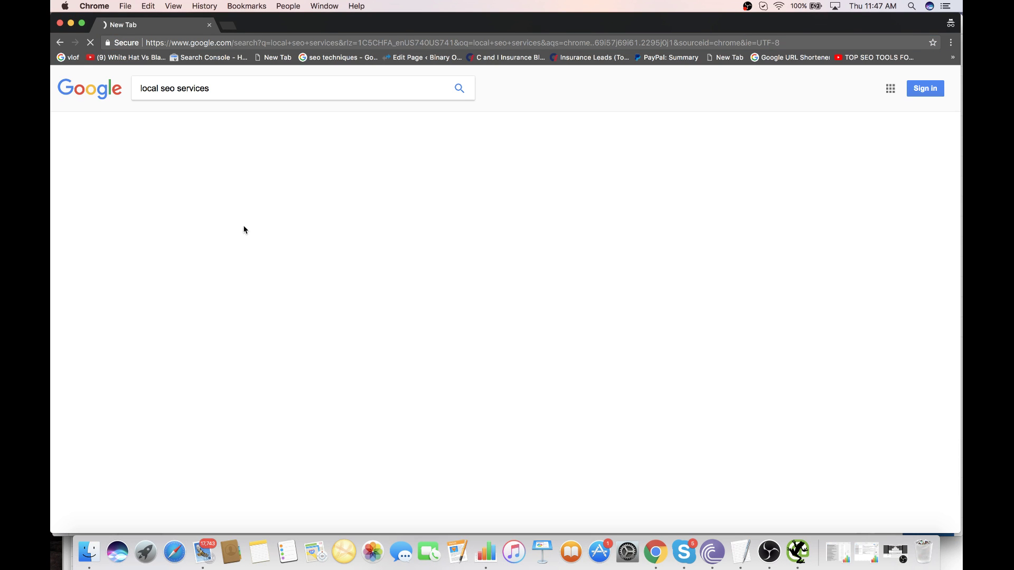
scroll(225, 239, "down", 2)
scroll(225, 240, "down", 3)
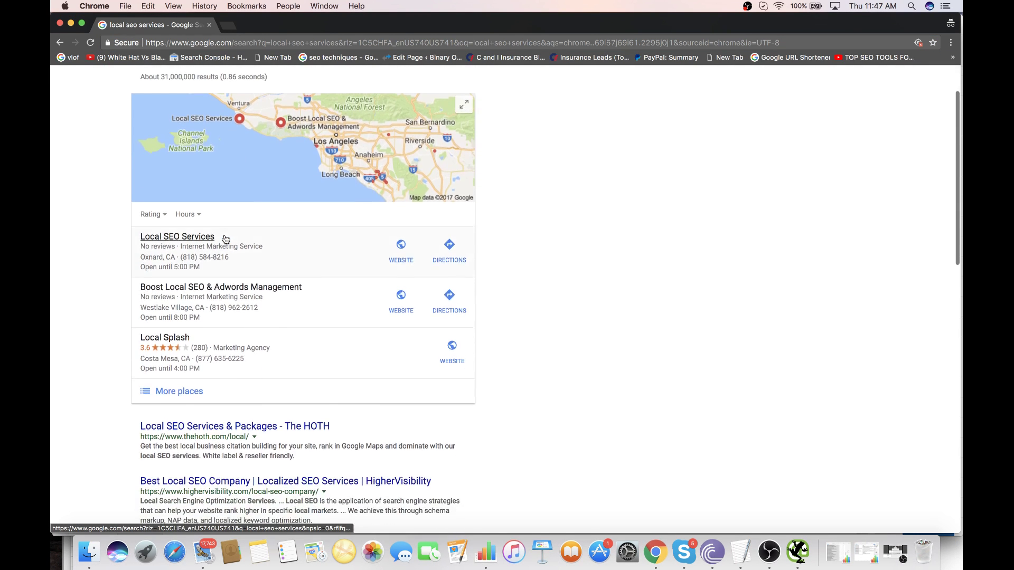
left_click(244, 306)
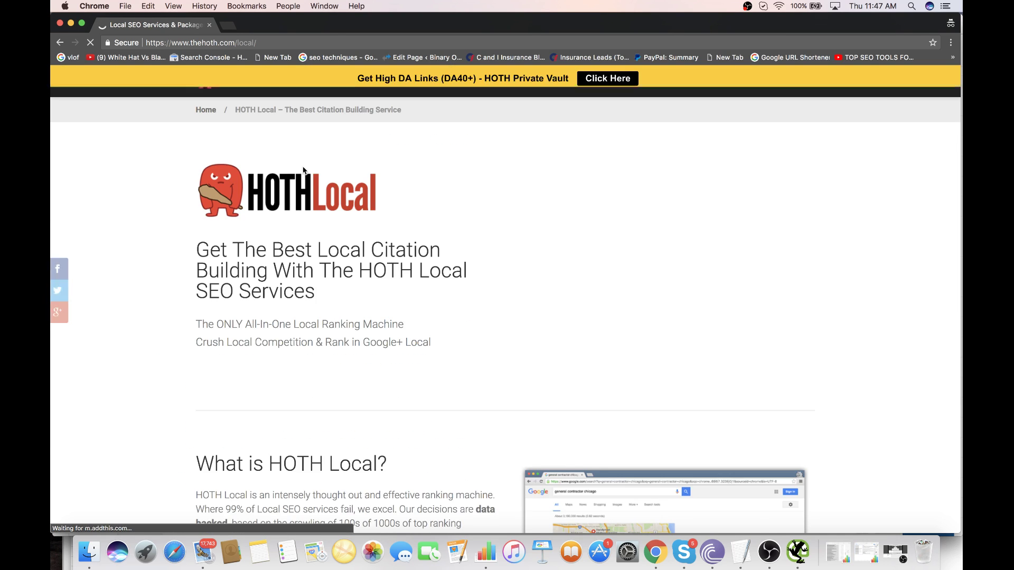
- Read through the HOTH Local service page, from its description and tour to the contents of the Local Audit package
scroll(301, 165, "down", 2)
scroll(304, 169, "down", 2)
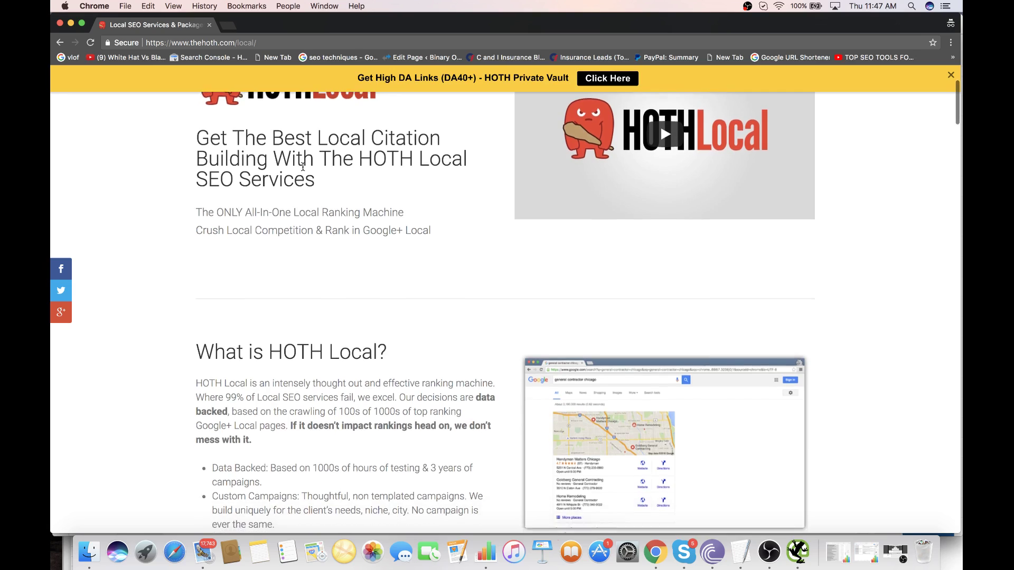
scroll(304, 169, "down", 10)
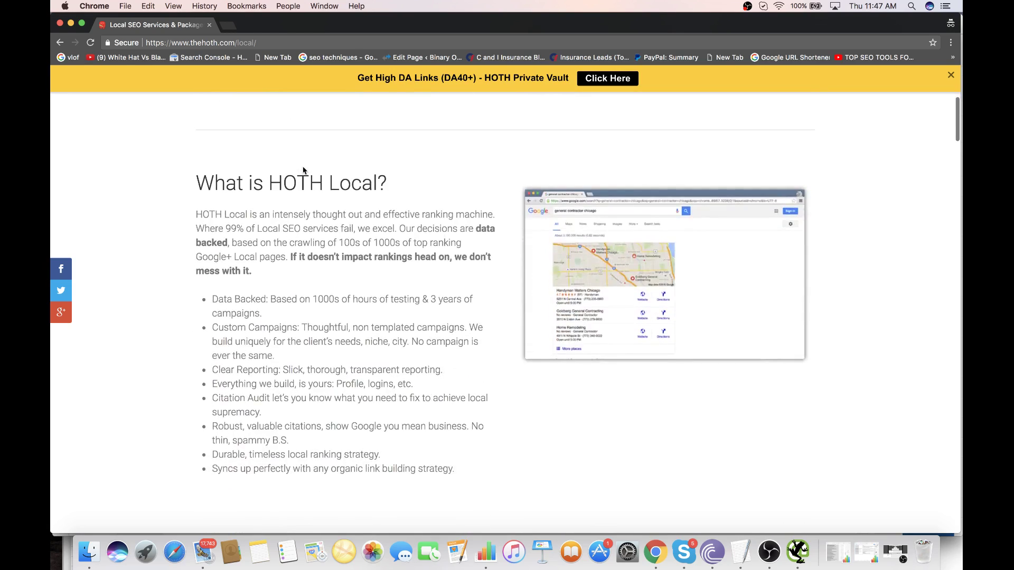
scroll(304, 170, "down", 12)
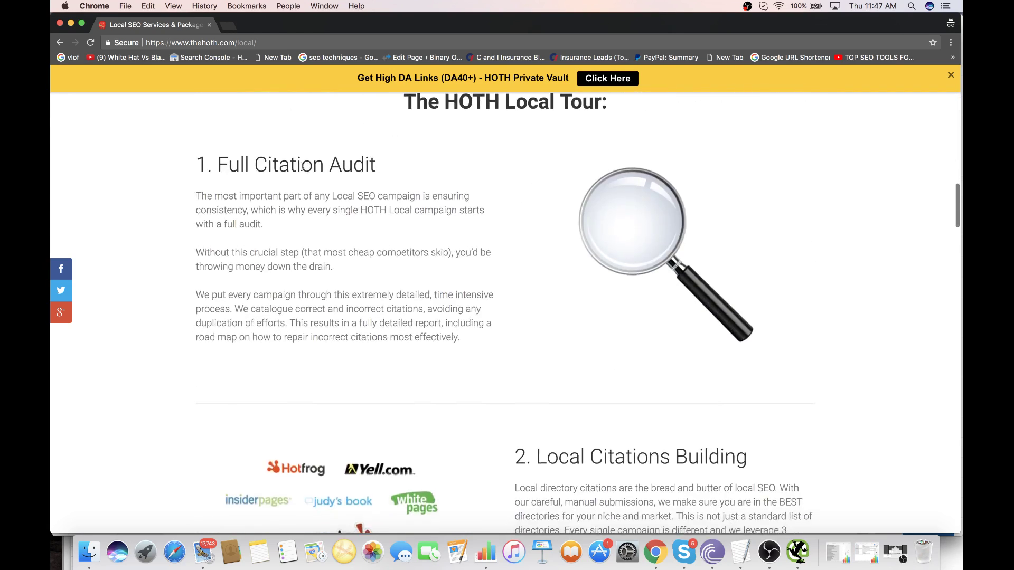
scroll(304, 169, "down", 15)
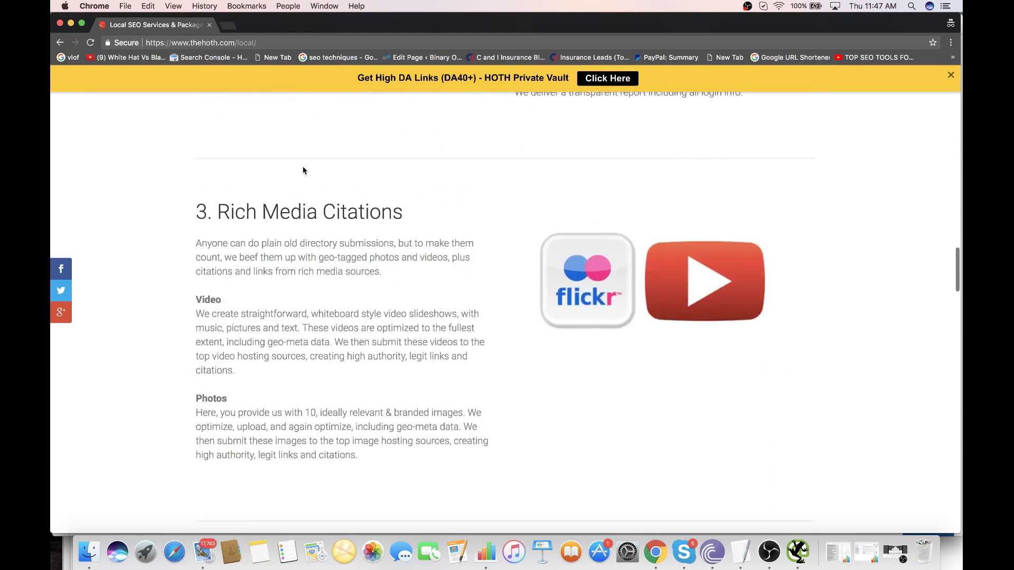
scroll(304, 170, "down", 5)
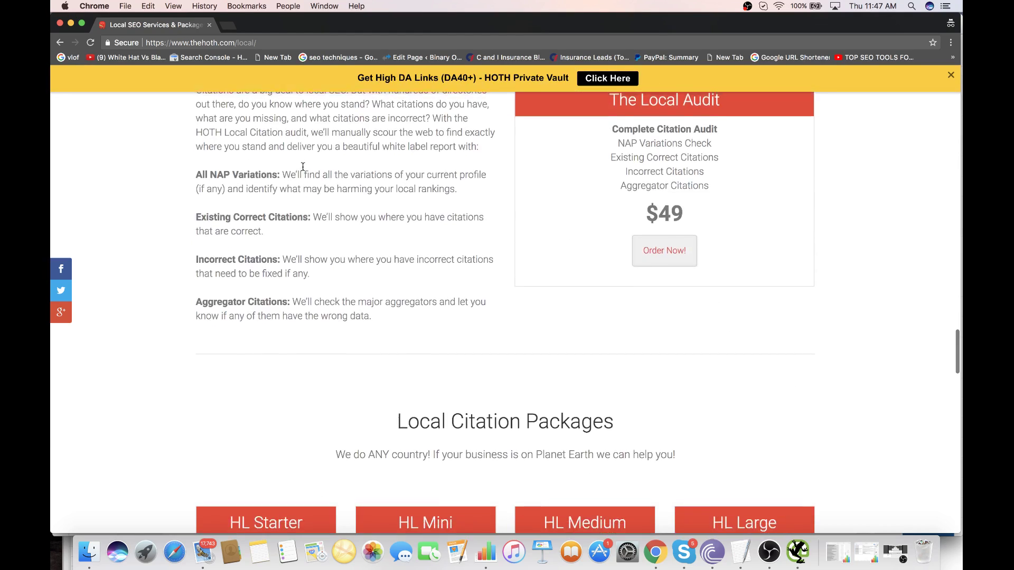
scroll(304, 170, "up", 1)
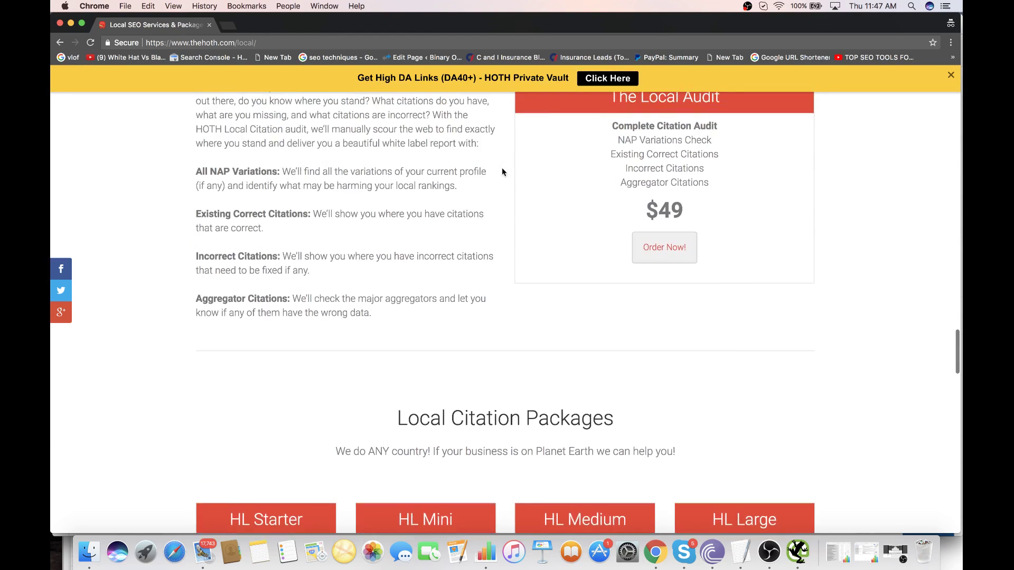
left_click_drag(617, 140, 717, 143)
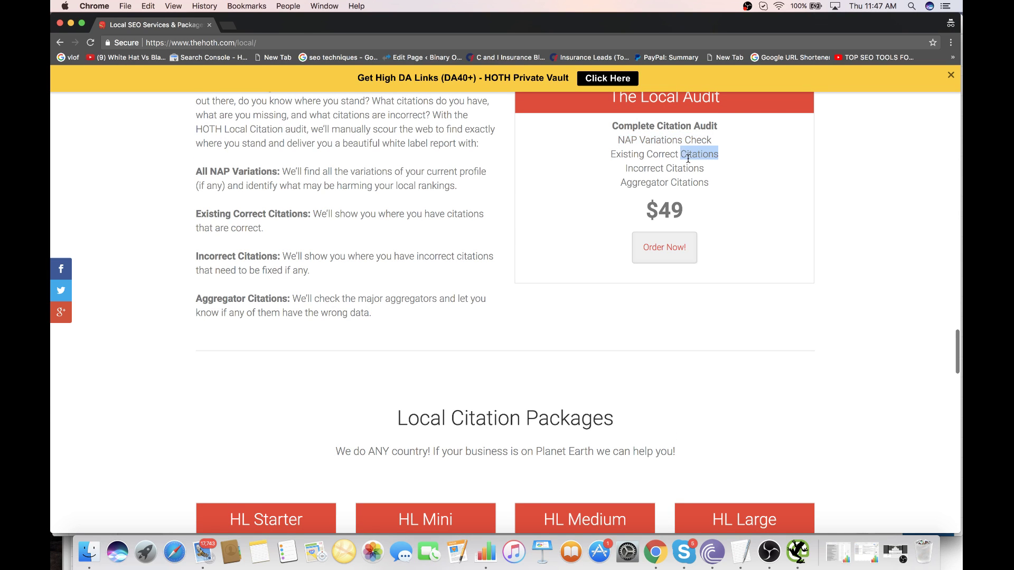
- Examine the Local Audit contents and compare the HL Starter, Mini, Medium and Large citation packages on the HOTH Local page
triple_click(704, 154)
double_click(685, 178)
scroll(682, 199, "down", 5)
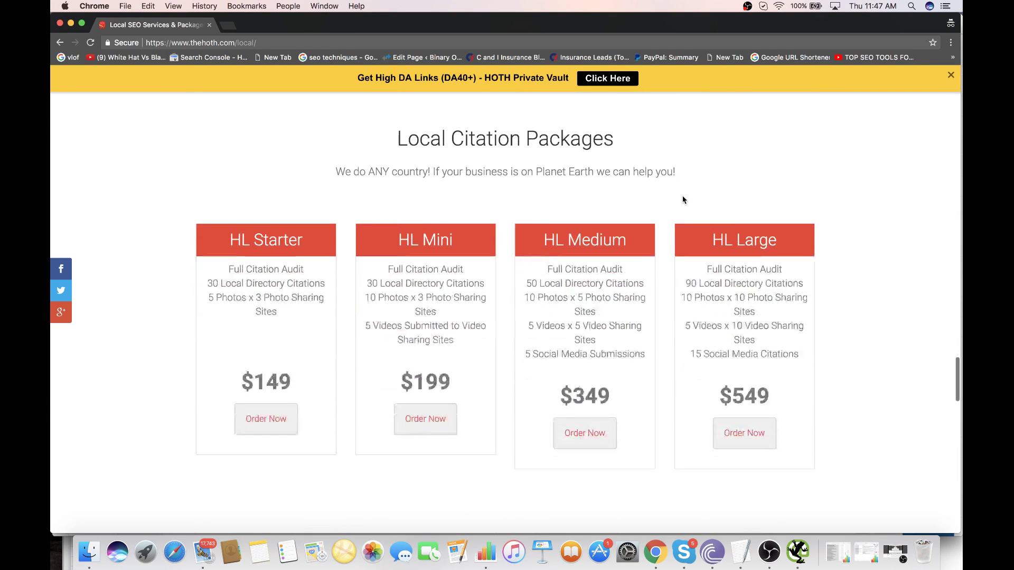
scroll(439, 310, "down", 1)
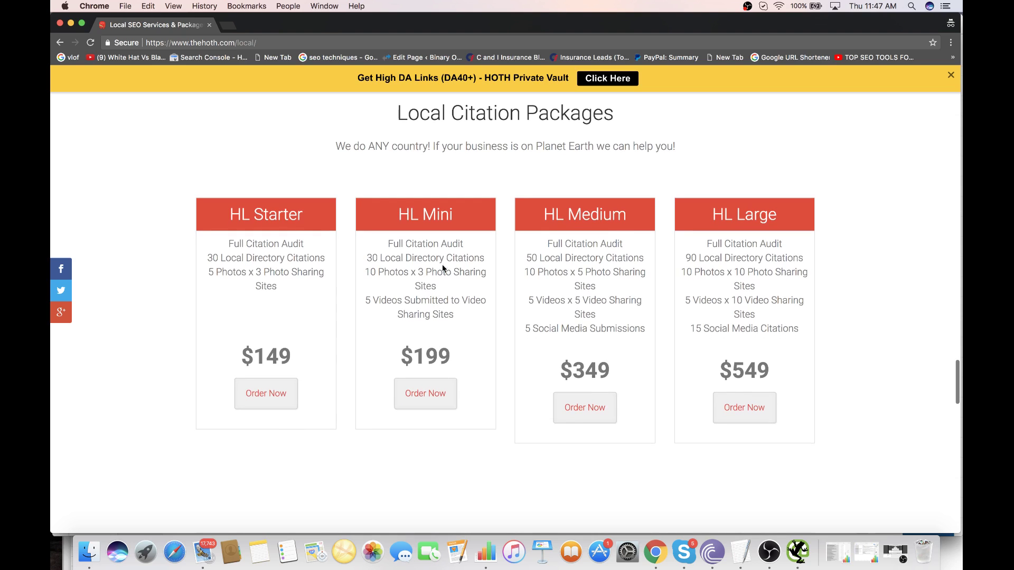
triple_click(769, 300)
left_click(770, 316)
triple_click(769, 328)
scroll(760, 270, "up", 3)
scroll(759, 269, "up", 1)
scroll(760, 270, "down", 5)
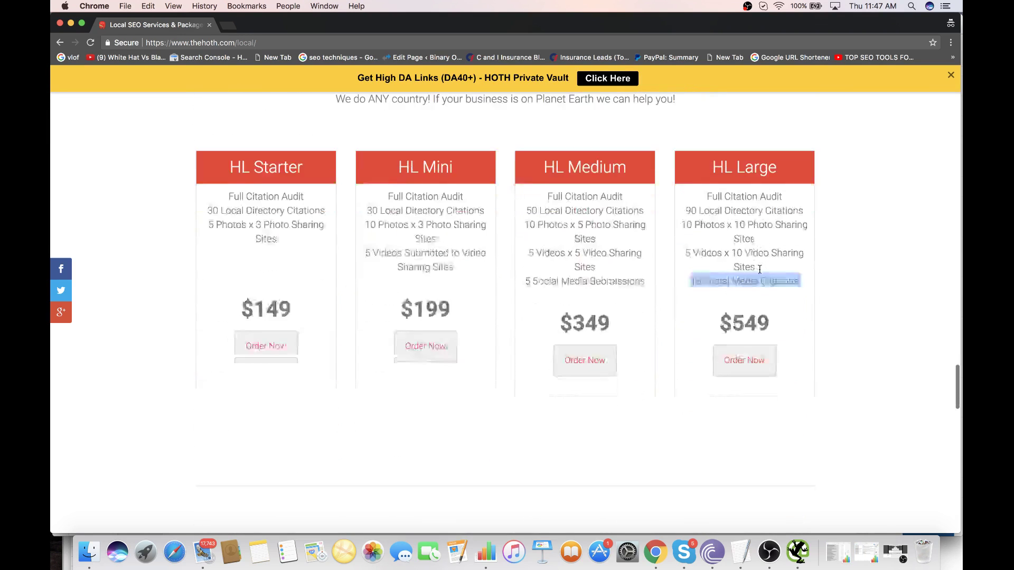
left_click(674, 208)
scroll(673, 212, "up", 3)
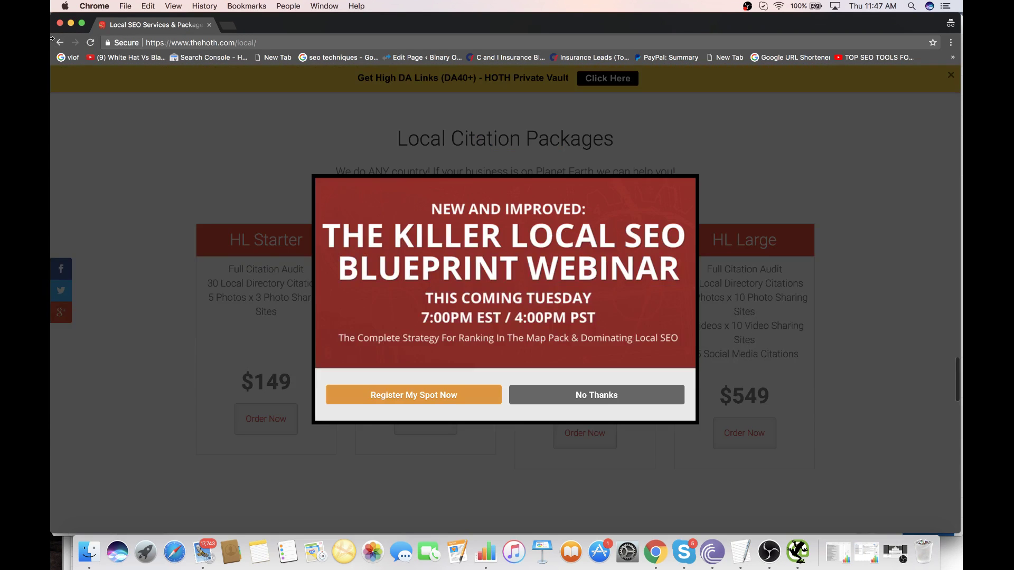
- Move the incognito window out of the way and close the Google site search for The HOTH in the main browser window
left_click(238, 41)
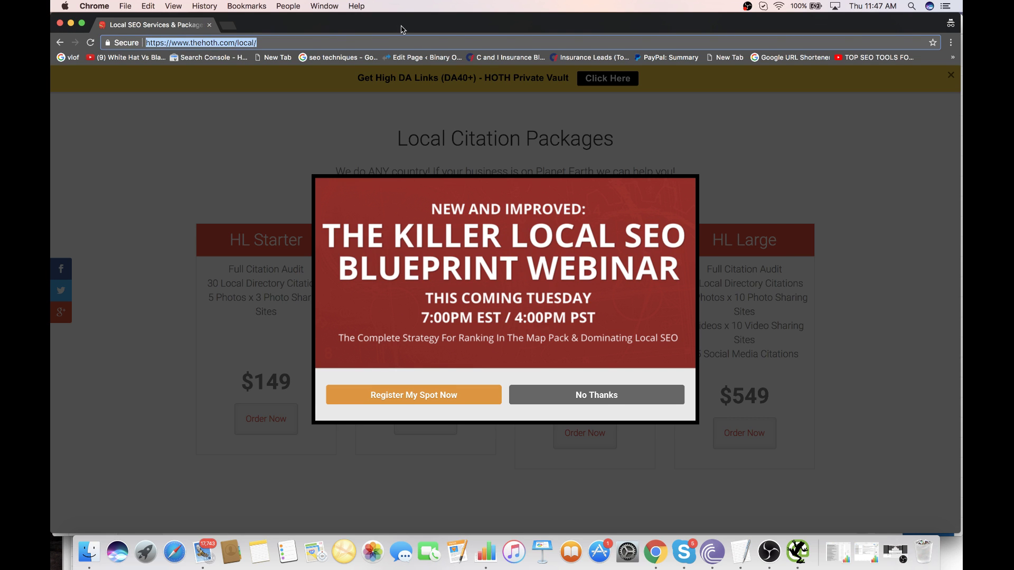
left_click_drag(403, 29, 406, 233)
left_click(728, 49)
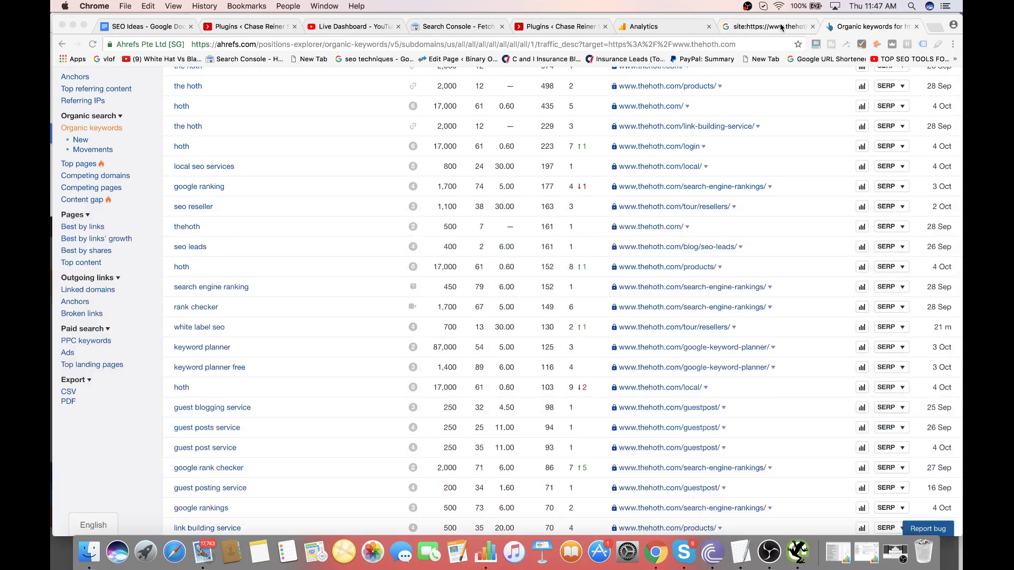
left_click(769, 27)
left_click(813, 26)
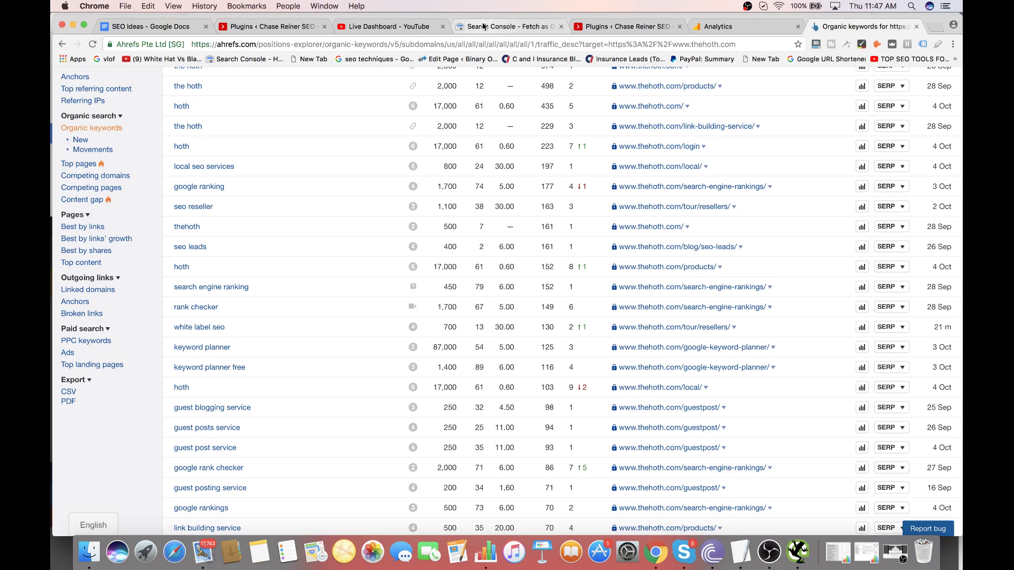
- In the TextEdit roadmap, complete item 6 with "white label services like citations), affiliate sales (can use plugins to setup affiliate pages)"
left_click(271, 26)
mouse_move(324, 74)
key("super+Tab")
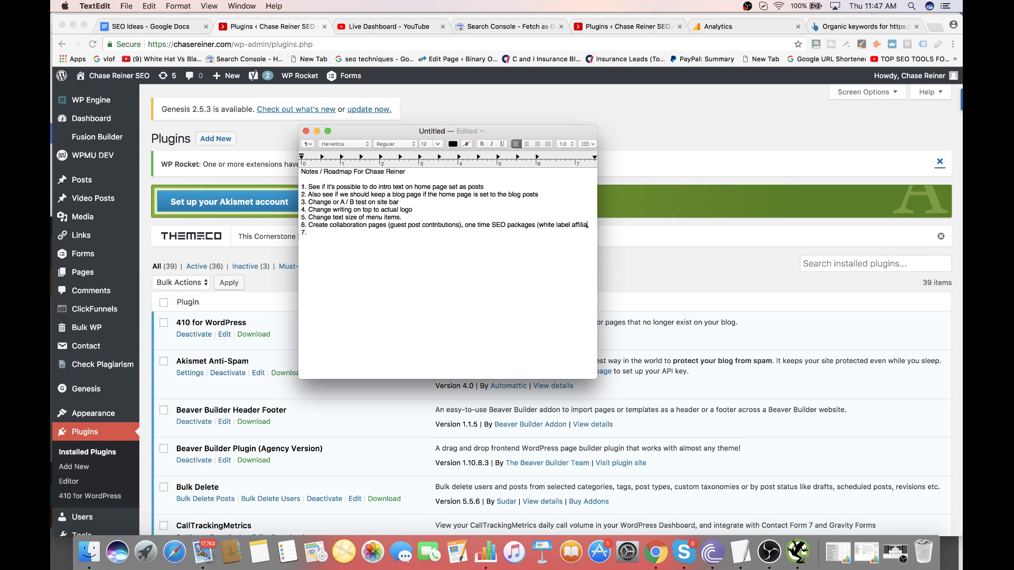
key("BackSpace")
key("BackSpace")
type("s),")
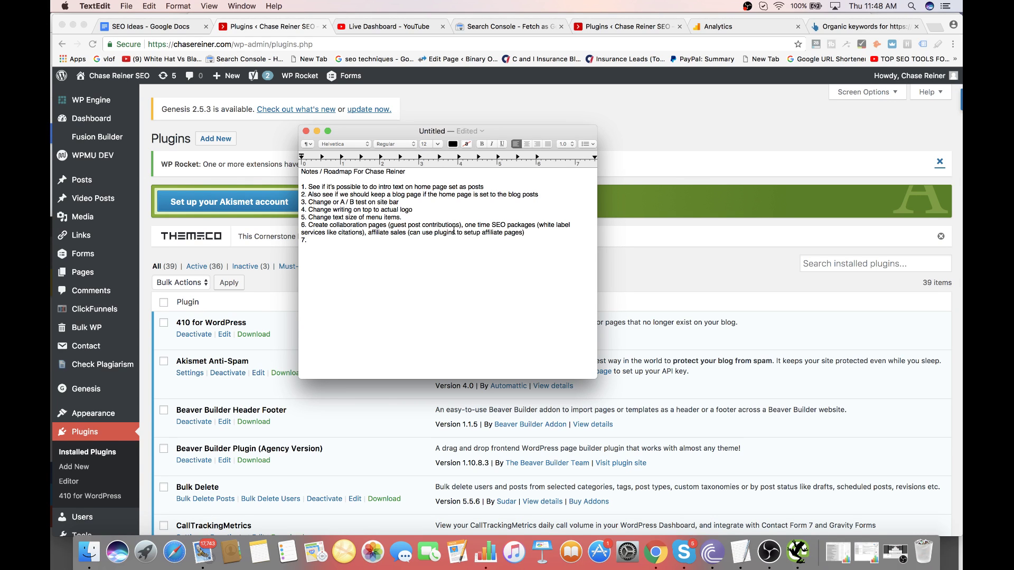
- Look through the WordPress site's installed plugins in Chrome
left_click(654, 216)
scroll(676, 238, "down", 10)
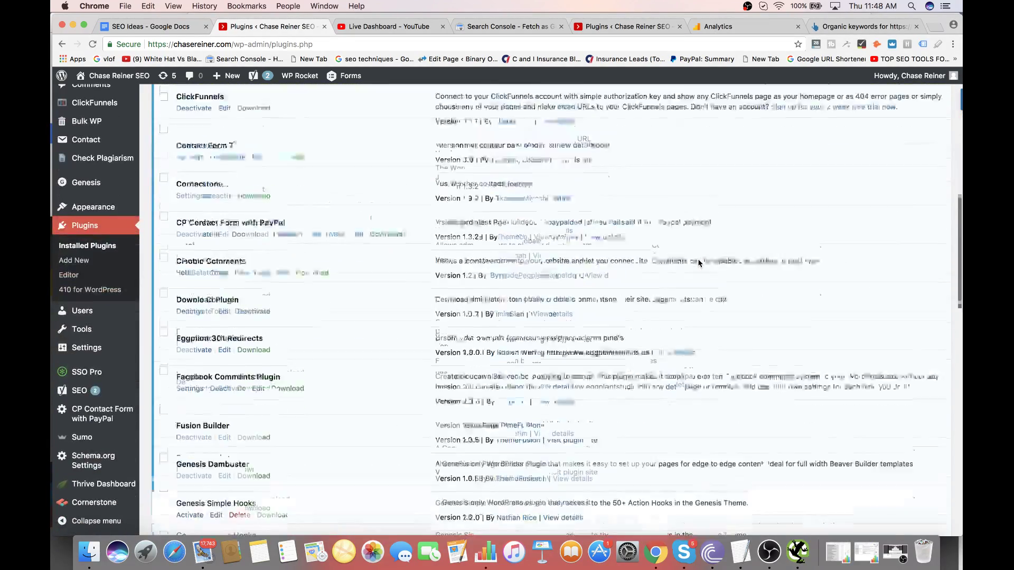
scroll(699, 263, "down", 10)
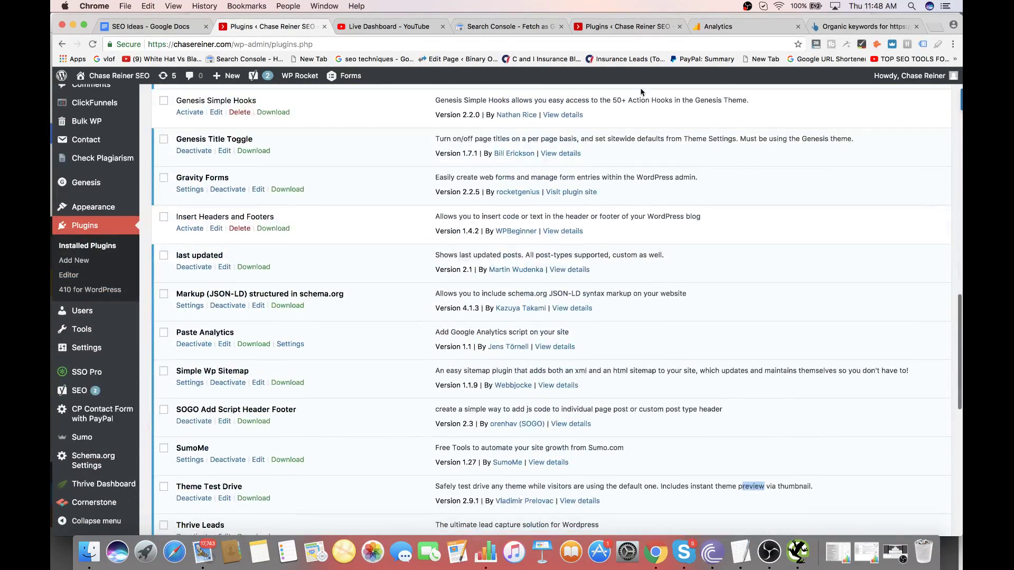
scroll(366, 190, "up", 15)
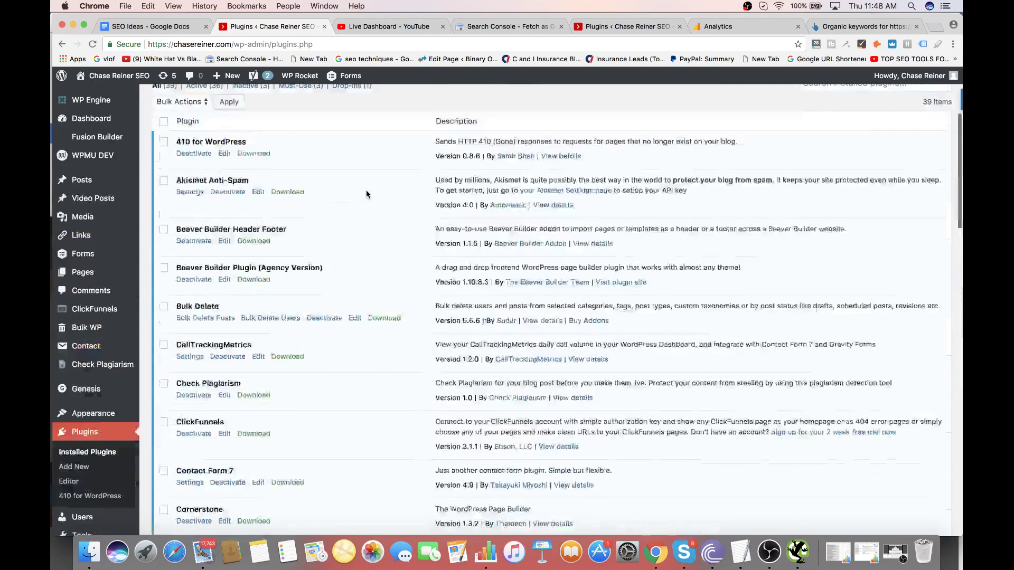
scroll(366, 189, "up", 5)
- Close the Search Console Fetch as Google page
key("ctrl+Tab")
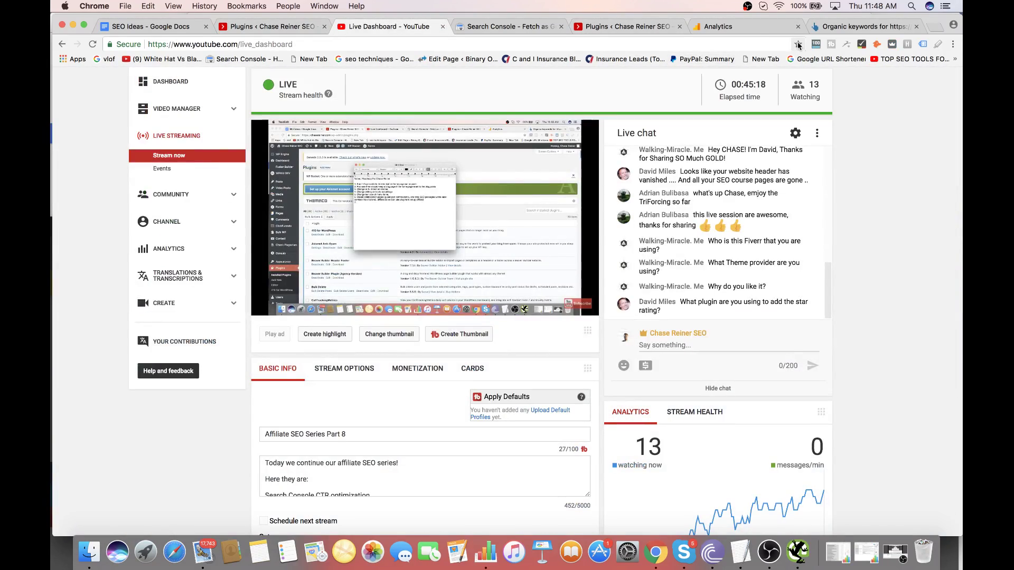
left_click(264, 24)
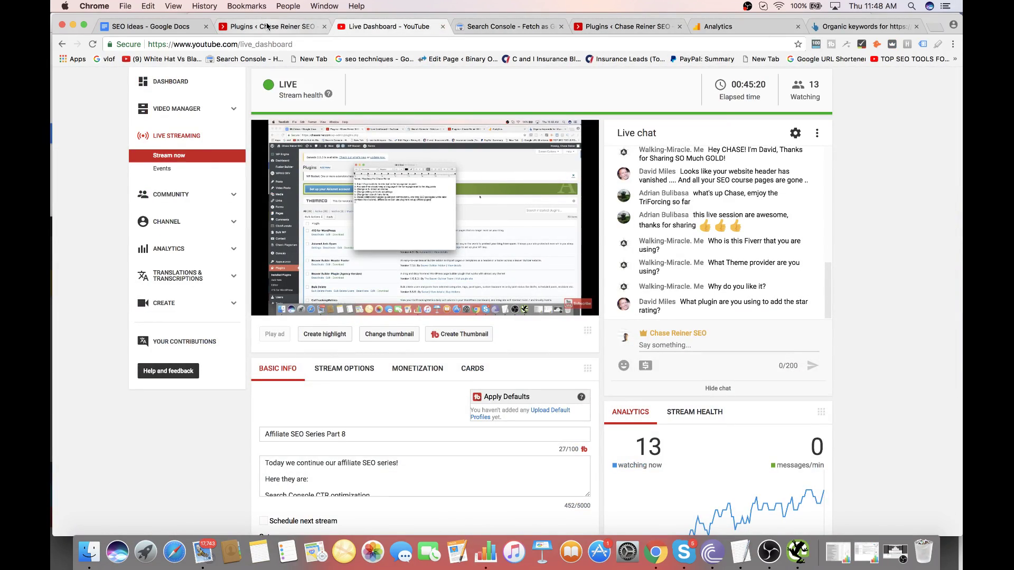
left_click(513, 26)
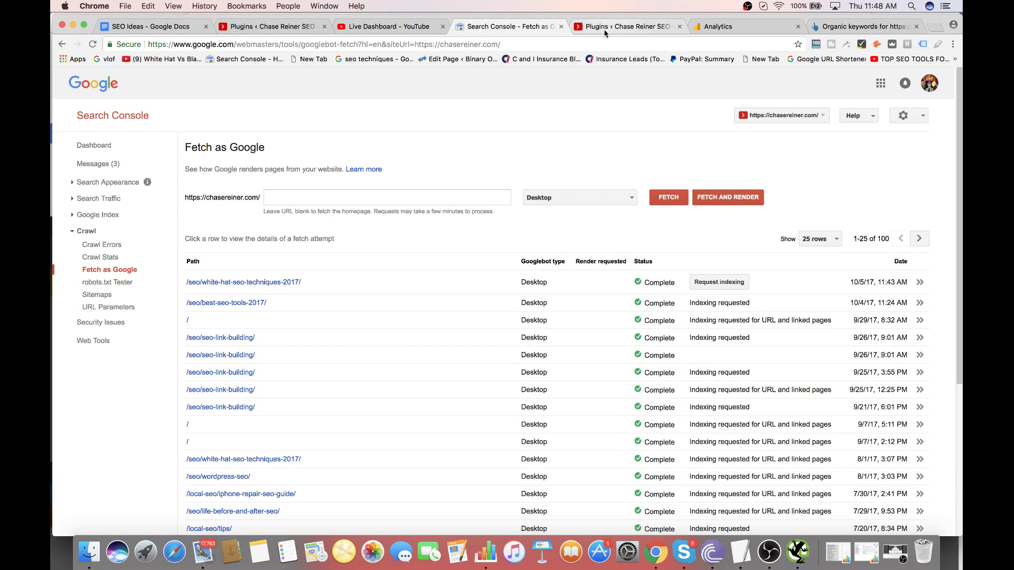
left_click(561, 26)
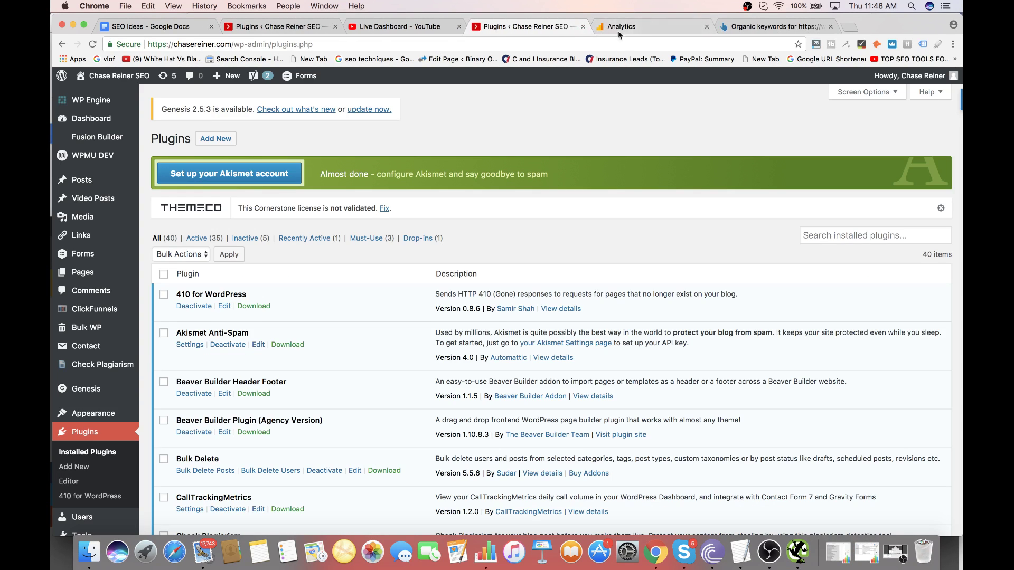
- Check the live chat questions and viewer analytics on the YouTube Live Dashboard
left_click(396, 26)
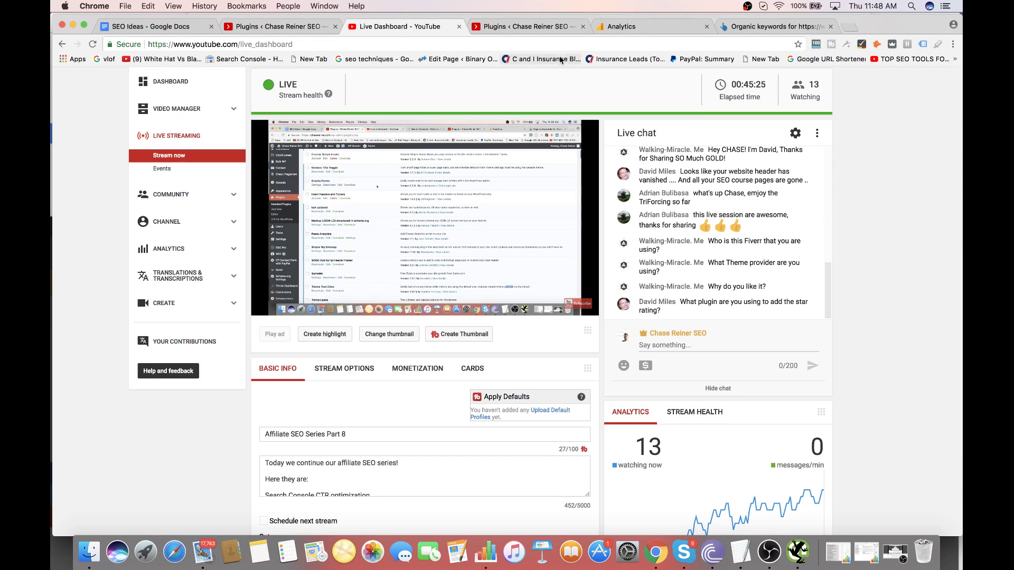
left_click(552, 26)
left_click(448, 26)
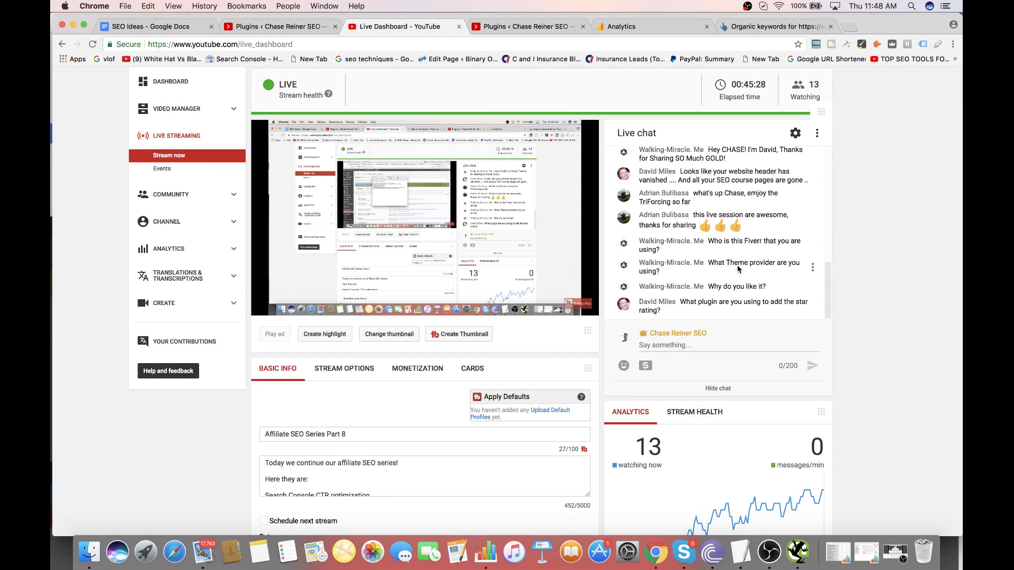
scroll(799, 196, "up", 2)
scroll(799, 195, "down", 2)
scroll(879, 222, "down", 3)
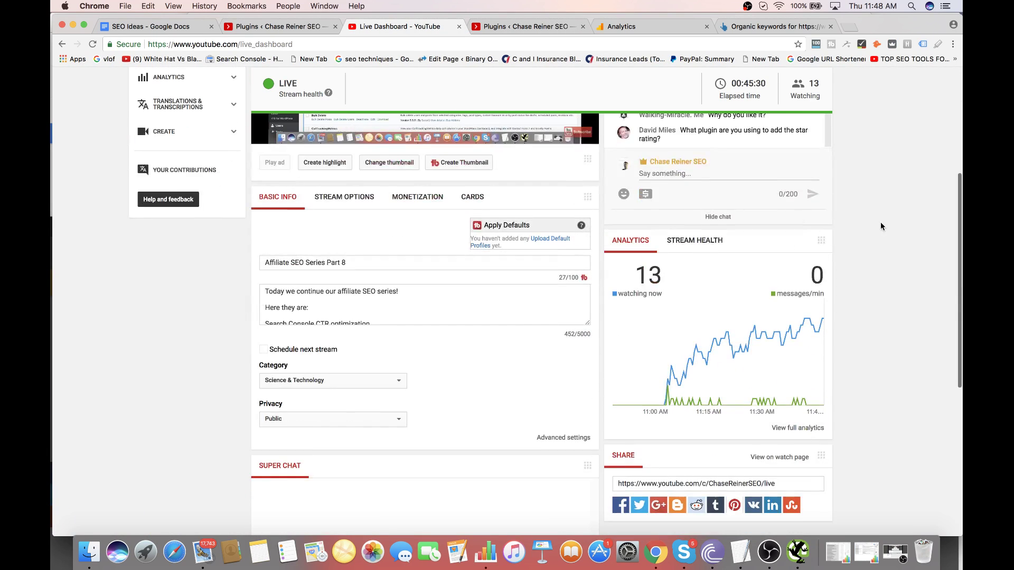
scroll(856, 211, "up", 5)
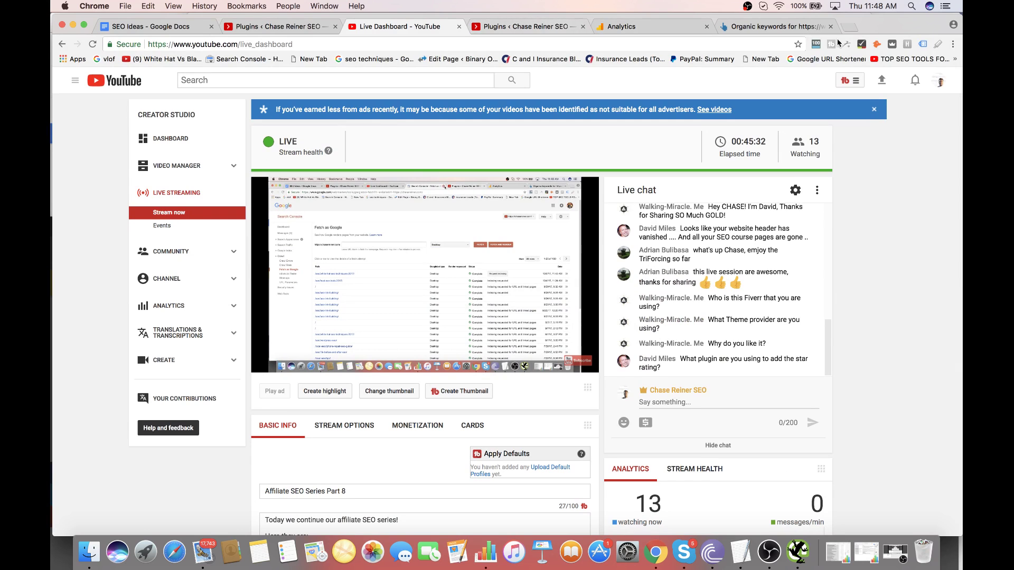
left_click(847, 25)
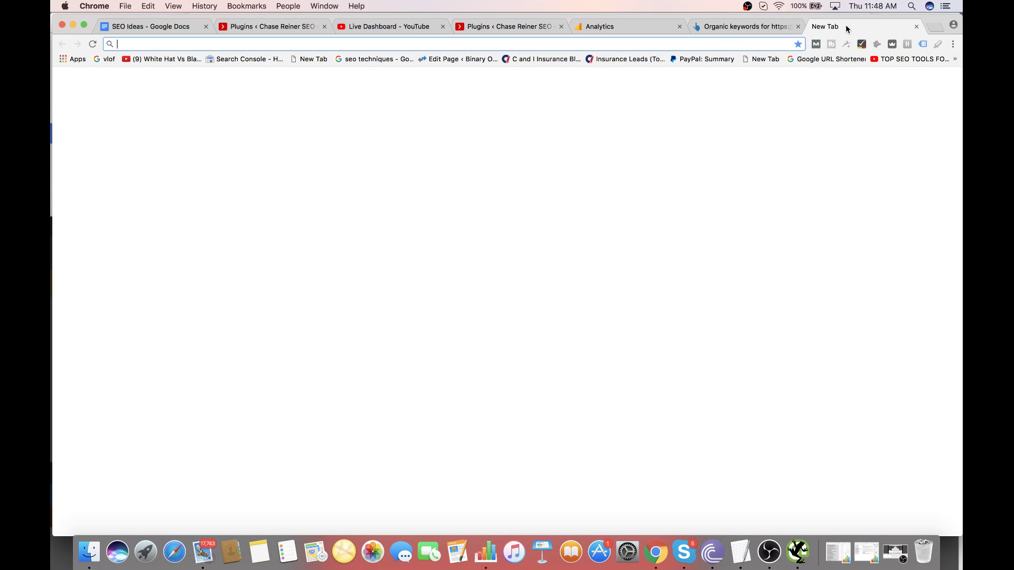
left_click(916, 26)
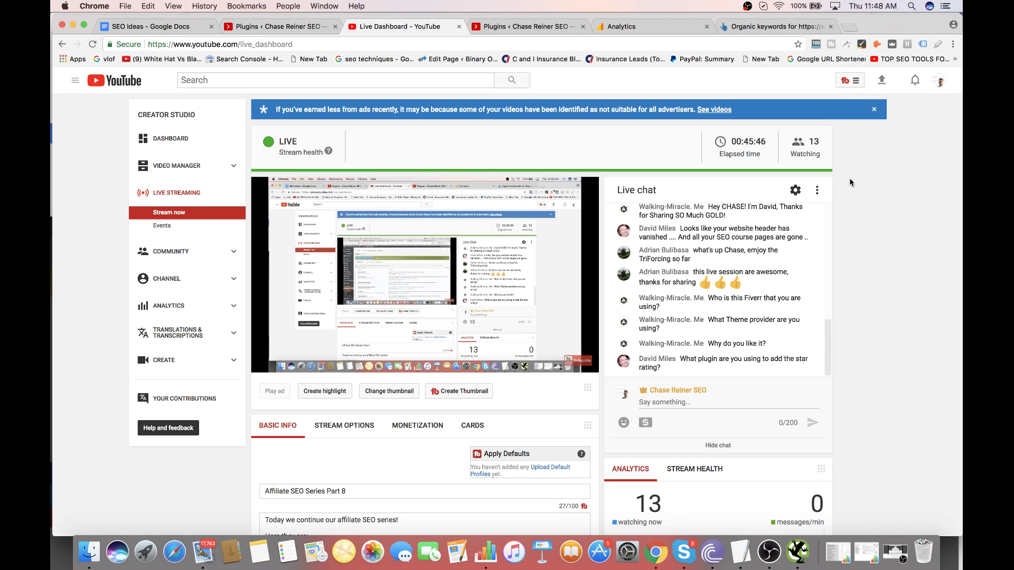
left_click(769, 552)
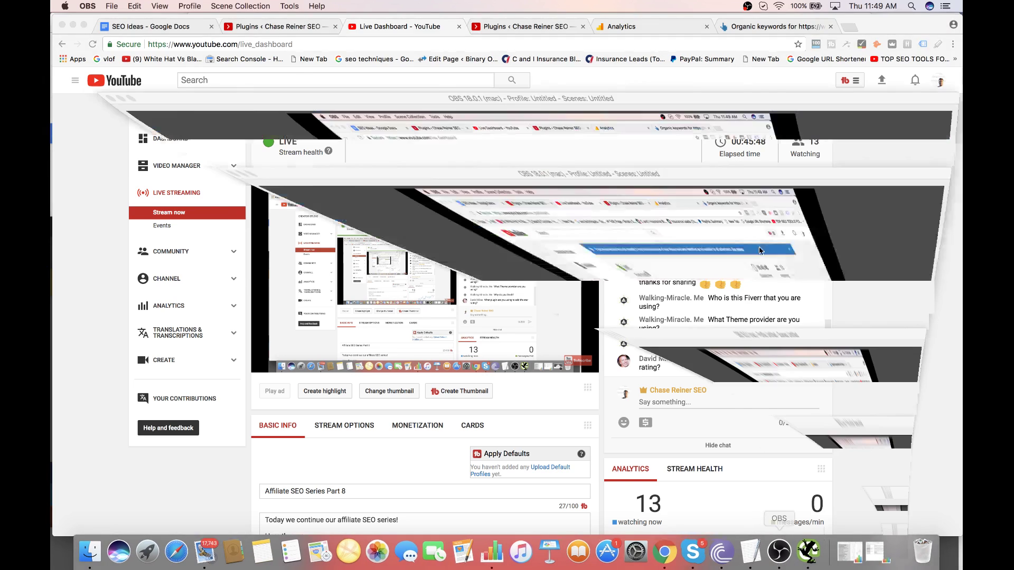
key("super+Tab")
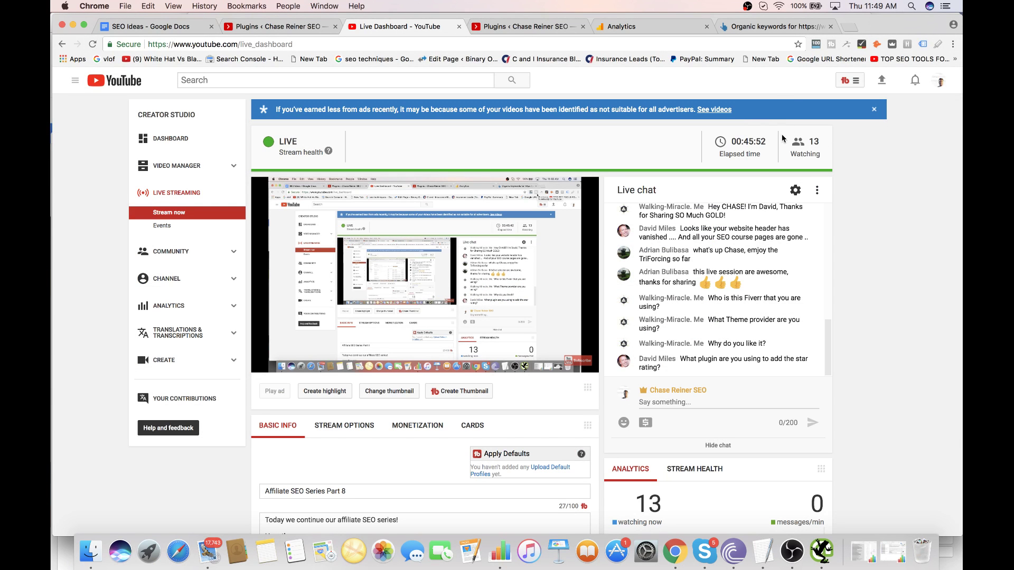
- Review the live stream's basic info, including its description, and its analytics on the YouTube Live Dashboard
scroll(860, 240, "down", 1)
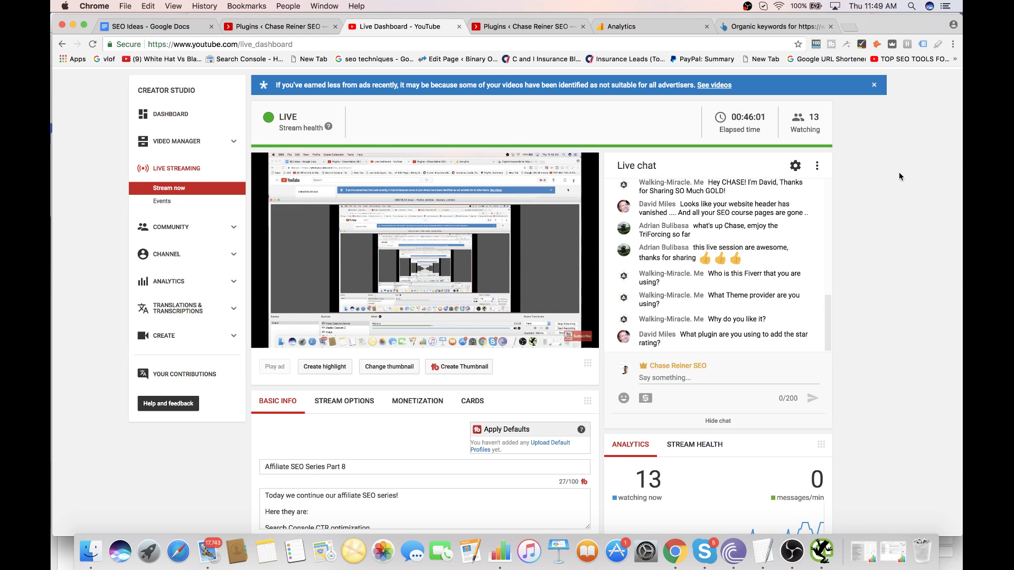
scroll(899, 172, "down", 1)
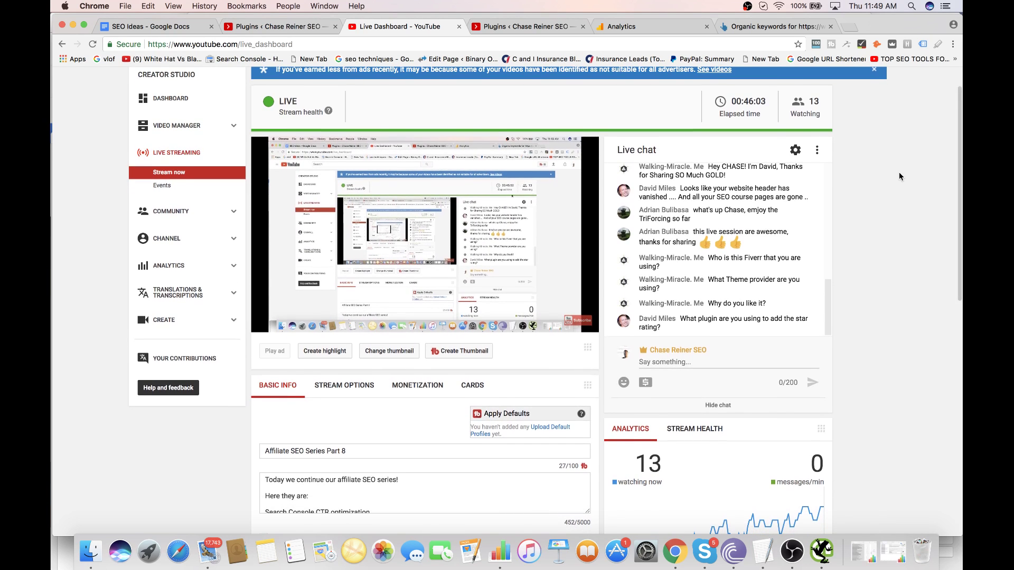
scroll(899, 173, "up", 1)
scroll(576, 386, "down", 2)
left_click(421, 427)
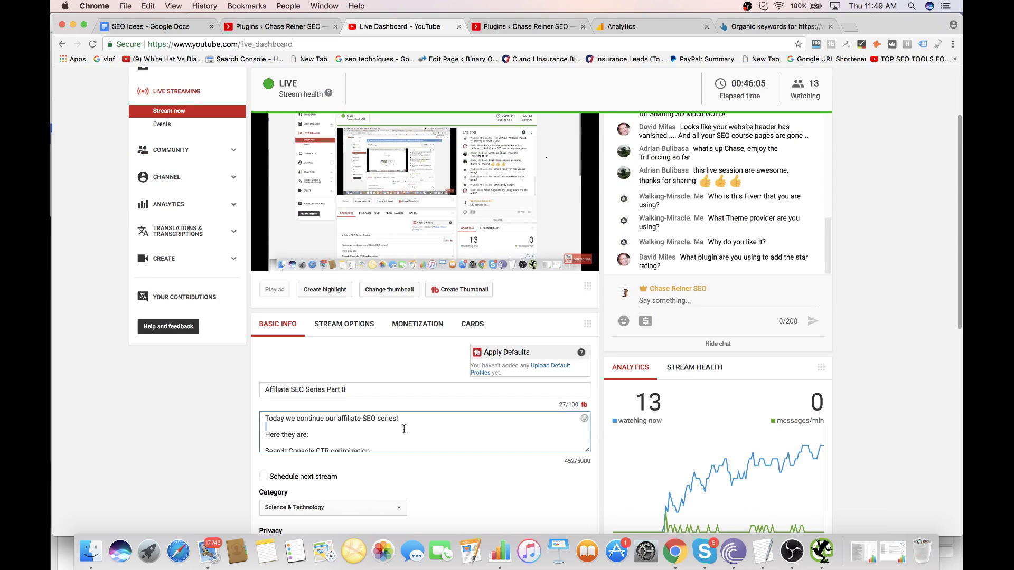
scroll(406, 368, "down", 3)
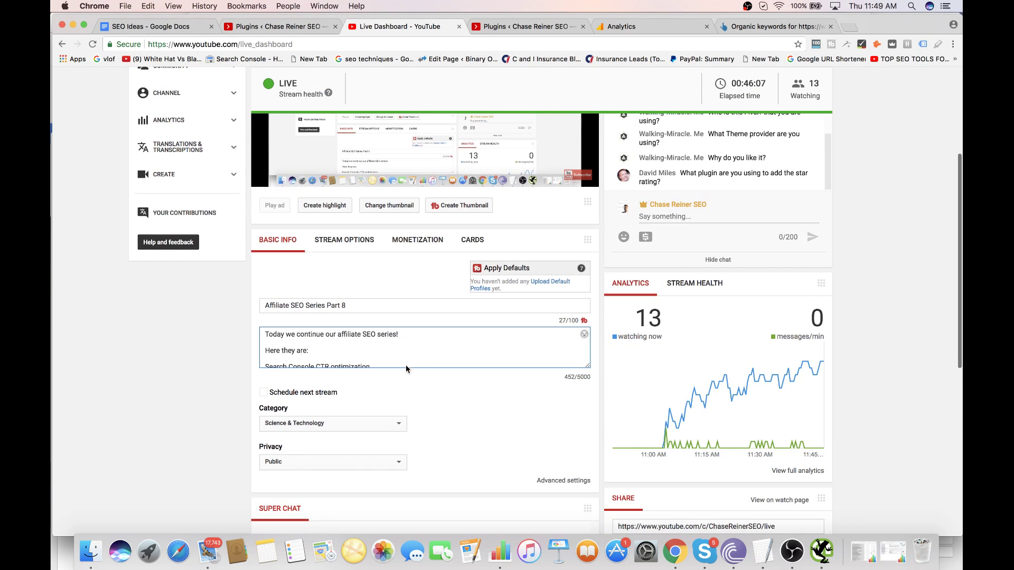
triple_click(447, 334)
left_click(447, 334)
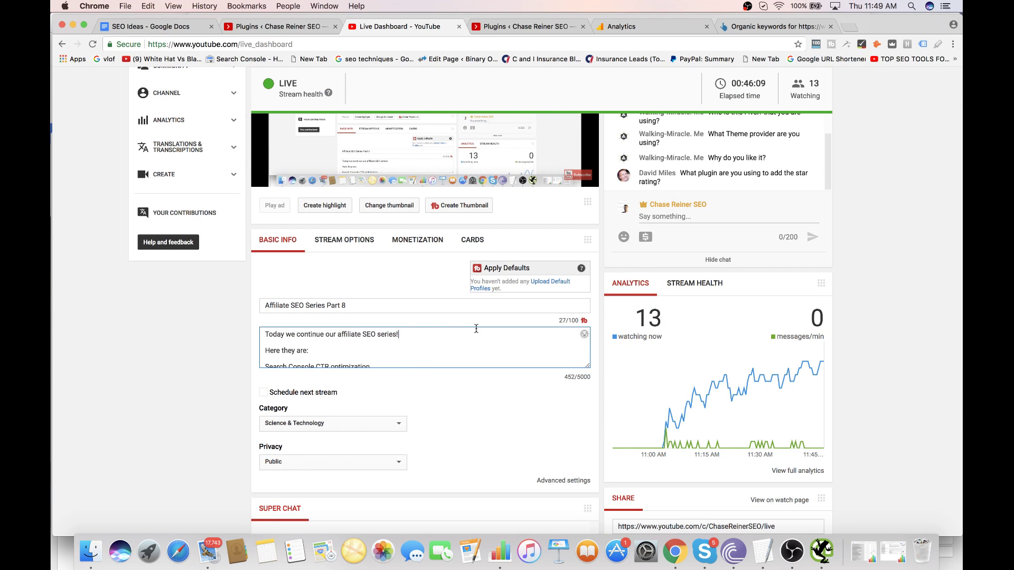
- Switch to the TextEdit roadmap and fill in item 7 with "Setup our new local seo course page"
key("super+Tab")
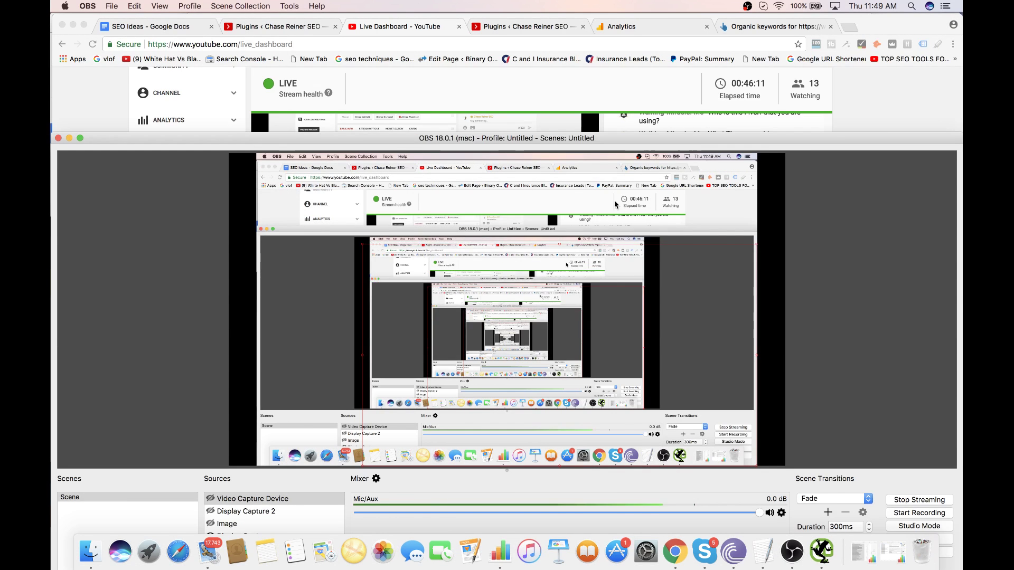
key("super+Tab")
key("super+Tab")
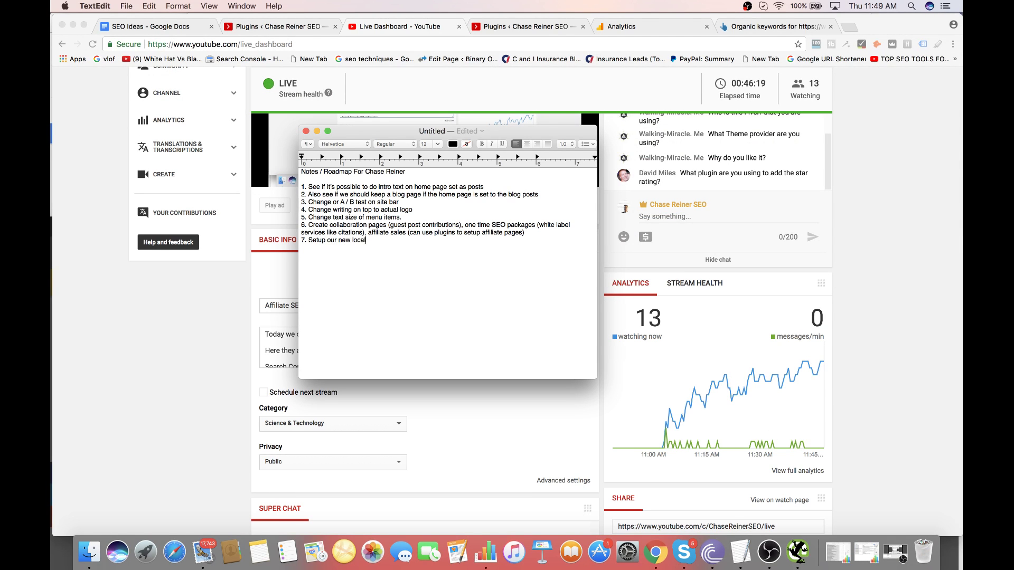
type("course page")
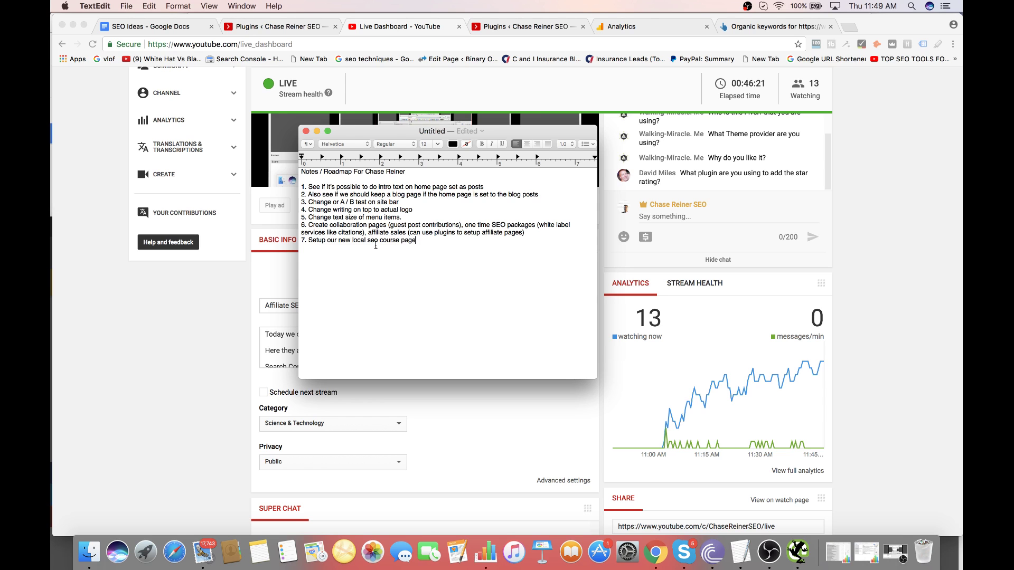
- Check the YouTube Live Dashboard in Chrome and return to the Ahrefs organic keywords report for thehoth.com
left_click(887, 223)
scroll(887, 223, "up", 2)
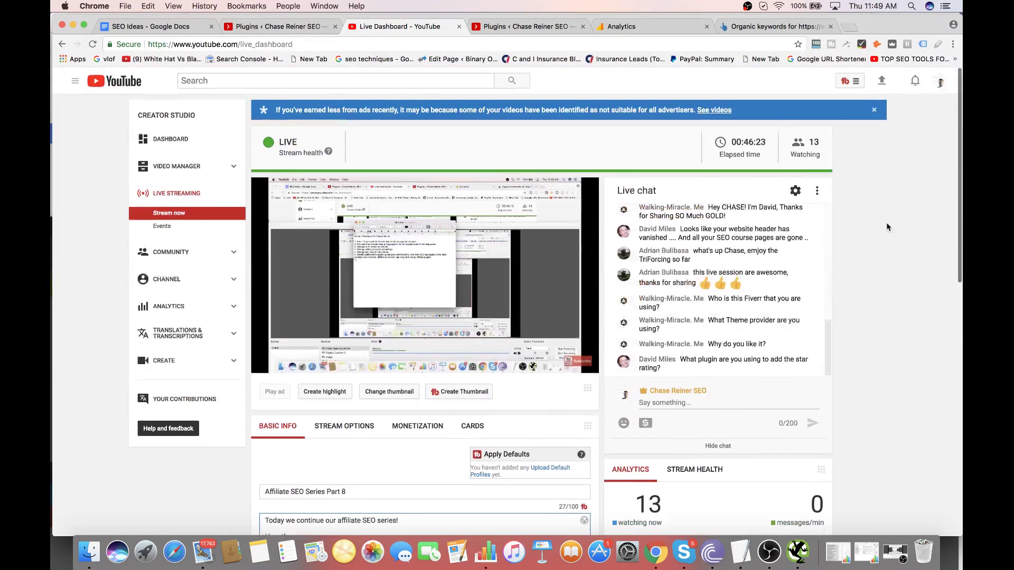
scroll(886, 223, "down", 1)
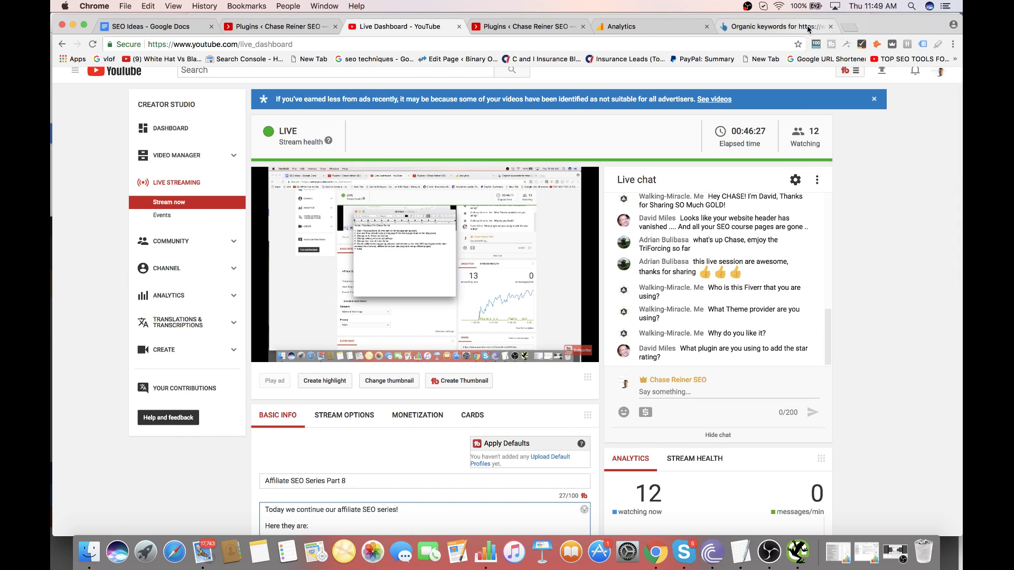
left_click(766, 27)
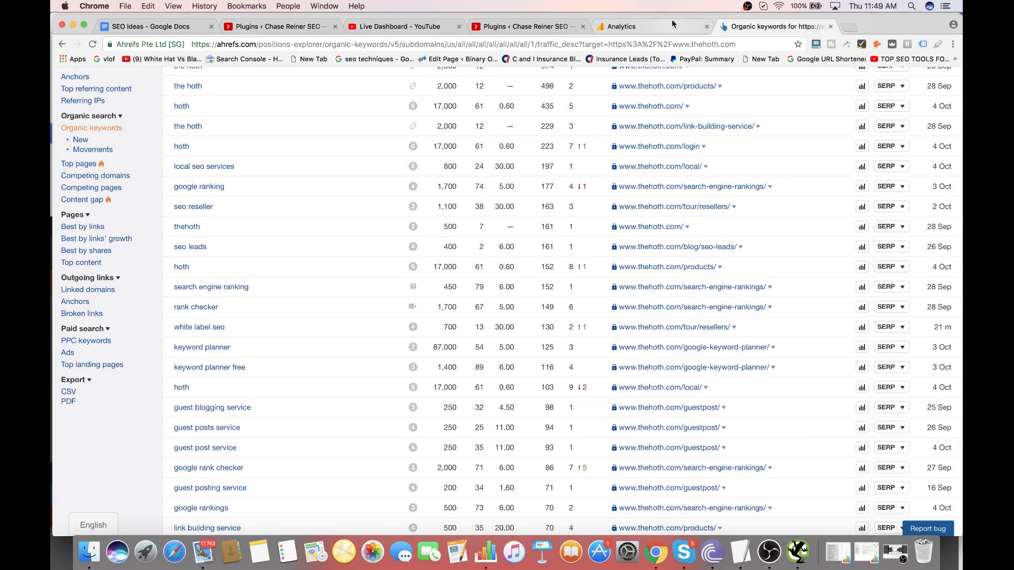
- Close the Ahrefs report and open the chasereiner.com homepage in a new browser tab
left_click(830, 27)
left_click(401, 27)
left_click(528, 27)
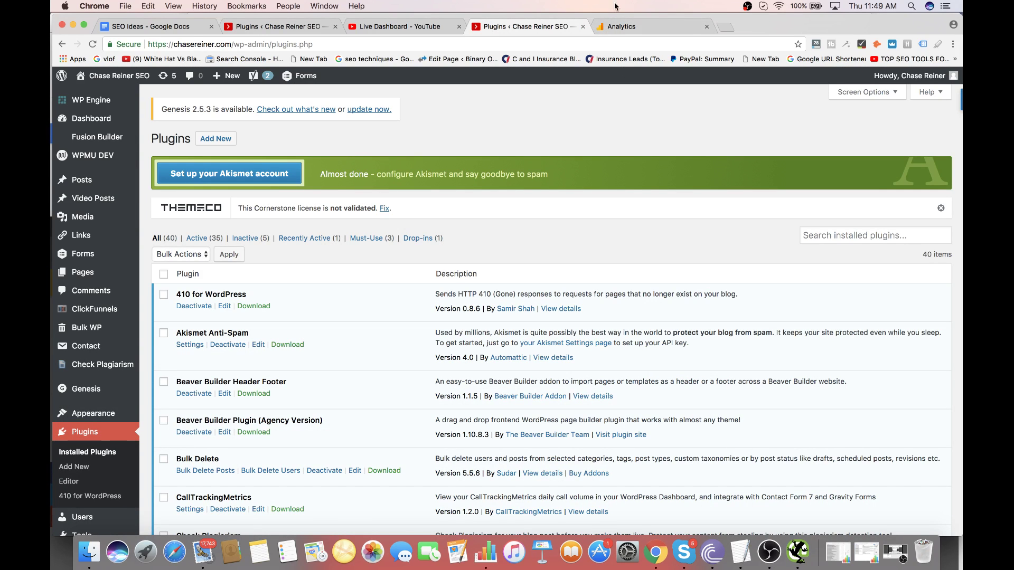
left_click(726, 26)
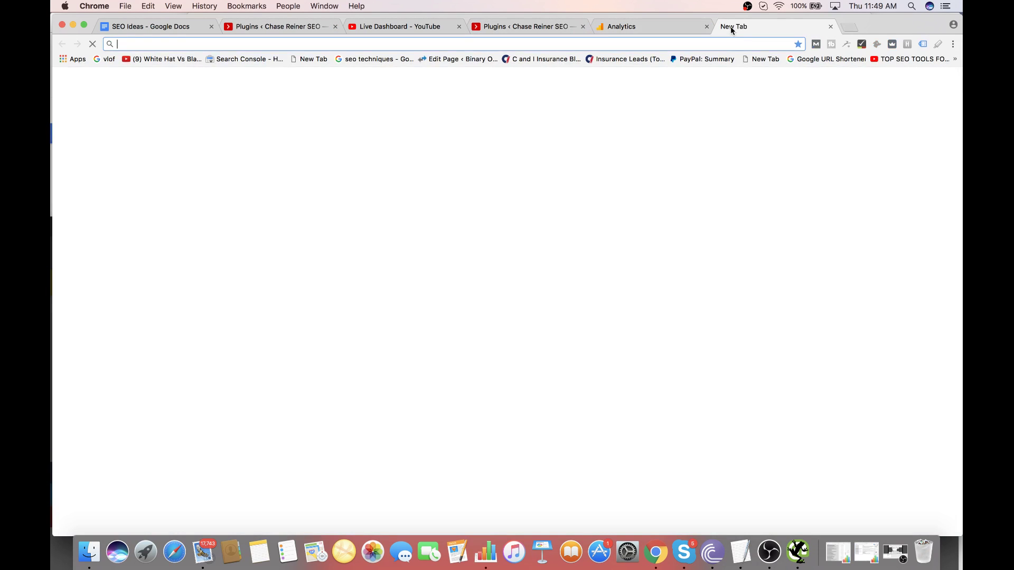
type("ch")
key("Return")
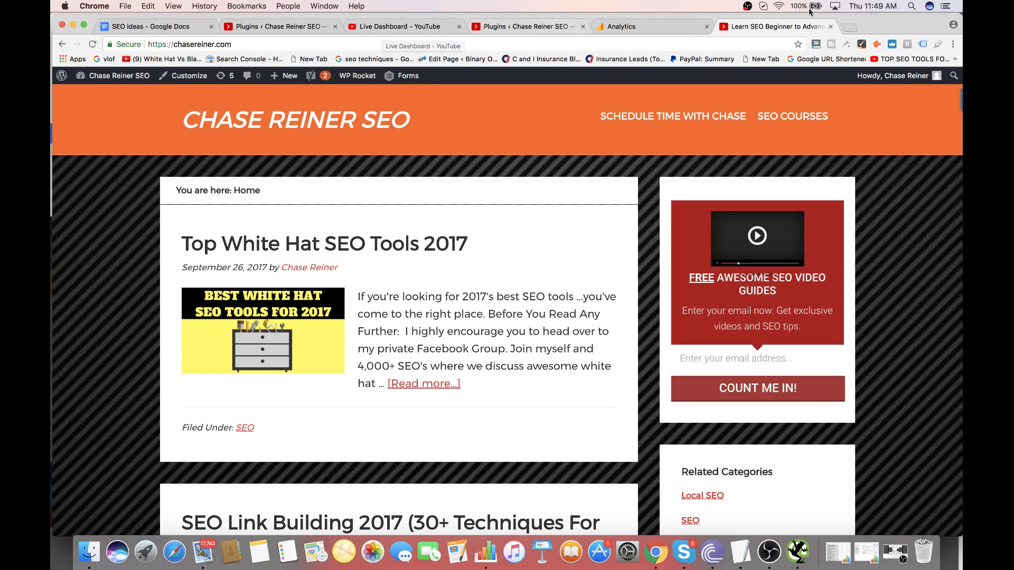
left_click(847, 28)
type("search console")
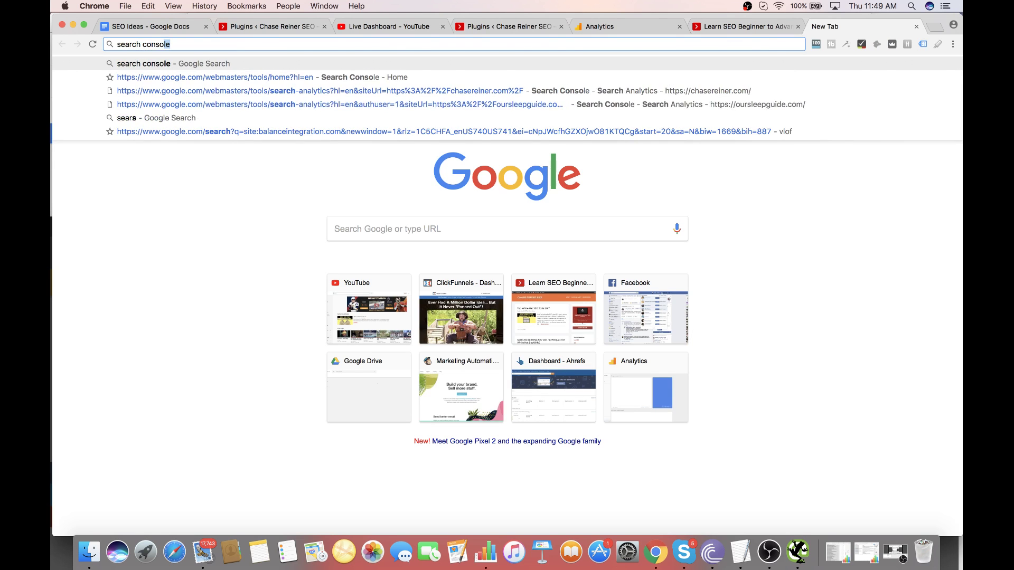
key("Return")
left_click(206, 169)
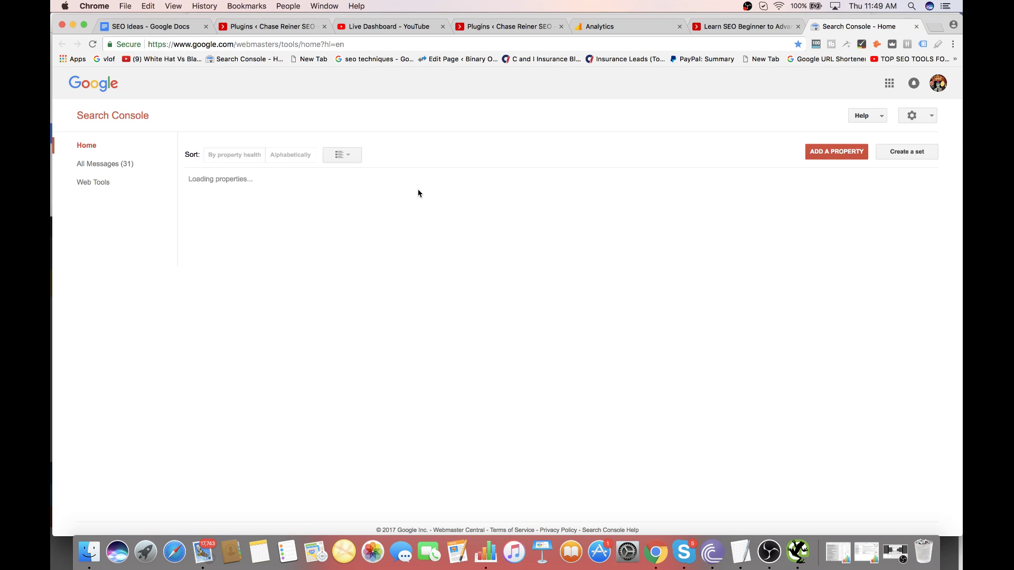
scroll(436, 238, "down", 10)
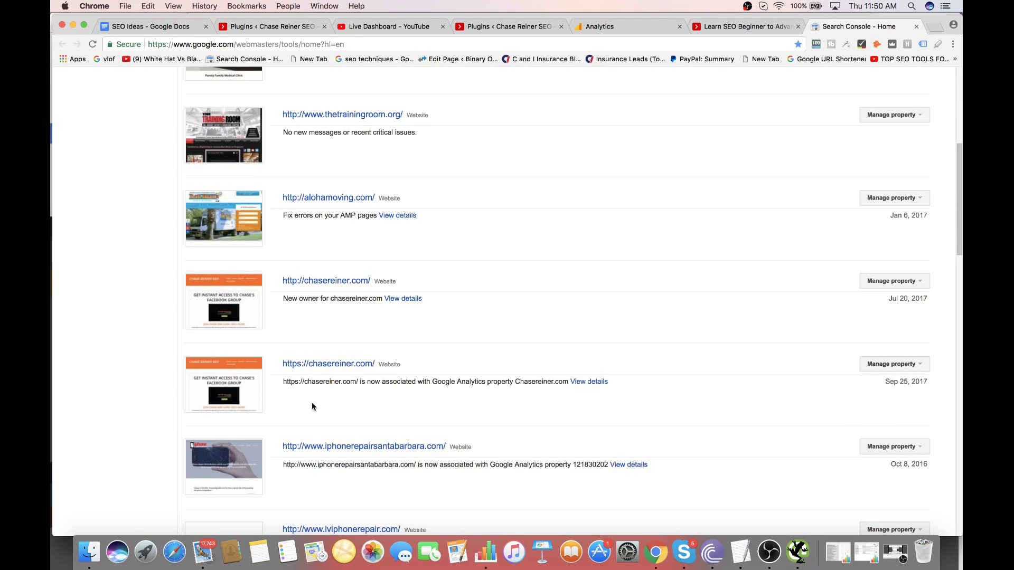
left_click(346, 366)
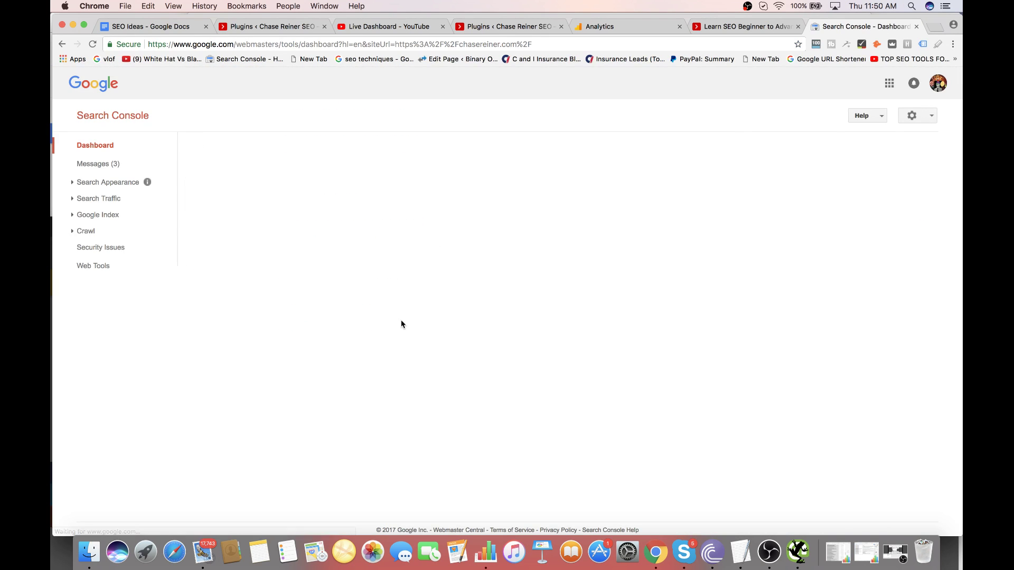
left_click(552, 247)
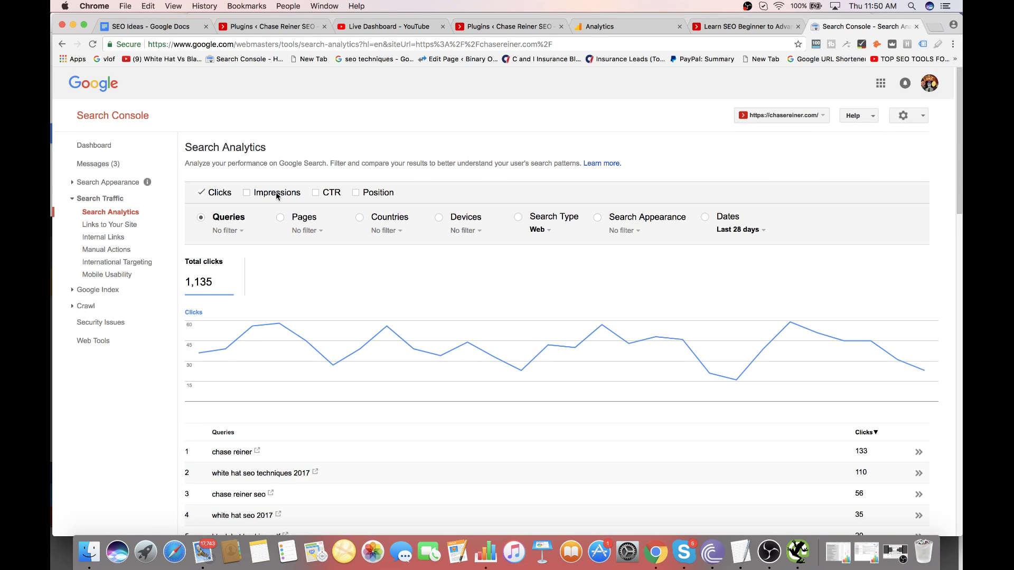
- Add impressions, CTR and position to the clicks shown in the Search Analytics report
left_click(271, 192)
left_click(355, 192)
left_click(316, 192)
scroll(305, 236, "down", 5)
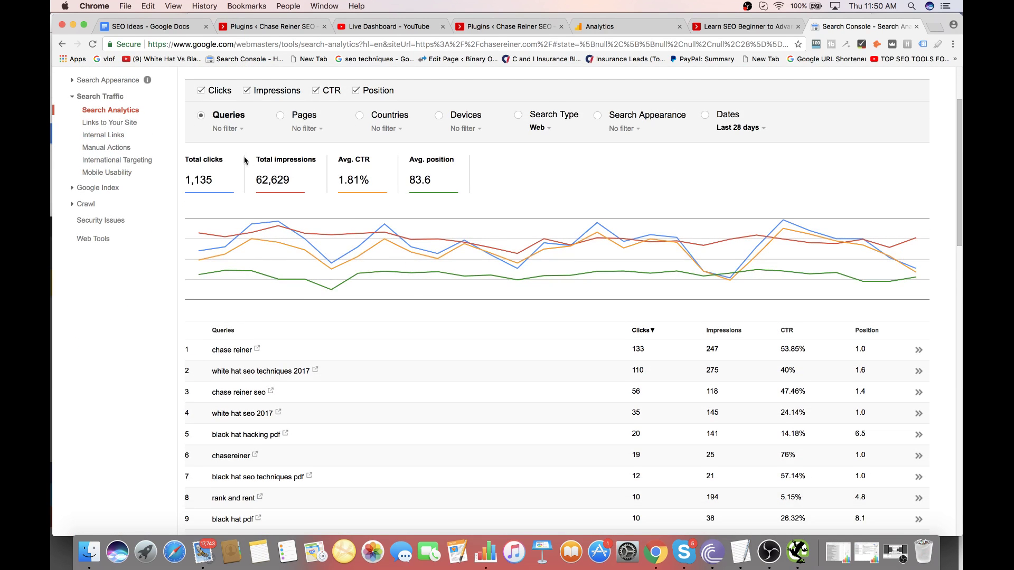
- Examine the Search Analytics query list, comparing each query's clicks, impressions, CTR and position
scroll(299, 295, "down", 8)
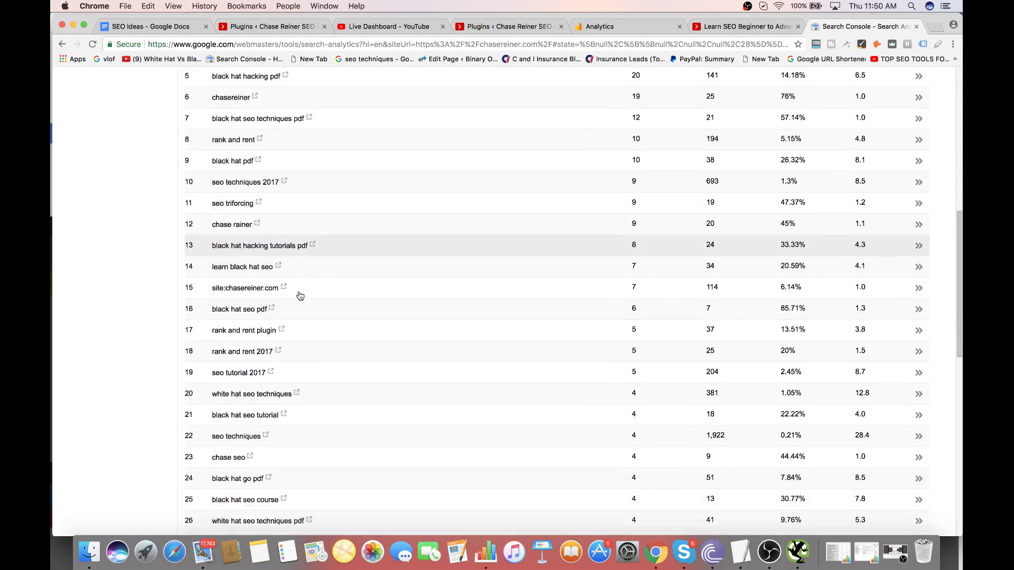
scroll(286, 341, "down", 4)
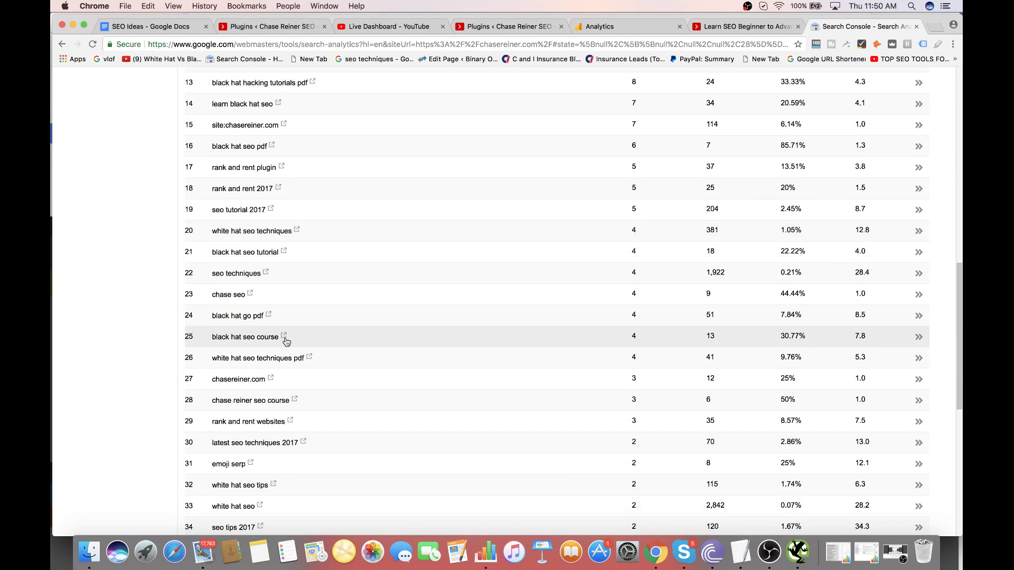
scroll(286, 342, "up", 4)
scroll(287, 342, "up", 8)
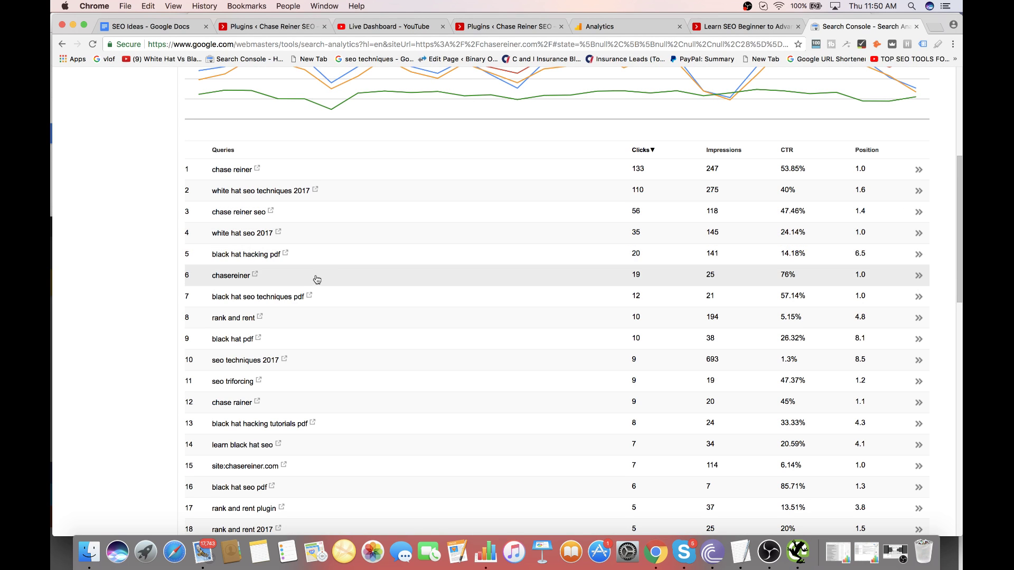
scroll(327, 278, "down", 3)
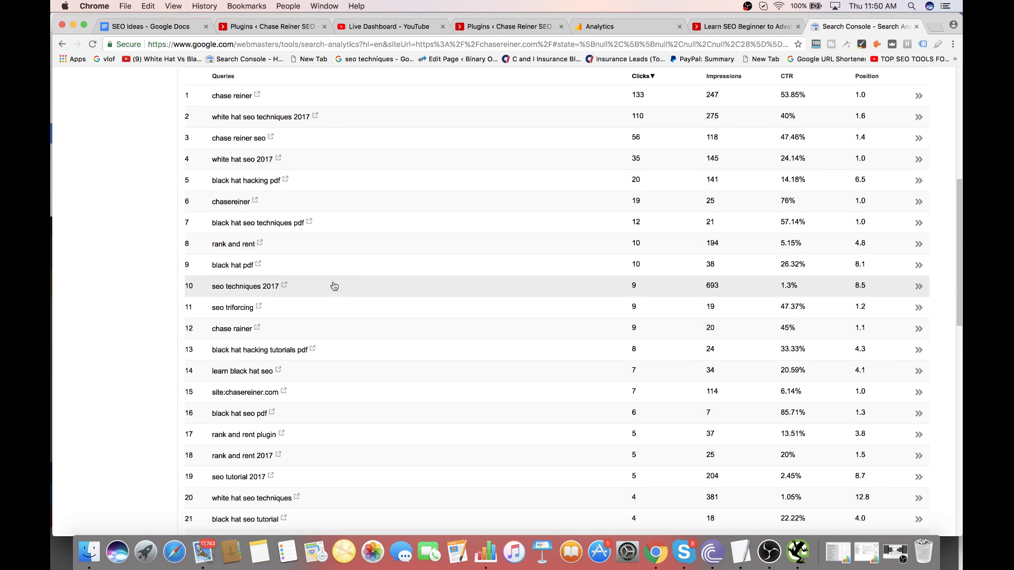
scroll(335, 289, "down", 3)
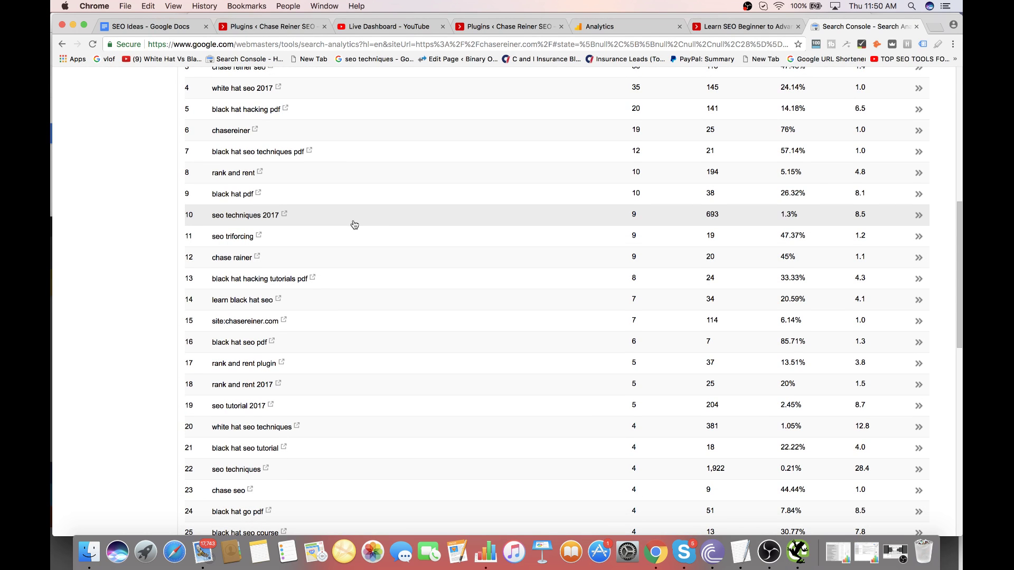
scroll(360, 231, "down", 1)
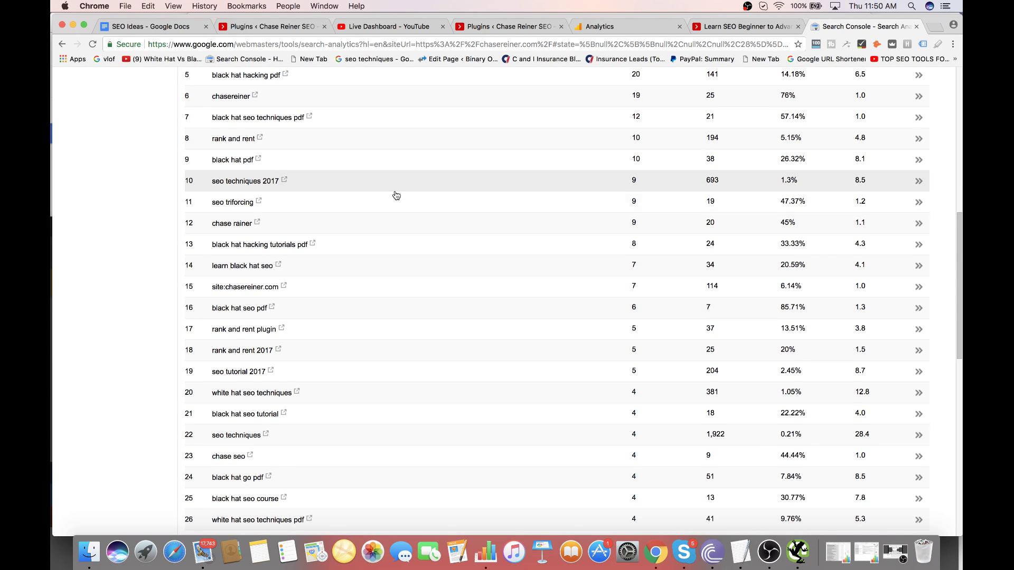
scroll(361, 234, "down", 4)
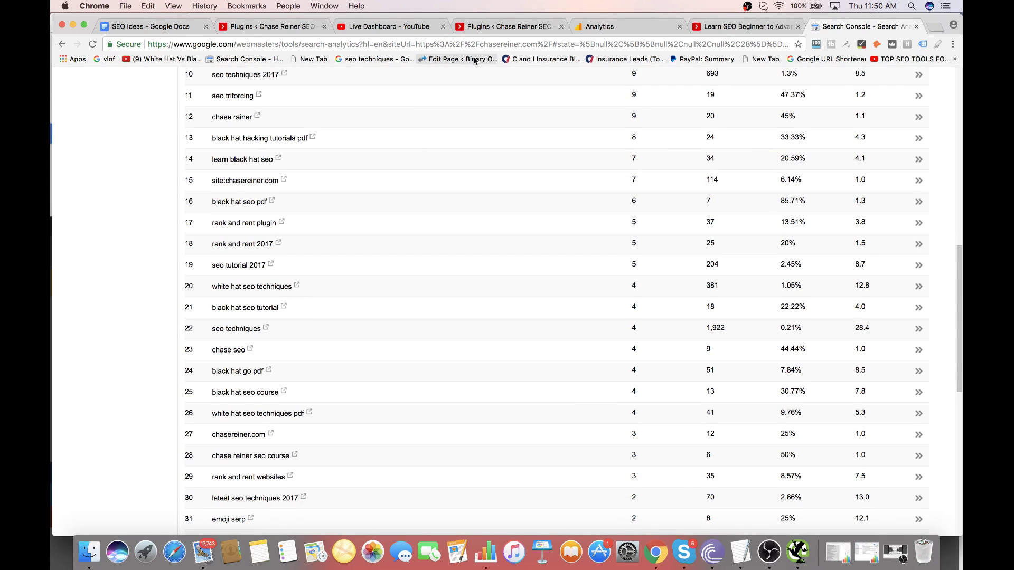
scroll(364, 222, "up", 15)
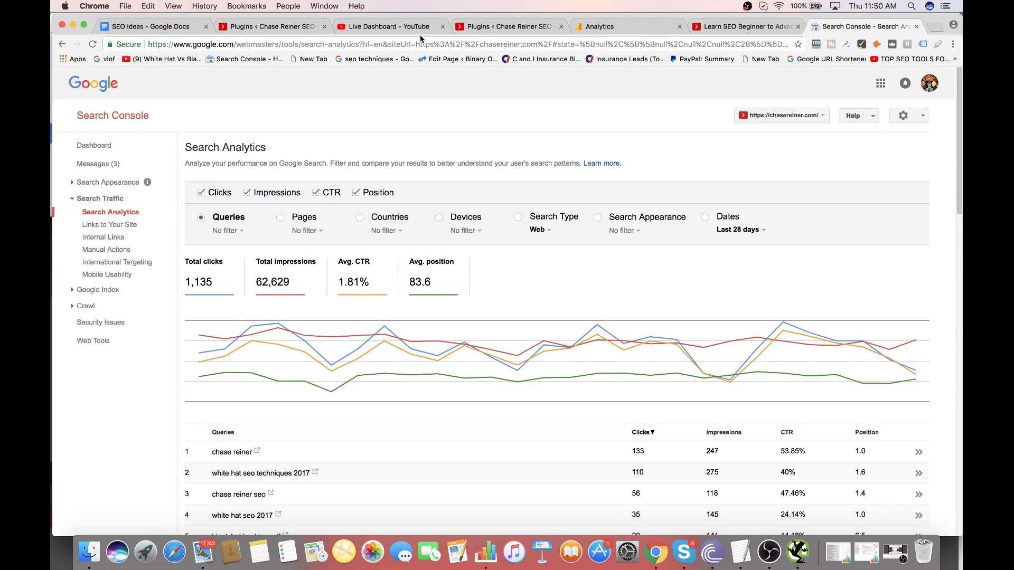
- Change the live stream's title on the YouTube Live Dashboard to "Wordpress SEO Series Part 1" and let it save
left_click(393, 27)
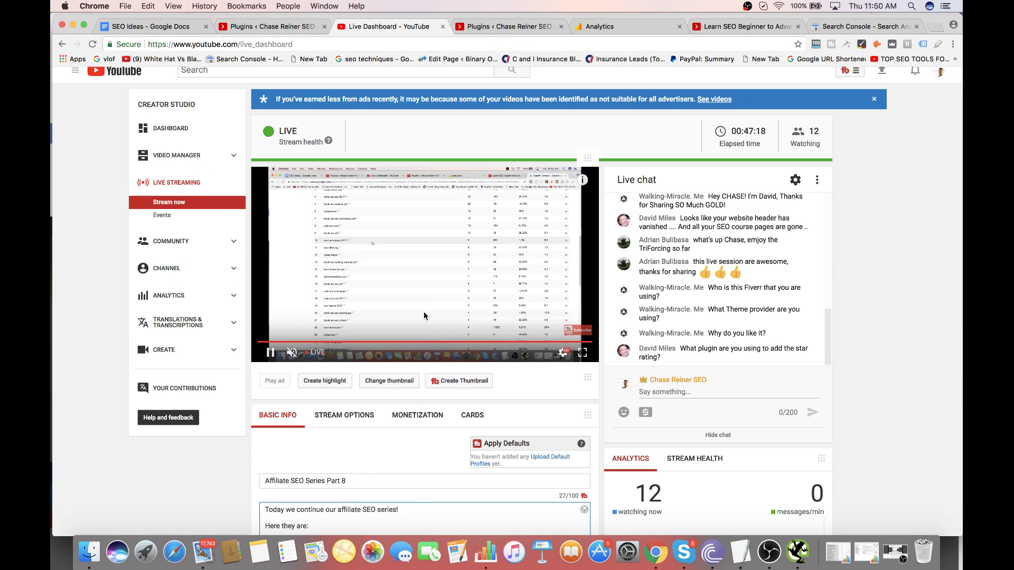
scroll(422, 370, "down", 2)
triple_click(367, 414)
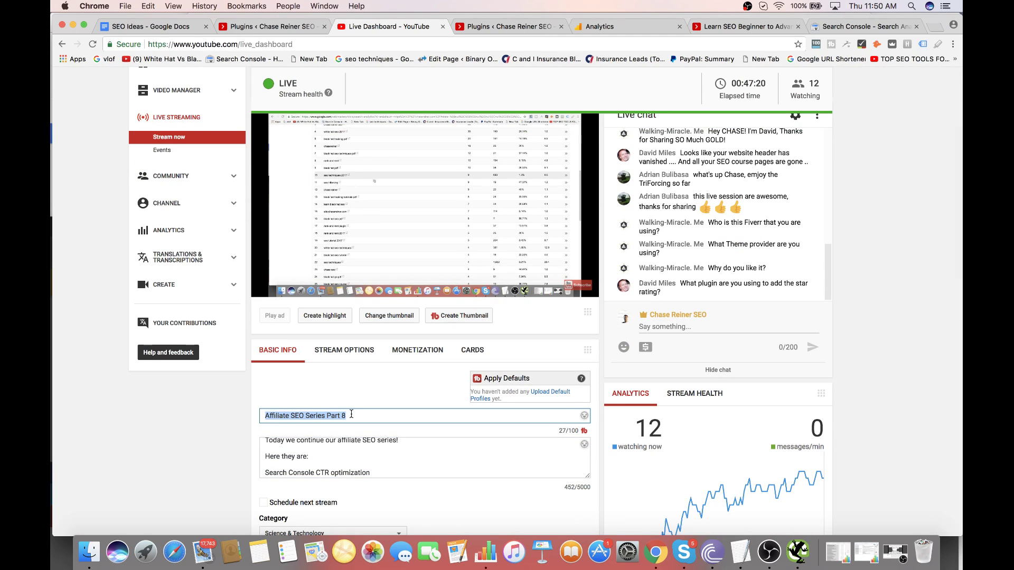
scroll(365, 433, "up", 3)
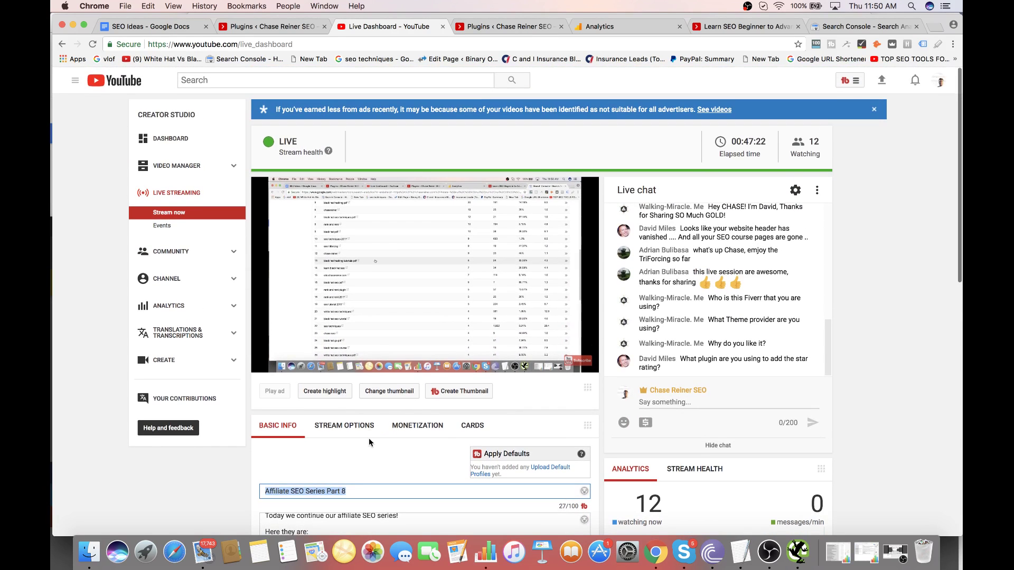
type("Wordpress S")
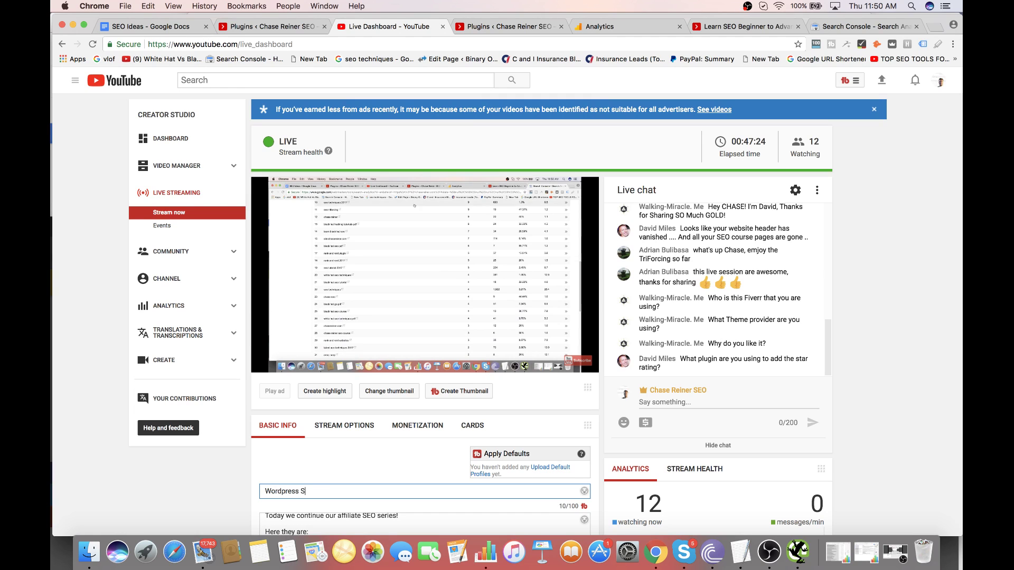
type("EO Se")
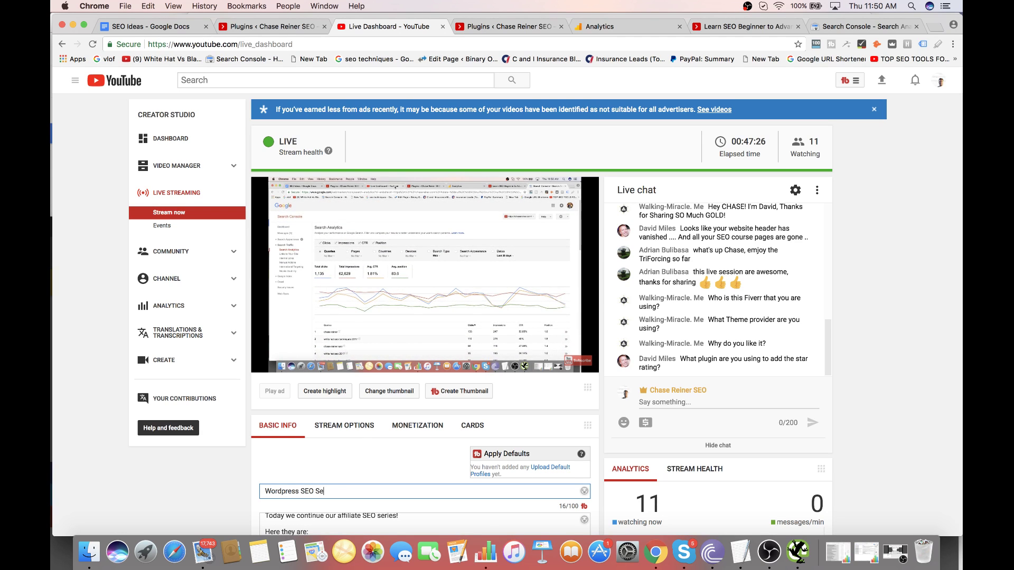
type("ries Part 1")
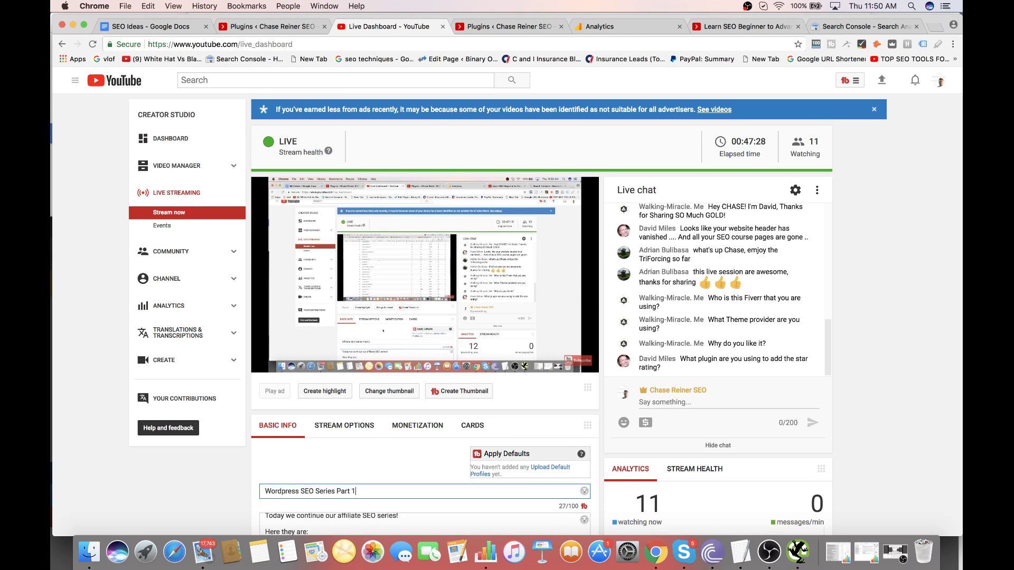
scroll(507, 459, "down", 5)
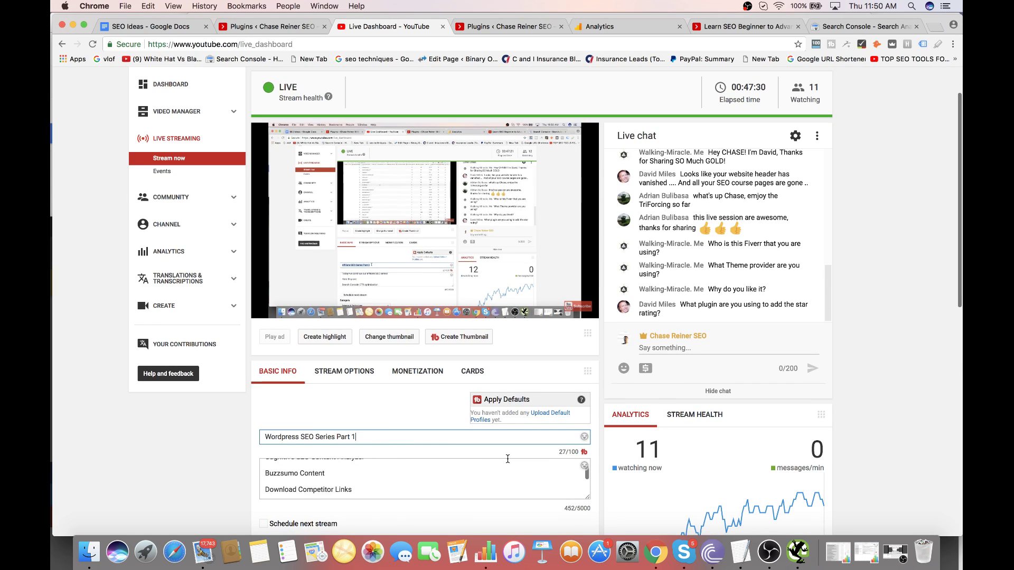
scroll(632, 430, "down", 3)
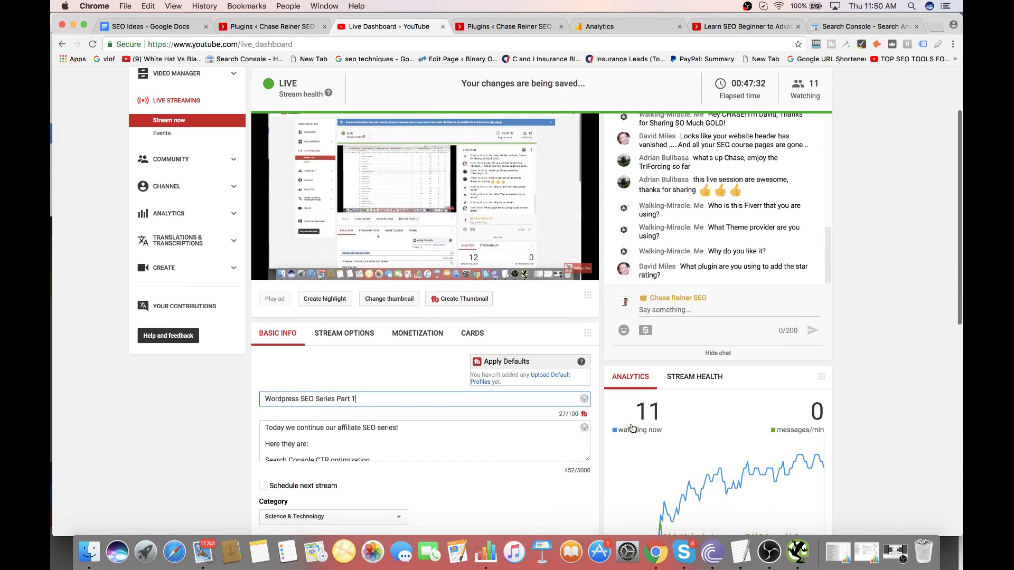
scroll(735, 394, "up", 2)
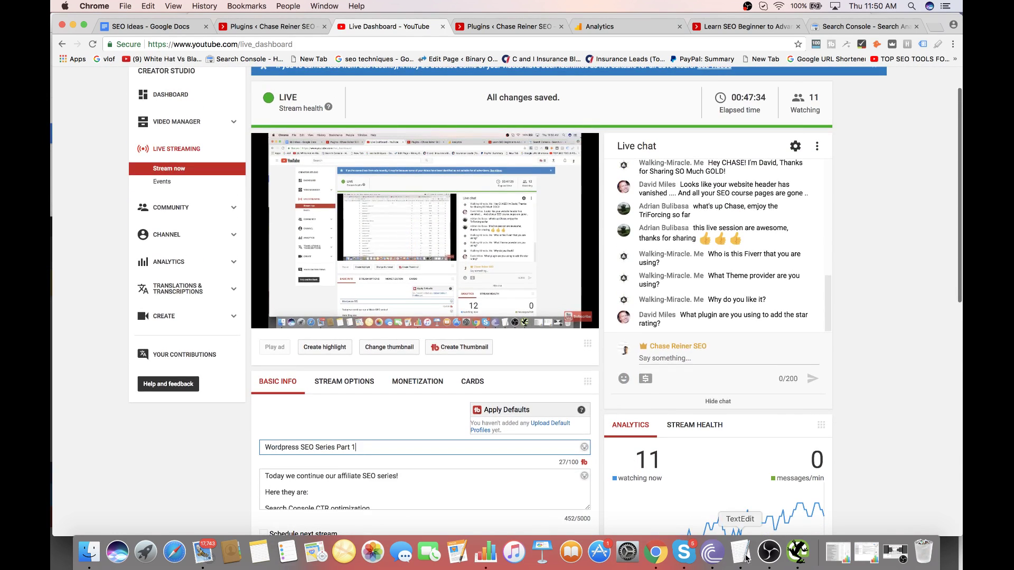
- Switch to OBS by restoring its minimized window and move the window up so its streaming controls are accessible
left_click(893, 553)
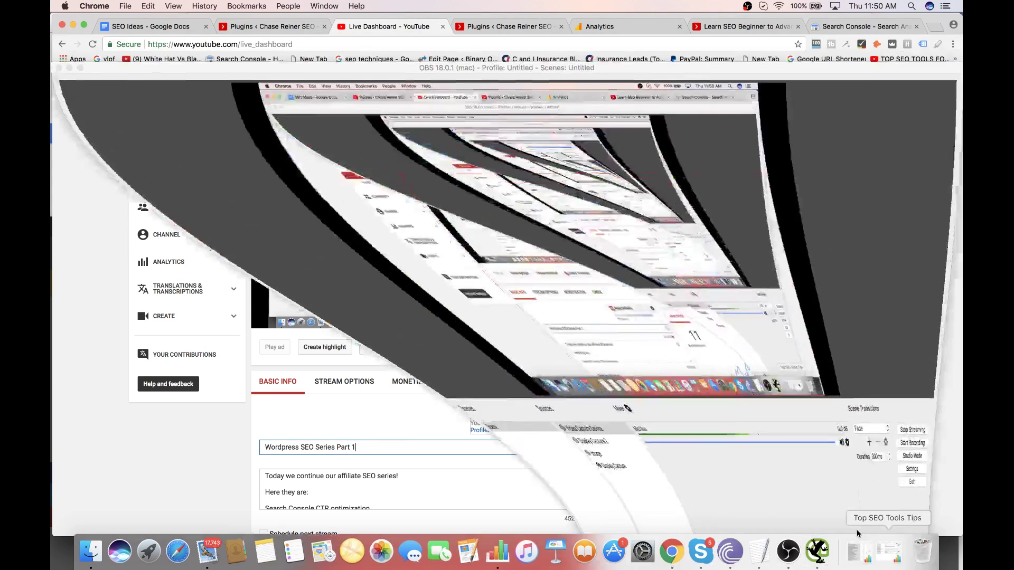
left_click_drag(779, 141, 771, 55)
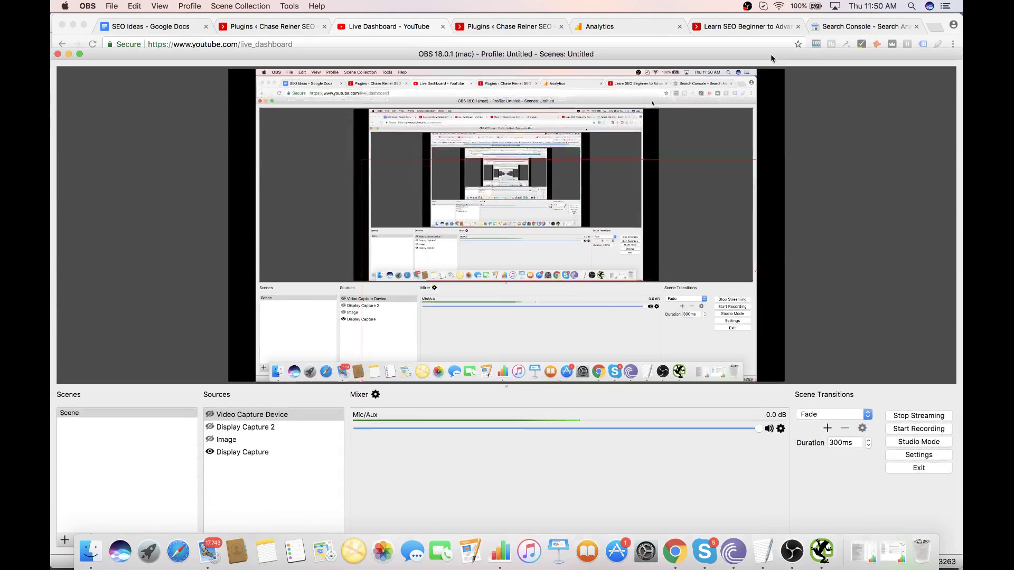